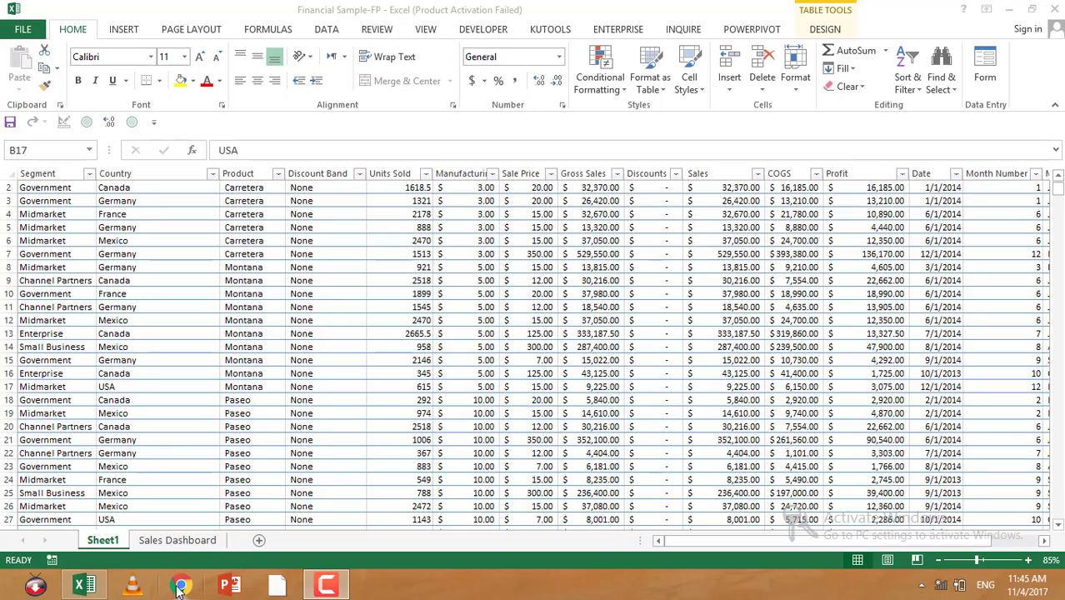
Step: Switch to the Sales Dashboard sheet and filter it to the Channel Partners segment and the Paseo product
{"action": "left_click", "coordinate": [175, 541]}
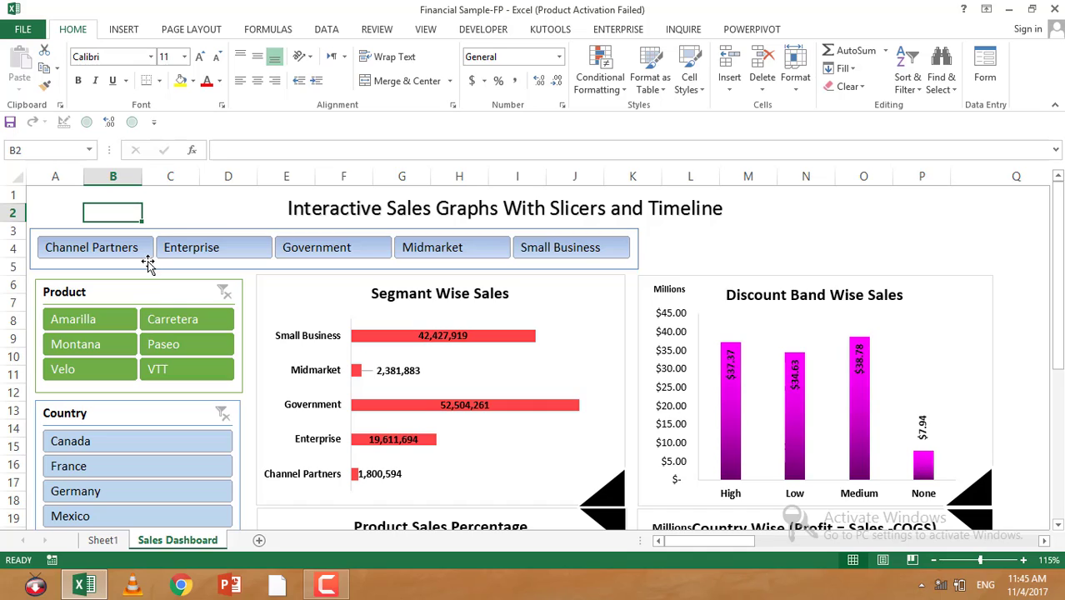
{"action": "left_click", "coordinate": [98, 248]}
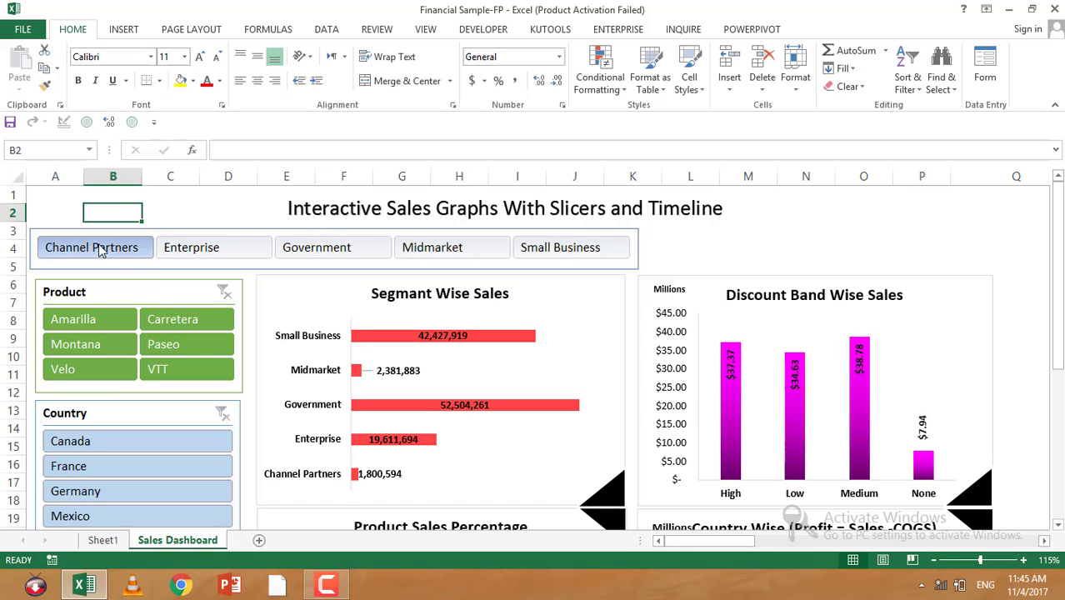
{"action": "left_click", "coordinate": [182, 348]}
{"action": "scroll", "coordinate": [345, 373], "scroll_direction": "down", "scroll_amount": 5}
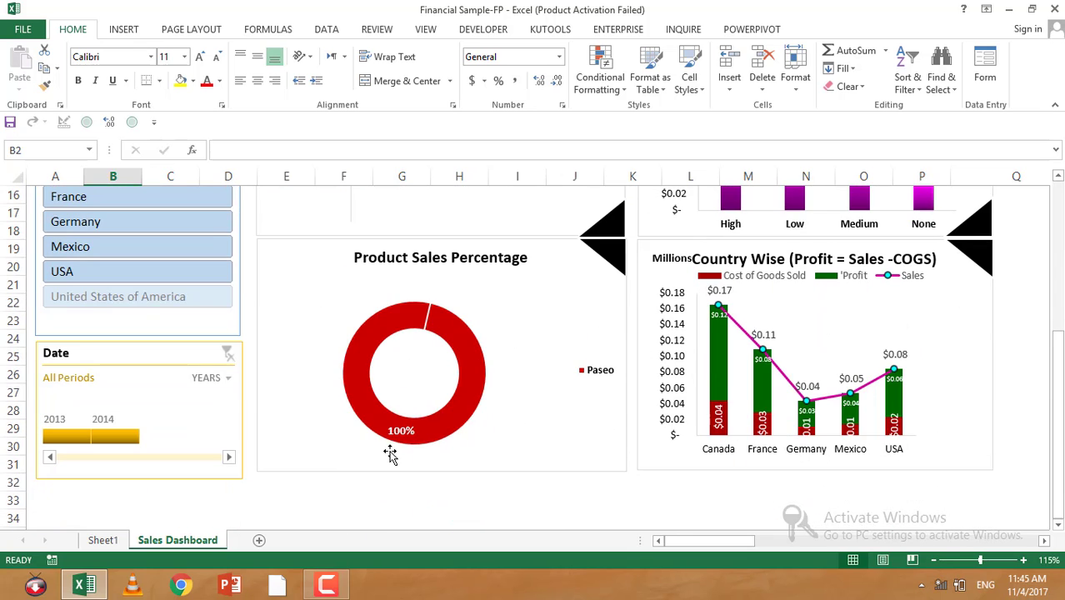
{"action": "scroll", "coordinate": [117, 324], "scroll_direction": "up", "scroll_amount": 5}
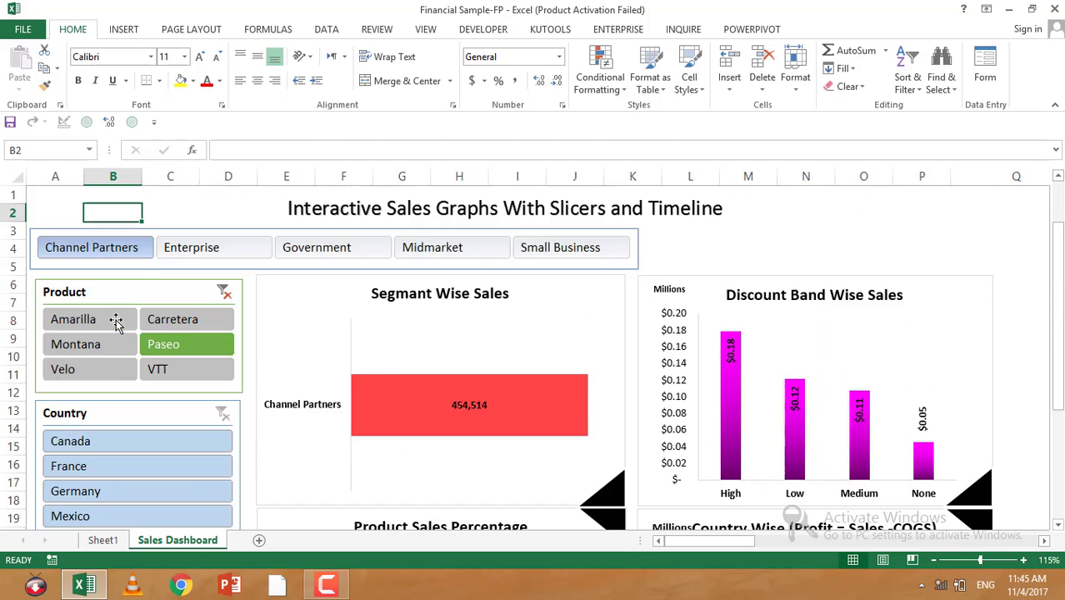
Step: Clear the Product slicer filter and review the dashboard charts for the segment selection
{"action": "left_click", "coordinate": [223, 290]}
{"action": "scroll", "coordinate": [171, 298], "scroll_direction": "down", "scroll_amount": 2}
{"action": "scroll", "coordinate": [108, 275], "scroll_direction": "up", "scroll_amount": 2}
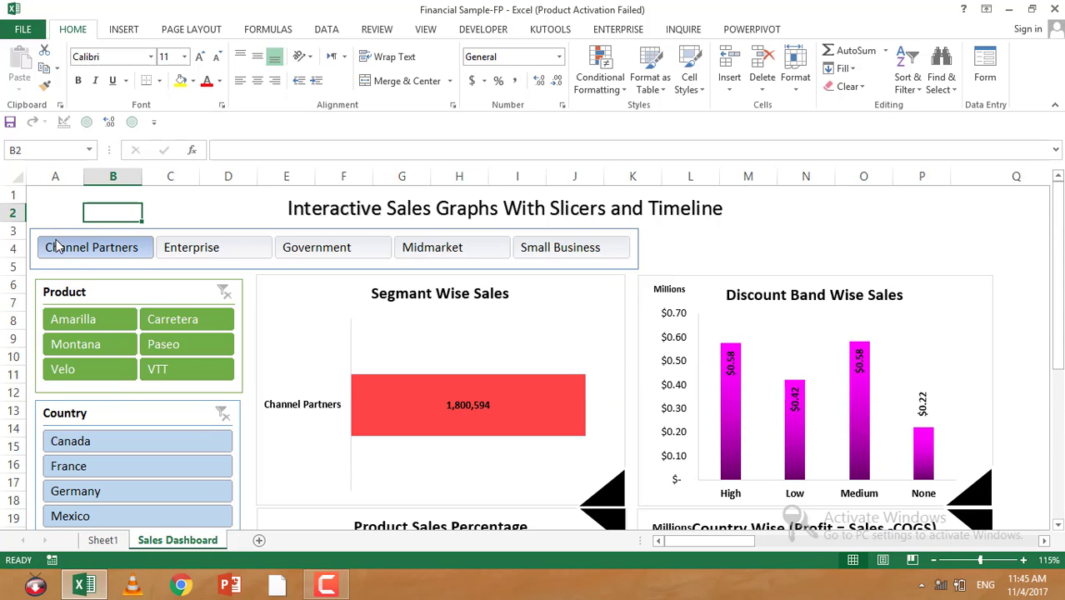
{"action": "left_click", "coordinate": [91, 251]}
{"action": "scroll", "coordinate": [105, 253], "scroll_direction": "down", "scroll_amount": 5}
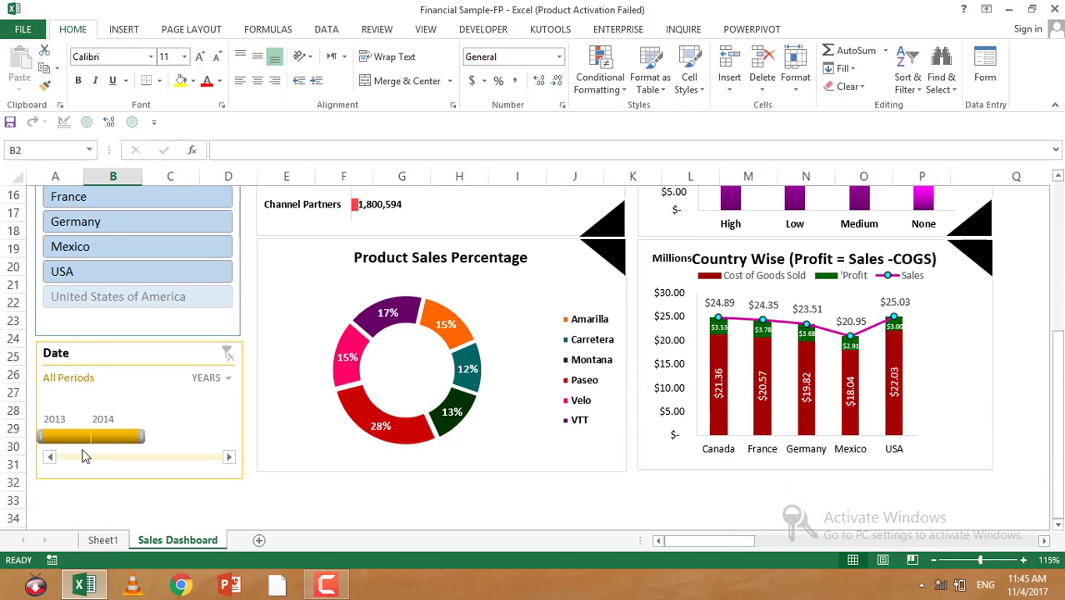
Step: Filter the dashboard timeline to 2014, then to 2013, reviewing the charts for each year
{"action": "left_click", "coordinate": [100, 438]}
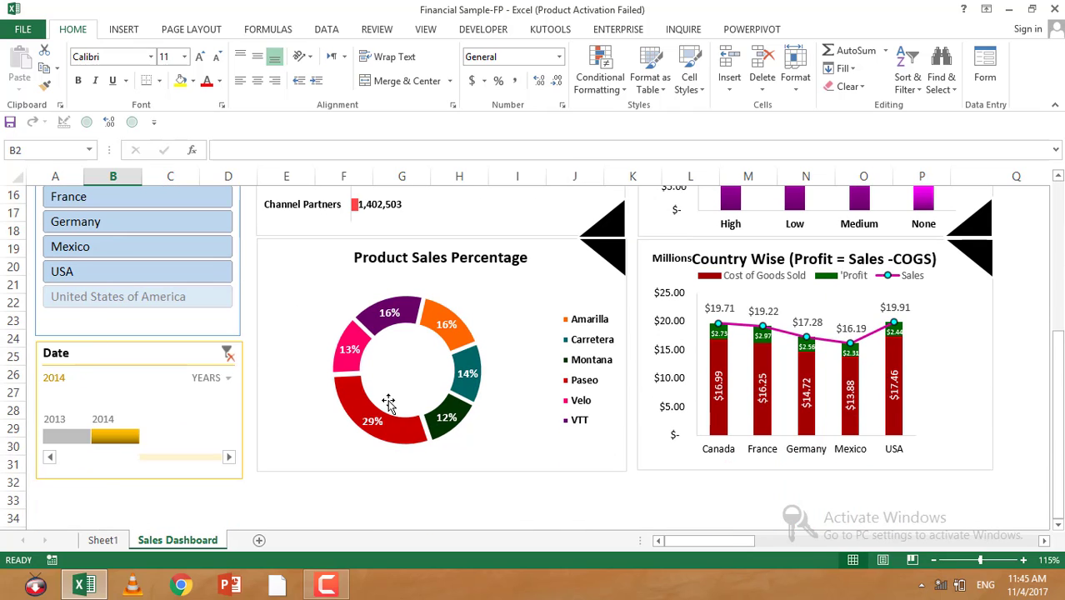
{"action": "scroll", "coordinate": [675, 331], "scroll_direction": "up", "scroll_amount": 5}
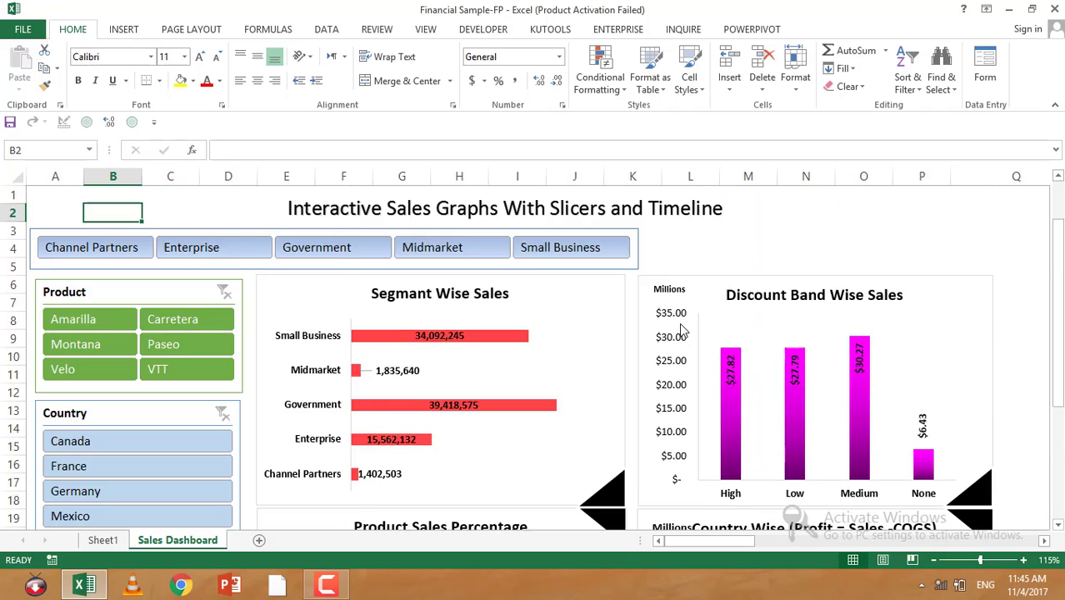
{"action": "scroll", "coordinate": [392, 300], "scroll_direction": "down", "scroll_amount": 4}
{"action": "left_click", "coordinate": [69, 491]}
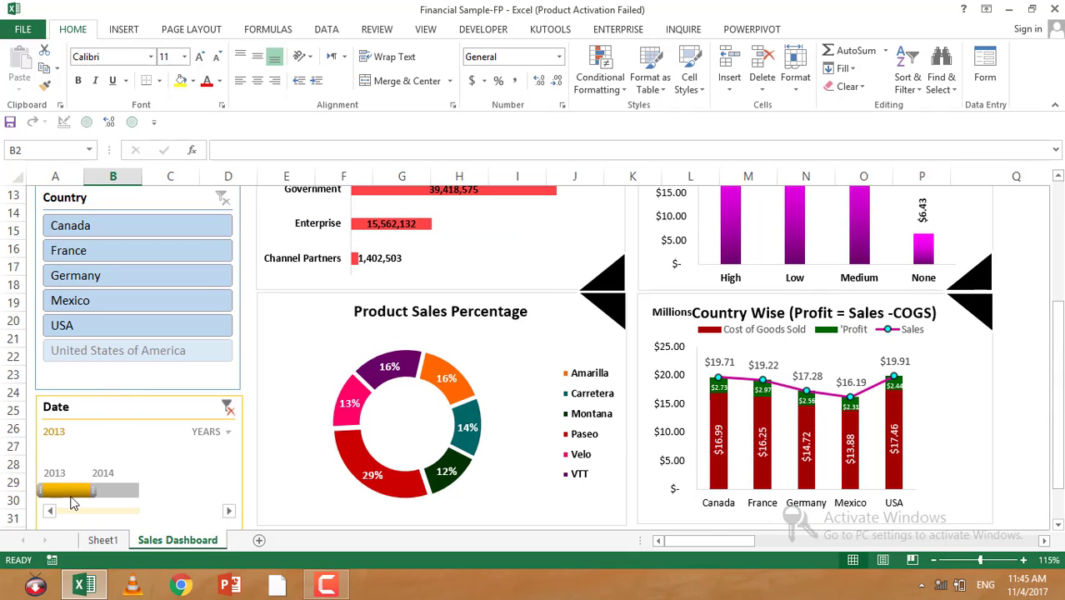
{"action": "scroll", "coordinate": [489, 348], "scroll_direction": "up", "scroll_amount": 4}
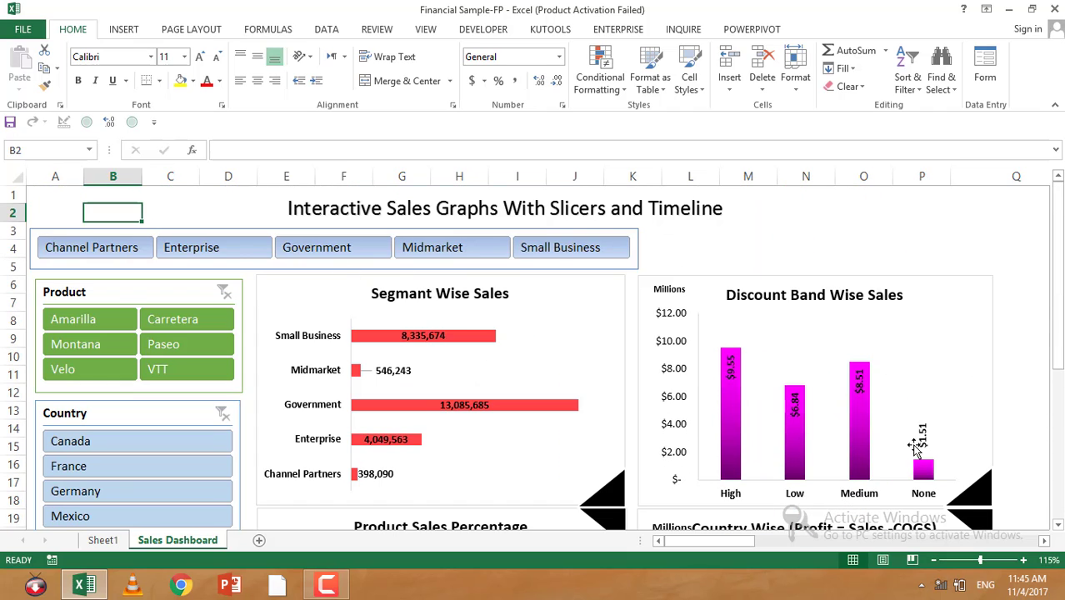
{"action": "scroll", "coordinate": [352, 414], "scroll_direction": "down", "scroll_amount": 4}
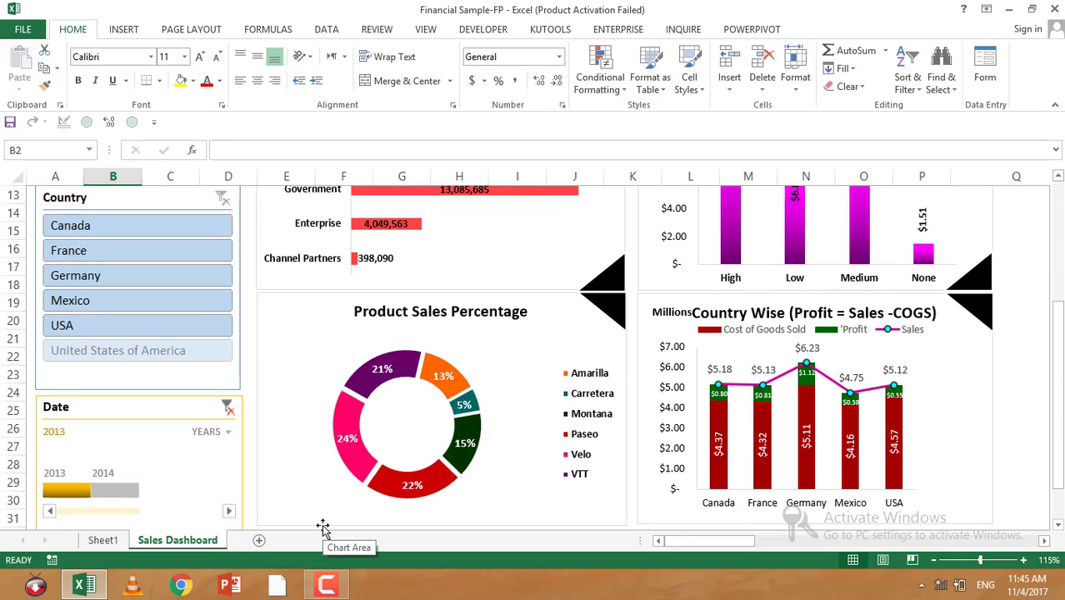
Step: Switch to Sheet1 and select a cell inside the financial data table
{"action": "left_click", "coordinate": [116, 543]}
{"action": "left_click", "coordinate": [309, 358]}
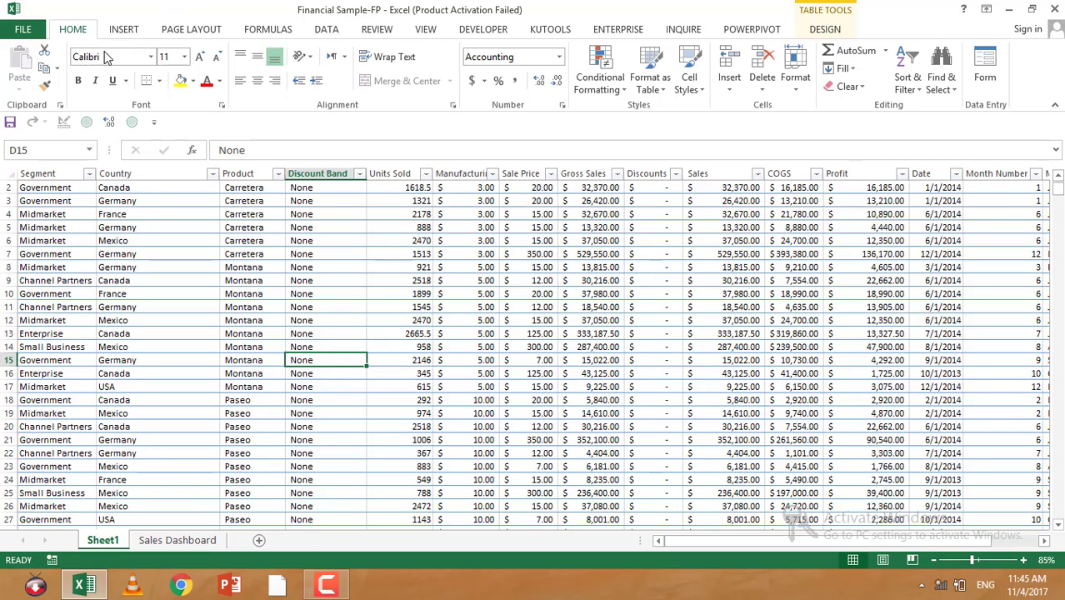
{"action": "left_click", "coordinate": [122, 29]}
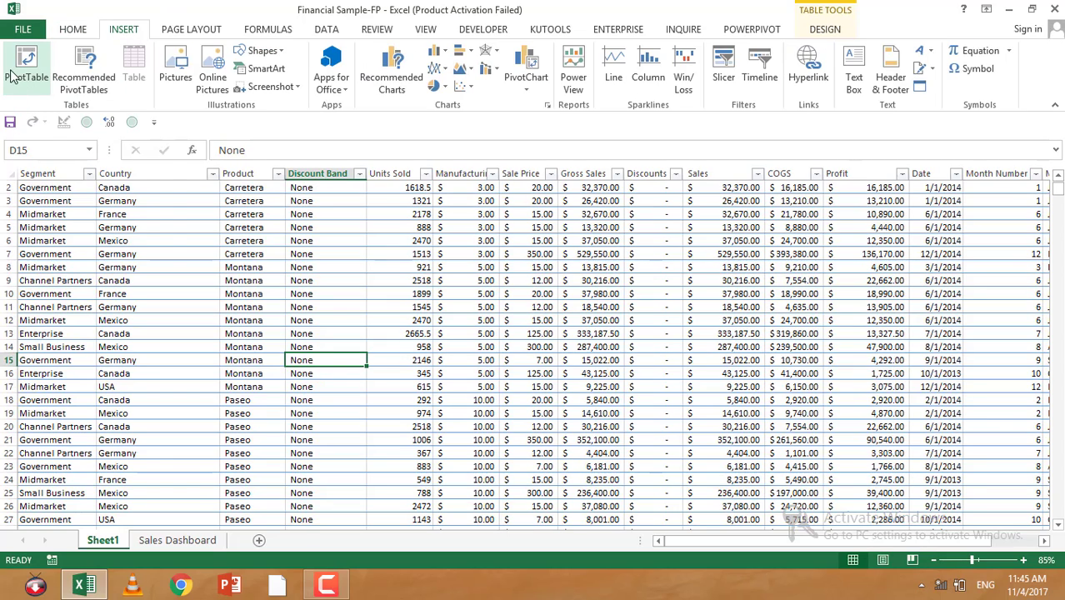
{"action": "left_click", "coordinate": [241, 347]}
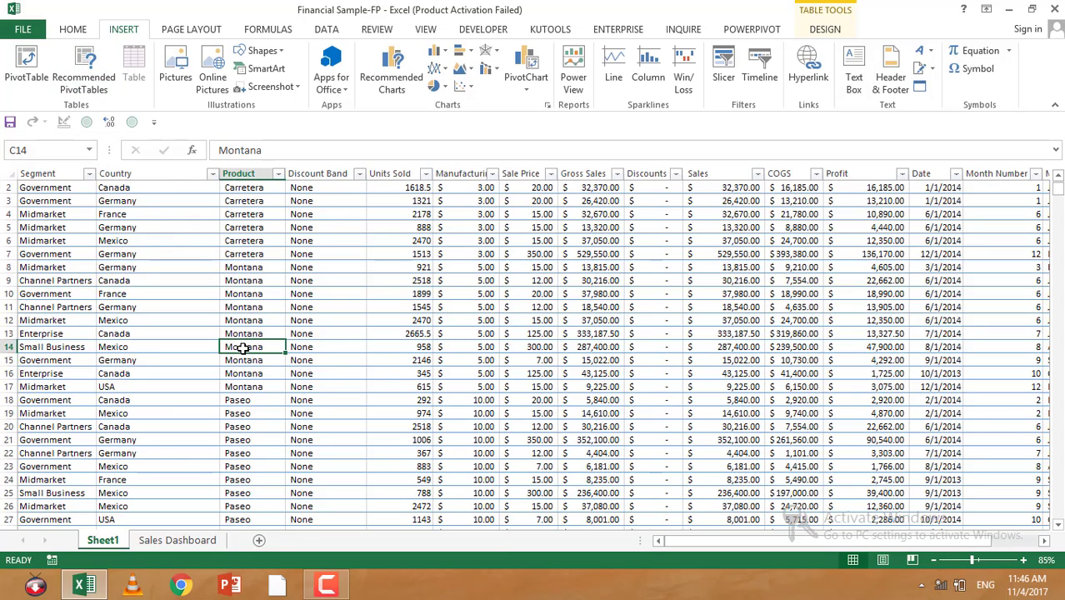
{"action": "key", "text": "alt"}
{"action": "key", "text": "v"}
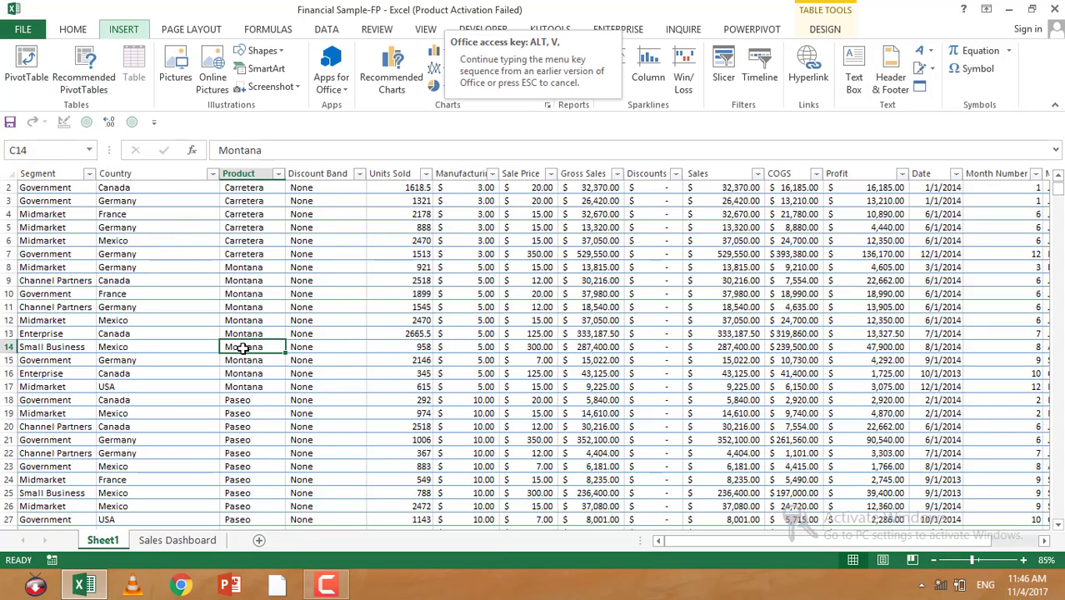
{"action": "key", "text": "Escape"}
Step: Insert a PivotTable from the financials table on a new worksheet
{"action": "left_click", "coordinate": [246, 324]}
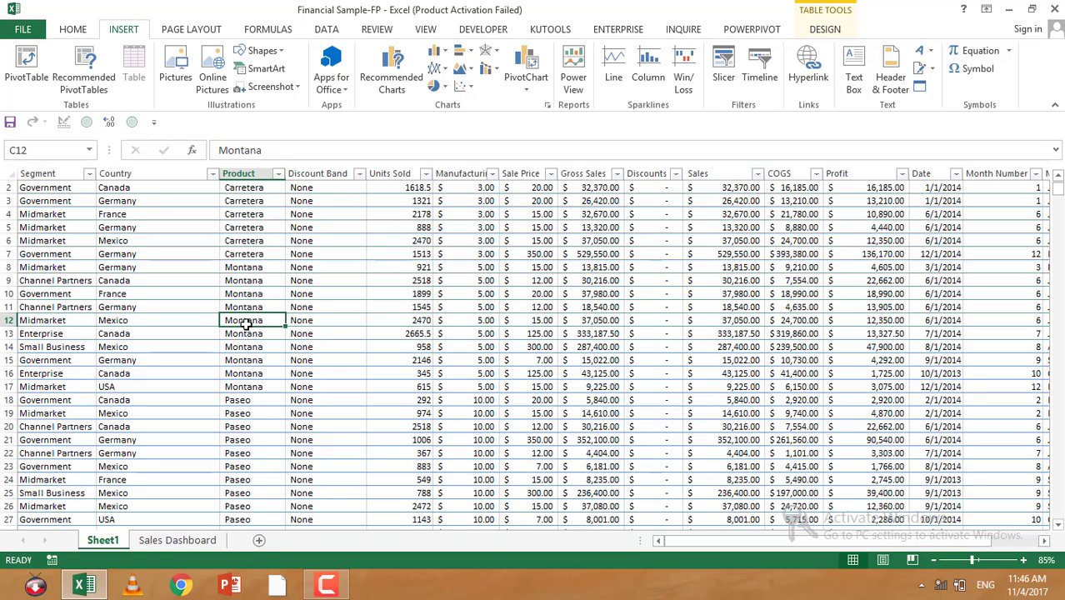
{"action": "key", "text": "alt+n"}
{"action": "key", "text": "v"}
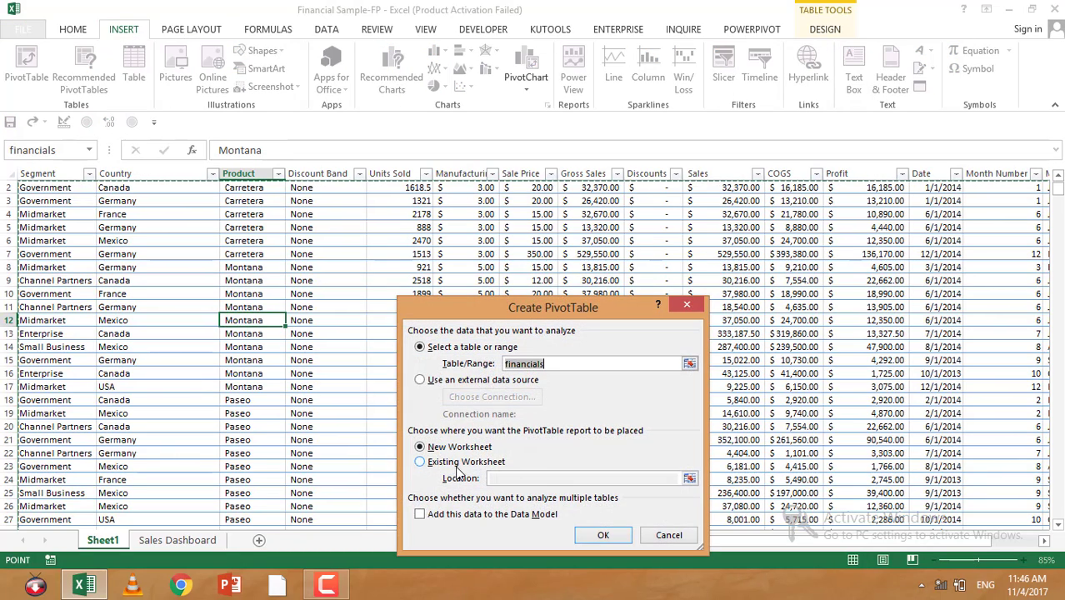
{"action": "left_click", "coordinate": [602, 535]}
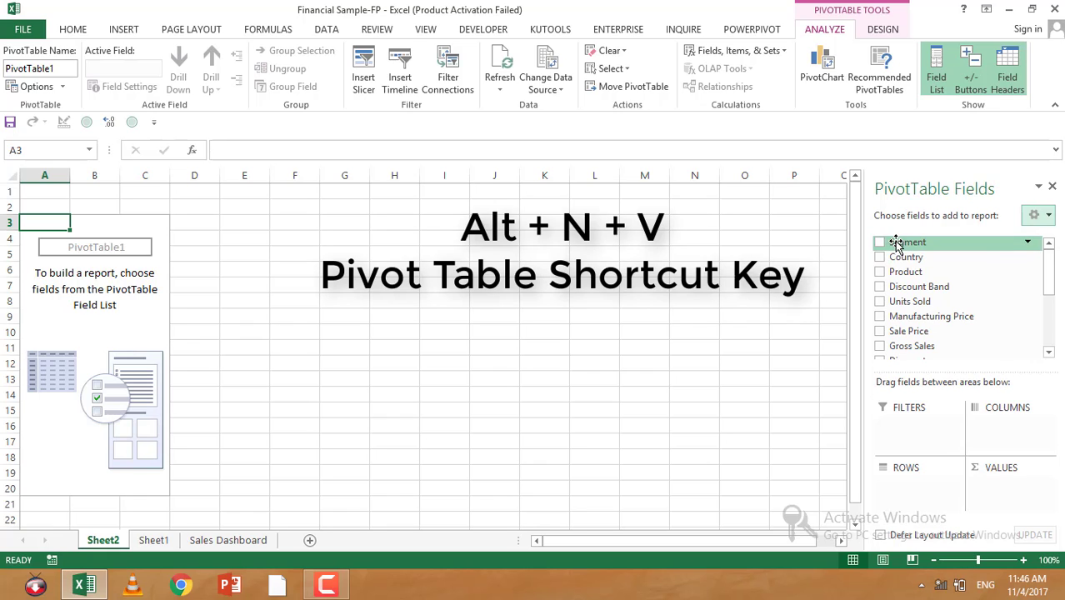
Step: Add Segment to the pivot rows and Sales to the pivot values
{"action": "left_click_drag", "start_coordinate": [893, 242], "coordinate": [901, 481]}
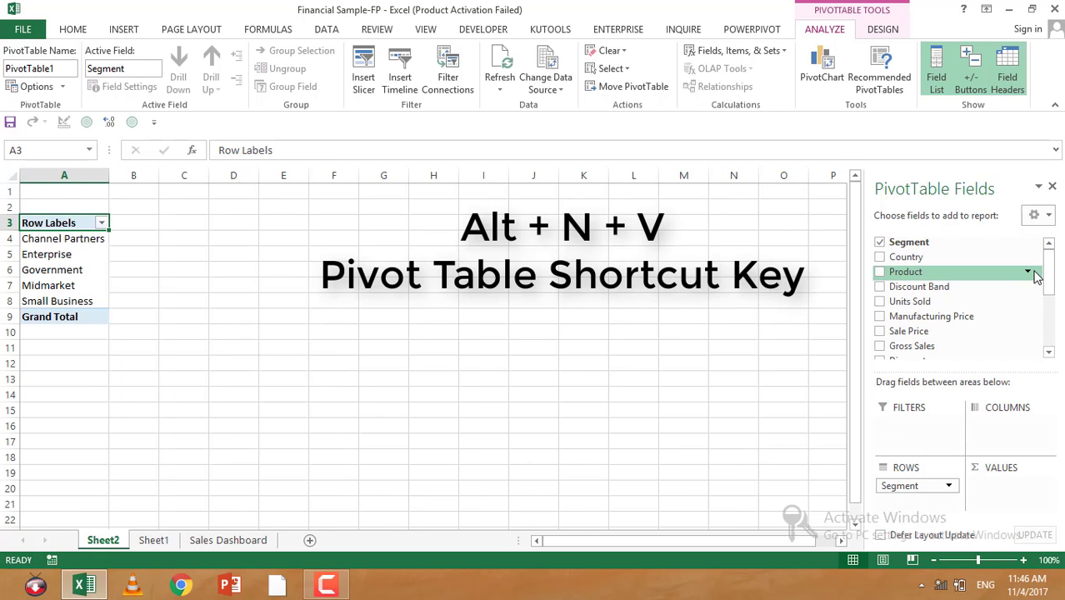
{"action": "left_click_drag", "start_coordinate": [1048, 277], "coordinate": [1048, 333]}
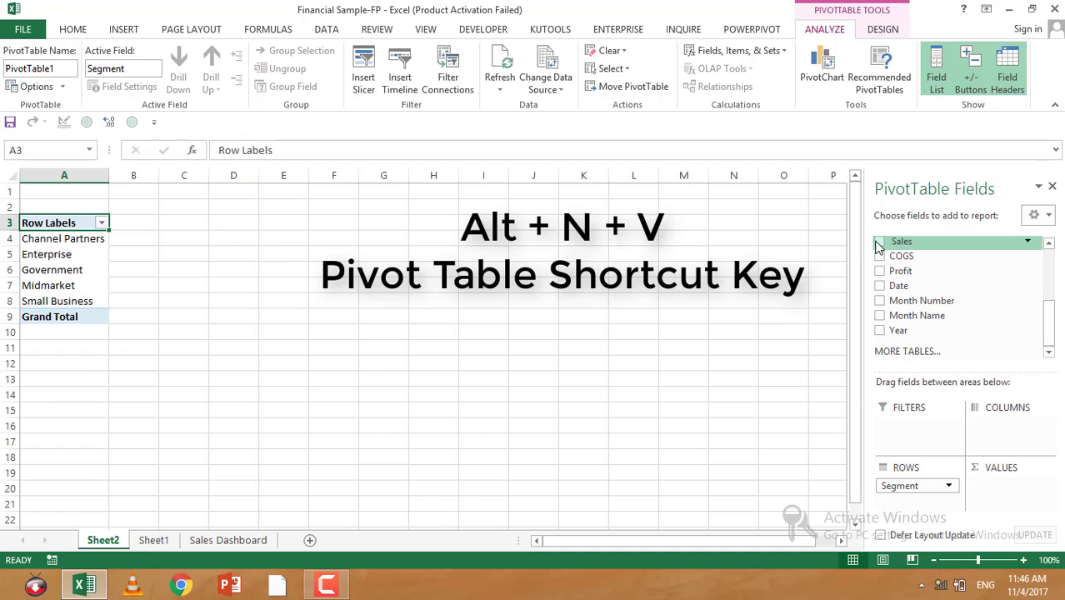
{"action": "left_click_drag", "start_coordinate": [881, 240], "coordinate": [987, 490]}
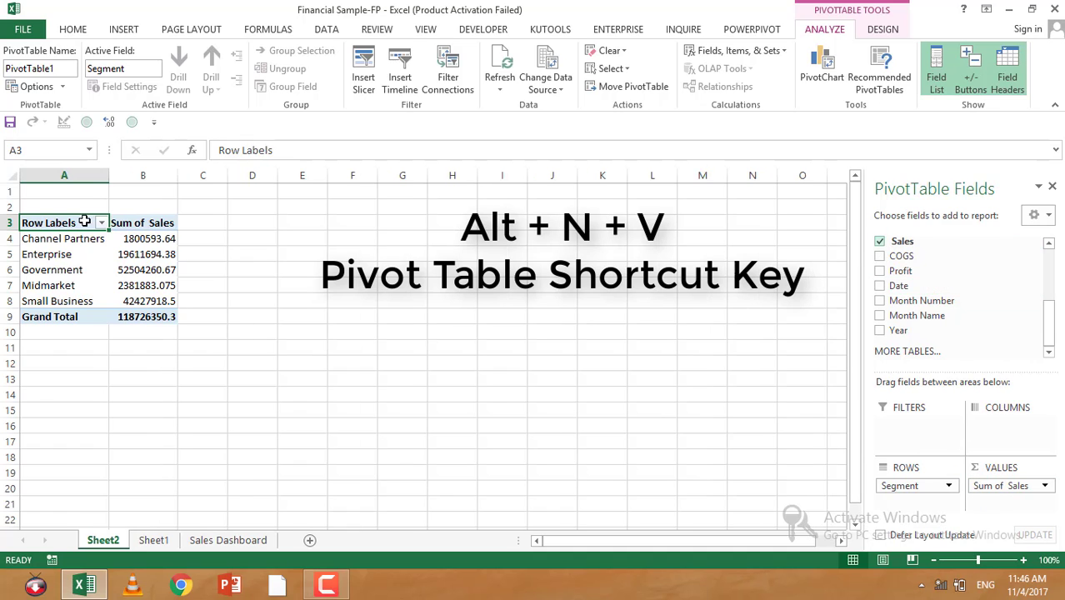
Step: Change the Sales value field to summarize by Count Numbers
{"action": "left_click", "coordinate": [1045, 487]}
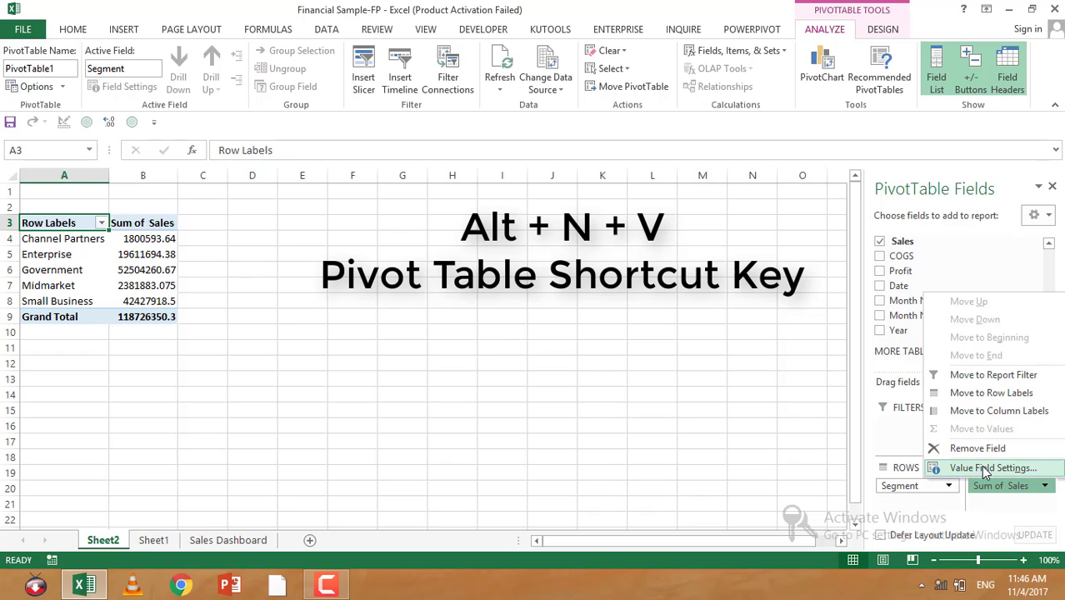
{"action": "left_click", "coordinate": [985, 468]}
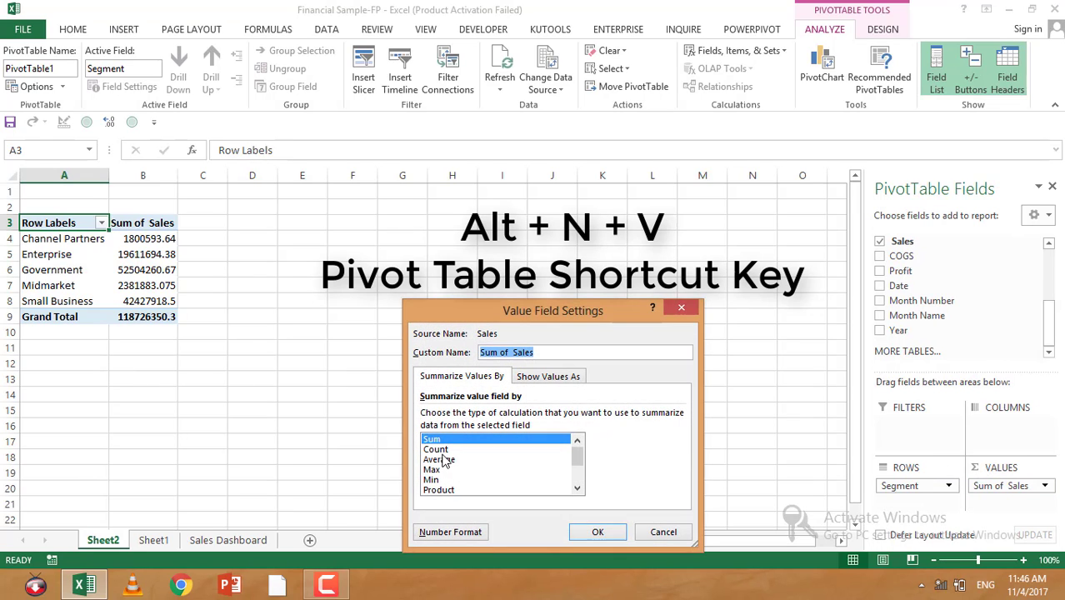
{"action": "left_click", "coordinate": [437, 450]}
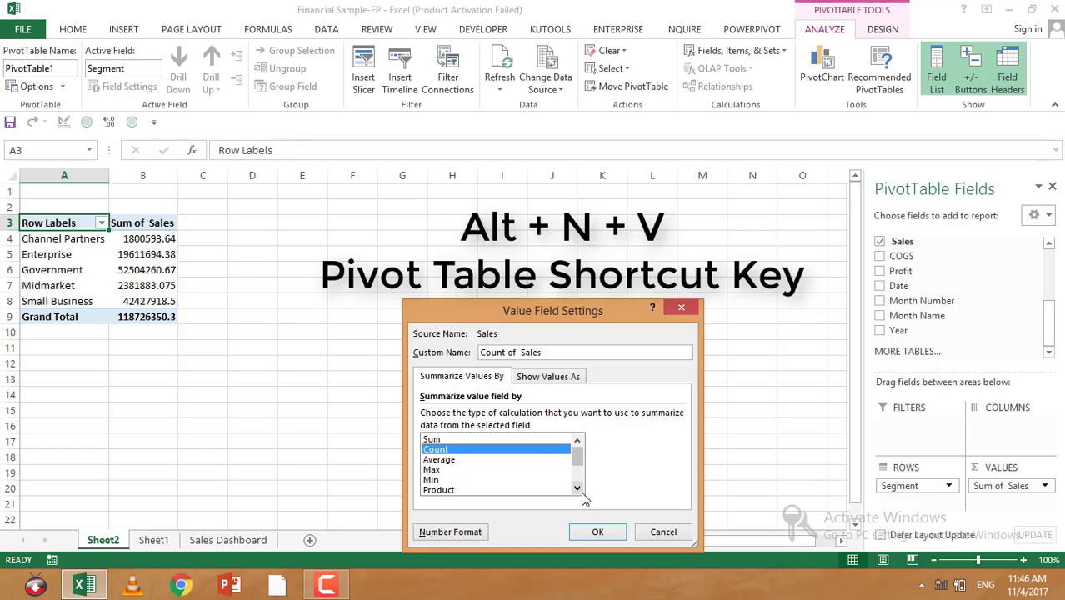
{"action": "left_click", "coordinate": [583, 491]}
{"action": "left_click", "coordinate": [427, 452]}
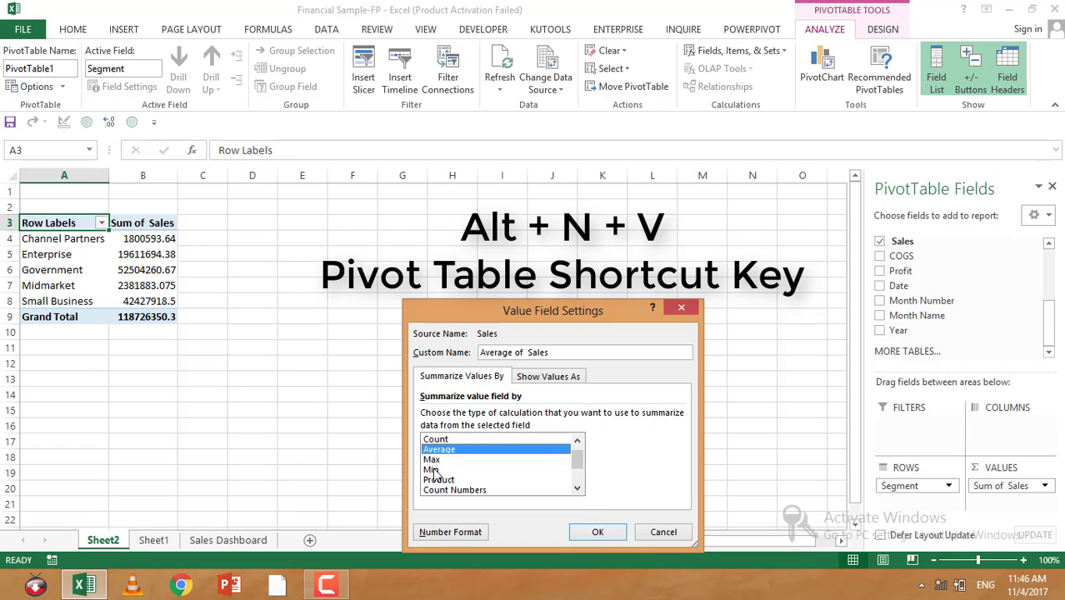
{"action": "left_click", "coordinate": [433, 470]}
{"action": "left_click", "coordinate": [438, 490]}
{"action": "left_click", "coordinate": [606, 538]}
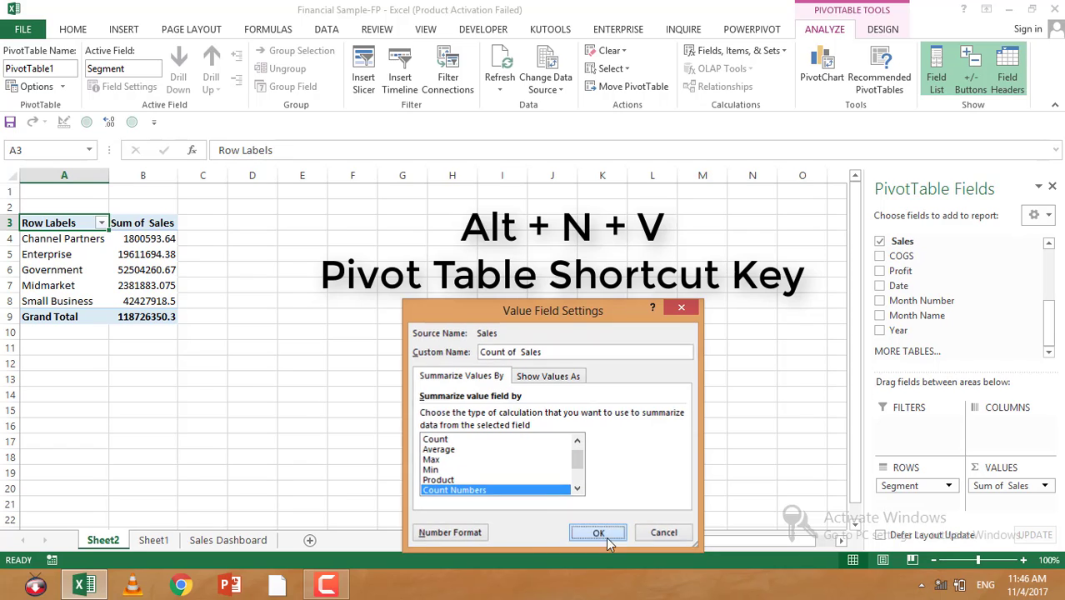
Step: Set the Sales value field back to summarize by Sum
{"action": "left_click", "coordinate": [193, 297]}
{"action": "left_click", "coordinate": [164, 265]}
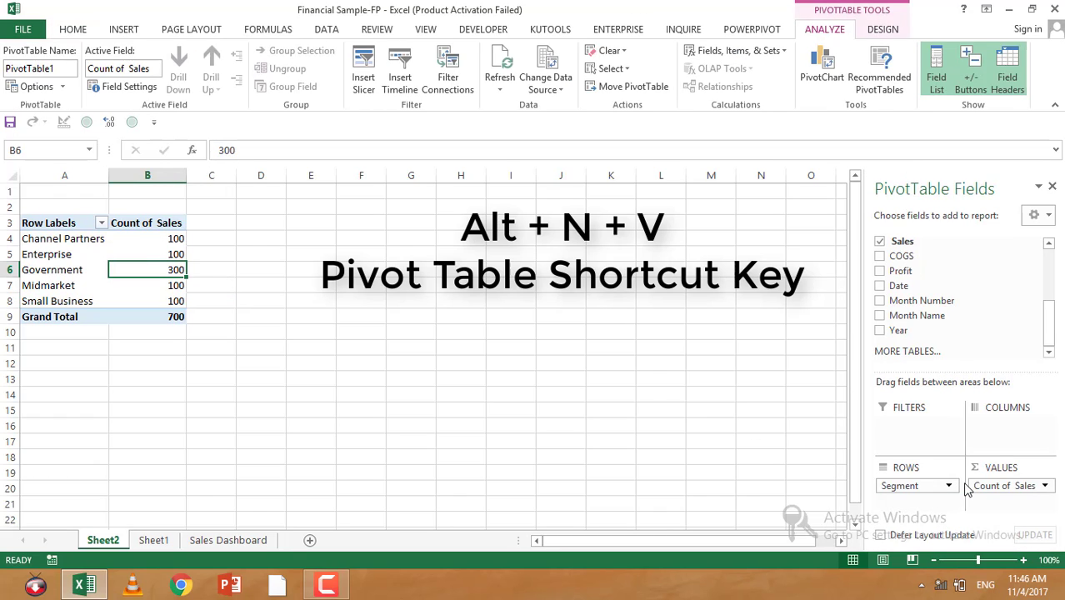
{"action": "left_click", "coordinate": [1033, 486]}
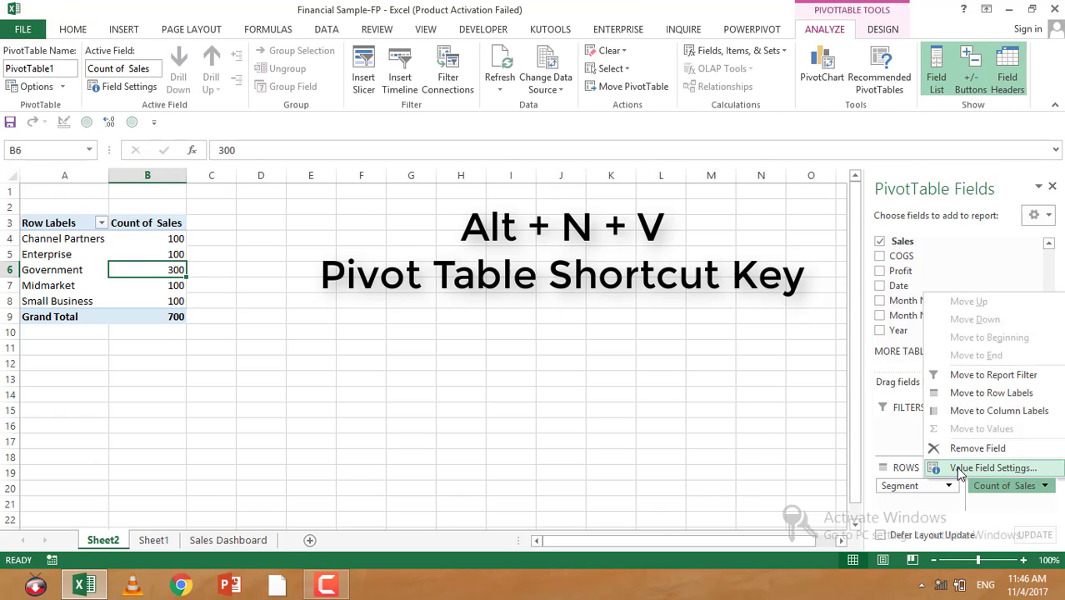
{"action": "left_click", "coordinate": [961, 469]}
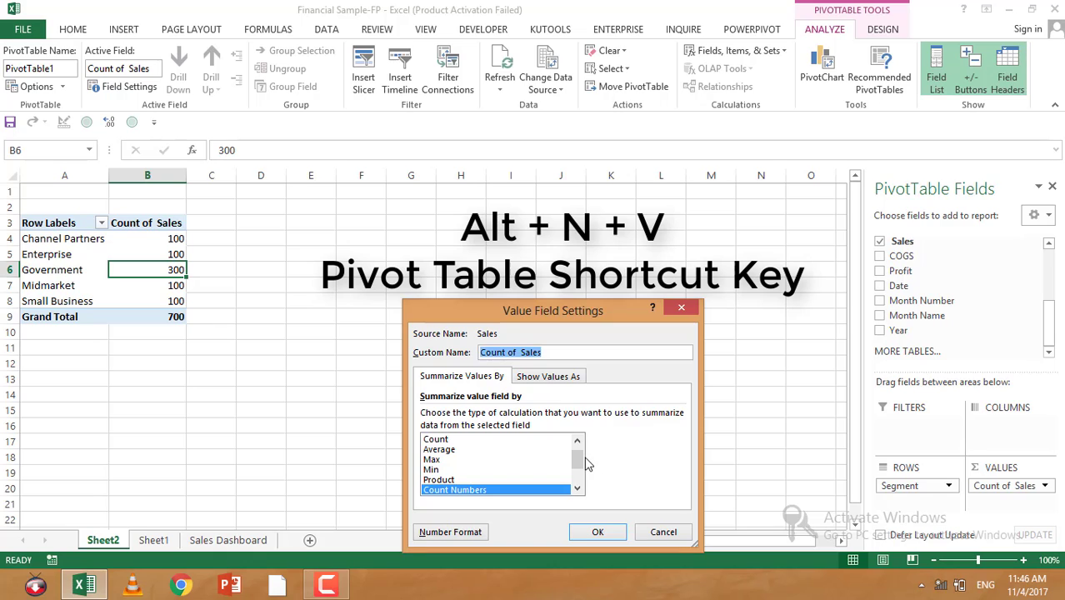
{"action": "left_click_drag", "start_coordinate": [579, 464], "coordinate": [572, 455]}
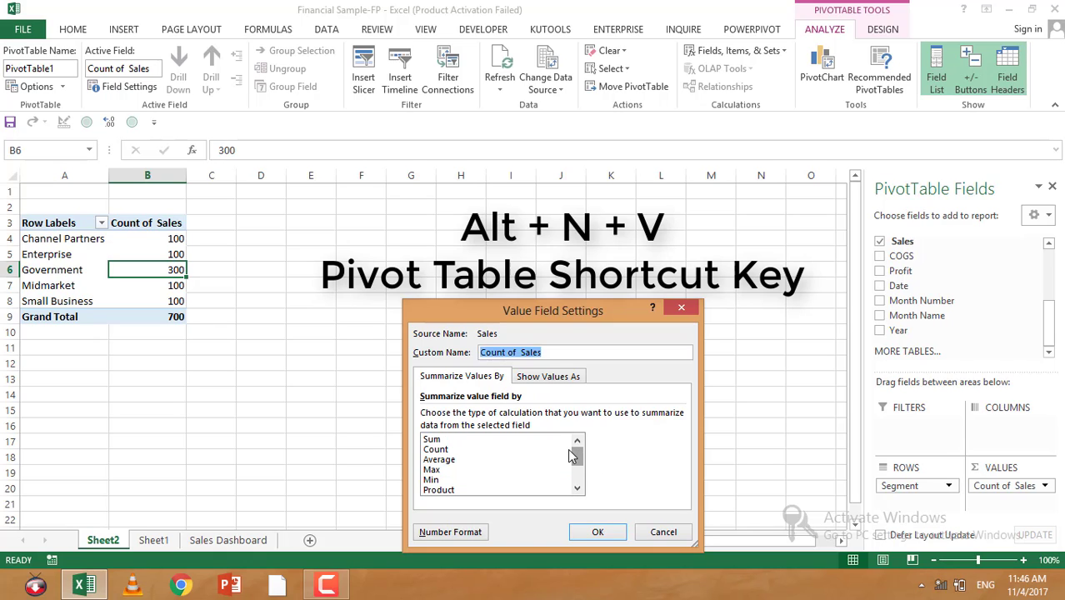
{"action": "left_click", "coordinate": [517, 441]}
{"action": "left_click", "coordinate": [592, 532]}
Step: Apply the Accounting number format to the Sum of Sales values in B4:B9
{"action": "left_click", "coordinate": [104, 316]}
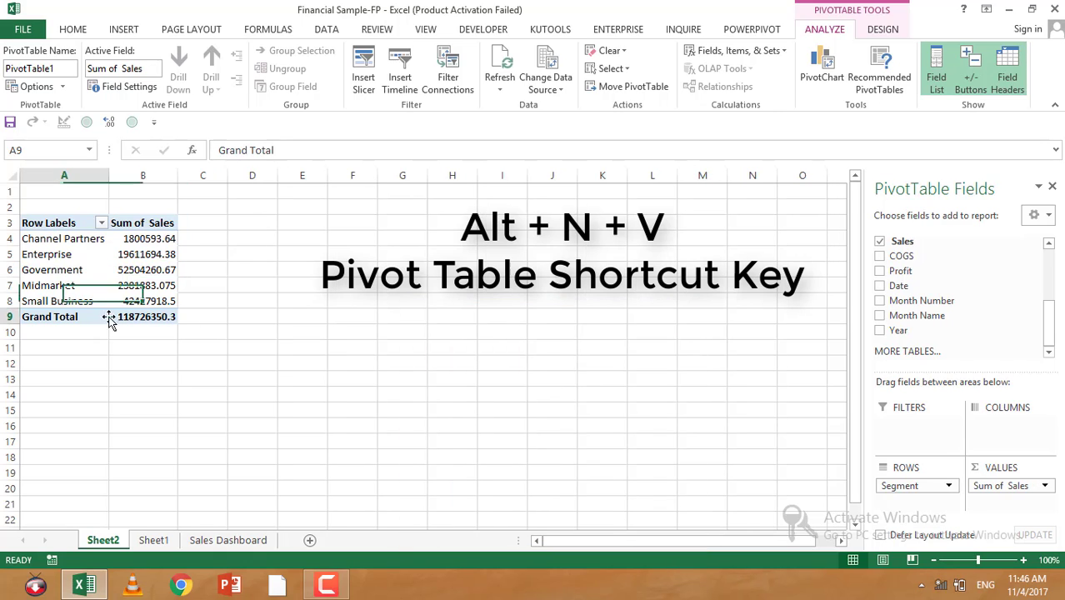
{"action": "left_click_drag", "start_coordinate": [142, 238], "coordinate": [138, 308]}
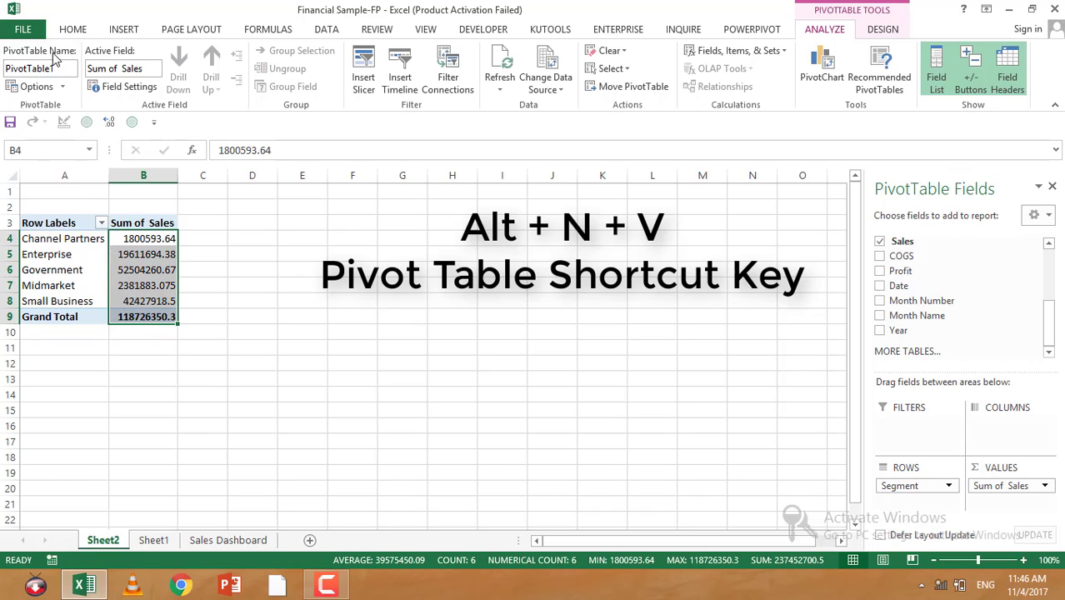
{"action": "left_click", "coordinate": [73, 30]}
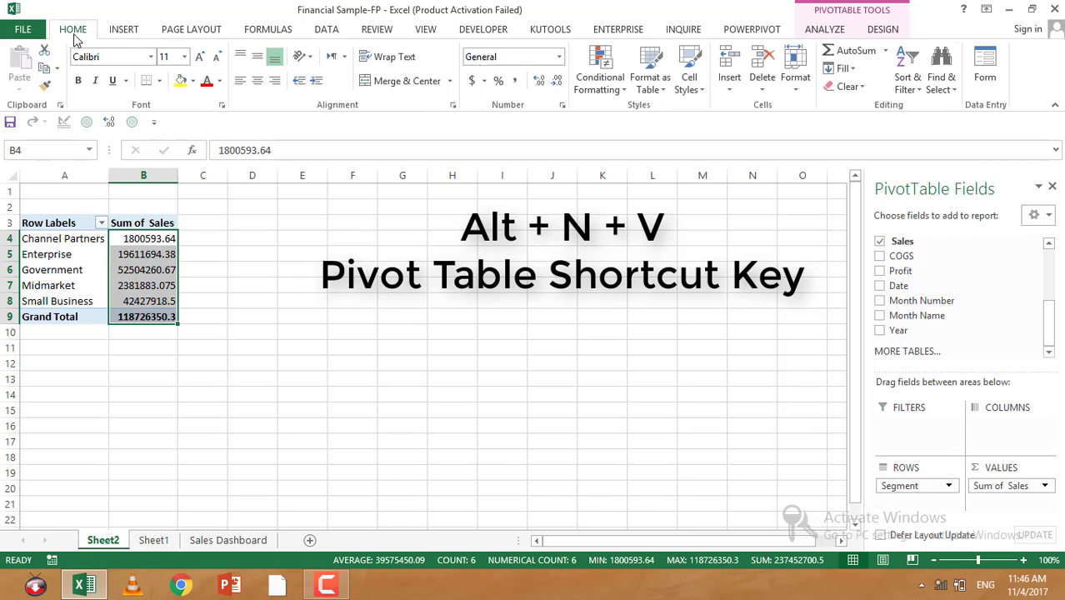
{"action": "left_click", "coordinate": [473, 81]}
Step: Autofit the width of column B to show the formatted sales values
{"action": "left_click_drag", "start_coordinate": [403, 255], "coordinate": [403, 269]}
{"action": "double_click", "coordinate": [175, 179]}
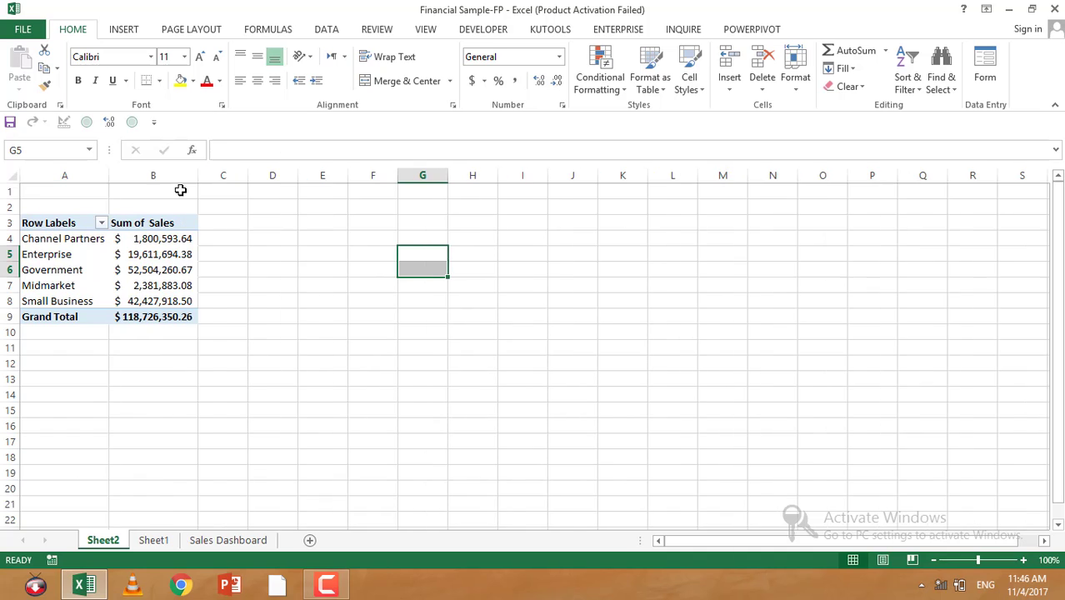
{"action": "left_click", "coordinate": [190, 252]}
{"action": "left_click", "coordinate": [190, 285]}
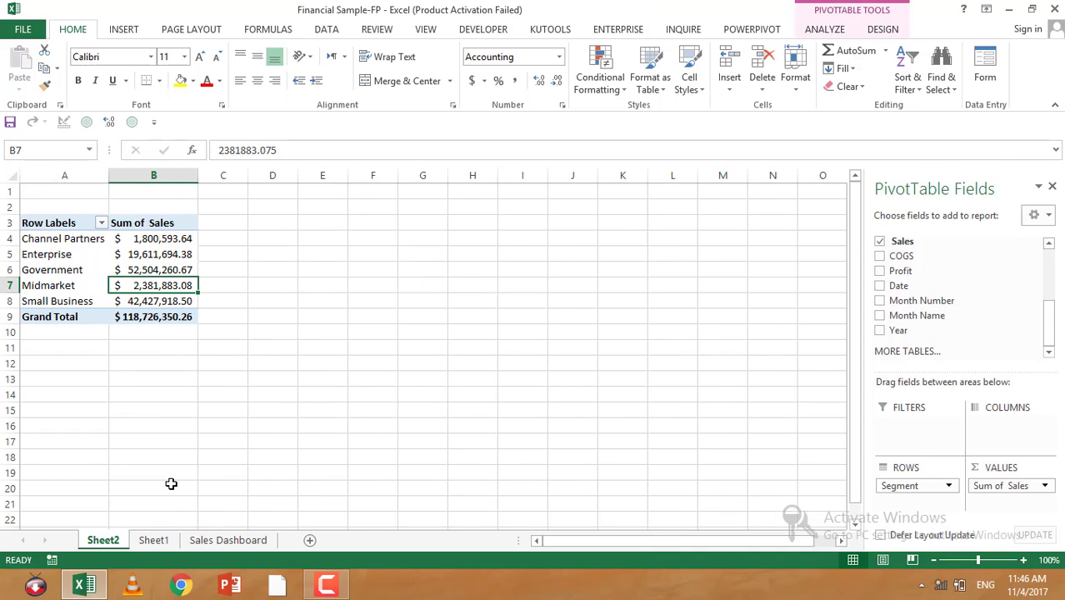
Step: Create a new PivotTable from the financials table, placed on Sheet2 at cell E3
{"action": "left_click", "coordinate": [153, 540]}
{"action": "left_click", "coordinate": [184, 377]}
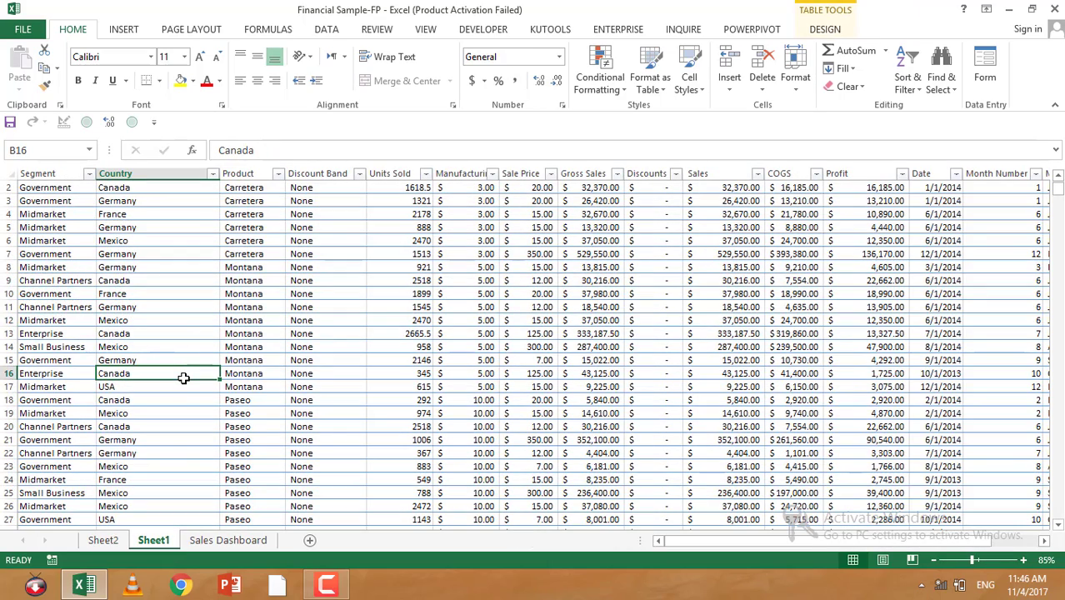
{"action": "key", "text": "alt"}
{"action": "key", "text": "n"}
{"action": "key", "text": "v"}
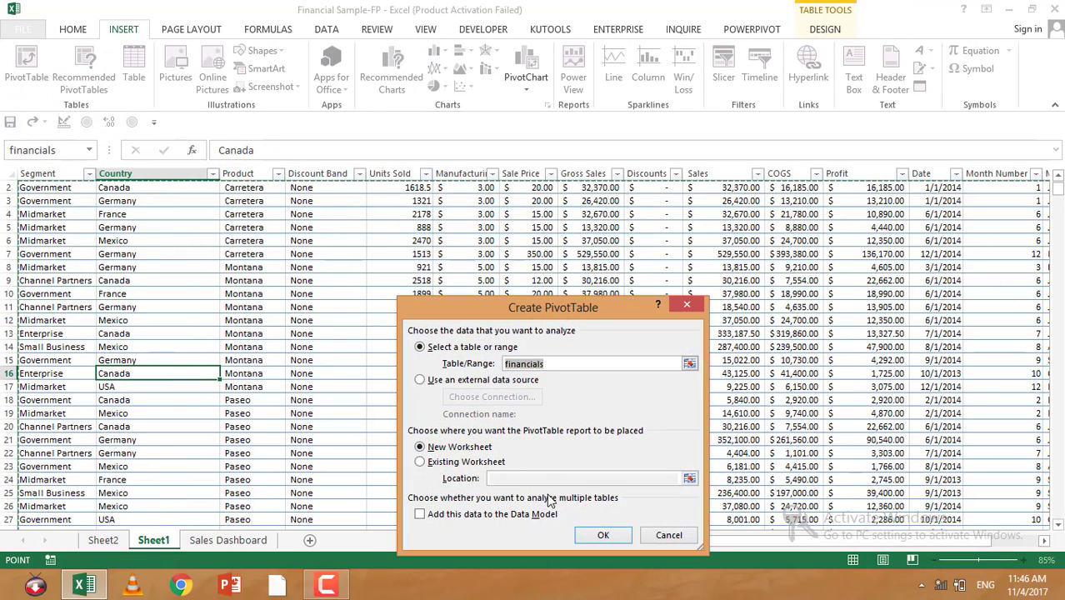
{"action": "left_click", "coordinate": [422, 462]}
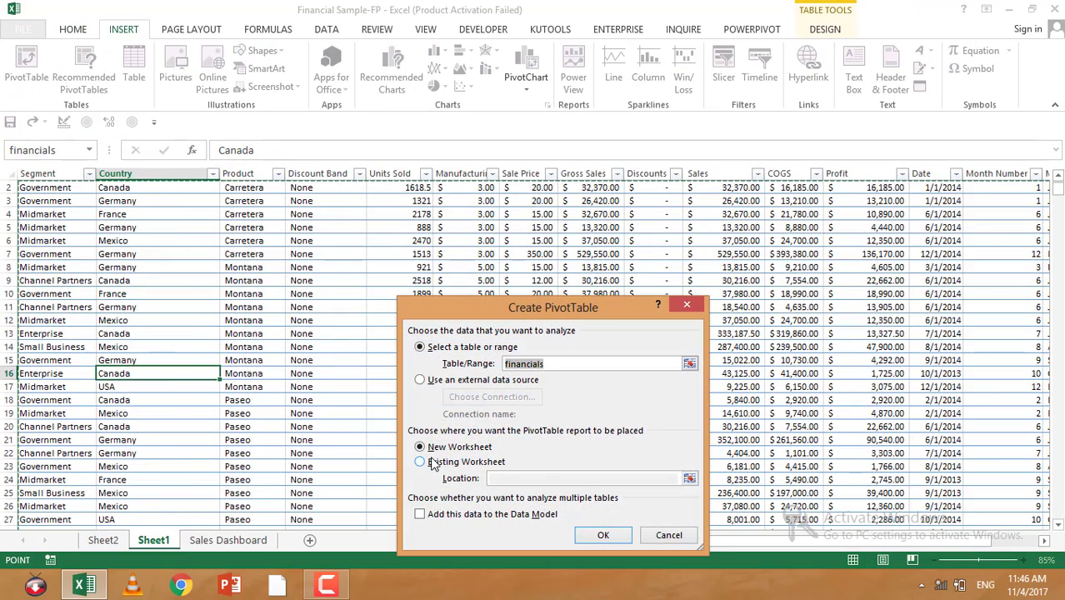
{"action": "left_click", "coordinate": [102, 541]}
{"action": "left_click", "coordinate": [310, 226]}
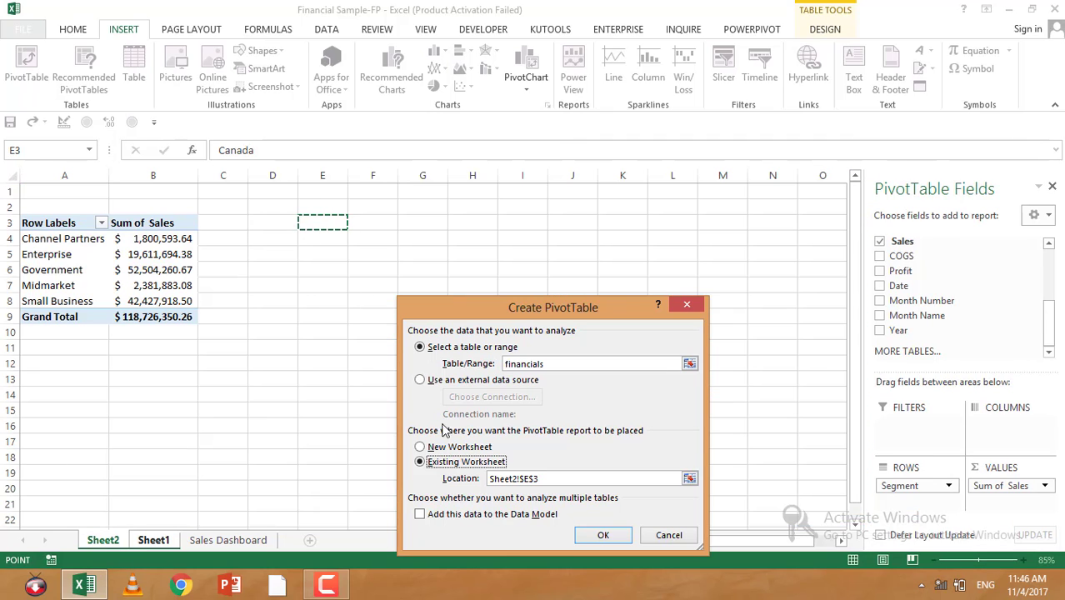
{"action": "key", "text": "Return"}
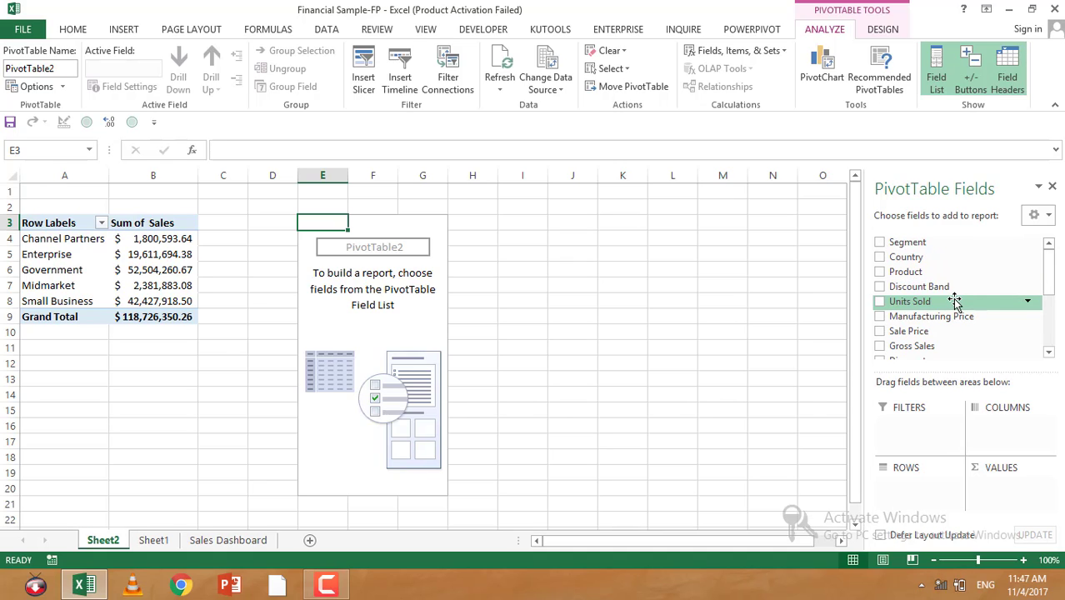
Step: Add Discount Band to the rows and Sales to the values of the new PivotTable
{"action": "left_click_drag", "start_coordinate": [946, 287], "coordinate": [934, 502]}
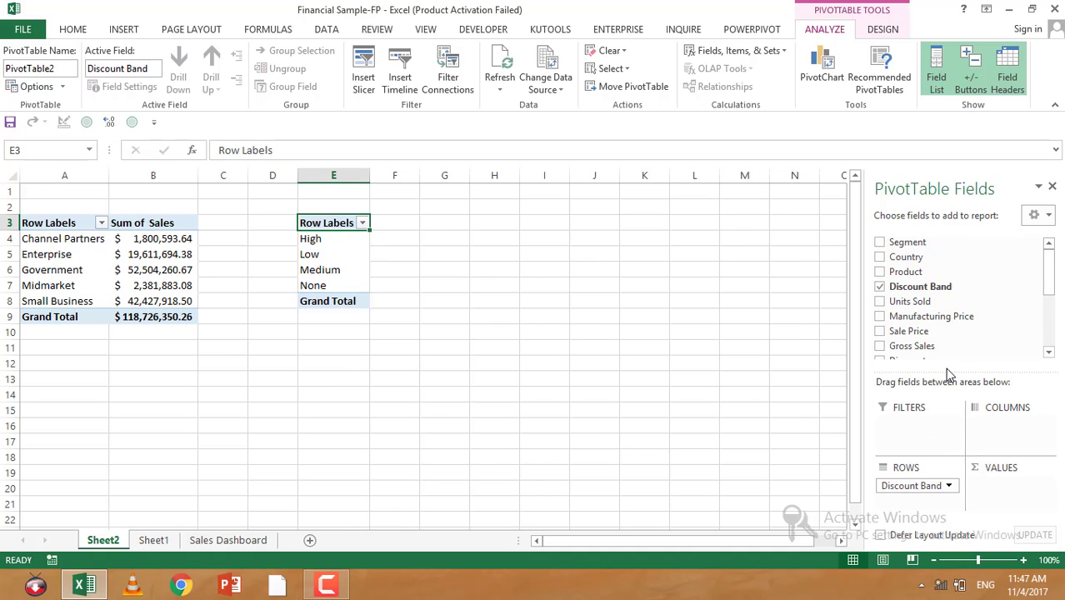
{"action": "left_click_drag", "start_coordinate": [1047, 275], "coordinate": [1049, 327]}
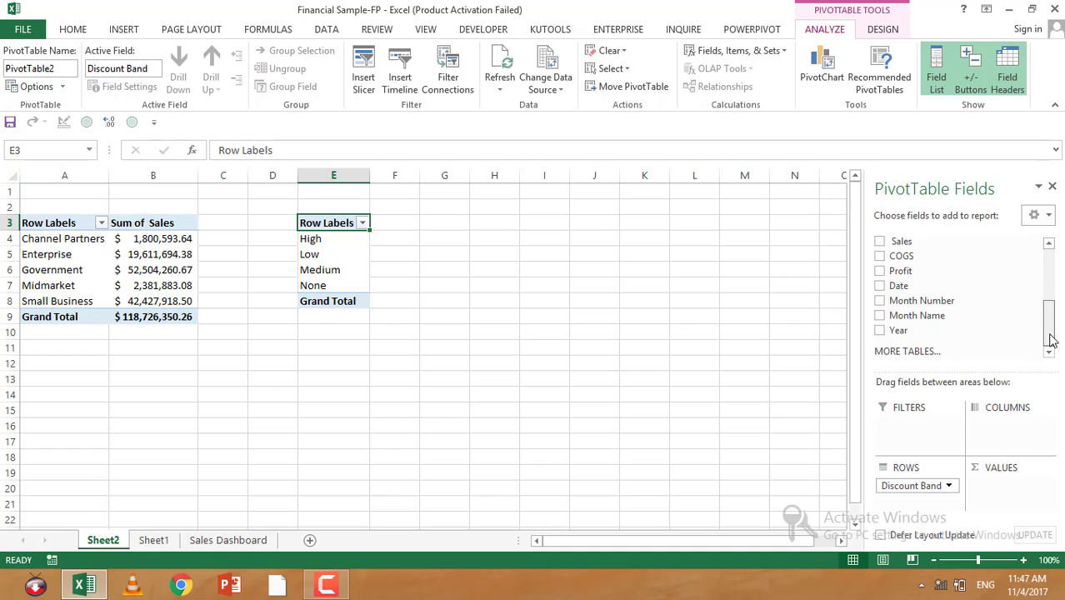
{"action": "left_click_drag", "start_coordinate": [883, 244], "coordinate": [1006, 510]}
Step: Apply the Accounting number format to the discount band sales values in F4:F8
{"action": "left_click_drag", "start_coordinate": [406, 242], "coordinate": [408, 301]}
{"action": "left_click", "coordinate": [71, 29]}
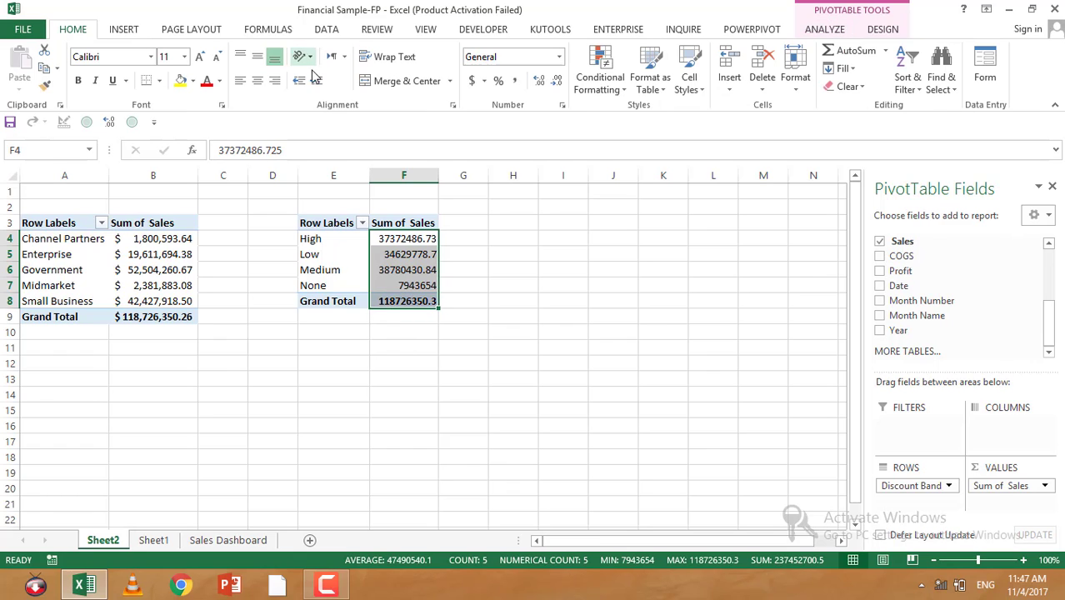
{"action": "left_click", "coordinate": [472, 80]}
{"action": "left_click", "coordinate": [455, 192]}
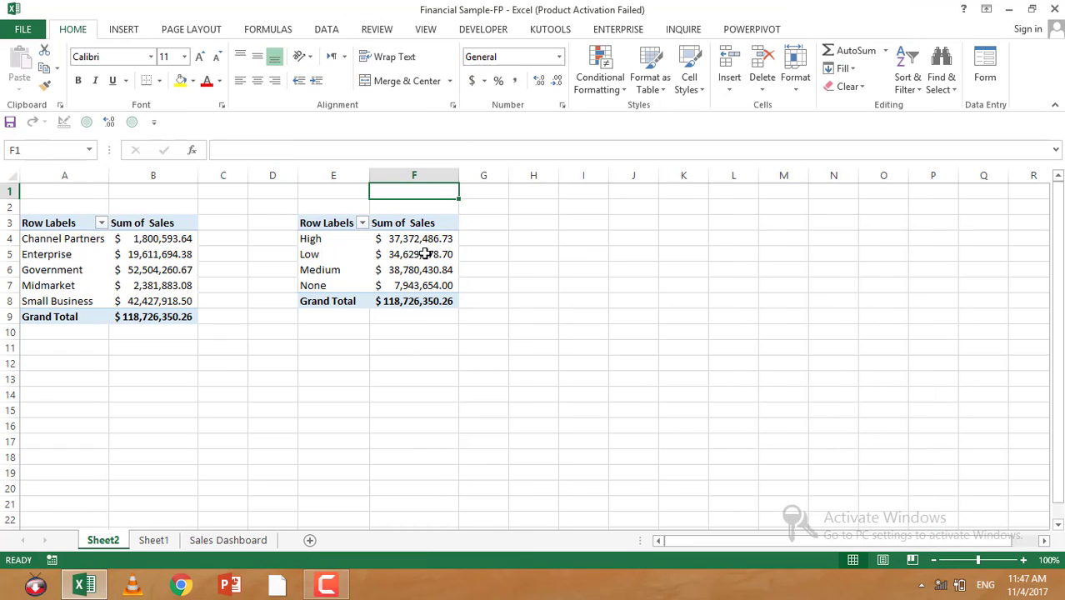
{"action": "left_click", "coordinate": [451, 254]}
{"action": "left_click", "coordinate": [495, 239]}
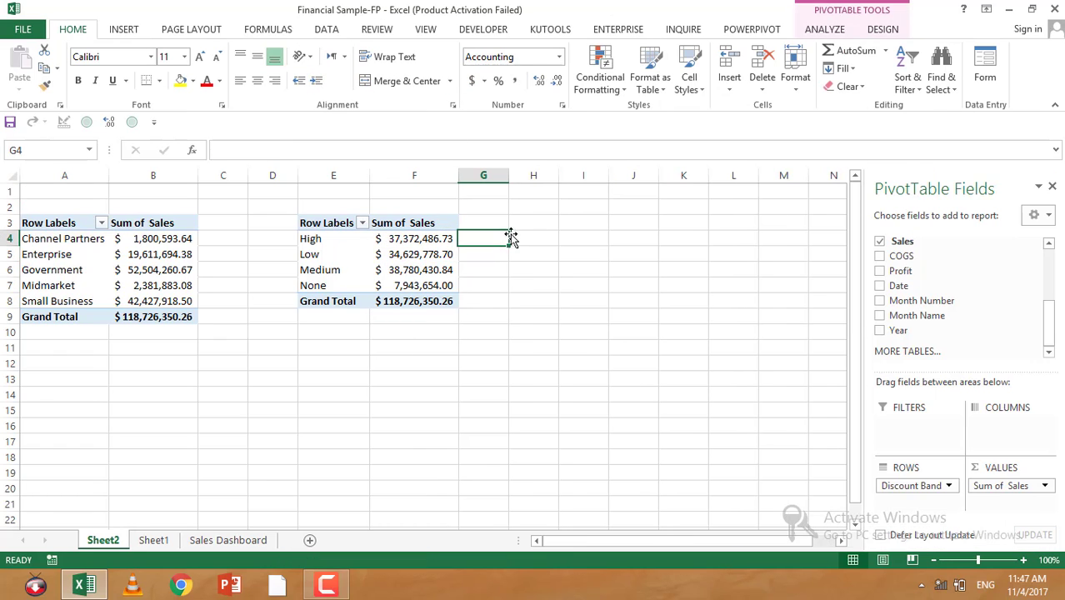
Step: Create another PivotTable from the financials table, placed on Sheet2 at cell I3
{"action": "left_click", "coordinate": [152, 541]}
{"action": "left_click", "coordinate": [172, 289]}
{"action": "key", "text": "alt"}
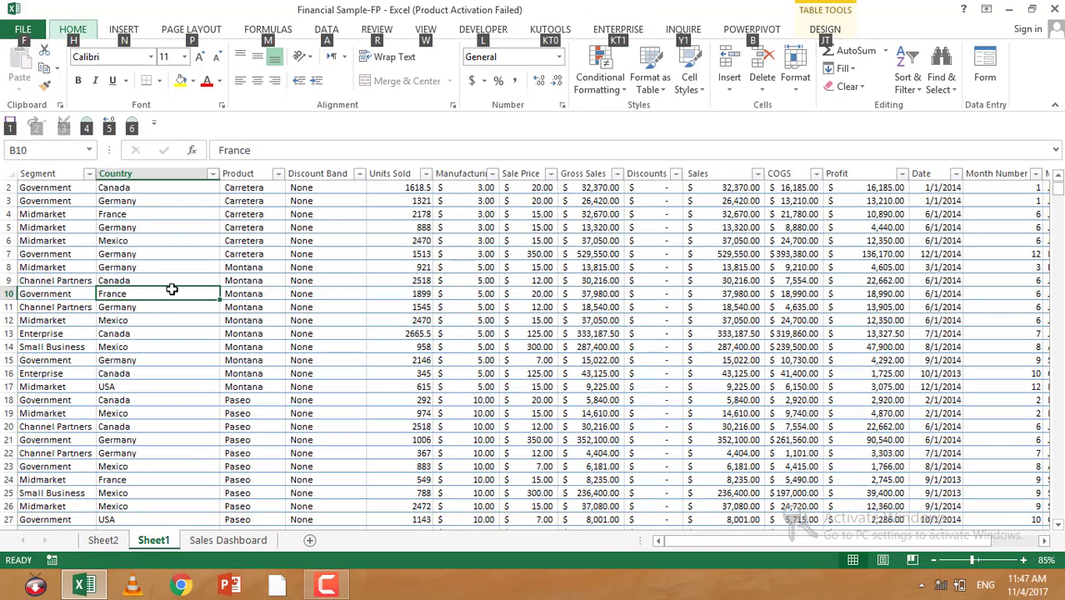
{"action": "key", "text": "n"}
{"action": "key", "text": "v"}
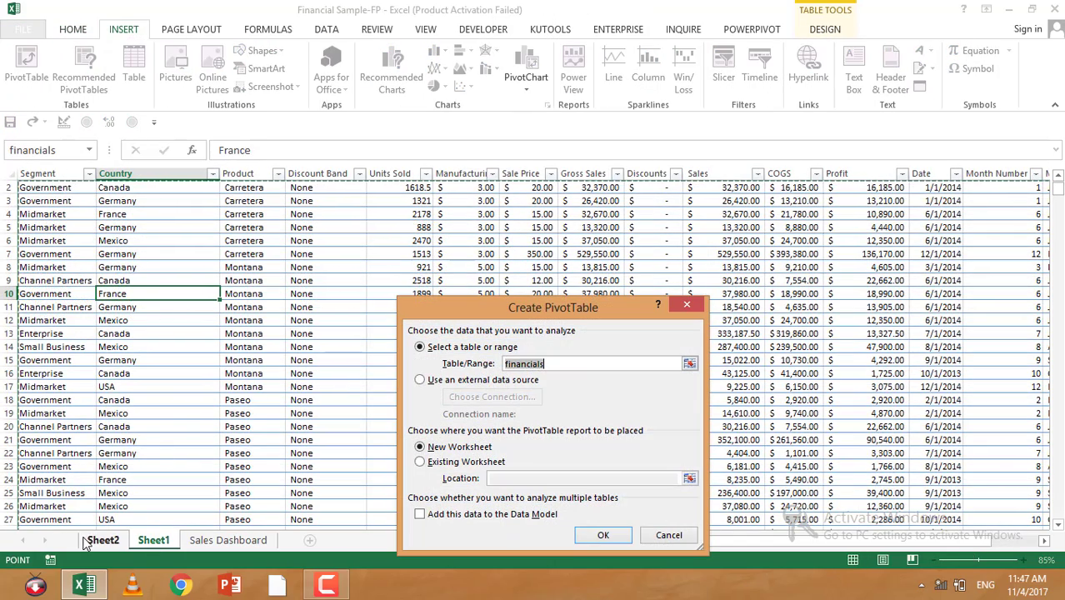
{"action": "left_click", "coordinate": [421, 463]}
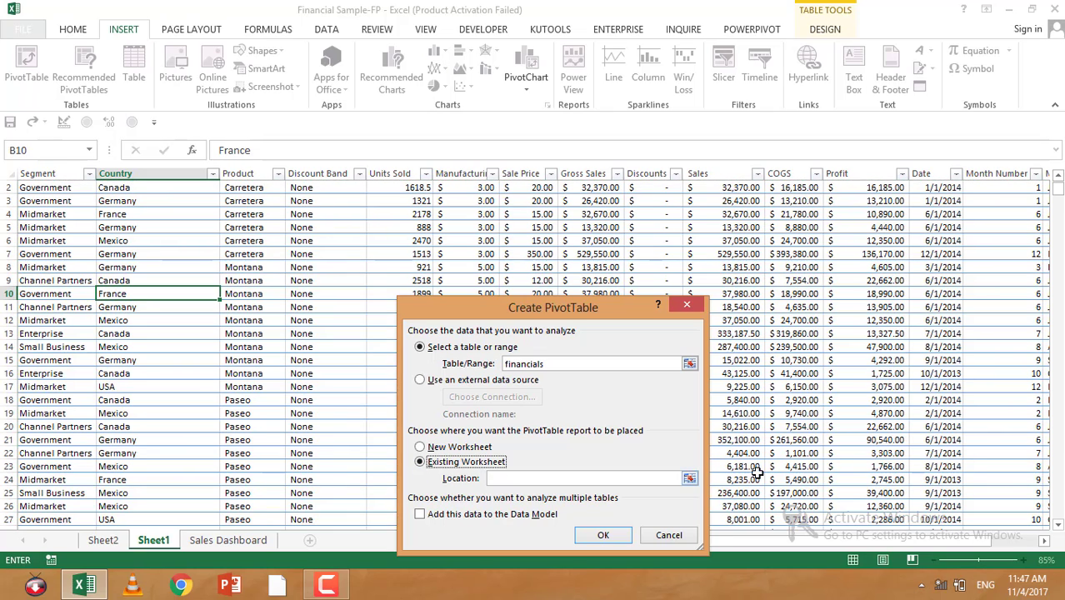
{"action": "left_click", "coordinate": [689, 479]}
{"action": "left_click", "coordinate": [88, 541]}
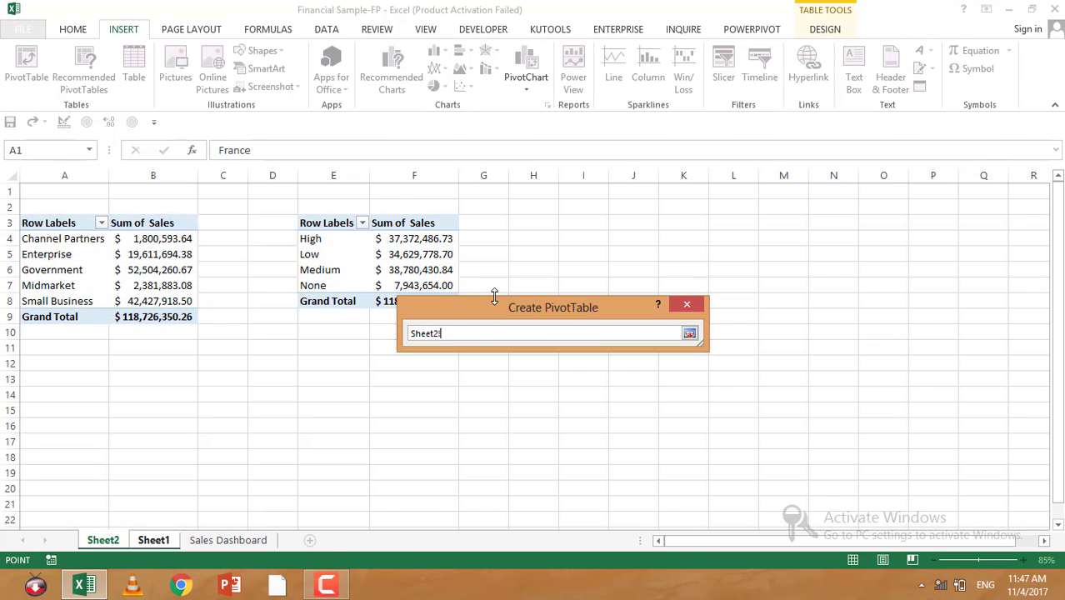
{"action": "left_click", "coordinate": [573, 227]}
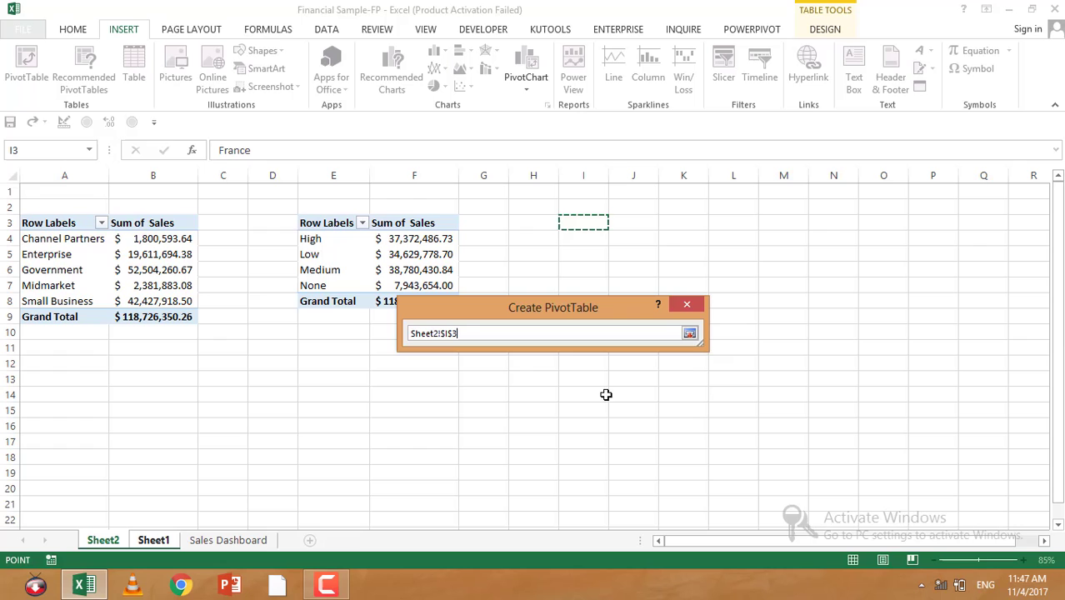
{"action": "left_click", "coordinate": [689, 333]}
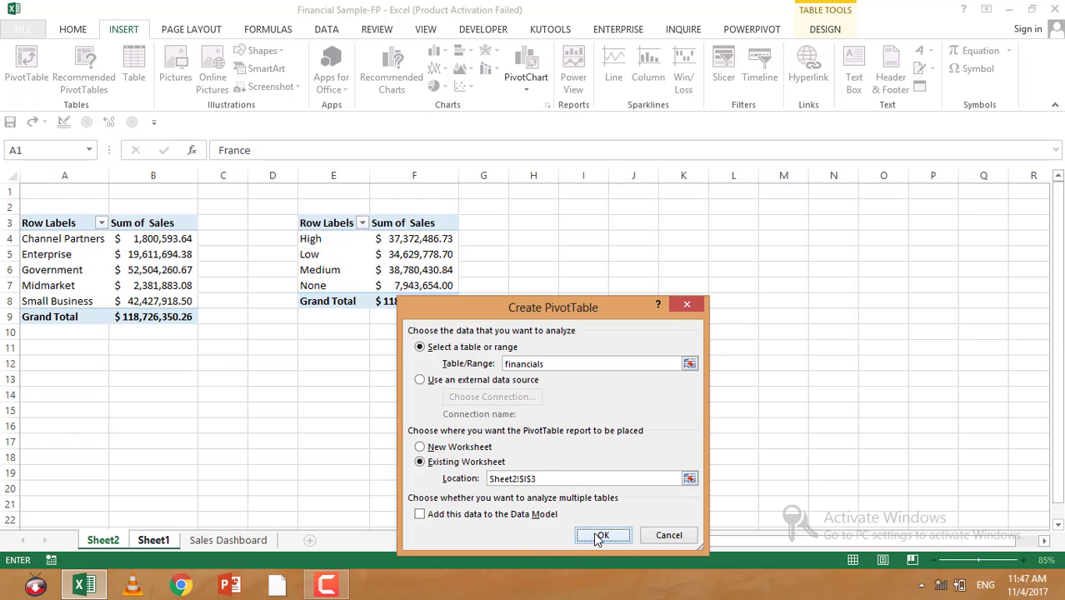
{"action": "left_click", "coordinate": [600, 536]}
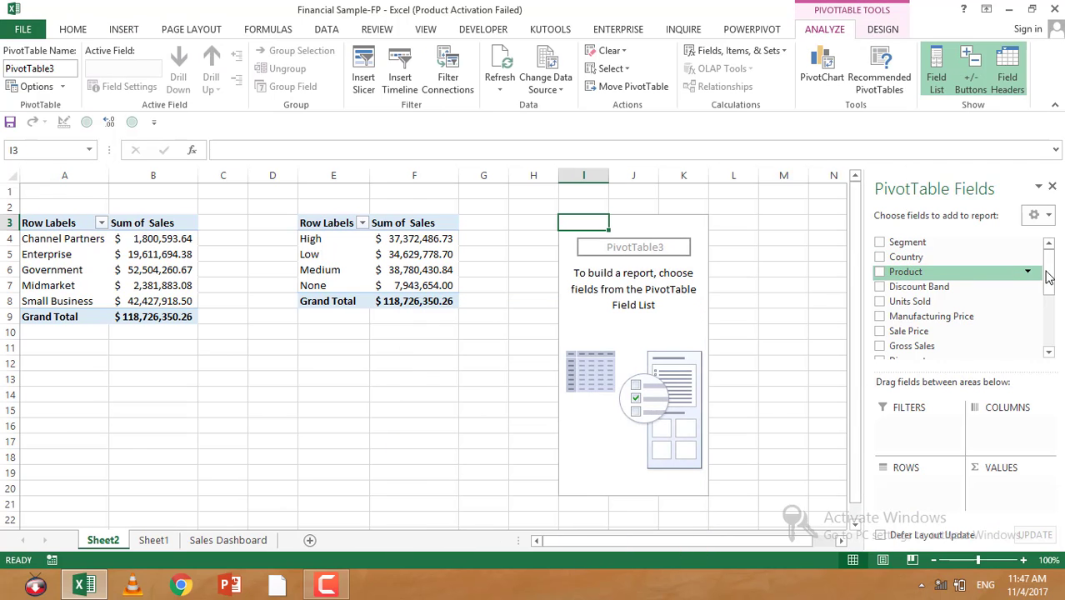
Step: Add Product to the rows and Sales to the values of the third PivotTable
{"action": "mouse_move", "coordinate": [1047, 273]}
{"action": "left_mouse_down"}
{"action": "mouse_move", "coordinate": [1054, 326]}
{"action": "mouse_move", "coordinate": [1053, 276]}
{"action": "left_mouse_up"}
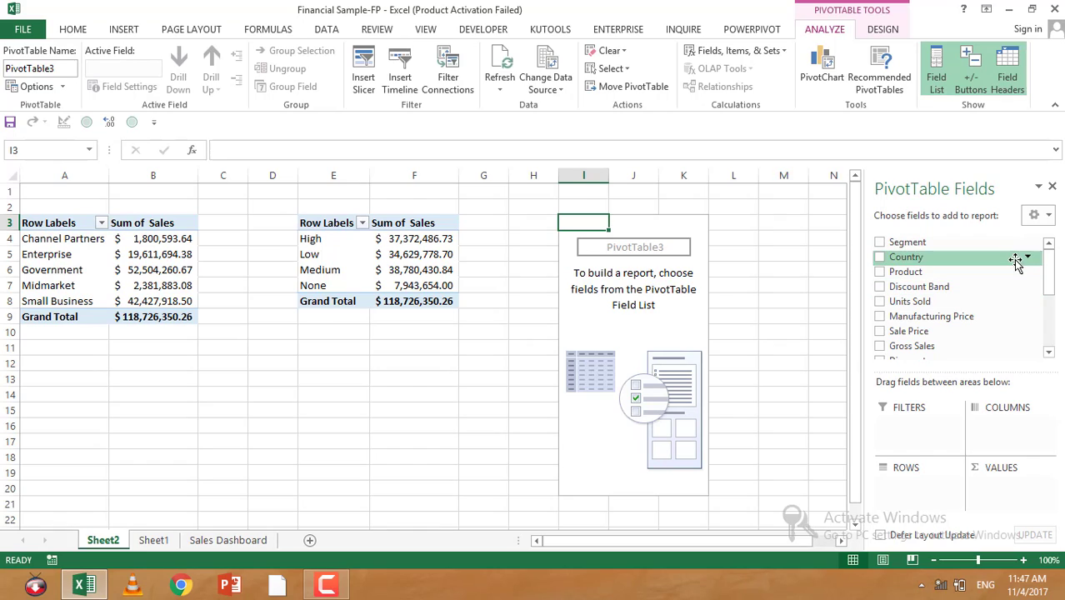
{"action": "mouse_move", "coordinate": [1052, 288]}
{"action": "left_mouse_down"}
{"action": "mouse_move", "coordinate": [1054, 326]}
{"action": "mouse_move", "coordinate": [1052, 284]}
{"action": "left_mouse_up"}
{"action": "left_click_drag", "start_coordinate": [888, 272], "coordinate": [913, 498]}
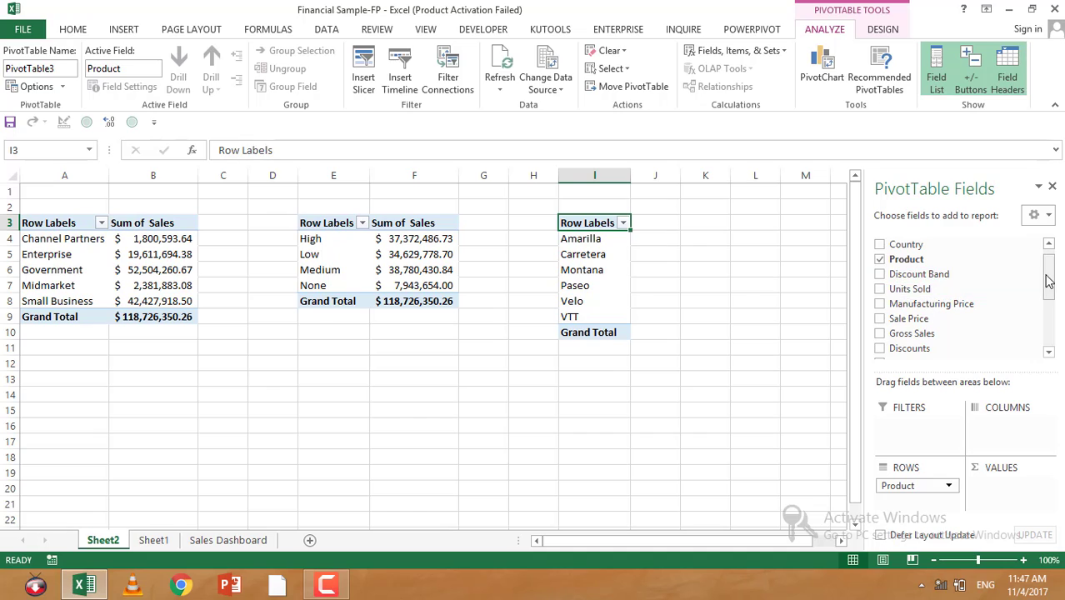
{"action": "left_click_drag", "start_coordinate": [1049, 281], "coordinate": [1048, 327]}
{"action": "left_click_drag", "start_coordinate": [900, 241], "coordinate": [1026, 490]}
Step: Apply the Accounting number format to the product sales values in J4:J10
{"action": "left_click_drag", "start_coordinate": [655, 238], "coordinate": [667, 332]}
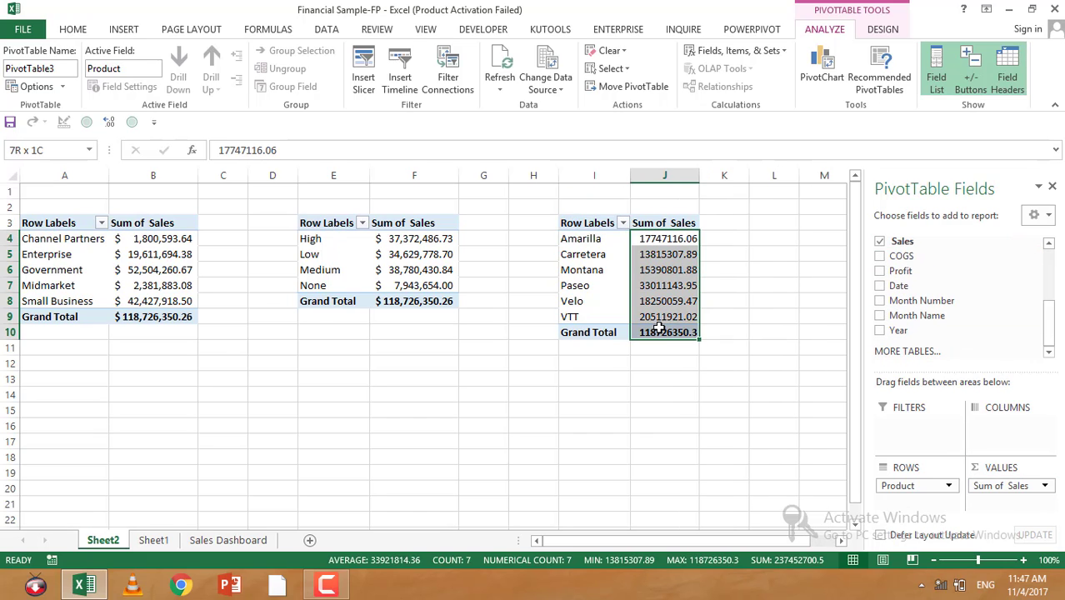
{"action": "left_click", "coordinate": [66, 30]}
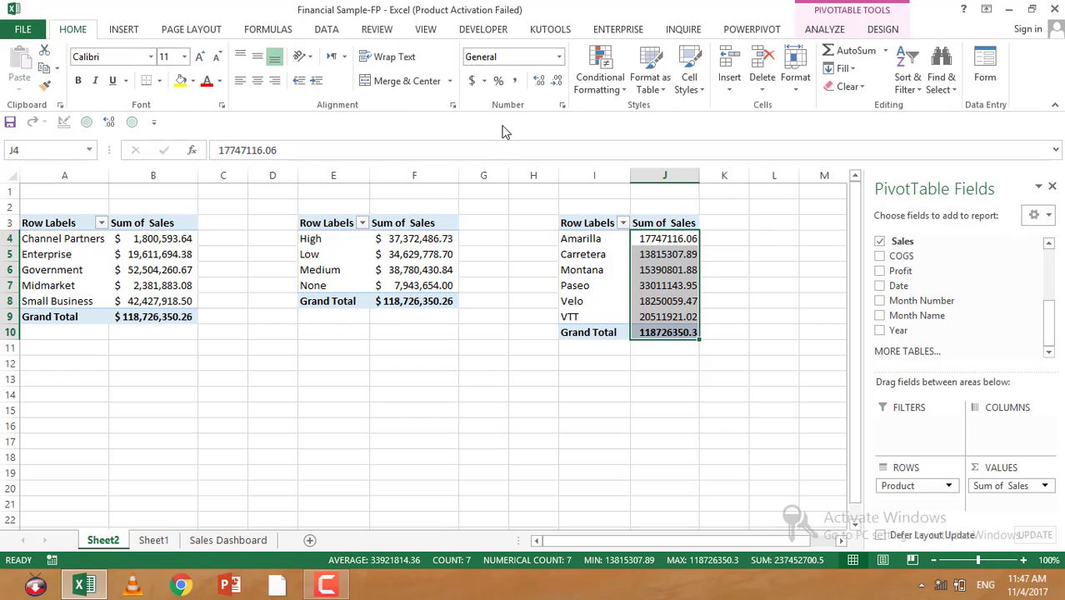
{"action": "left_click", "coordinate": [472, 80]}
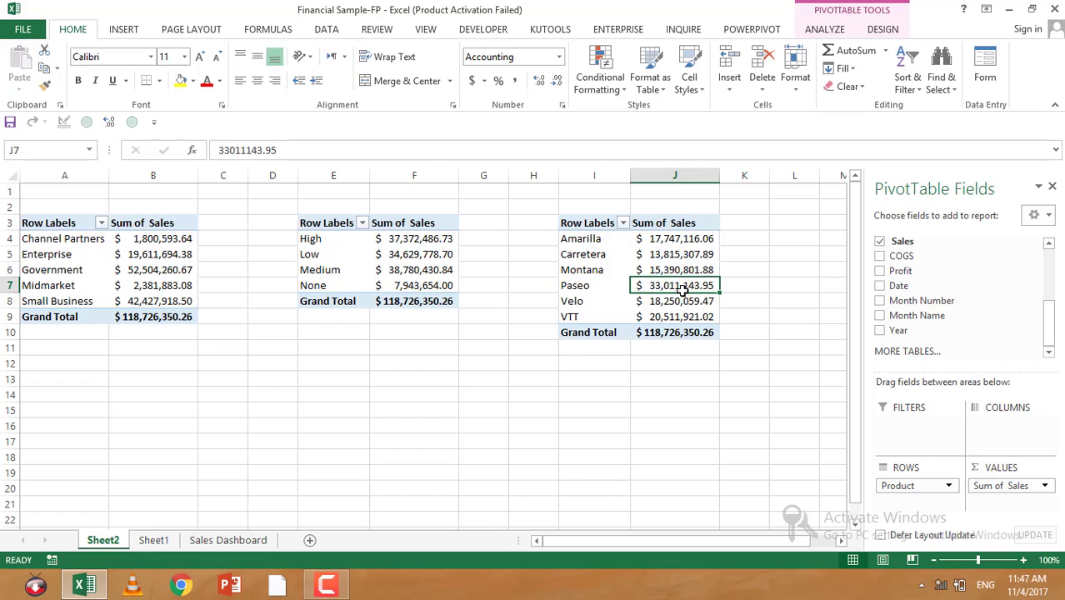
{"action": "left_click", "coordinate": [744, 269]}
{"action": "key", "text": "Up"}
{"action": "key", "text": "Right"}
{"action": "key", "text": "Right"}
{"action": "key", "text": "Up"}
{"action": "key", "text": "Up"}
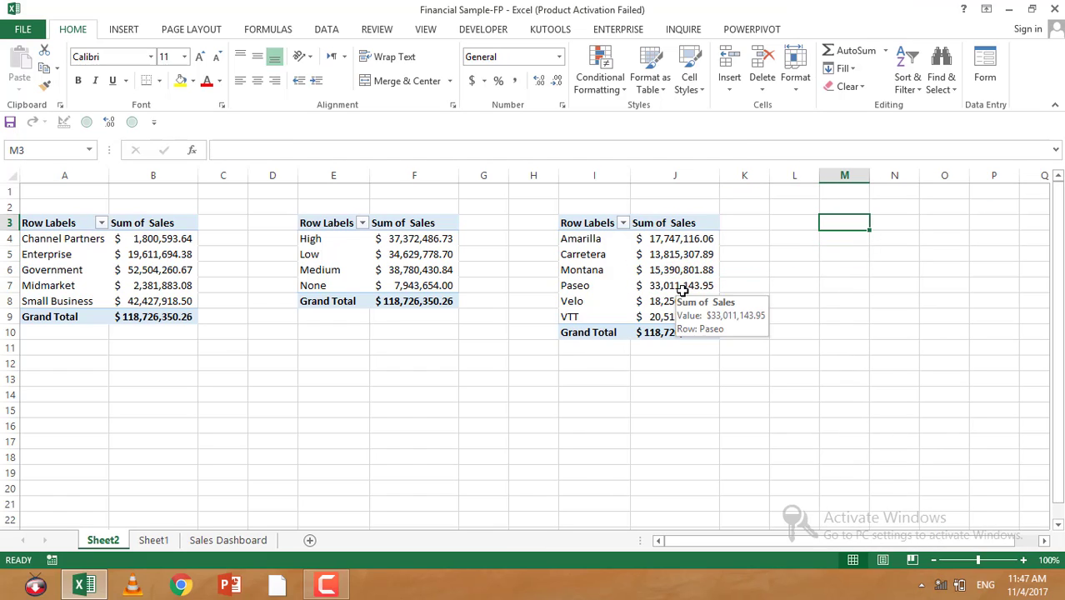
{"action": "key", "text": "Left"}
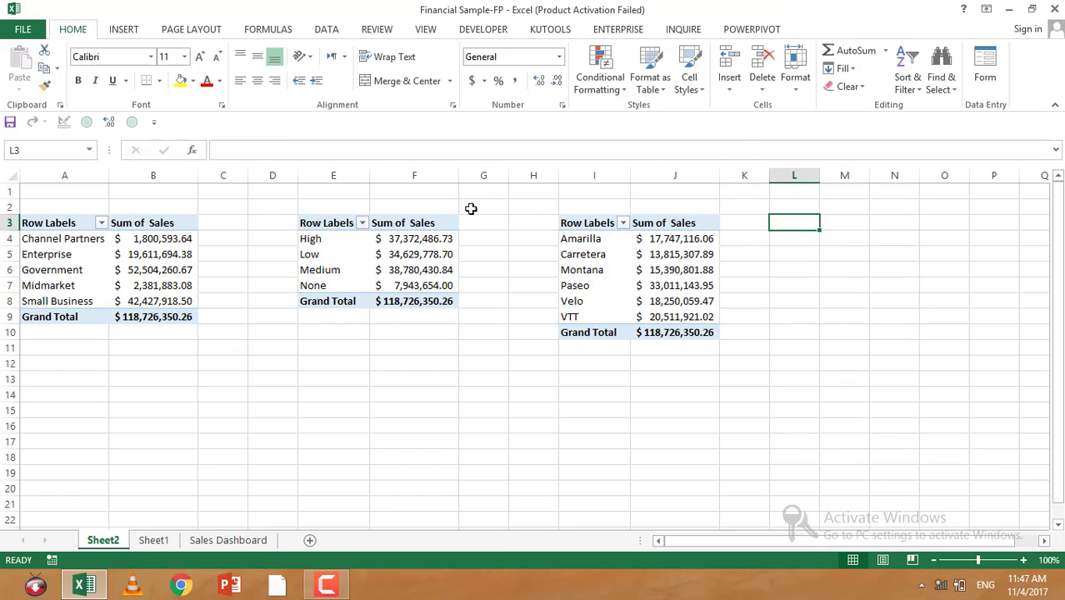
Step: Create a fourth PivotTable from the financials table, placed on Sheet2 at cell M3
{"action": "left_click", "coordinate": [154, 540]}
{"action": "left_click", "coordinate": [170, 426]}
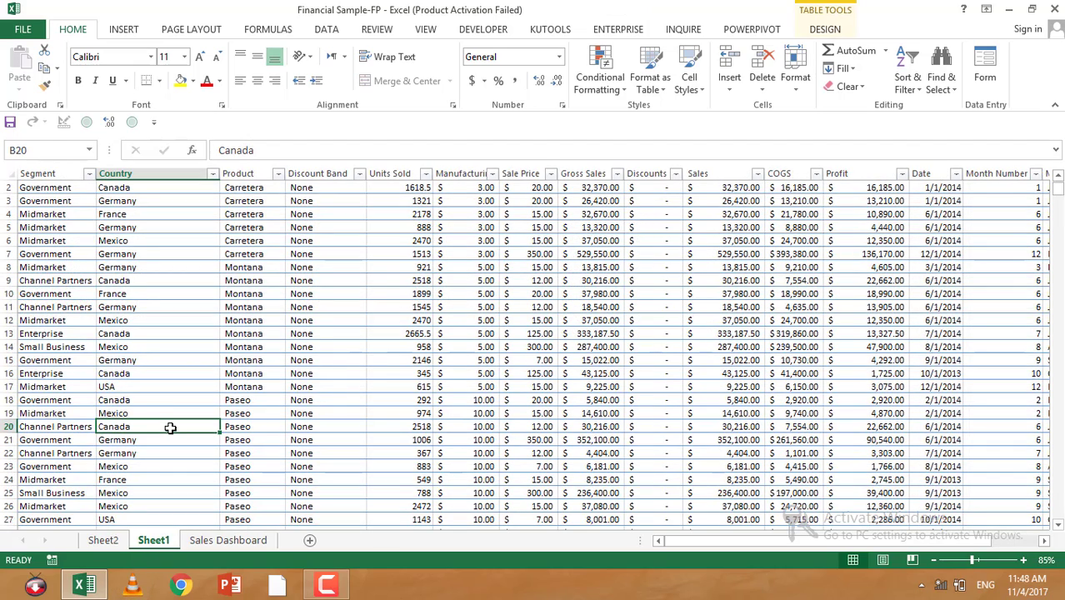
{"action": "key", "text": "alt"}
{"action": "key", "text": "n"}
{"action": "key", "text": "v"}
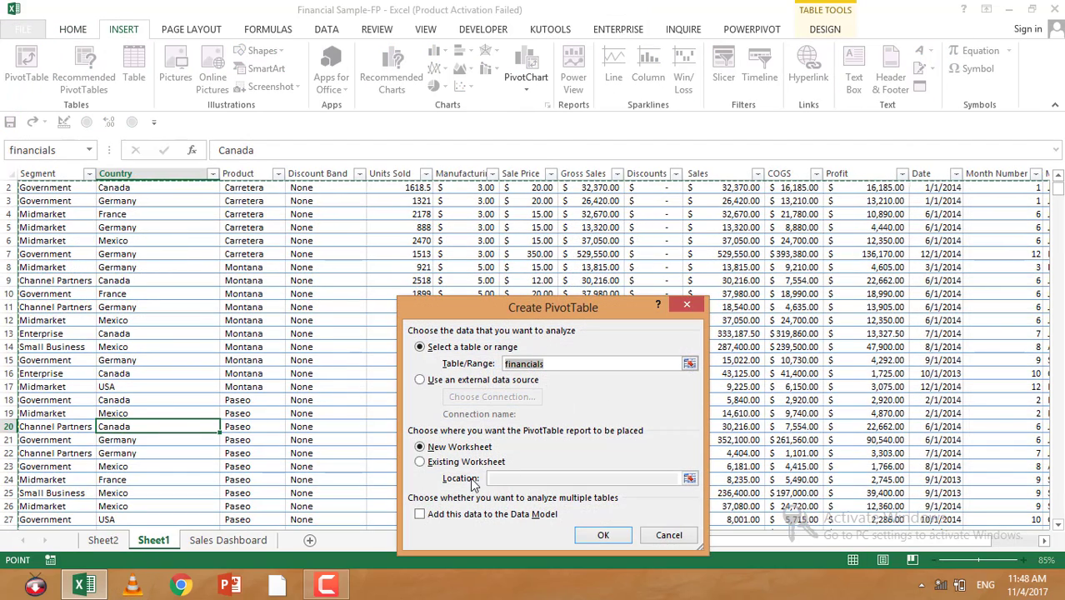
{"action": "left_click", "coordinate": [456, 462]}
{"action": "left_click", "coordinate": [103, 540]}
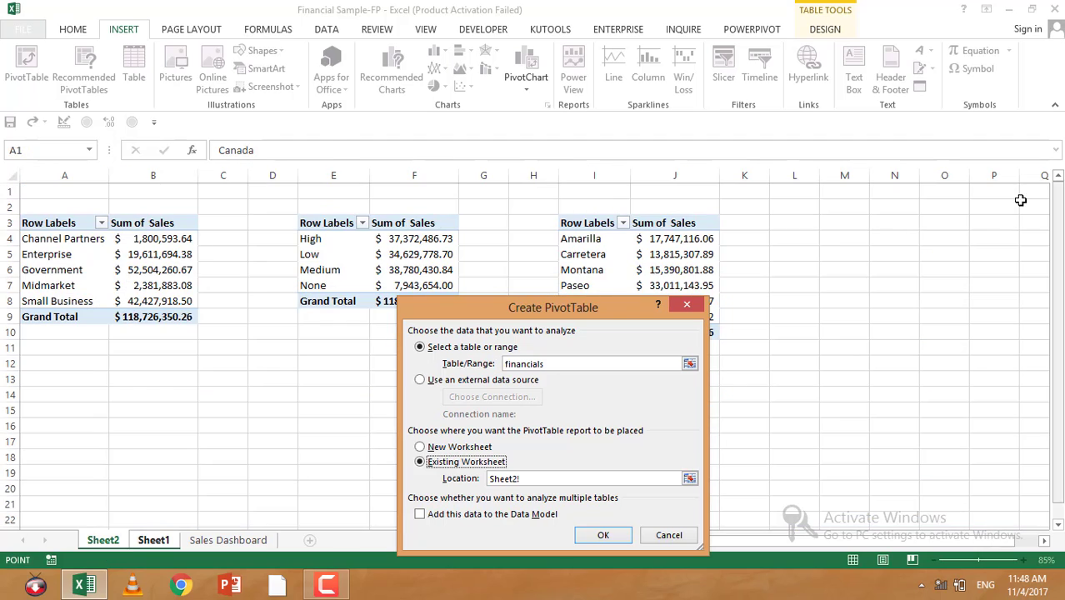
{"action": "left_click", "coordinate": [830, 225]}
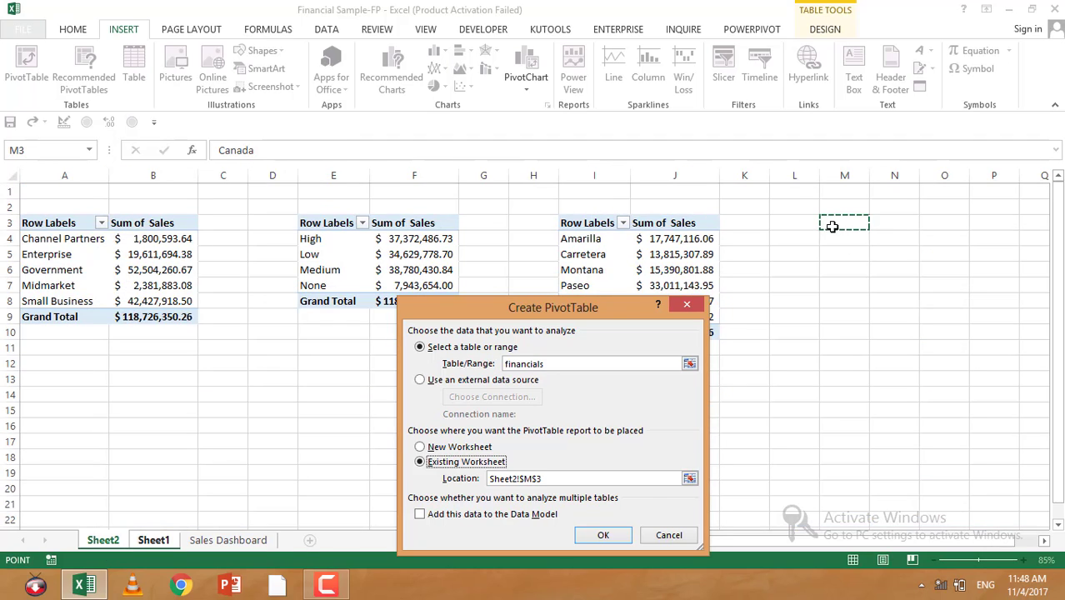
{"action": "left_click", "coordinate": [605, 535]}
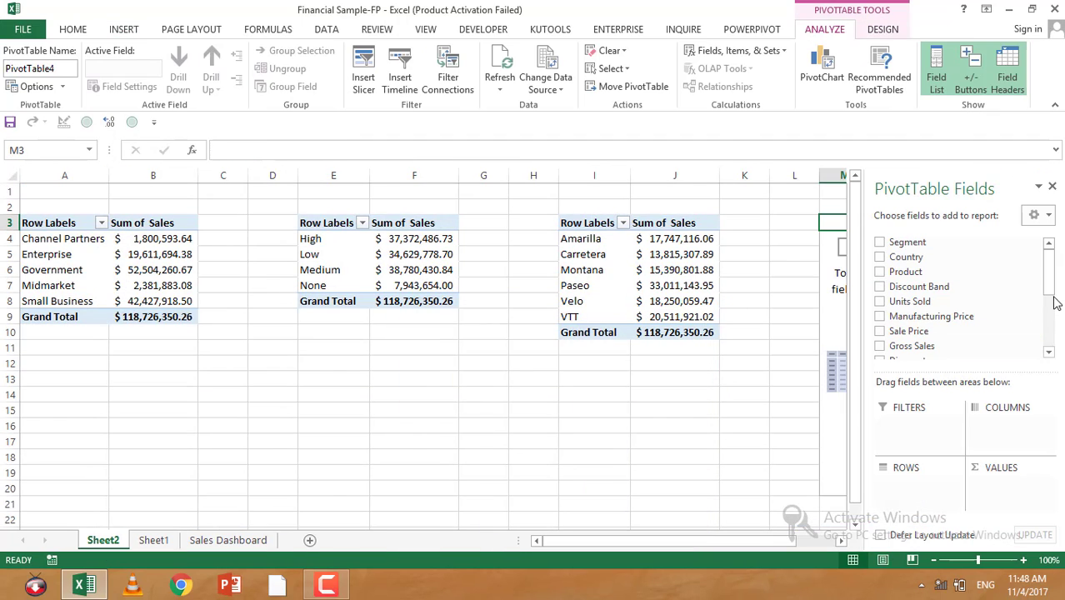
Step: Add Country to the rows and Sales, COGS and Profit to the values of the fourth PivotTable
{"action": "mouse_move", "coordinate": [1050, 289]}
{"action": "left_mouse_down"}
{"action": "mouse_move", "coordinate": [1050, 350]}
{"action": "mouse_move", "coordinate": [1050, 286]}
{"action": "left_mouse_up"}
{"action": "left_click_drag", "start_coordinate": [906, 256], "coordinate": [931, 500]}
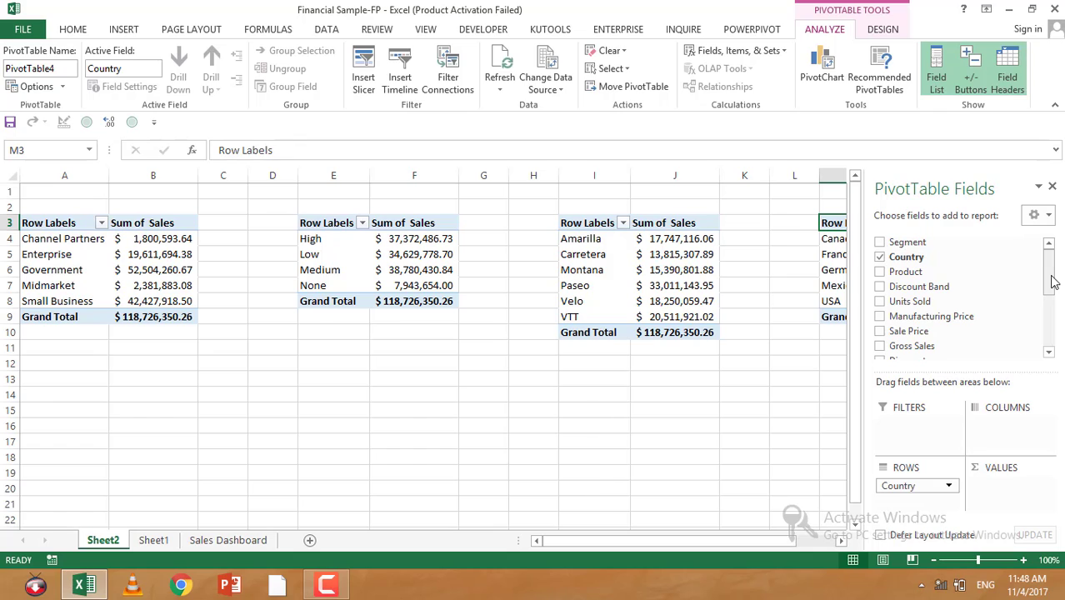
{"action": "left_click_drag", "start_coordinate": [1052, 283], "coordinate": [934, 285]}
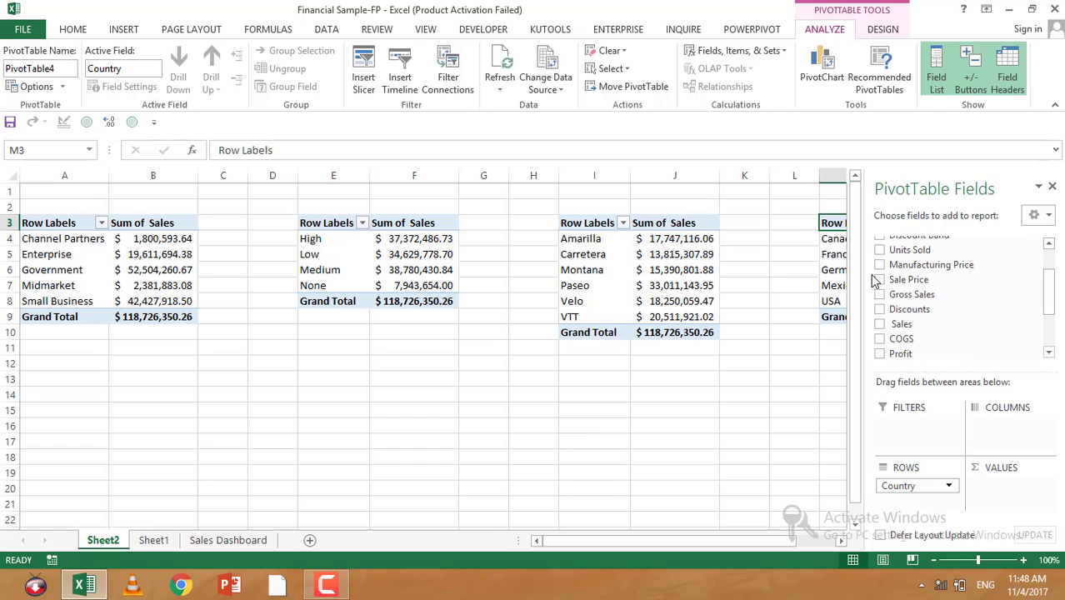
{"action": "left_click", "coordinate": [881, 324]}
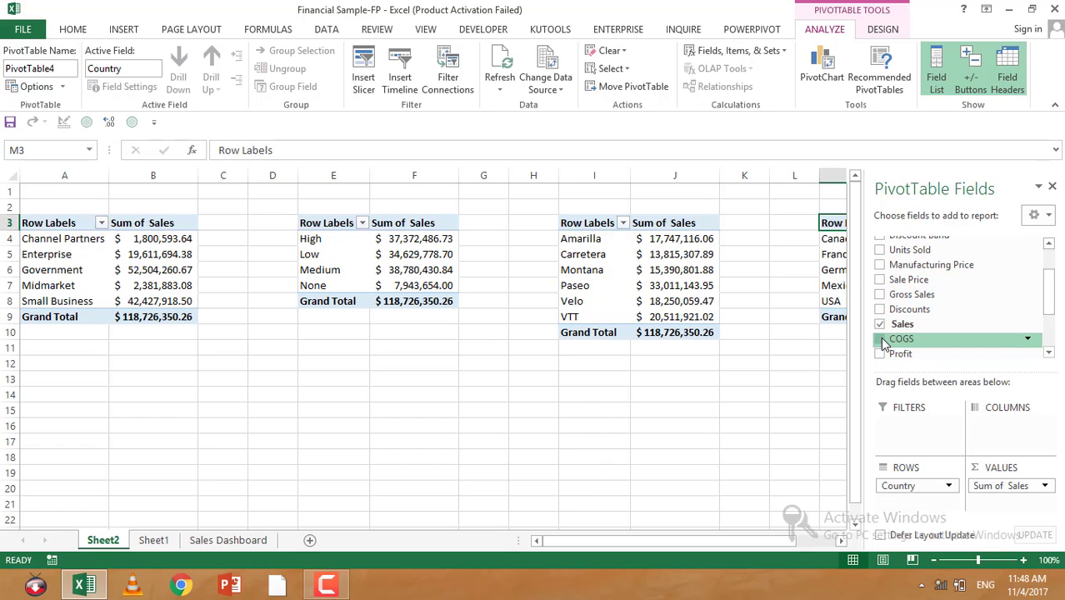
{"action": "left_click", "coordinate": [880, 339]}
{"action": "left_click", "coordinate": [881, 354]}
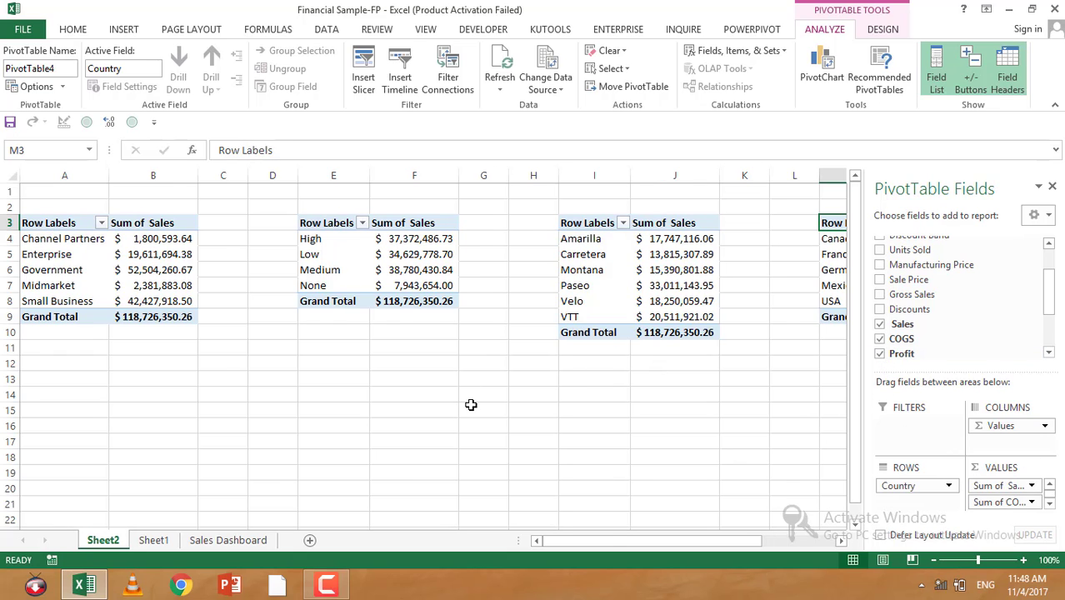
Step: Apply the Accounting number format to the fourth PivotTable's Sales, COGS and Profit values in N4:P9
{"action": "key", "text": "Left"}
{"action": "key", "text": "Left"}
{"action": "key", "text": "Left"}
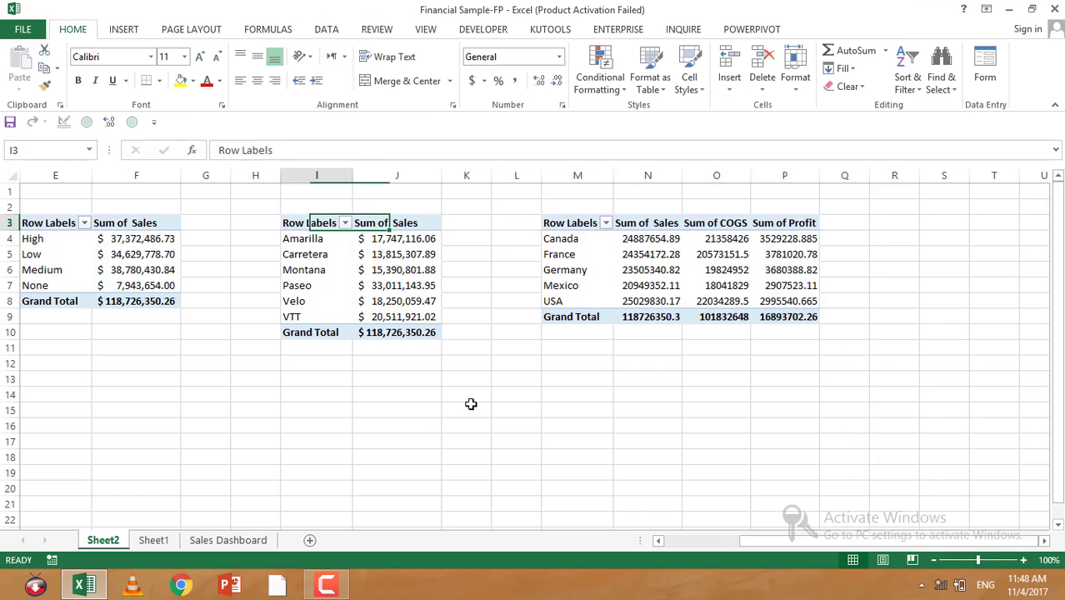
{"action": "left_click_drag", "start_coordinate": [630, 242], "coordinate": [788, 318]}
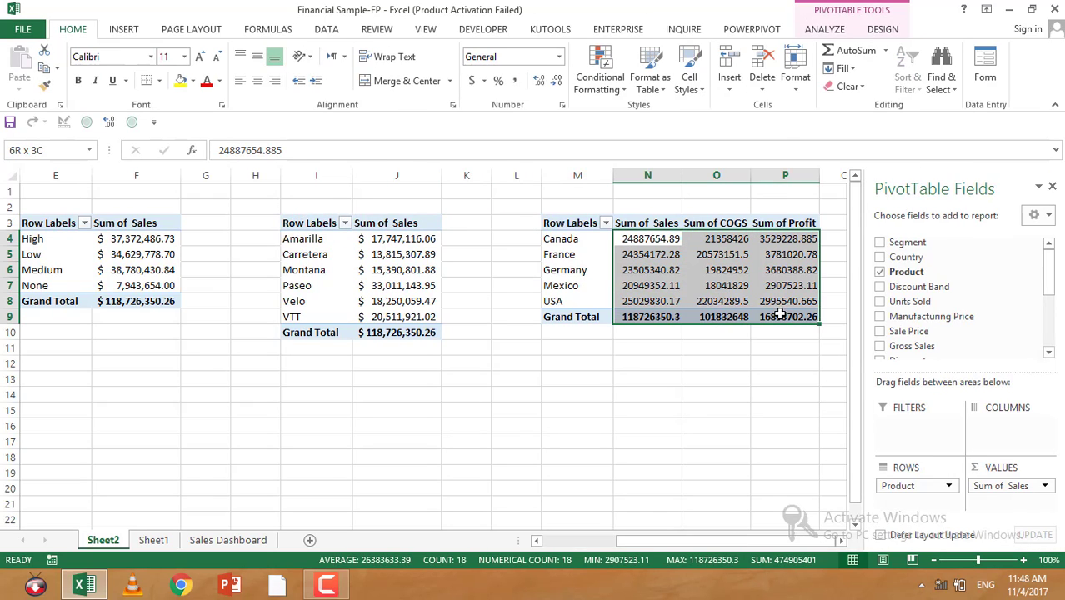
{"action": "left_click", "coordinate": [474, 80]}
Step: Rename the first PivotTable's Row Labels header as Segment
{"action": "left_click", "coordinate": [488, 238]}
{"action": "key", "text": "Left"}
{"action": "key", "text": "Left"}
{"action": "key", "text": "Left"}
{"action": "key", "text": "Left"}
{"action": "key", "text": "Left"}
{"action": "key", "text": "Left"}
{"action": "key", "text": "Left"}
{"action": "key", "text": "Left"}
{"action": "key", "text": "Left"}
{"action": "key", "text": "Left"}
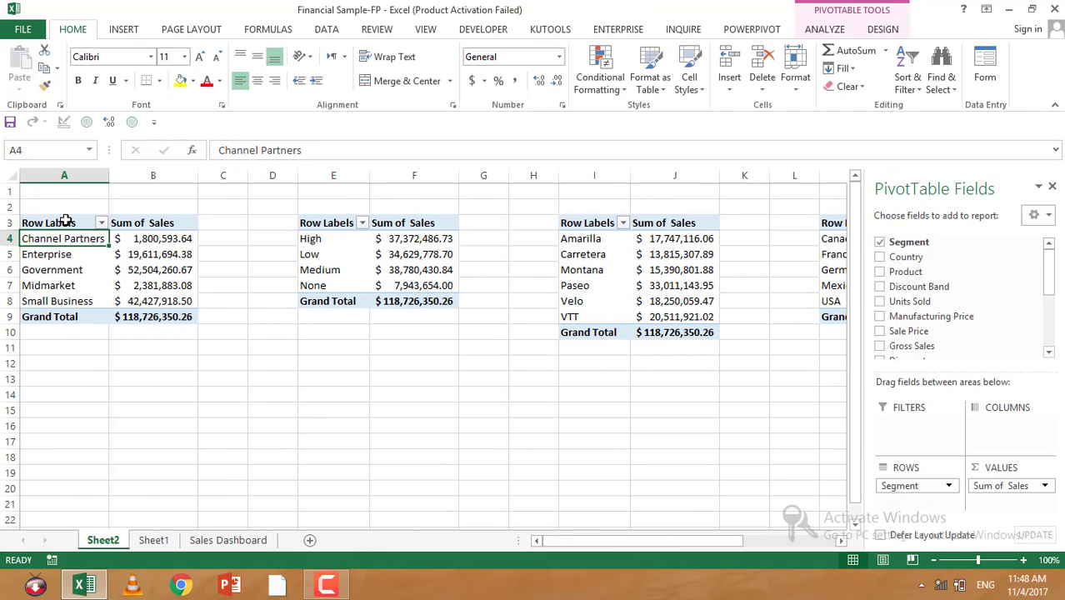
{"action": "left_click", "coordinate": [66, 221]}
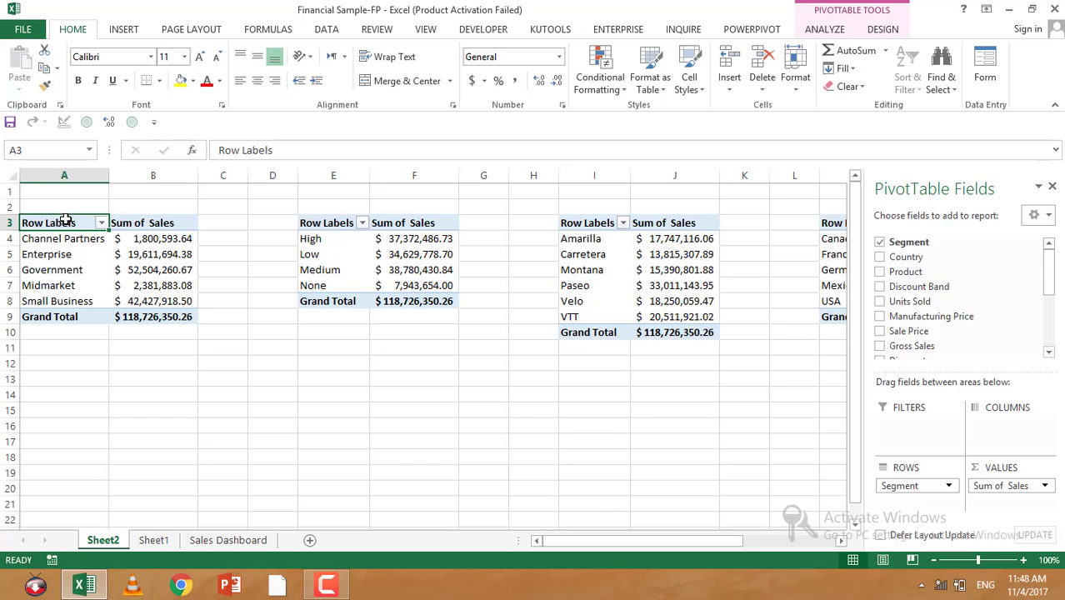
{"action": "type", "text": "Se"}
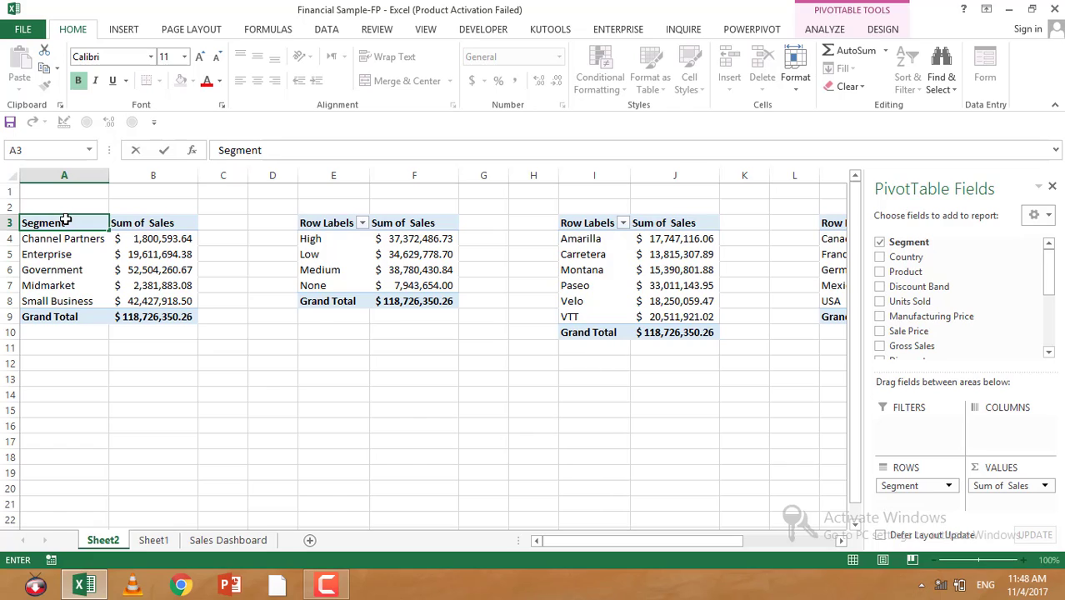
{"action": "type", "text": "gment"}
{"action": "key", "text": "Return"}
Step: Rename the second PivotTable's Row Labels header as Discount band
{"action": "left_click", "coordinate": [325, 223]}
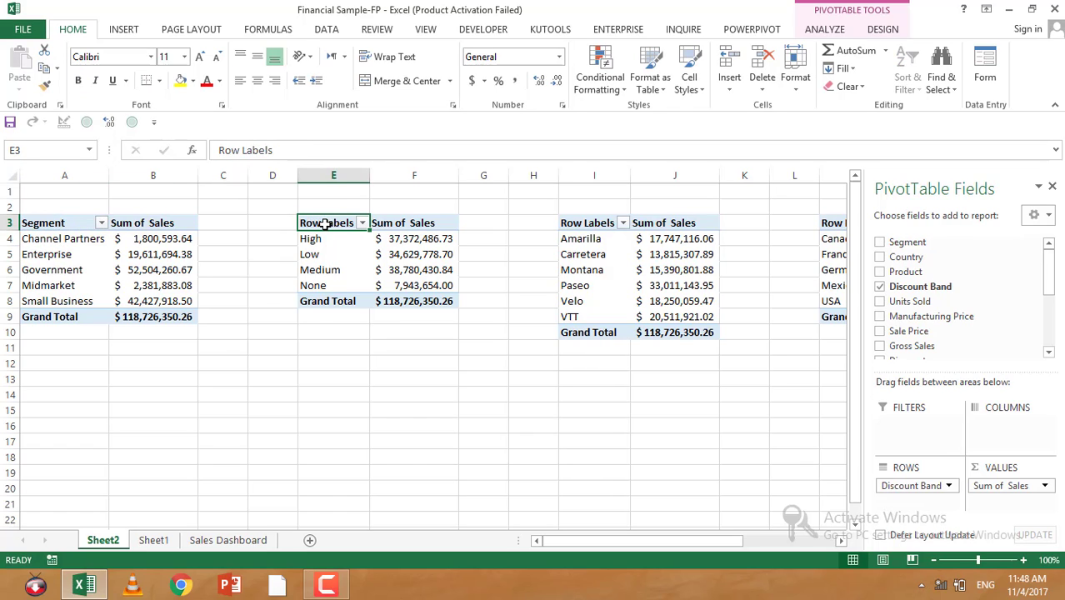
{"action": "type", "text": "Do"}
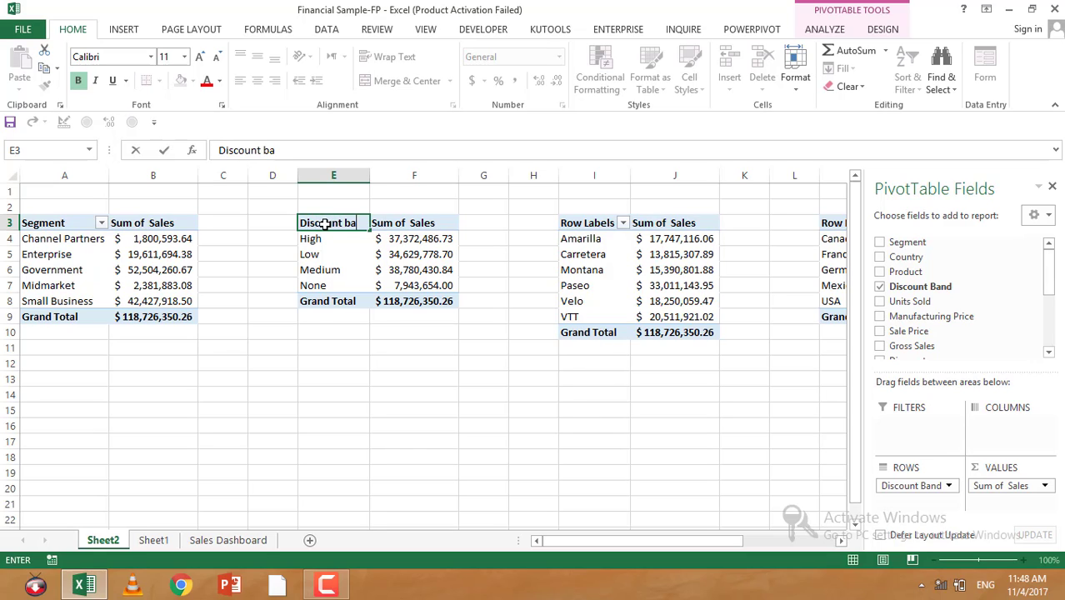
{"action": "type", "text": "scount band"}
{"action": "key", "text": "Return"}
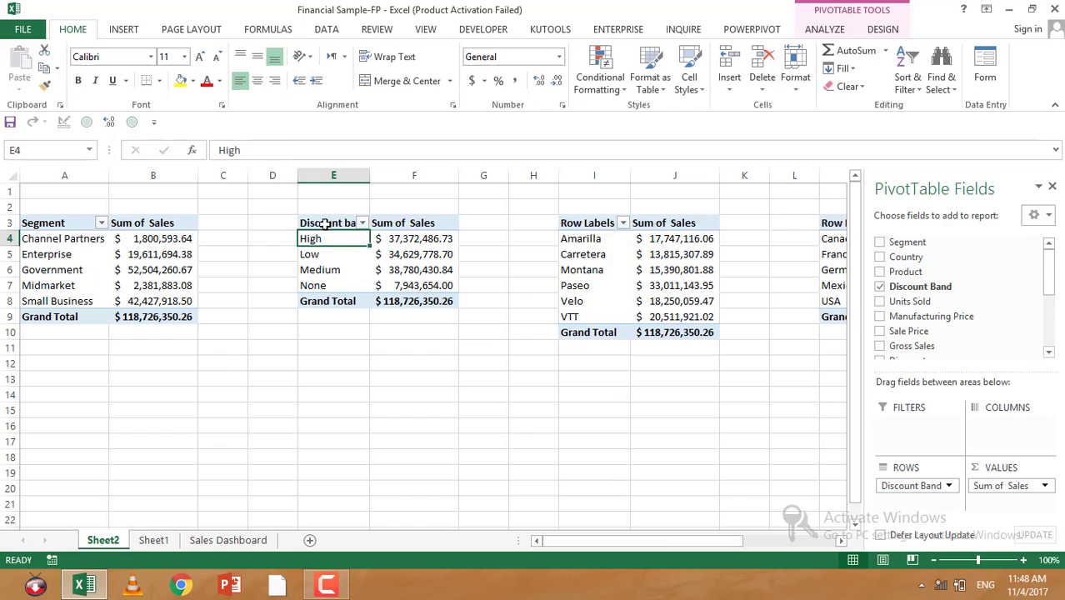
Step: Rename the third PivotTable's Row Labels header as Product
{"action": "key", "text": "Up"}
{"action": "key", "text": "Right"}
{"action": "key", "text": "Right"}
{"action": "key", "text": "Right"}
{"action": "key", "text": "Right"}
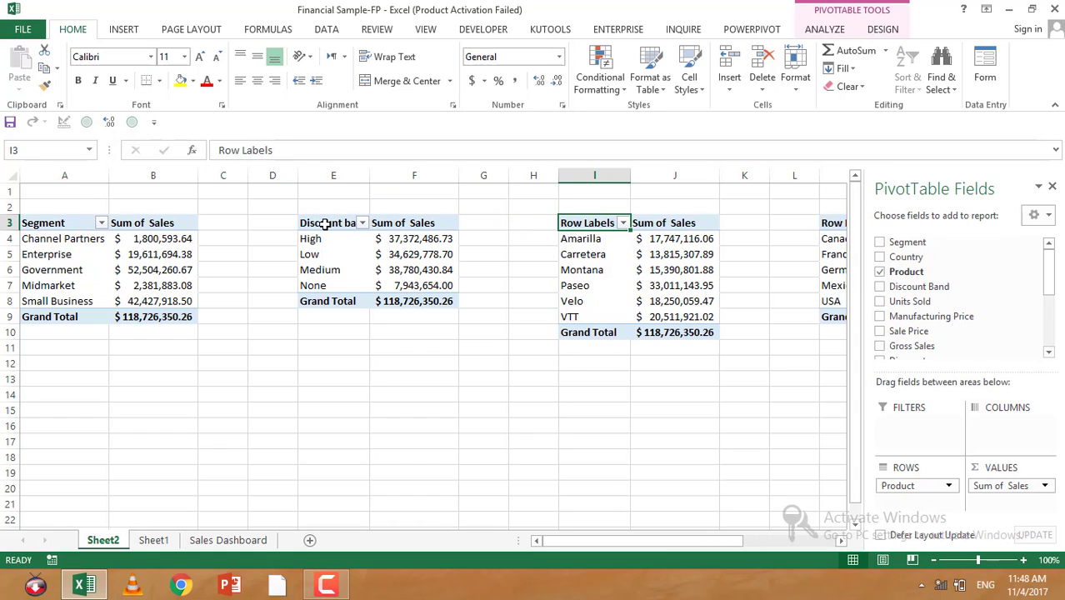
{"action": "type", "text": "Pr"}
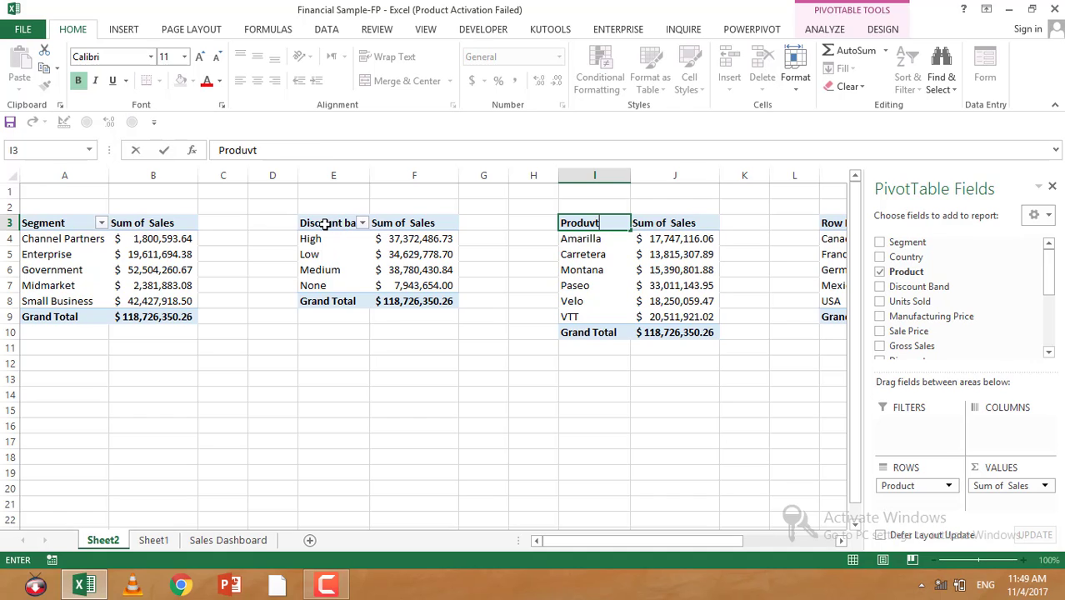
{"action": "type", "text": "oduct"}
{"action": "key", "text": "Return"}
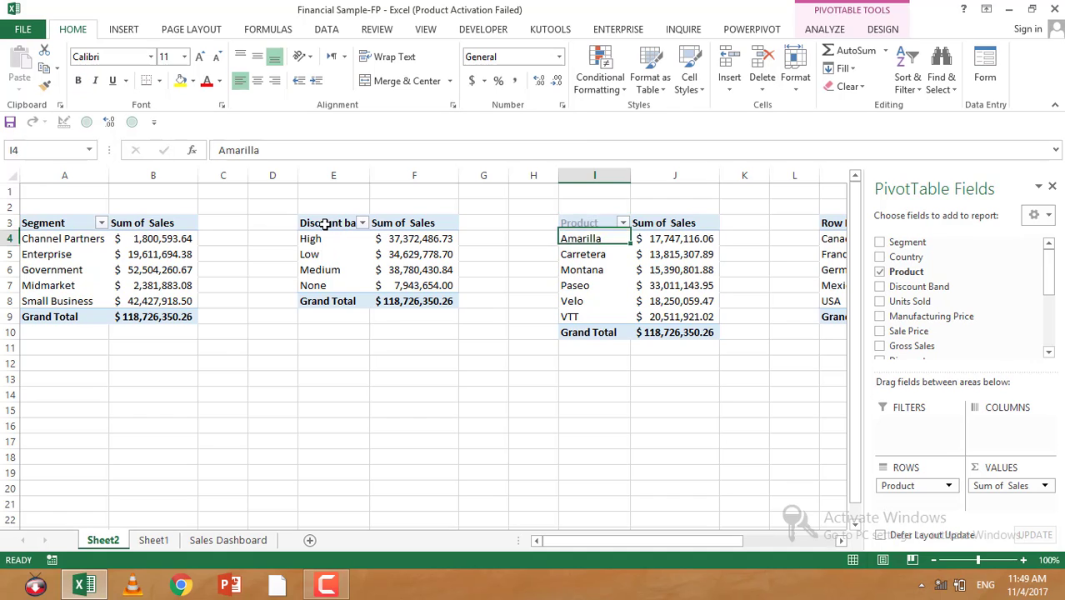
Step: Rename the fourth PivotTable's Row Labels header as Country
{"action": "key", "text": "Up"}
{"action": "key", "text": "Right"}
{"action": "key", "text": "Right"}
{"action": "key", "text": "Right"}
{"action": "key", "text": "Right"}
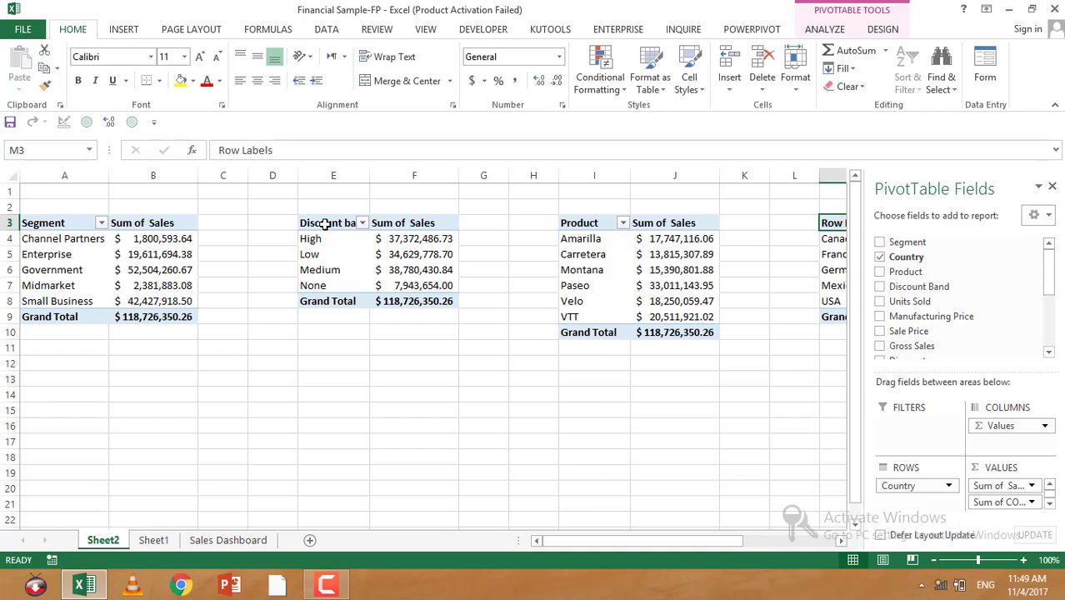
{"action": "type", "text": "Coun"}
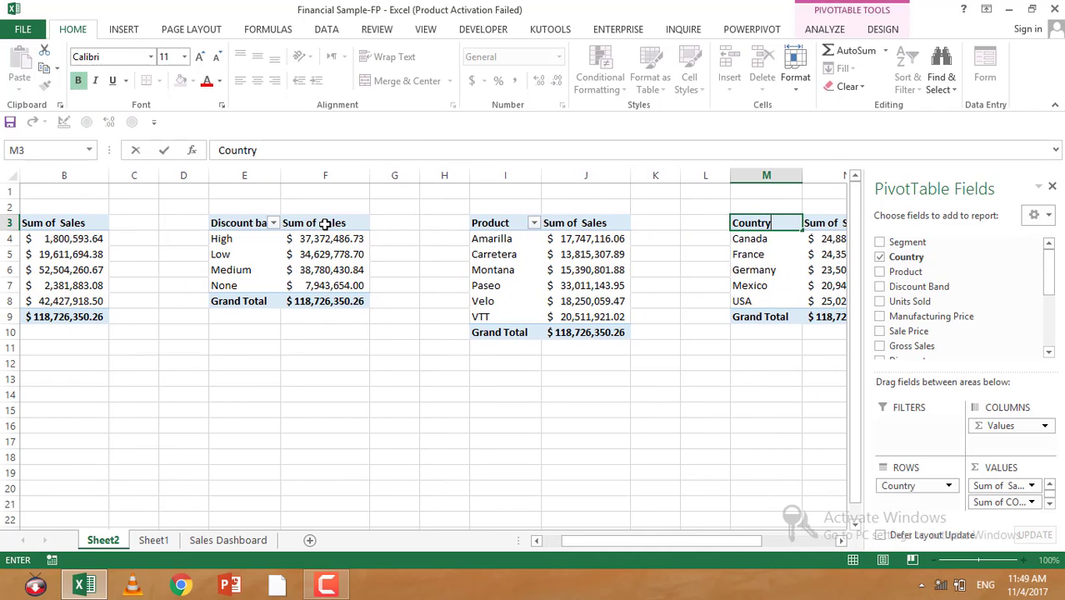
{"action": "type", "text": "try"}
{"action": "key", "text": "Return"}
Step: Rename the fourth PivotTable's Sum of Sales header as Sales
{"action": "key", "text": "Up"}
{"action": "key", "text": "Right"}
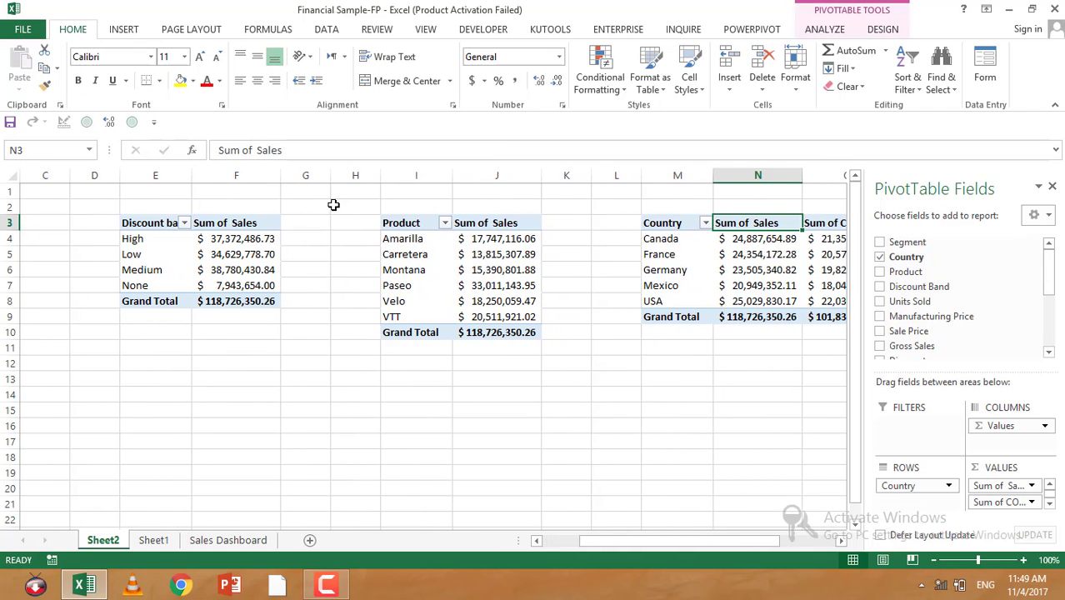
{"action": "type", "text": "Sa"}
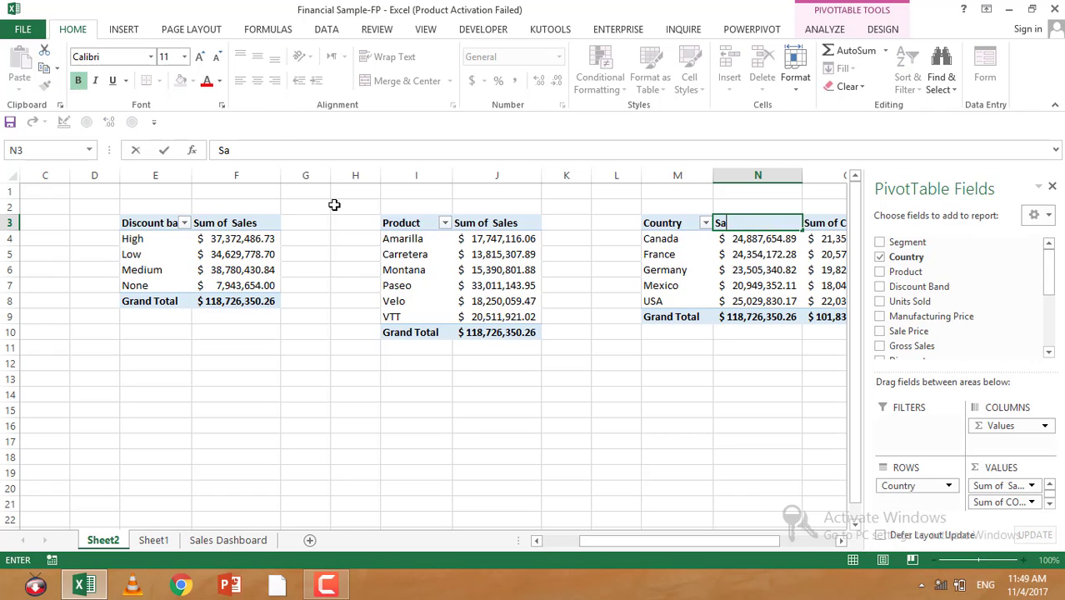
{"action": "type", "text": "les"}
{"action": "key", "text": "Return"}
Step: Rename the fourth PivotTable's Sum of COGS header as 'COGS
{"action": "key", "text": "Up"}
{"action": "key", "text": "Right"}
{"action": "key", "text": "Right"}
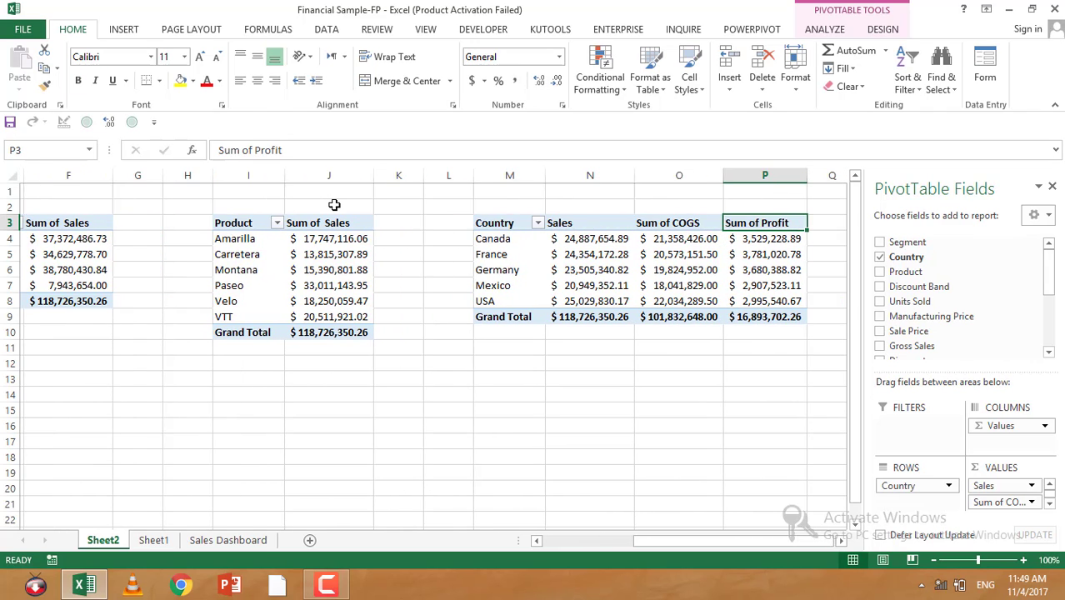
{"action": "key", "text": "Left"}
{"action": "type", "text": "CO"}
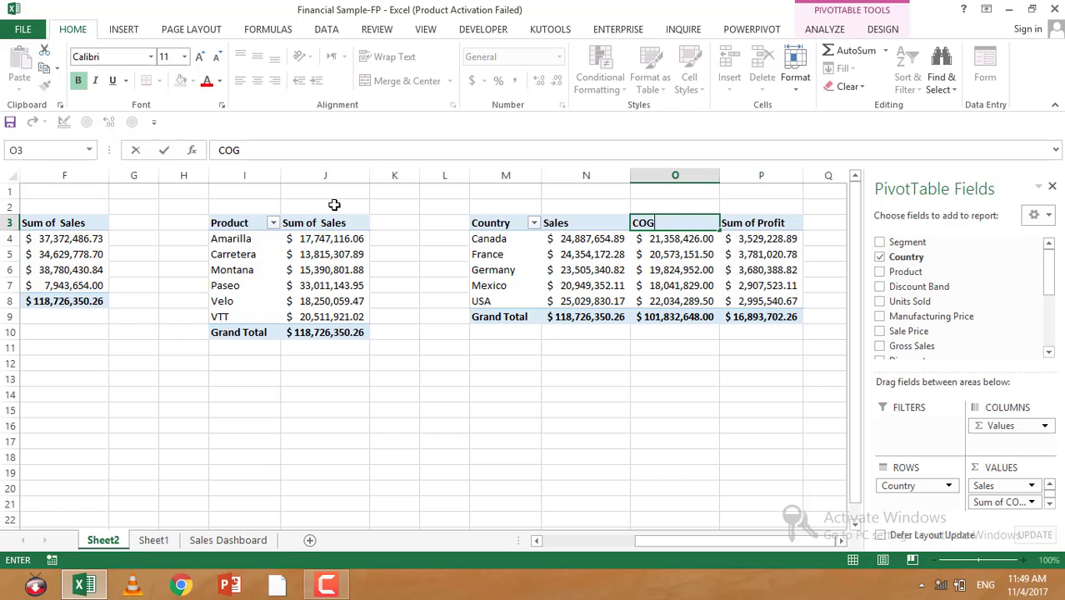
{"action": "key", "text": "Return"}
{"action": "key", "text": "Return"}
{"action": "left_click", "coordinate": [220, 150]}
{"action": "type", "text": "'"}
{"action": "key", "text": "Return"}
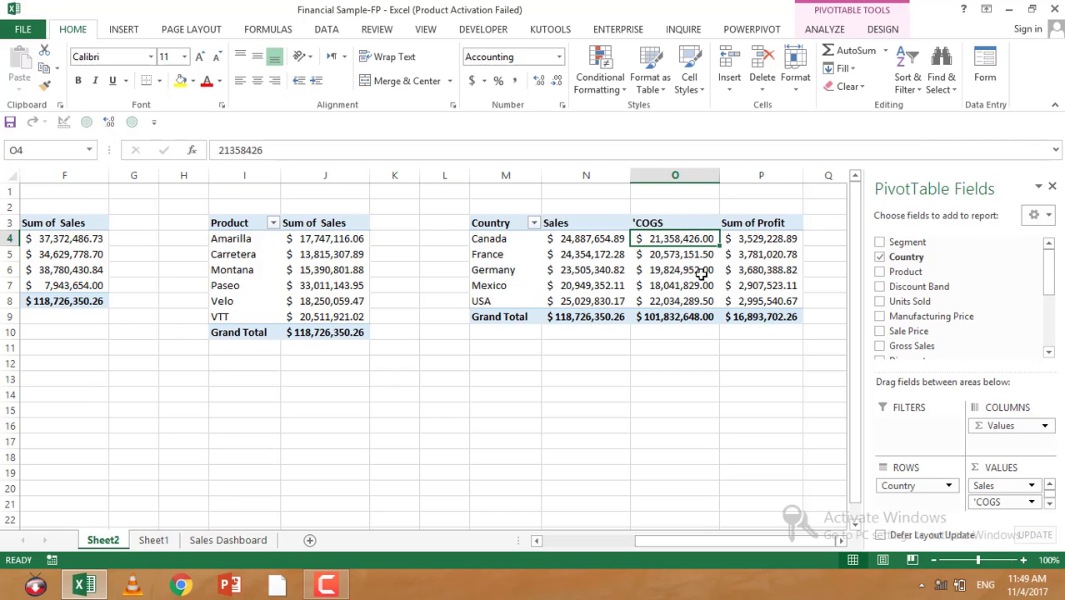
Step: Rename the fourth PivotTable's Sum of Profit header as 'Profit
{"action": "left_click", "coordinate": [727, 224]}
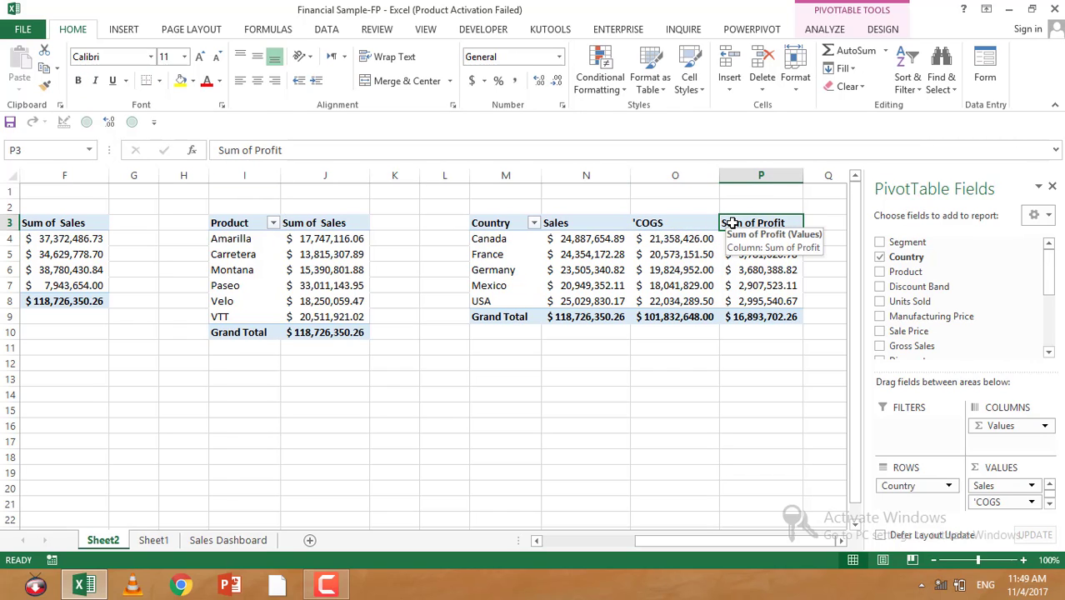
{"action": "type", "text": "'Prog"}
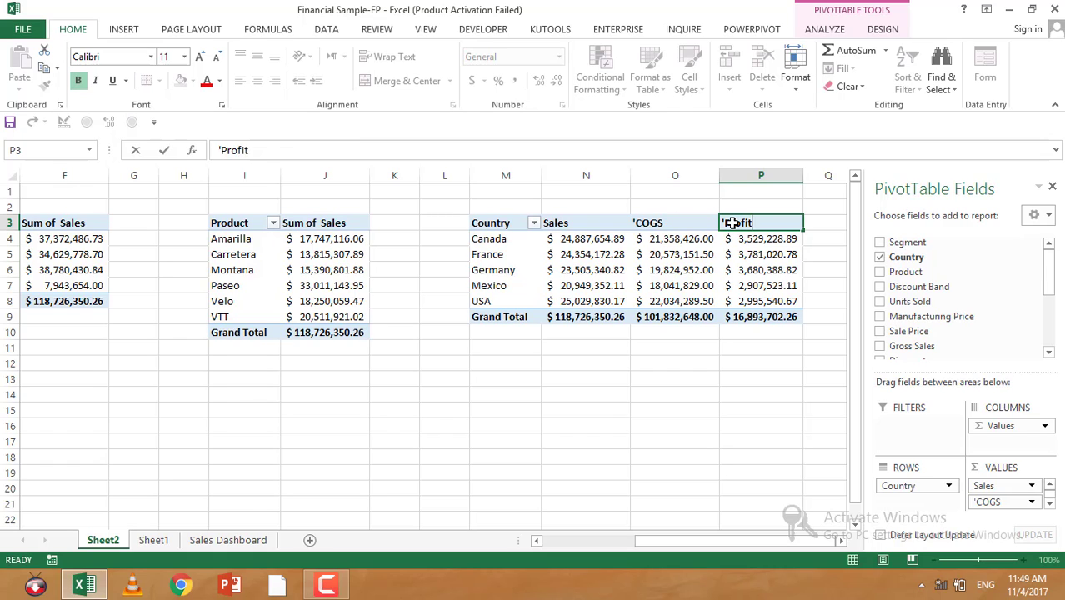
{"action": "key", "text": "Return"}
{"action": "left_click", "coordinate": [730, 223]}
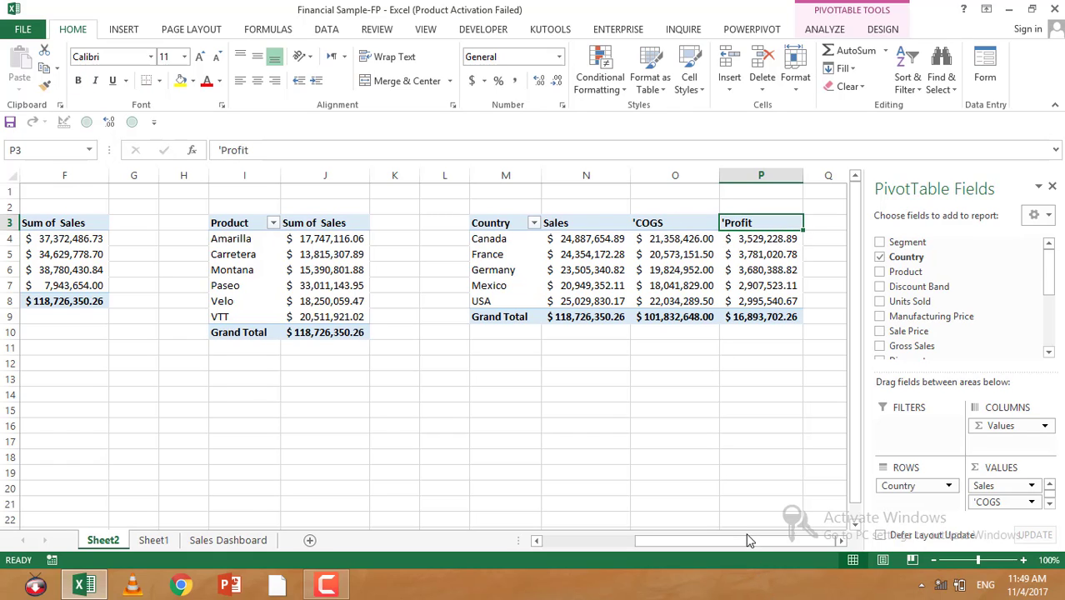
Step: Insert a clustered 2-D bar PivotChart from the segment PivotTable data in A3:B8
{"action": "left_click_drag", "start_coordinate": [748, 540], "coordinate": [75, 217]}
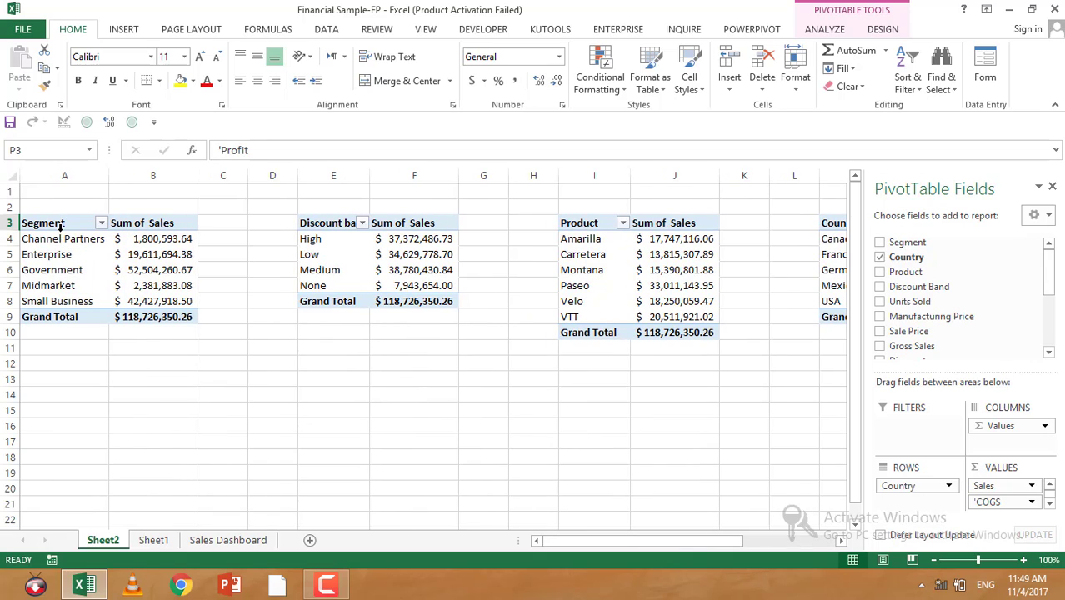
{"action": "left_click", "coordinate": [60, 225]}
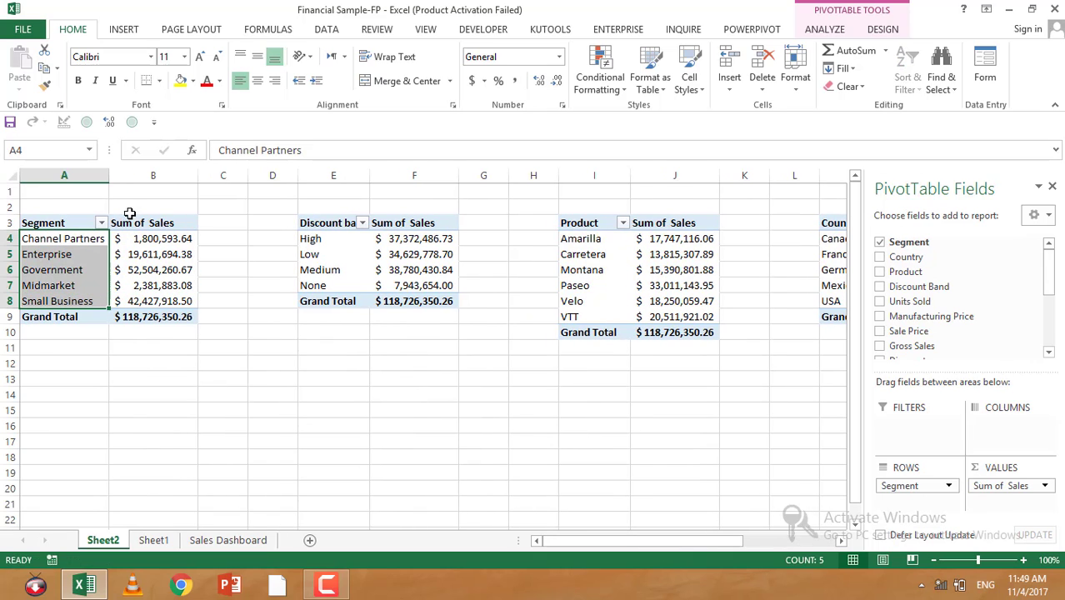
{"action": "left_click_drag", "start_coordinate": [63, 223], "coordinate": [165, 299]}
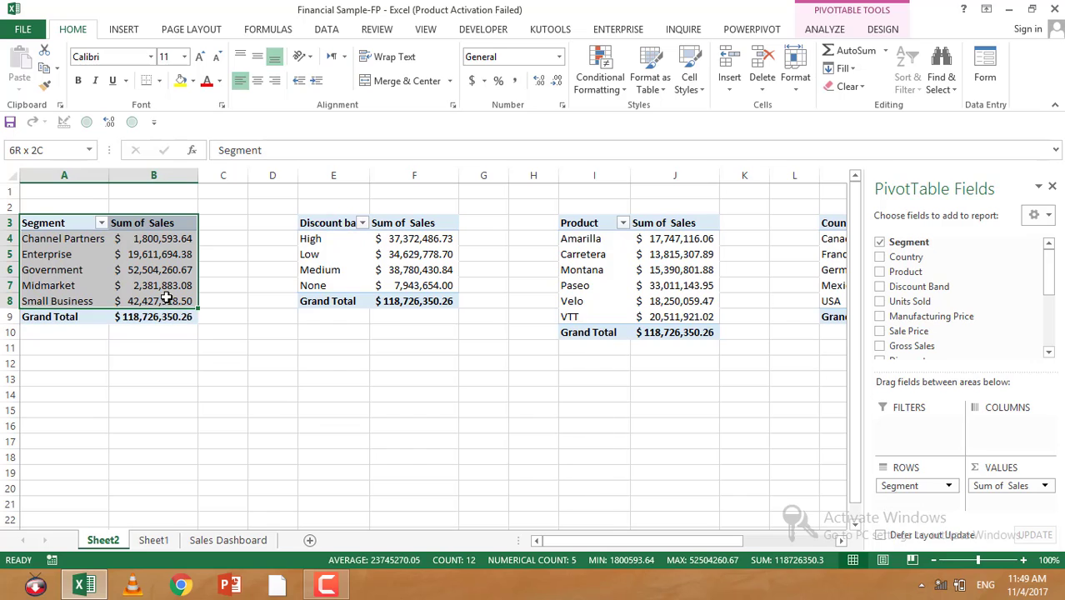
{"action": "left_click", "coordinate": [106, 31]}
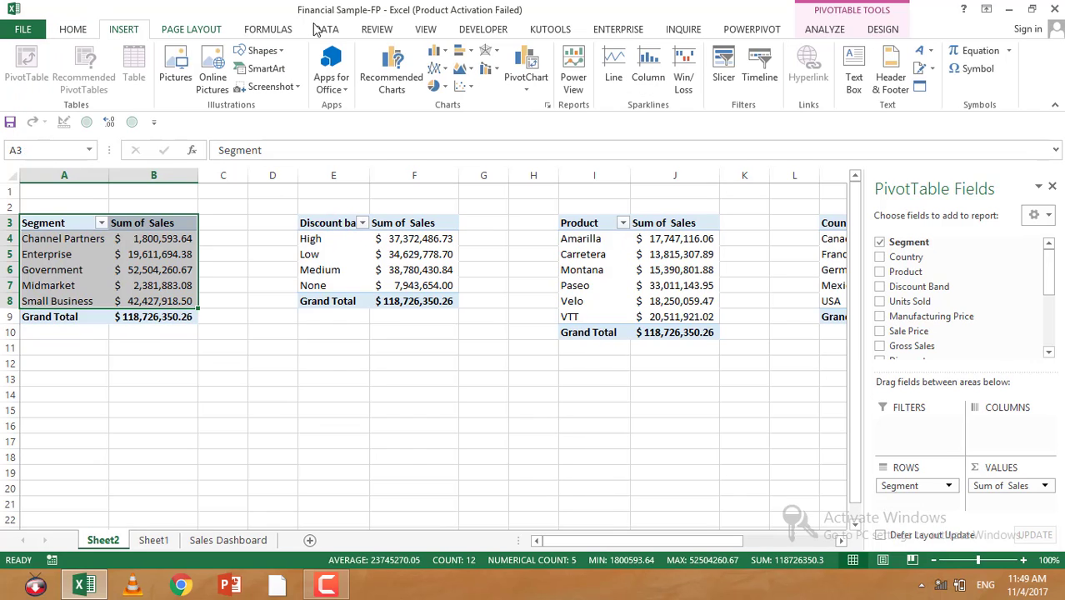
{"action": "left_click", "coordinate": [441, 53]}
{"action": "left_click", "coordinate": [461, 51]}
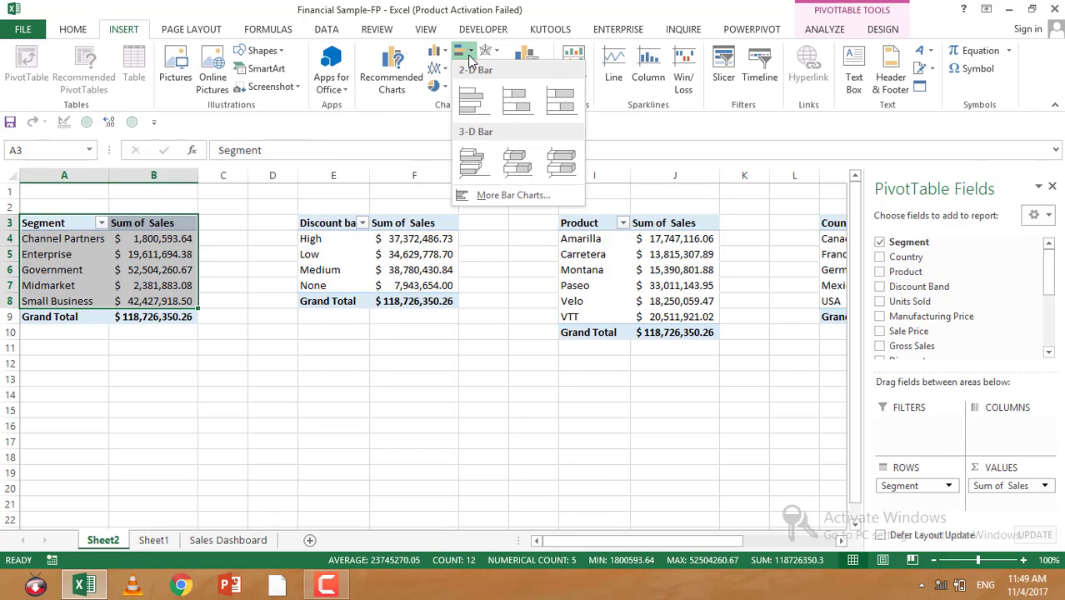
{"action": "left_click", "coordinate": [473, 101]}
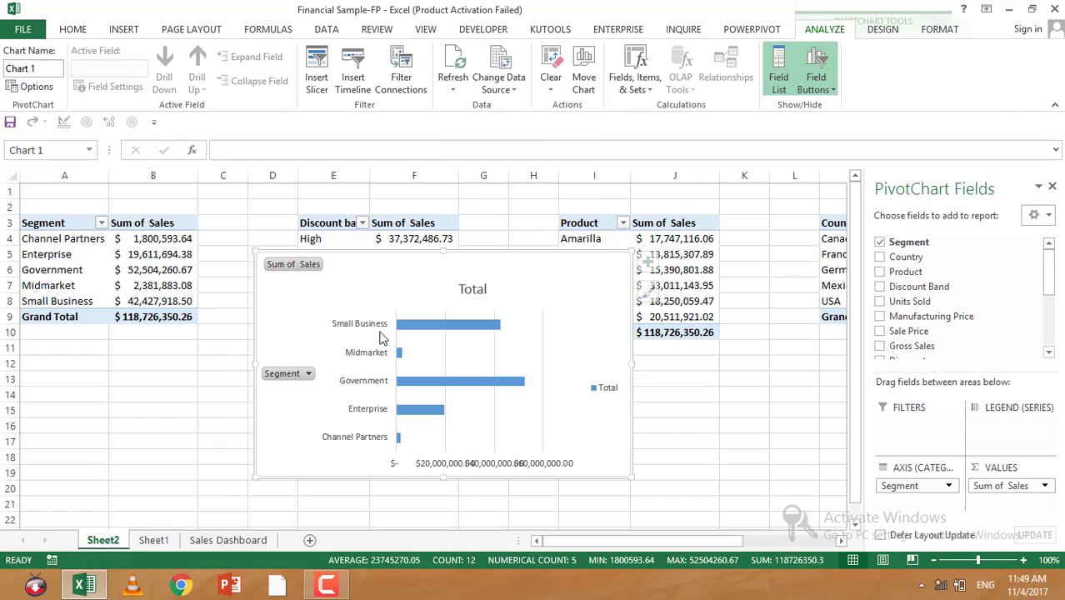
Step: Hide all field buttons on the PivotChart
{"action": "right_click", "coordinate": [300, 264]}
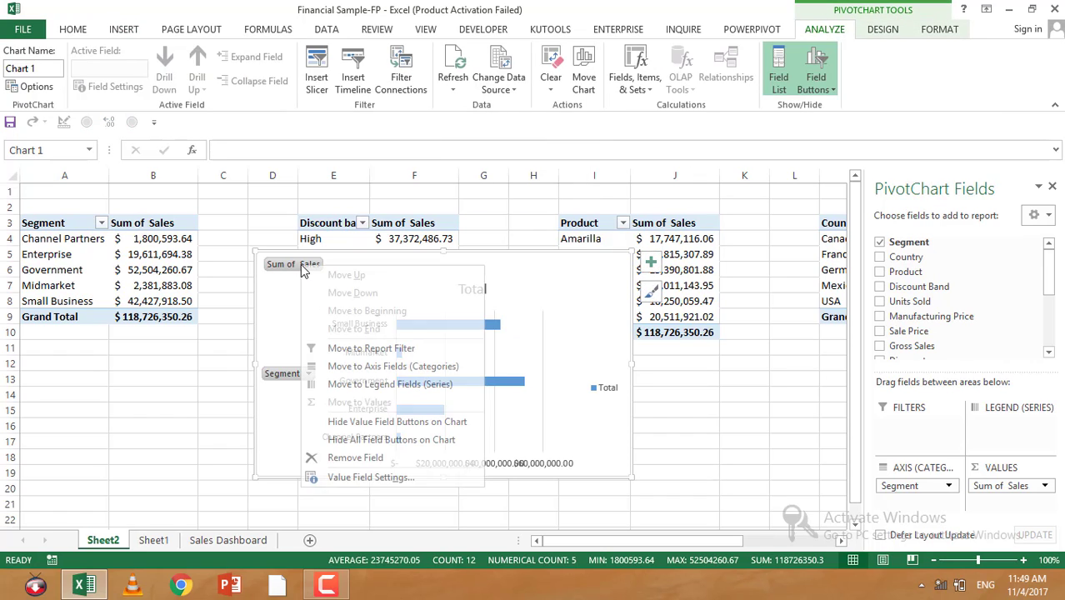
{"action": "left_click", "coordinate": [347, 440]}
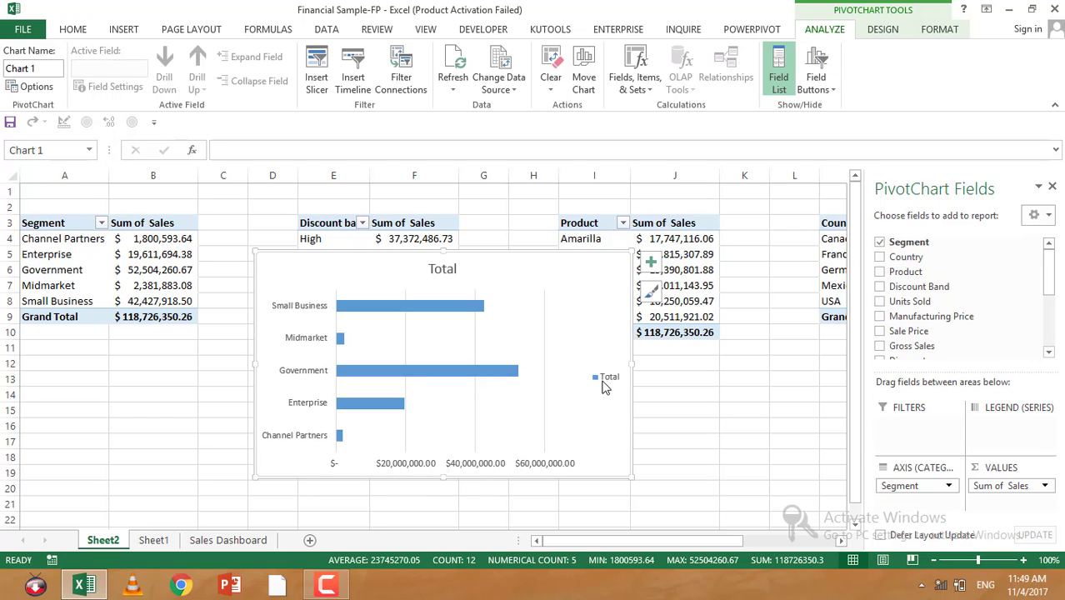
Step: Delete the chart's legend and its vertical gridlines
{"action": "key", "text": "Delete"}
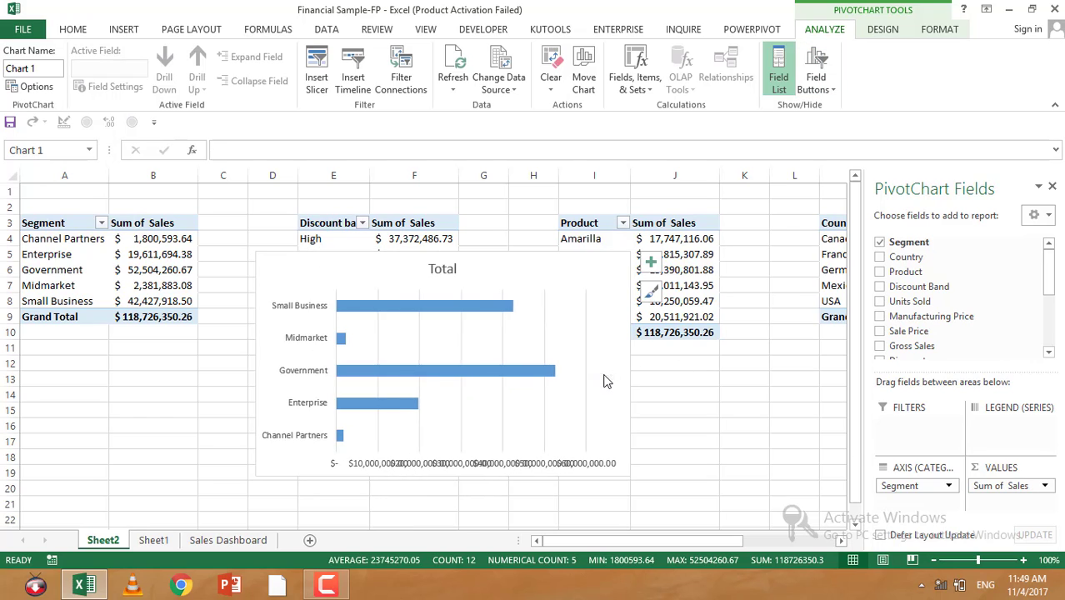
{"action": "left_click", "coordinate": [545, 327]}
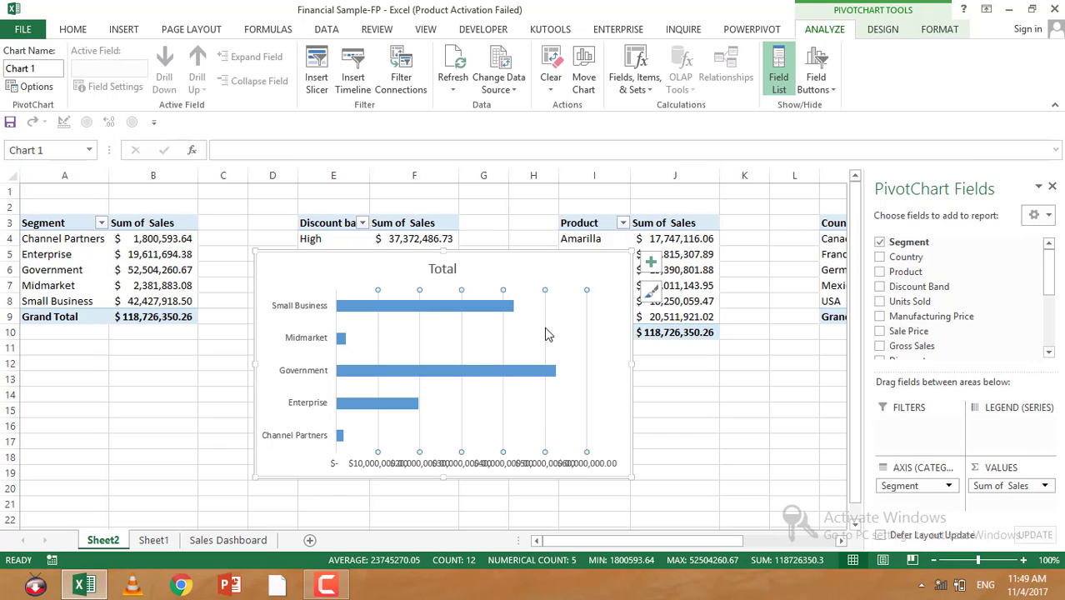
{"action": "key", "text": "Delete"}
Step: Change the chart title to Segment Wise
{"action": "left_click", "coordinate": [436, 269]}
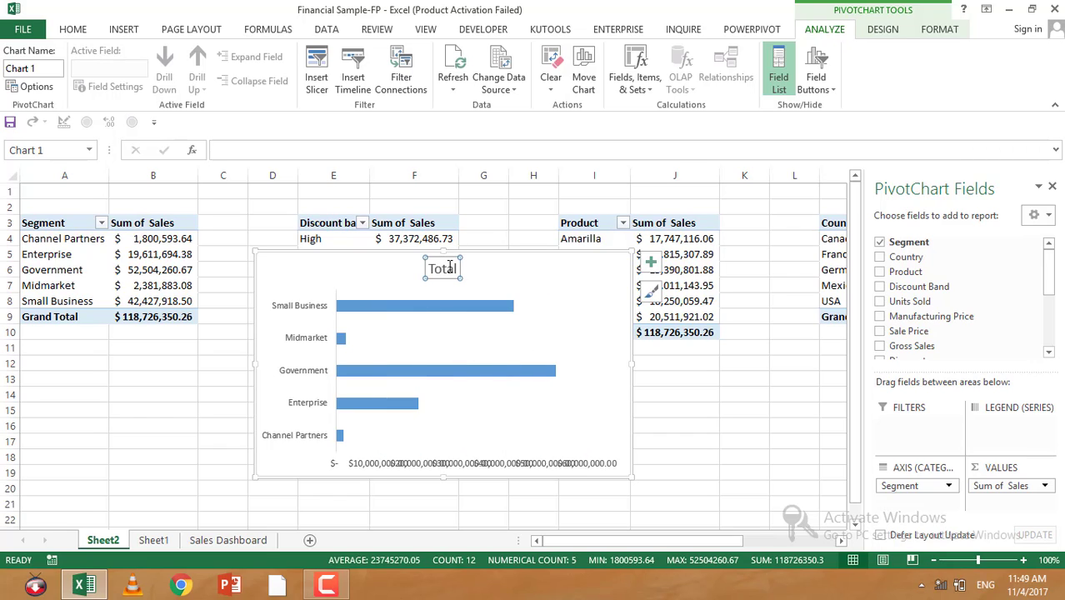
{"action": "left_click", "coordinate": [452, 267]}
{"action": "double_click", "coordinate": [452, 267]}
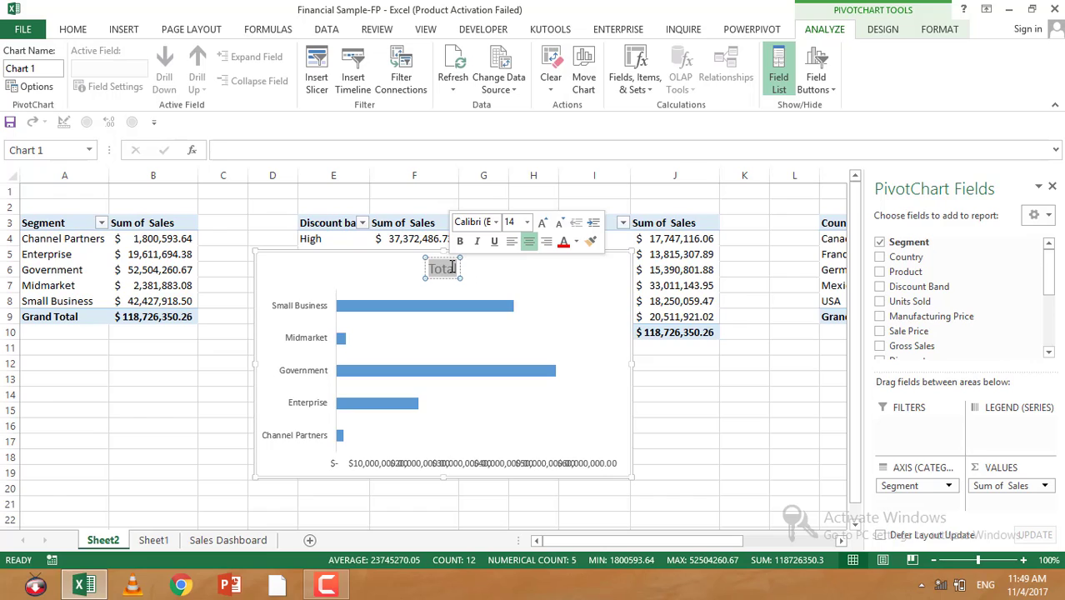
{"action": "type", "text": "Segment"}
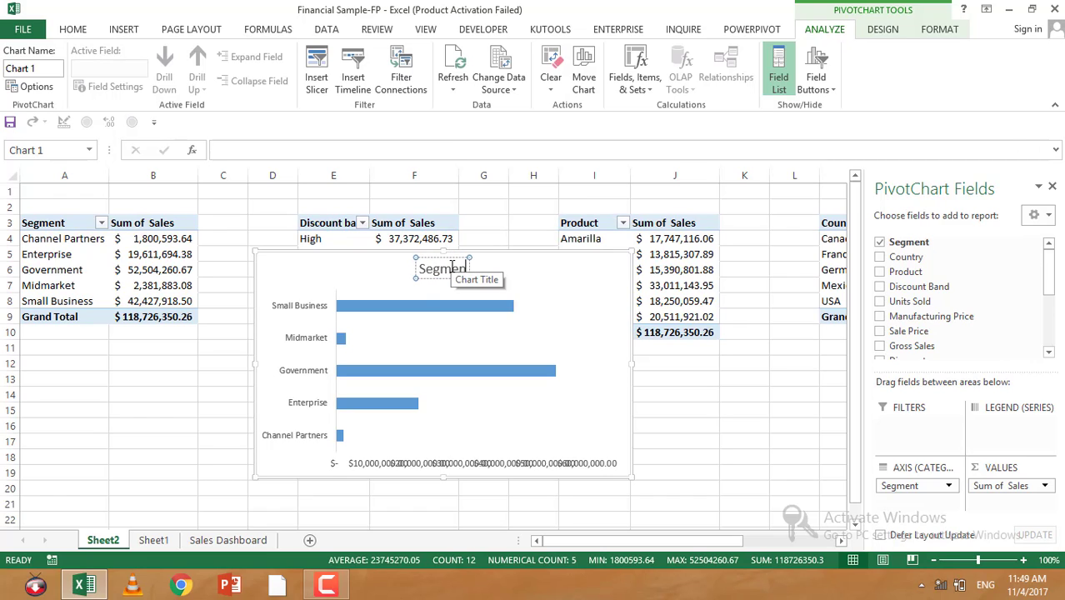
{"action": "type", "text": " Wise"}
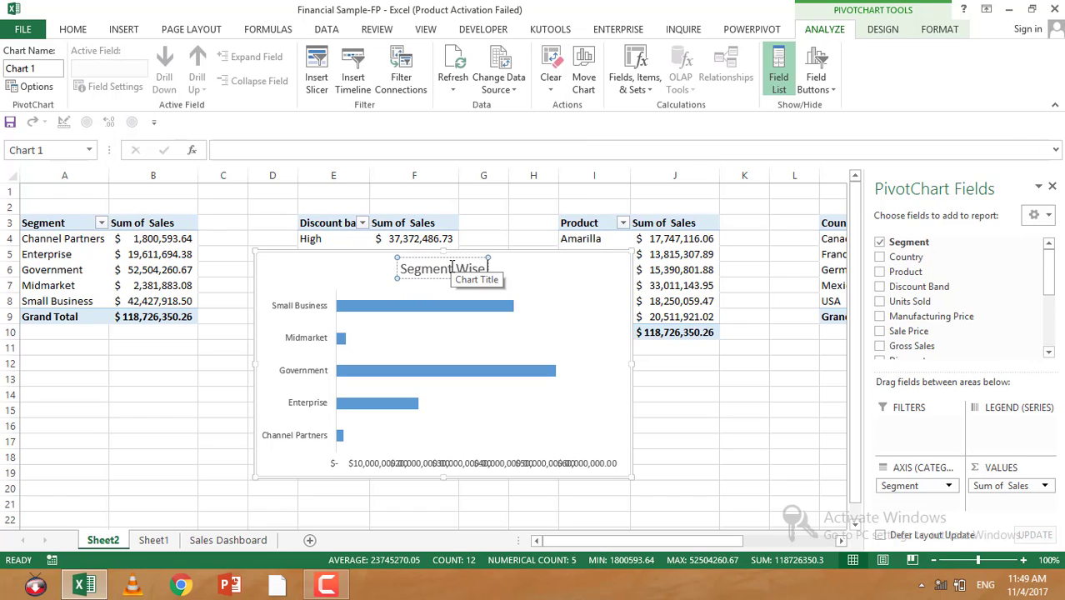
{"action": "type", "text": " Sales"}
Step: Extend the chart title to read Segment Wise Sales
{"action": "key", "text": "Return"}
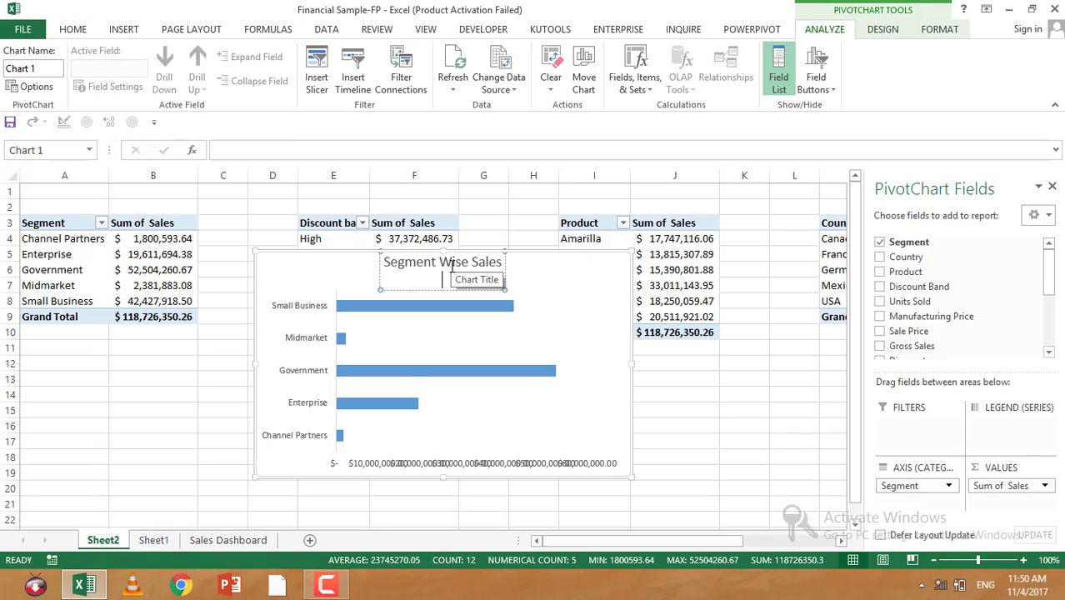
{"action": "left_click", "coordinate": [267, 310]}
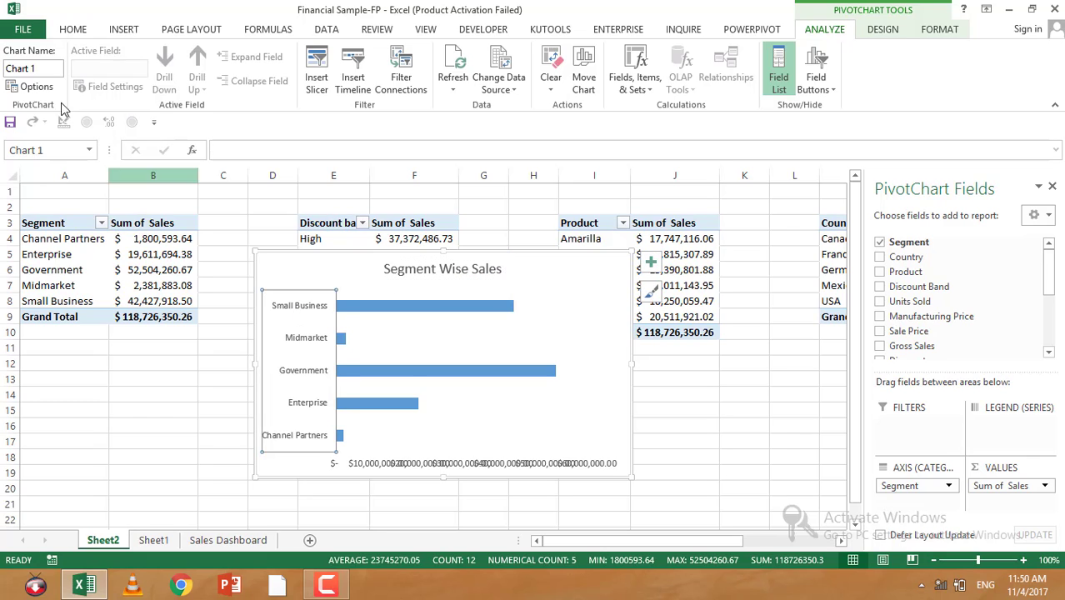
{"action": "left_click", "coordinate": [73, 29]}
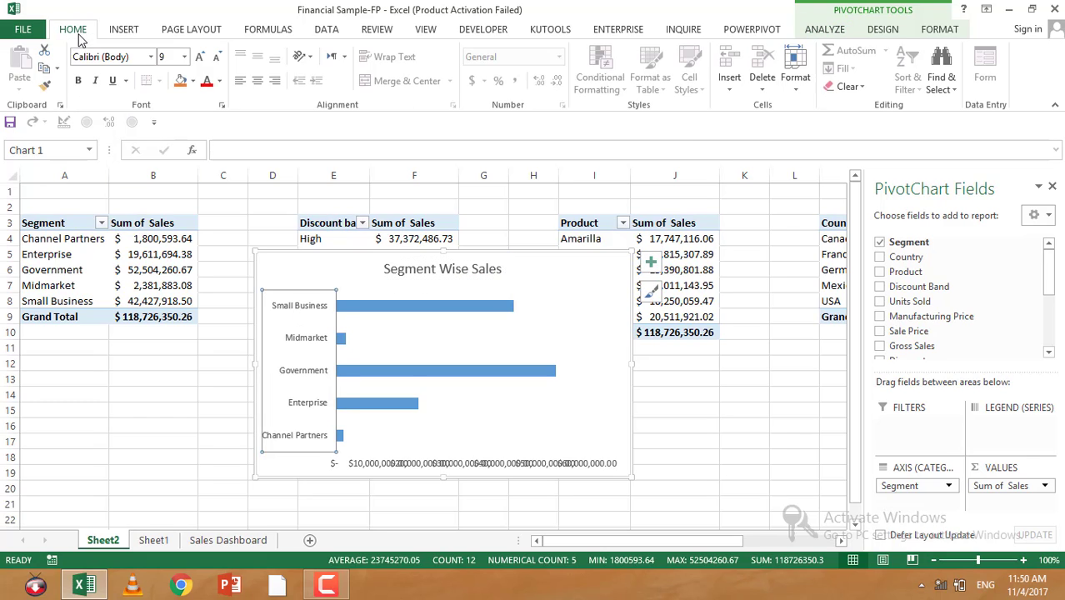
{"action": "left_click", "coordinate": [219, 81]}
{"action": "key", "text": "Escape"}
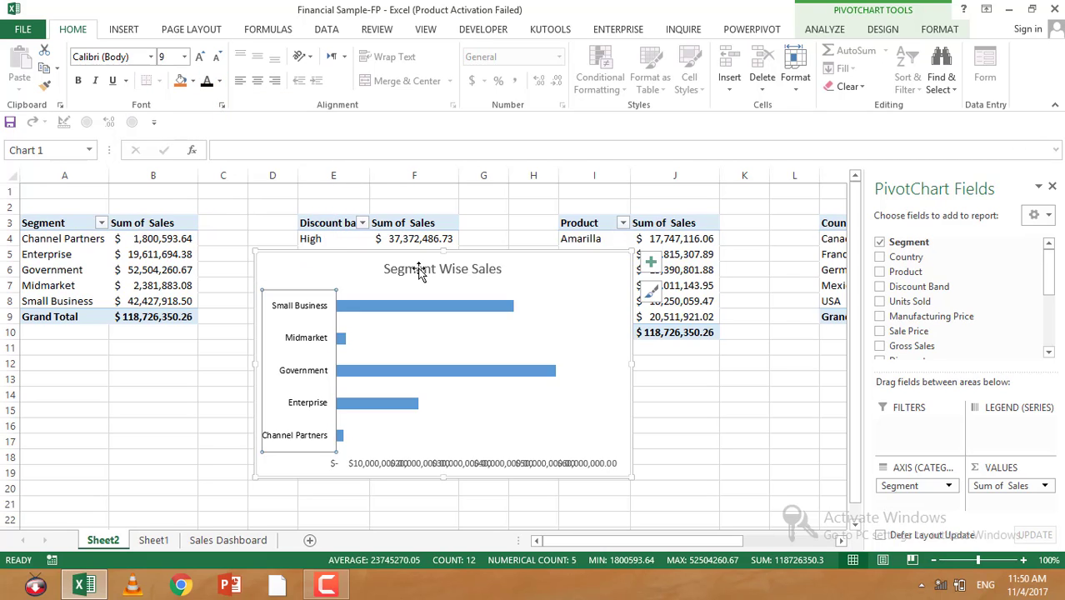
Step: Delete the chart's horizontal value axis
{"action": "left_click", "coordinate": [419, 268]}
{"action": "left_click", "coordinate": [210, 82]}
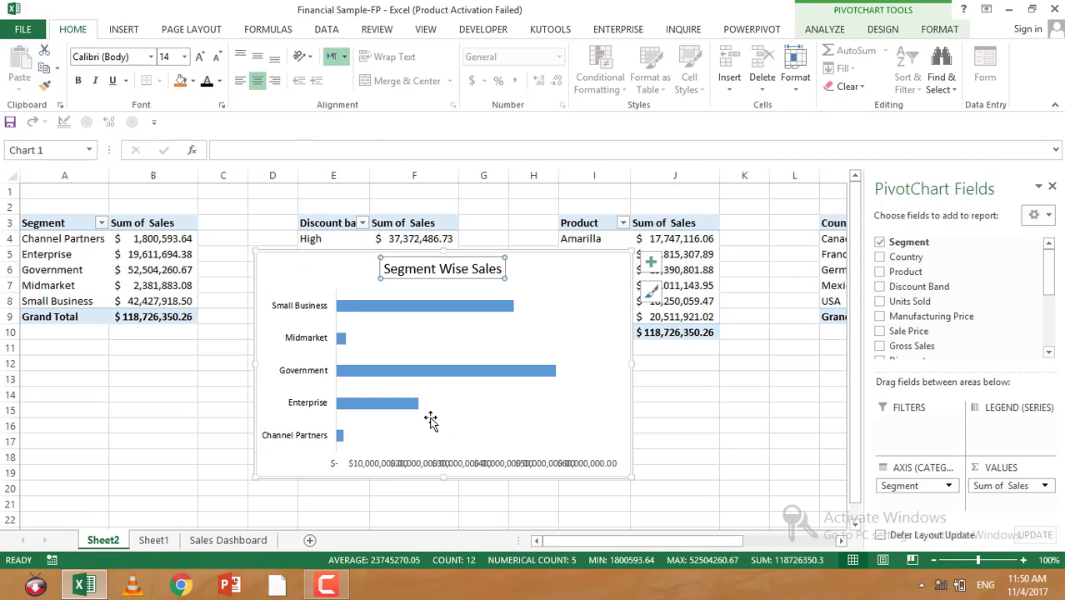
{"action": "left_click", "coordinate": [442, 463]}
{"action": "key", "text": "Delete"}
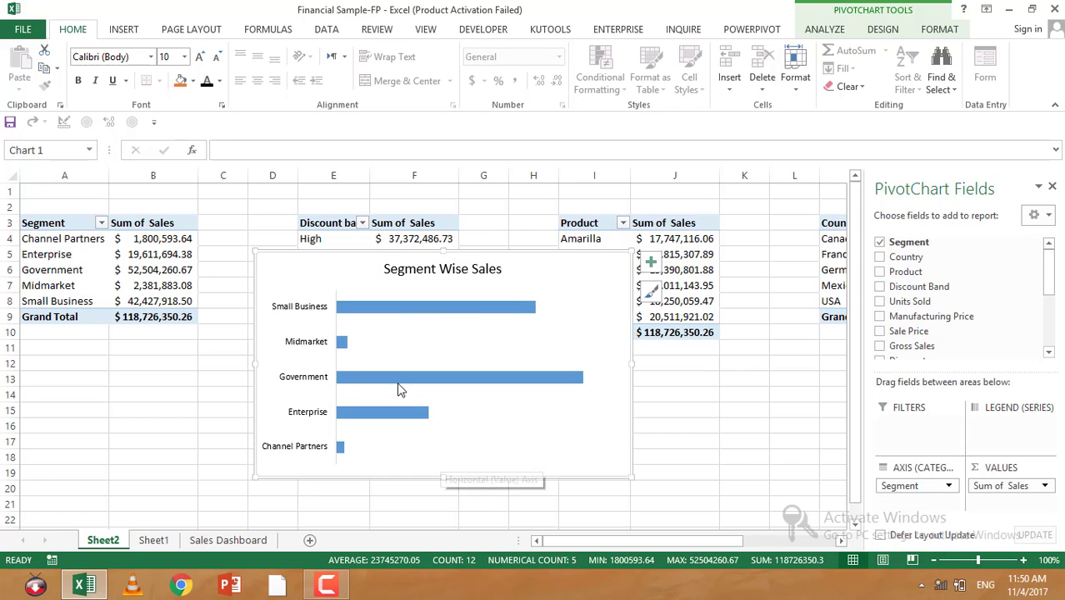
Step: Add data labels to the bars through the chart elements list
{"action": "left_click", "coordinate": [650, 261]}
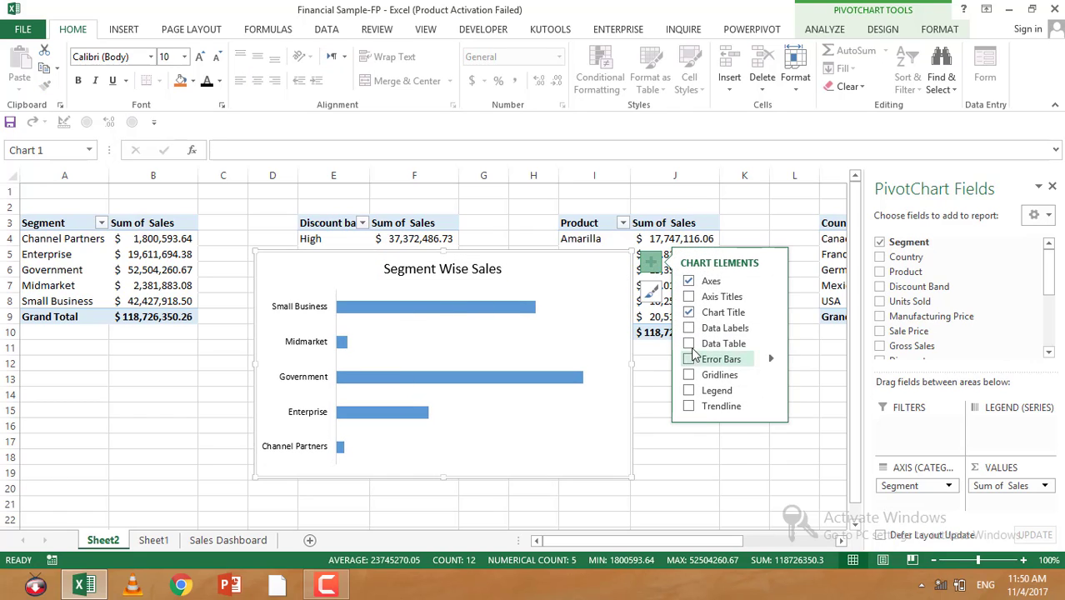
{"action": "left_click", "coordinate": [754, 328]}
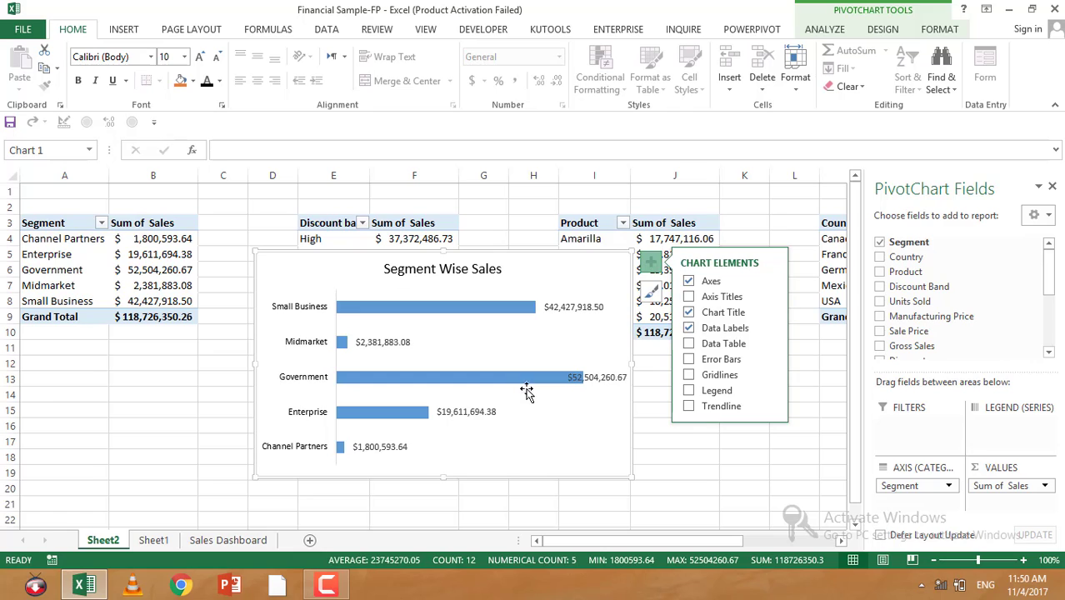
{"action": "left_click", "coordinate": [360, 342]}
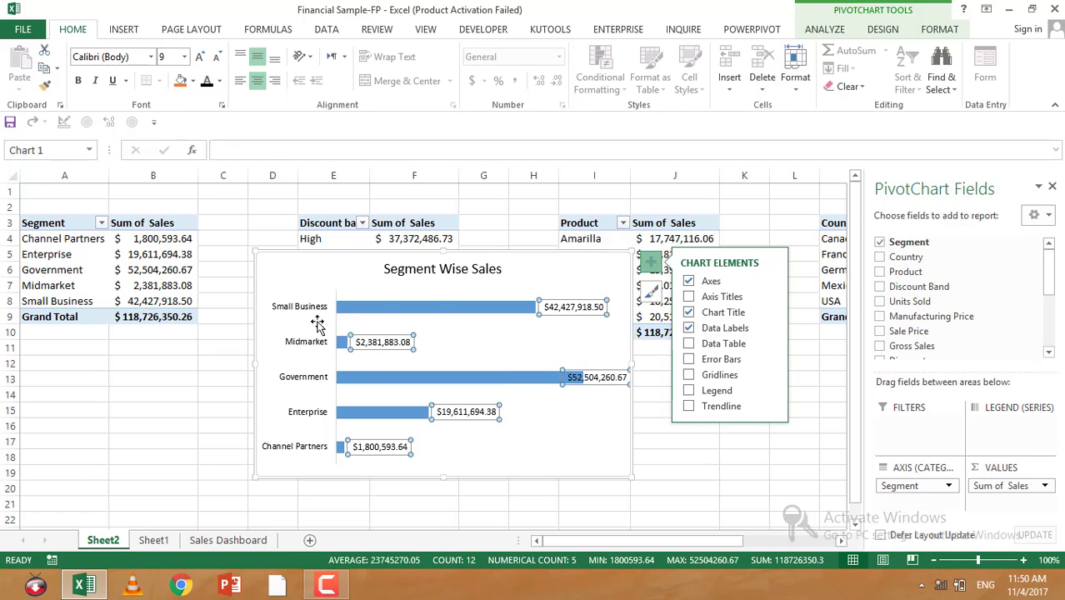
Step: Bold the chart title and close the PivotChart Fields pane
{"action": "left_click", "coordinate": [446, 275]}
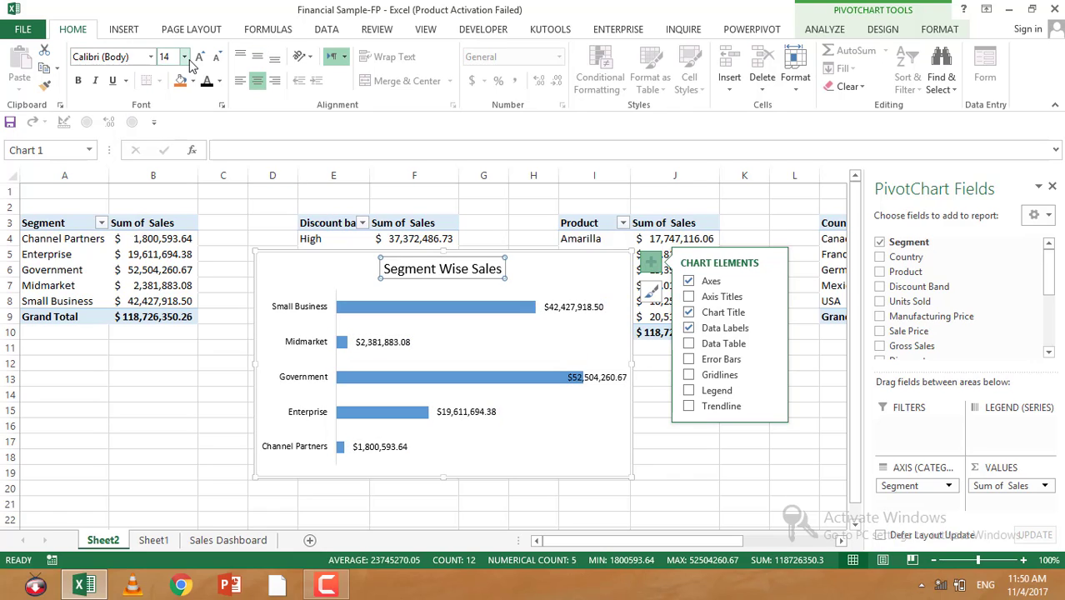
{"action": "left_click", "coordinate": [78, 80]}
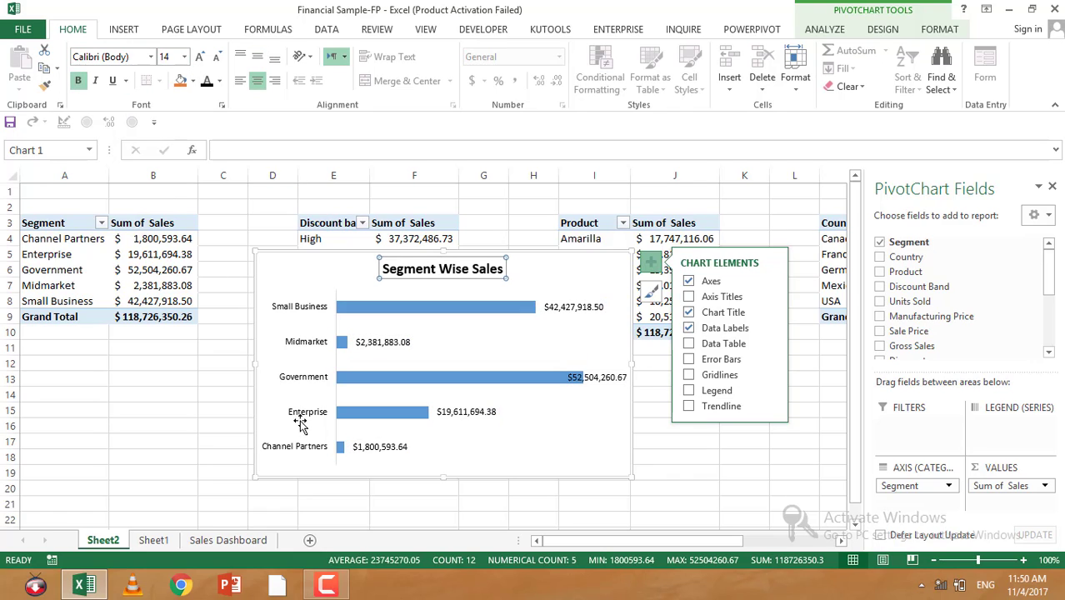
{"action": "left_click", "coordinate": [1051, 186]}
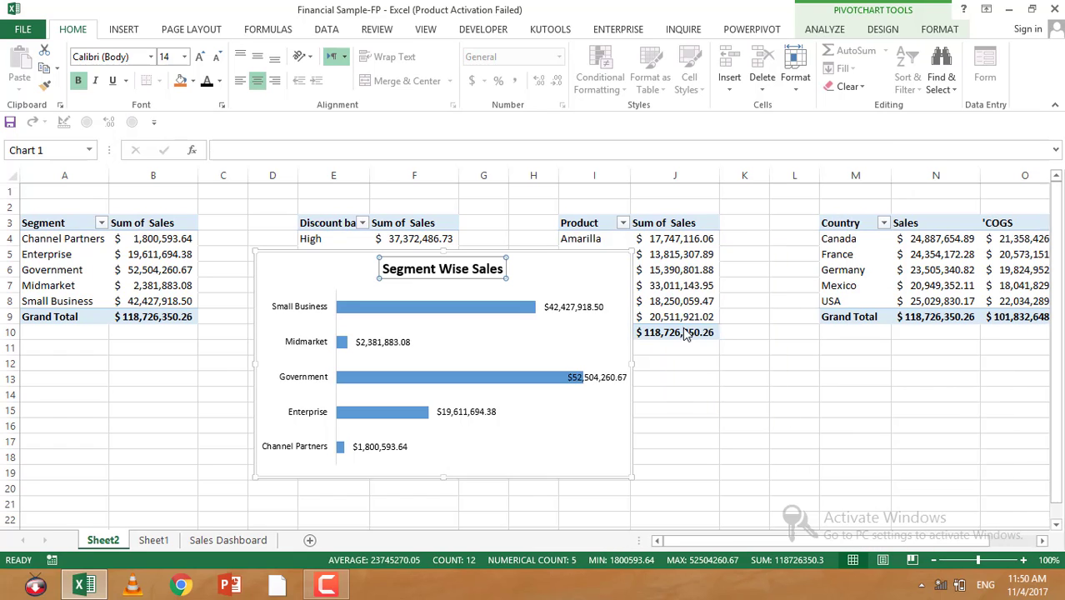
Step: Fill the chart's bars with a gold theme color
{"action": "left_click", "coordinate": [398, 318]}
{"action": "left_click", "coordinate": [192, 81]}
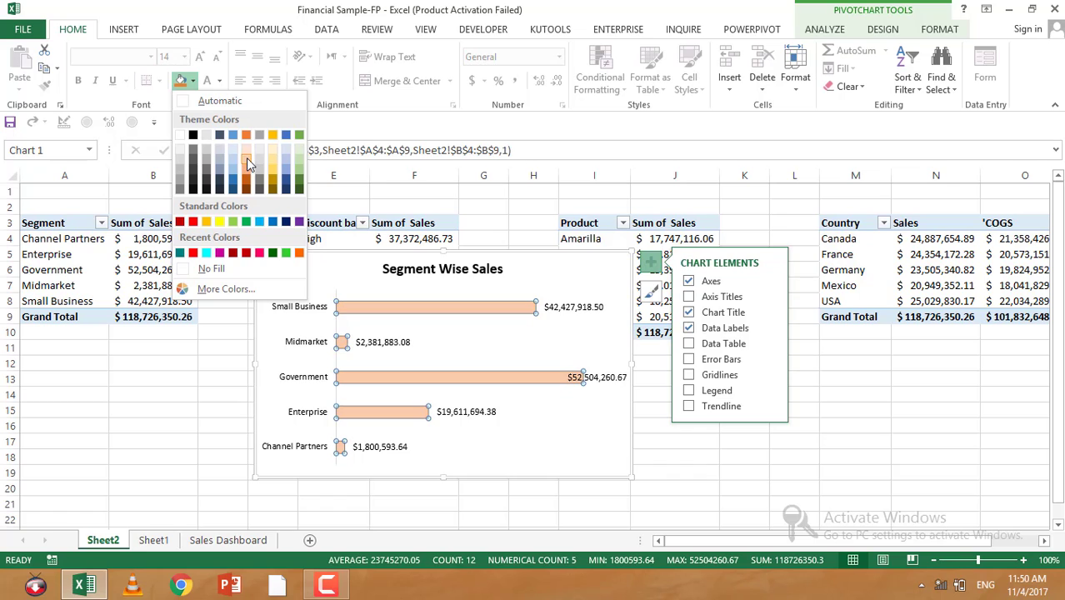
{"action": "left_click", "coordinate": [226, 290]}
{"action": "left_click", "coordinate": [503, 287]}
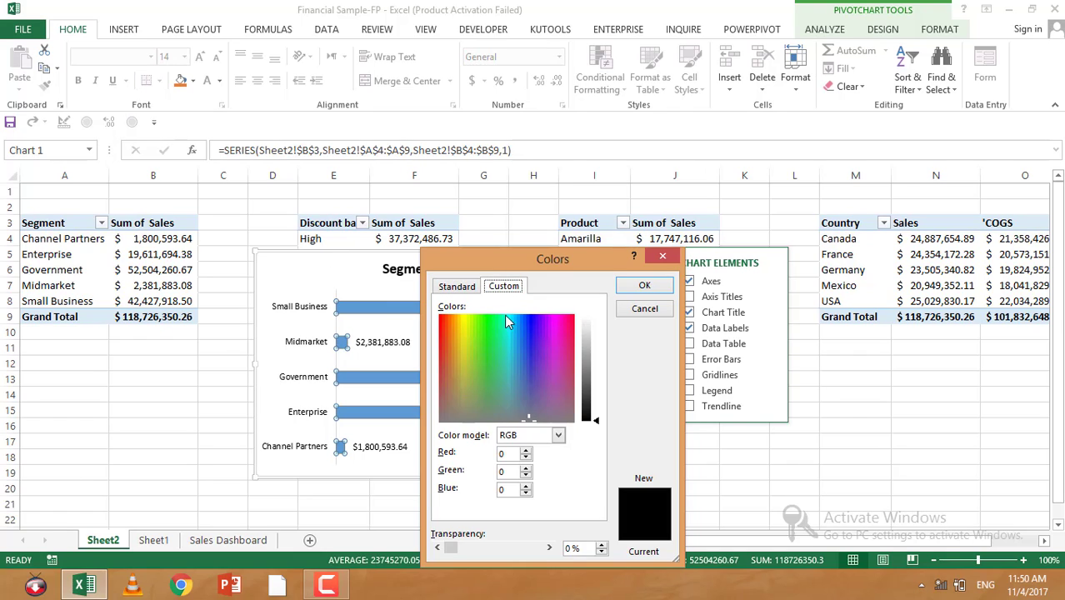
{"action": "left_click_drag", "start_coordinate": [534, 414], "coordinate": [518, 334]}
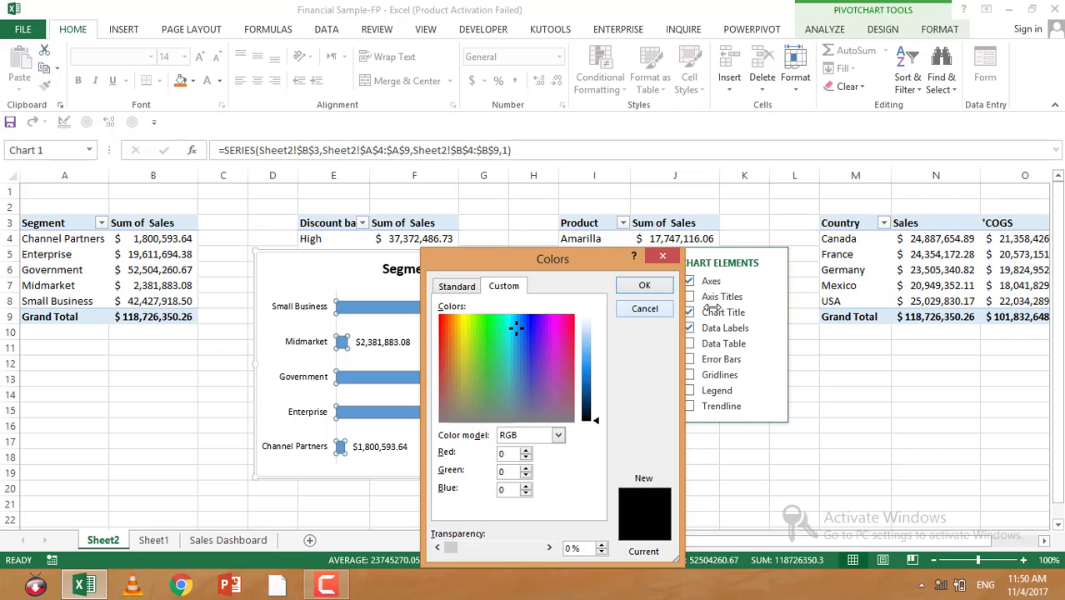
{"action": "left_click", "coordinate": [663, 289]}
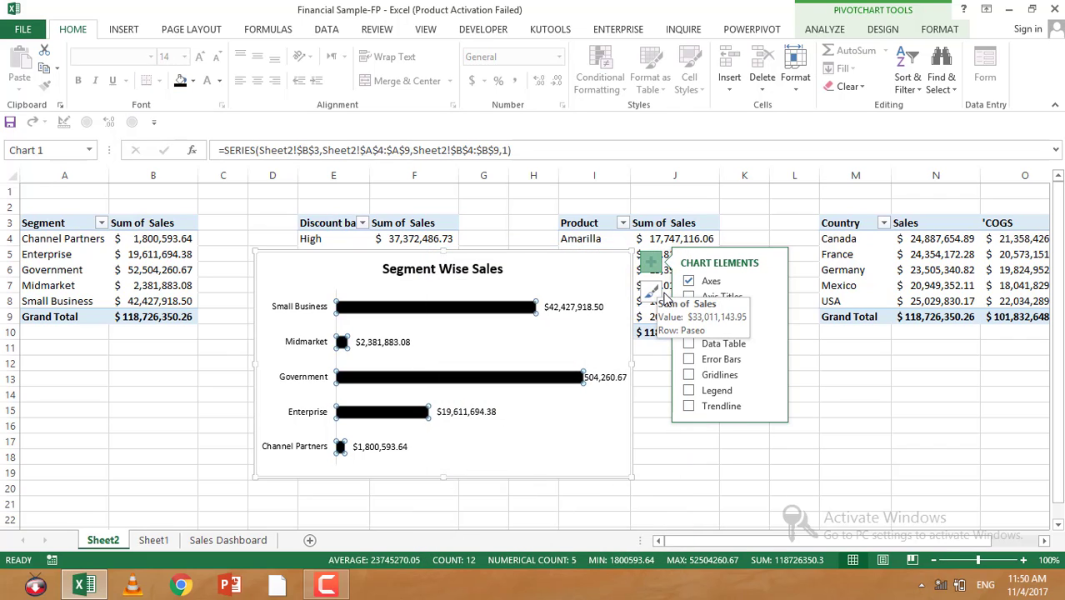
{"action": "left_click", "coordinate": [193, 80]}
{"action": "left_click", "coordinate": [275, 185]}
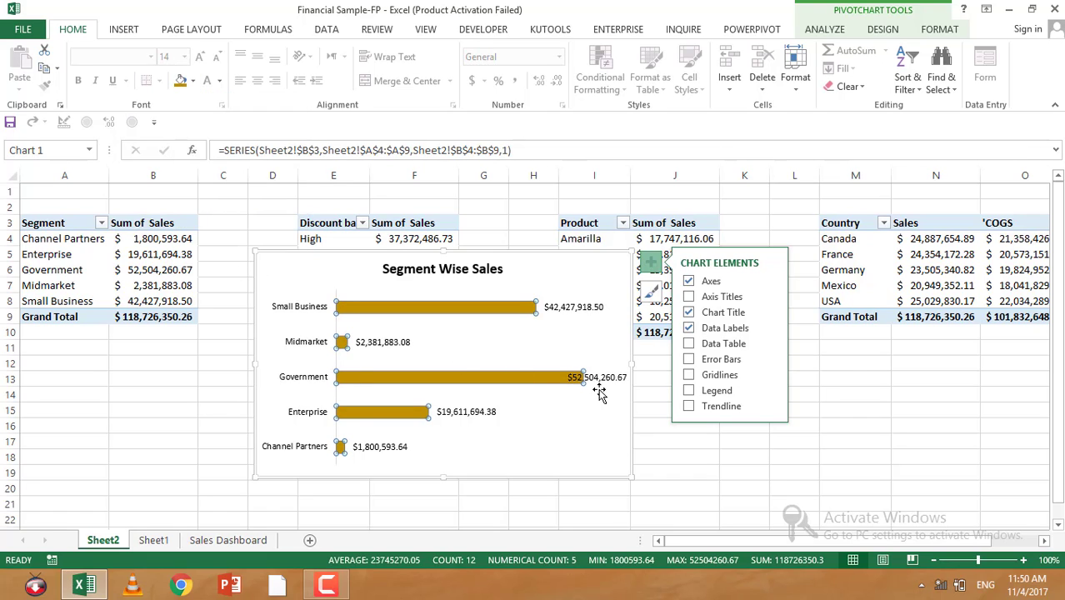
Step: Position the data labels at Inside End in the data label format options
{"action": "left_click", "coordinate": [600, 378]}
{"action": "right_click", "coordinate": [601, 382]}
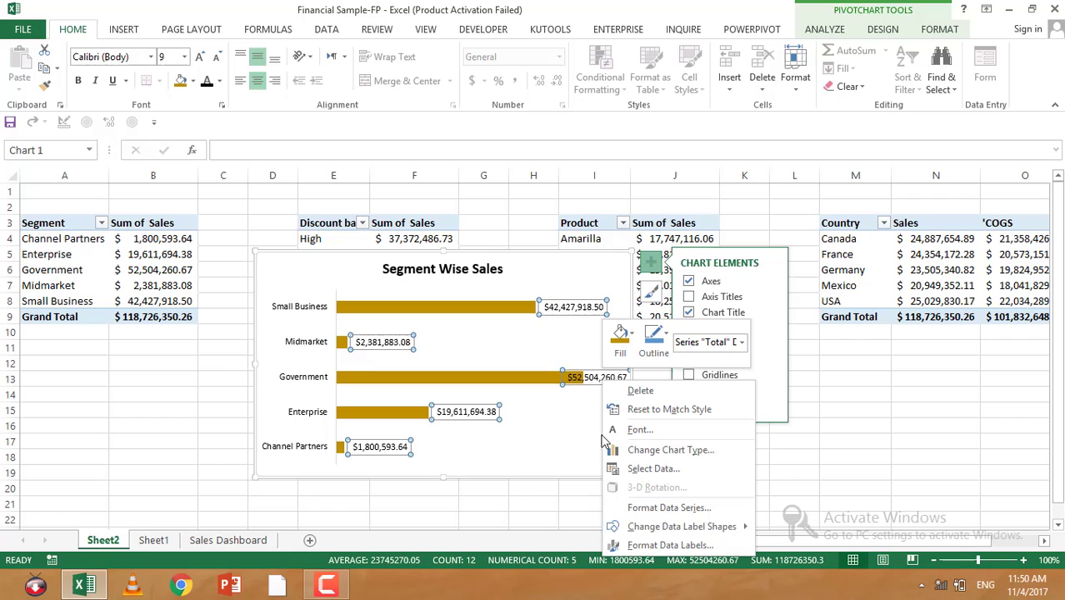
{"action": "left_click", "coordinate": [640, 545]}
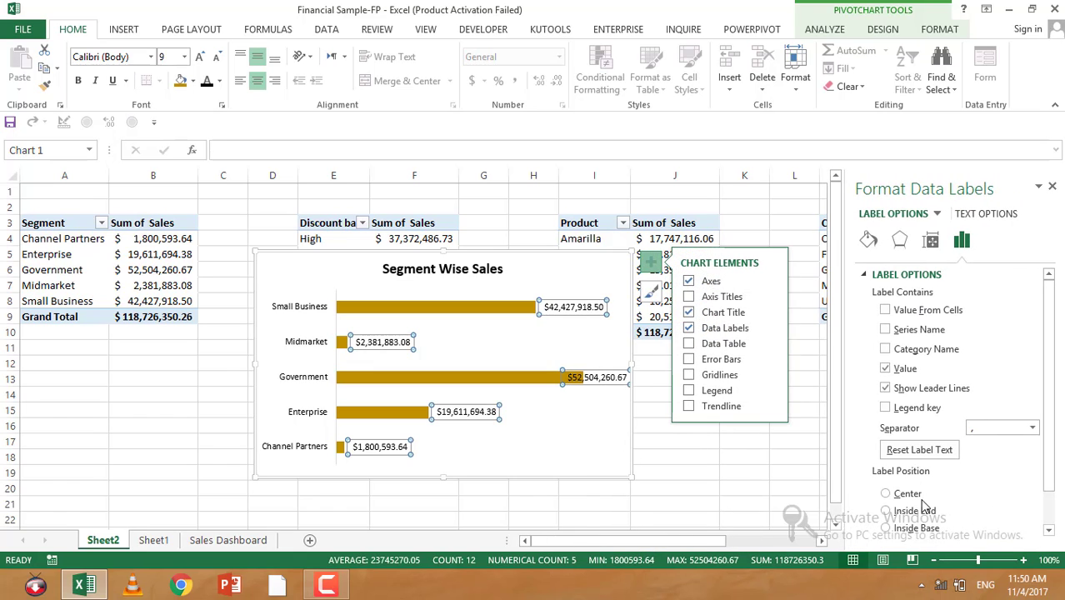
{"action": "scroll", "coordinate": [948, 480], "scroll_direction": "down", "scroll_amount": 1}
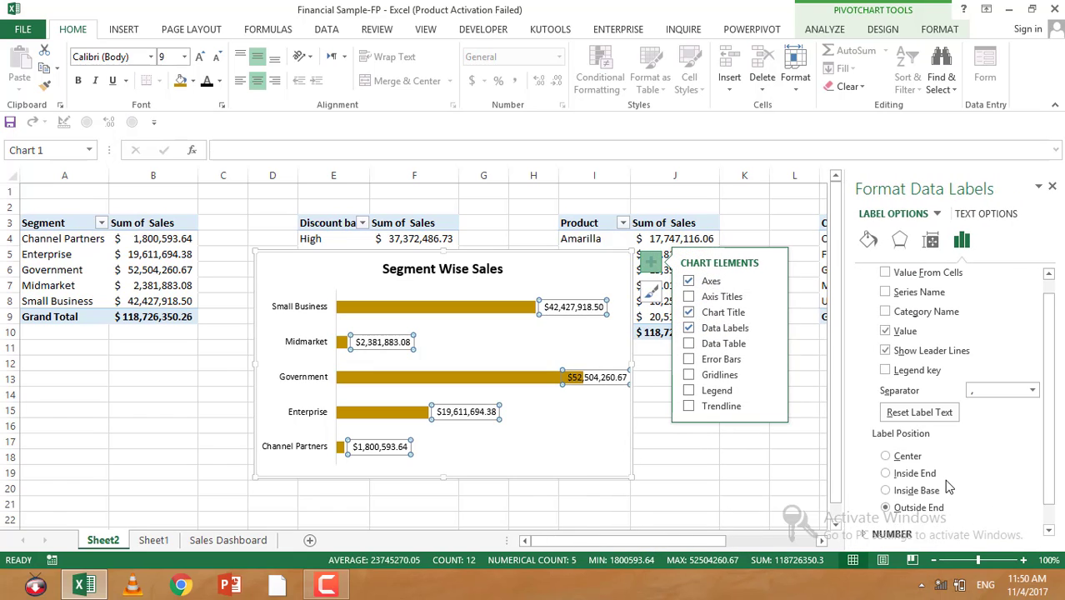
{"action": "left_click", "coordinate": [887, 473]}
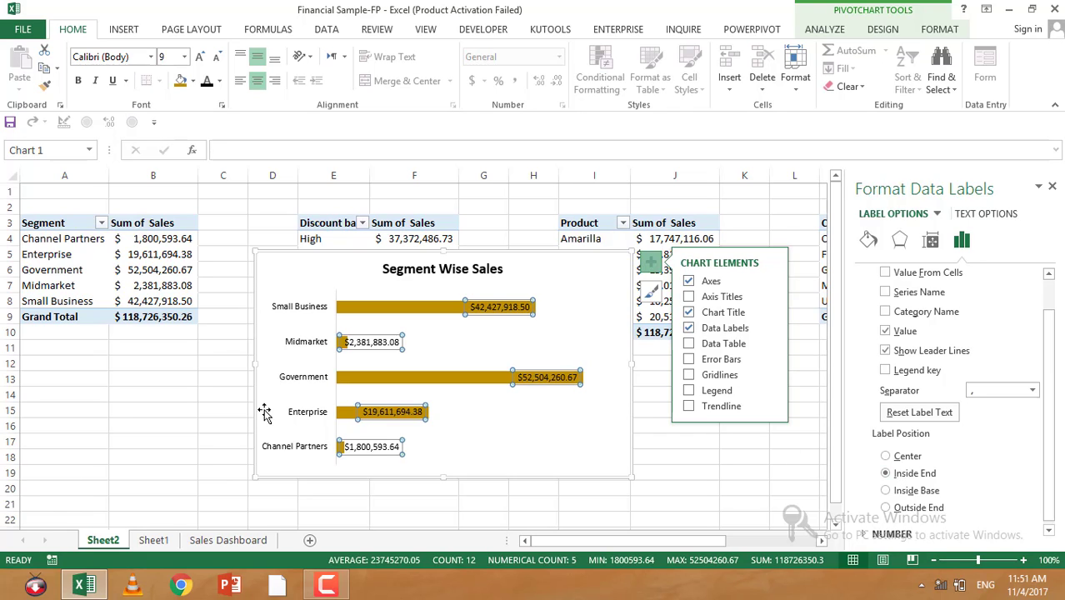
Step: Inspect the fill and border options of the Midmarket data label
{"action": "left_click", "coordinate": [401, 352]}
{"action": "left_click", "coordinate": [367, 343]}
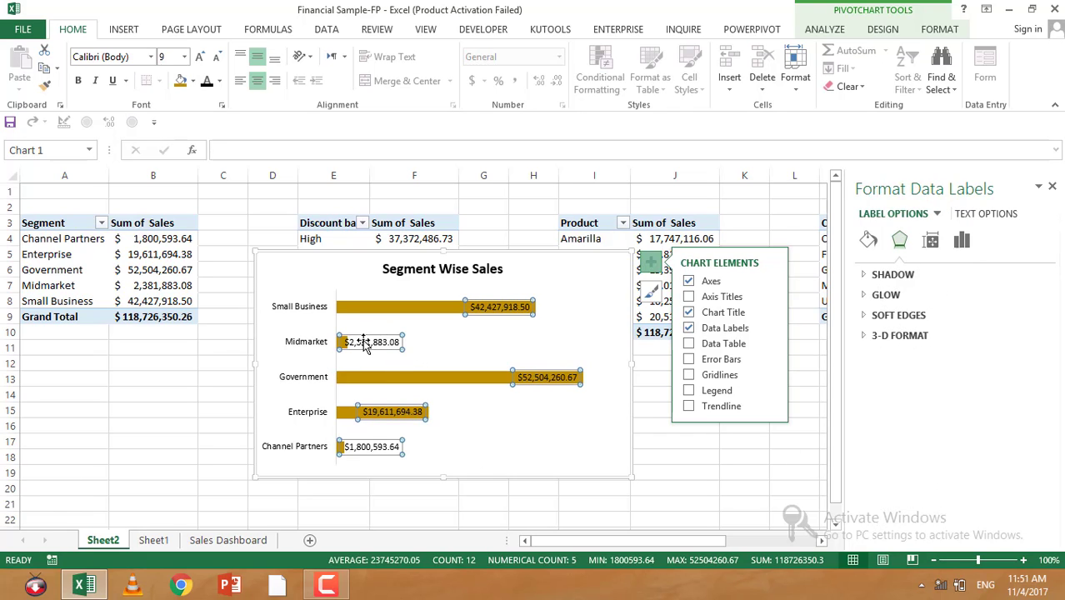
{"action": "left_click", "coordinate": [365, 339]}
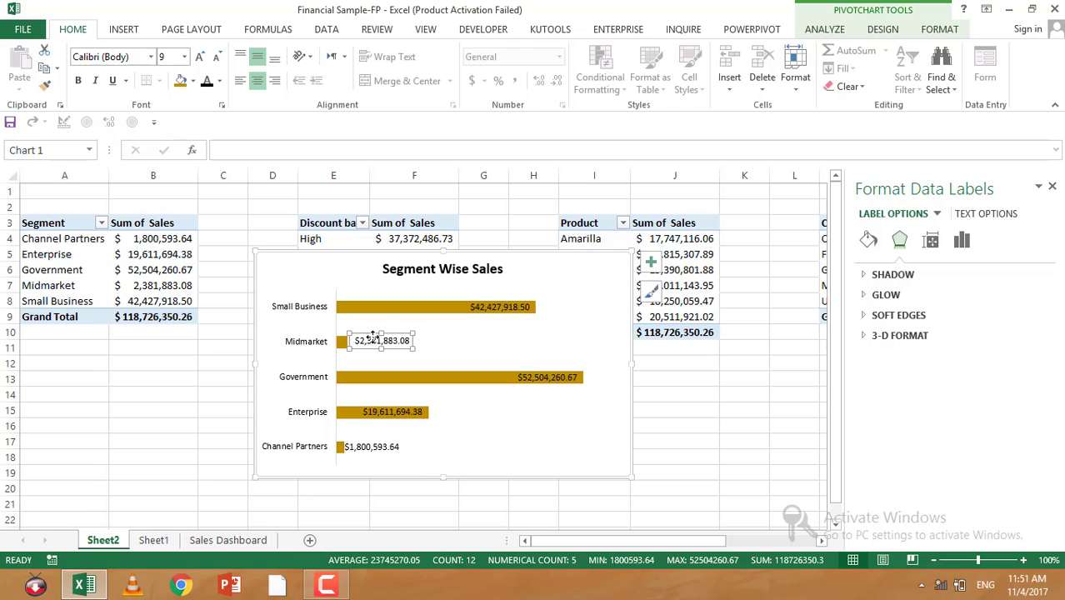
{"action": "left_click", "coordinate": [868, 240]}
{"action": "left_click", "coordinate": [876, 295]}
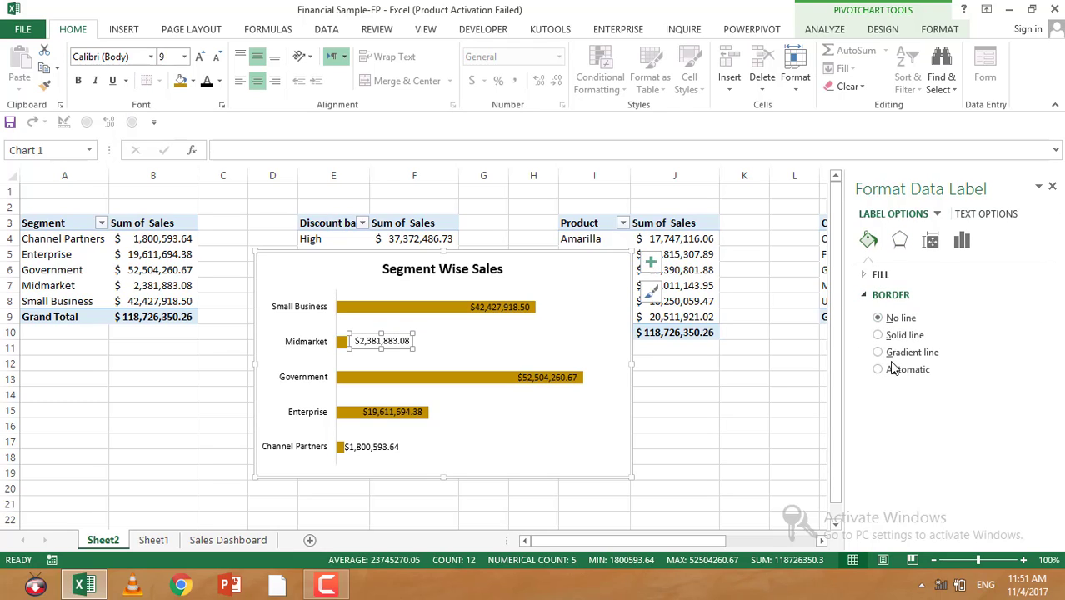
{"action": "left_click", "coordinate": [656, 440]}
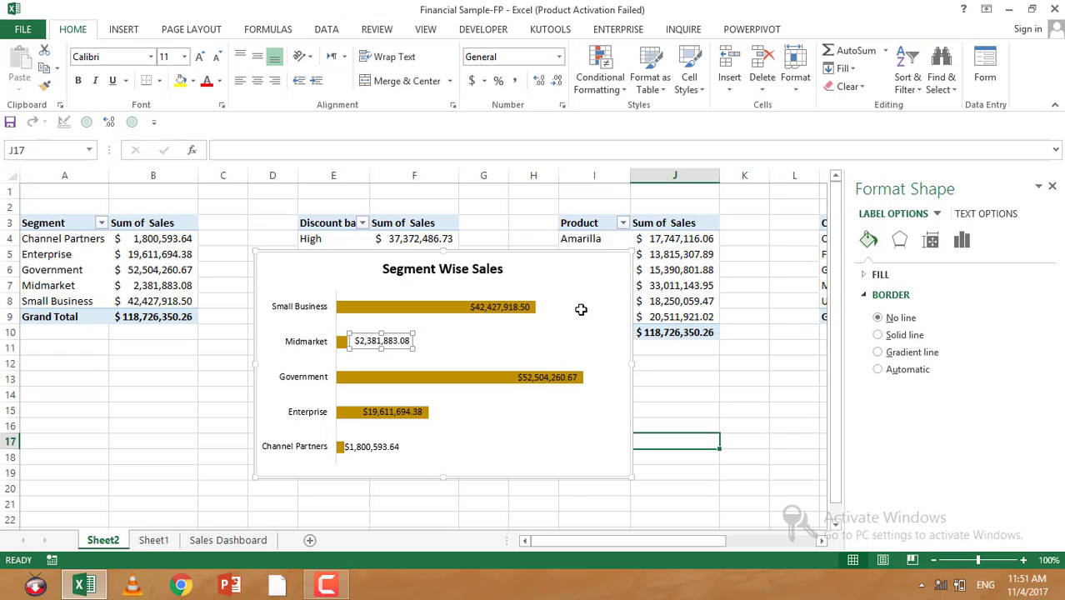
Step: Give the chart area rounded corners and close the formatting pane
{"action": "right_click", "coordinate": [602, 305]}
{"action": "left_click", "coordinate": [577, 268]}
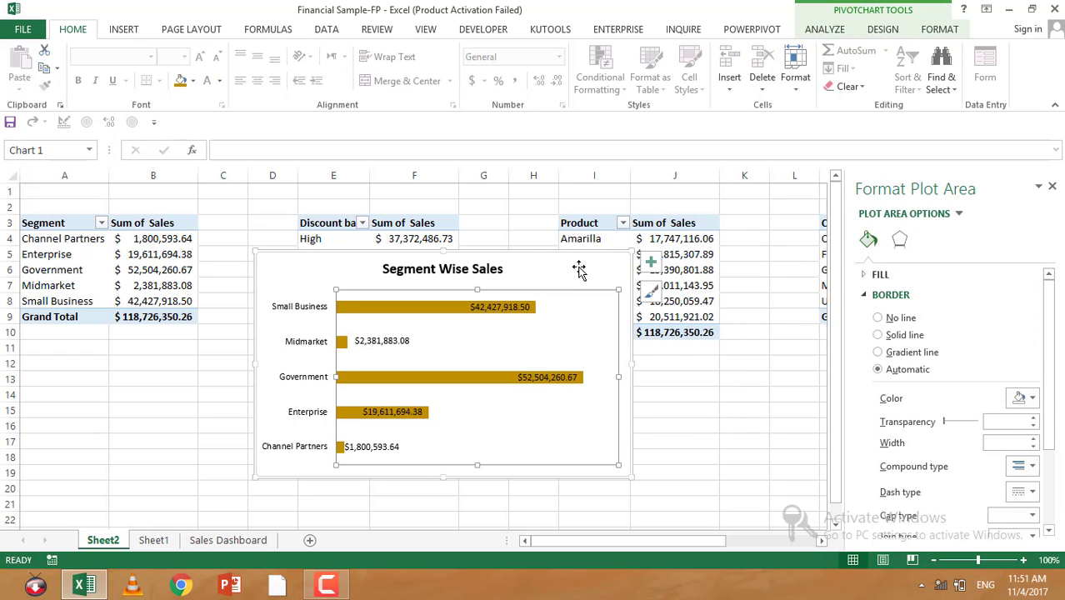
{"action": "right_click", "coordinate": [577, 267]}
{"action": "left_click", "coordinate": [635, 554]}
{"action": "scroll", "coordinate": [933, 450], "scroll_direction": "down", "scroll_amount": 3}
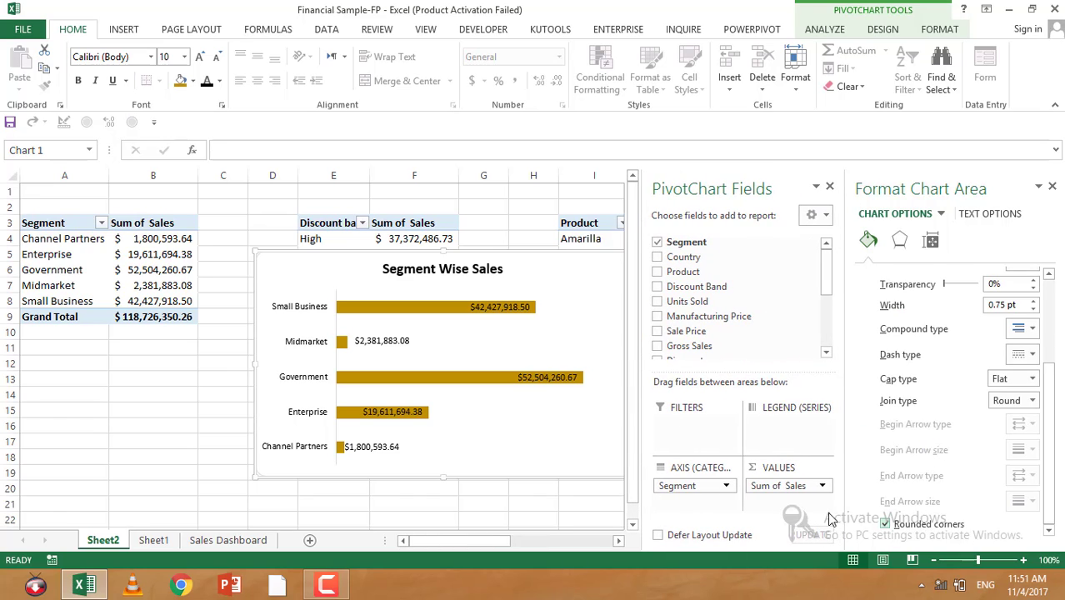
{"action": "left_click", "coordinate": [604, 505]}
{"action": "left_click", "coordinate": [593, 303]}
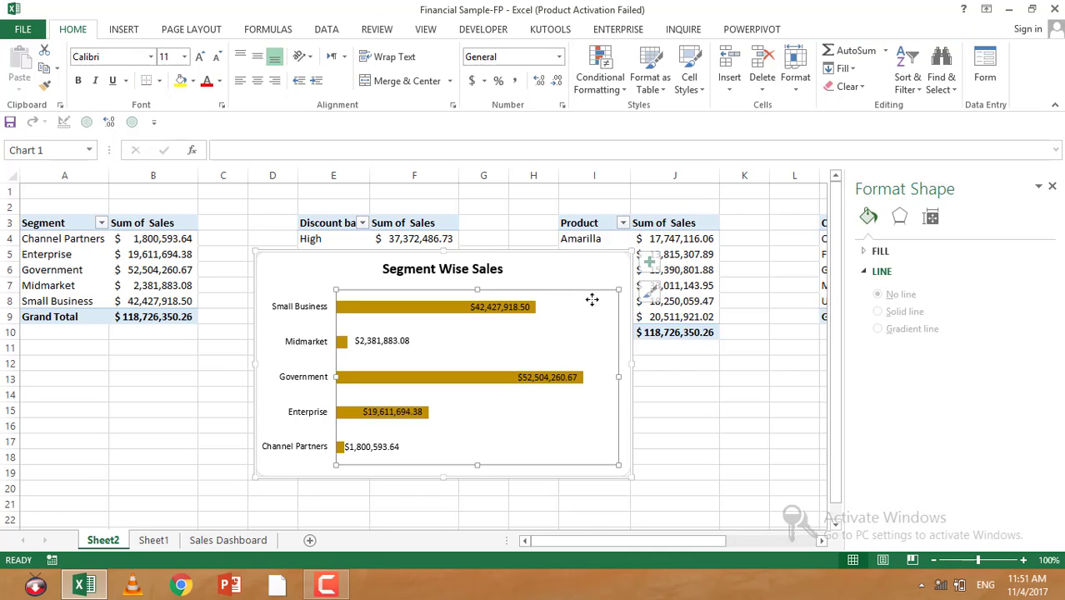
{"action": "left_click", "coordinate": [531, 210]}
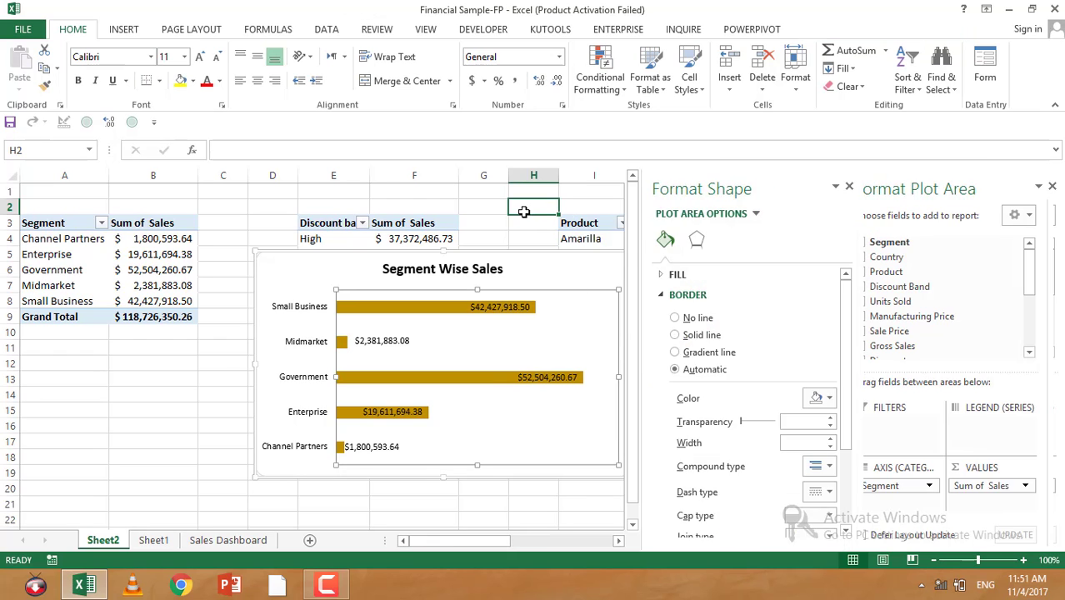
{"action": "left_click", "coordinate": [1052, 187]}
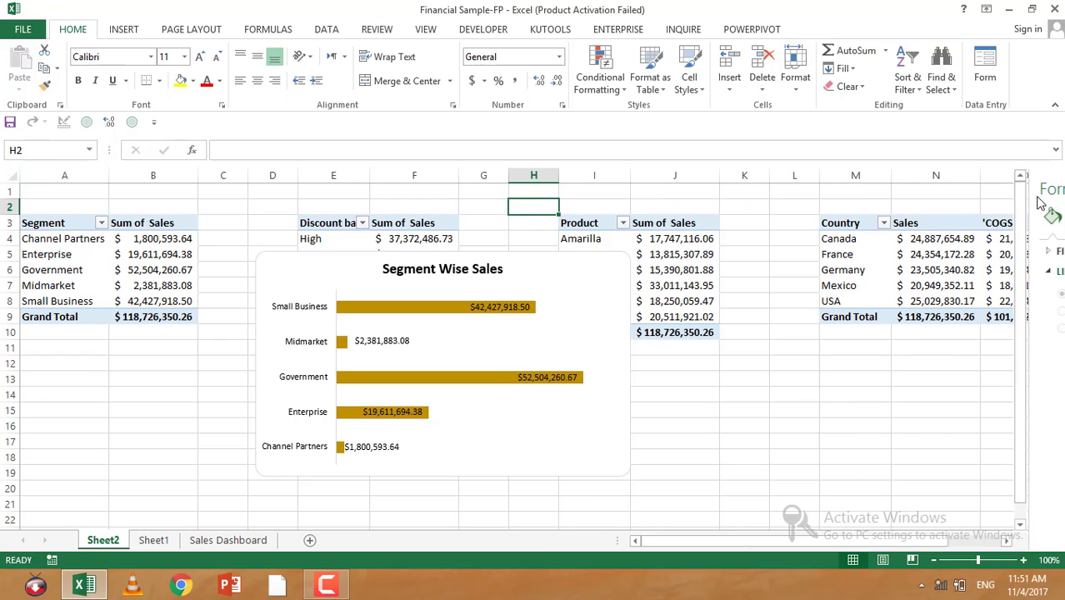
{"action": "left_click", "coordinate": [790, 382]}
Step: Move the Segment Wise Sales chart below the segment PivotTable
{"action": "left_click", "coordinate": [473, 340]}
{"action": "left_click_drag", "start_coordinate": [473, 340], "coordinate": [335, 347]}
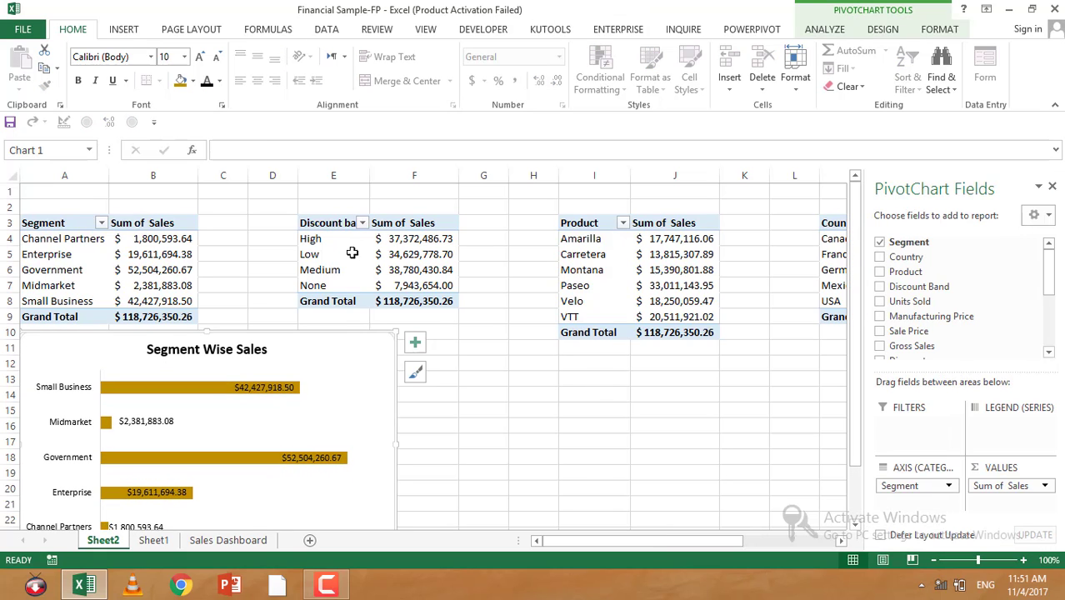
Step: Insert a clustered column PivotChart from the discount band PivotTable in E3:F7
{"action": "left_click_drag", "start_coordinate": [322, 225], "coordinate": [403, 289]}
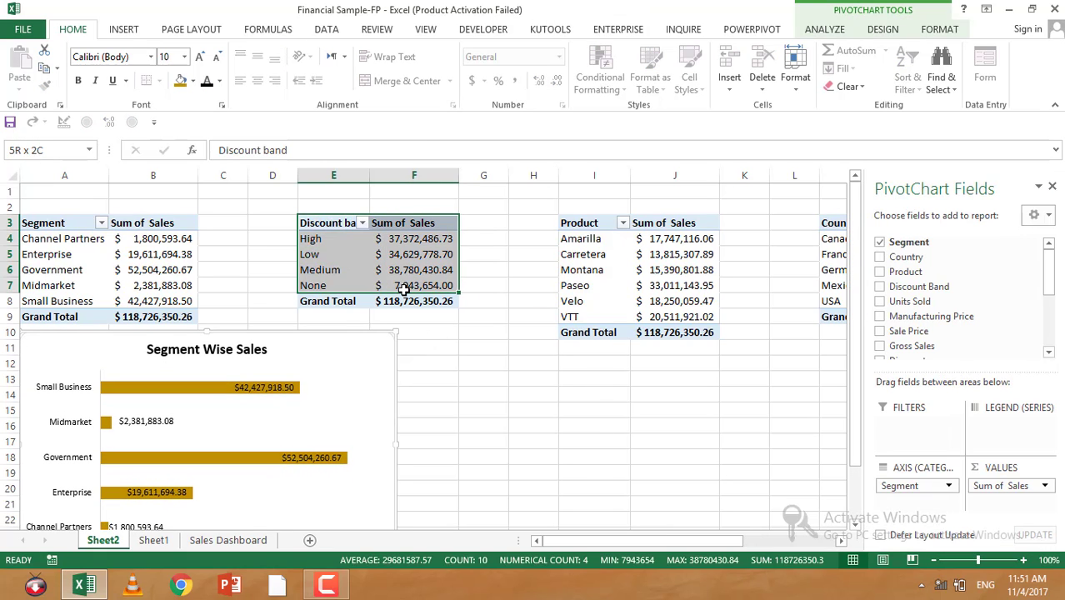
{"action": "left_click", "coordinate": [127, 33]}
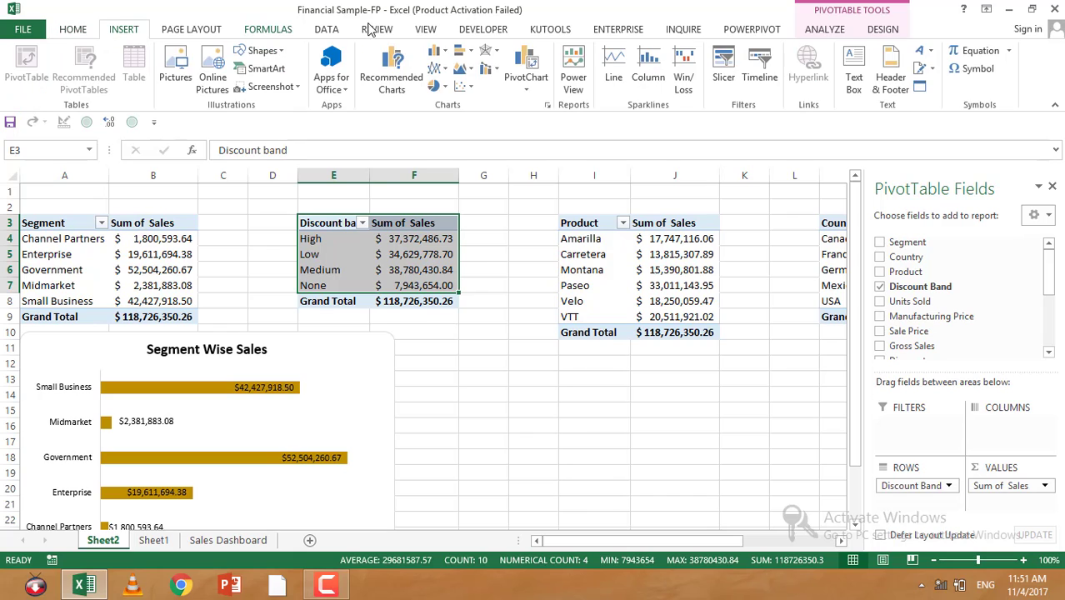
{"action": "left_click", "coordinate": [439, 51]}
{"action": "left_click", "coordinate": [441, 95]}
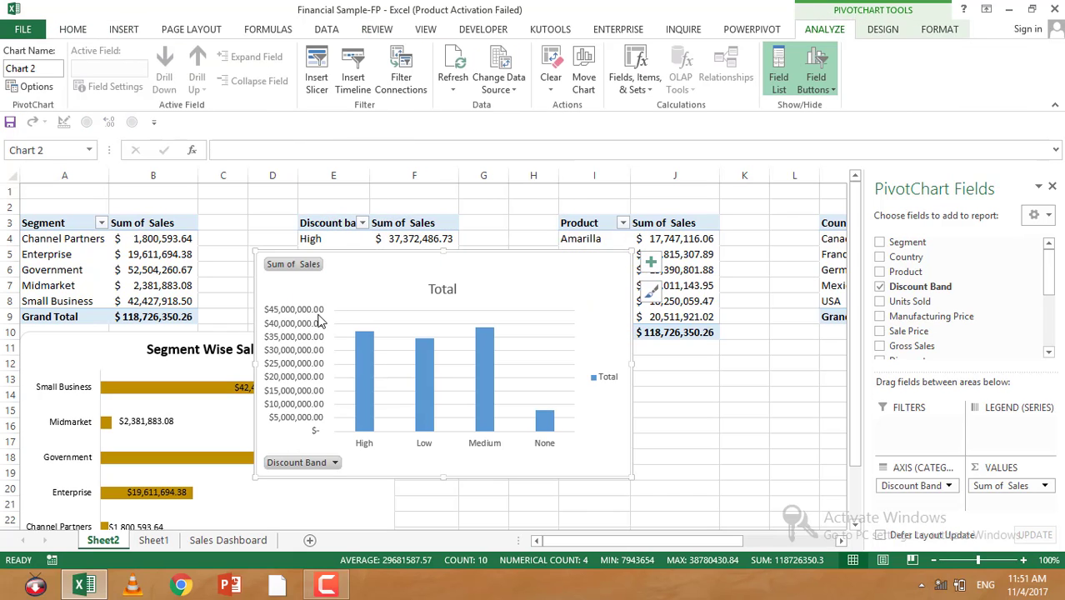
Step: Set the discount band chart's vertical axis display units to Millions
{"action": "left_click", "coordinate": [319, 323]}
{"action": "right_click", "coordinate": [318, 322]}
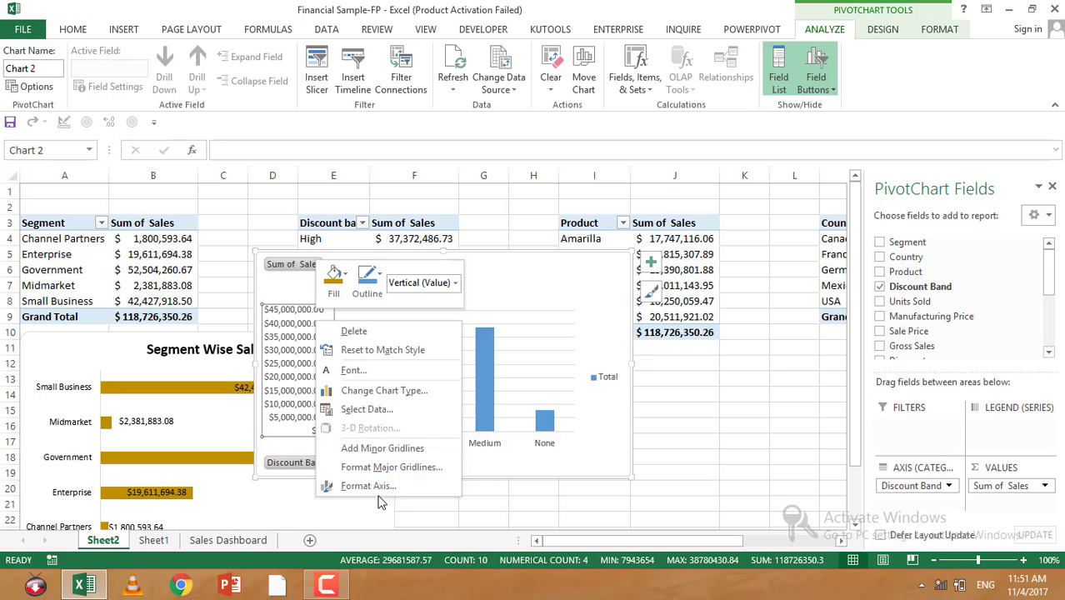
{"action": "left_click", "coordinate": [368, 486]}
{"action": "scroll", "coordinate": [1006, 368], "scroll_direction": "down", "scroll_amount": 2}
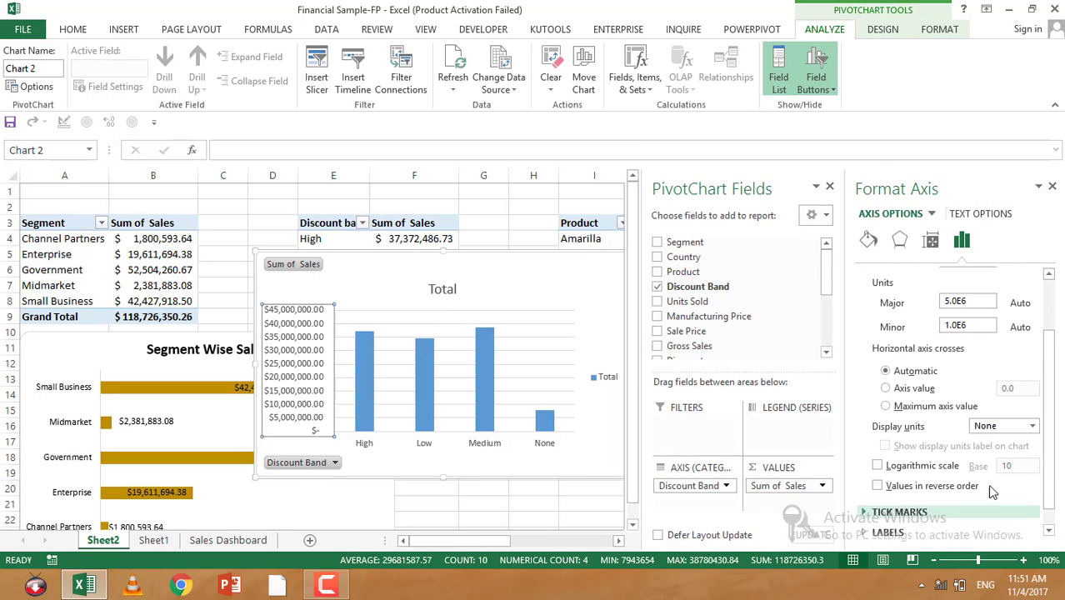
{"action": "left_click", "coordinate": [1033, 426]}
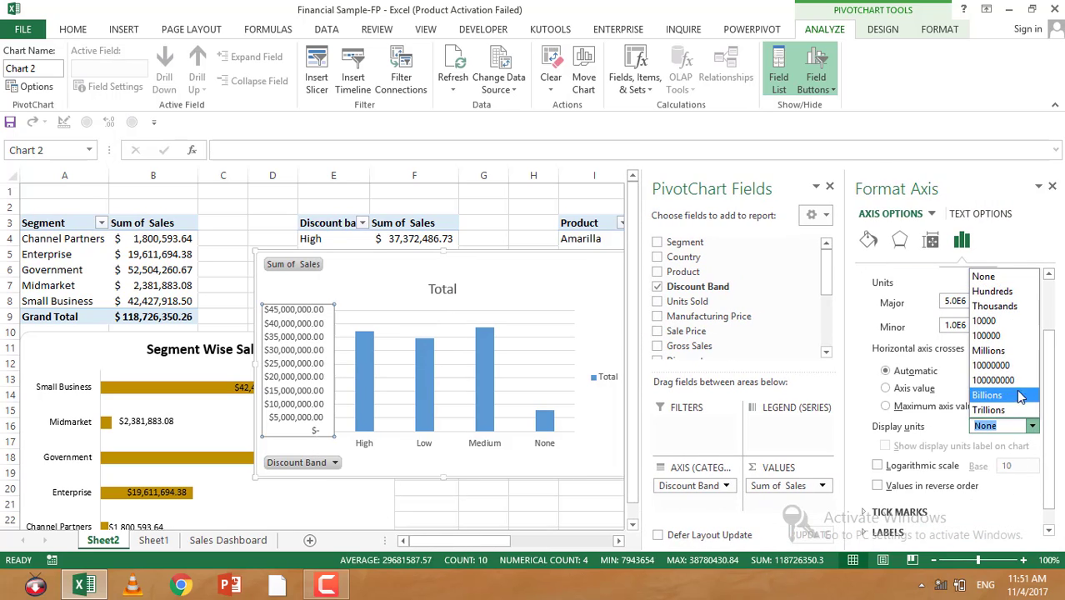
{"action": "left_click", "coordinate": [991, 351]}
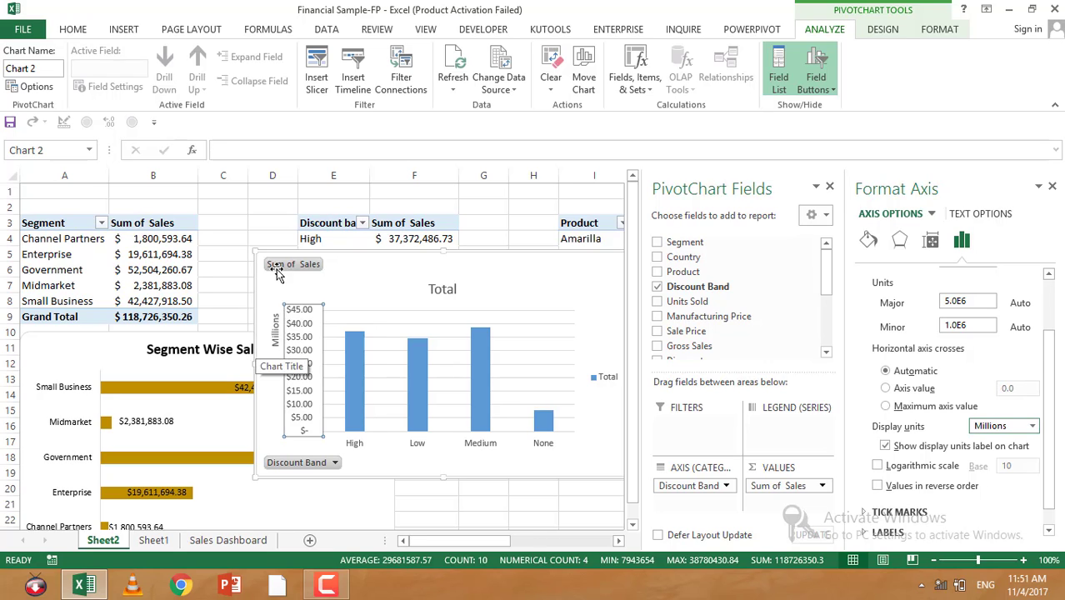
Step: Delete the legend from the discount band chart
{"action": "left_click", "coordinate": [59, 31]}
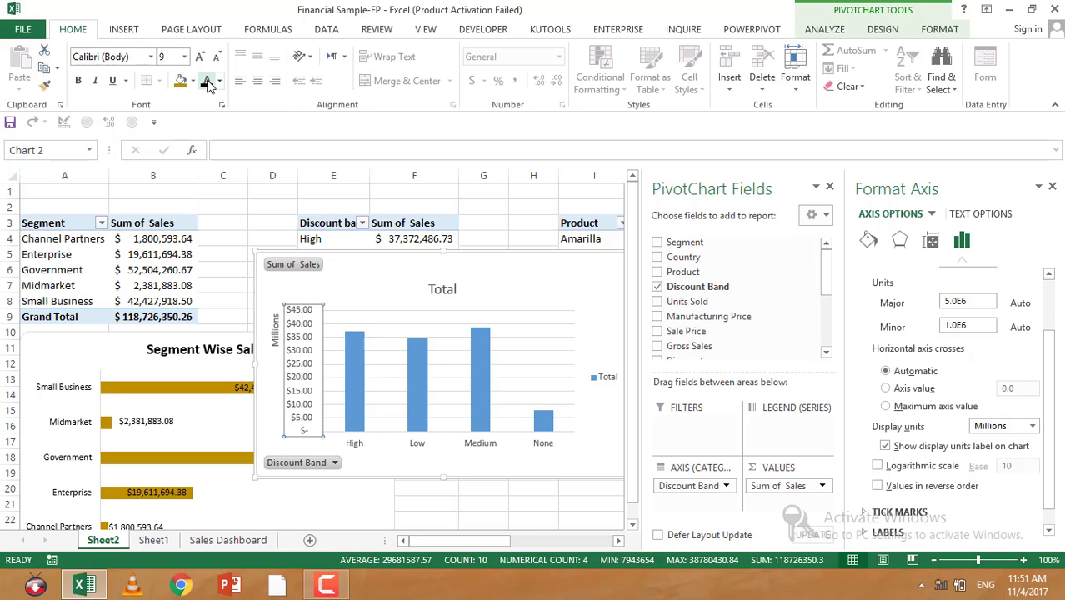
{"action": "left_click", "coordinate": [275, 333]}
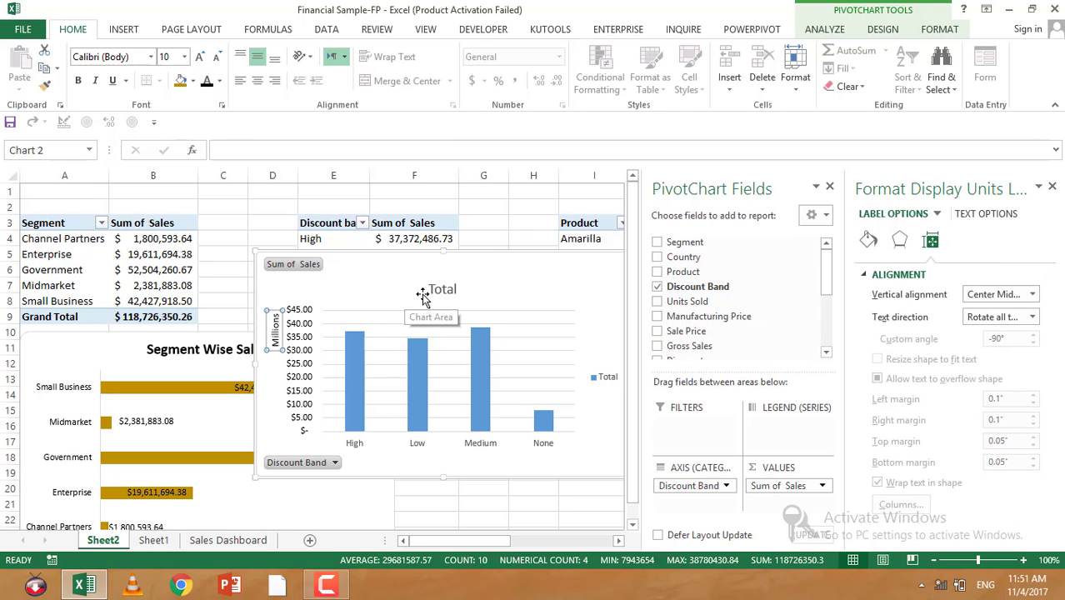
{"action": "left_click", "coordinate": [594, 376]}
{"action": "key", "text": "Delete"}
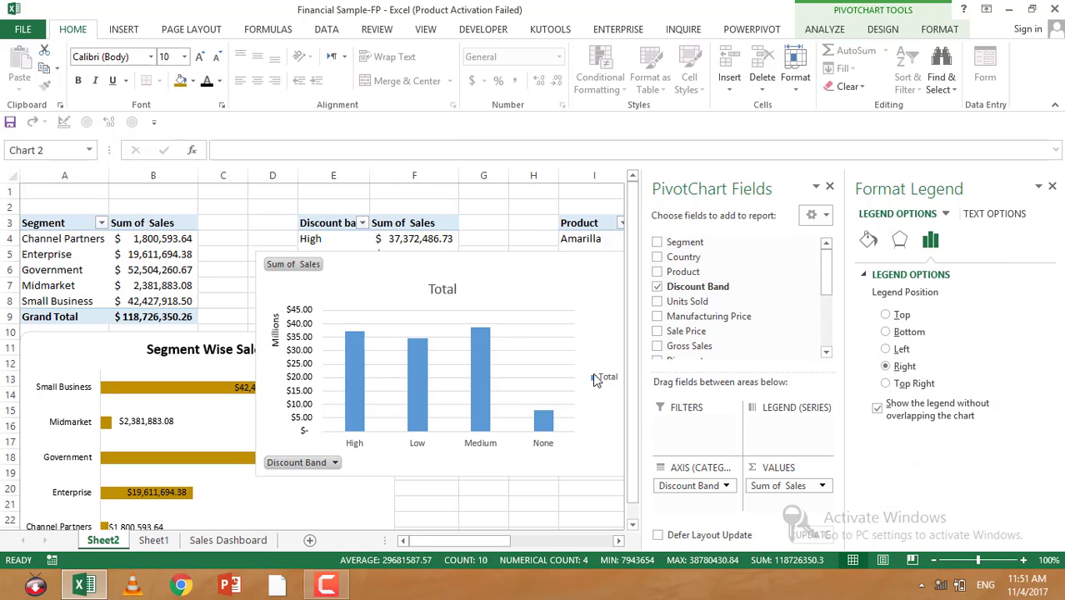
Step: Remove the major gridlines and hide all field buttons on the discount band chart
{"action": "left_click", "coordinate": [391, 322]}
{"action": "left_click", "coordinate": [392, 331]}
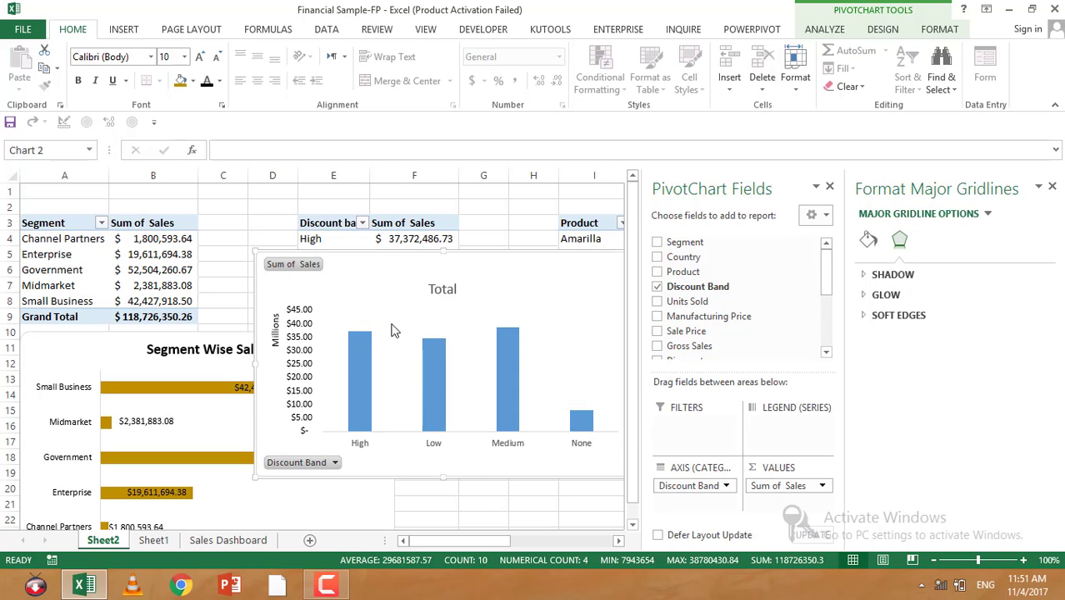
{"action": "left_click", "coordinate": [283, 265]}
{"action": "right_click", "coordinate": [283, 265]}
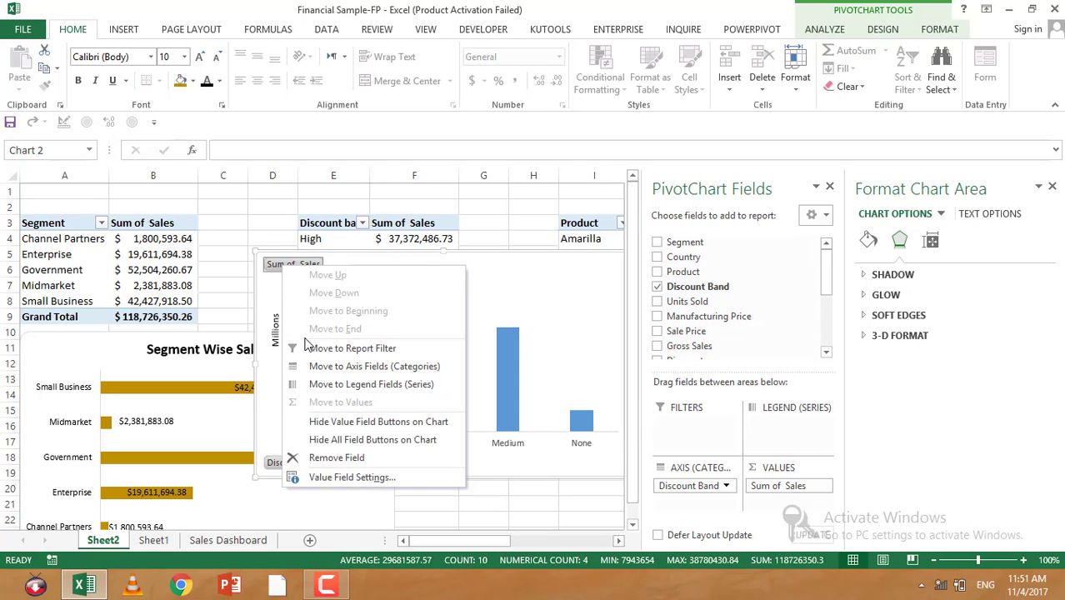
{"action": "left_click", "coordinate": [348, 444]}
Step: Rename the chart title to Discount Band Wise Sales
{"action": "left_click", "coordinate": [442, 267]}
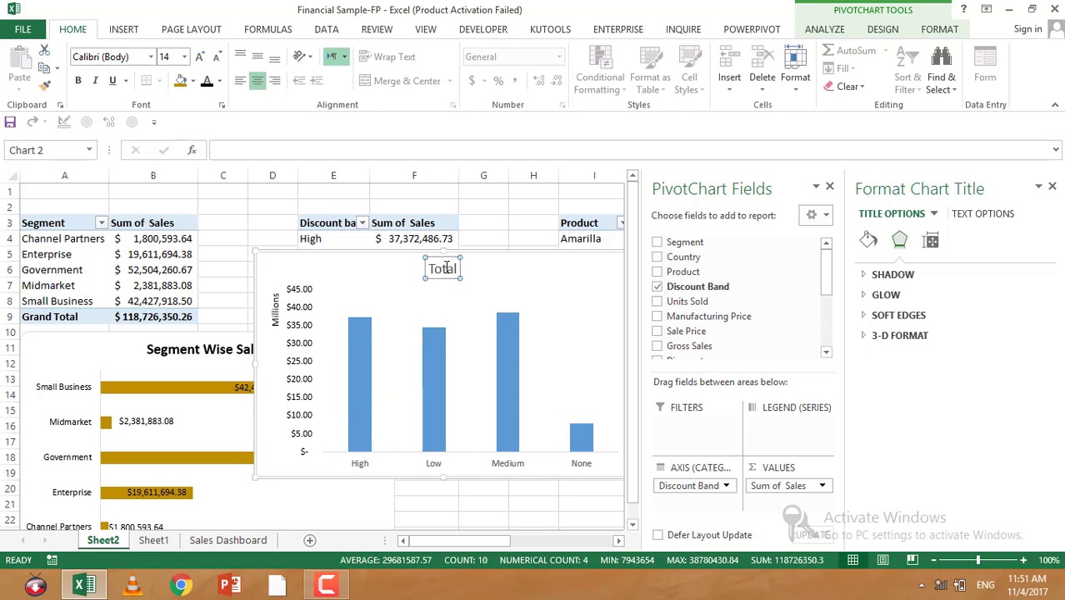
{"action": "double_click", "coordinate": [446, 266]}
{"action": "type", "text": "Di"}
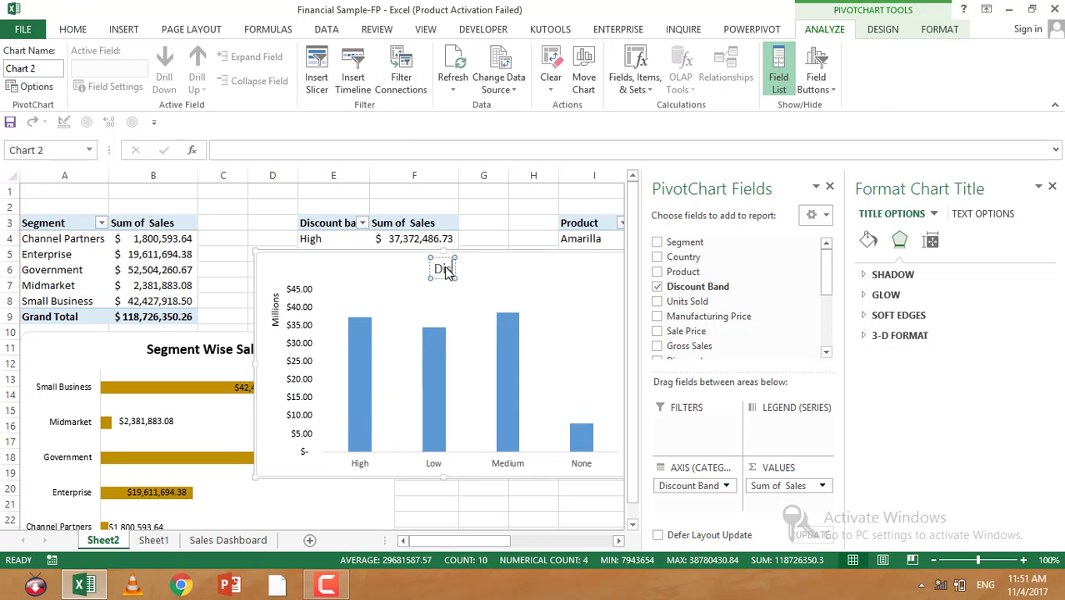
{"action": "type", "text": "scount"}
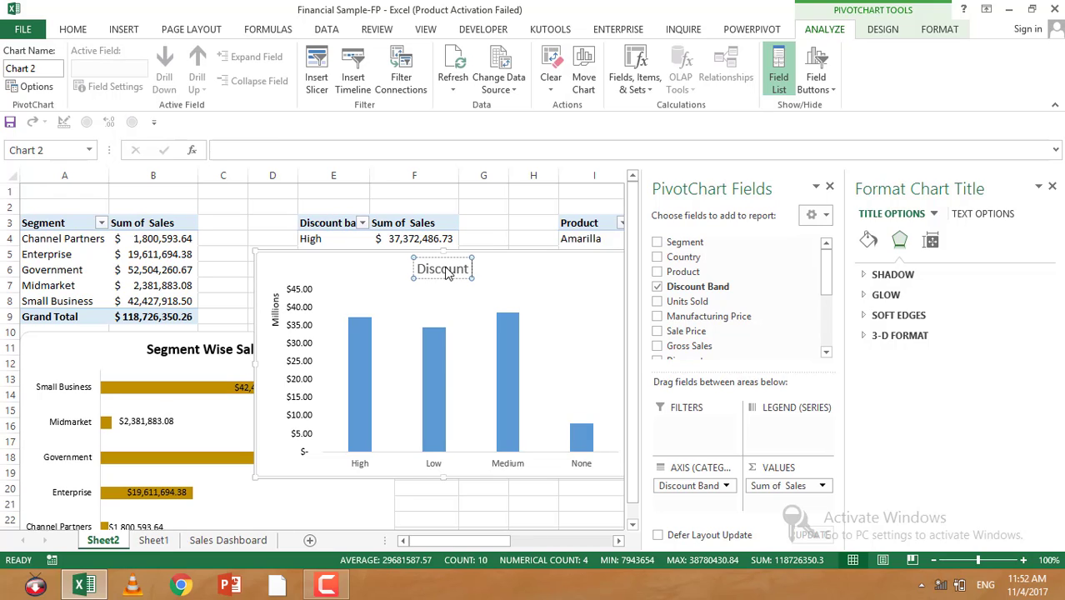
{"action": "type", "text": " Band Wise"}
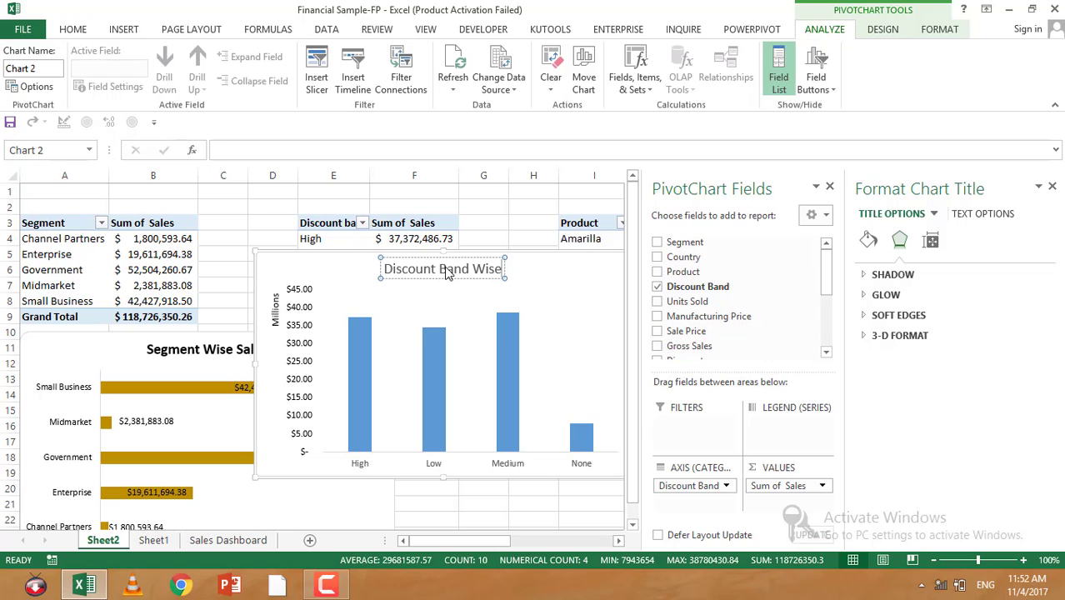
{"action": "type", "text": " Sales"}
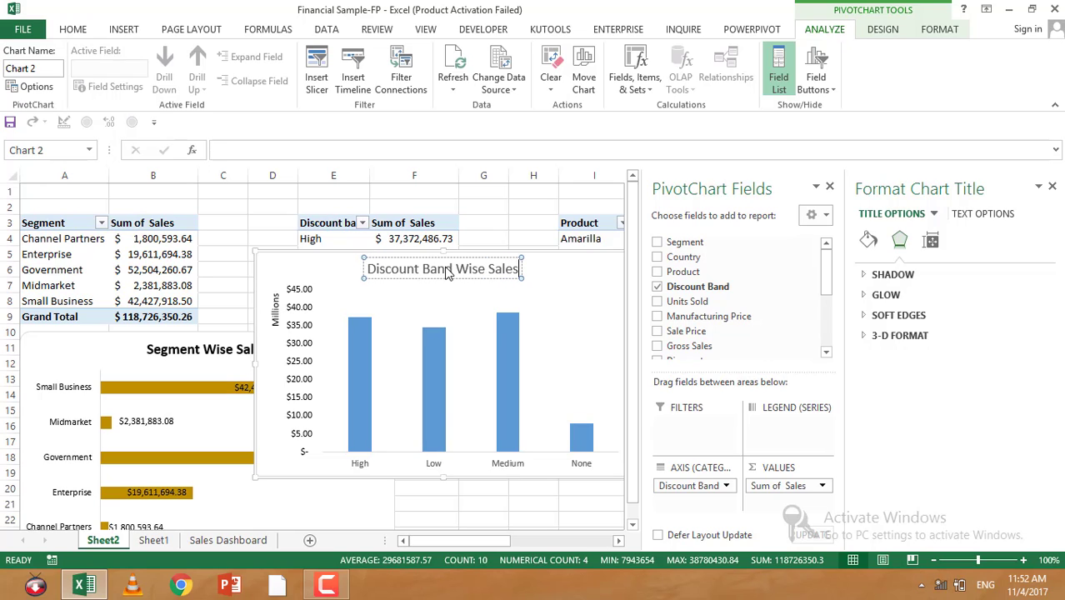
Step: Make the chart title bold
{"action": "left_click", "coordinate": [70, 30]}
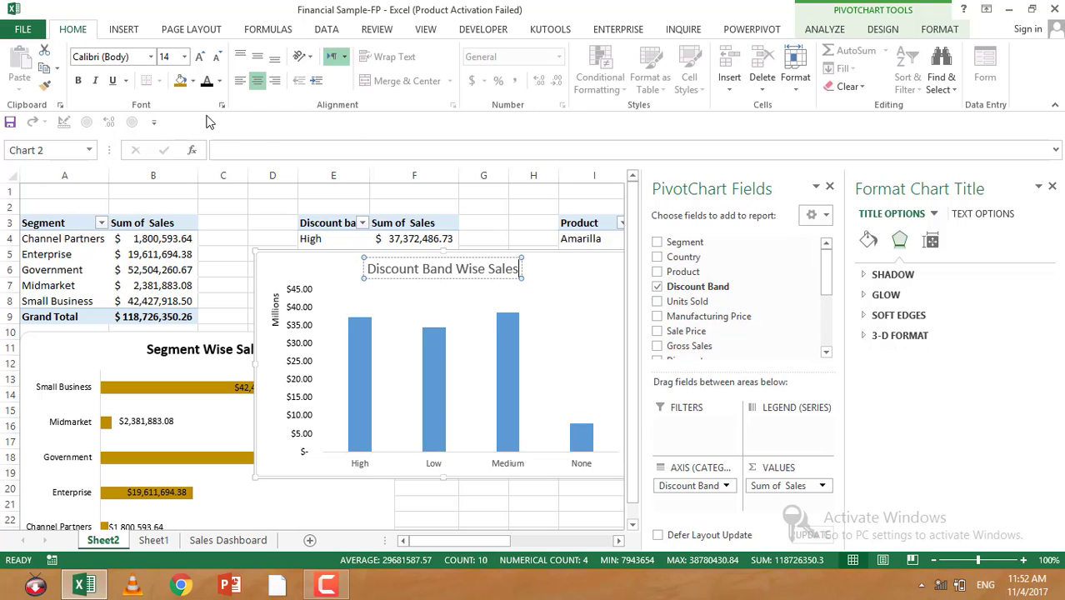
{"action": "key", "text": "ctrl+a"}
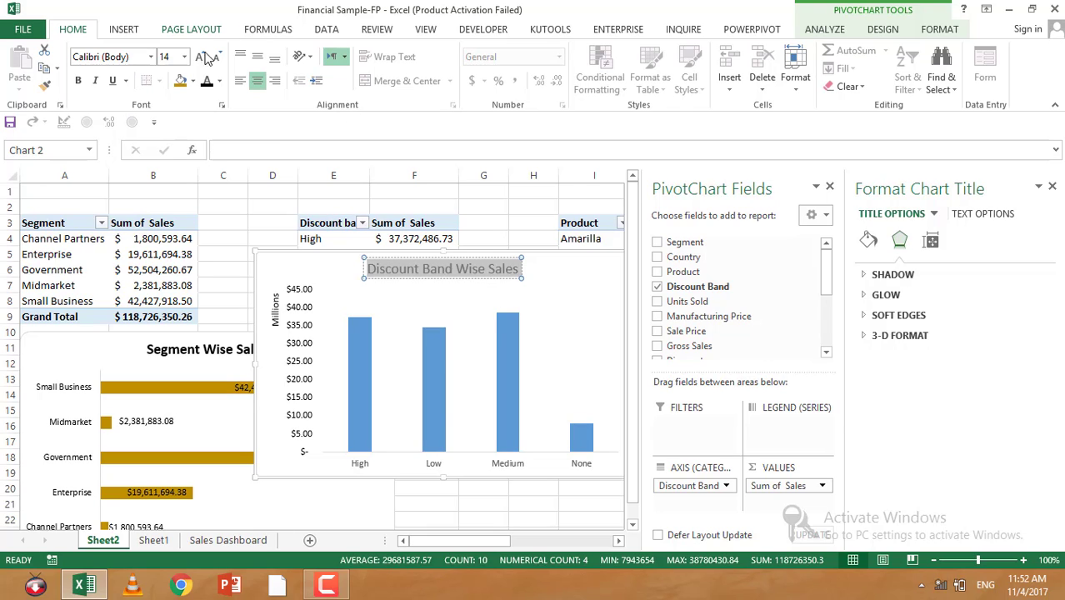
{"action": "left_click", "coordinate": [78, 80]}
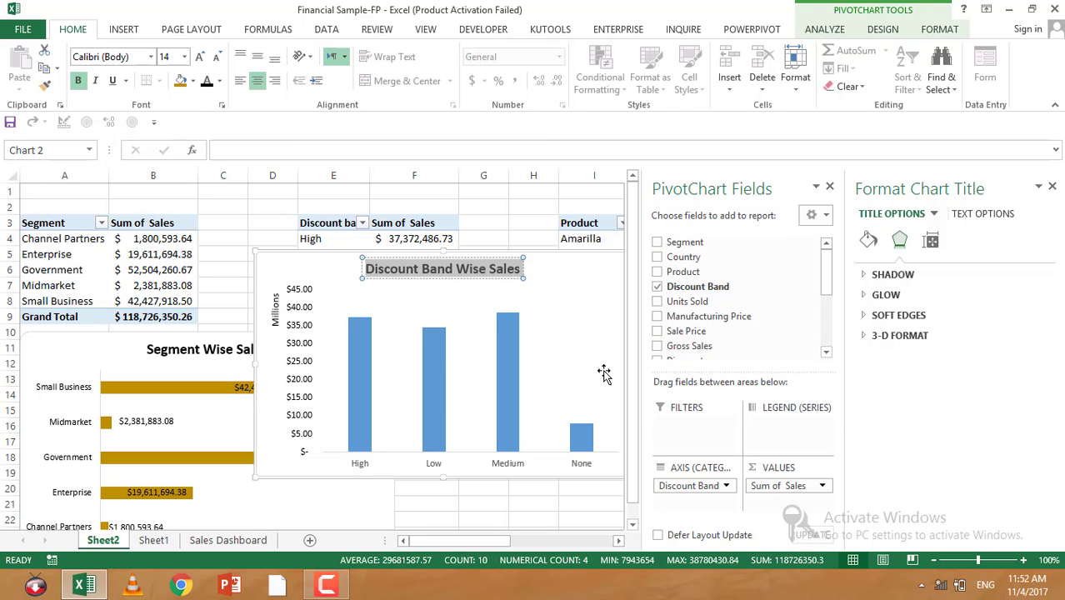
Step: Close the formatting pane and bold the category axis labels
{"action": "left_click", "coordinate": [1052, 187]}
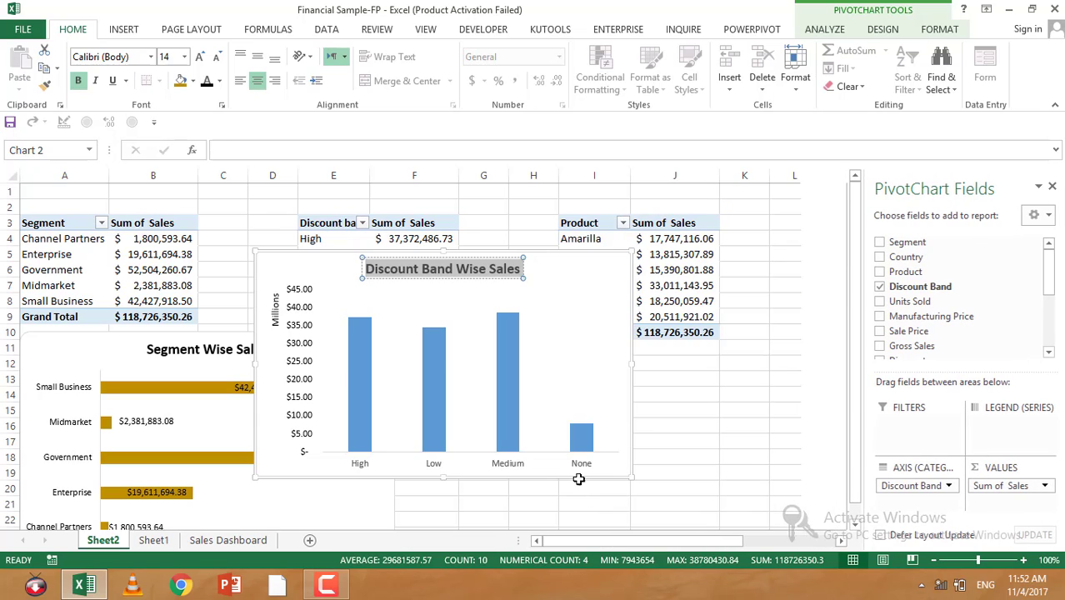
{"action": "left_click", "coordinate": [582, 465]}
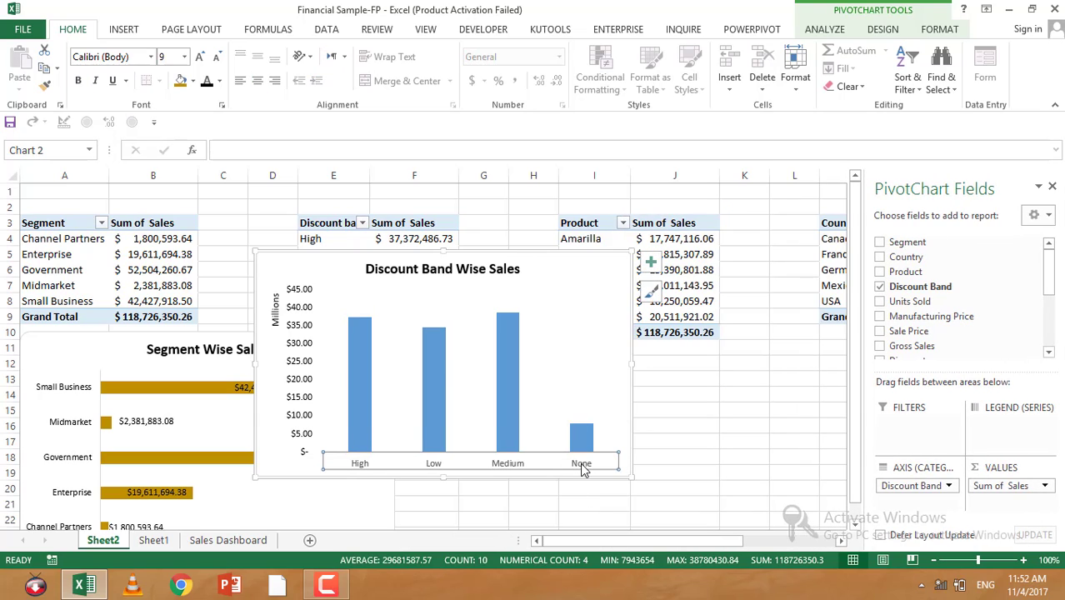
{"action": "key", "text": "ctrl+b"}
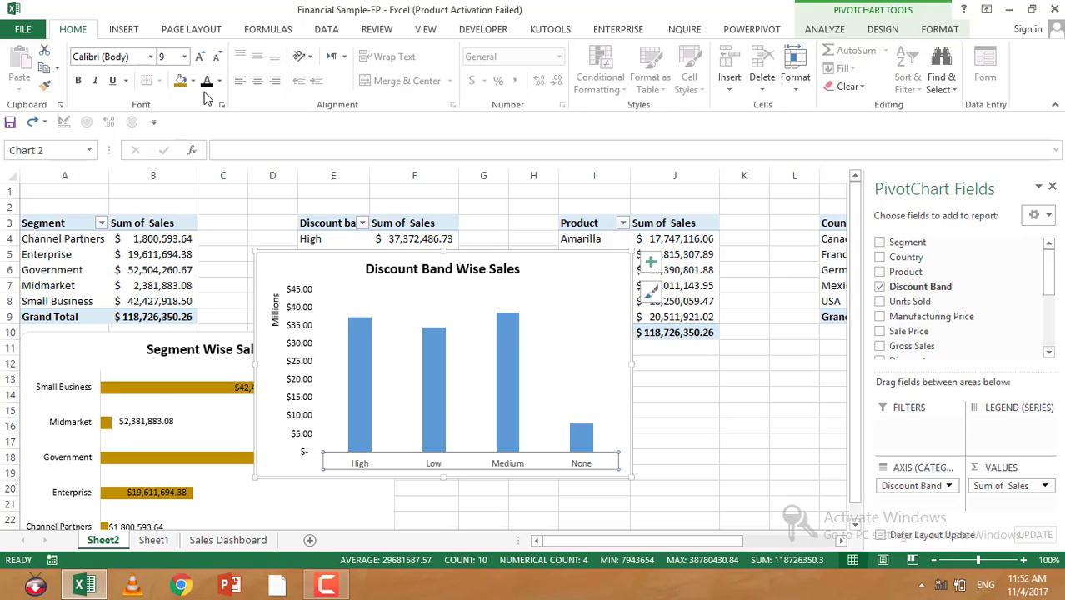
Step: Add data labels to the discount band chart's columns
{"action": "left_click", "coordinate": [493, 518]}
{"action": "left_click", "coordinate": [433, 464]}
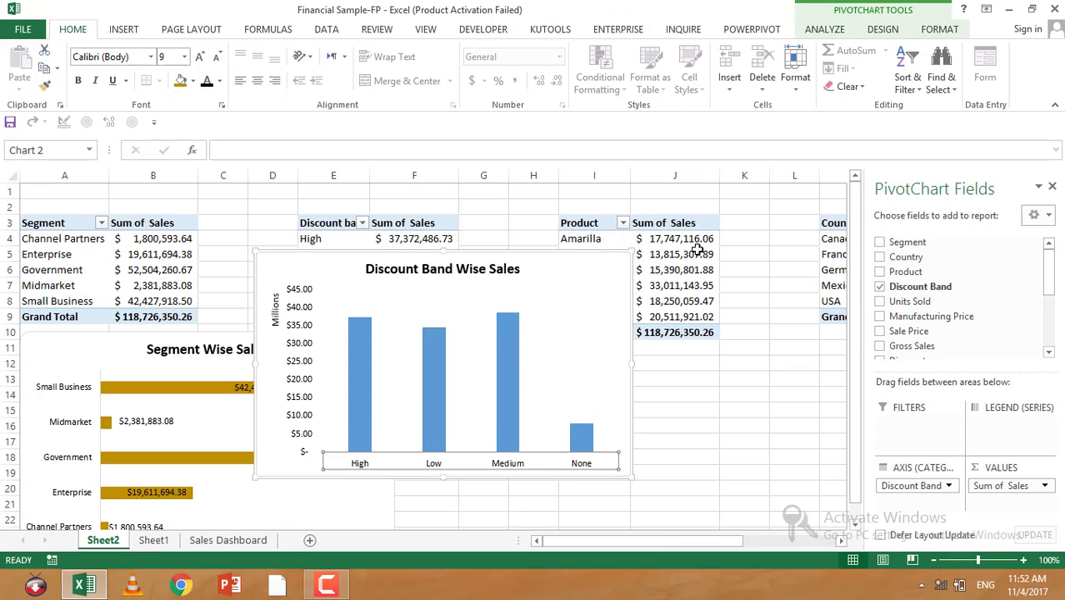
{"action": "left_click", "coordinate": [650, 263]}
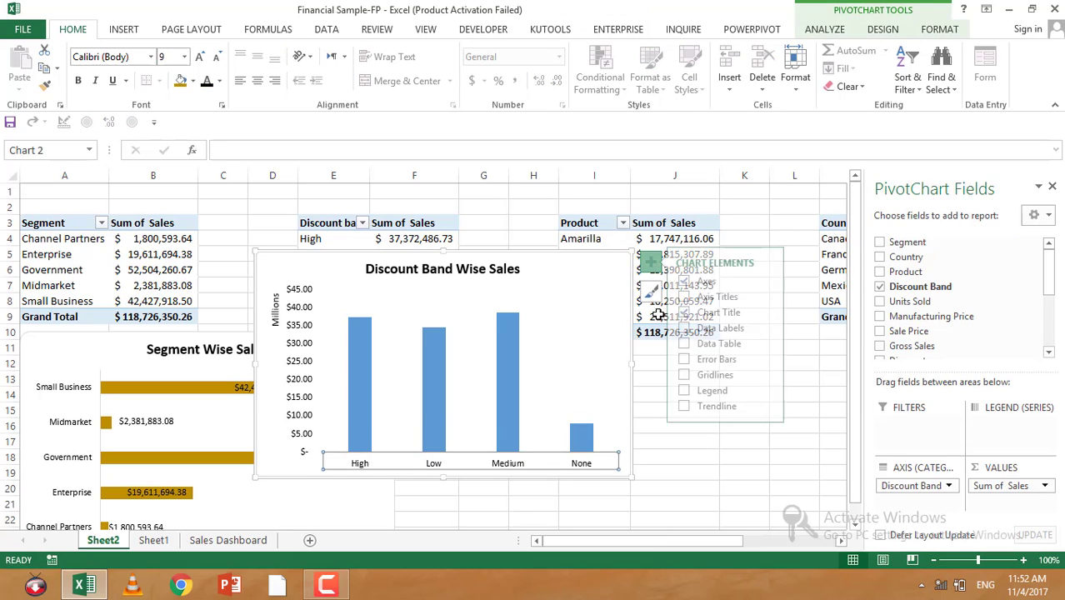
{"action": "left_click", "coordinate": [690, 330]}
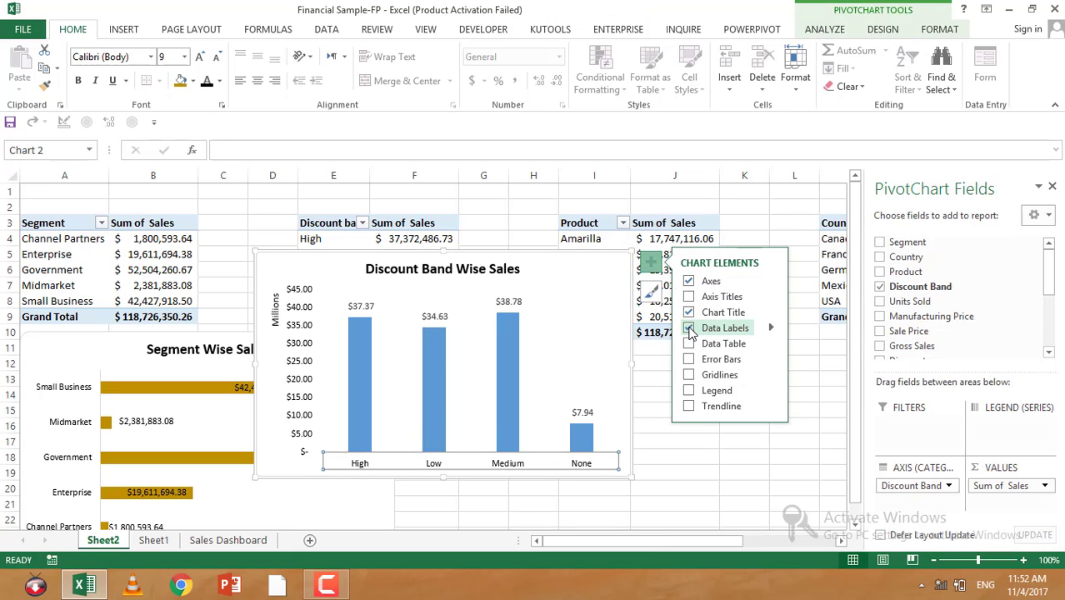
Step: Fill the chart's columns with dark red
{"action": "left_click", "coordinate": [574, 415]}
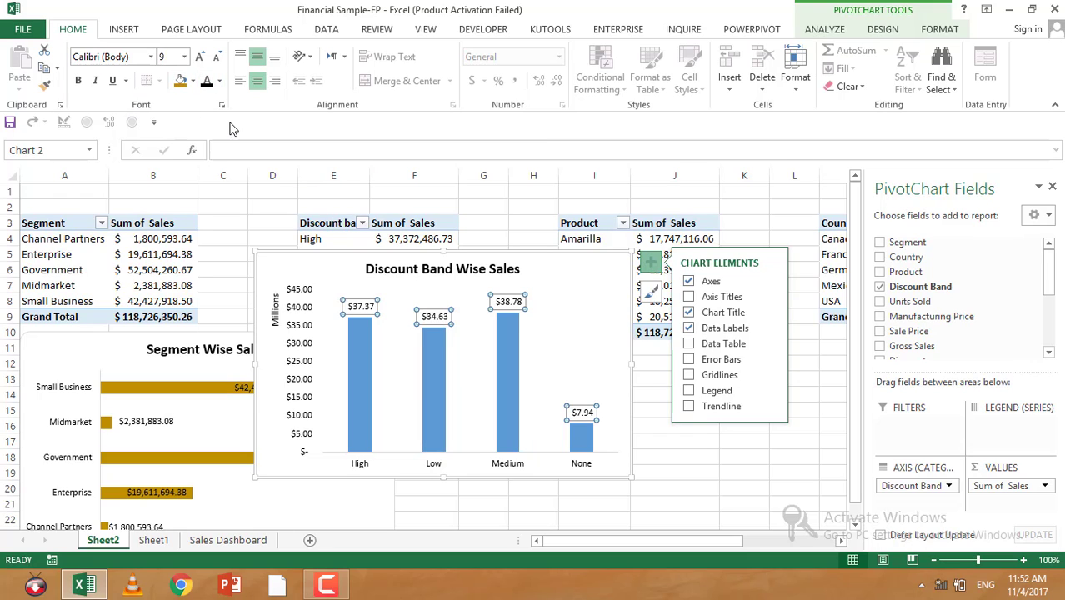
{"action": "left_click", "coordinate": [501, 395]}
{"action": "left_click", "coordinate": [193, 81]}
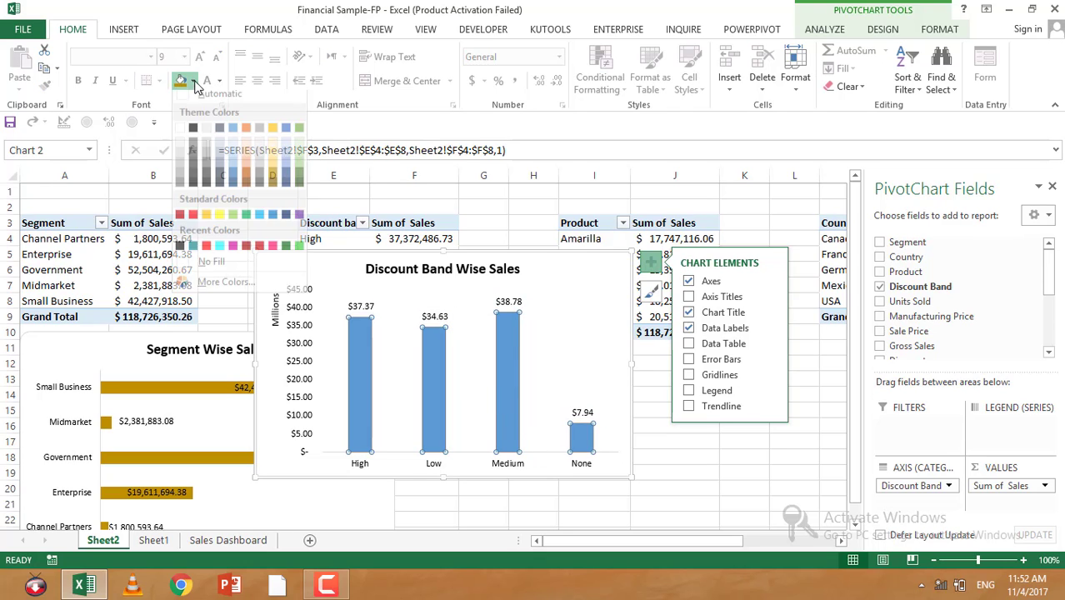
{"action": "left_click", "coordinate": [256, 254]}
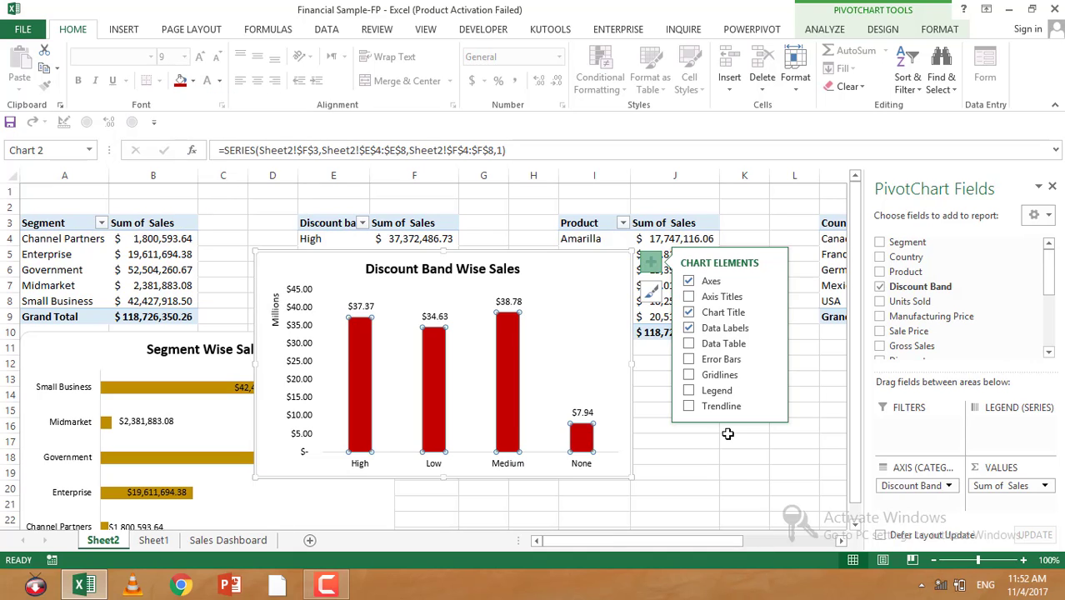
Step: Give the discount band chart area rounded corners
{"action": "left_click", "coordinate": [650, 423]}
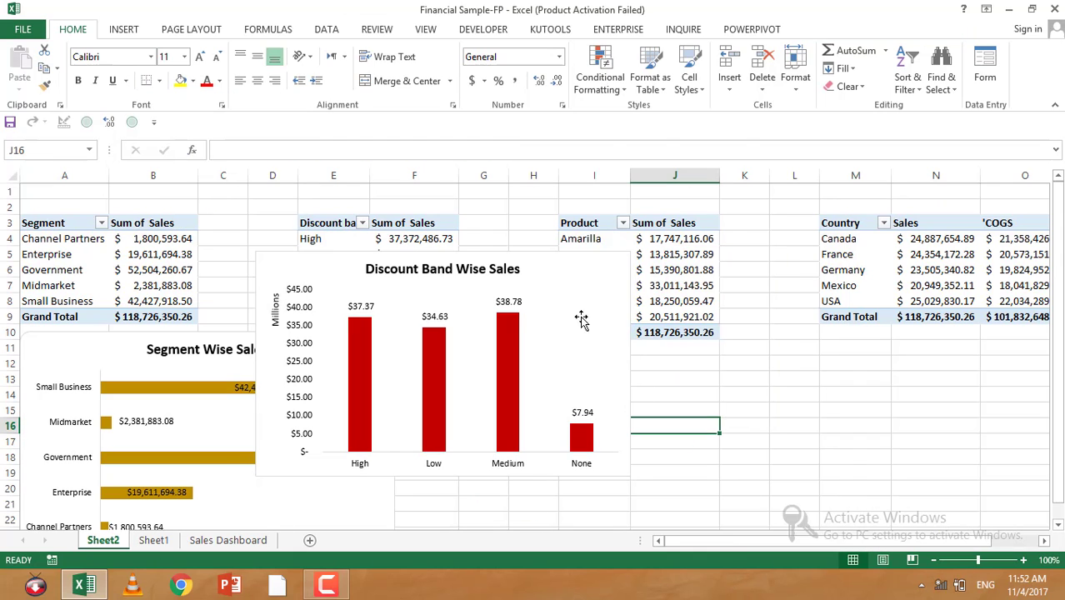
{"action": "right_click", "coordinate": [584, 317]}
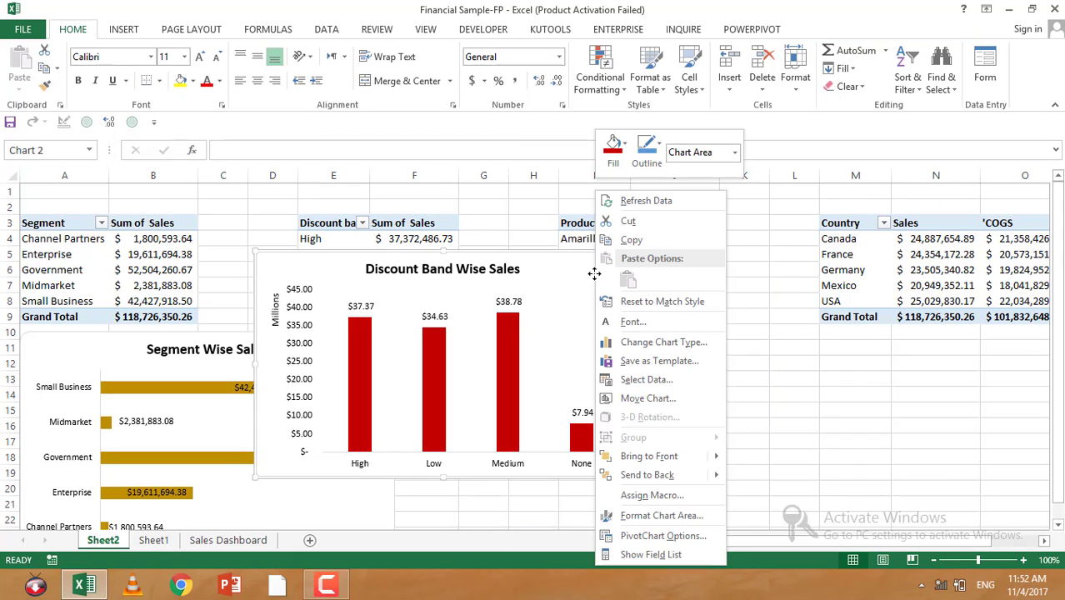
{"action": "left_click", "coordinate": [658, 516]}
{"action": "scroll", "coordinate": [858, 323], "scroll_direction": "down", "scroll_amount": 3}
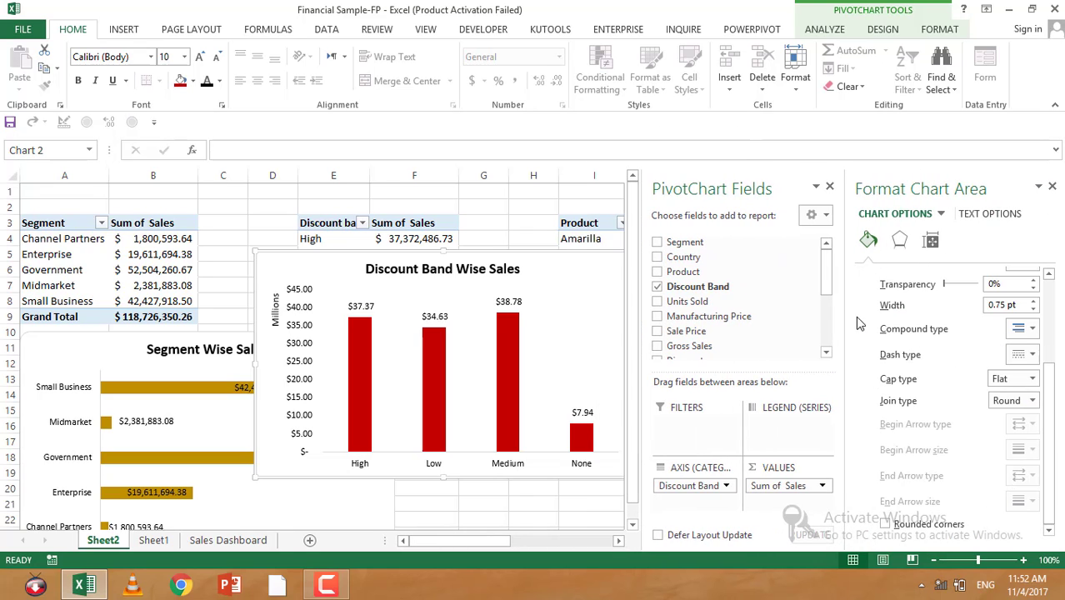
{"action": "scroll", "coordinate": [869, 268], "scroll_direction": "down", "scroll_amount": 4}
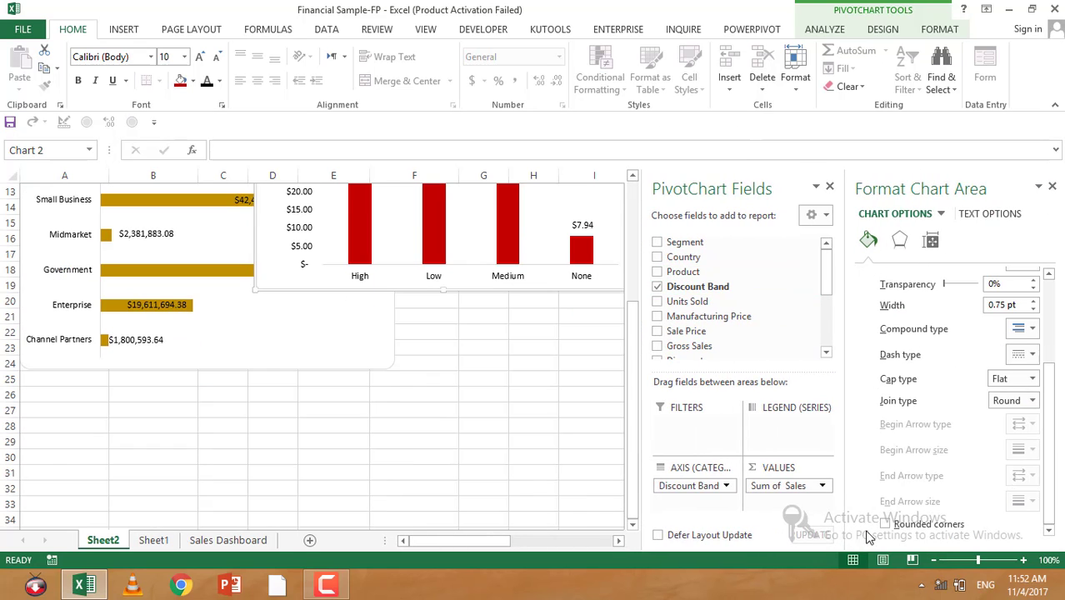
{"action": "left_click", "coordinate": [586, 426]}
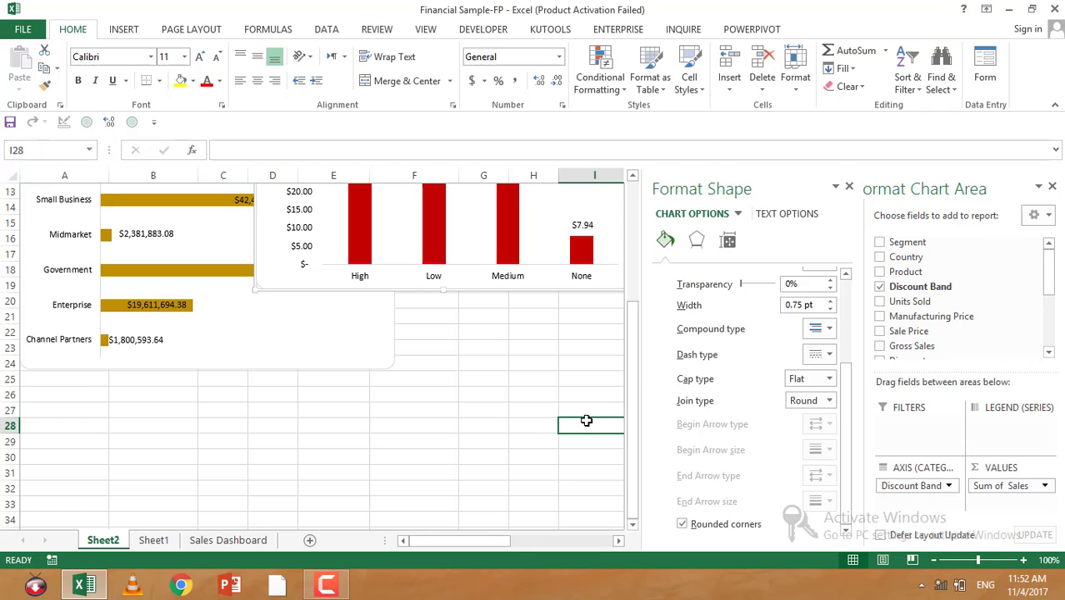
Step: Move the Discount Band Wise Sales chart beside the Segment Wise Sales chart below the PivotTables
{"action": "left_click", "coordinate": [1052, 188]}
{"action": "scroll", "coordinate": [220, 306], "scroll_direction": "up", "scroll_amount": 4}
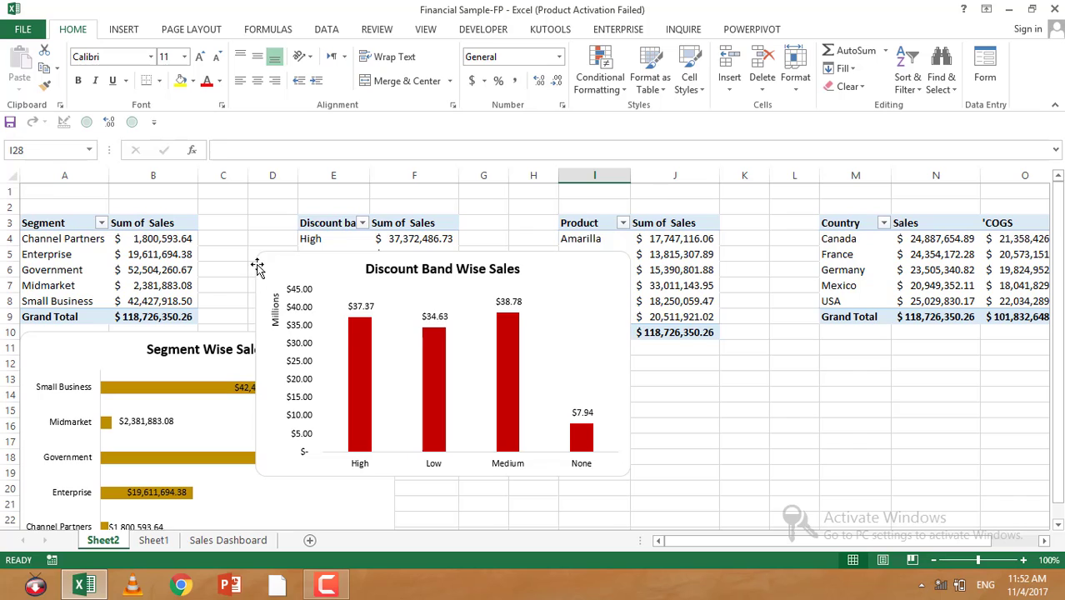
{"action": "left_click_drag", "start_coordinate": [258, 267], "coordinate": [410, 348]}
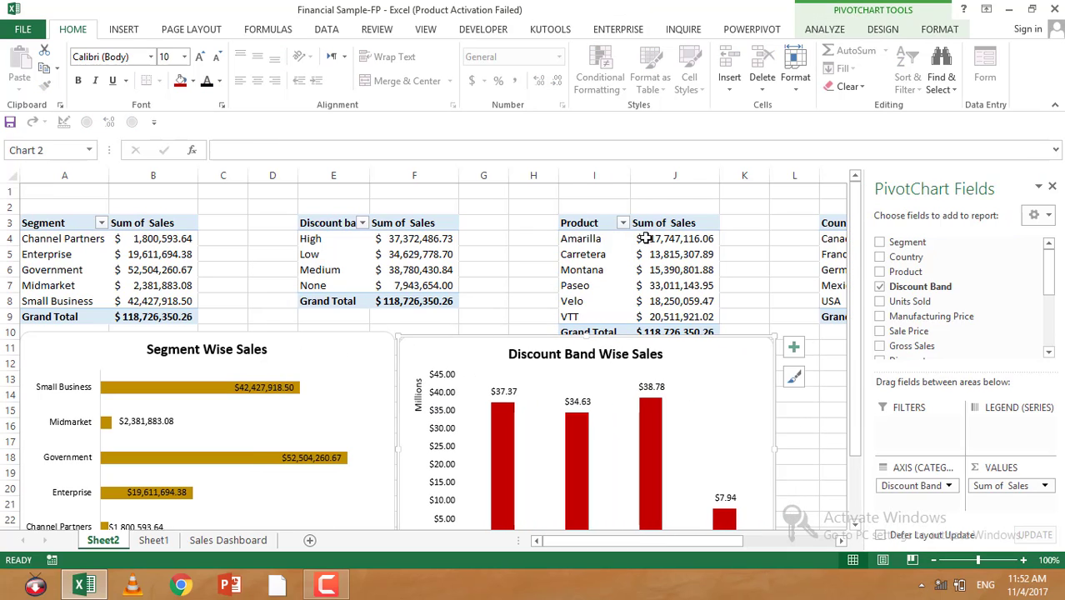
Step: Insert a doughnut PivotChart from the Product PivotTable
{"action": "left_click", "coordinate": [579, 224]}
{"action": "left_click_drag", "start_coordinate": [586, 239], "coordinate": [676, 319]}
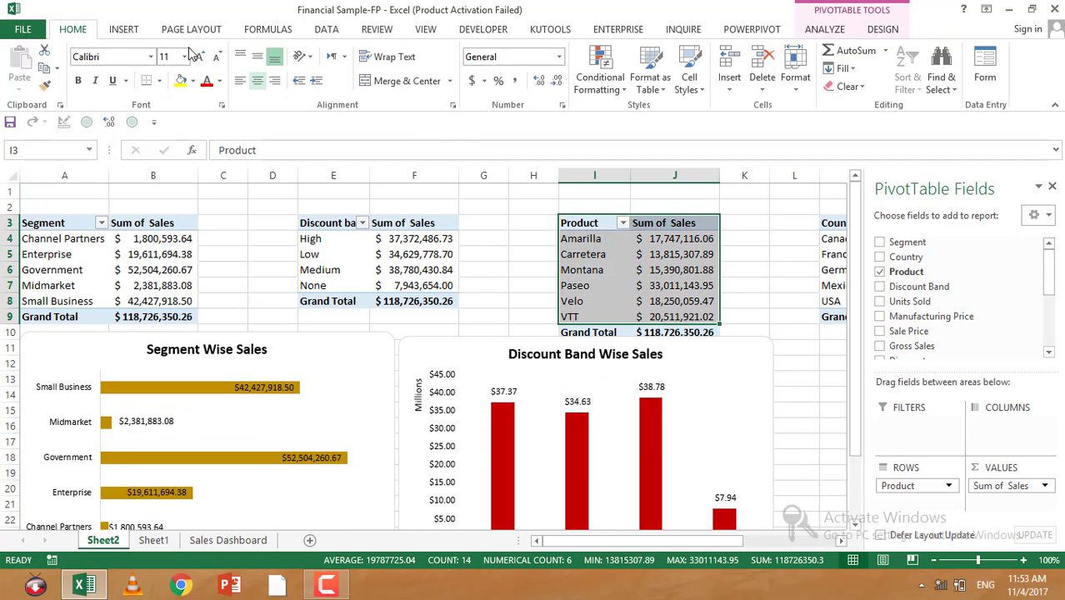
{"action": "left_click", "coordinate": [123, 30]}
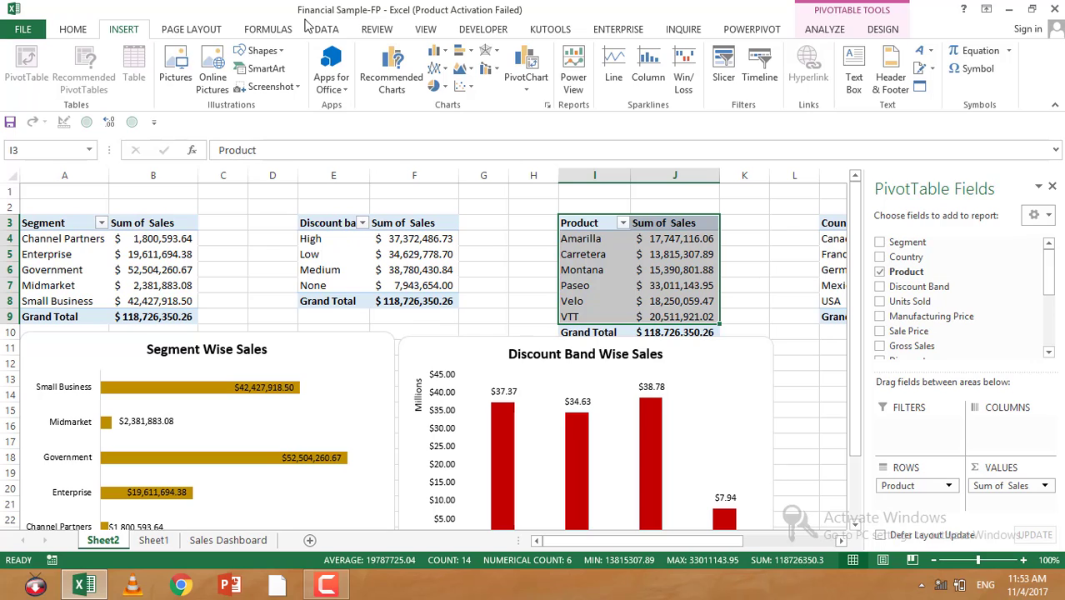
{"action": "left_click", "coordinate": [435, 86]}
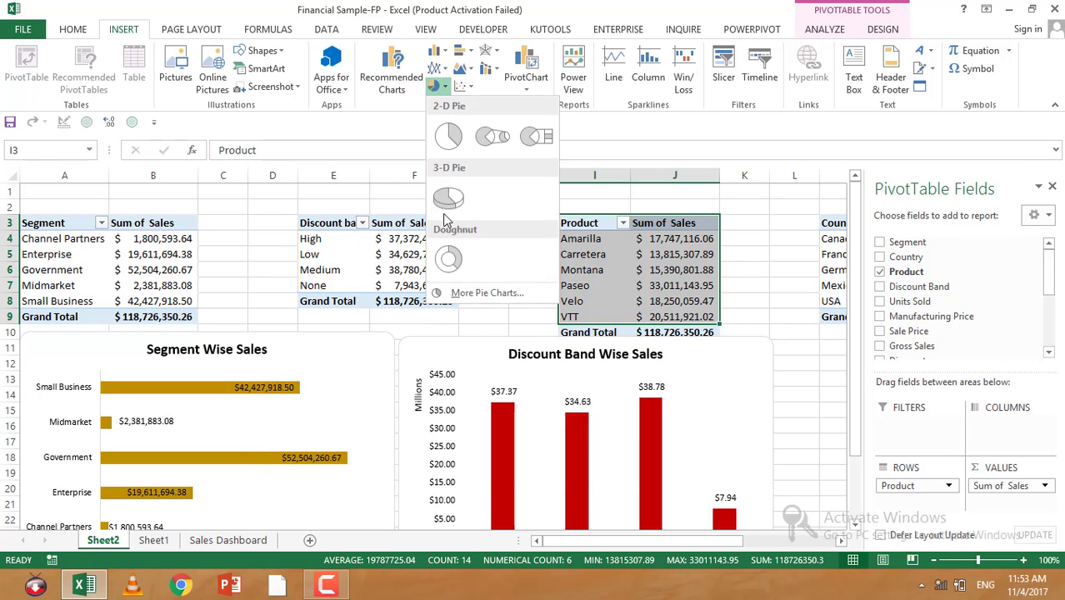
{"action": "left_click", "coordinate": [447, 260]}
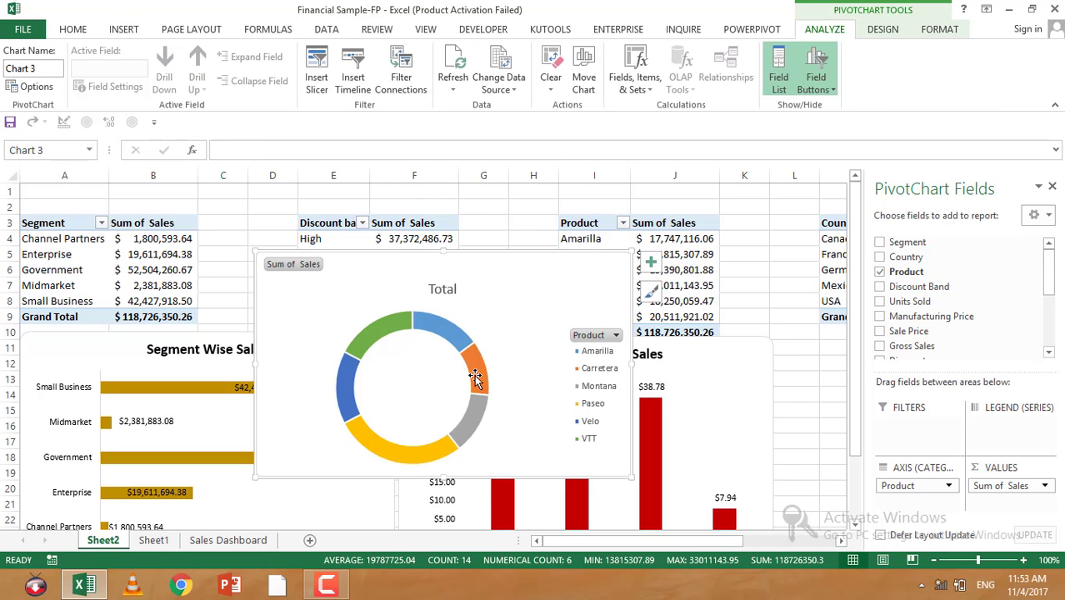
Step: Set the doughnut's hole size to 65%
{"action": "right_click", "coordinate": [431, 332]}
{"action": "left_click", "coordinate": [500, 513]}
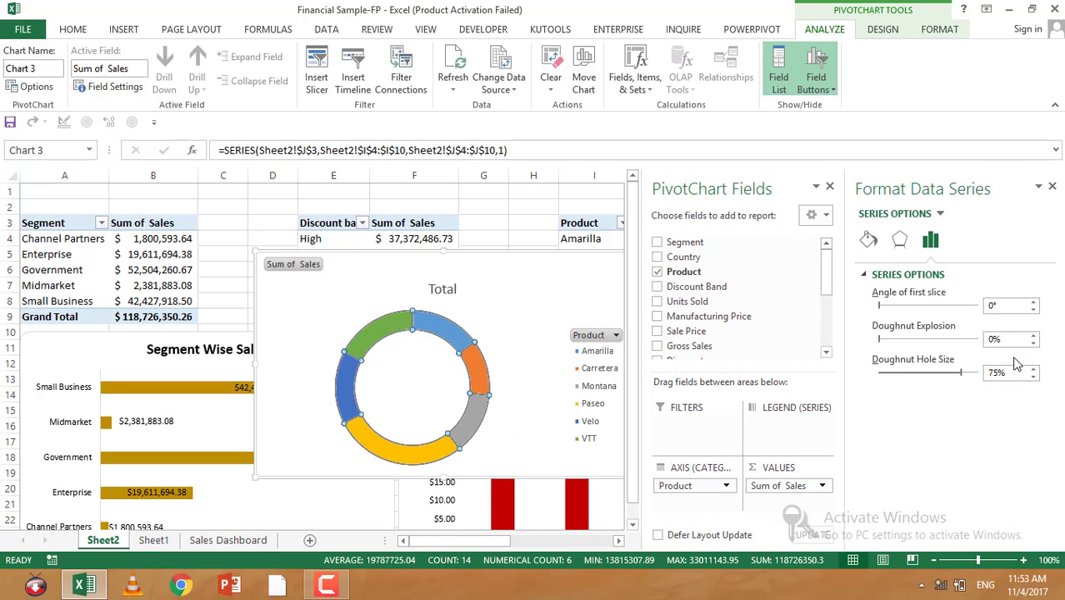
{"action": "left_click", "coordinate": [948, 377]}
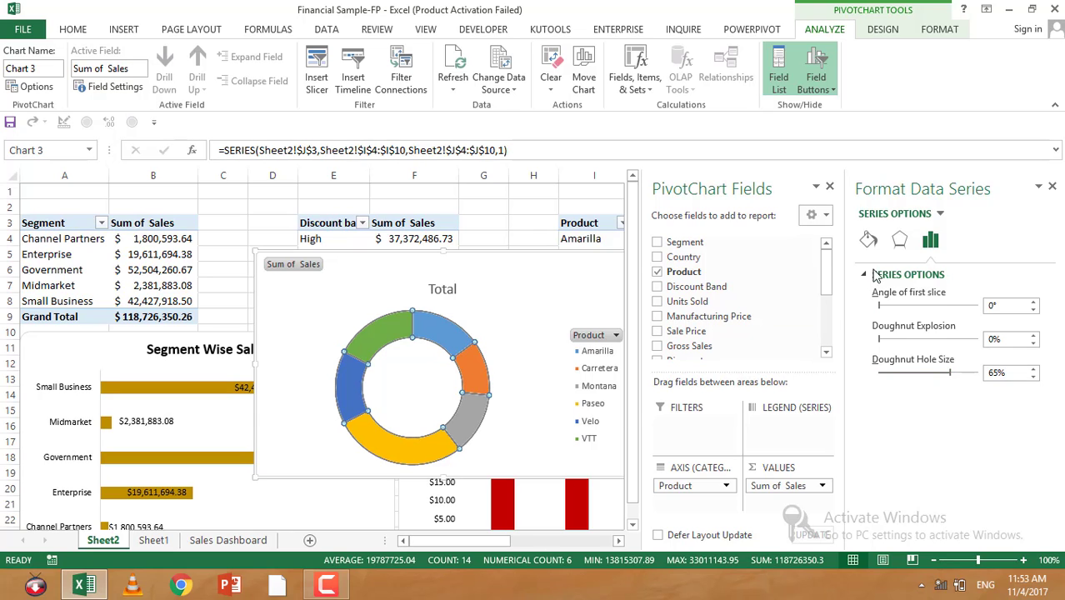
{"action": "left_click", "coordinate": [1052, 187]}
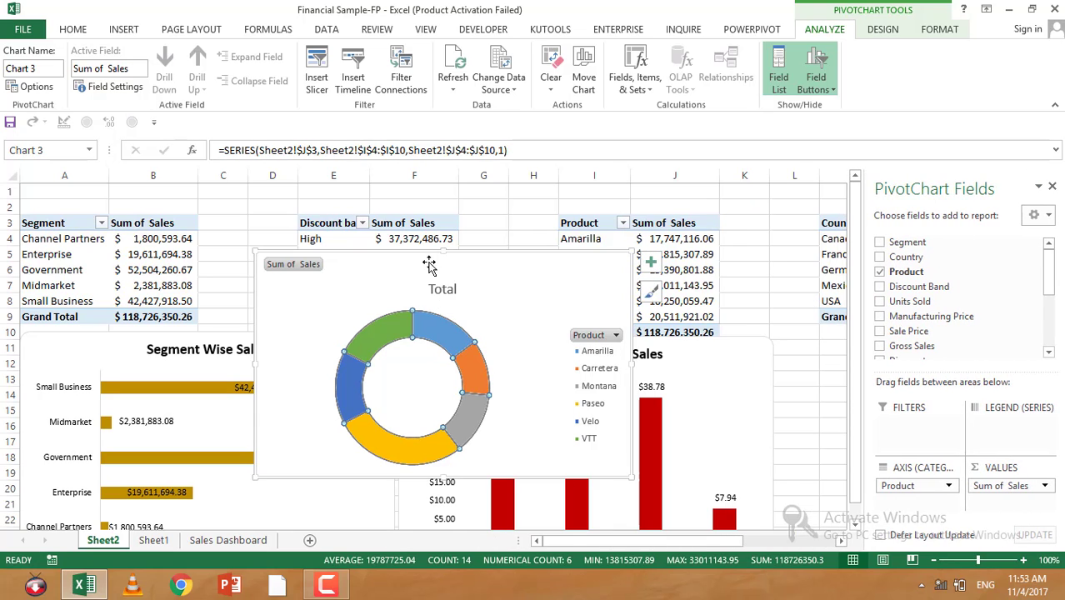
Step: Hide all field buttons on the doughnut chart and make the legend text bold
{"action": "right_click", "coordinate": [280, 275]}
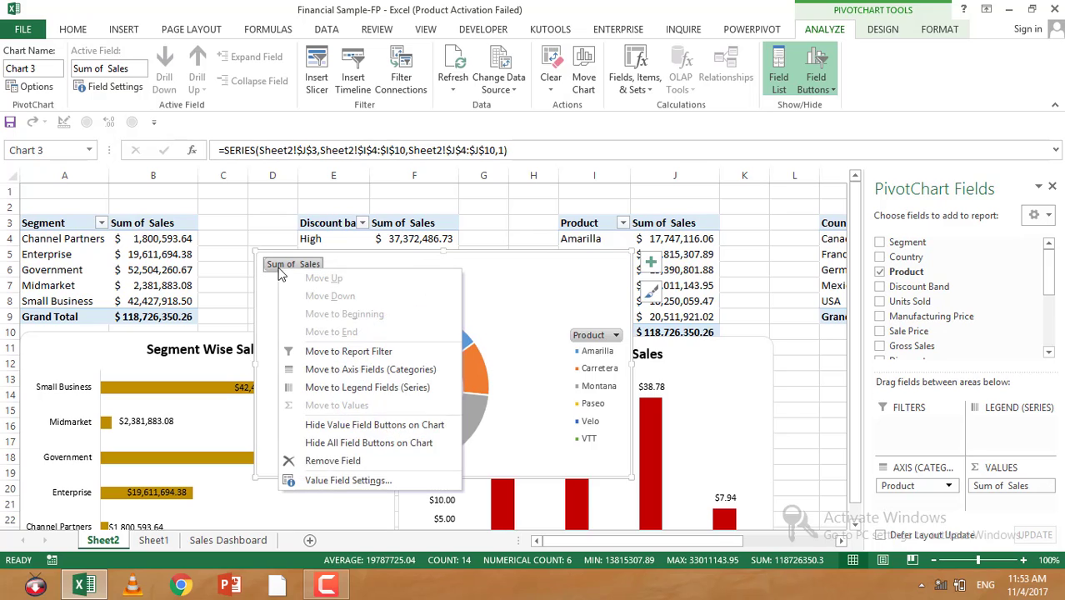
{"action": "left_click", "coordinate": [329, 443]}
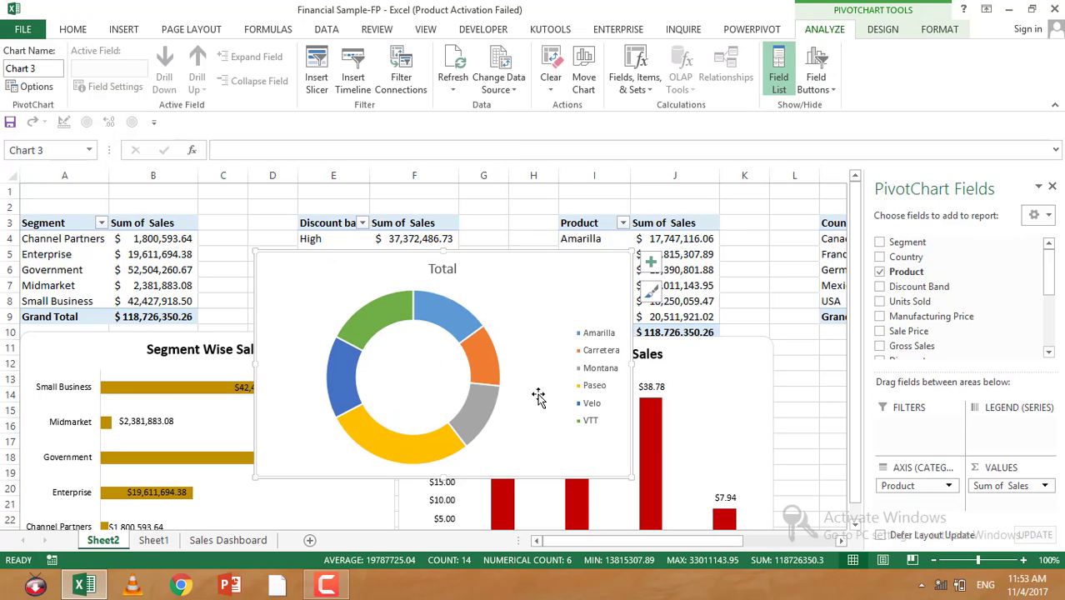
{"action": "left_click", "coordinate": [609, 373]}
{"action": "left_click", "coordinate": [77, 32]}
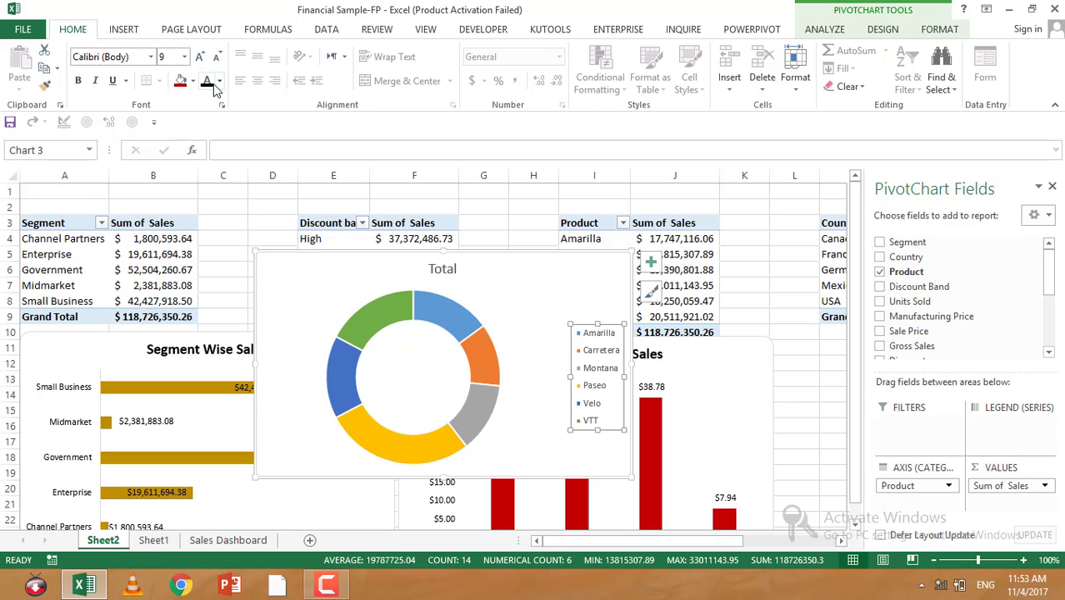
{"action": "left_click", "coordinate": [78, 80]}
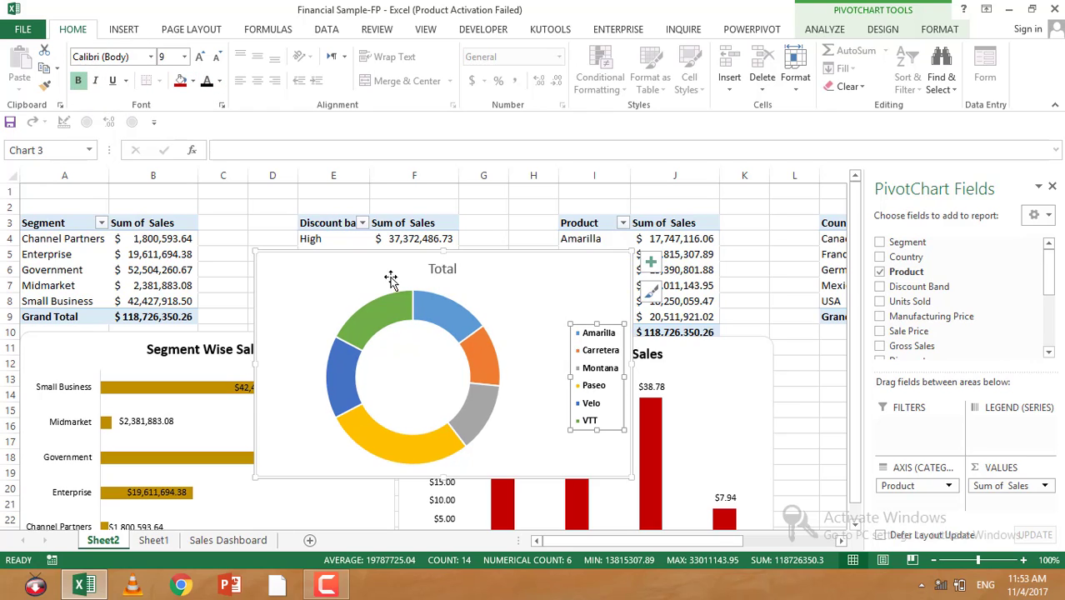
{"action": "left_click", "coordinate": [651, 261]}
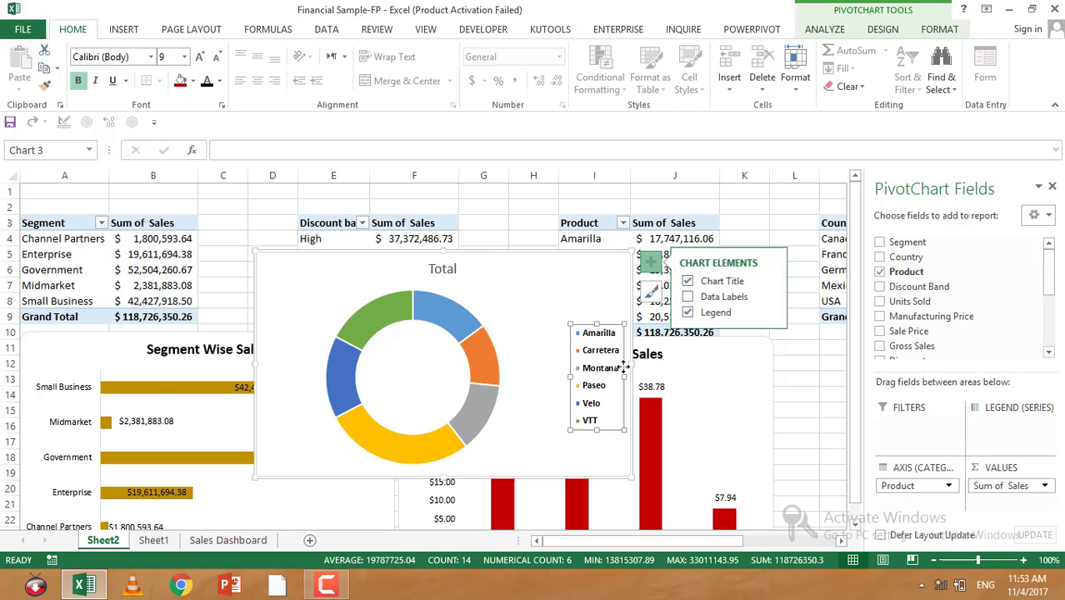
{"action": "left_click", "coordinate": [689, 296]}
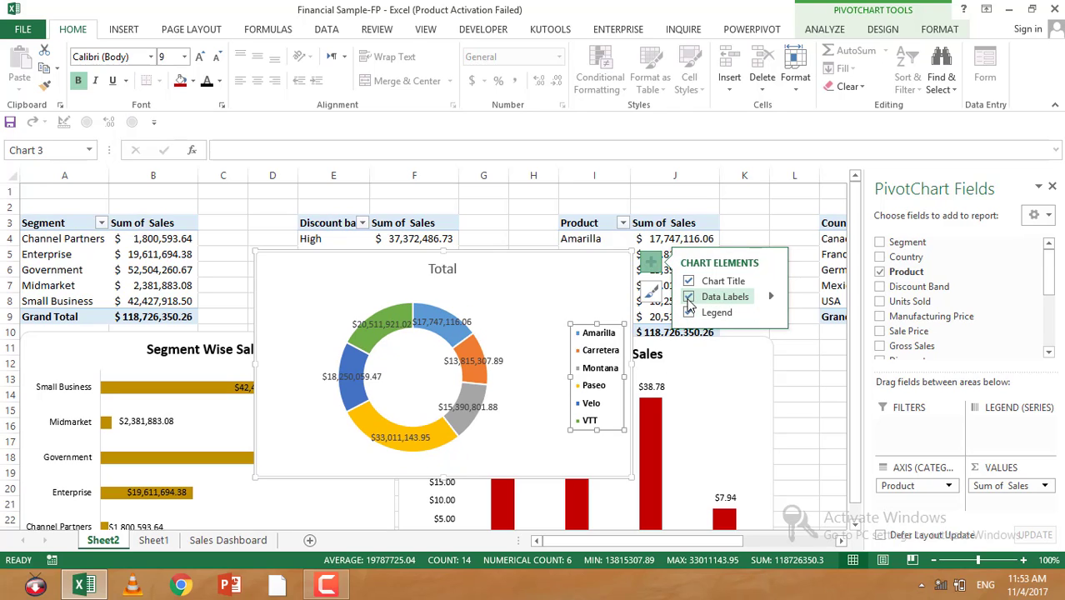
{"action": "left_click", "coordinate": [393, 322]}
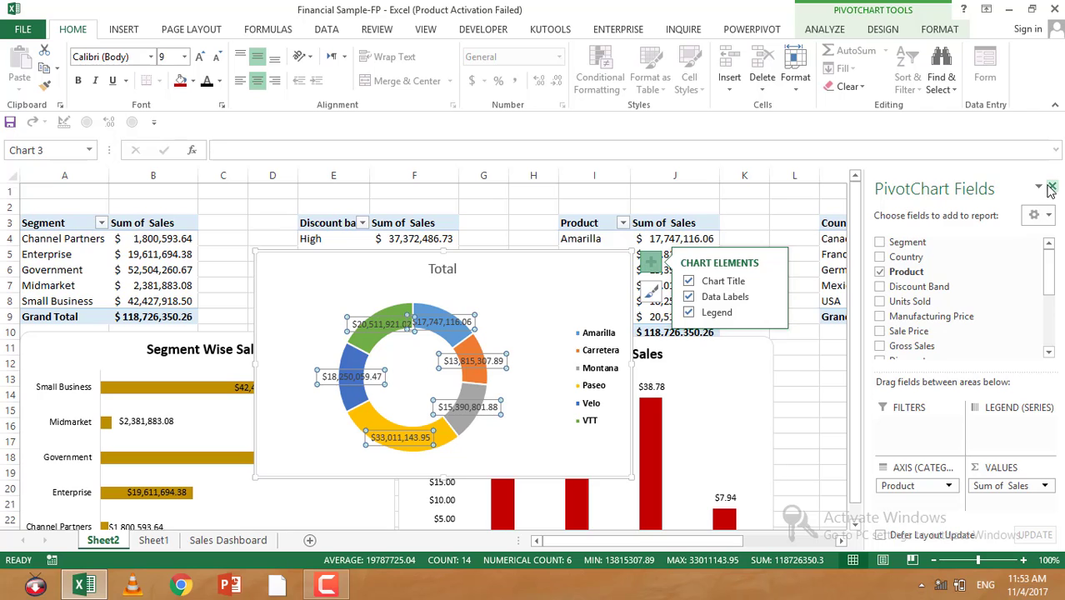
{"action": "left_click", "coordinate": [1051, 187]}
{"action": "right_click", "coordinate": [385, 325]}
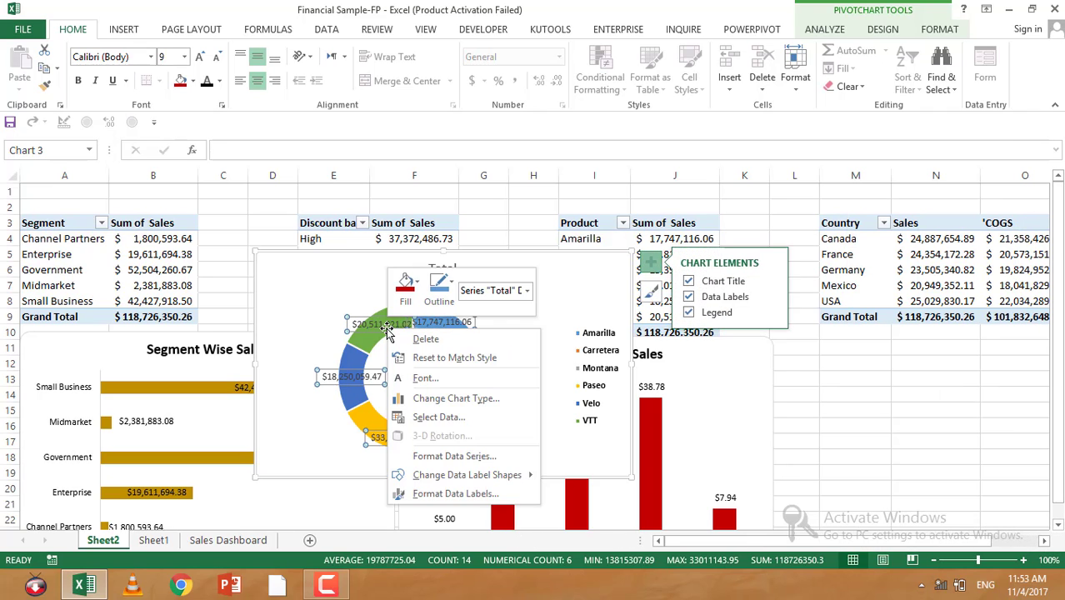
{"action": "left_click", "coordinate": [430, 492]}
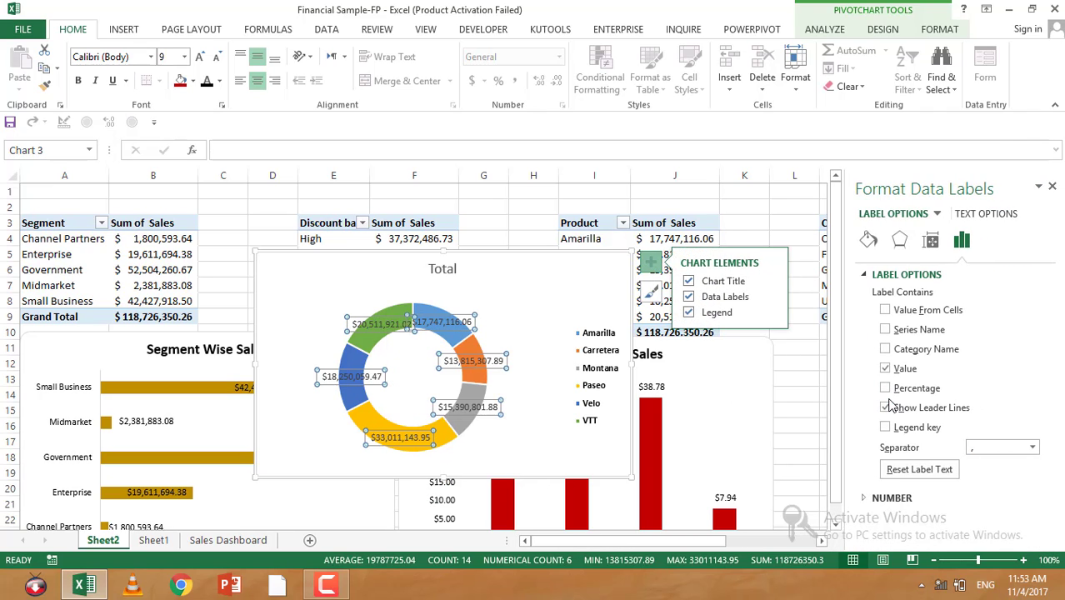
{"action": "left_click", "coordinate": [885, 369]}
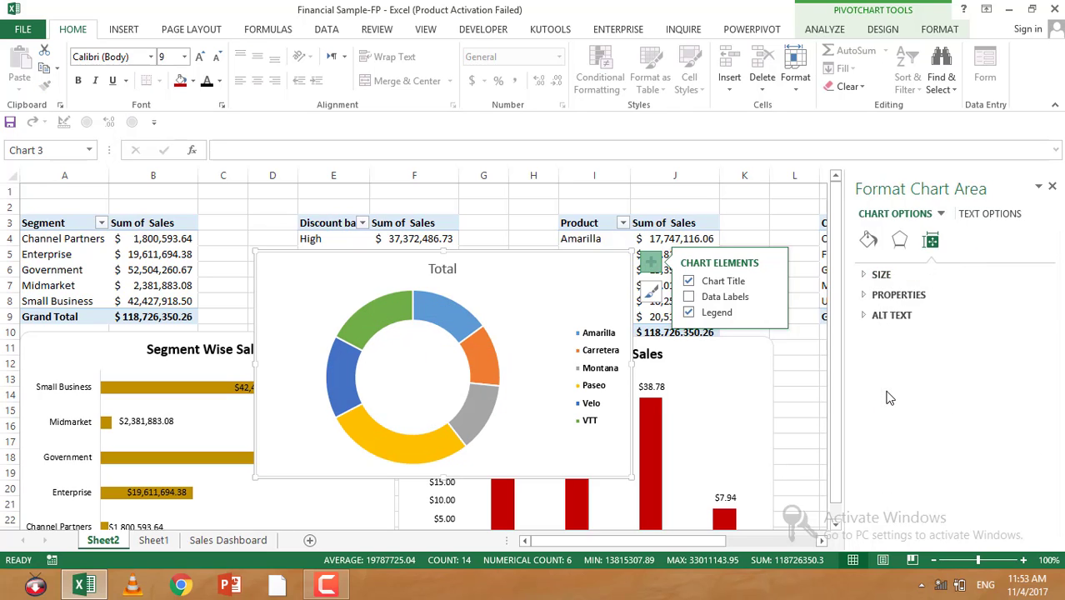
Step: Add data labels to the doughnut showing percentages instead of values
{"action": "left_click", "coordinate": [452, 326]}
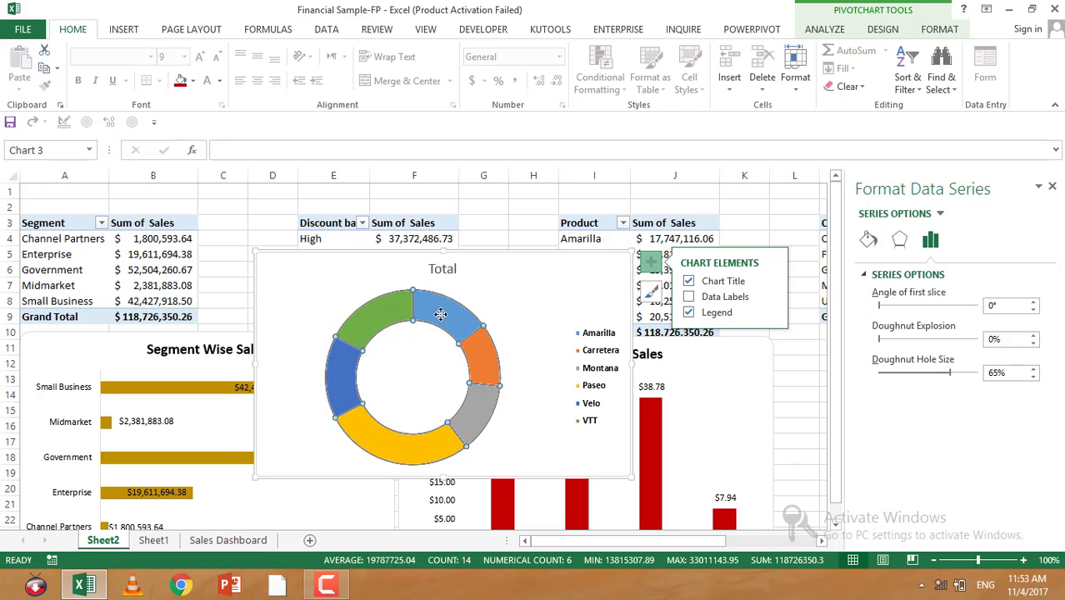
{"action": "left_click", "coordinate": [688, 297]}
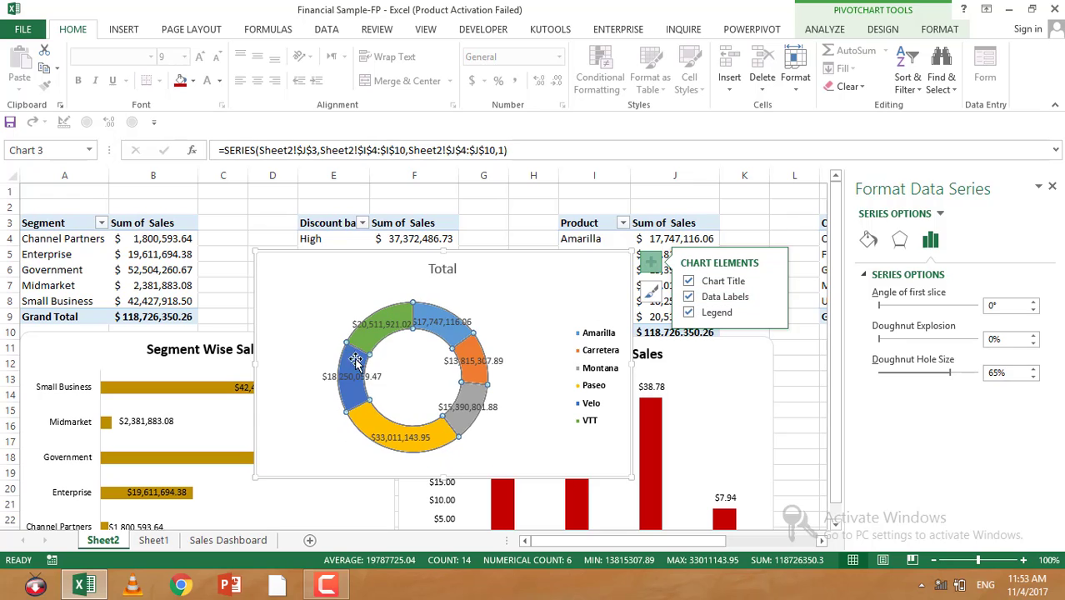
{"action": "left_click", "coordinate": [448, 331]}
{"action": "right_click", "coordinate": [450, 319]}
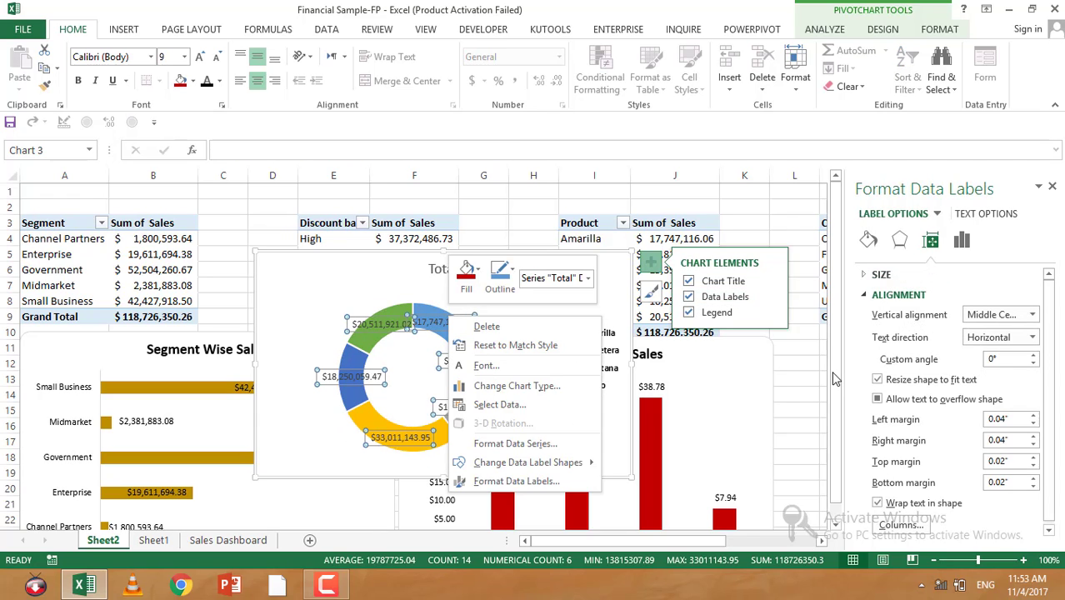
{"action": "left_click", "coordinate": [896, 240]}
{"action": "left_click", "coordinate": [899, 240]}
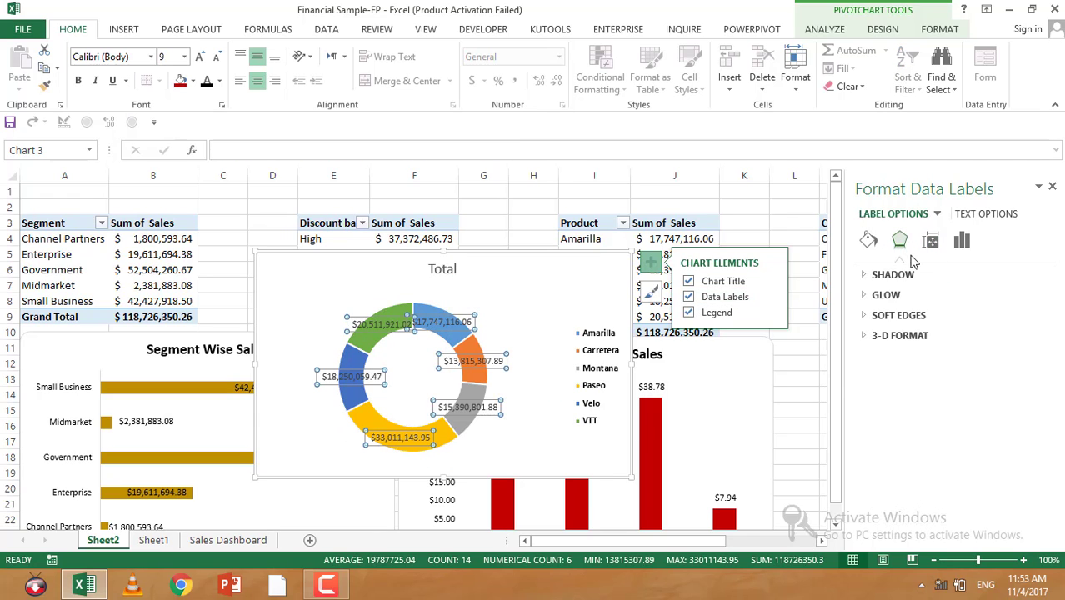
{"action": "left_click", "coordinate": [961, 240]}
{"action": "left_click", "coordinate": [885, 388]}
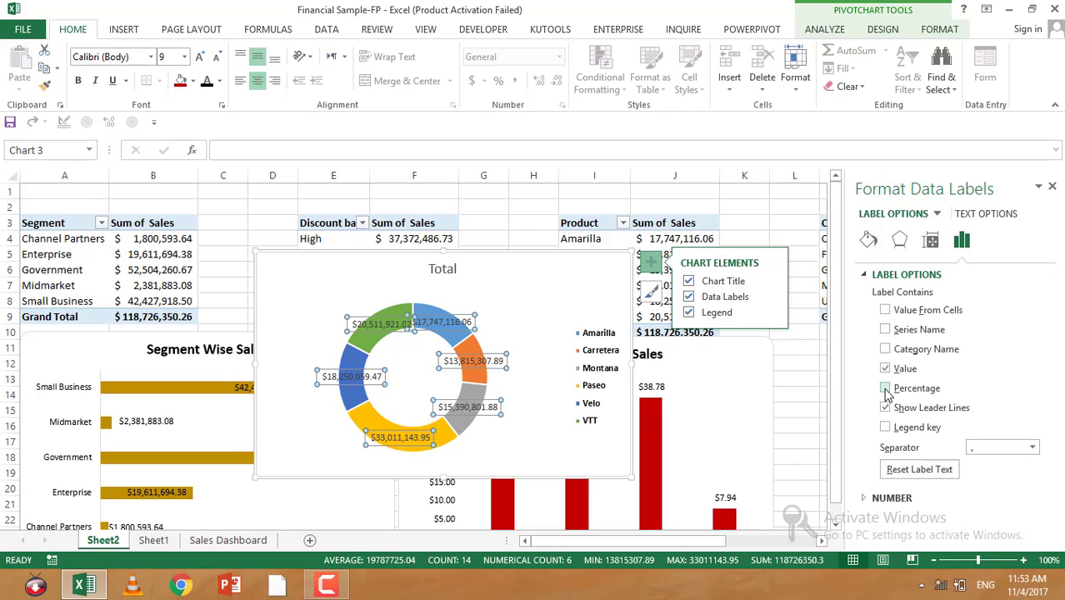
{"action": "left_click", "coordinate": [885, 368]}
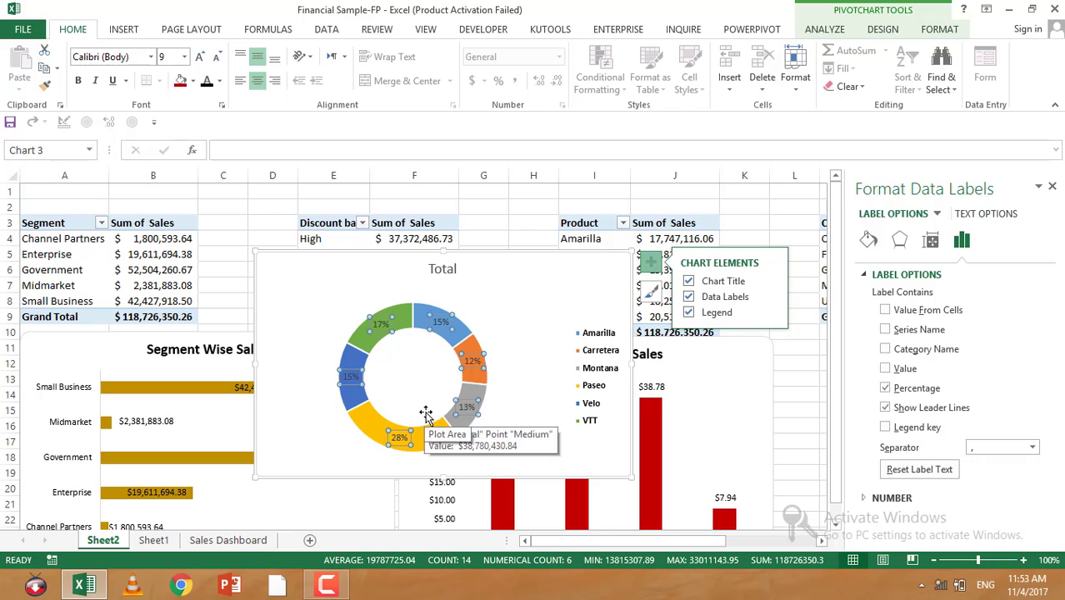
Step: Set the 17% data label's font colour to Automatic
{"action": "left_click", "coordinate": [380, 325]}
{"action": "left_click", "coordinate": [220, 82]}
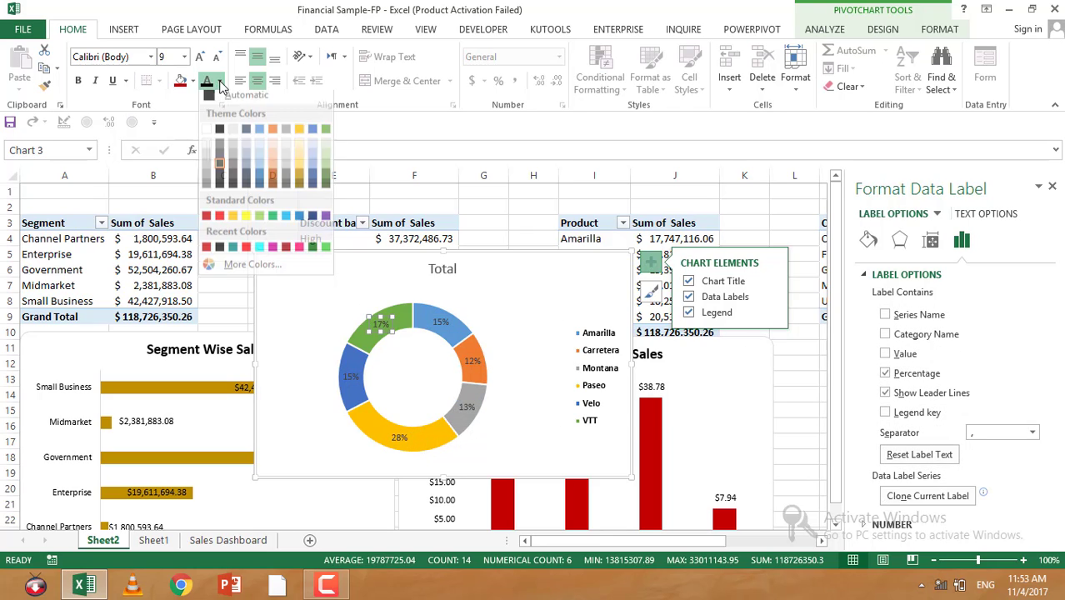
{"action": "left_click", "coordinate": [215, 96]}
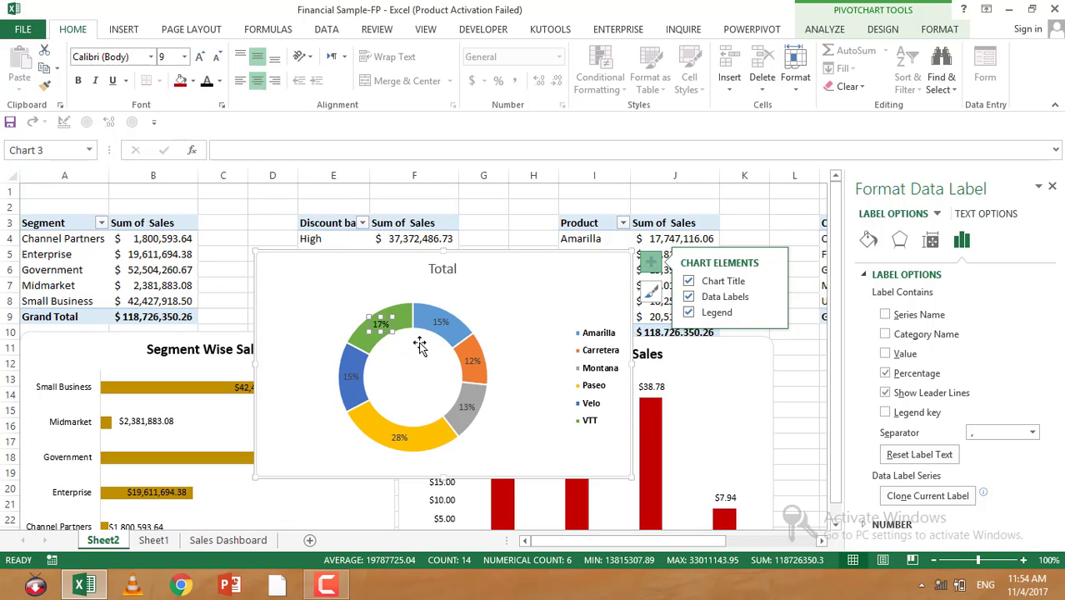
{"action": "left_click", "coordinate": [439, 325]}
{"action": "left_click", "coordinate": [491, 298]}
{"action": "left_click", "coordinate": [439, 323]}
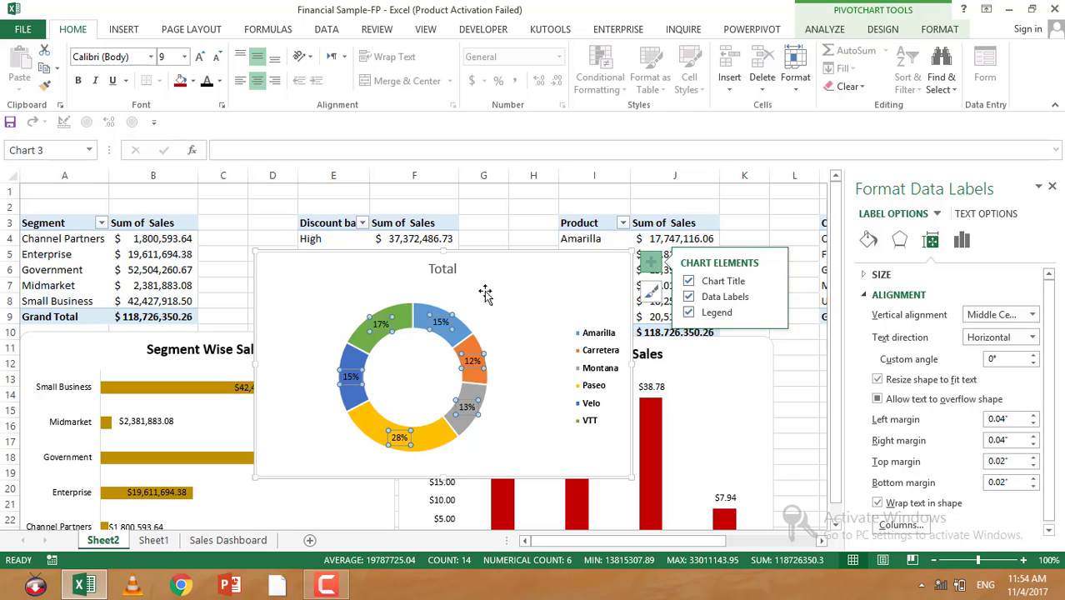
Step: Retitle the doughnut chart "Product %age Sales" and make the title bold
{"action": "left_click", "coordinate": [442, 268]}
{"action": "double_click", "coordinate": [442, 269]}
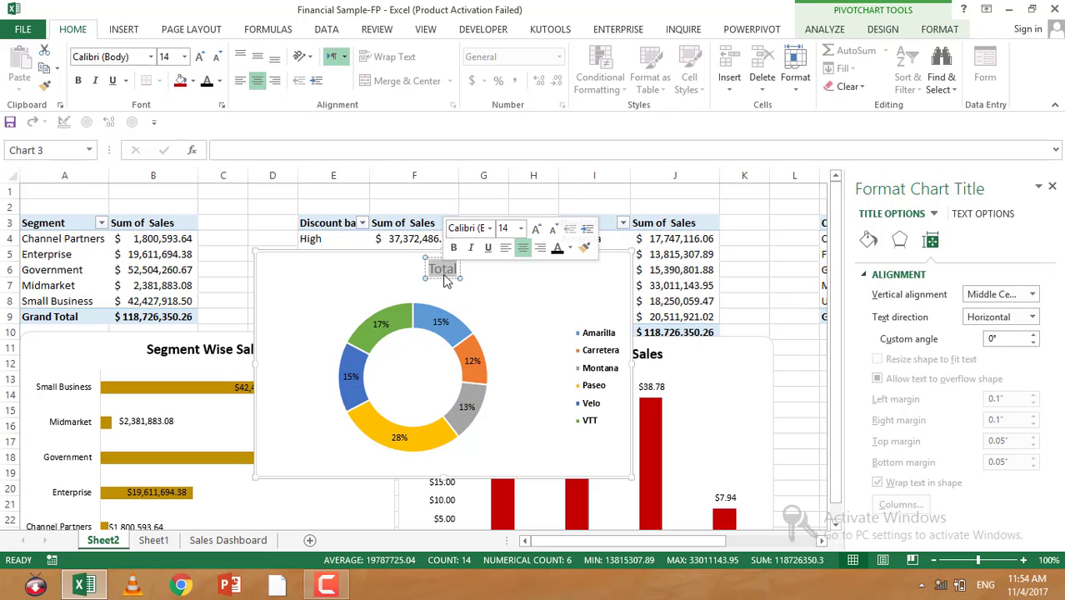
{"action": "type", "text": "Prod"}
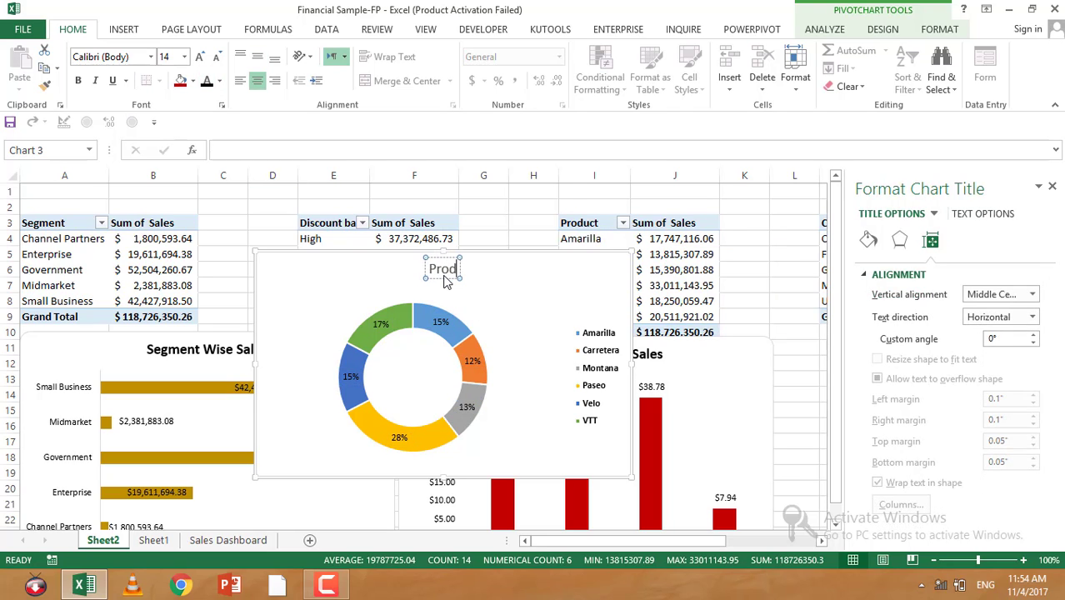
{"action": "type", "text": "uct P"}
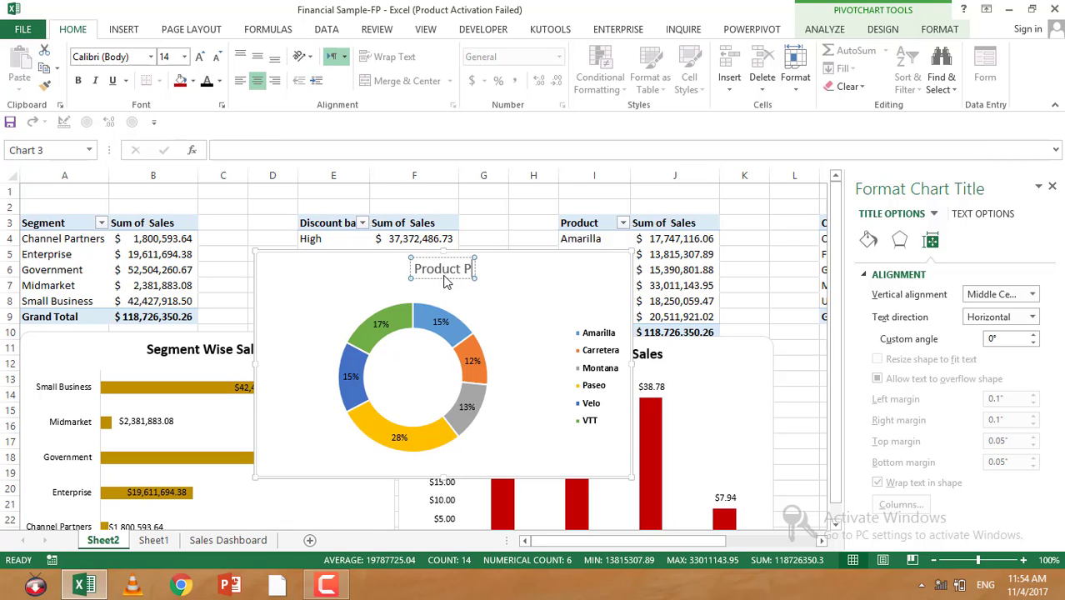
{"action": "key", "text": "BackSpace"}
{"action": "key", "text": "BackSpace"}
{"action": "type", "text": "%age AS"}
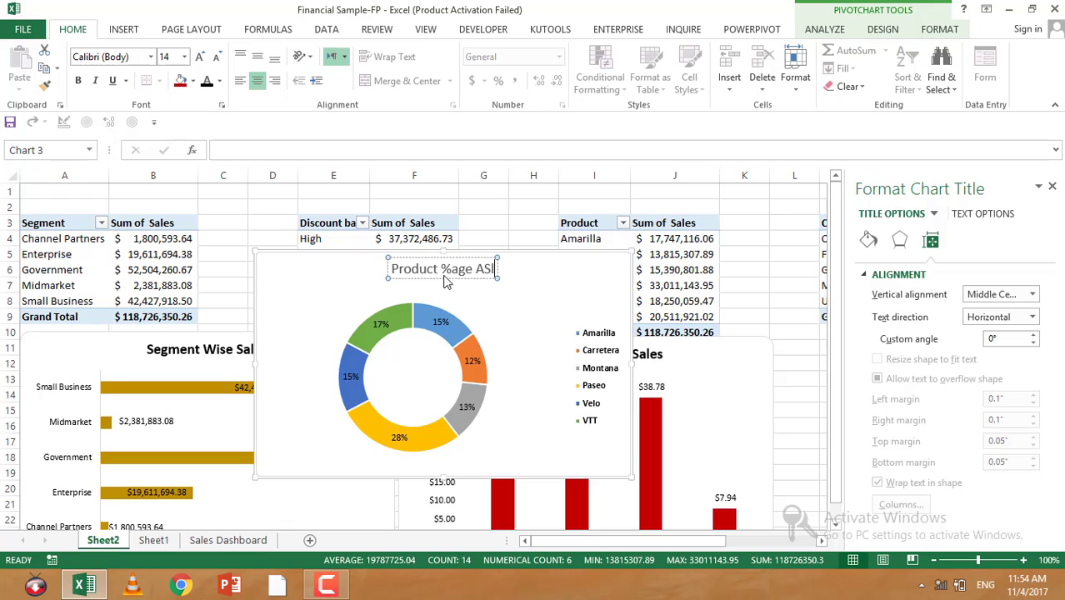
{"action": "key", "text": "BackSpace"}
{"action": "key", "text": "BackSpace"}
{"action": "type", "text": "Sale"}
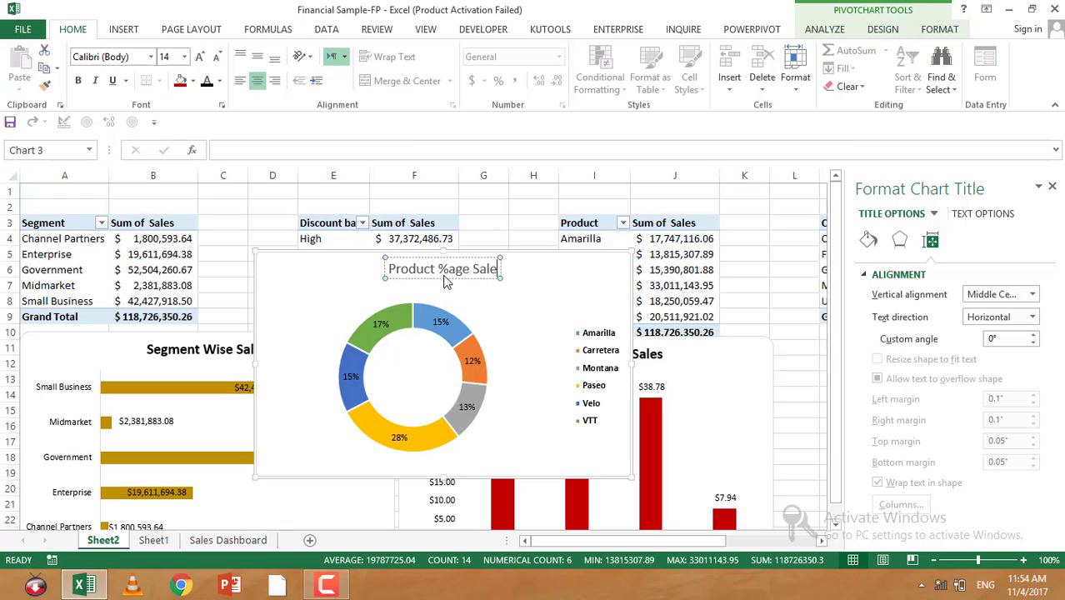
{"action": "type", "text": "s"}
{"action": "key", "text": "ctrl+a"}
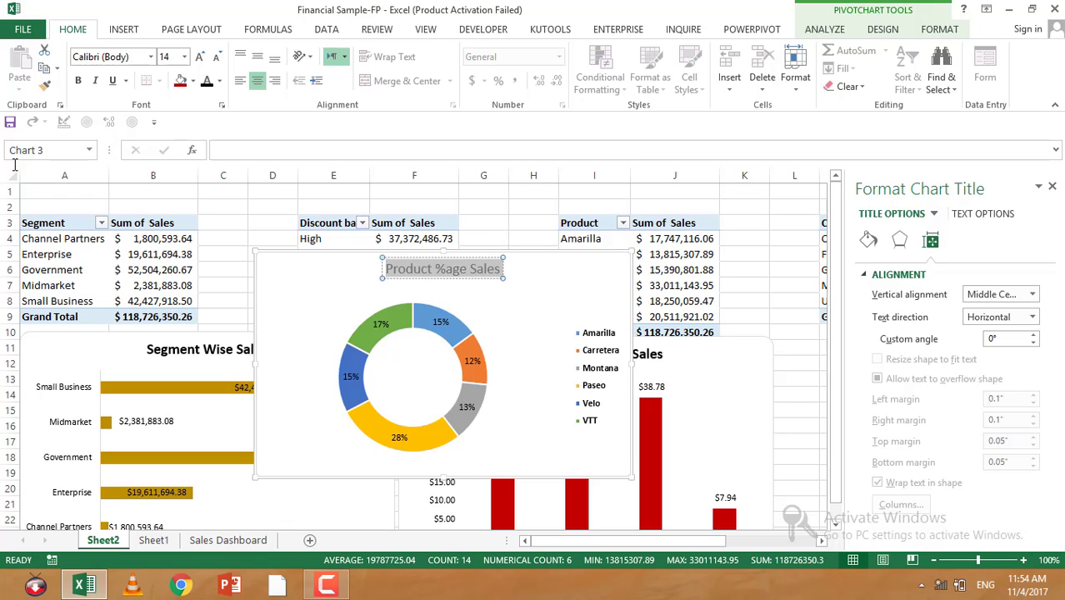
{"action": "left_click", "coordinate": [79, 81]}
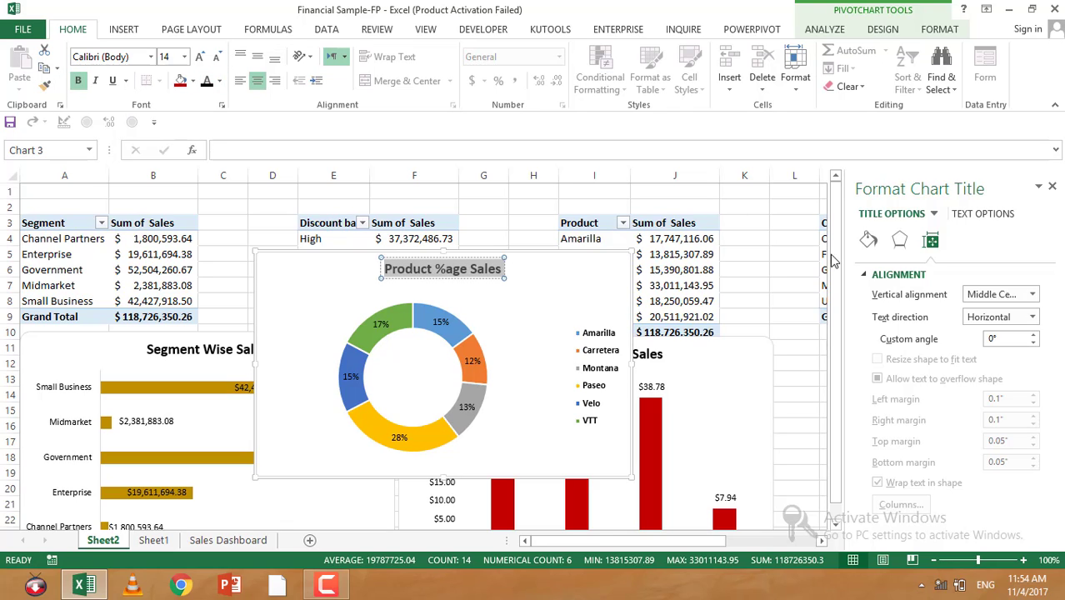
{"action": "left_click", "coordinate": [868, 243]}
{"action": "scroll", "coordinate": [925, 400], "scroll_direction": "down", "scroll_amount": 5}
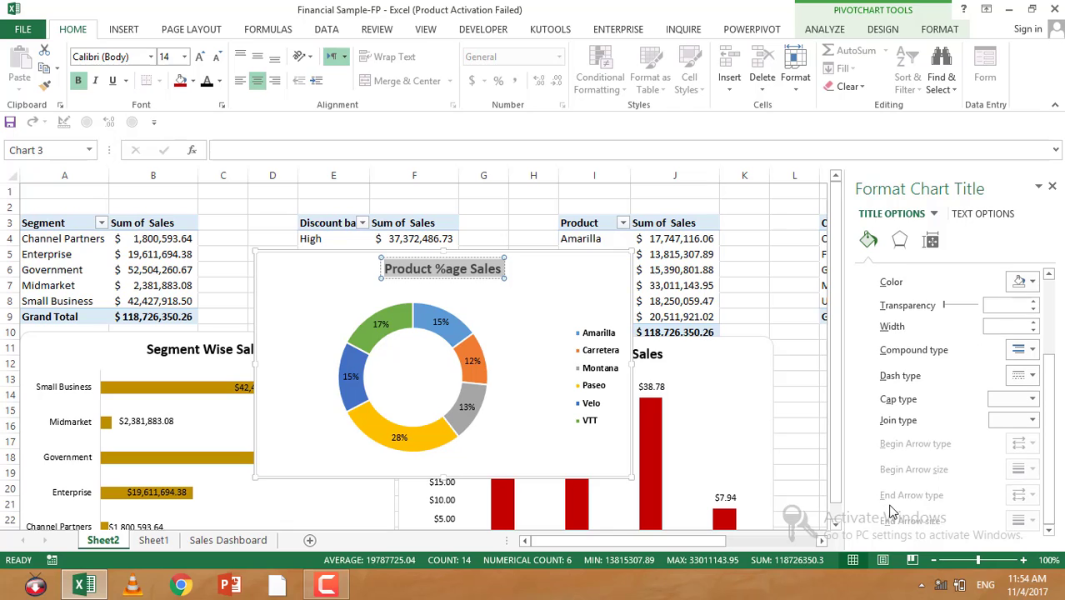
{"action": "left_click", "coordinate": [779, 332]}
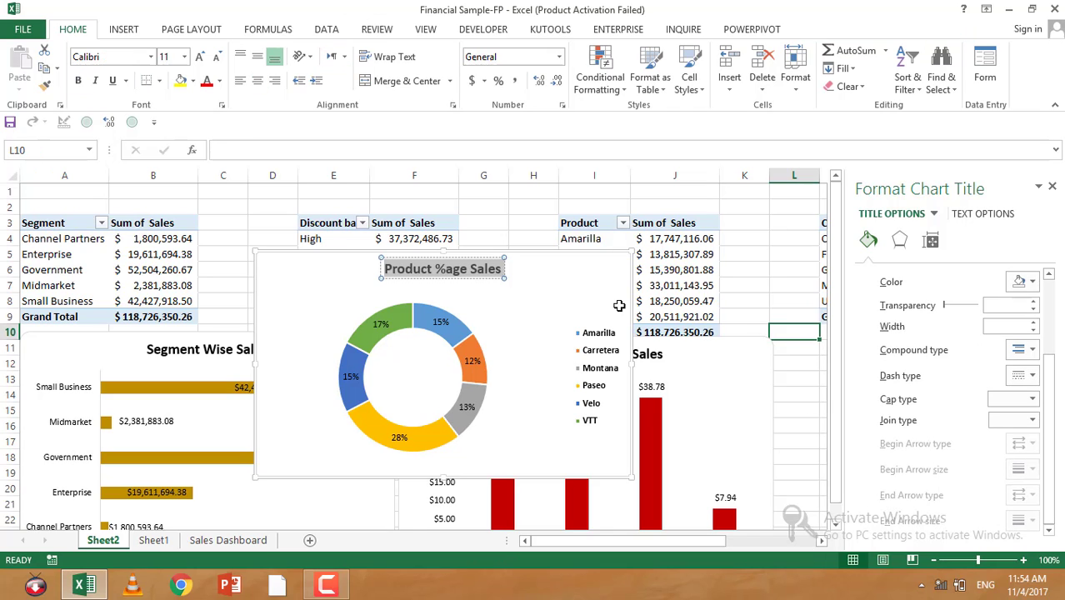
{"action": "left_click", "coordinate": [597, 280]}
{"action": "right_click", "coordinate": [597, 280]}
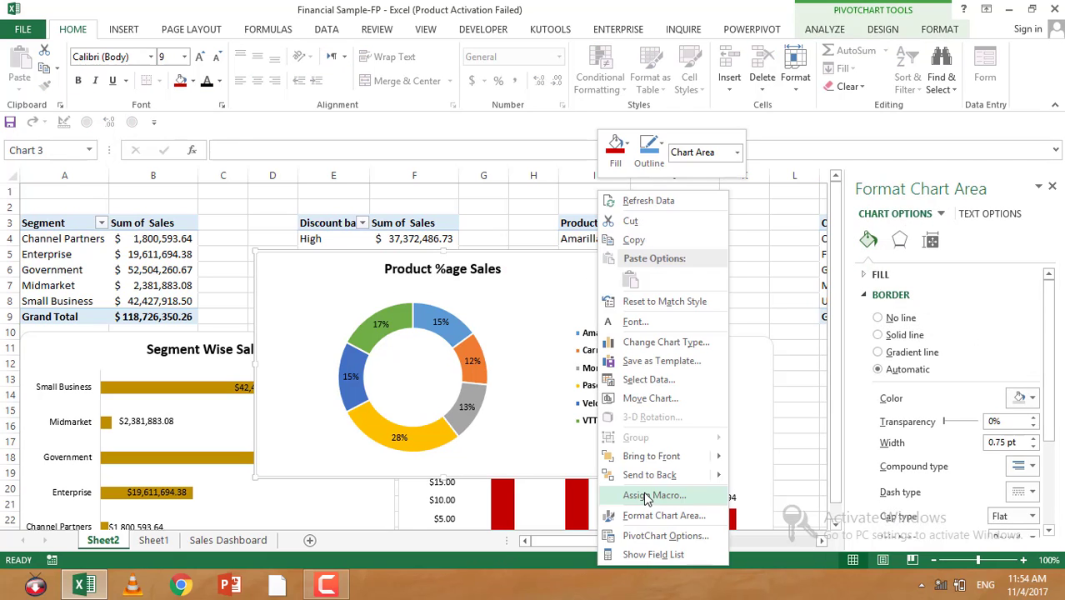
{"action": "left_click", "coordinate": [642, 513]}
{"action": "scroll", "coordinate": [900, 468], "scroll_direction": "down", "scroll_amount": 3}
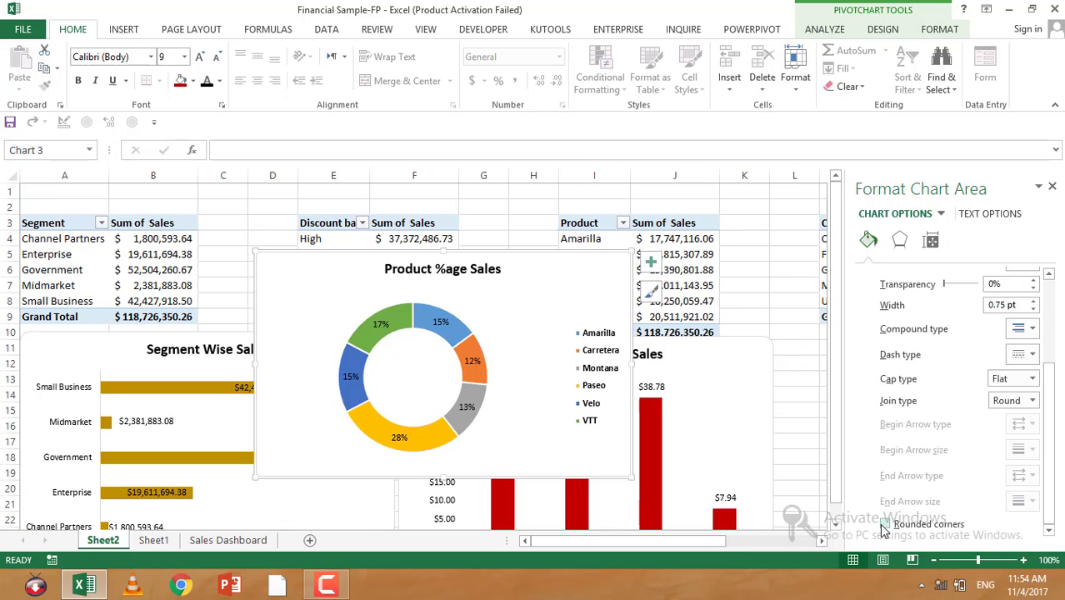
{"action": "left_click", "coordinate": [782, 300]}
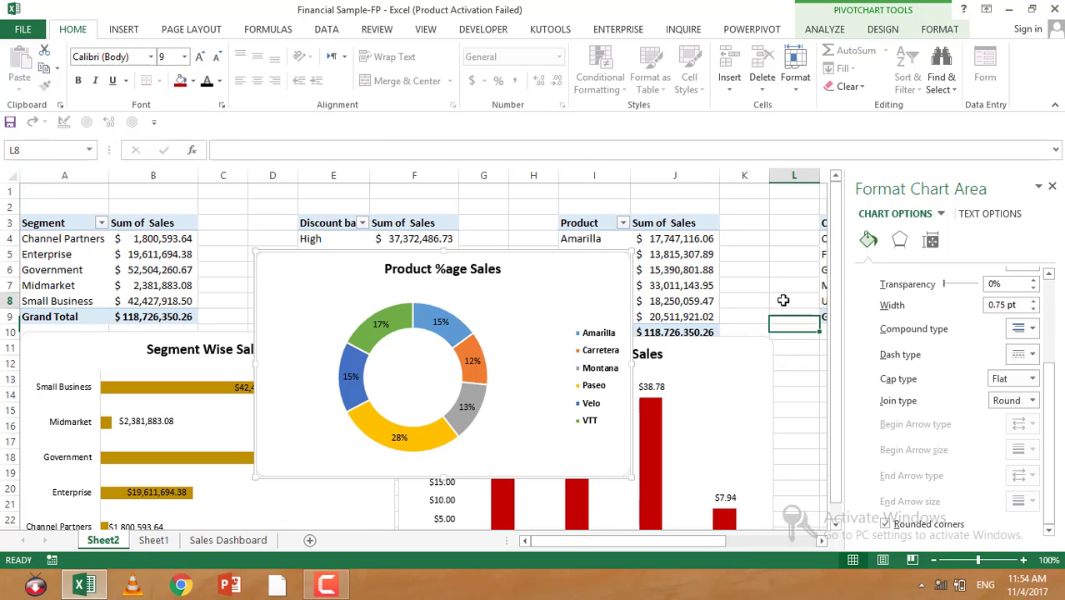
{"action": "left_click", "coordinate": [1052, 188]}
{"action": "scroll", "coordinate": [959, 203], "scroll_direction": "down", "scroll_amount": 7}
{"action": "scroll", "coordinate": [319, 293], "scroll_direction": "up", "scroll_amount": 7}
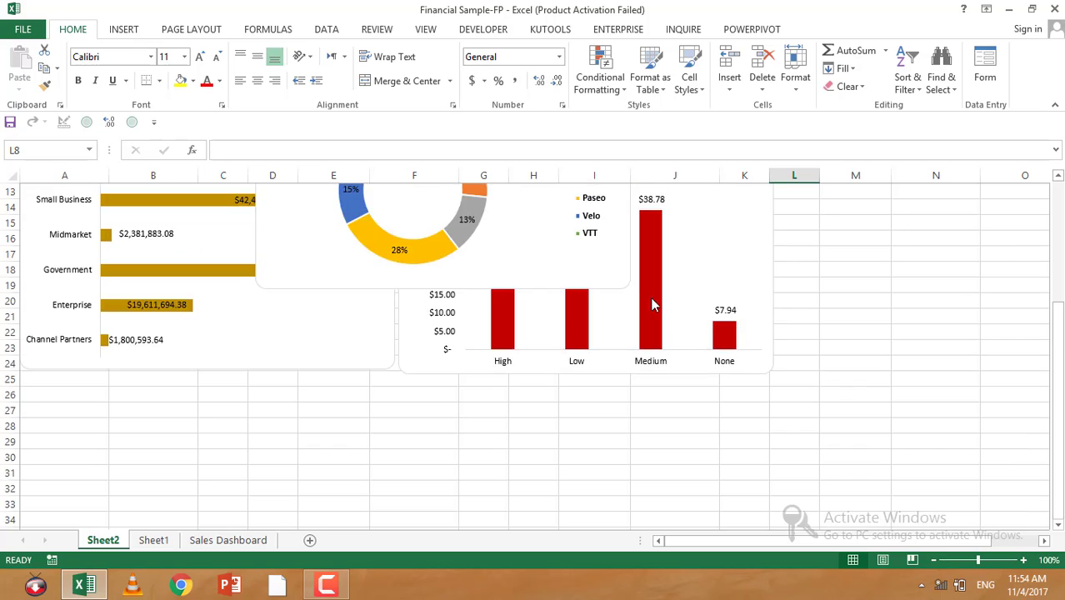
Step: Fill the VTT slice of the doughnut with a dark teal colour
{"action": "left_click", "coordinate": [360, 340]}
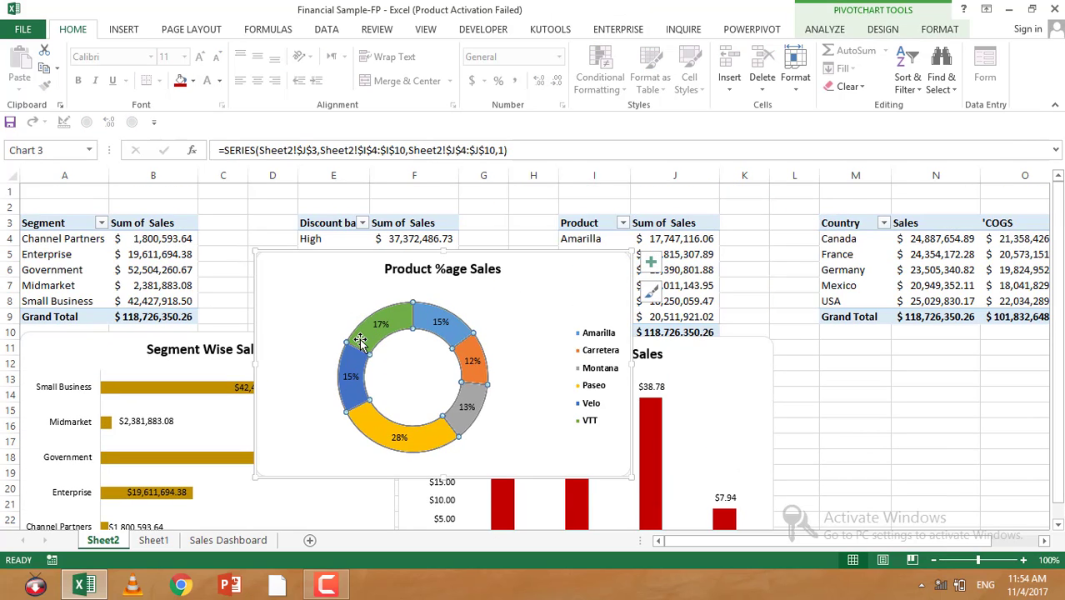
{"action": "left_click", "coordinate": [193, 81]}
{"action": "left_click", "coordinate": [215, 289]}
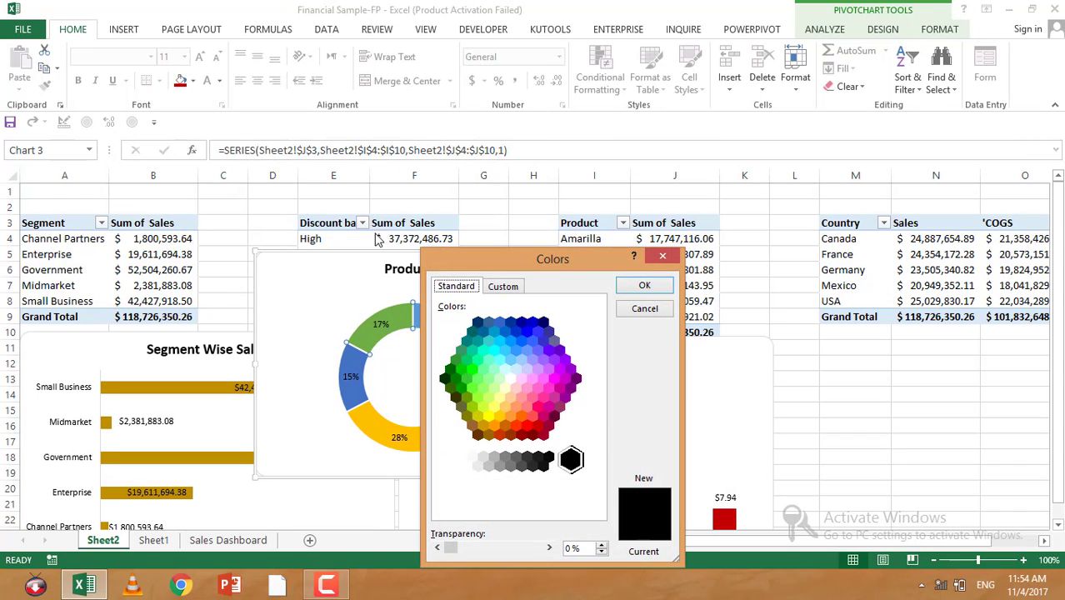
{"action": "left_click", "coordinate": [474, 334]}
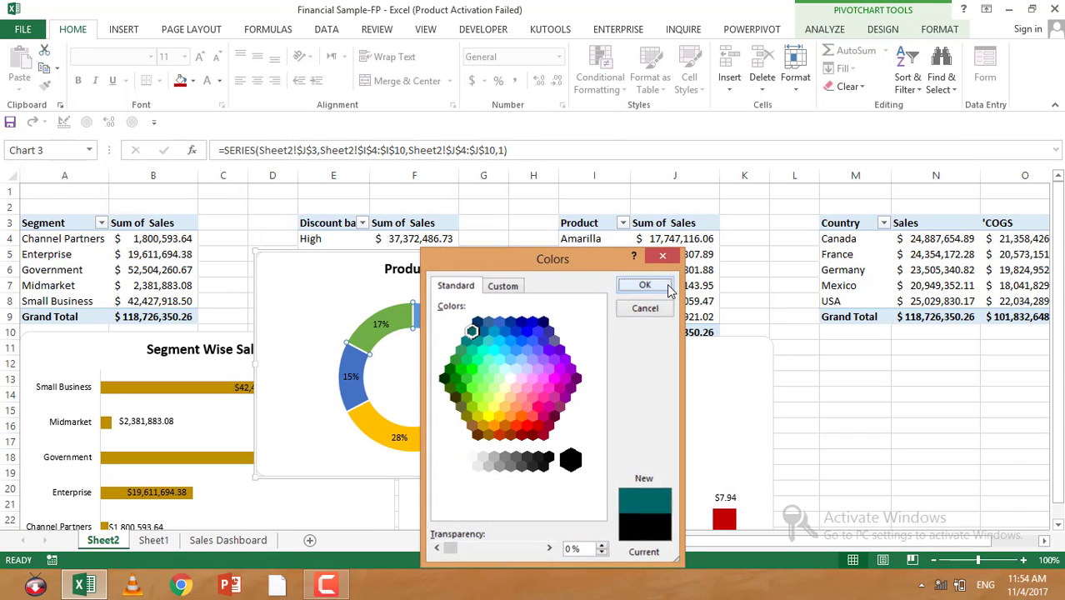
{"action": "left_click", "coordinate": [640, 285]}
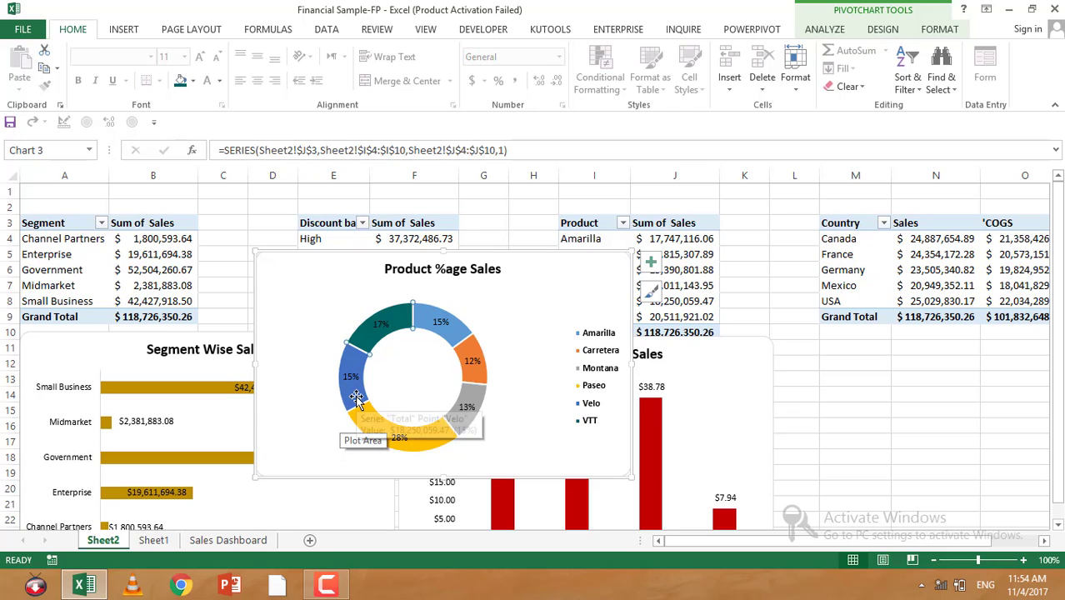
Step: Set the 17% data label's font colour to white
{"action": "left_click", "coordinate": [381, 325]}
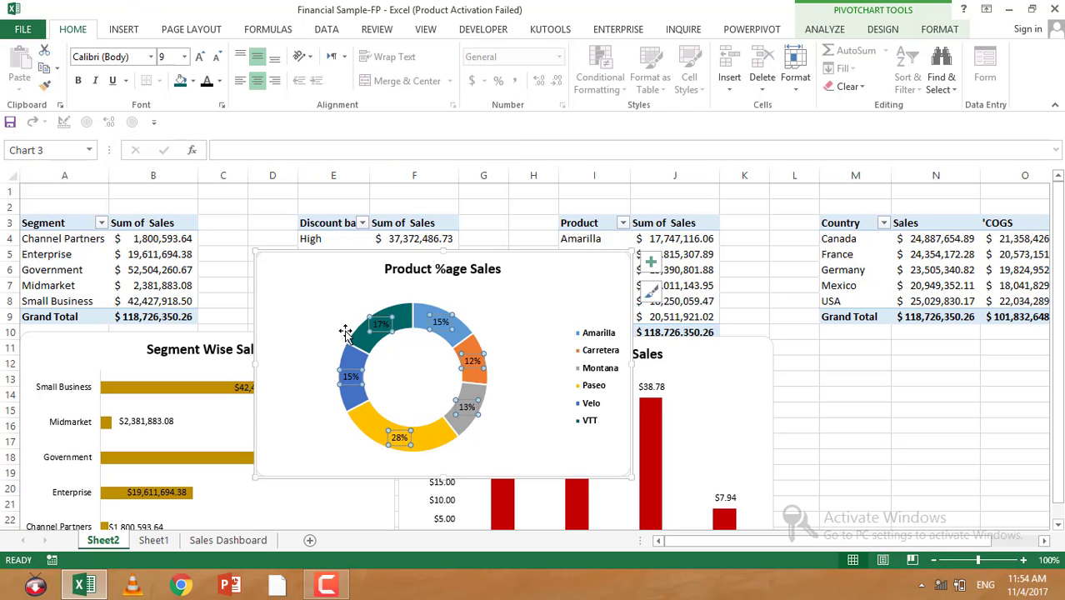
{"action": "left_click", "coordinate": [376, 325]}
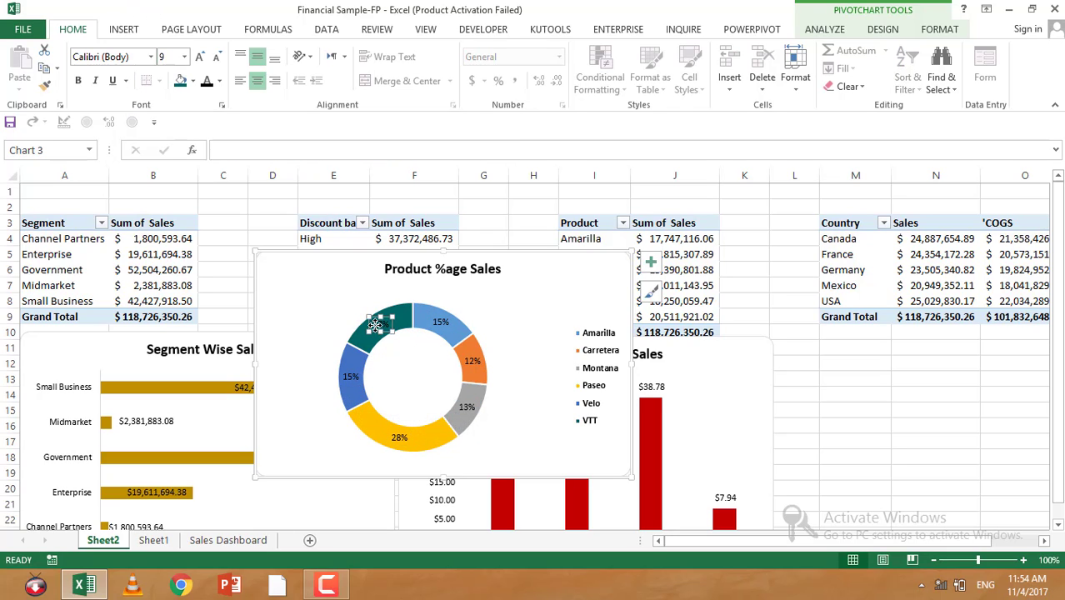
{"action": "left_click", "coordinate": [220, 81]}
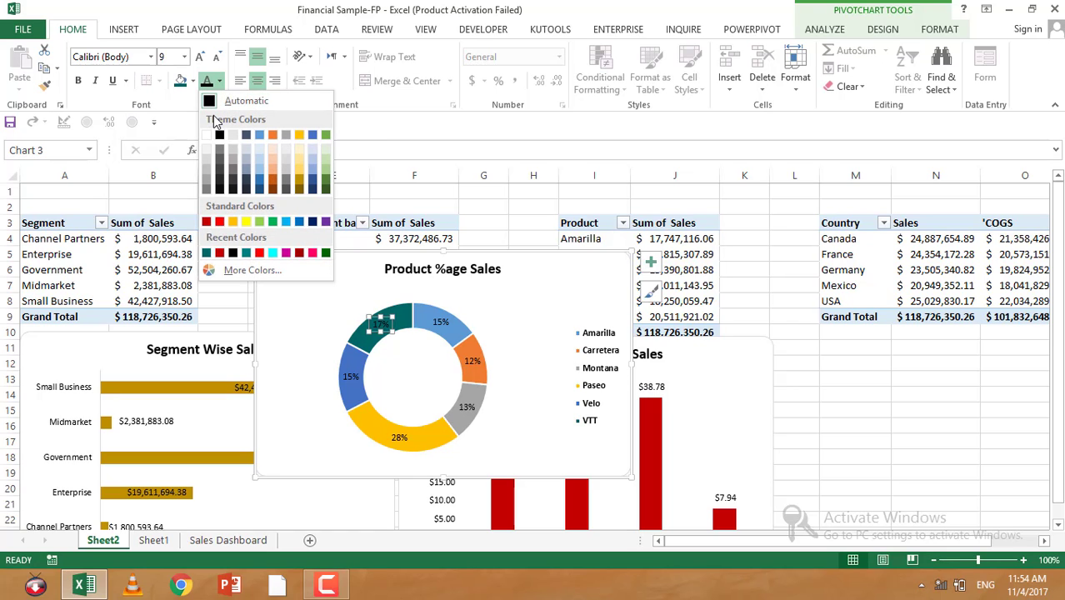
{"action": "left_click", "coordinate": [208, 136]}
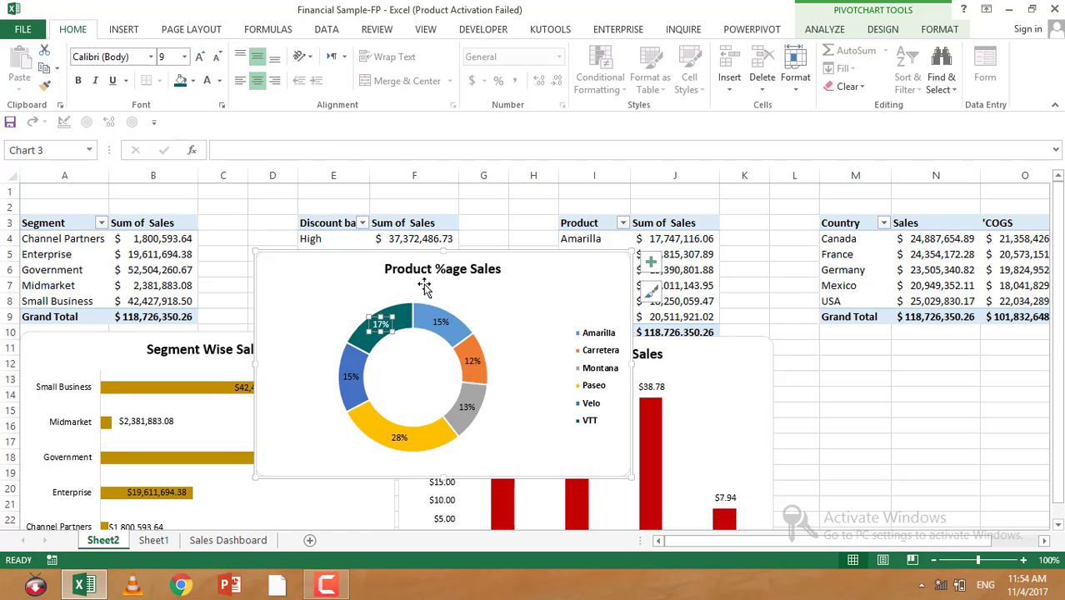
Step: Fill the Velo slice of the doughnut with a dark maroon colour
{"action": "left_click", "coordinate": [351, 372]}
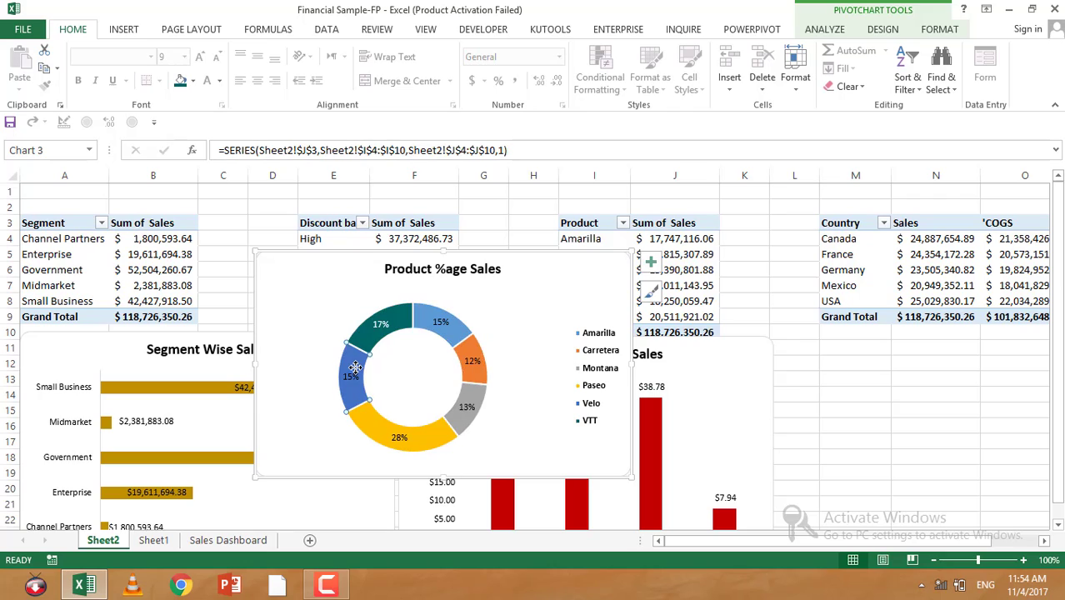
{"action": "right_click", "coordinate": [357, 372]}
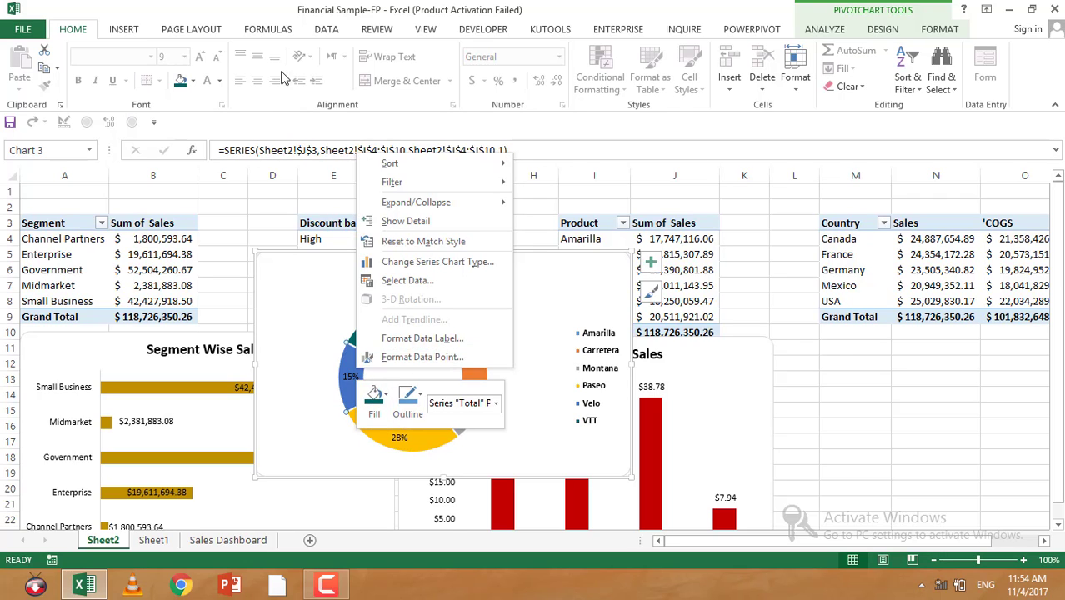
{"action": "left_click", "coordinate": [219, 94]}
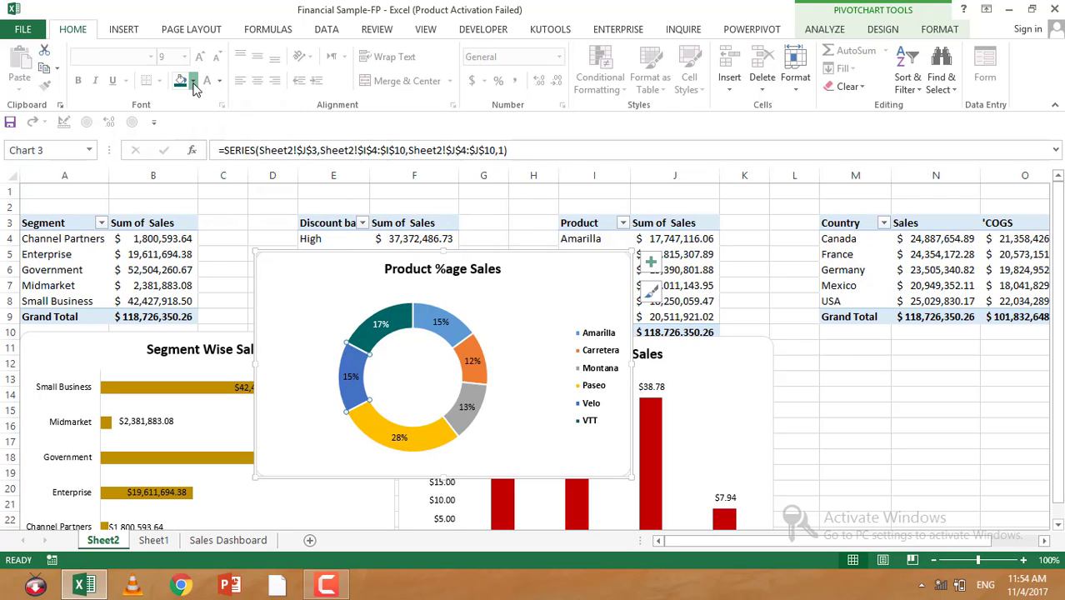
{"action": "left_click", "coordinate": [192, 80]}
{"action": "left_click", "coordinate": [209, 292]}
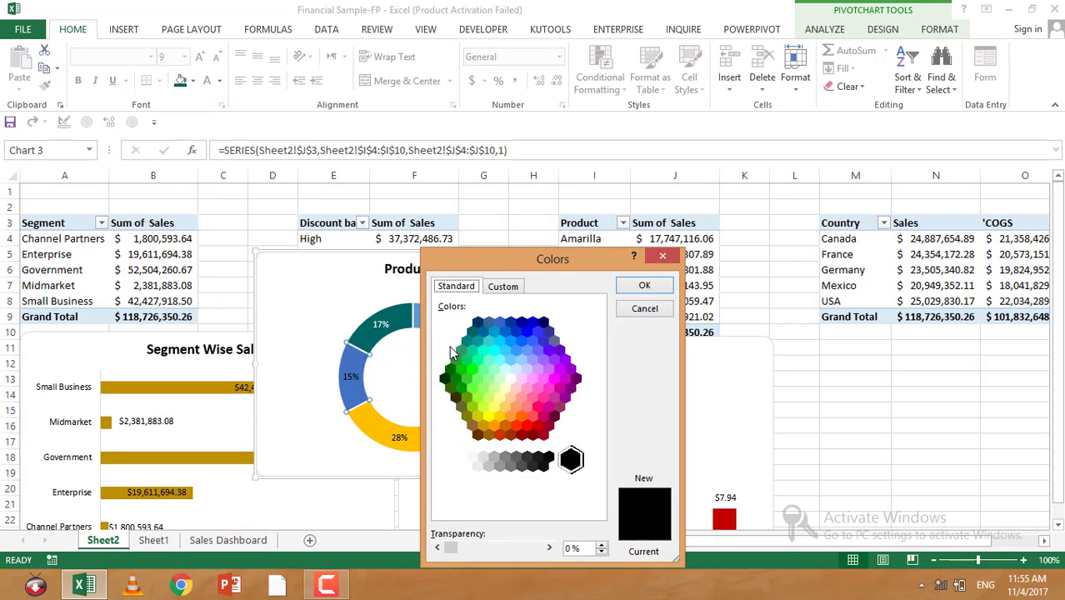
{"action": "left_click", "coordinate": [549, 427]}
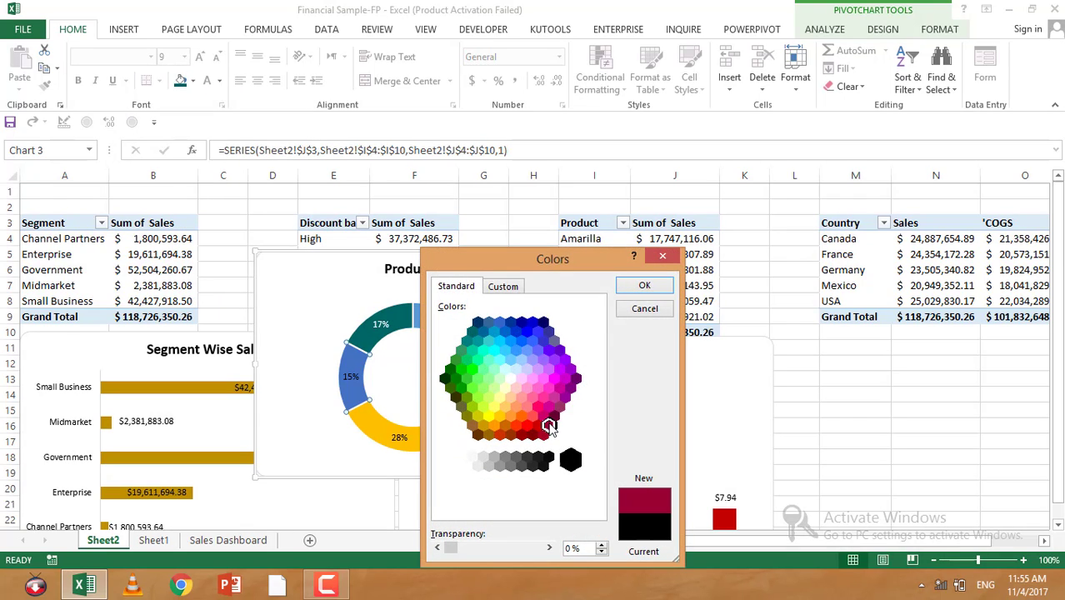
{"action": "left_click", "coordinate": [651, 287]}
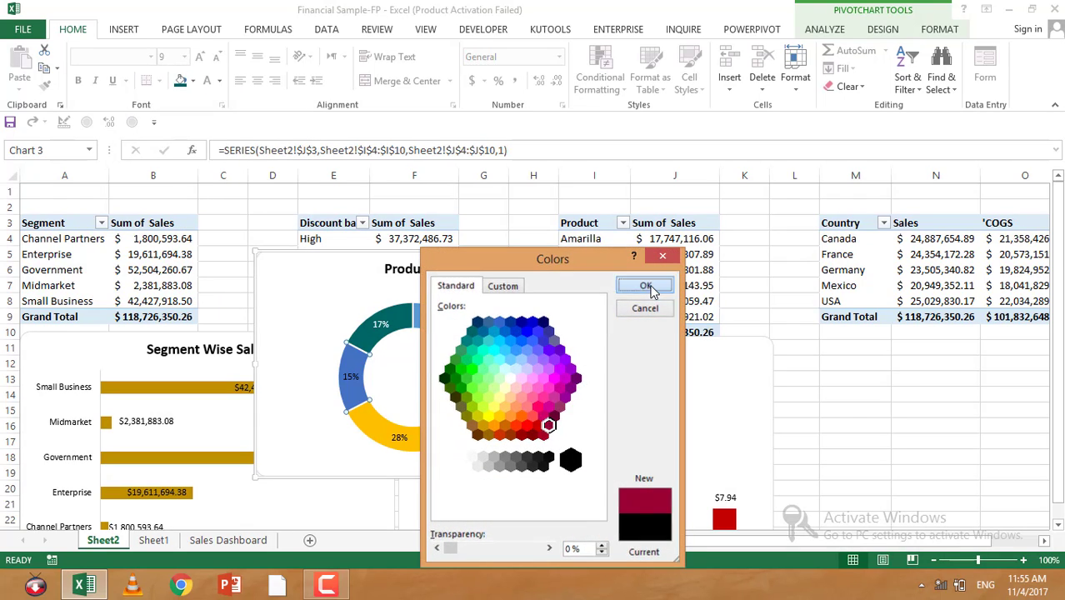
Step: Set the 15% data label's font colour to white
{"action": "left_click", "coordinate": [349, 379]}
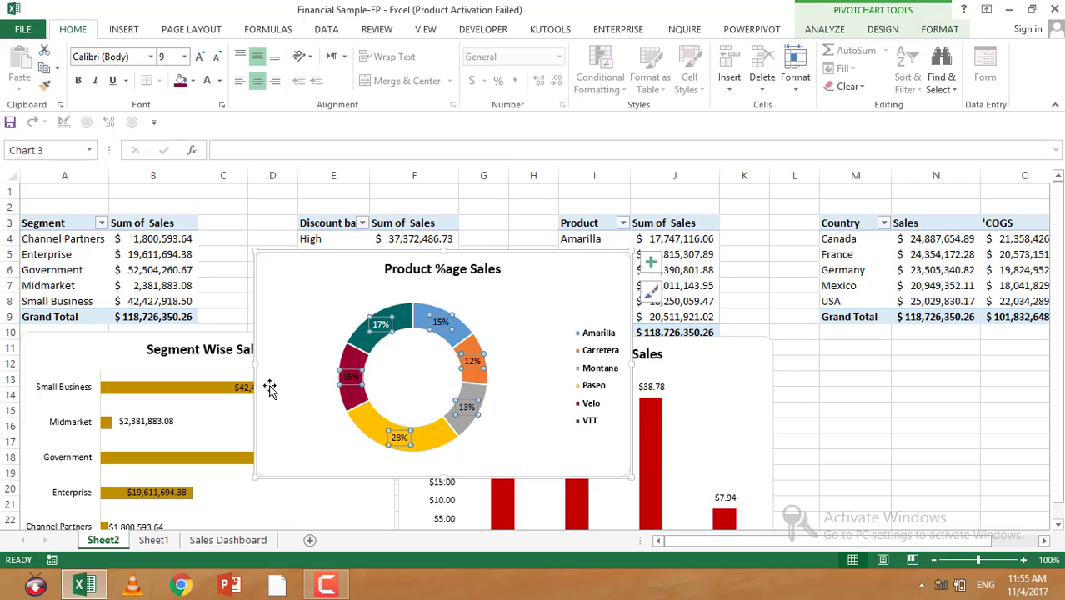
{"action": "left_click", "coordinate": [423, 388]}
{"action": "left_click", "coordinate": [356, 368]}
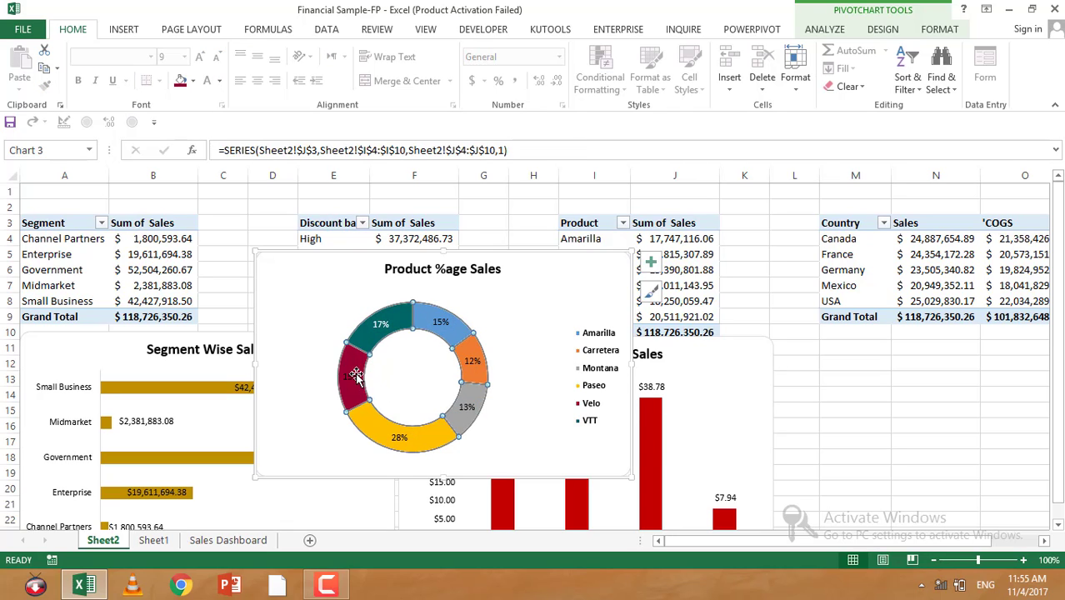
{"action": "left_click", "coordinate": [348, 379]}
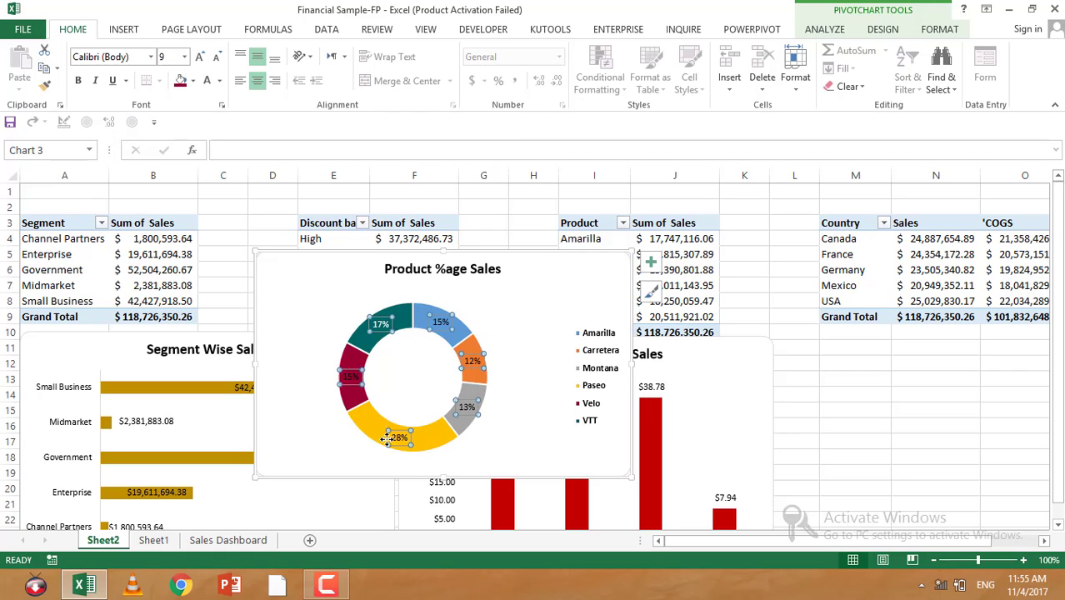
{"action": "left_click", "coordinate": [406, 373]}
{"action": "double_click", "coordinate": [349, 381]}
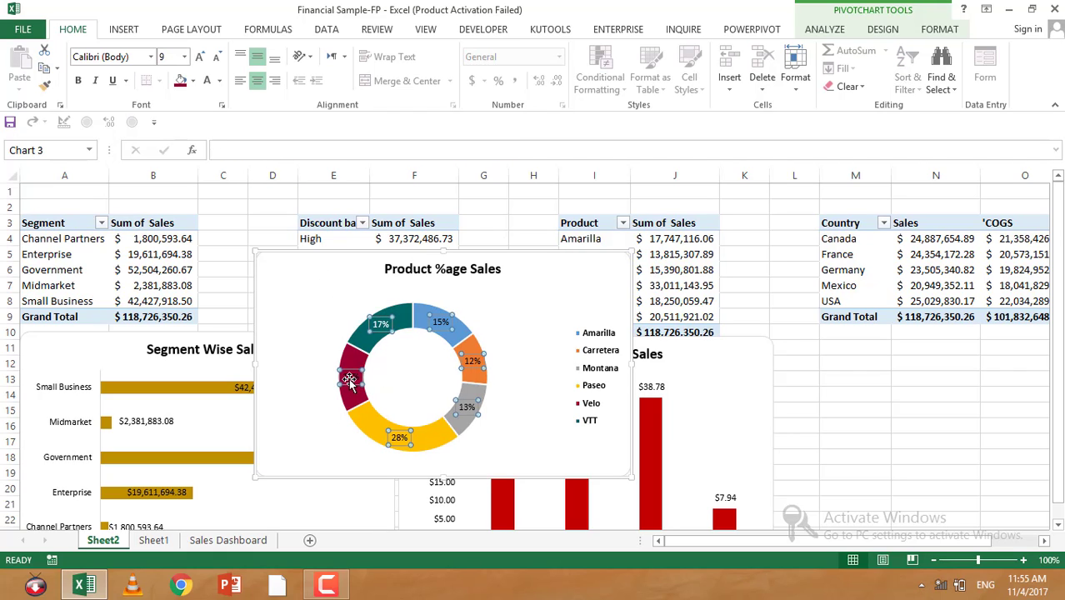
{"action": "left_click", "coordinate": [351, 381]}
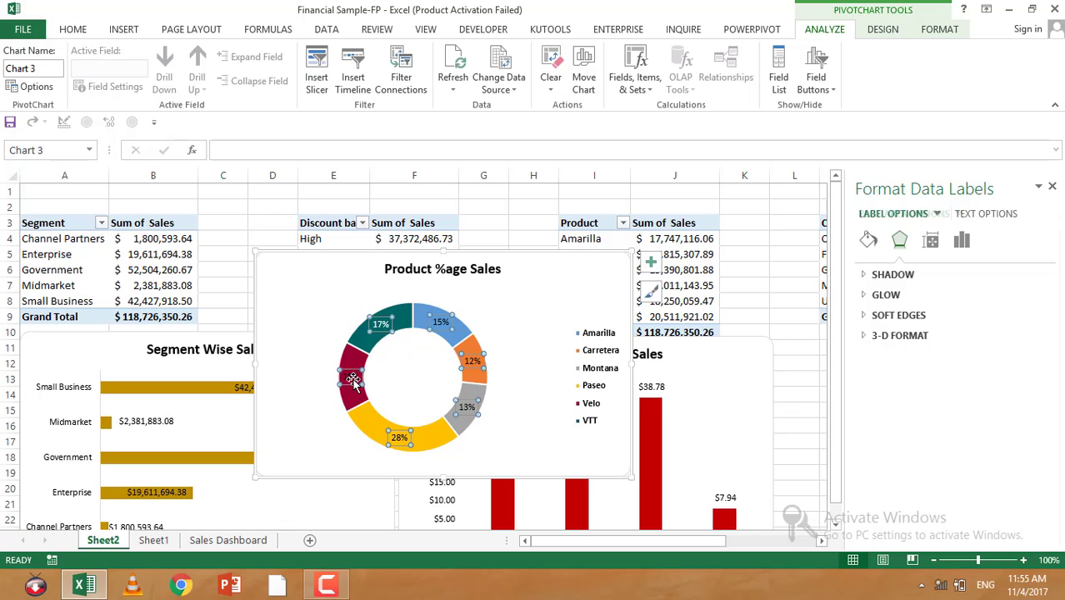
{"action": "left_click", "coordinate": [352, 380]}
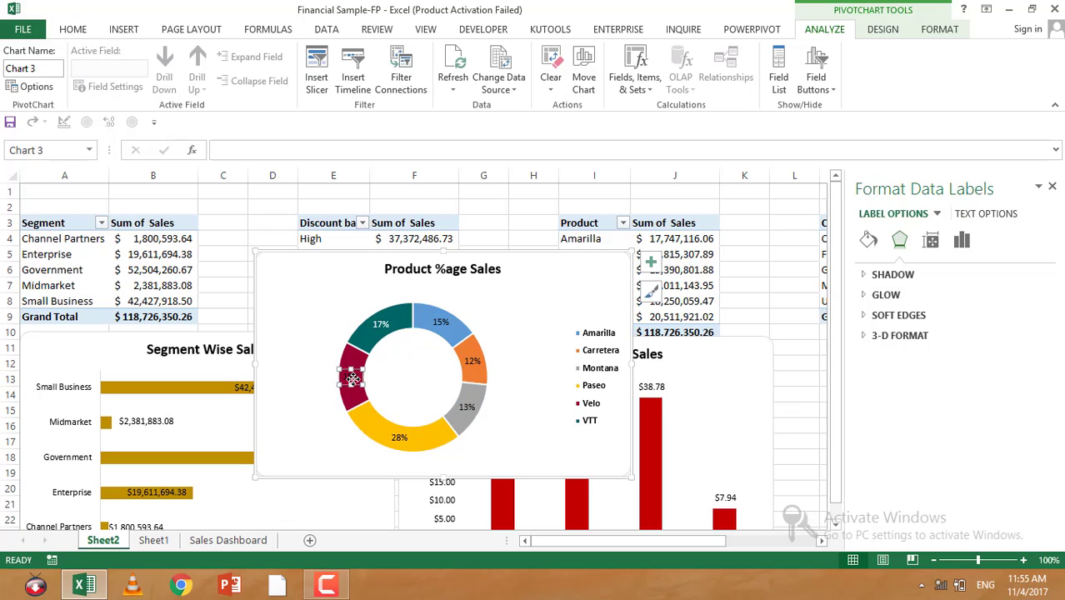
{"action": "left_click", "coordinate": [73, 29]}
{"action": "left_click", "coordinate": [219, 81]}
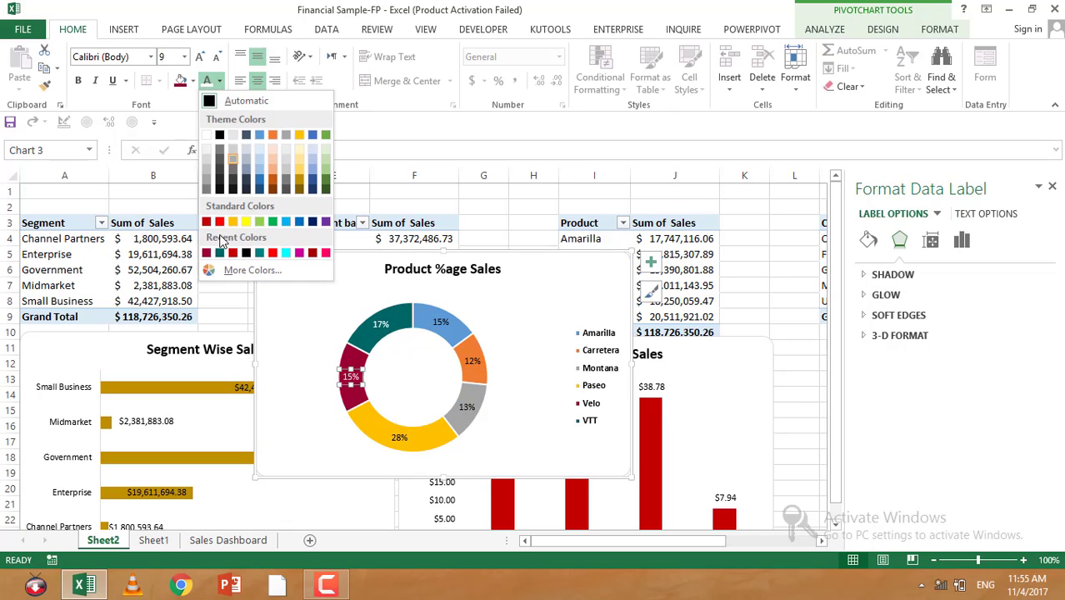
{"action": "left_click", "coordinate": [206, 137]}
Step: Fill the Paseo slice of the doughnut with a dark golden brown colour
{"action": "left_click", "coordinate": [363, 429]}
{"action": "left_click", "coordinate": [369, 429]}
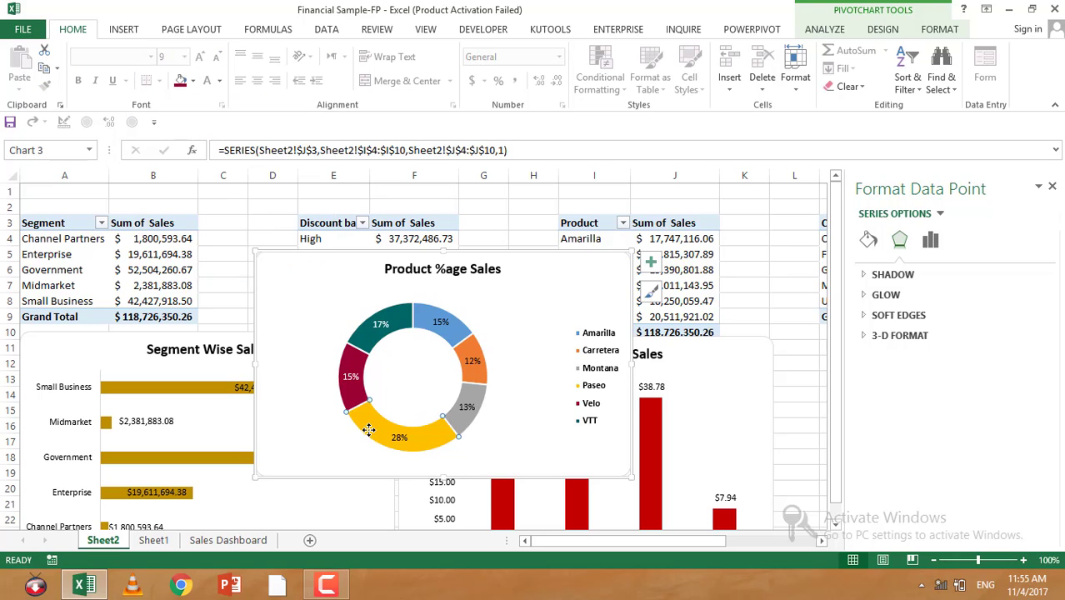
{"action": "left_click", "coordinate": [192, 81]}
{"action": "left_click", "coordinate": [221, 290]}
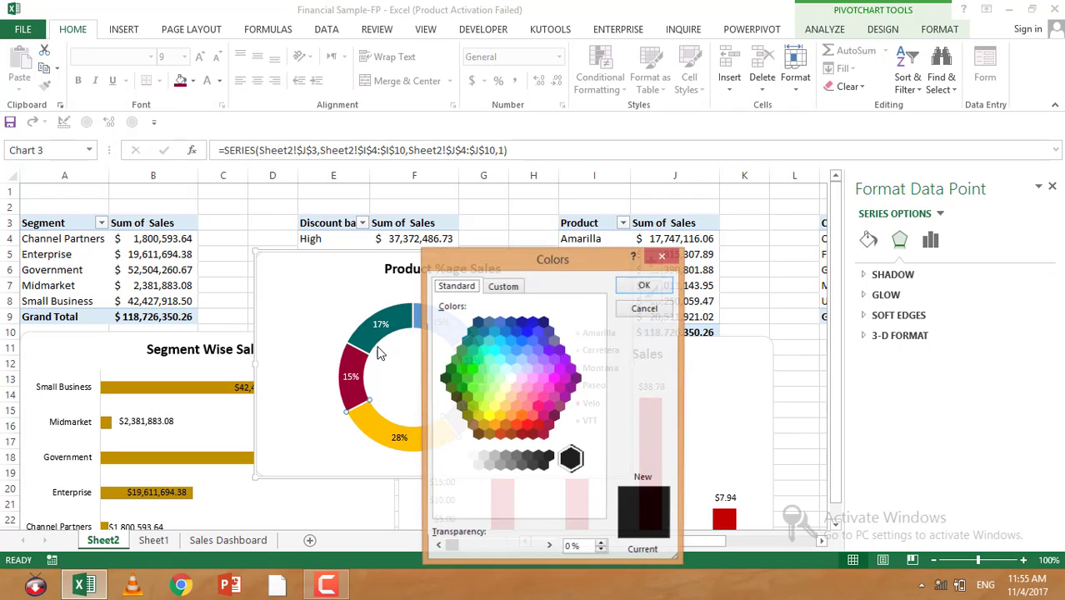
{"action": "left_click", "coordinate": [489, 433]}
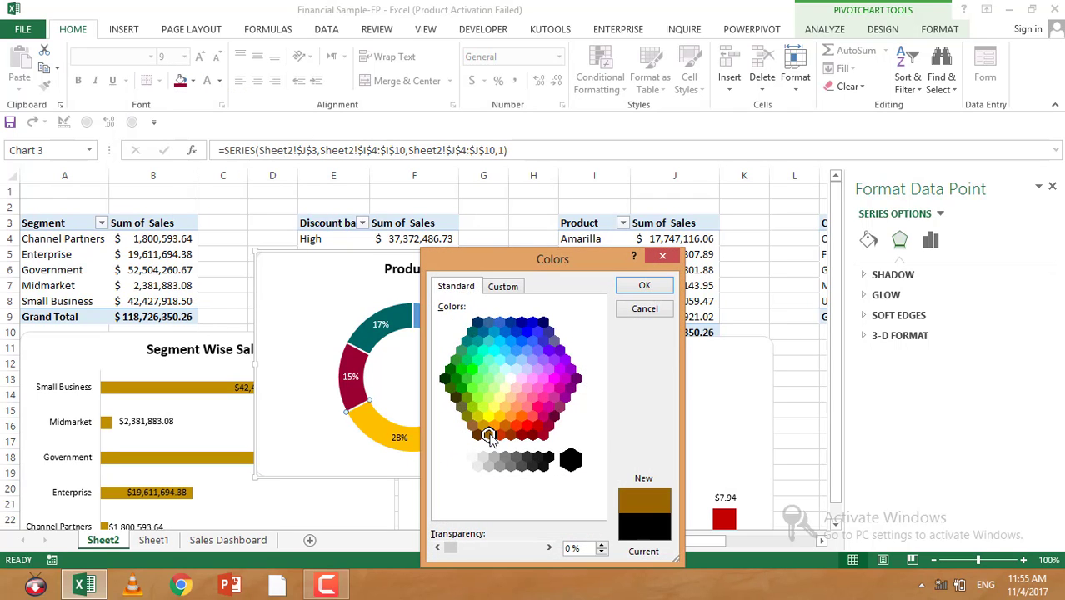
{"action": "left_click", "coordinate": [644, 285]}
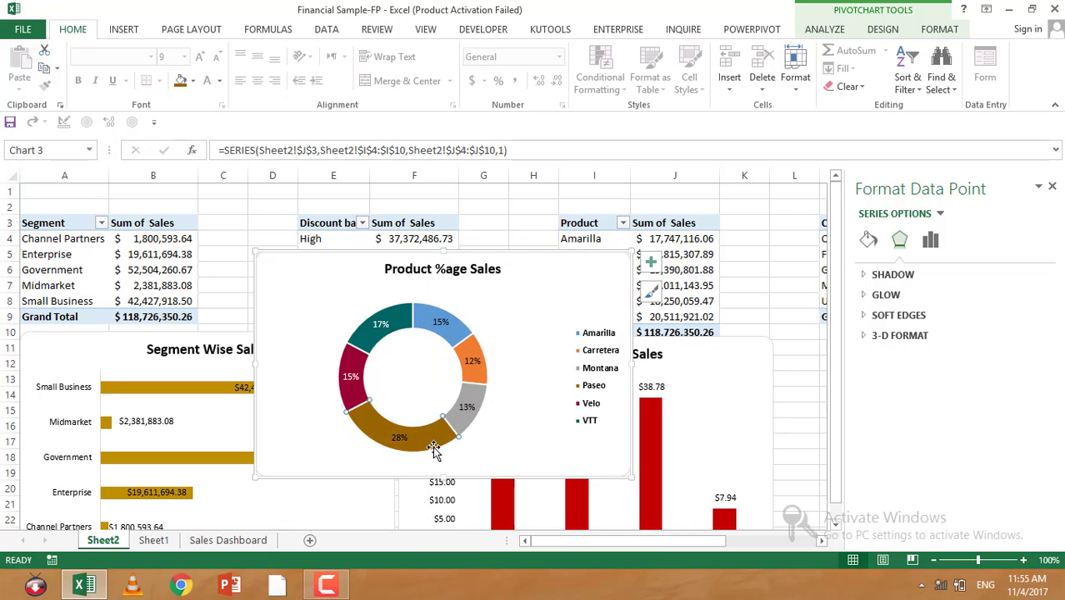
Step: Set the font colour of all doughnut data labels to white
{"action": "left_click", "coordinate": [399, 440]}
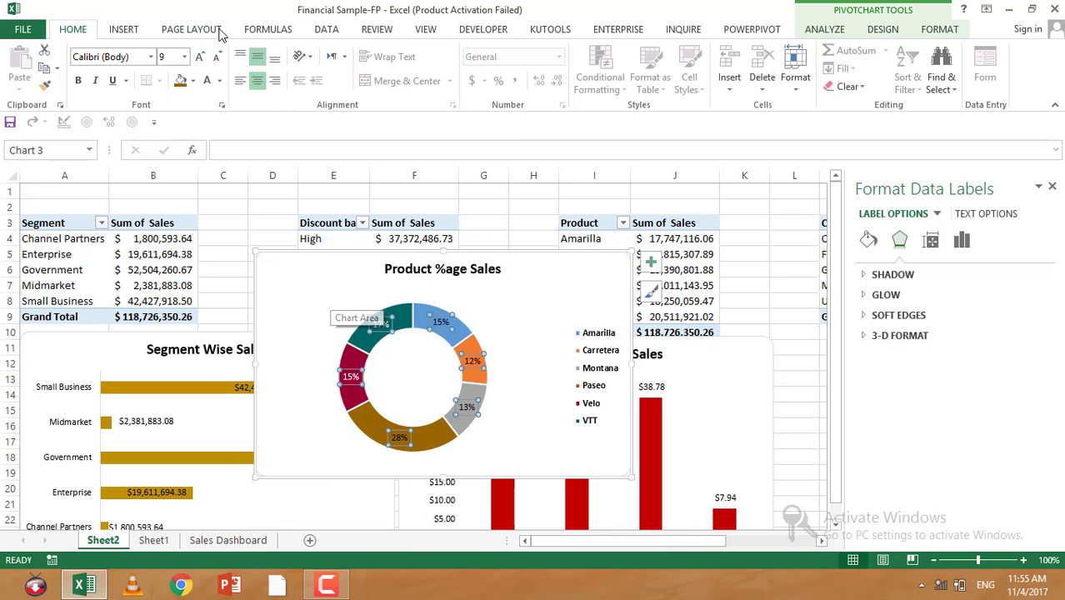
{"action": "left_click", "coordinate": [207, 80]}
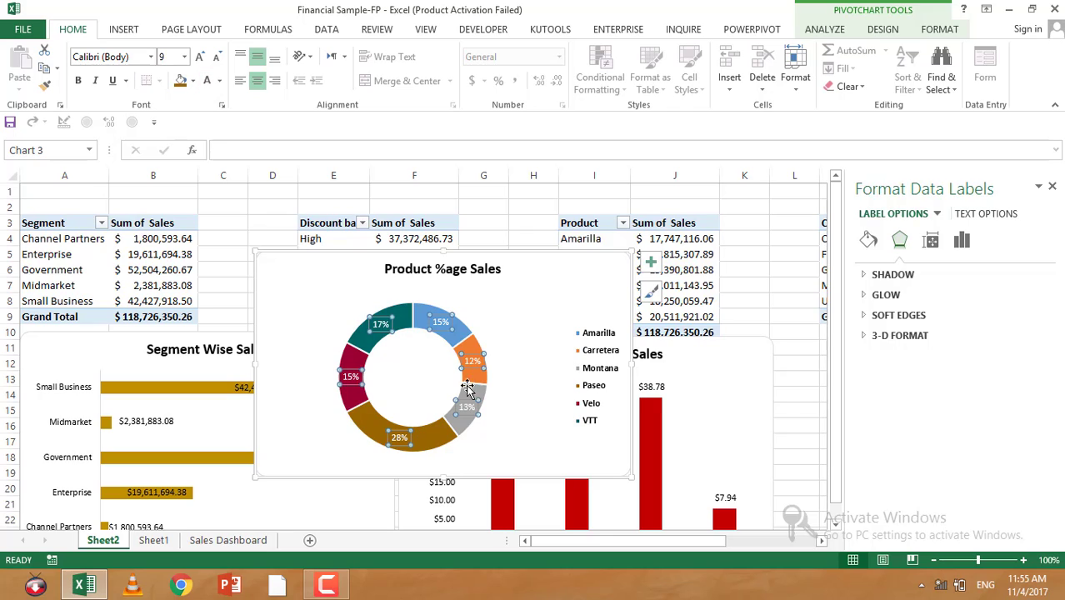
Step: Fill the Montana slice of the doughnut with a light salmon pink custom colour
{"action": "left_click", "coordinate": [464, 432]}
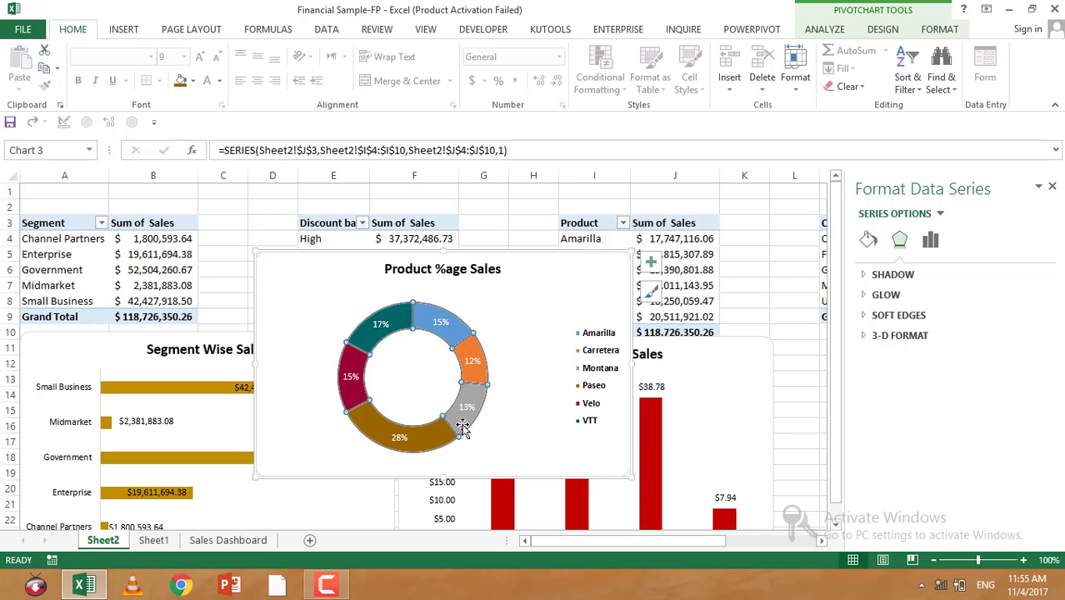
{"action": "left_click", "coordinate": [463, 425]}
{"action": "right_click", "coordinate": [462, 425]}
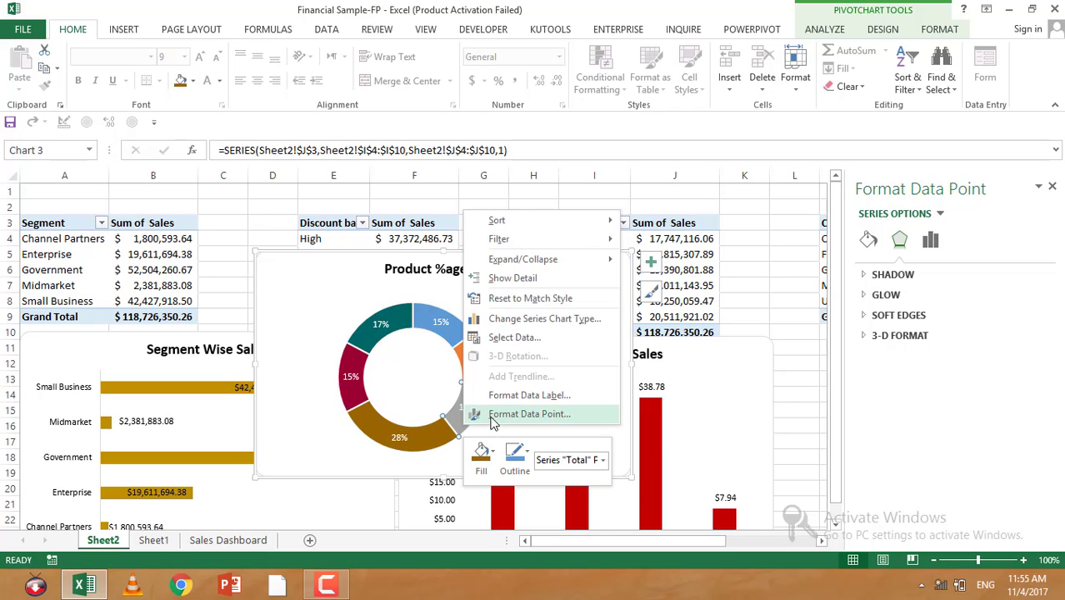
{"action": "left_click", "coordinate": [602, 412]}
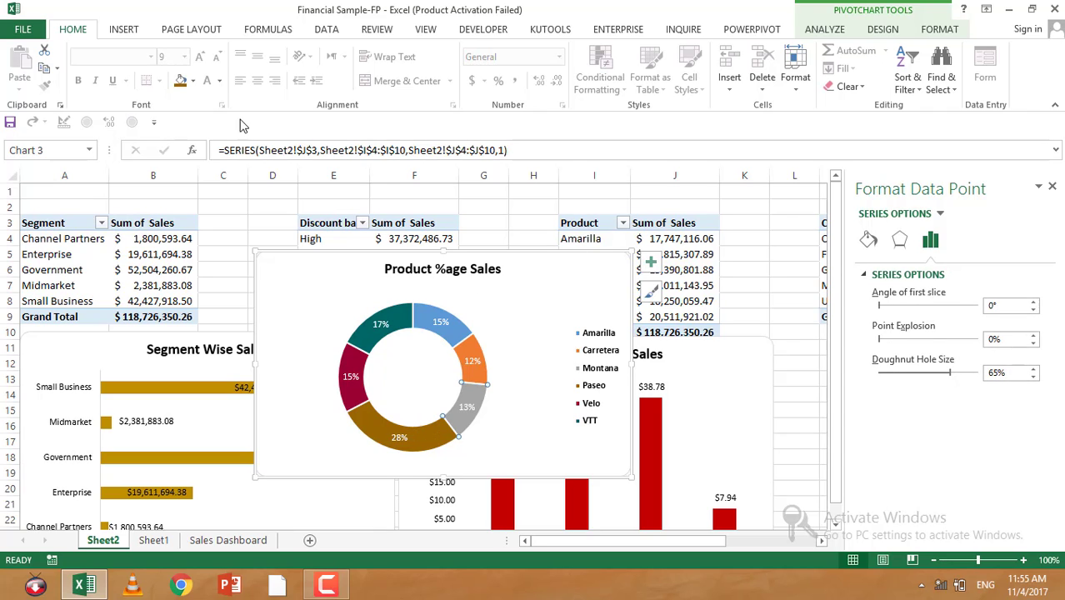
{"action": "left_click", "coordinate": [192, 80]}
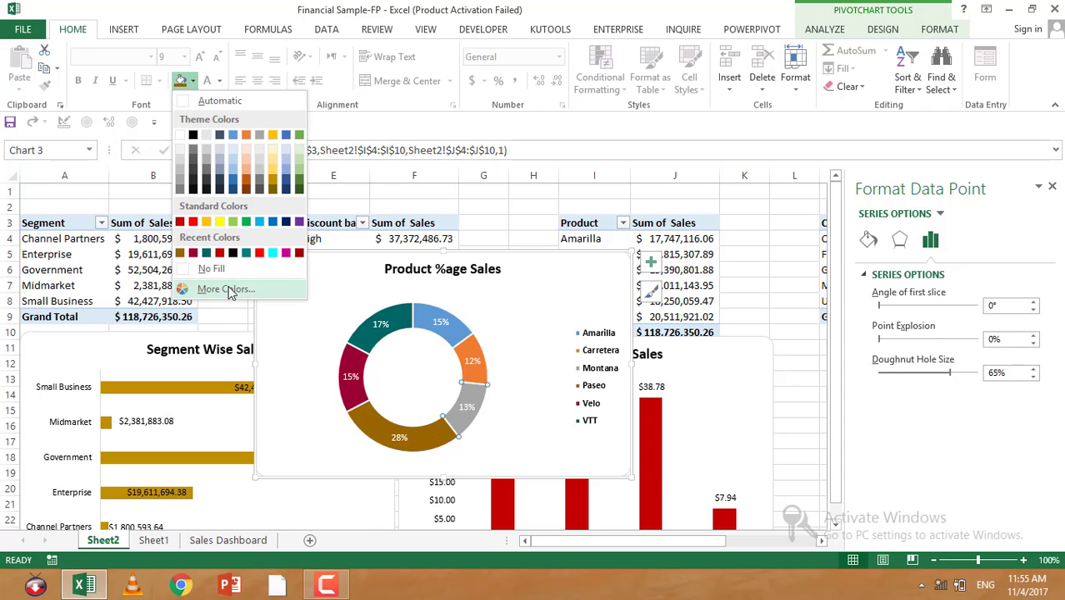
{"action": "left_click", "coordinate": [227, 289]}
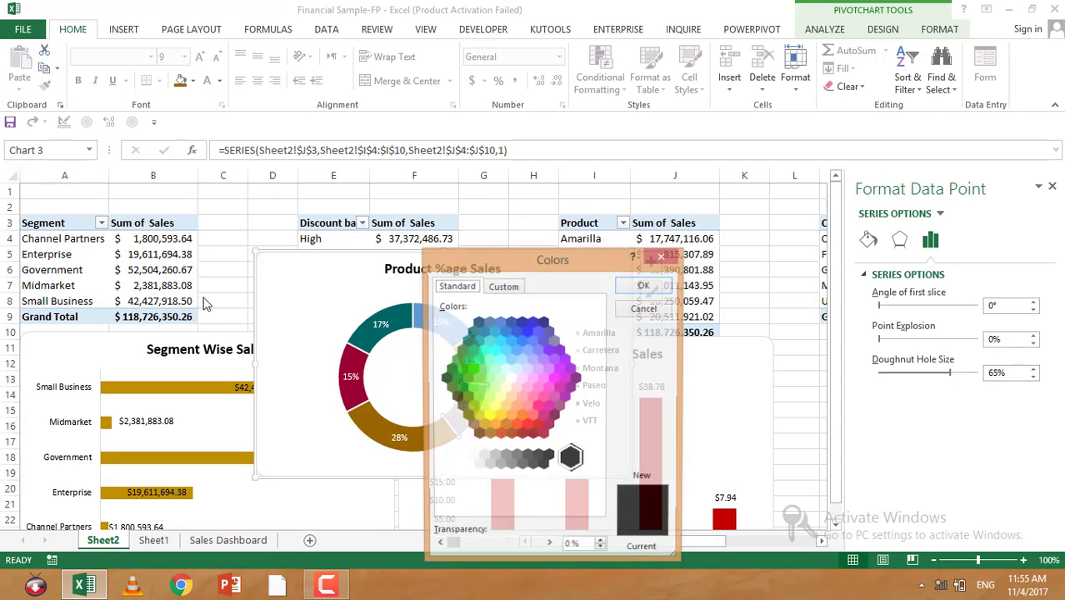
{"action": "left_click", "coordinate": [528, 409]}
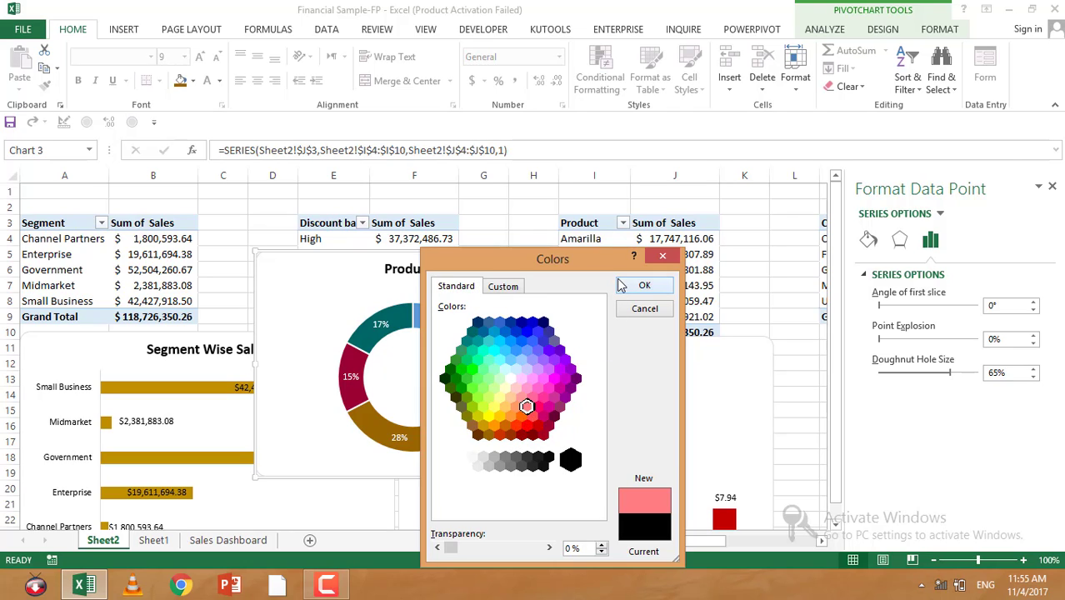
{"action": "left_click", "coordinate": [644, 285]}
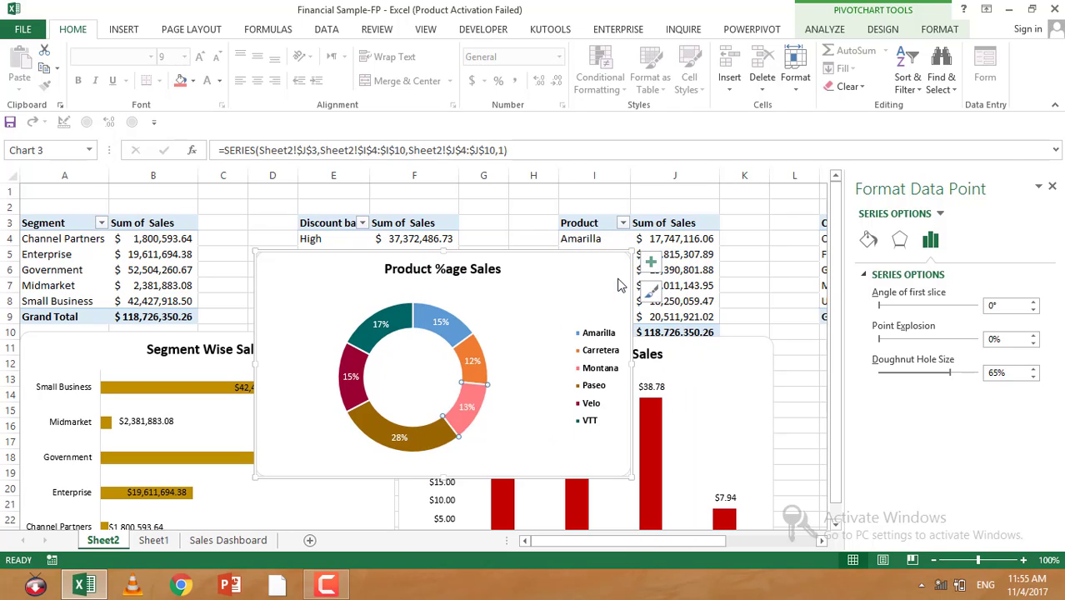
Step: Set the 13% data label's font colour to Automatic
{"action": "left_click", "coordinate": [467, 408]}
{"action": "left_click", "coordinate": [467, 409]}
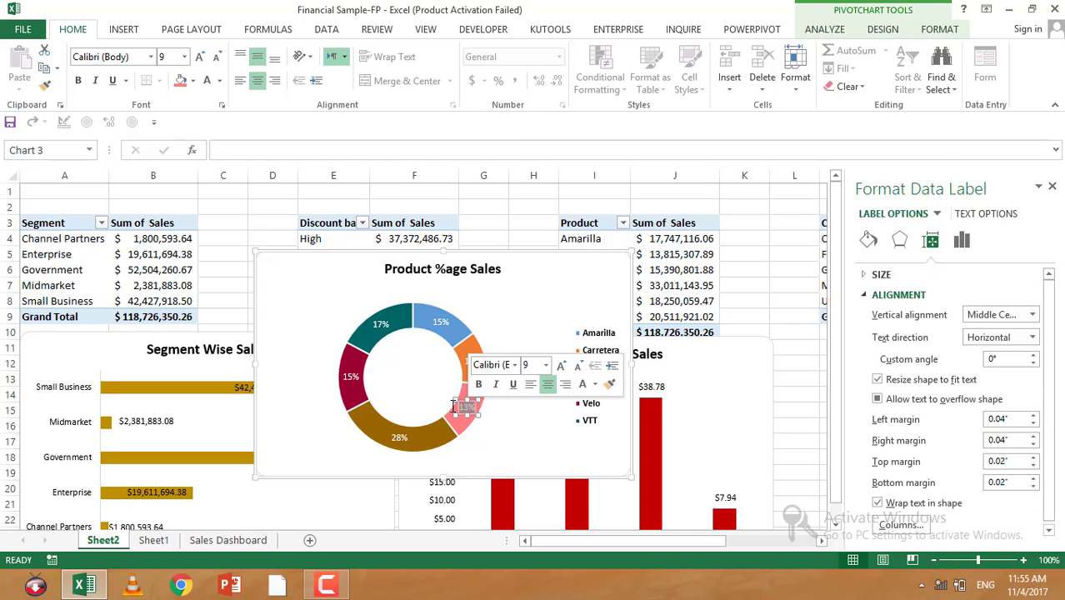
{"action": "left_click", "coordinate": [219, 80]}
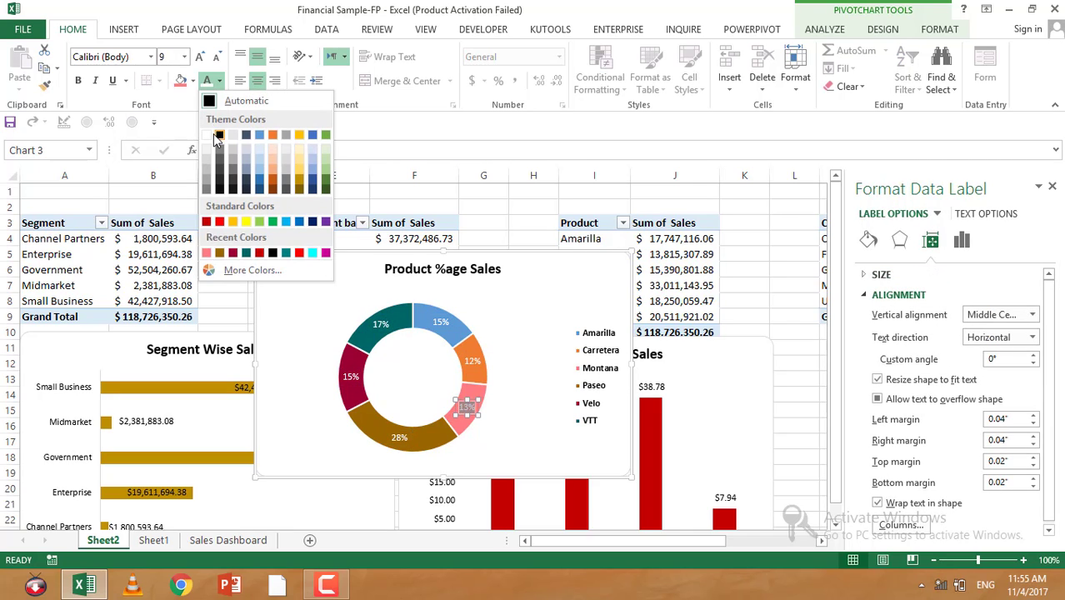
{"action": "left_click", "coordinate": [229, 97]}
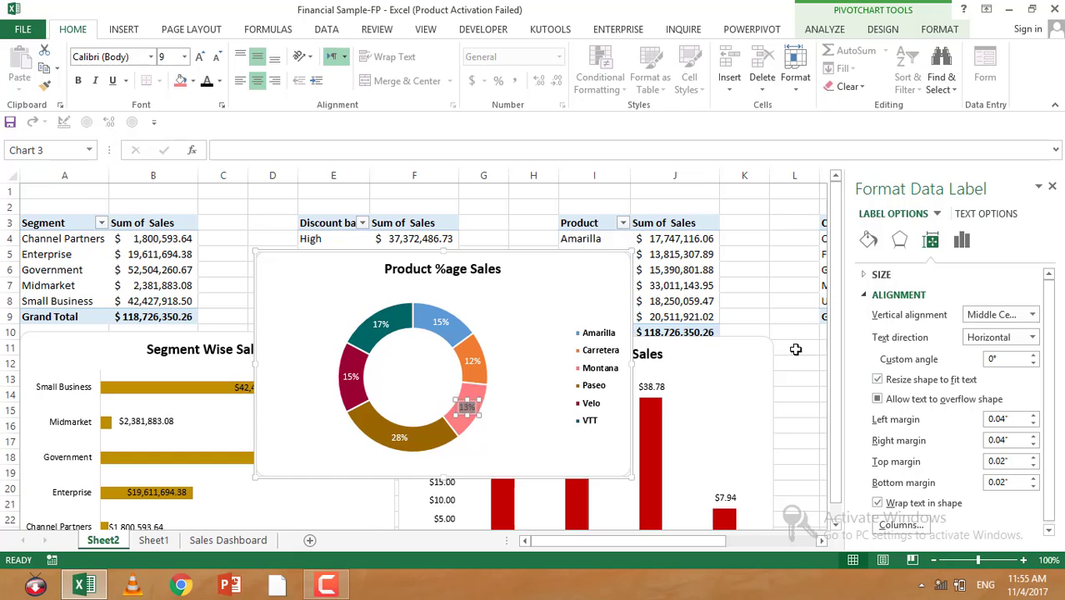
{"action": "left_click", "coordinate": [794, 317]}
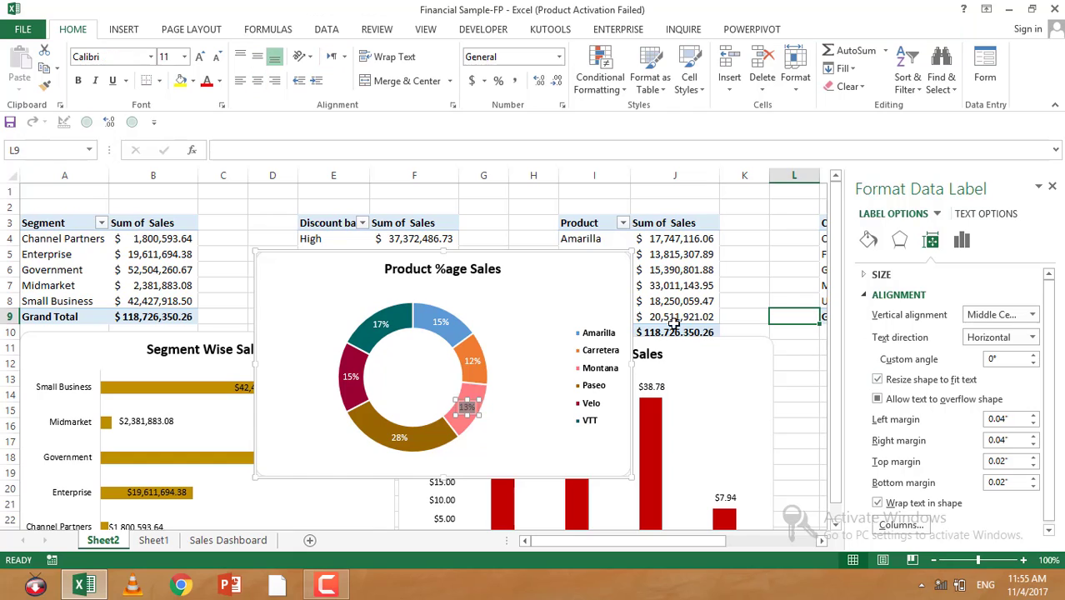
Step: Open the custom colours to fill the Carretera slice of the doughnut
{"action": "left_click", "coordinate": [466, 357]}
{"action": "left_click", "coordinate": [466, 354]}
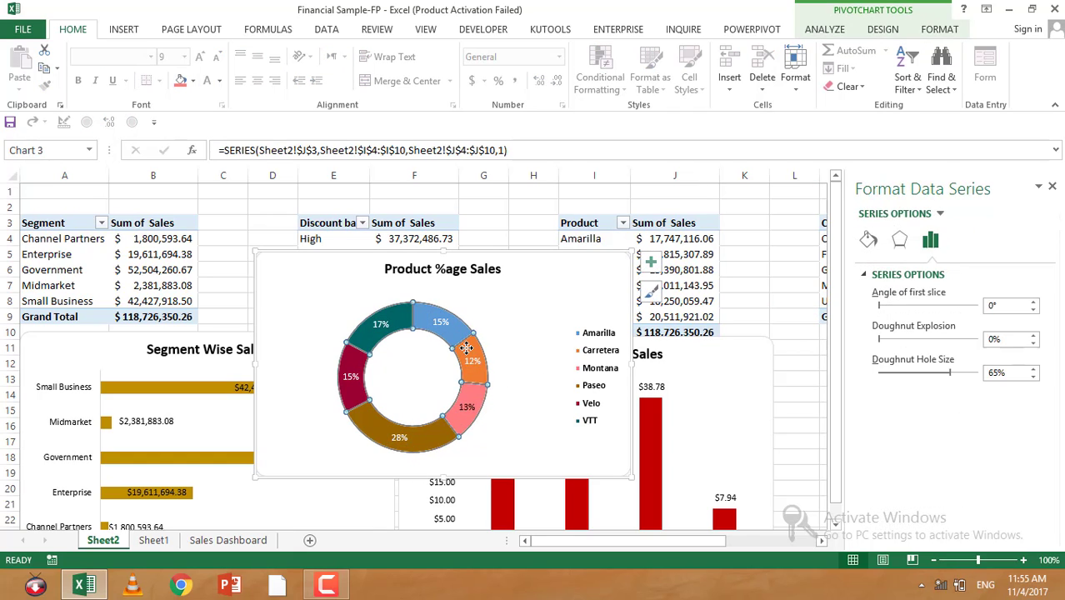
{"action": "left_click", "coordinate": [469, 354]}
{"action": "left_click", "coordinate": [193, 81]}
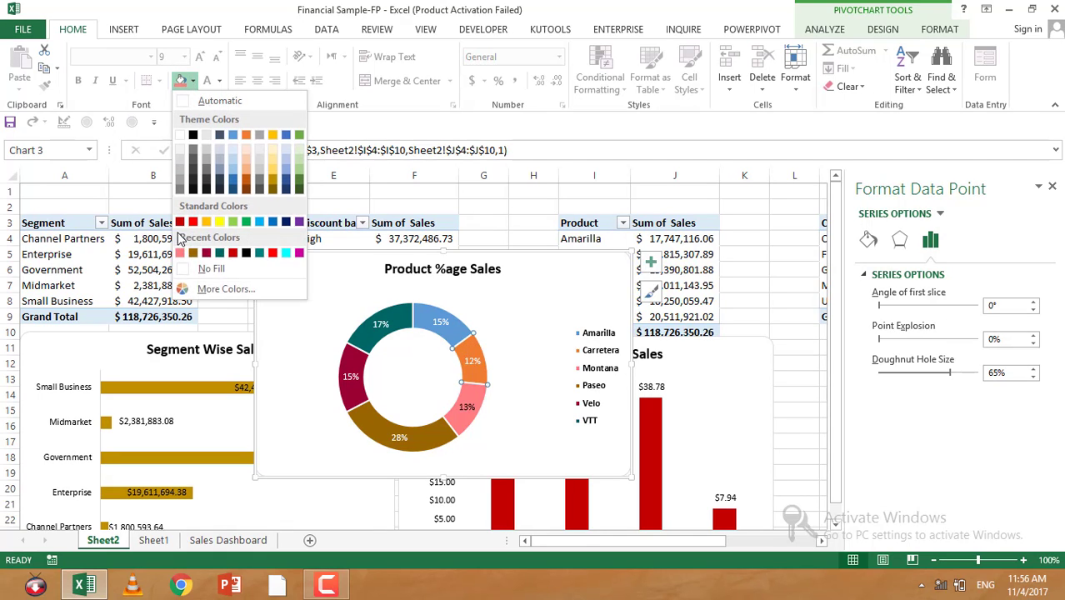
{"action": "left_click", "coordinate": [221, 289]}
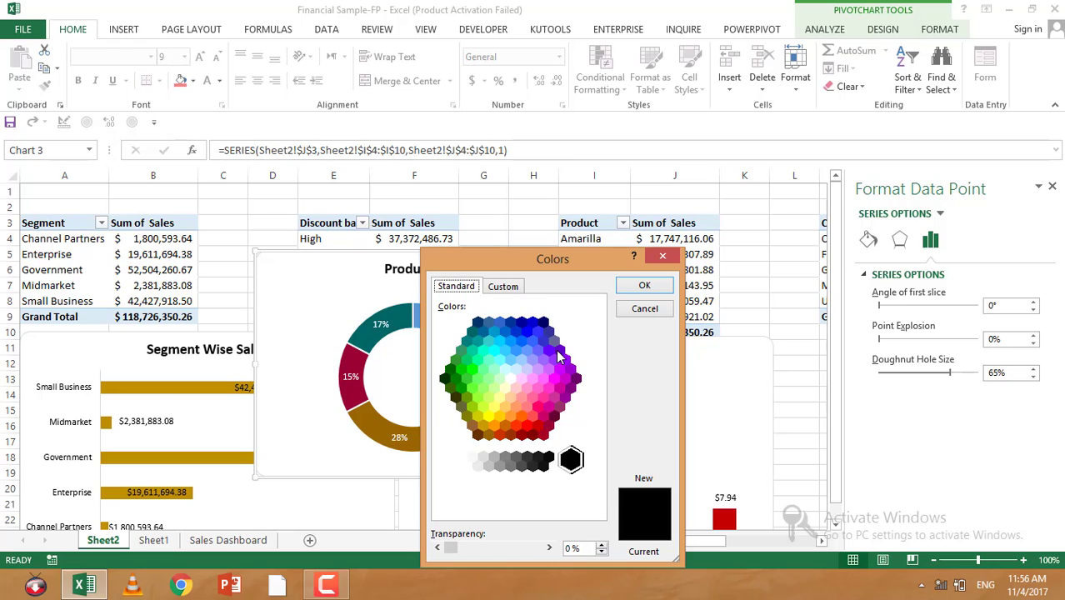
Step: Pick a dark red standard colour for the Carretera slice and confirm the colour dialog
{"action": "left_click", "coordinate": [526, 425]}
{"action": "left_click", "coordinate": [643, 286]}
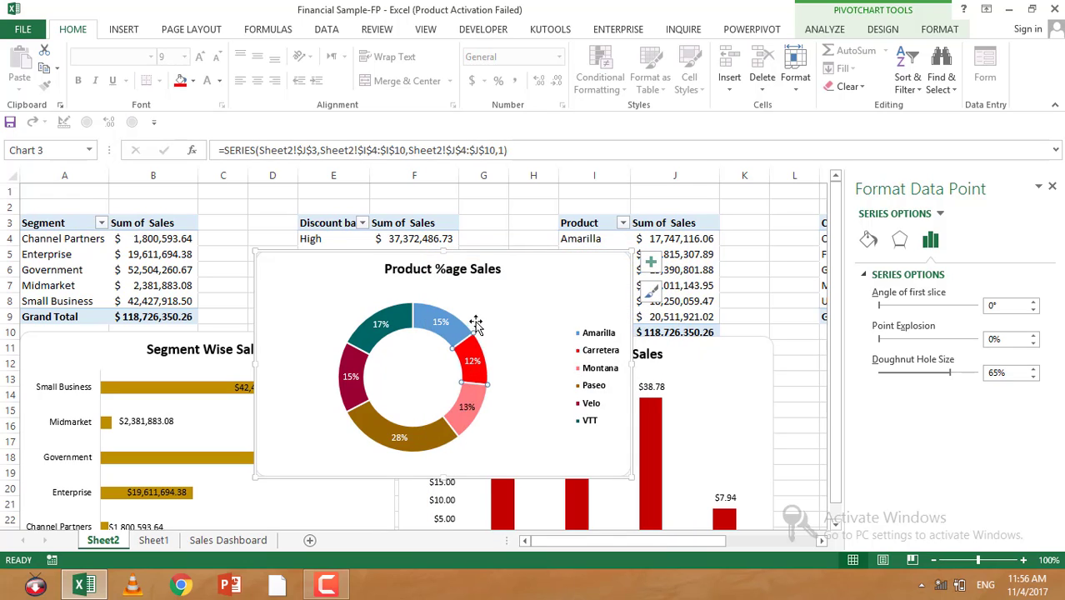
Step: Fill the Amarilla slice of the doughnut with a dark olive green theme colour
{"action": "left_click", "coordinate": [444, 338]}
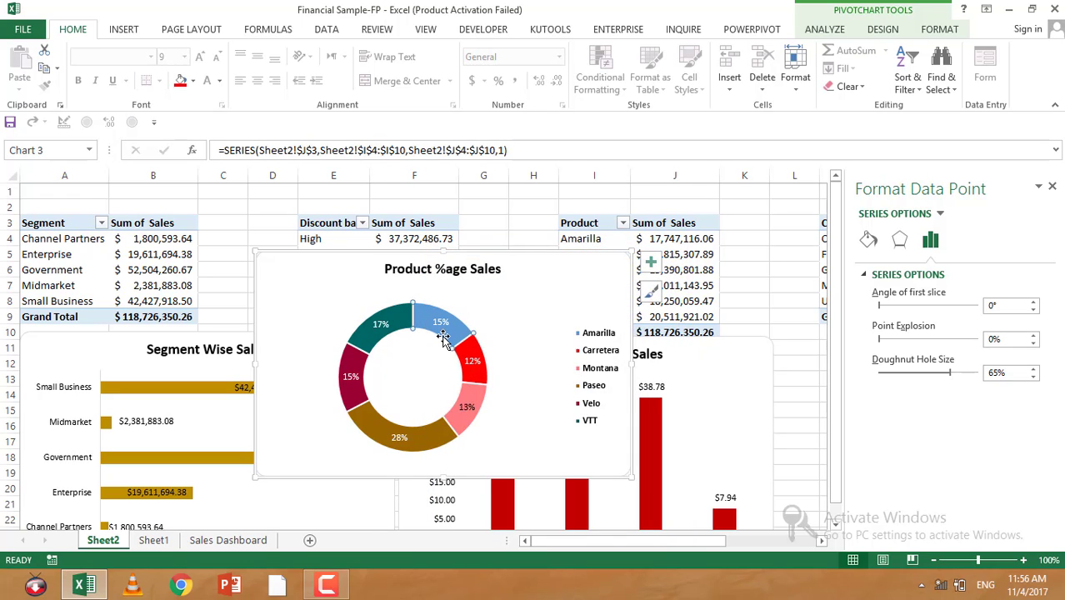
{"action": "left_click", "coordinate": [194, 81]}
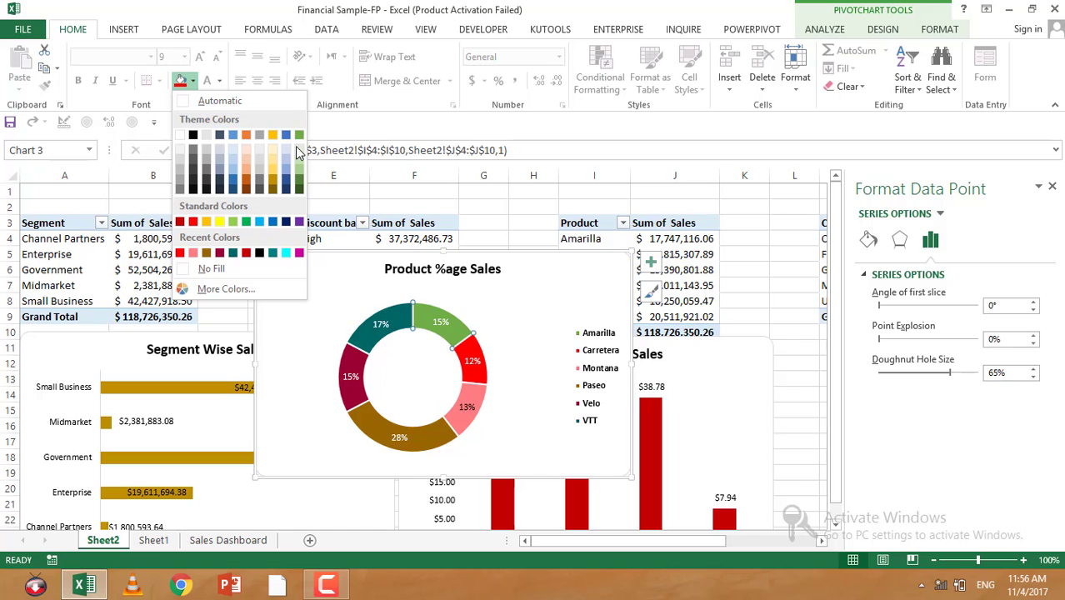
{"action": "left_click", "coordinate": [299, 191]}
{"action": "left_click", "coordinate": [744, 374]}
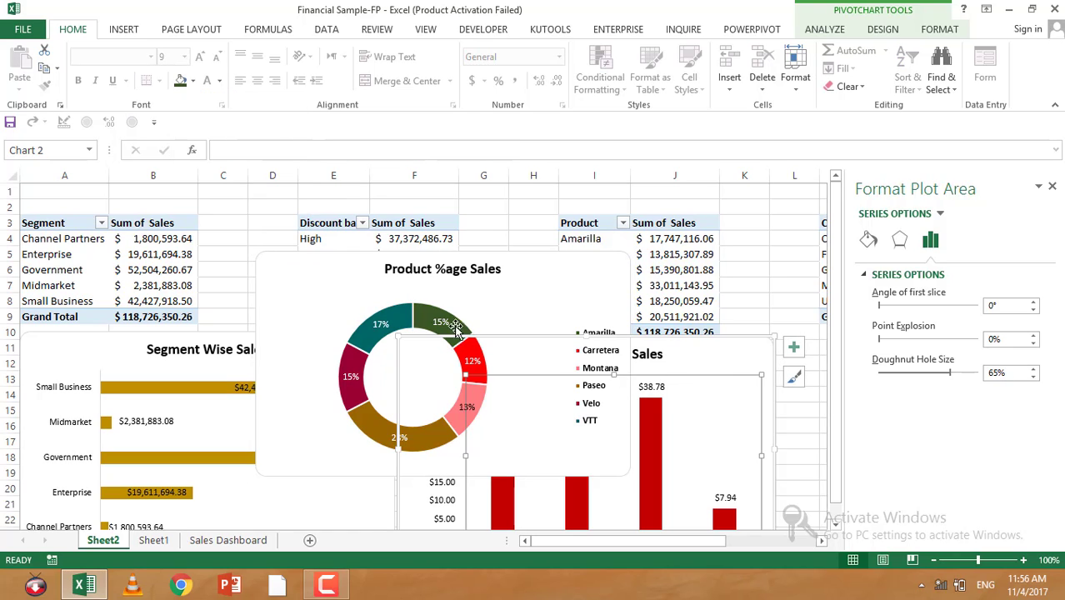
{"action": "left_click", "coordinate": [456, 331]}
{"action": "left_click", "coordinate": [434, 263]}
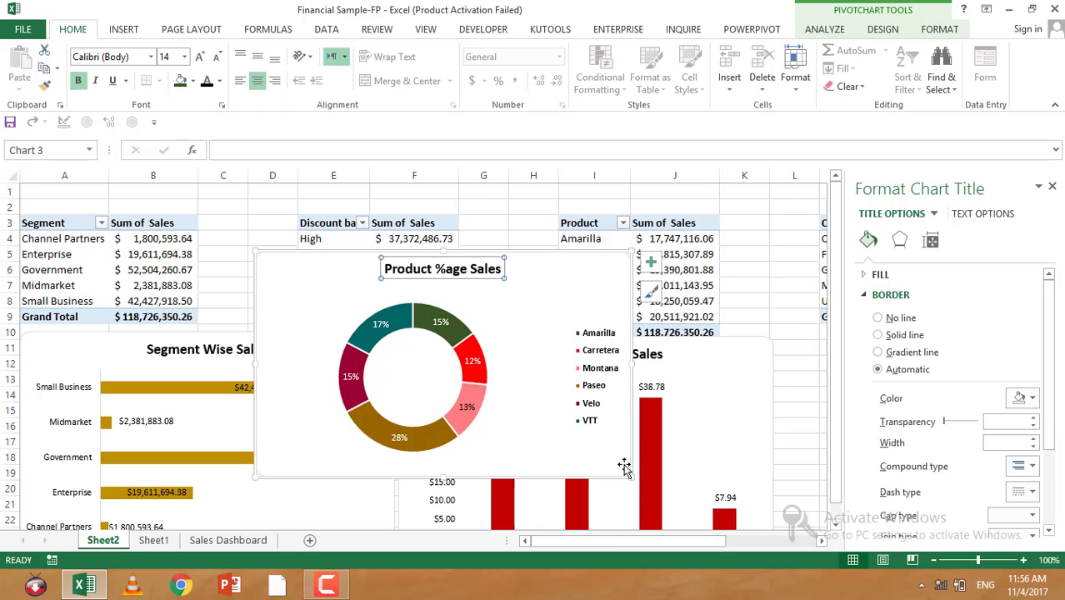
{"action": "scroll", "coordinate": [752, 421], "scroll_direction": "down", "scroll_amount": 4}
{"action": "scroll", "coordinate": [573, 422], "scroll_direction": "up", "scroll_amount": 1}
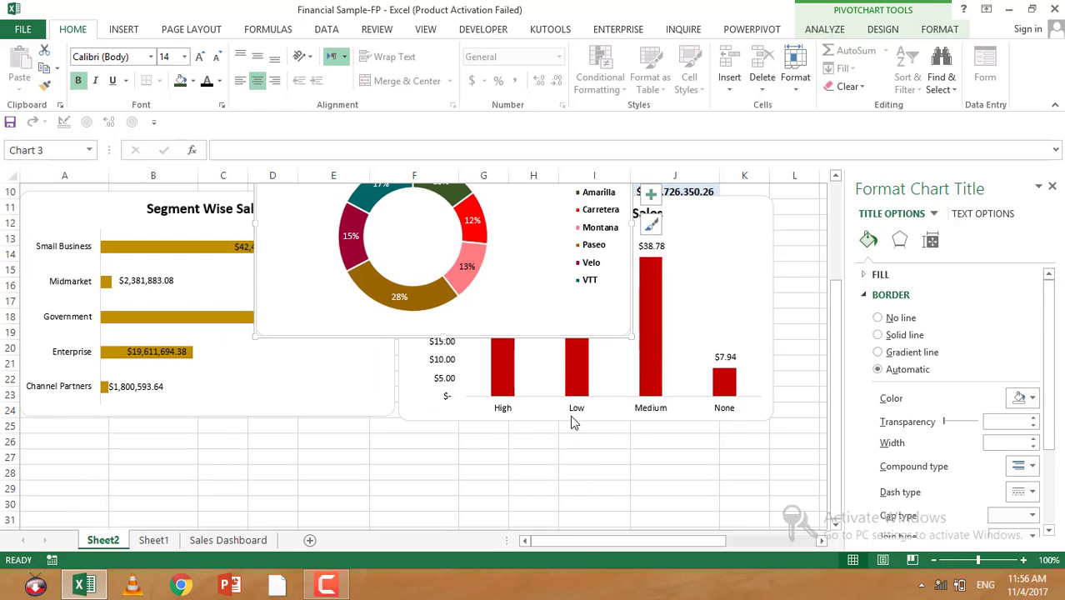
Step: Move the Product %age Sales doughnut chart further left and down on the sheet
{"action": "left_click", "coordinate": [499, 412]}
{"action": "left_click", "coordinate": [743, 486]}
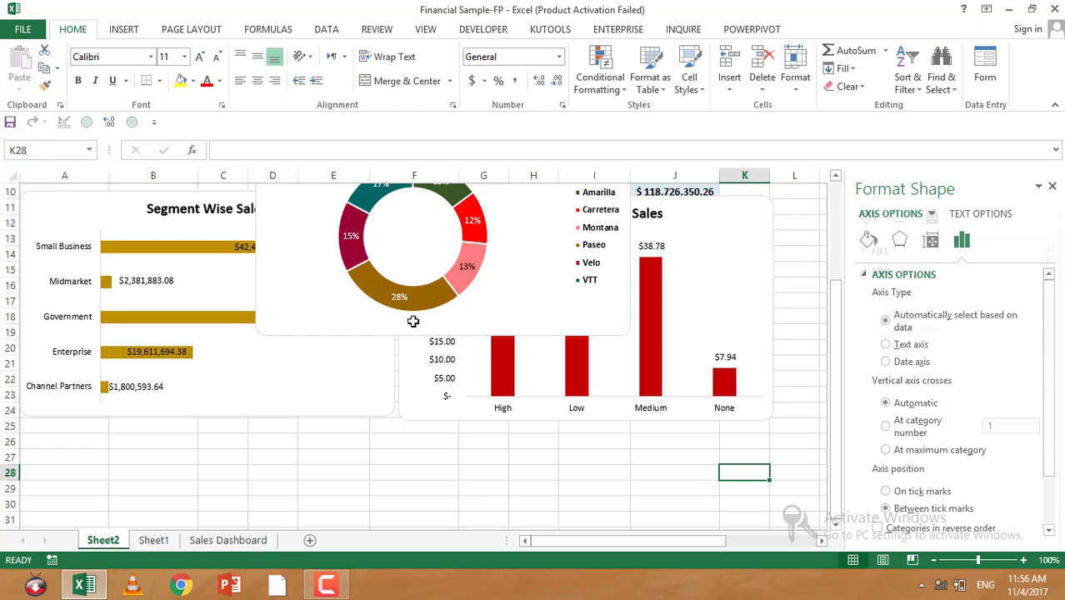
{"action": "scroll", "coordinate": [321, 261], "scroll_direction": "up", "scroll_amount": 2}
{"action": "scroll", "coordinate": [321, 262], "scroll_direction": "up", "scroll_amount": 1}
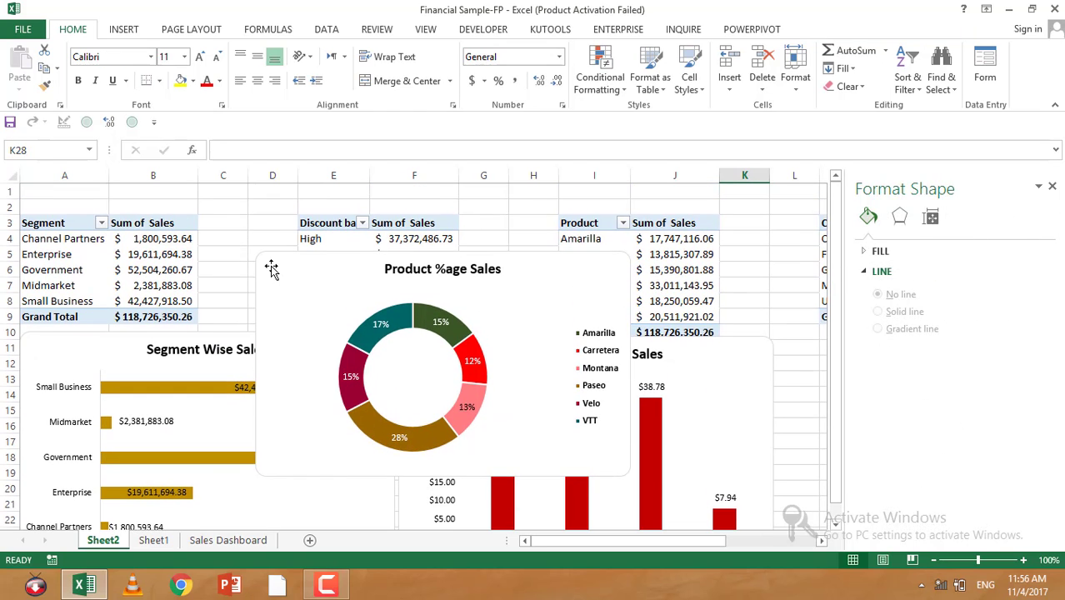
{"action": "left_click_drag", "start_coordinate": [269, 269], "coordinate": [36, 393]}
{"action": "scroll", "coordinate": [36, 392], "scroll_direction": "up", "scroll_amount": 4}
Step: Insert a 100% stacked column PivotChart from the country PivotTable with Sales, COGS and Profit
{"action": "left_click_drag", "start_coordinate": [546, 543], "coordinate": [721, 539]}
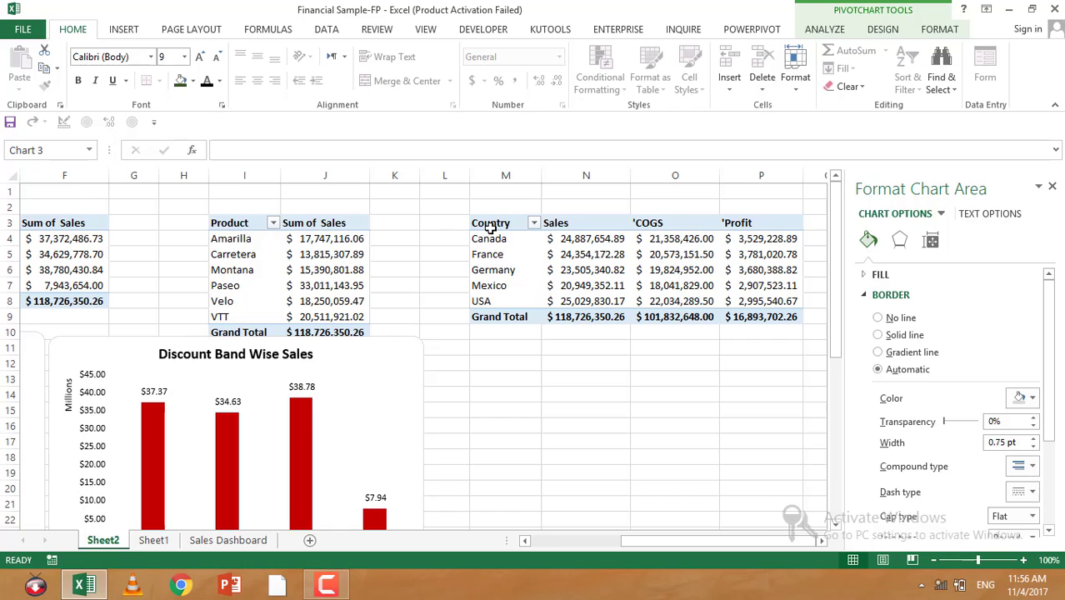
{"action": "left_click_drag", "start_coordinate": [492, 225], "coordinate": [733, 300]}
{"action": "left_click", "coordinate": [124, 30]}
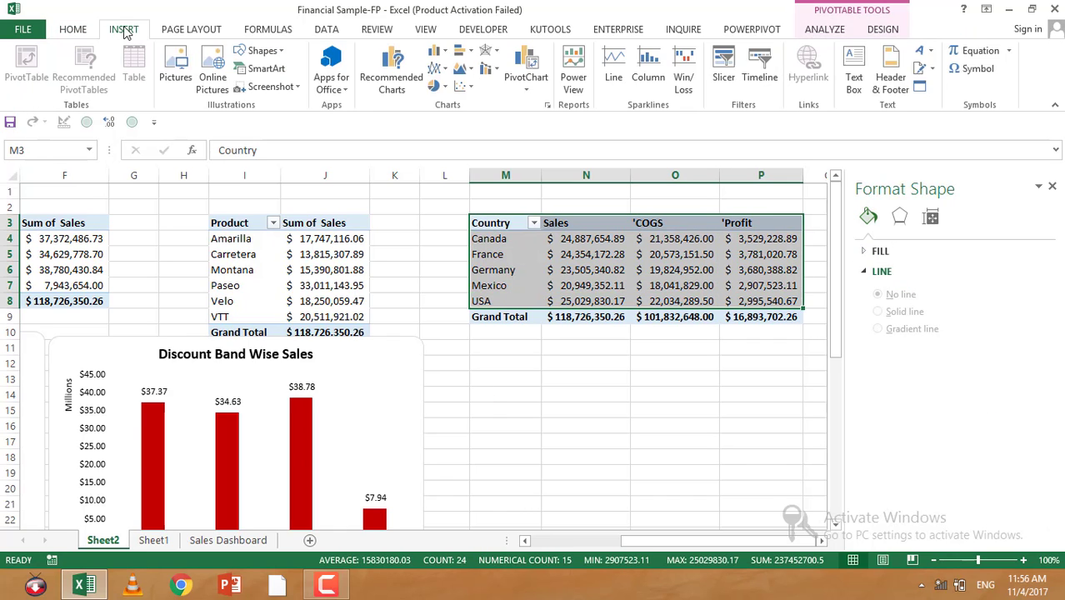
{"action": "left_click", "coordinate": [465, 52]}
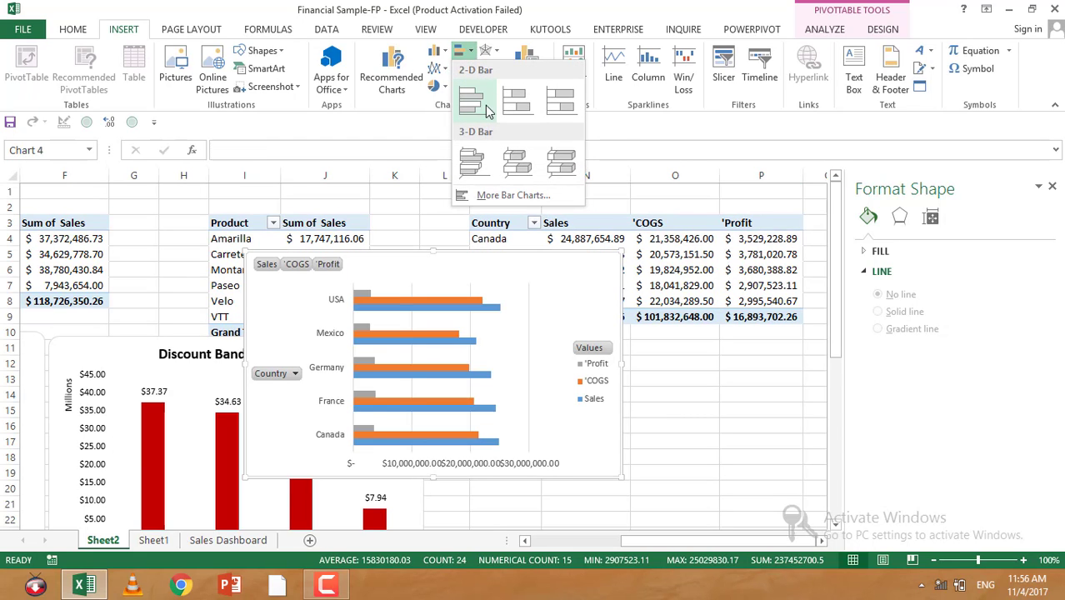
{"action": "left_click", "coordinate": [435, 51]}
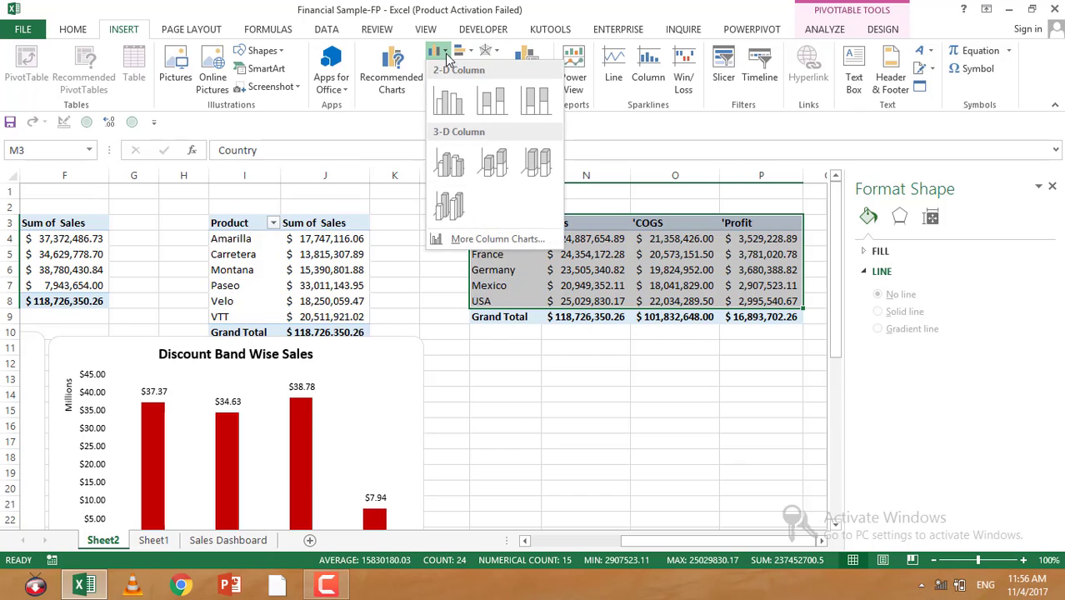
{"action": "left_click", "coordinate": [536, 100]}
Step: Move the new stacked column chart below the country table and hide all field buttons on it
{"action": "left_click_drag", "start_coordinate": [372, 258], "coordinate": [576, 324]}
{"action": "left_click", "coordinate": [508, 328]}
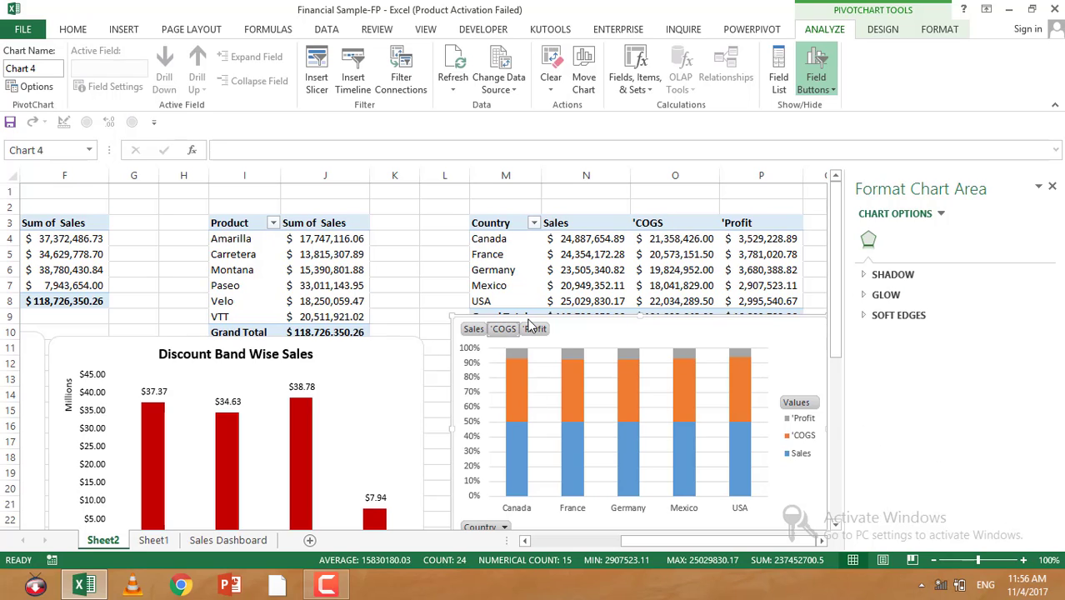
{"action": "right_click", "coordinate": [473, 330]}
{"action": "left_click", "coordinate": [534, 504]}
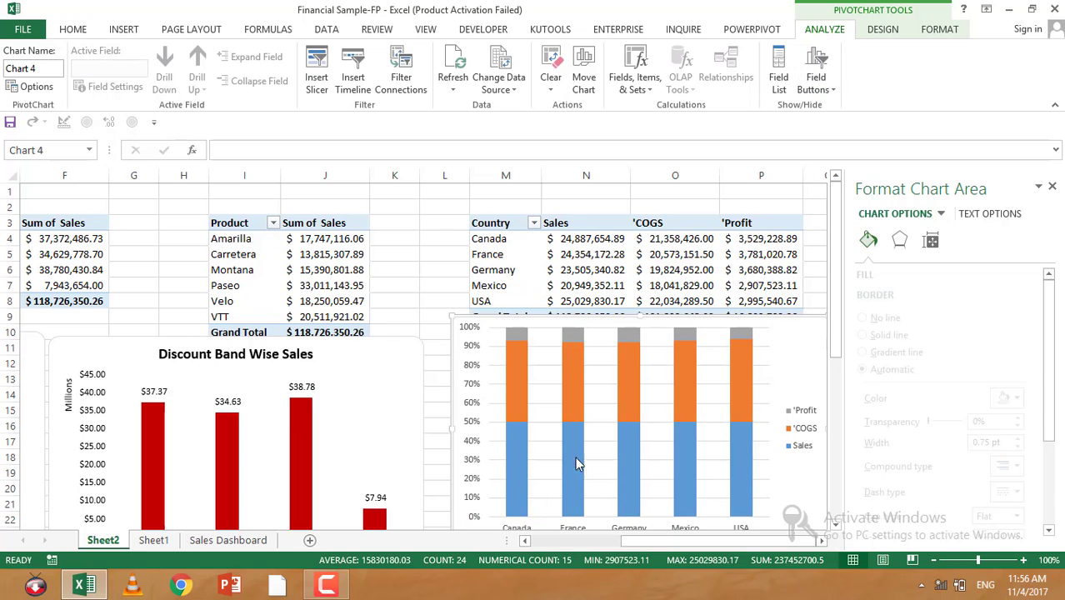
Step: Add a chart title to the stacked column chart
{"action": "left_click", "coordinate": [476, 408]}
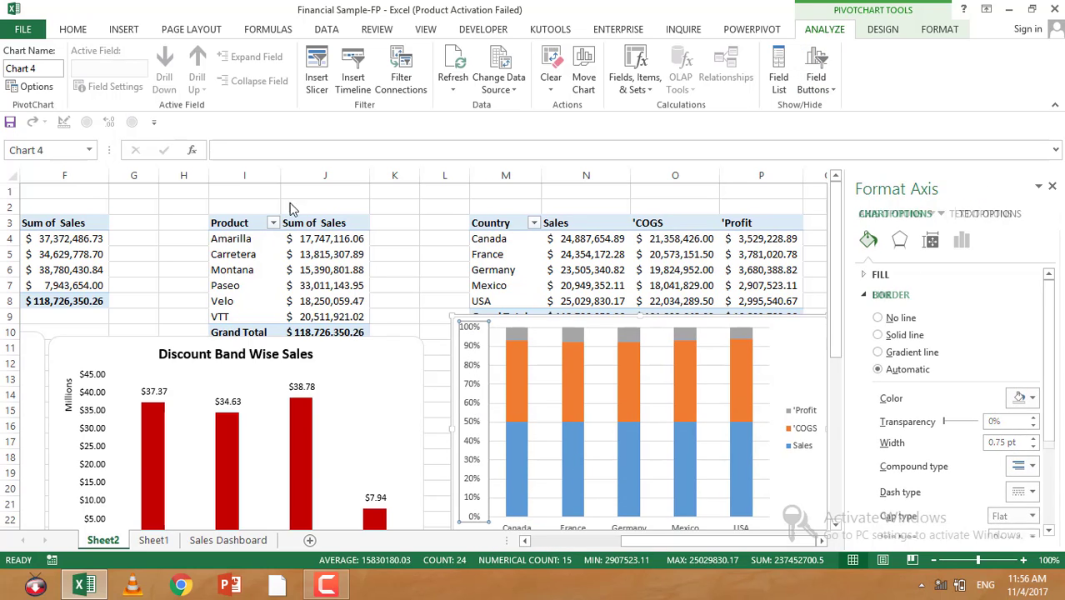
{"action": "left_click", "coordinate": [70, 33]}
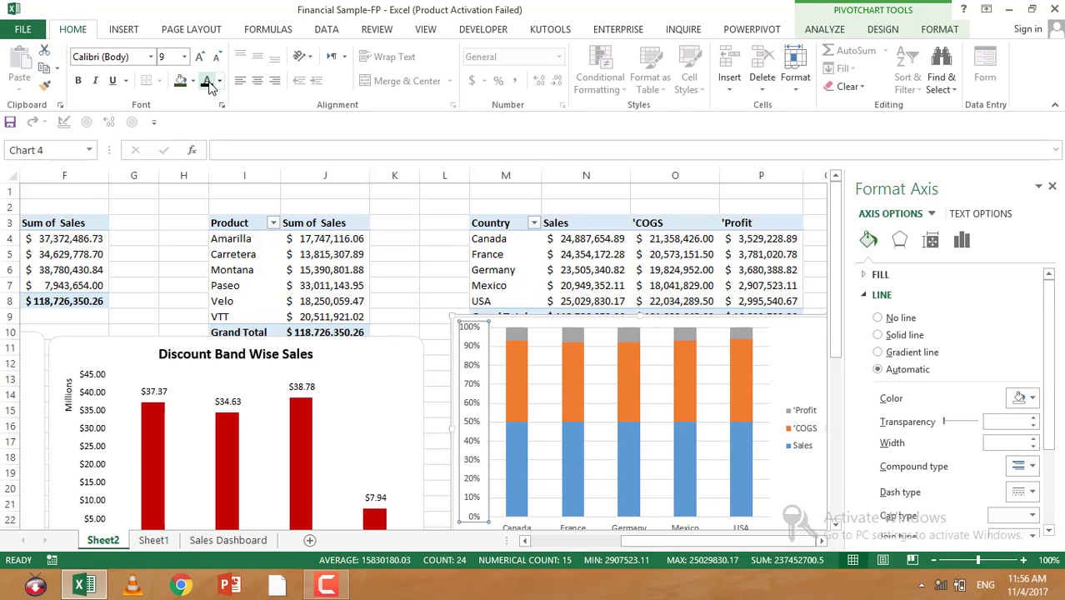
{"action": "left_click", "coordinate": [1052, 186]}
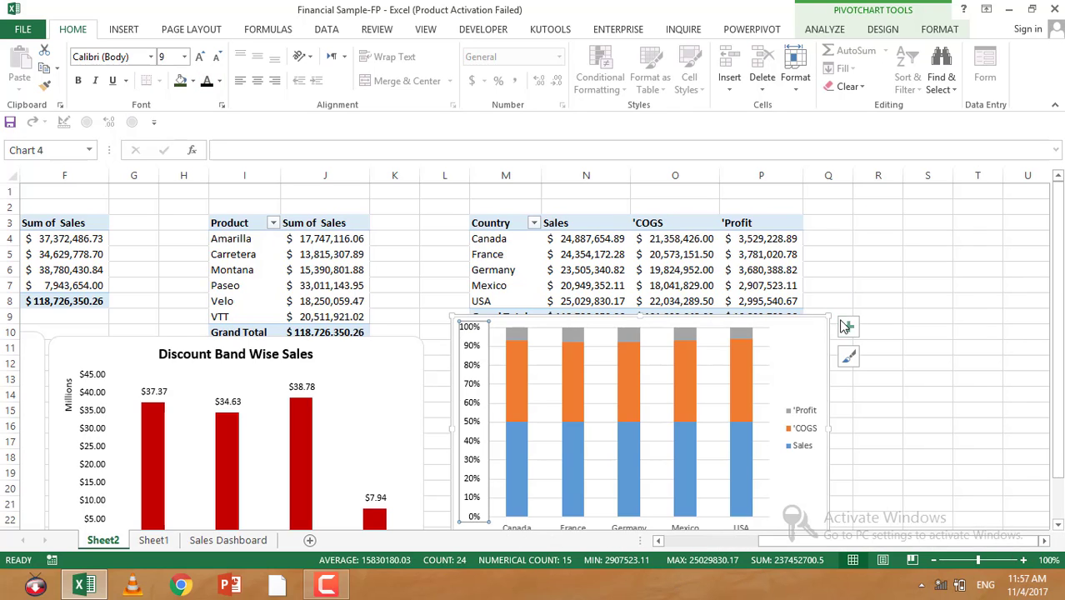
{"action": "left_click", "coordinate": [848, 326]}
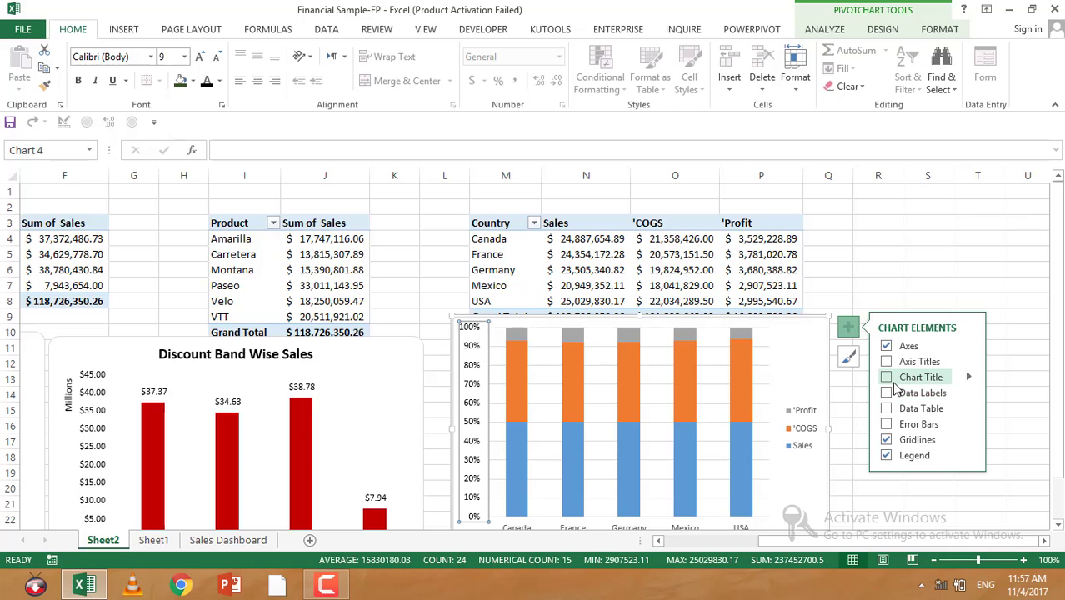
{"action": "left_click", "coordinate": [890, 378]}
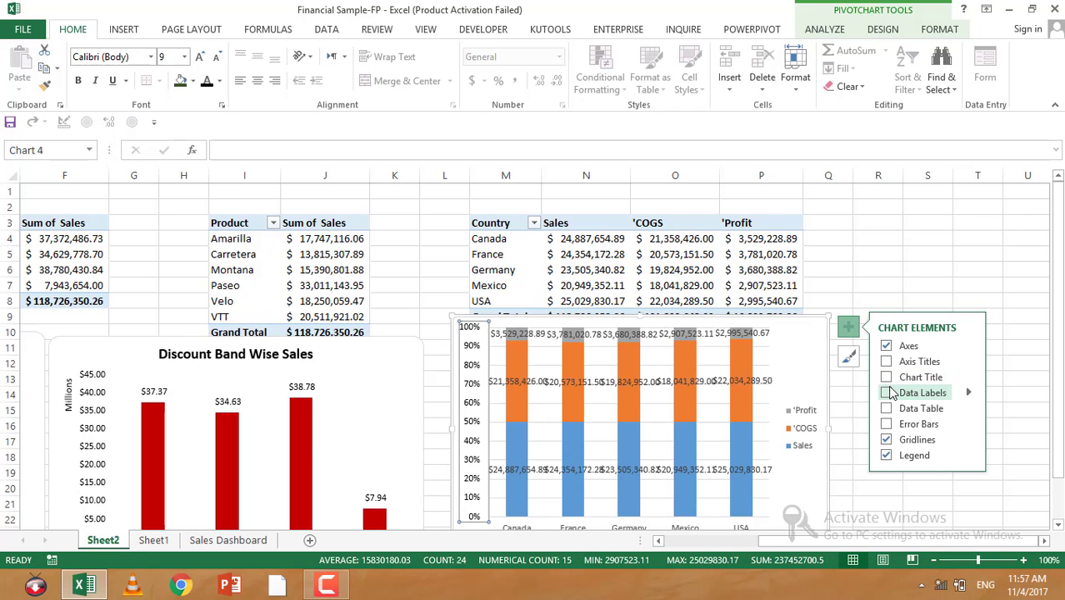
Step: Set the stacked column chart's title to Sales= Gross Profit + COGS
{"action": "double_click", "coordinate": [655, 333]}
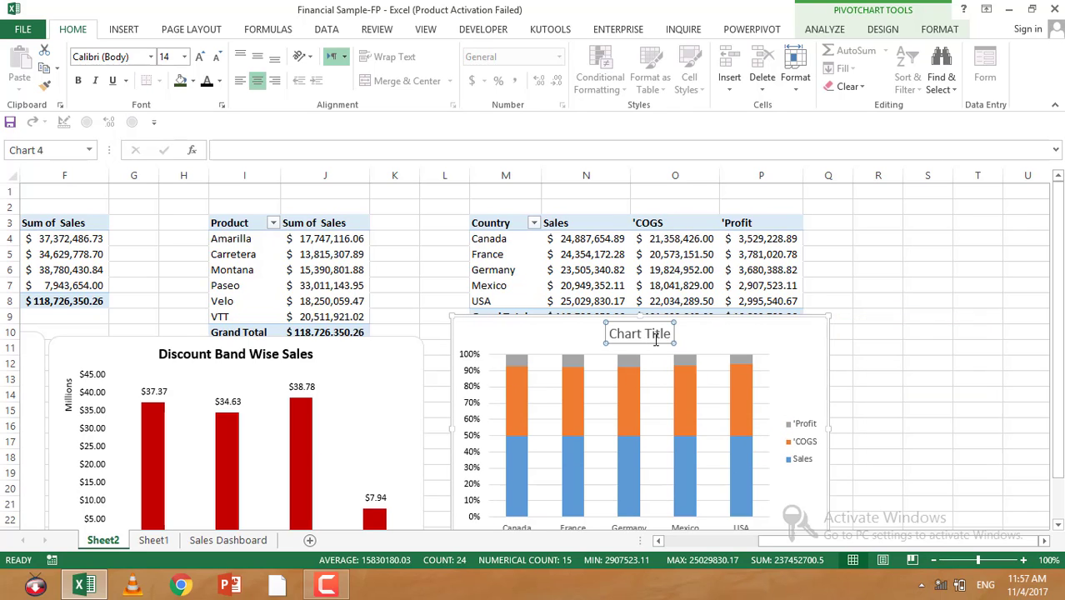
{"action": "key", "text": "ctrl+a"}
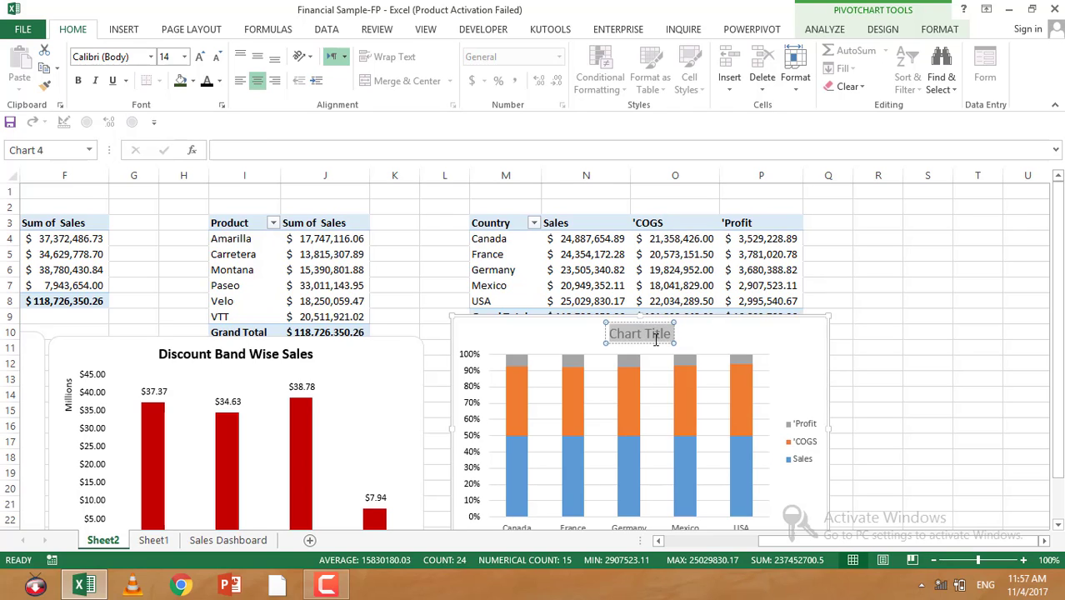
{"action": "type", "text": "Profit"}
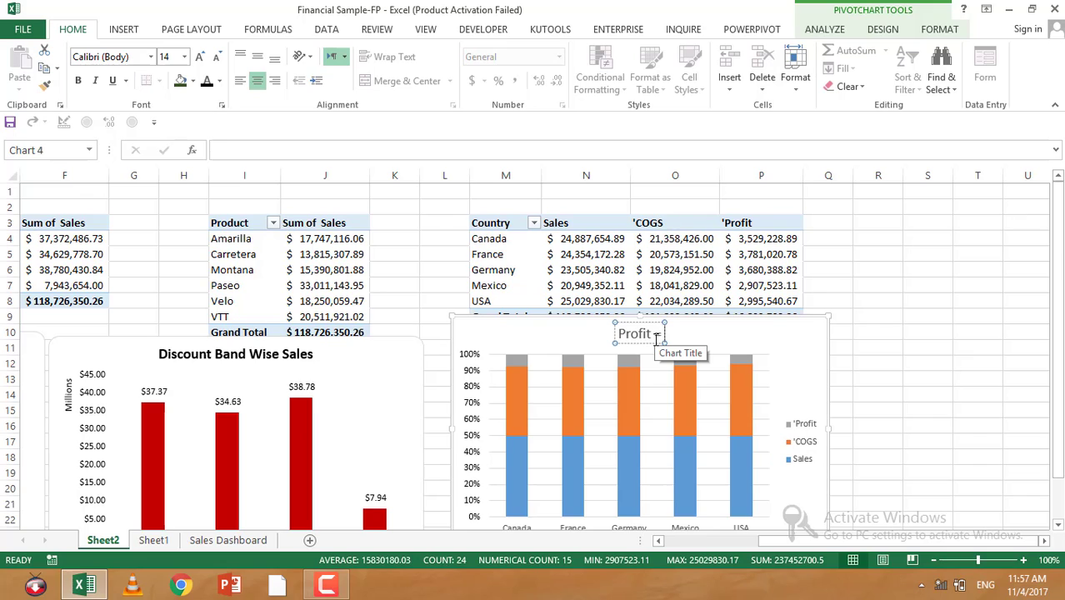
{"action": "type", "text": " = Sales"}
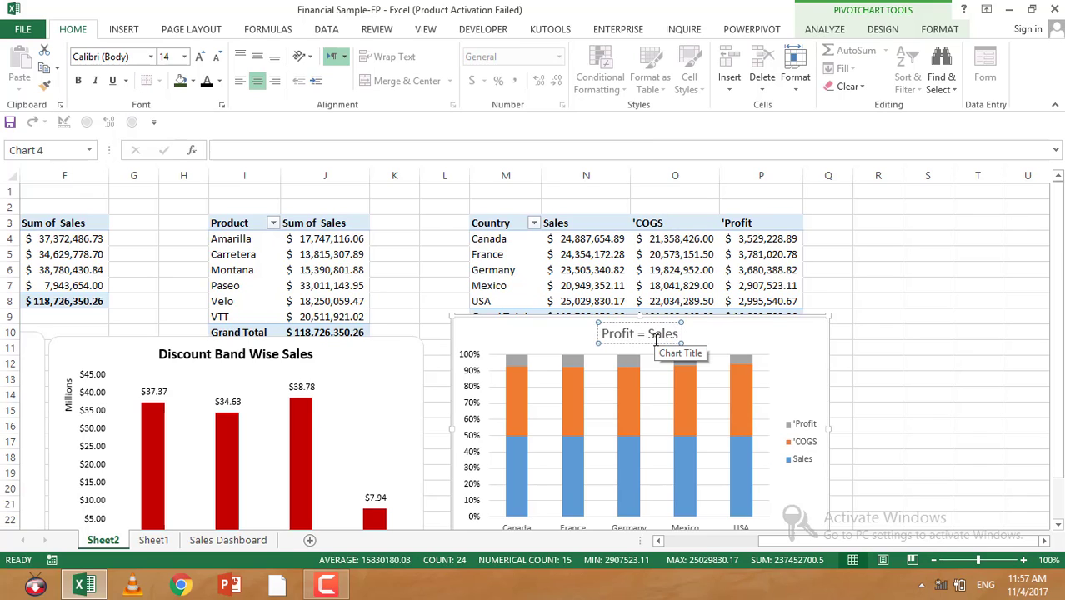
{"action": "type", "text": "-"}
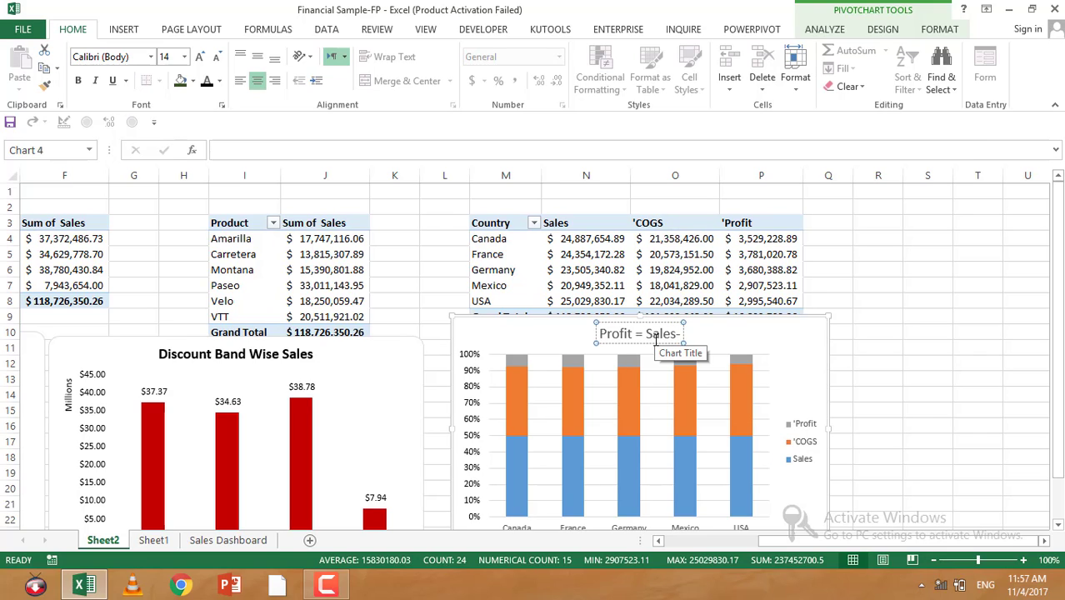
{"action": "type", "text": " COGS"}
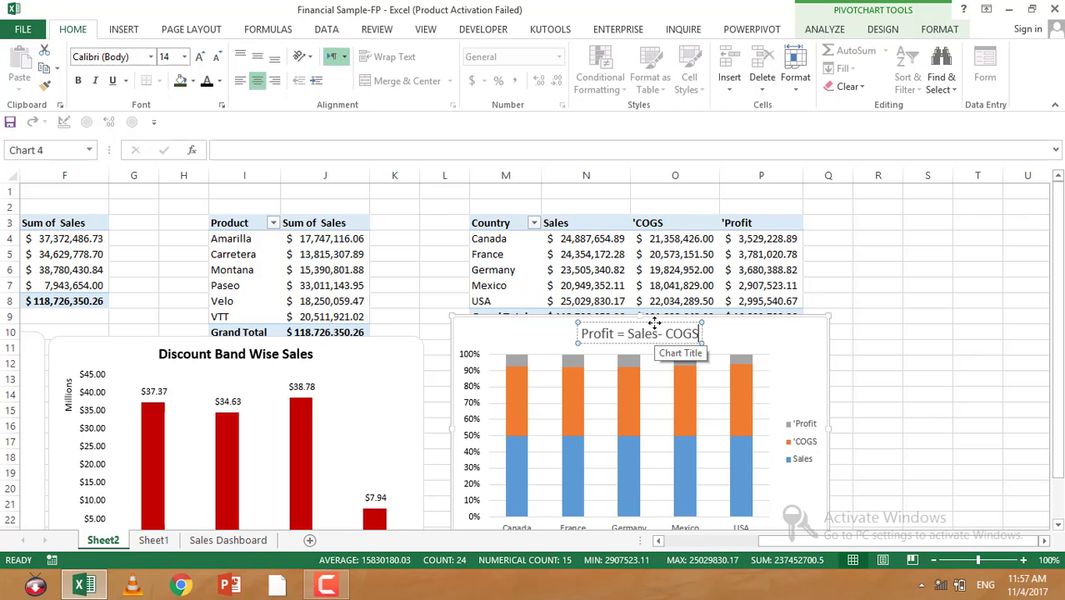
{"action": "key", "text": "BackSpace"}
{"action": "key", "text": "BackSpace"}
{"action": "key", "text": "BackSpace"}
{"action": "key", "text": "BackSpace"}
{"action": "key", "text": "BackSpace"}
{"action": "key", "text": "BackSpace"}
{"action": "key", "text": "BackSpace"}
{"action": "key", "text": "BackSpace"}
{"action": "key", "text": "BackSpace"}
{"action": "key", "text": "BackSpace"}
{"action": "key", "text": "BackSpace"}
{"action": "key", "text": "BackSpace"}
{"action": "key", "text": "BackSpace"}
{"action": "key", "text": "BackSpace"}
{"action": "key", "text": "BackSpace"}
{"action": "key", "text": "BackSpace"}
{"action": "key", "text": "BackSpace"}
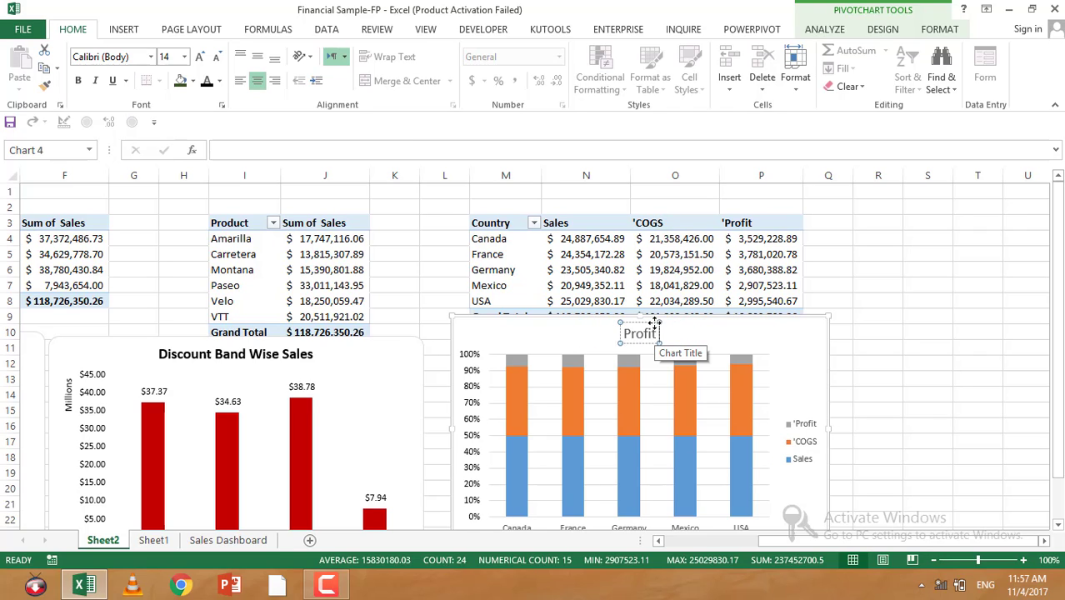
{"action": "key", "text": "BackSpace"}
{"action": "key", "text": "BackSpace"}
{"action": "key", "text": "BackSpace"}
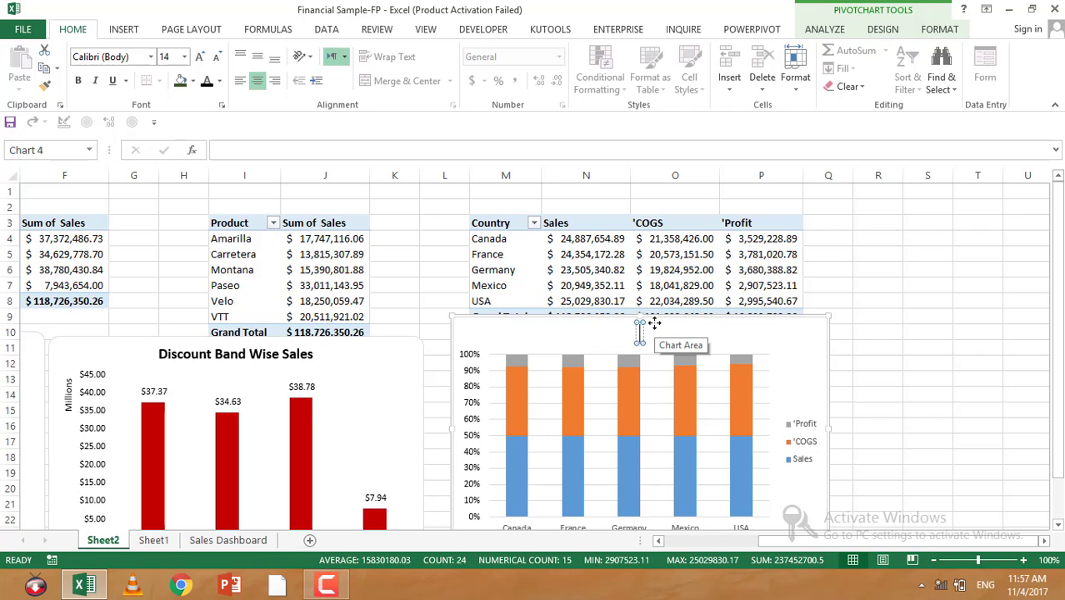
{"action": "type", "text": "Sales"}
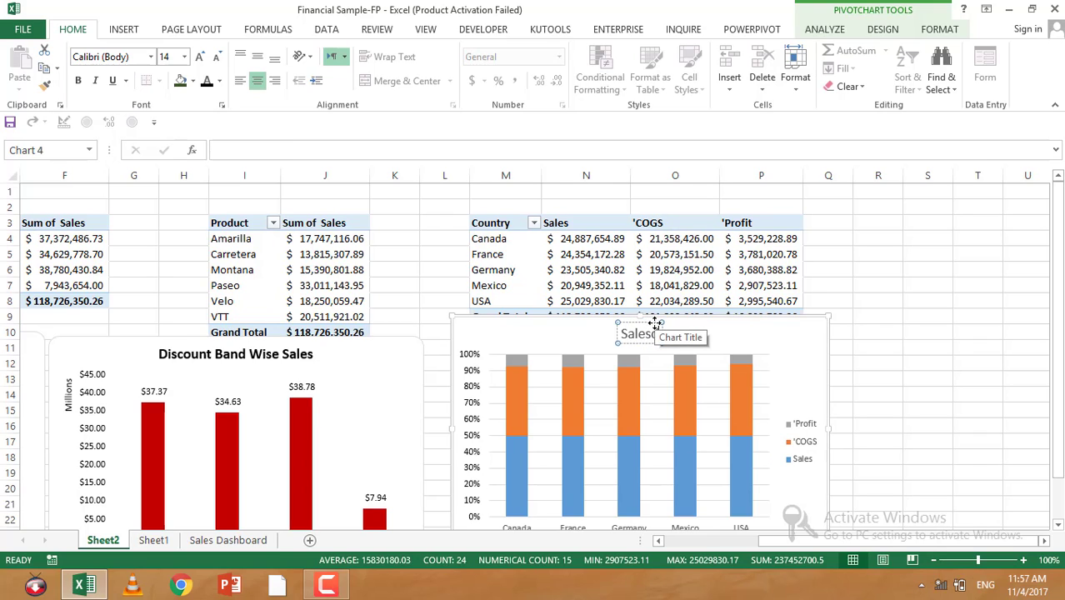
{"action": "type", "text": "-"}
{"action": "type", "text": "="}
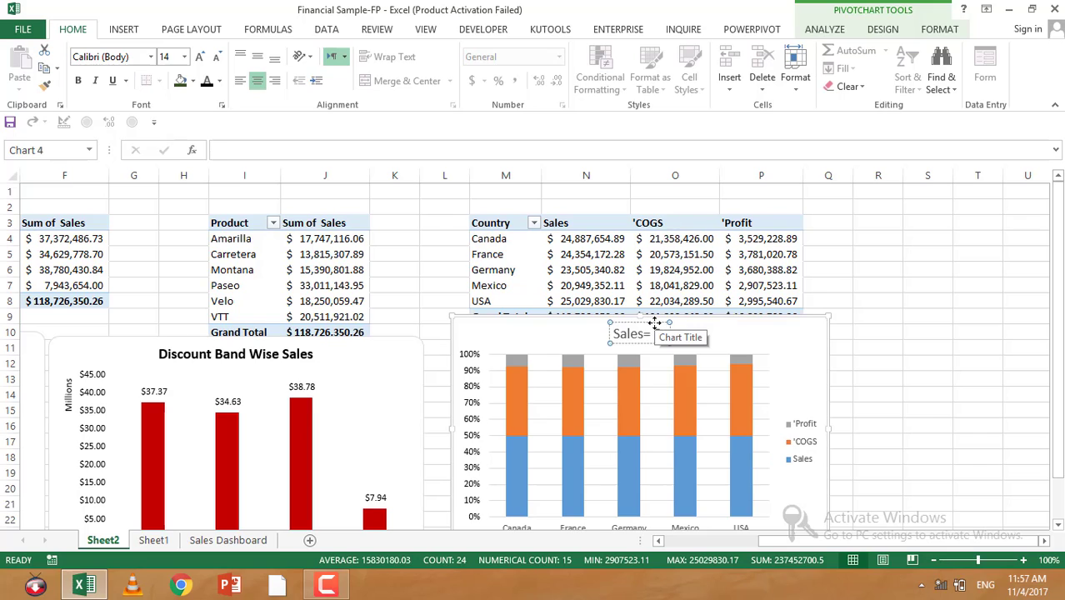
{"action": "key", "text": "BackSpace"}
{"action": "key", "text": "BackSpace"}
{"action": "type", "text": "Gross"}
{"action": "type", "text": " Sales"}
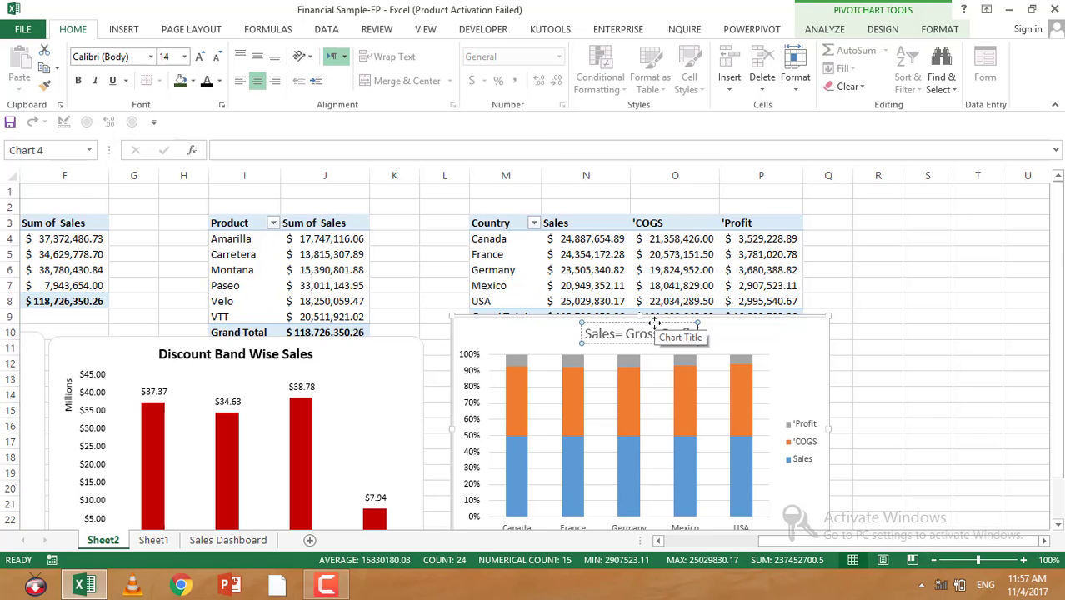
{"action": "type", "text": " +"}
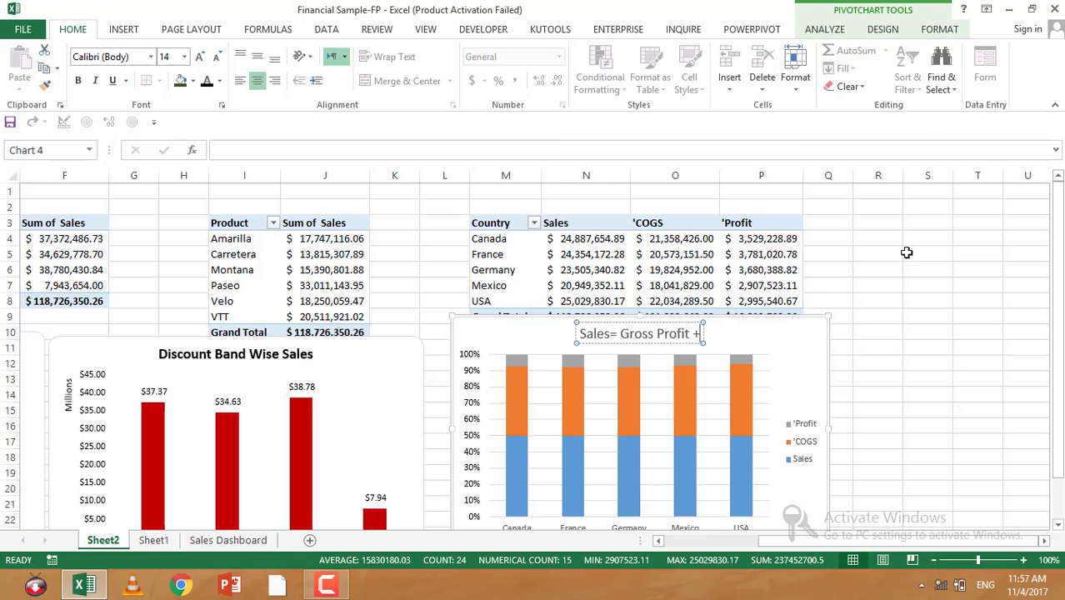
{"action": "type", "text": " COGX"}
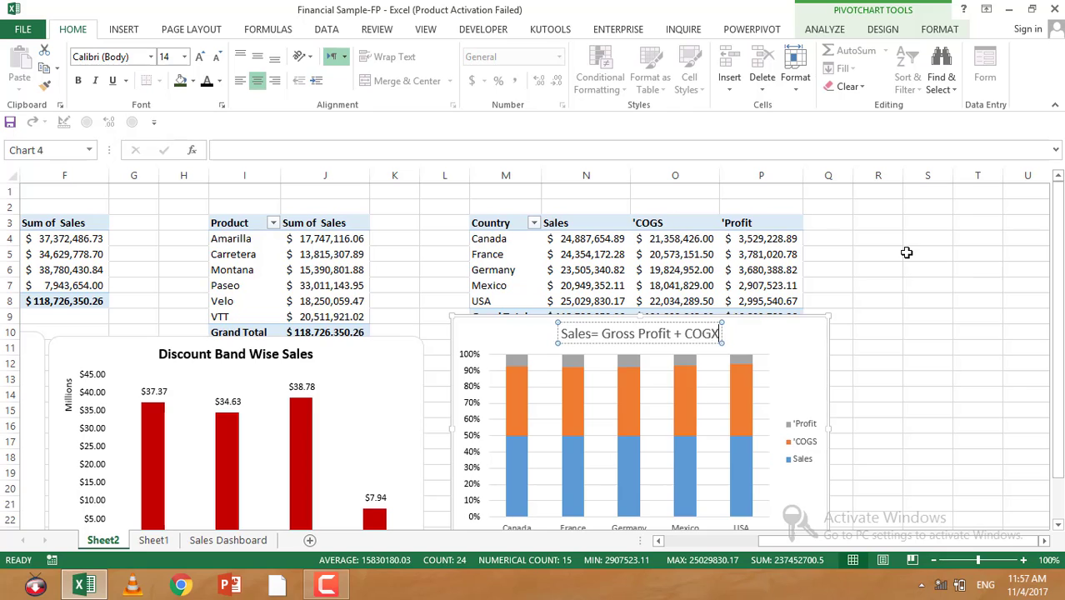
{"action": "key", "text": "BackSpace"}
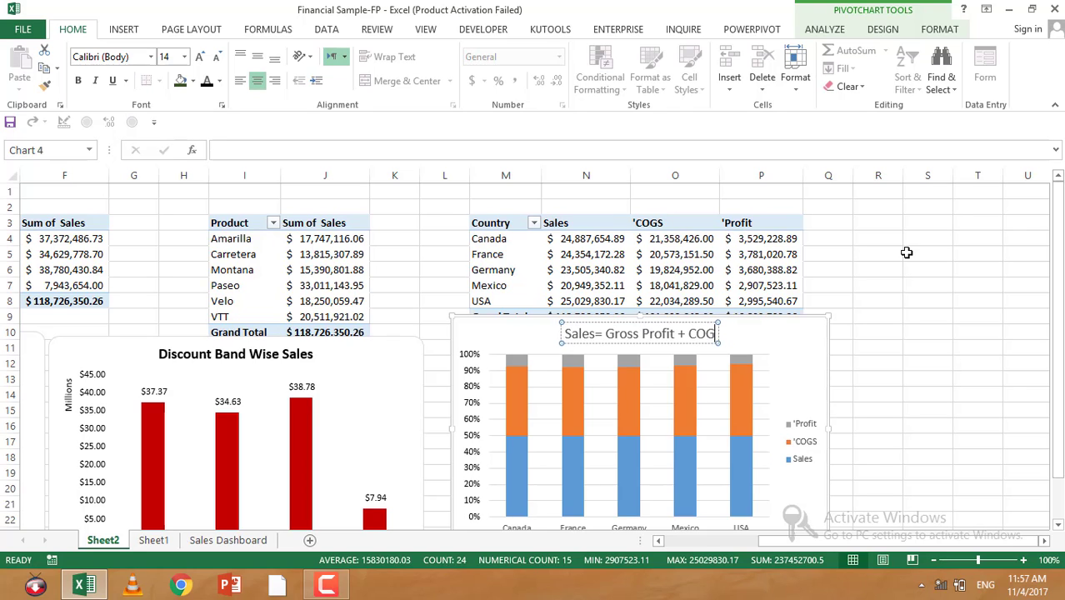
{"action": "type", "text": "S"}
Step: Move the stacked column chart's legend to the top position
{"action": "left_click", "coordinate": [807, 448]}
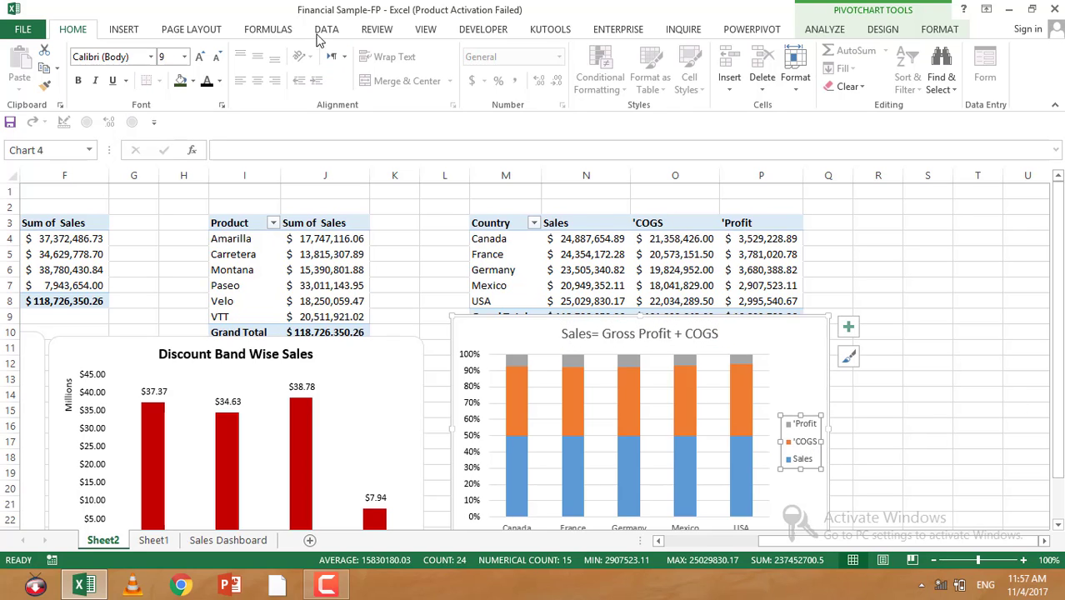
{"action": "right_click", "coordinate": [789, 424]}
{"action": "left_click", "coordinate": [841, 552]}
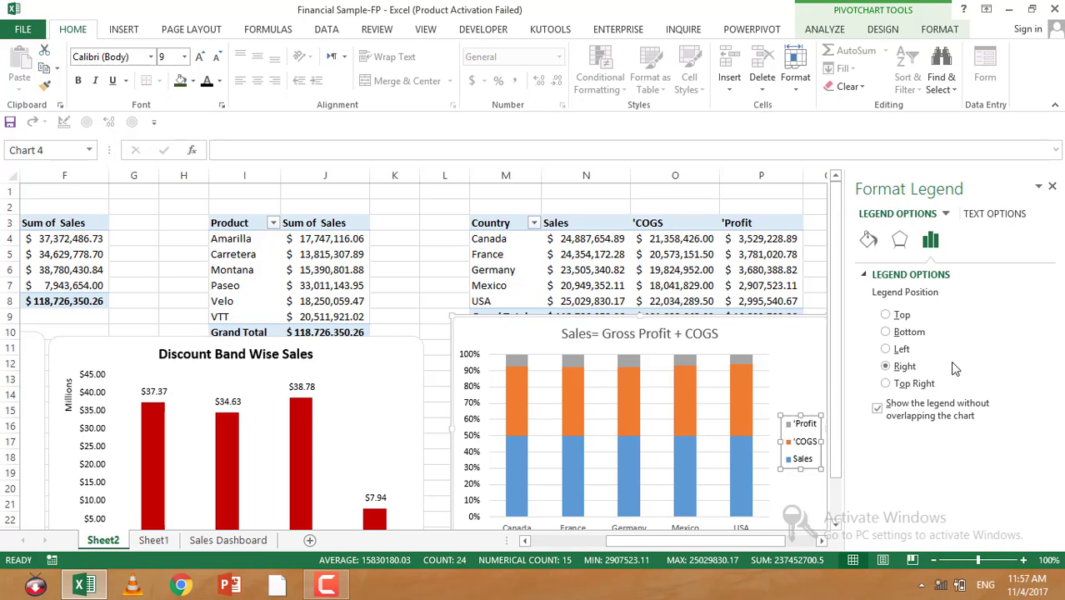
{"action": "left_click", "coordinate": [886, 315]}
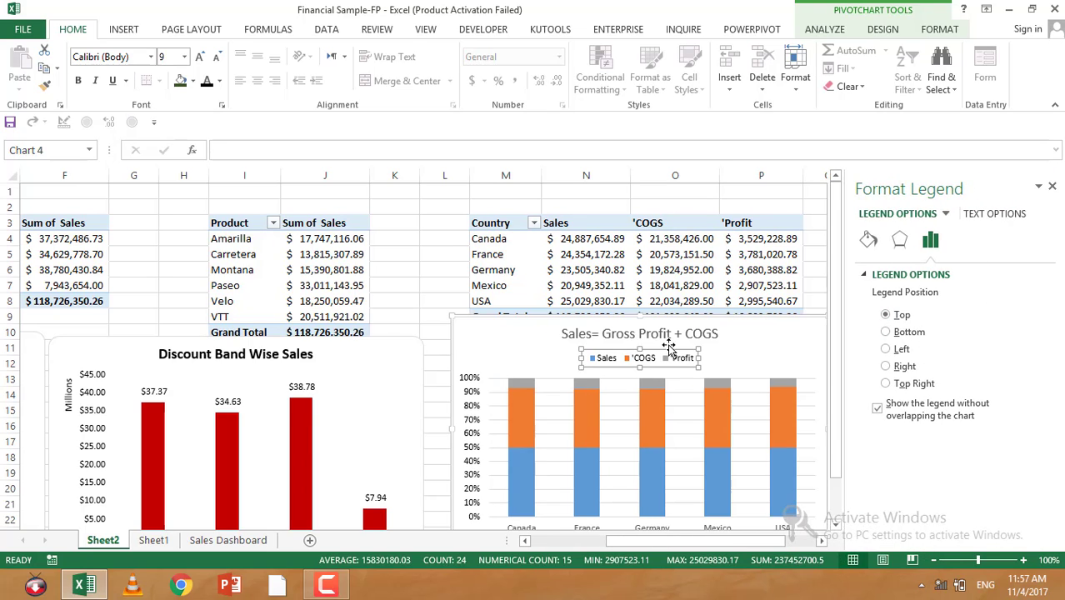
Step: Make the stacked column chart's title bold, toggling italic on and back off
{"action": "left_click", "coordinate": [655, 333]}
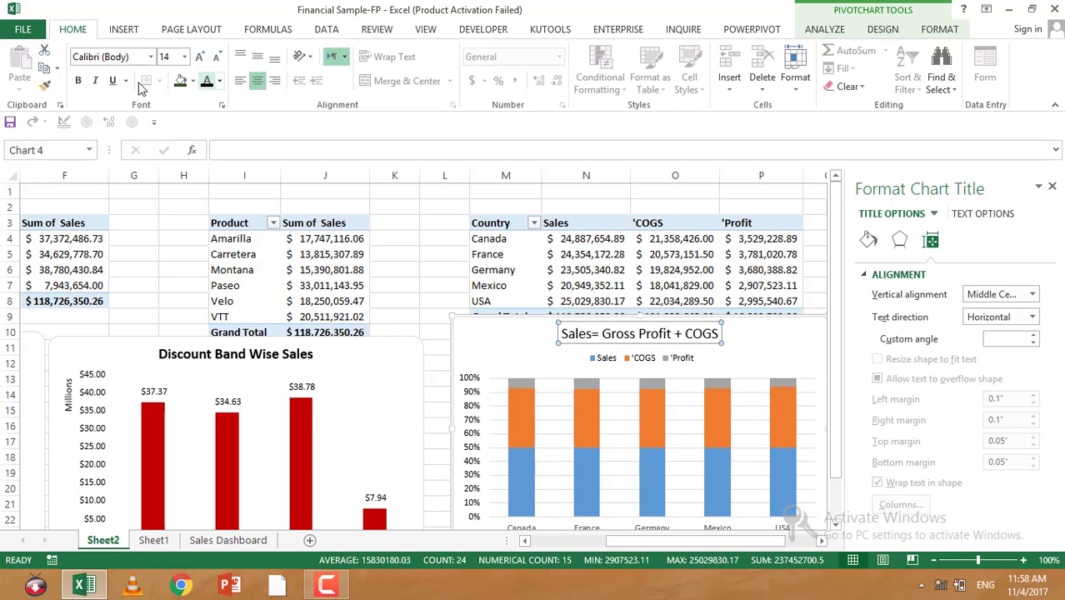
{"action": "left_click", "coordinate": [94, 81]}
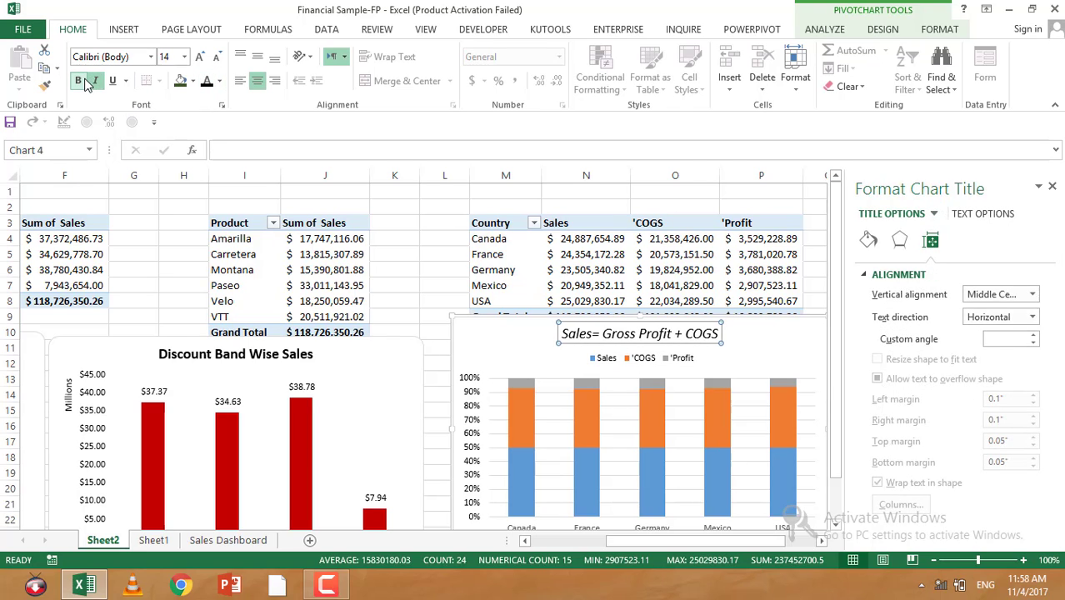
{"action": "left_click", "coordinate": [80, 81]}
{"action": "left_click", "coordinate": [95, 81]}
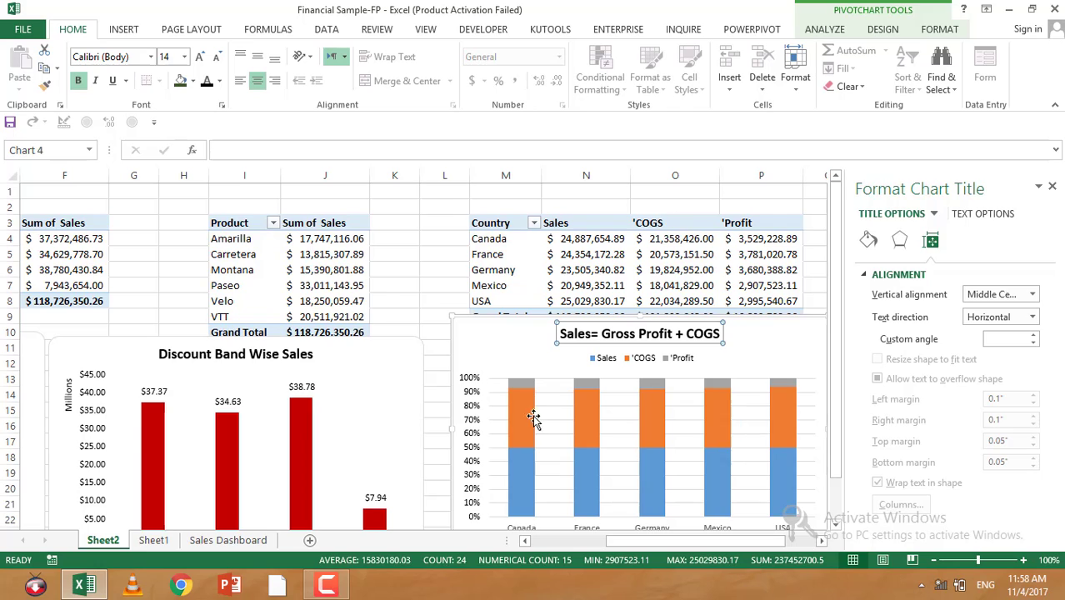
Step: Add data labels to the COGS and Sales series of the stacked column chart
{"action": "scroll", "coordinate": [534, 418], "scroll_direction": "down", "scroll_amount": 2}
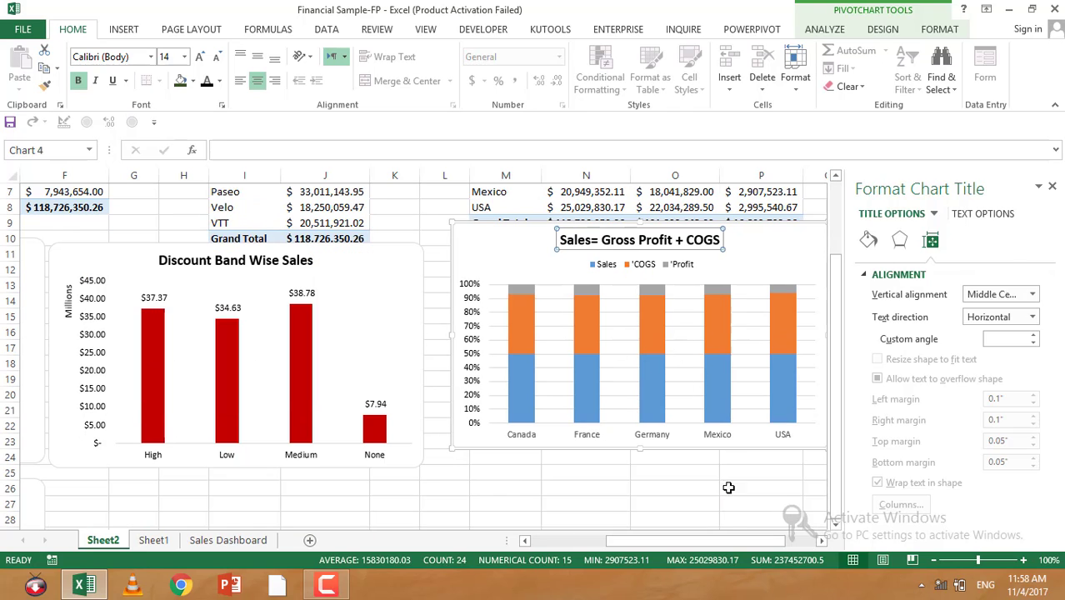
{"action": "right_click", "coordinate": [658, 321]}
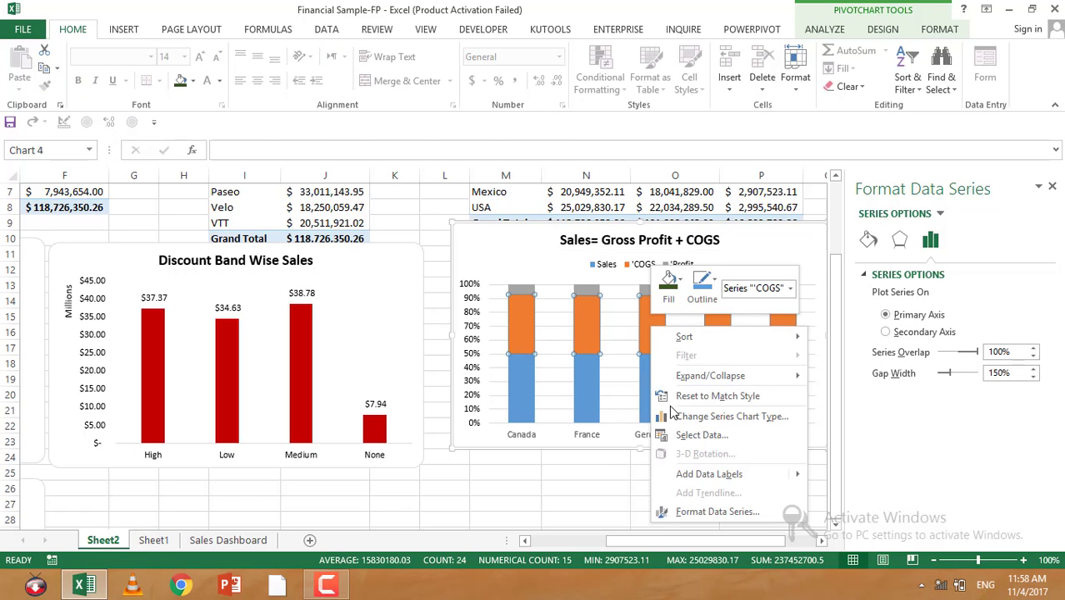
{"action": "left_click", "coordinate": [704, 474]}
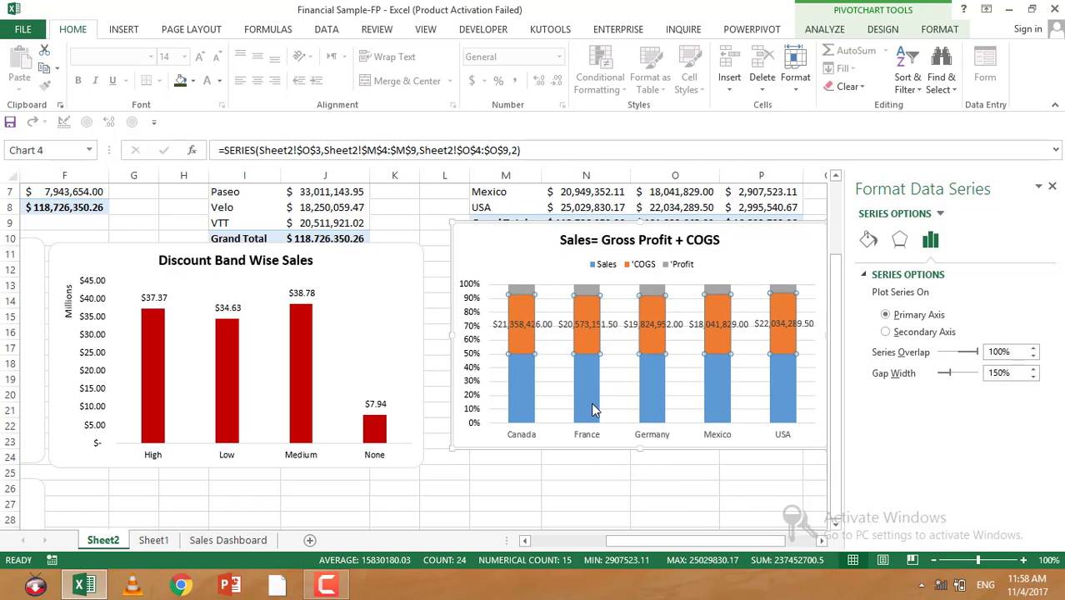
{"action": "right_click", "coordinate": [594, 409]}
{"action": "left_click", "coordinate": [638, 355]}
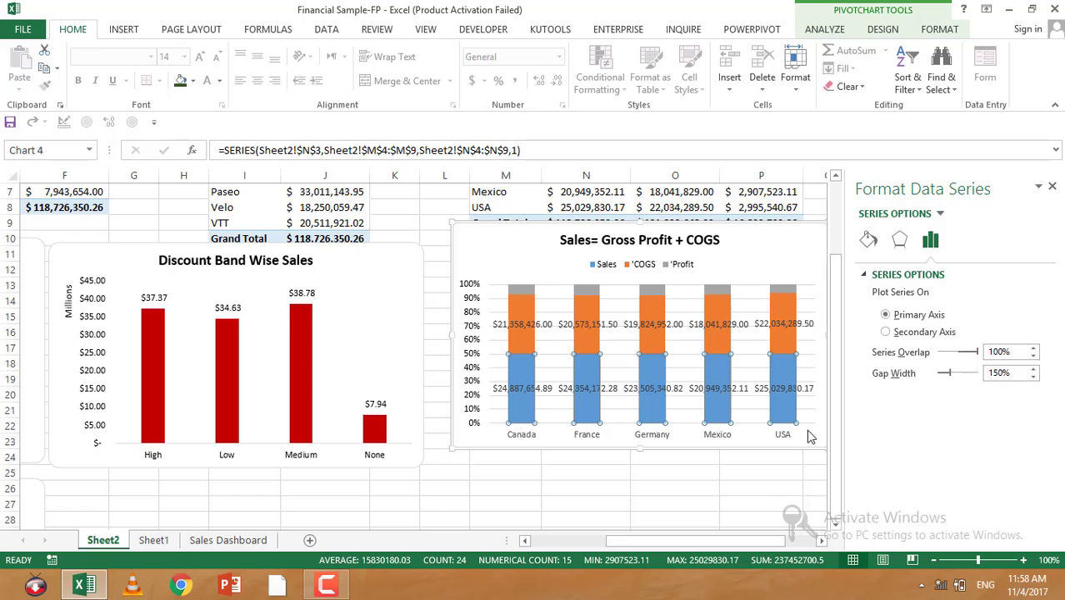
Step: Add data labels to the Profit series of the stacked column chart
{"action": "scroll", "coordinate": [758, 518], "scroll_direction": "right", "scroll_amount": 2}
{"action": "scroll", "coordinate": [658, 433], "scroll_direction": "up", "scroll_amount": 2}
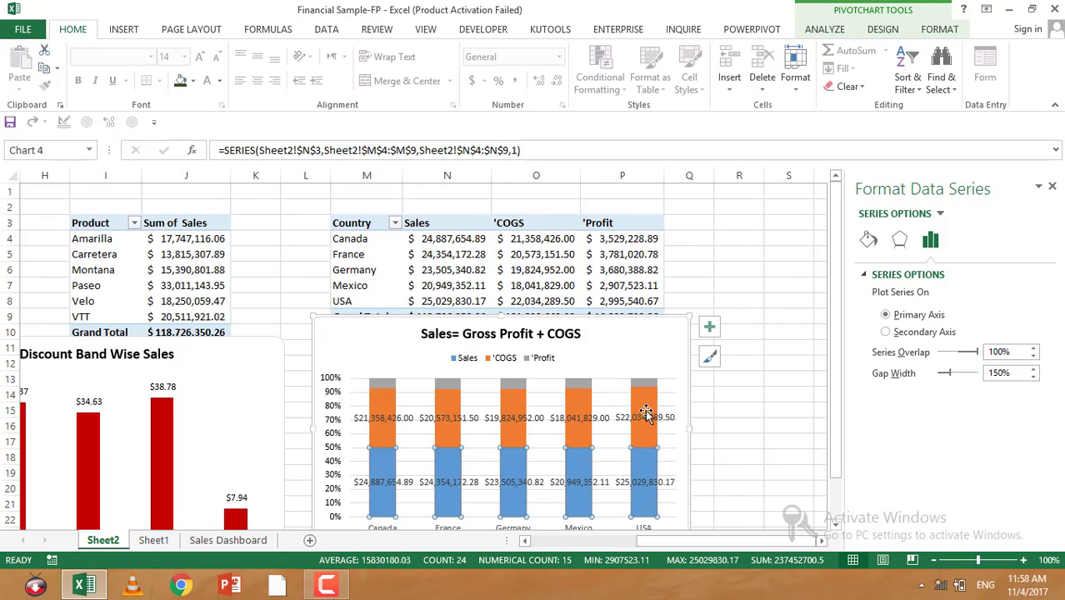
{"action": "right_click", "coordinate": [649, 384]}
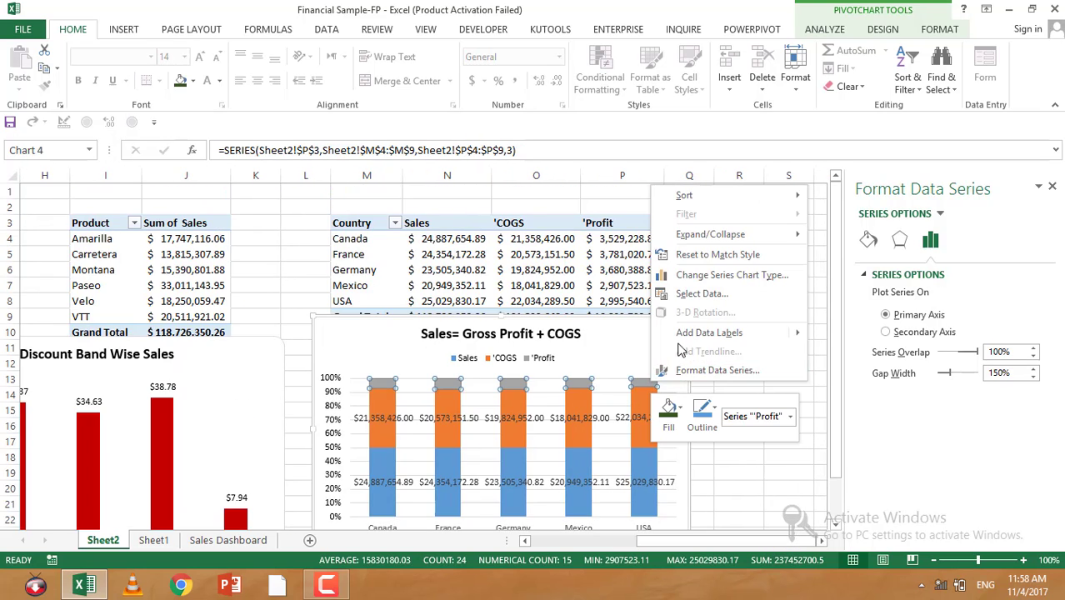
{"action": "mouse_move", "coordinate": [685, 338]}
{"action": "left_click", "coordinate": [863, 335]}
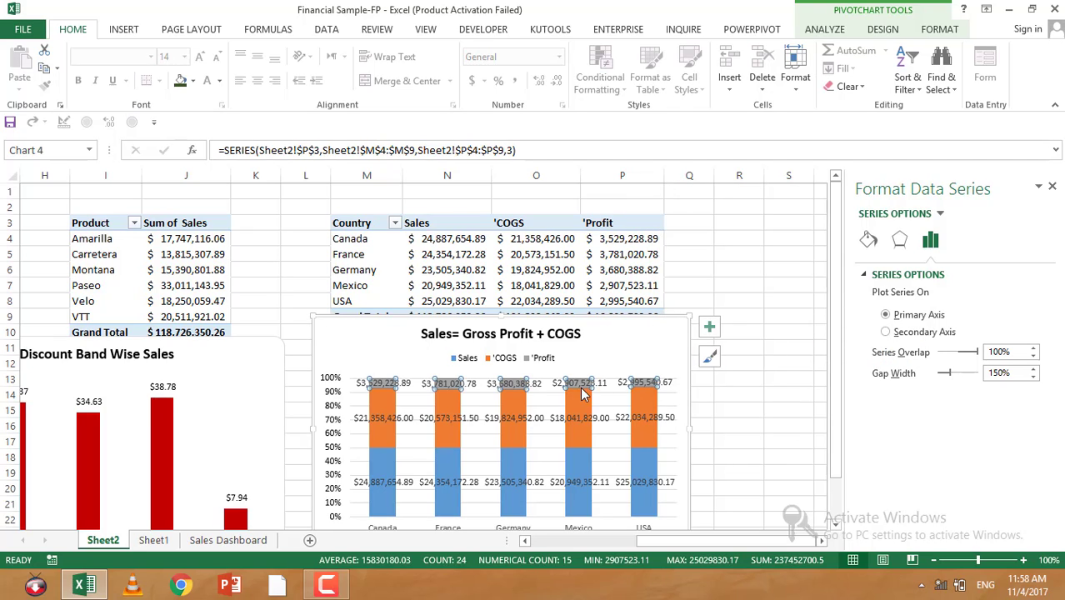
Step: Review the label and number format options for the chart's COGS and Profit data labels
{"action": "left_click", "coordinate": [628, 384]}
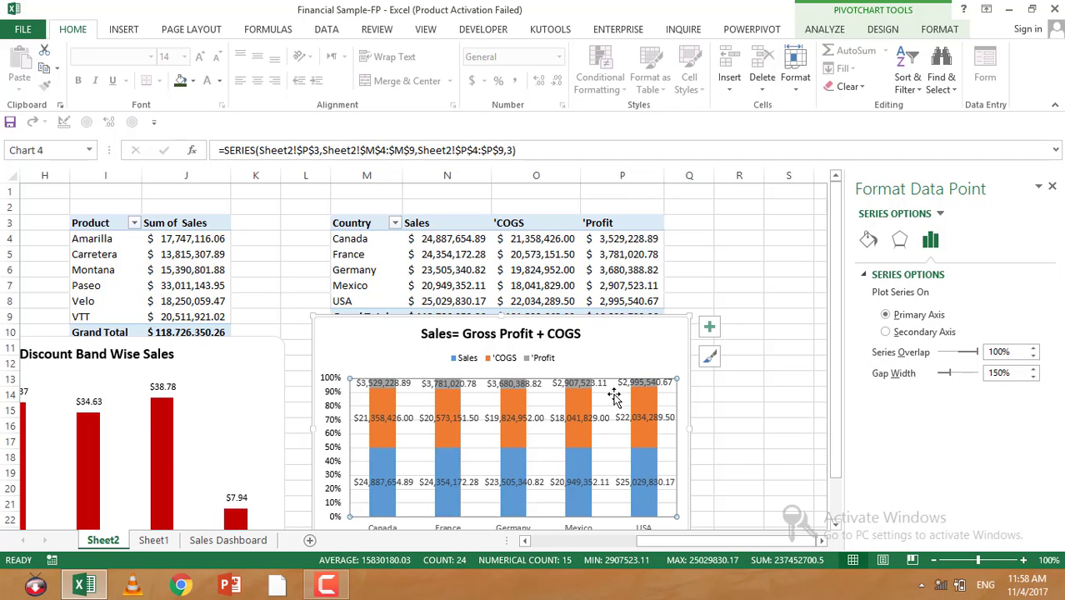
{"action": "left_click", "coordinate": [470, 419]}
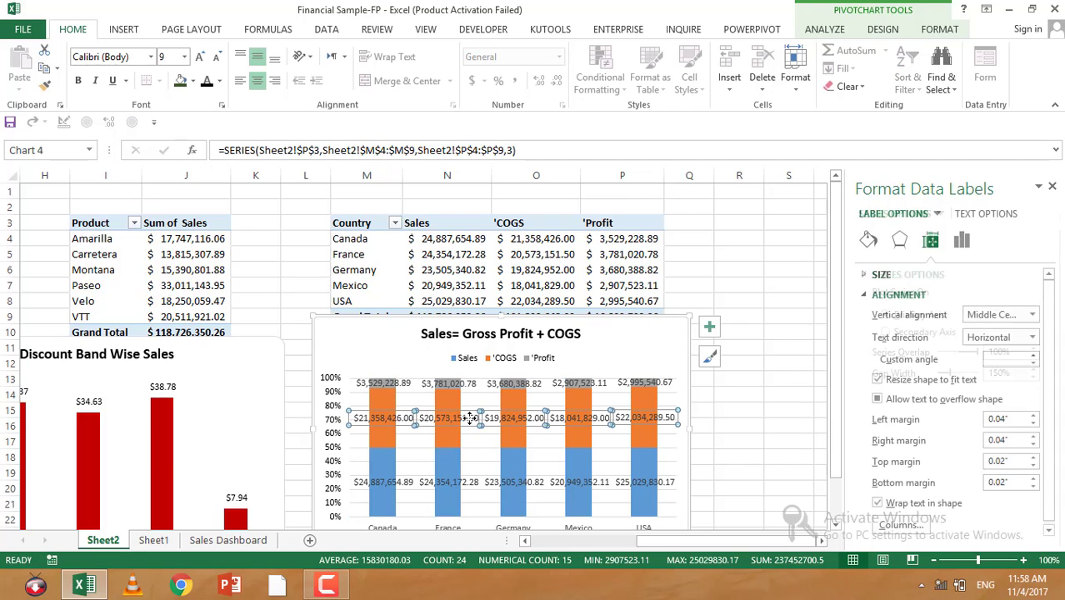
{"action": "left_click", "coordinate": [961, 240]}
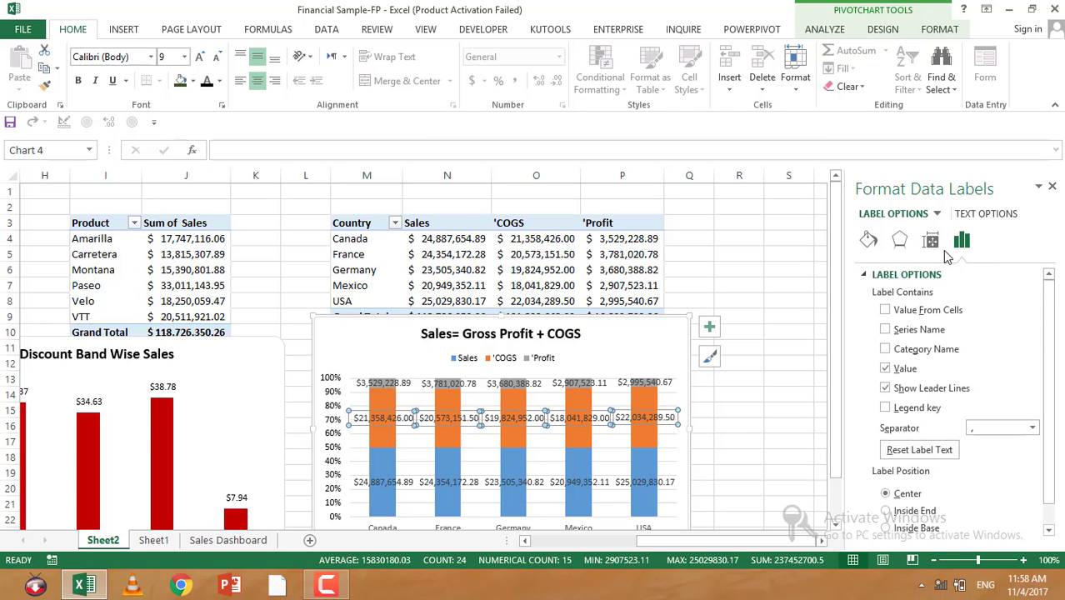
{"action": "scroll", "coordinate": [917, 337], "scroll_direction": "down", "scroll_amount": 1}
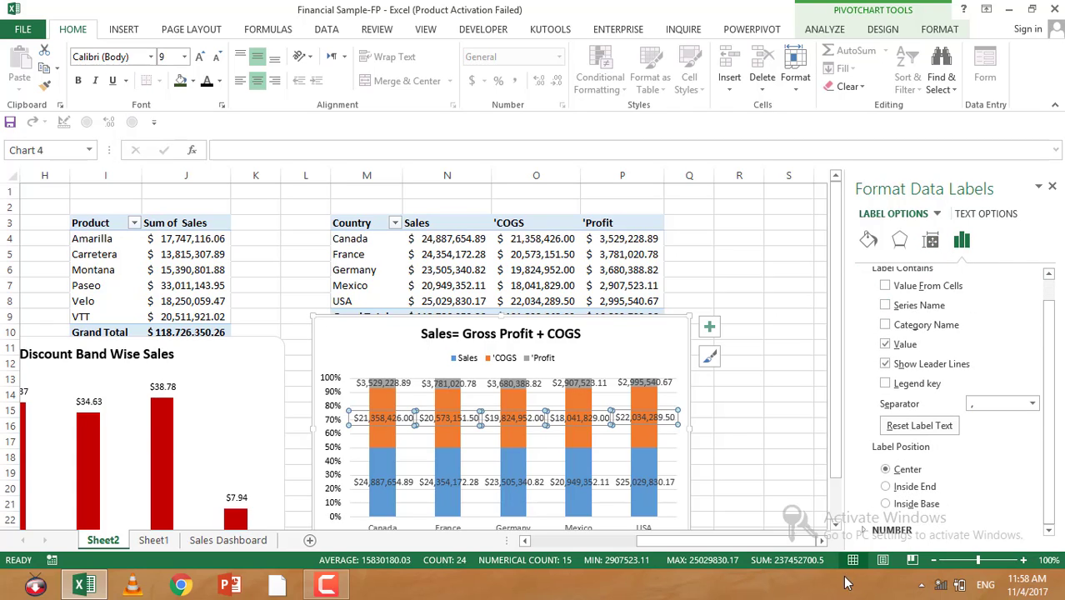
{"action": "left_click", "coordinate": [877, 532]}
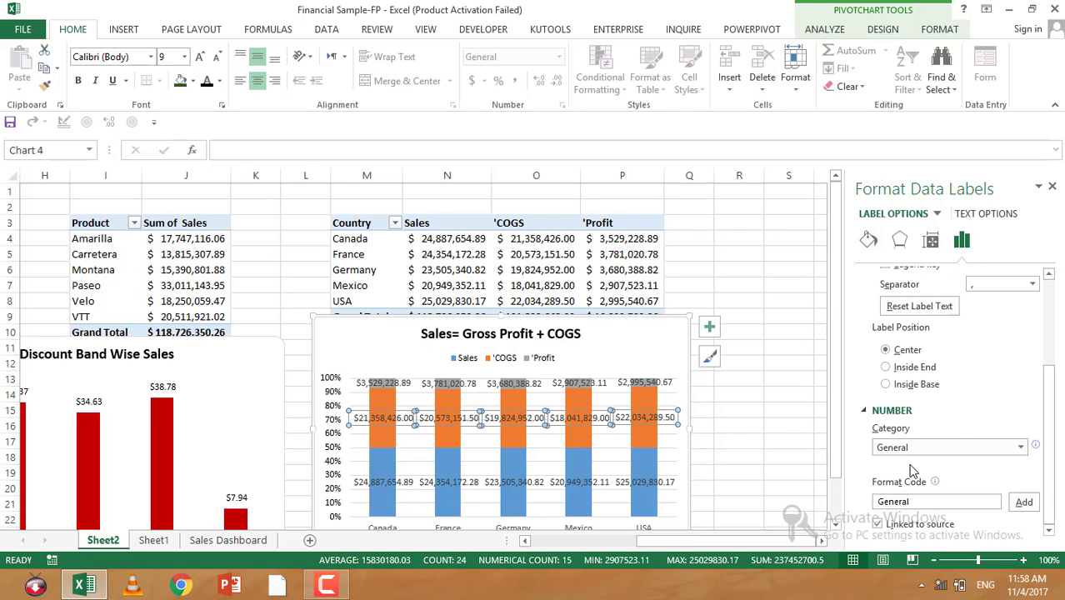
{"action": "left_click", "coordinate": [447, 388]}
{"action": "right_click", "coordinate": [448, 389]}
{"action": "left_click", "coordinate": [492, 554]}
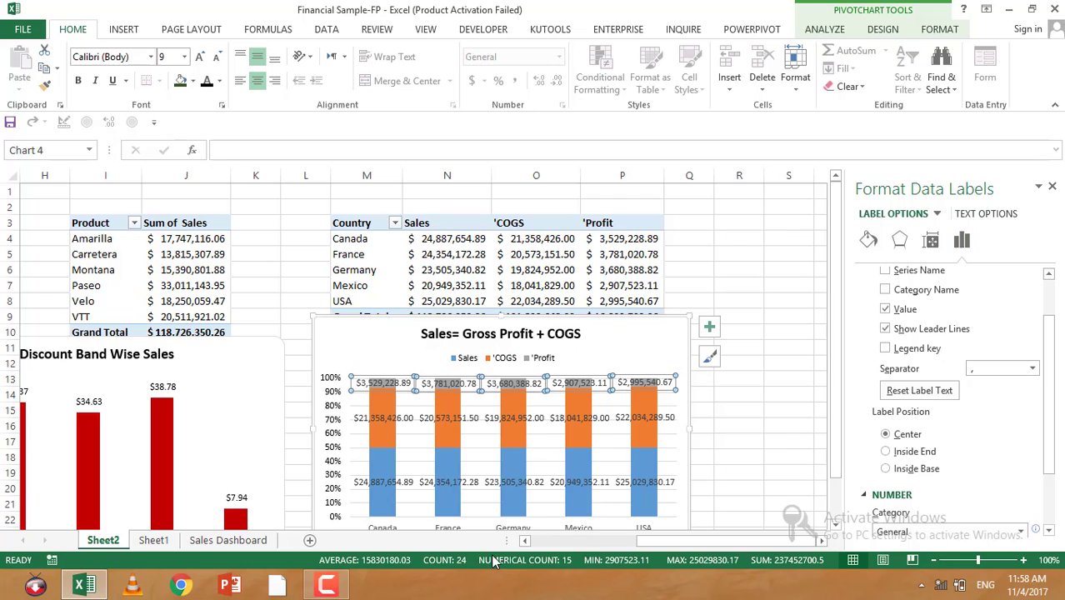
{"action": "scroll", "coordinate": [925, 420], "scroll_direction": "down", "scroll_amount": 3}
{"action": "scroll", "coordinate": [928, 422], "scroll_direction": "down", "scroll_amount": 1}
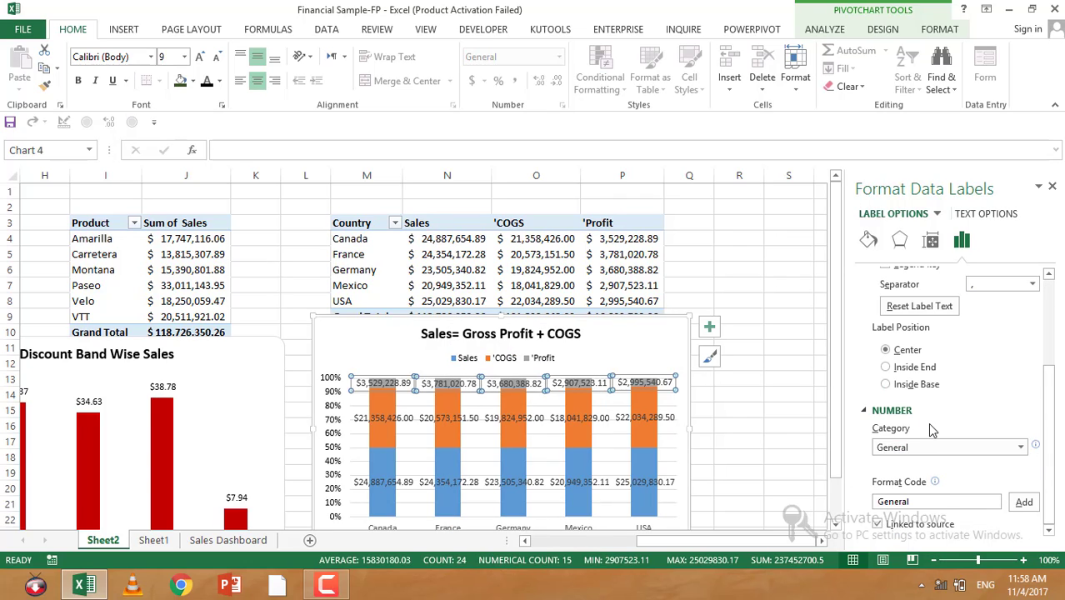
{"action": "scroll", "coordinate": [879, 392], "scroll_direction": "up", "scroll_amount": 3}
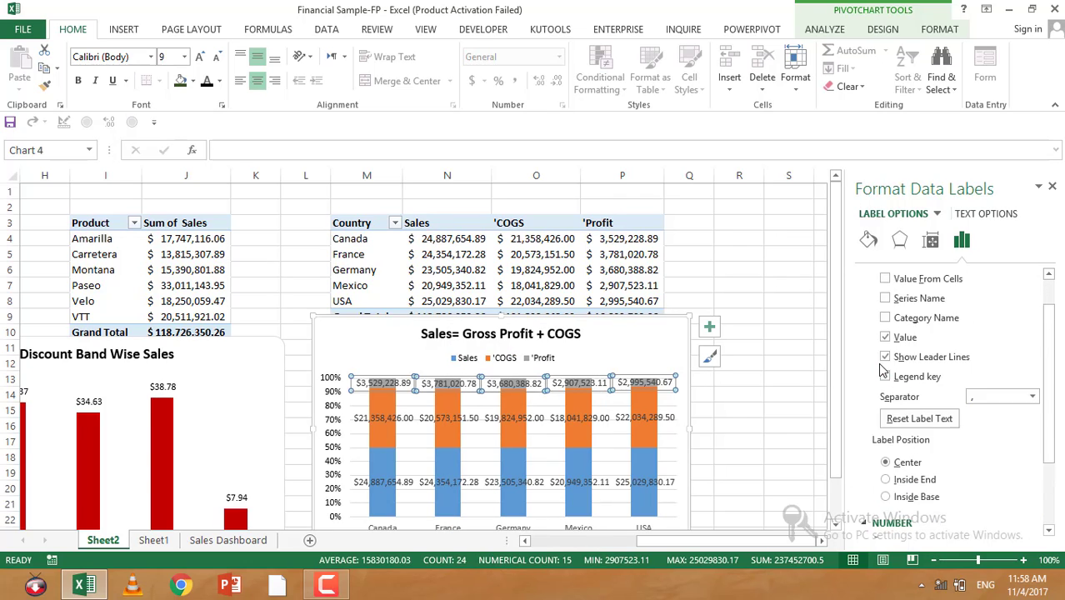
{"action": "scroll", "coordinate": [883, 370], "scroll_direction": "up", "scroll_amount": 1}
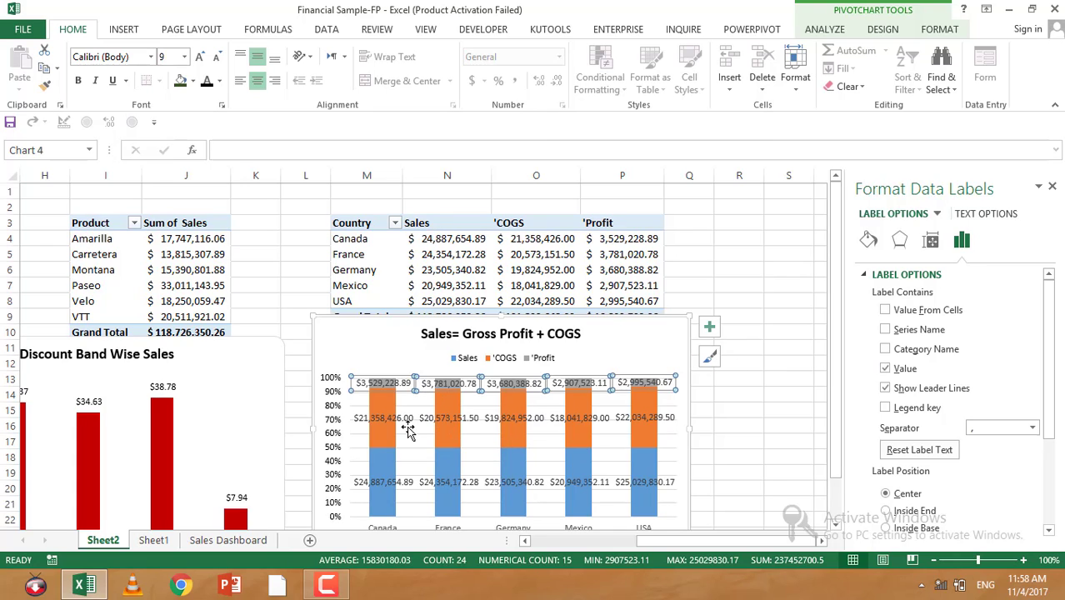
{"action": "left_click", "coordinate": [738, 429]}
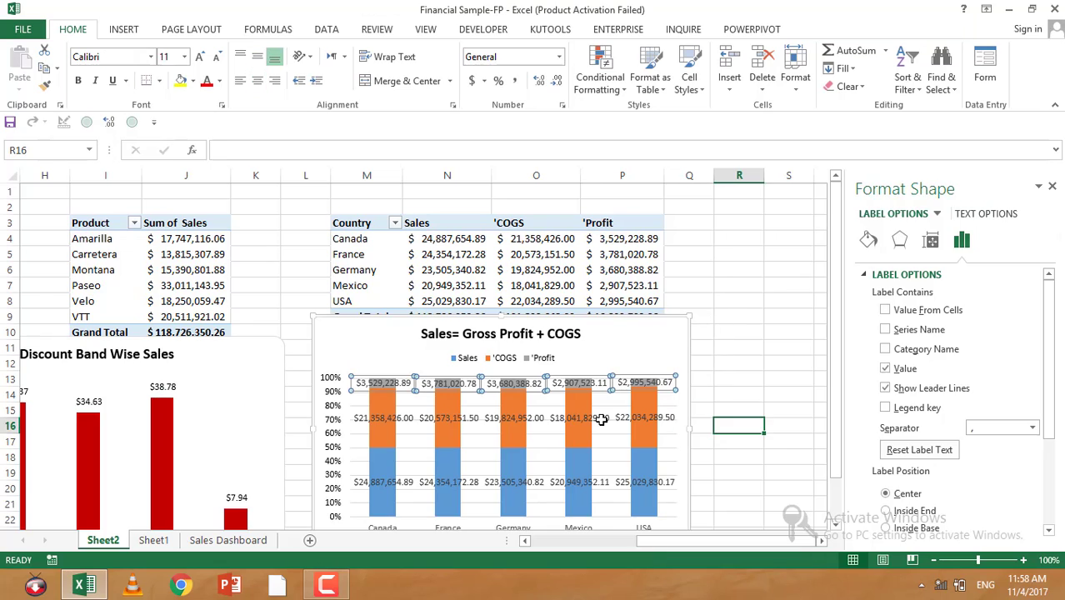
Step: Open the Sales series' format and data label options, then close the formatting pane
{"action": "scroll", "coordinate": [550, 371], "scroll_direction": "down", "scroll_amount": 1}
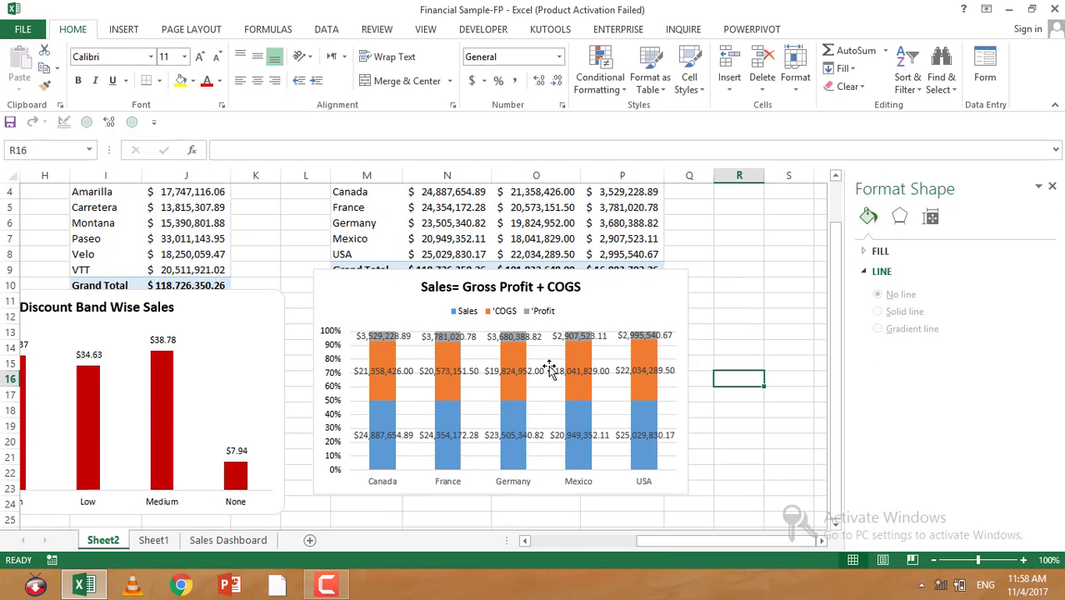
{"action": "left_click", "coordinate": [450, 427]}
{"action": "right_click", "coordinate": [450, 426]}
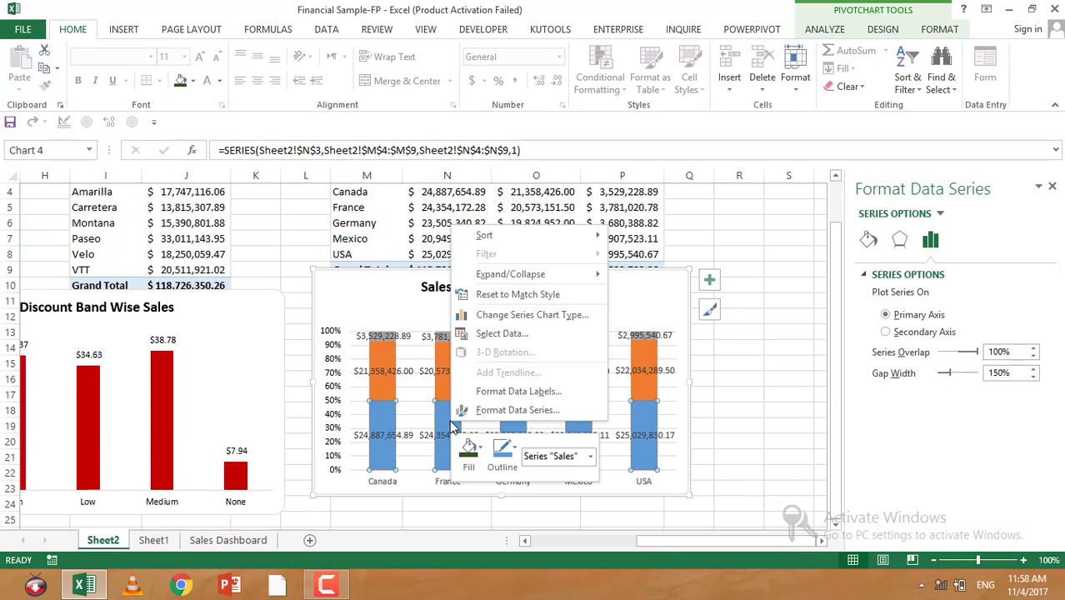
{"action": "left_click", "coordinate": [470, 409]}
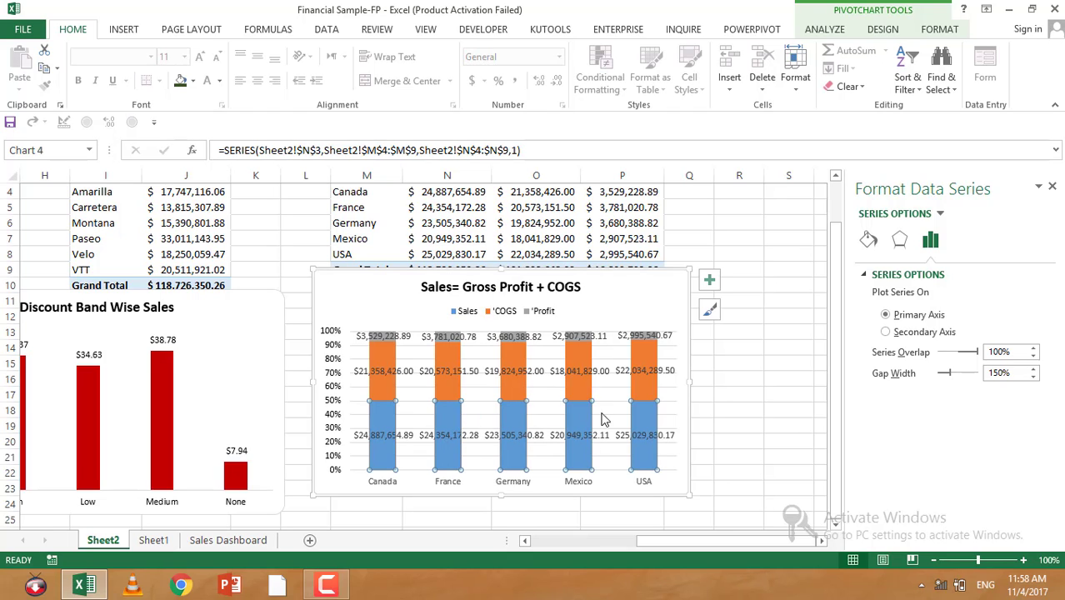
{"action": "right_click", "coordinate": [457, 425]}
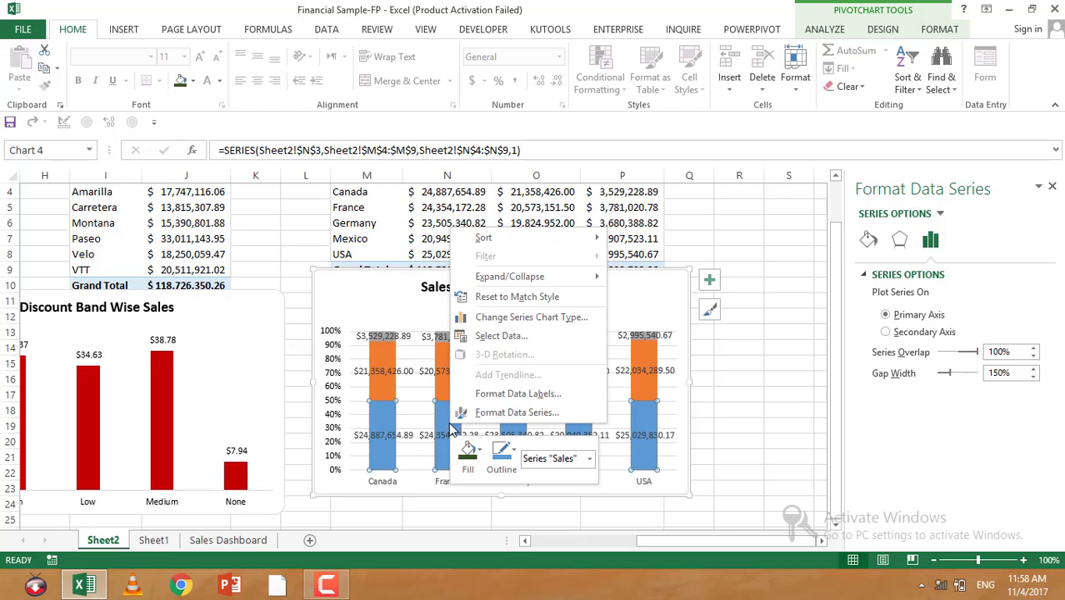
{"action": "left_click", "coordinate": [497, 399]}
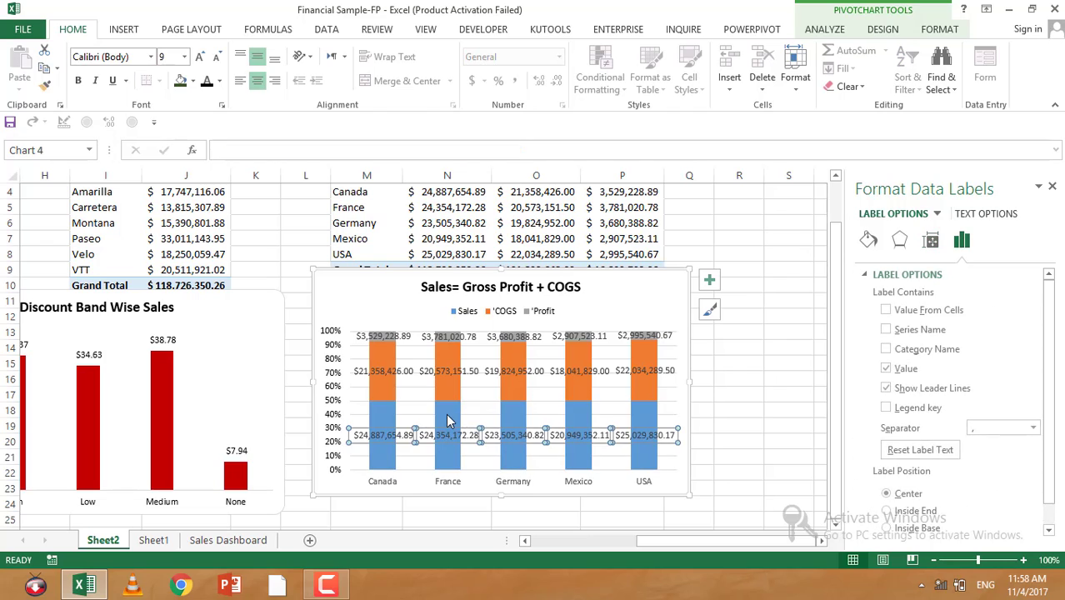
{"action": "right_click", "coordinate": [447, 420]}
{"action": "left_click", "coordinate": [460, 404]}
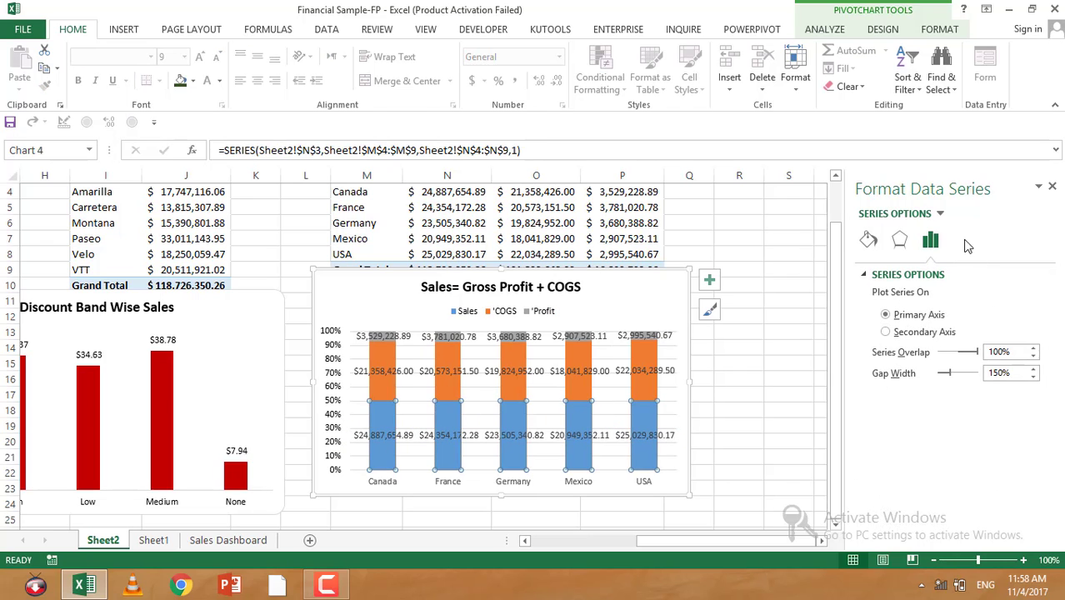
{"action": "left_click", "coordinate": [1052, 186]}
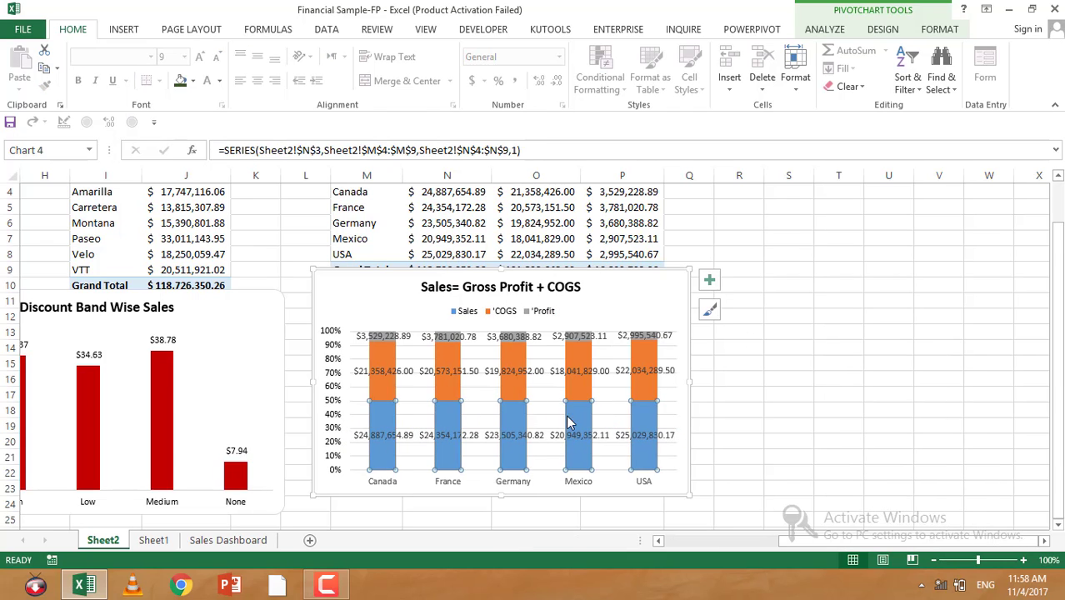
Step: Change the Sales series chart type to Stacked Line with Markers in the combination chart settings
{"action": "right_click", "coordinate": [579, 416]}
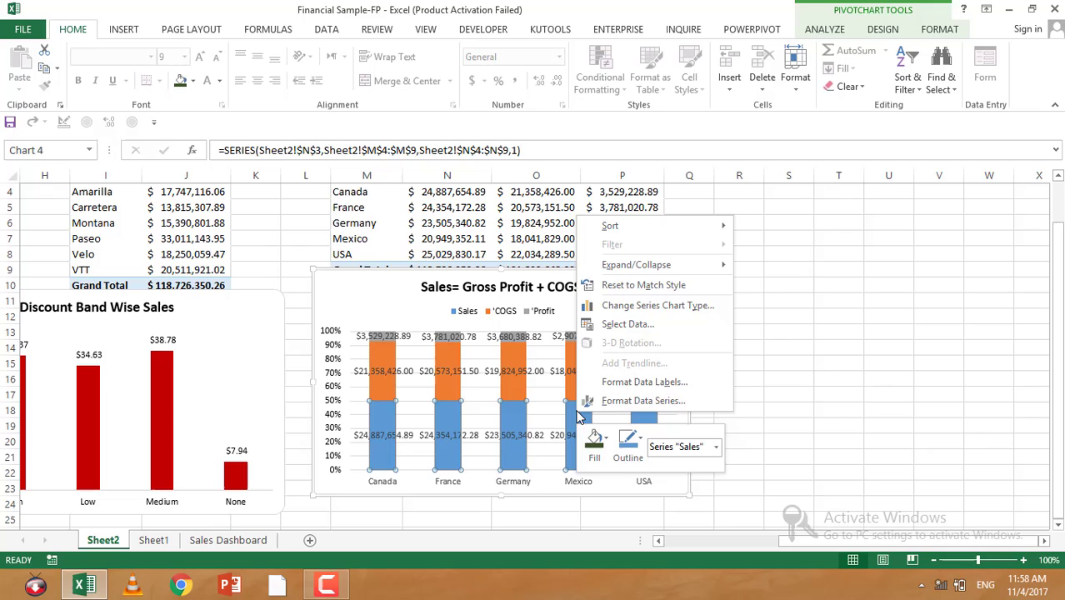
{"action": "left_click", "coordinate": [620, 309]}
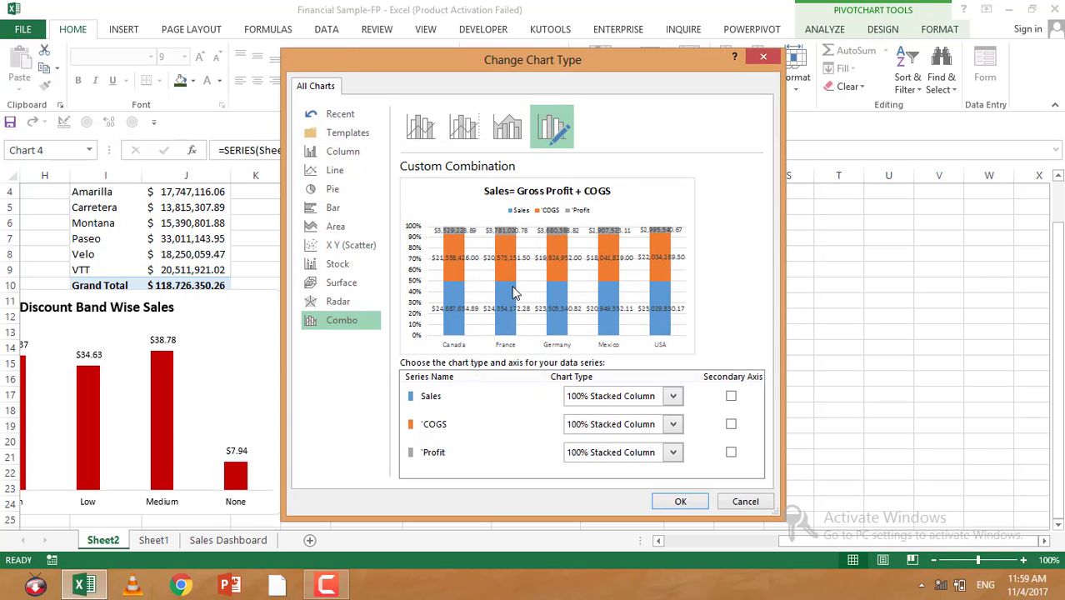
{"action": "left_click", "coordinate": [678, 397]}
{"action": "left_click", "coordinate": [579, 302]}
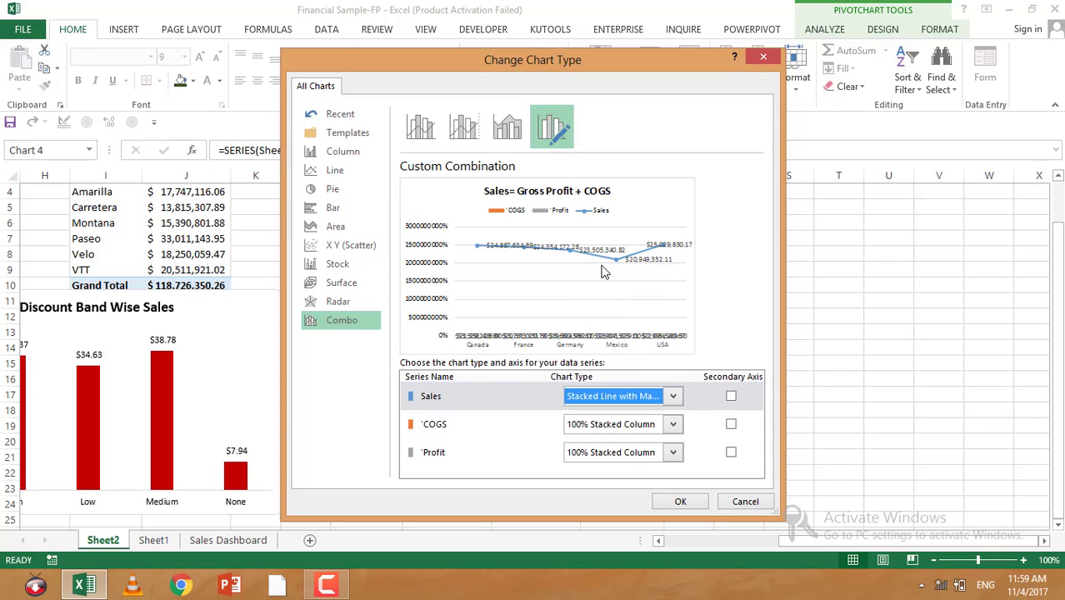
{"action": "left_click", "coordinate": [679, 503]}
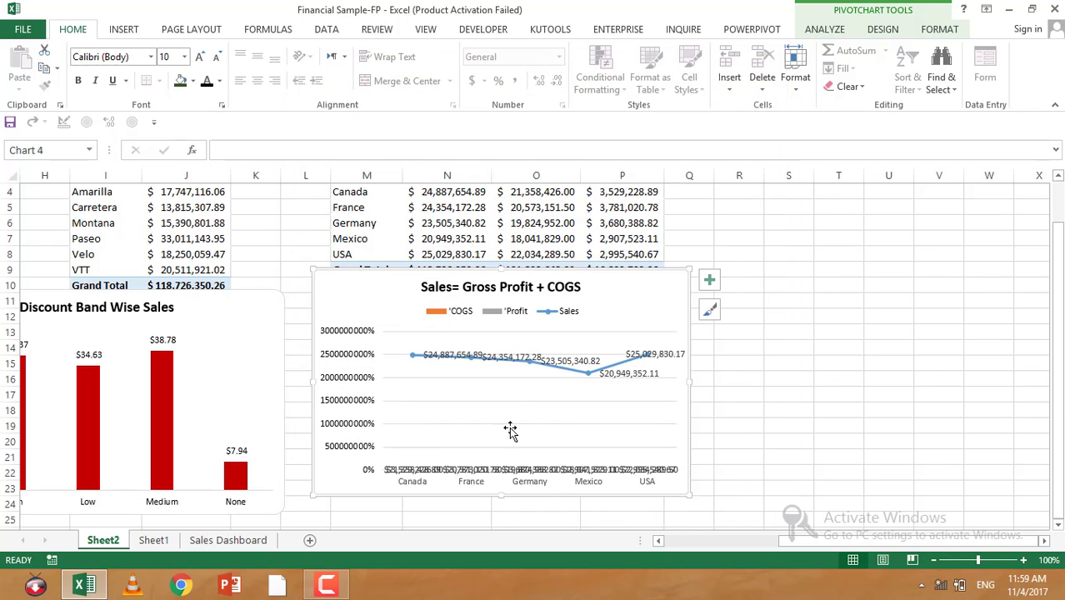
{"action": "scroll", "coordinate": [498, 394], "scroll_direction": "up", "scroll_amount": 1}
{"action": "scroll", "coordinate": [498, 394], "scroll_direction": "down", "scroll_amount": 2}
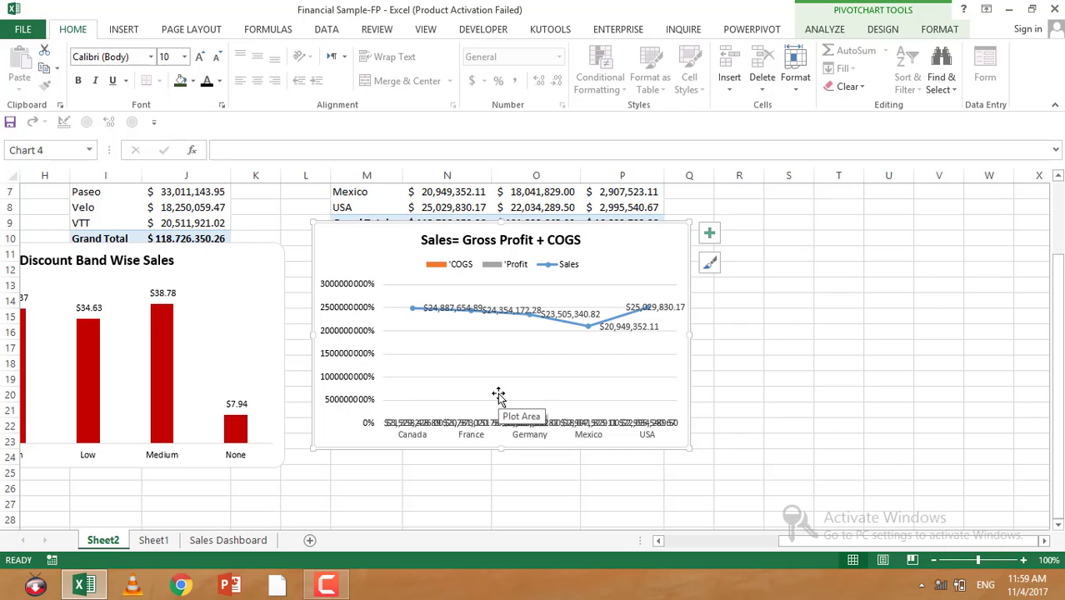
Step: Undo the Sales series line change and delete the data labels from the Profit, COGS and Sales series
{"action": "key", "text": "ctrl+z"}
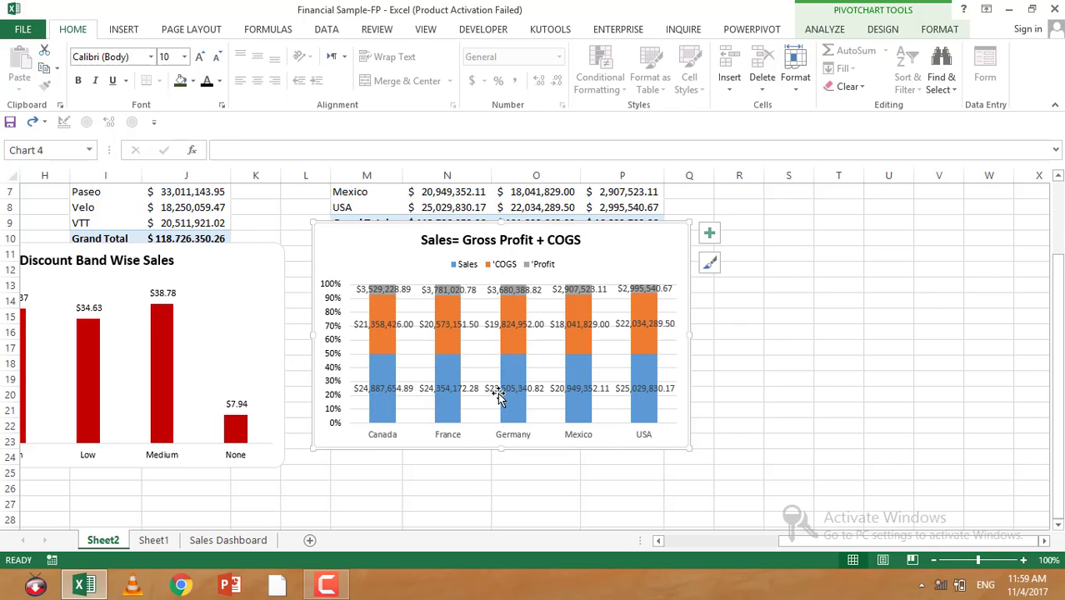
{"action": "left_click", "coordinate": [581, 289]}
{"action": "key", "text": "Delete"}
{"action": "left_click", "coordinate": [570, 321]}
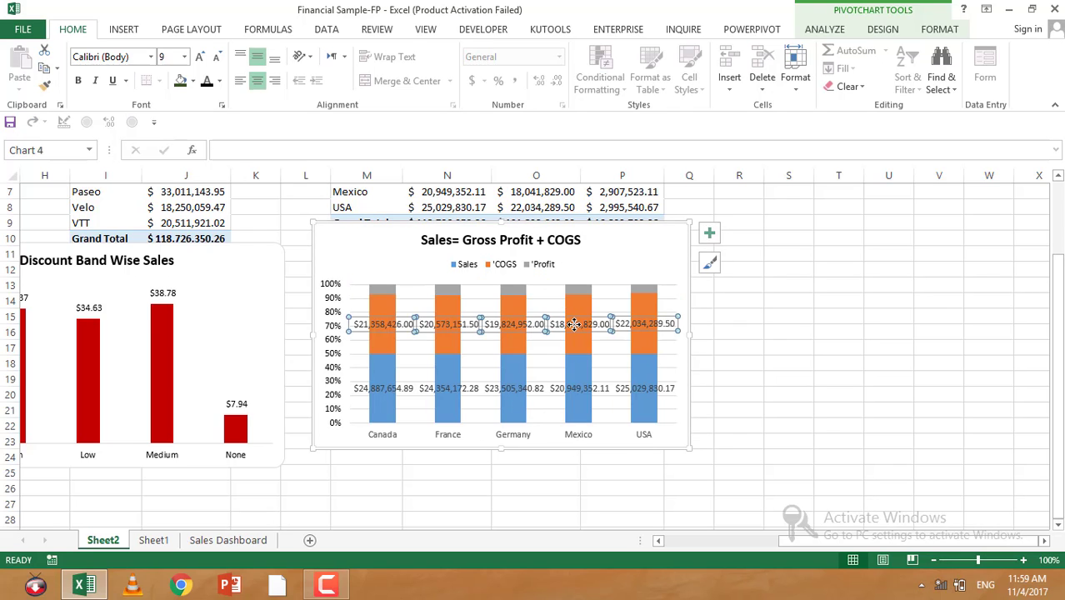
{"action": "key", "text": "Delete"}
{"action": "left_click", "coordinate": [570, 392]}
{"action": "key", "text": "Delete"}
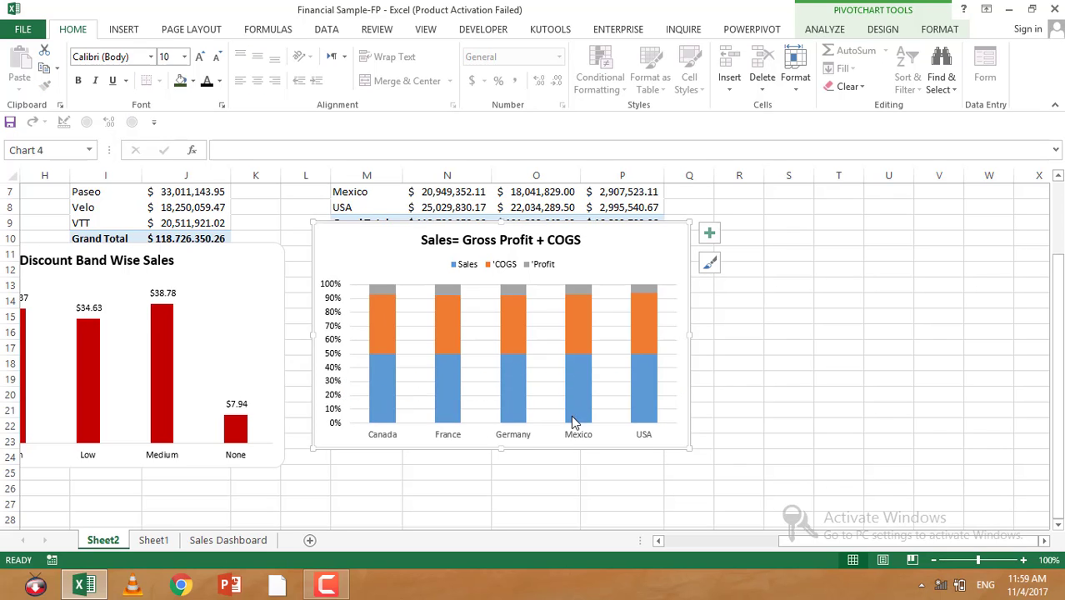
Step: Change the Sales series chart type to Stacked Line with Markers in the combination chart settings
{"action": "scroll", "coordinate": [375, 395], "scroll_direction": "up", "scroll_amount": 1}
{"action": "left_click", "coordinate": [332, 370]}
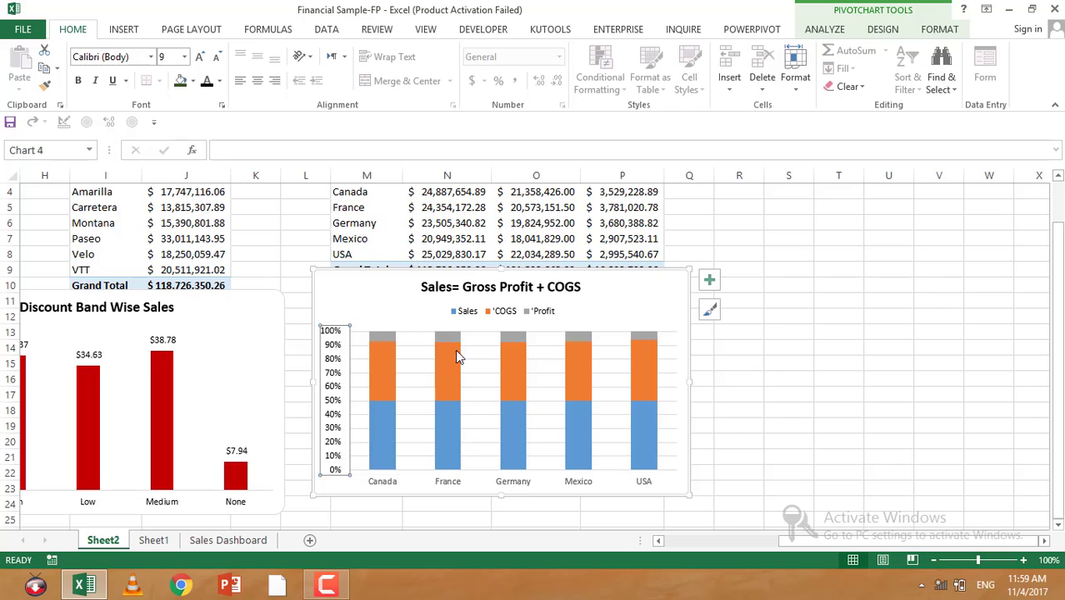
{"action": "right_click", "coordinate": [449, 433]}
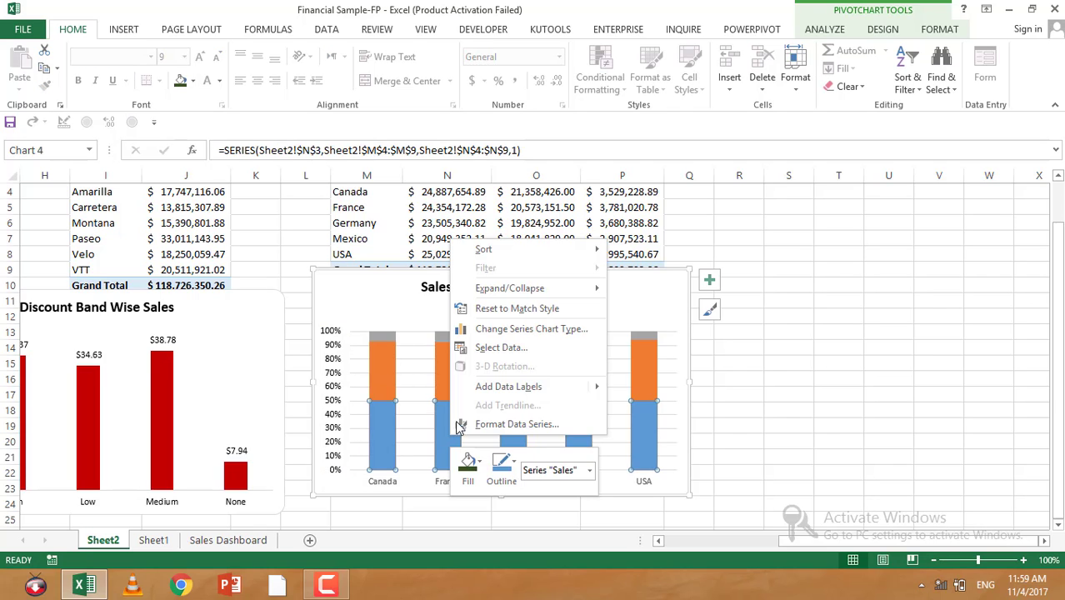
{"action": "left_click", "coordinate": [500, 329]}
{"action": "left_click", "coordinate": [673, 396]}
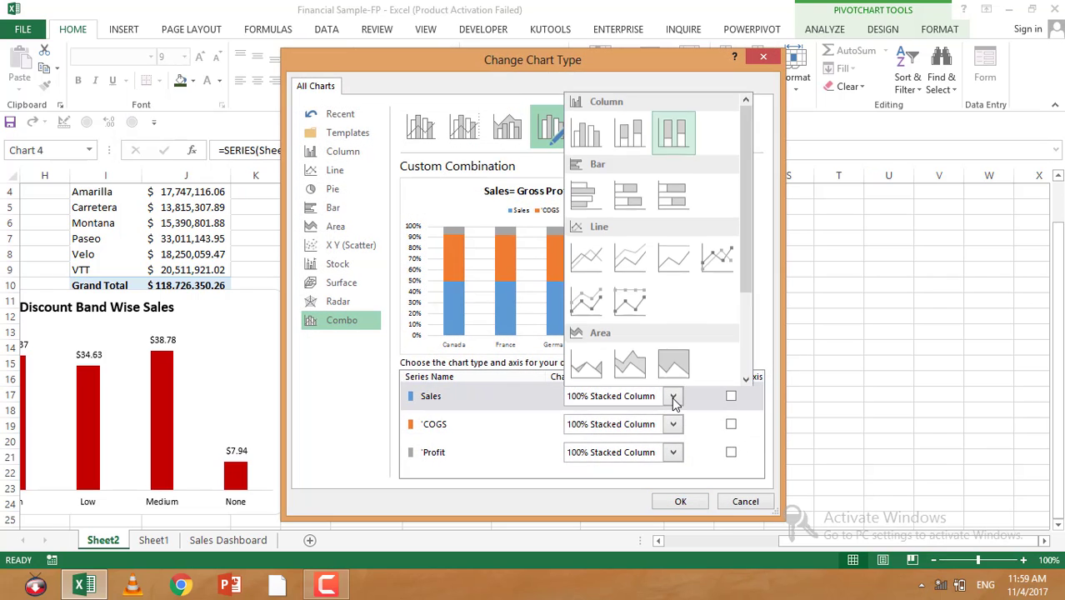
{"action": "left_click", "coordinate": [587, 302]}
{"action": "left_click", "coordinate": [690, 503]}
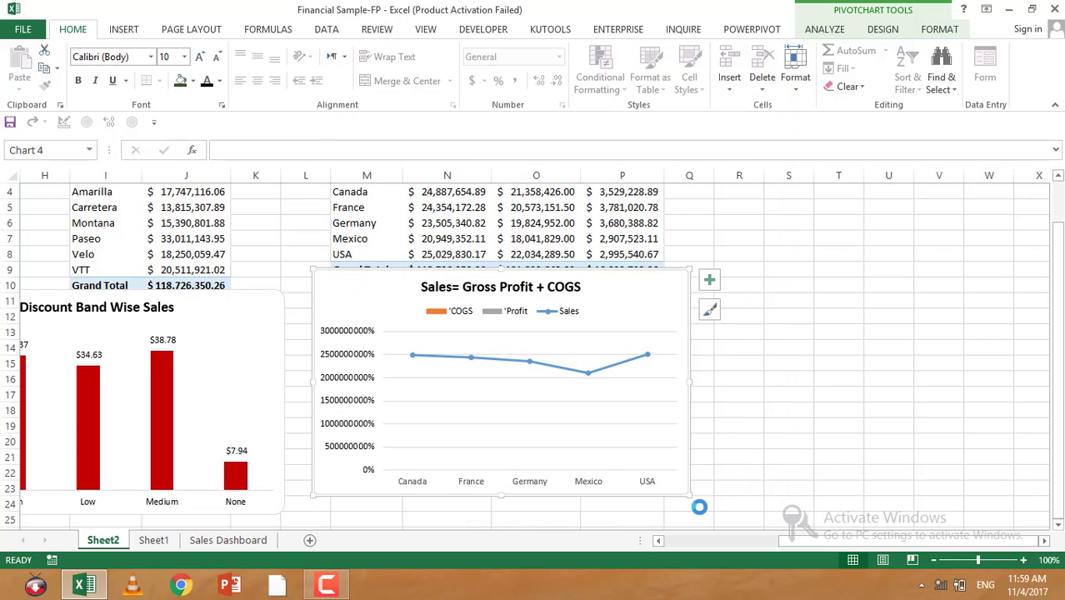
Step: Undo the Sales series chart type change and open the Sales series' formatting pane
{"action": "scroll", "coordinate": [435, 394], "scroll_direction": "up", "scroll_amount": 1}
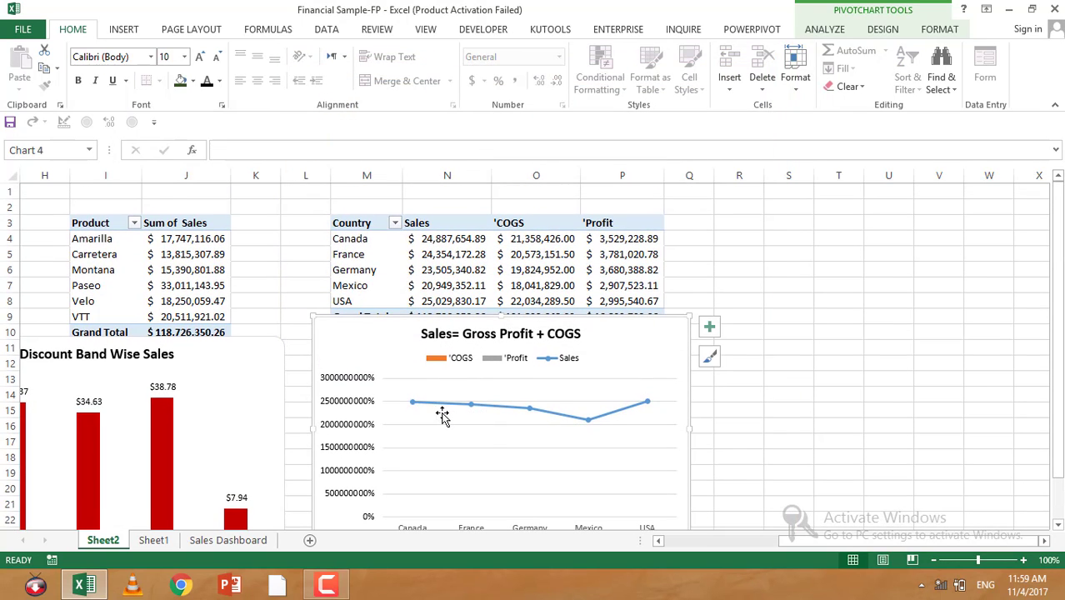
{"action": "key", "text": "ctrl+z"}
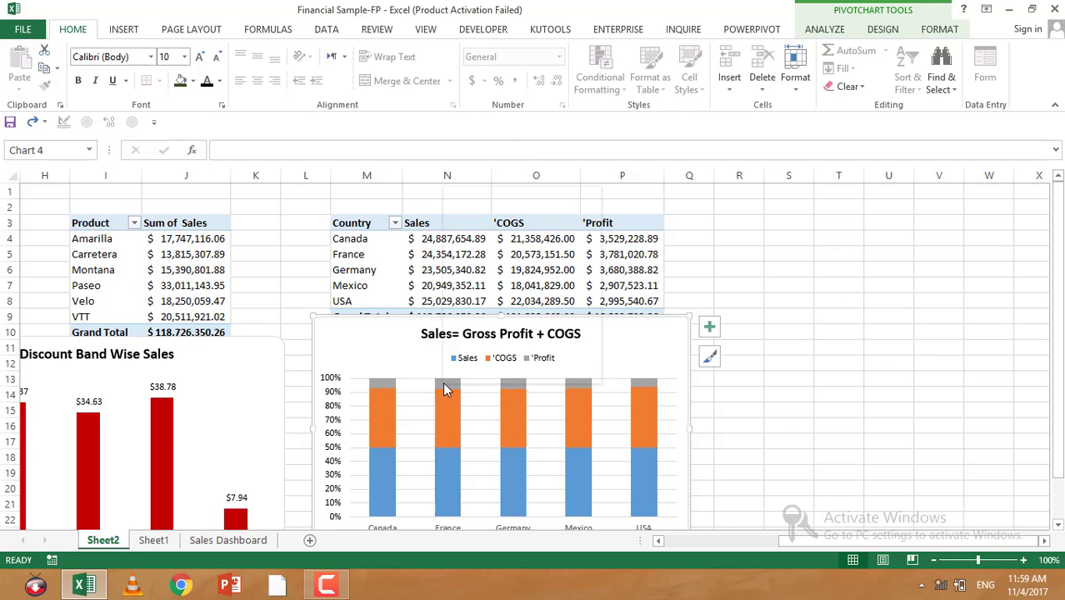
{"action": "right_click", "coordinate": [443, 381]}
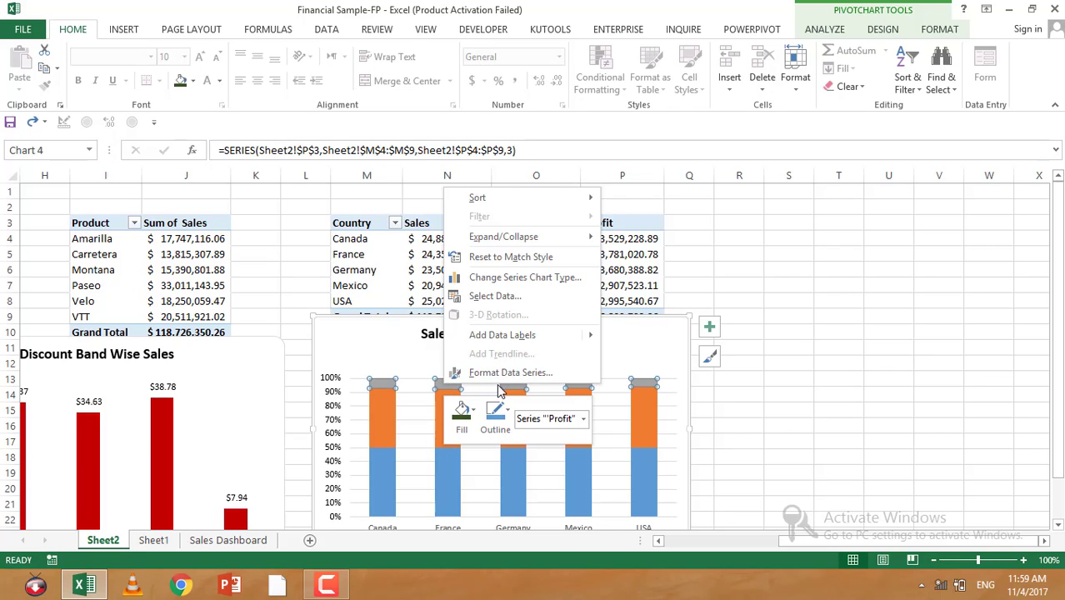
{"action": "left_click", "coordinate": [393, 469]}
{"action": "left_click", "coordinate": [393, 469]}
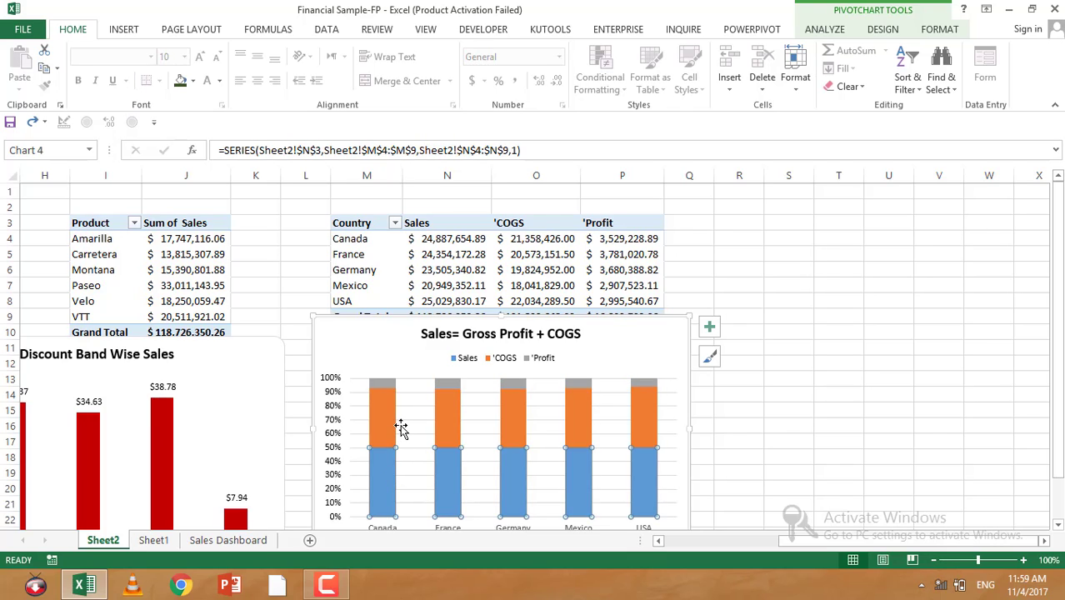
{"action": "right_click", "coordinate": [387, 473]}
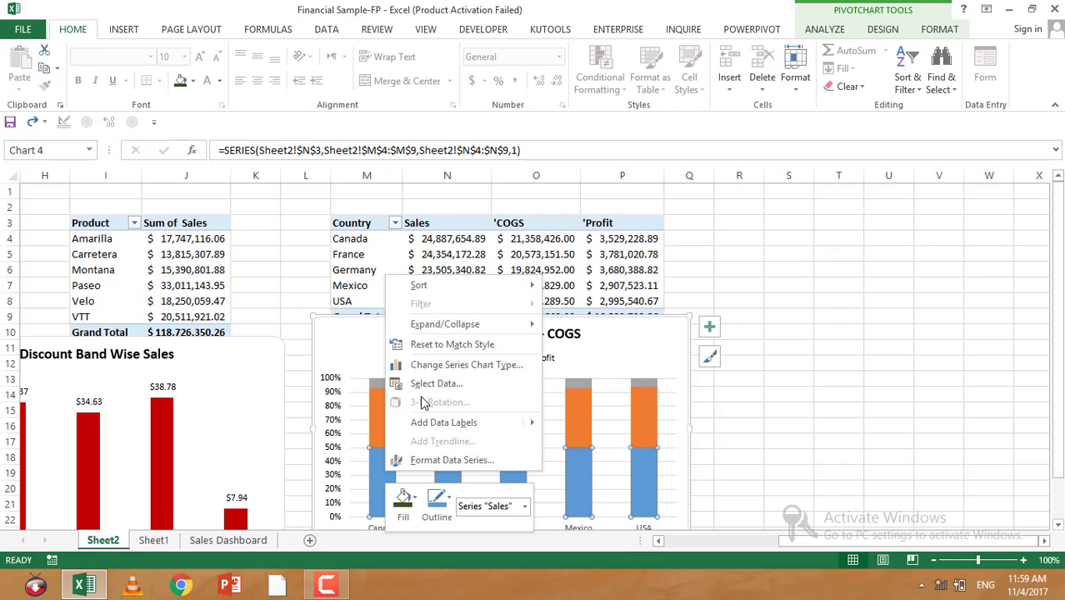
{"action": "left_click", "coordinate": [451, 460]}
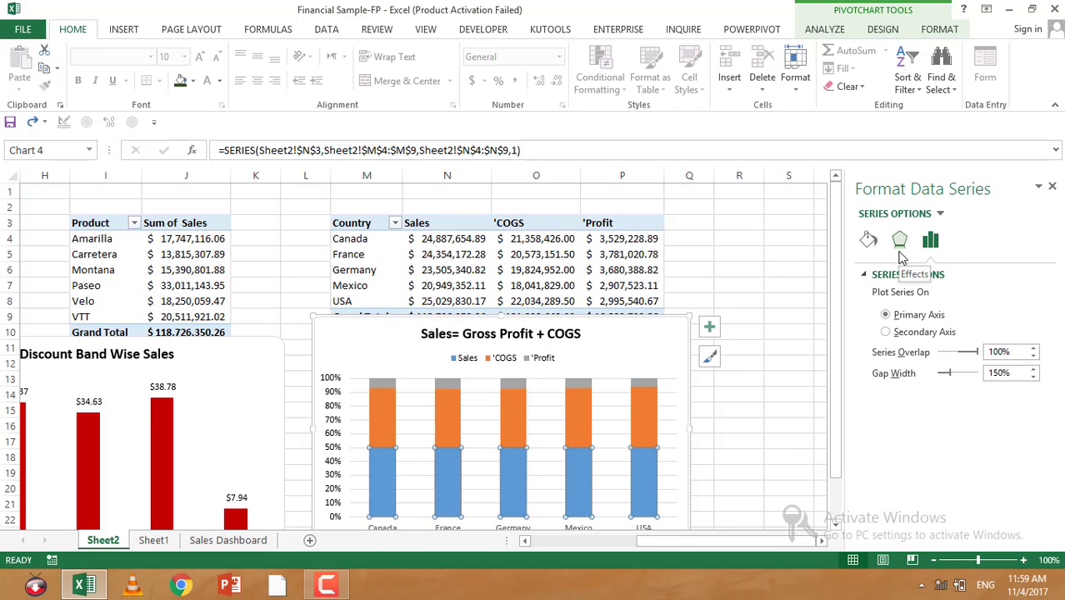
Step: Change the Sales series to Line while keeping COGS as 100% Stacked Column in the combination settings
{"action": "right_click", "coordinate": [643, 473]}
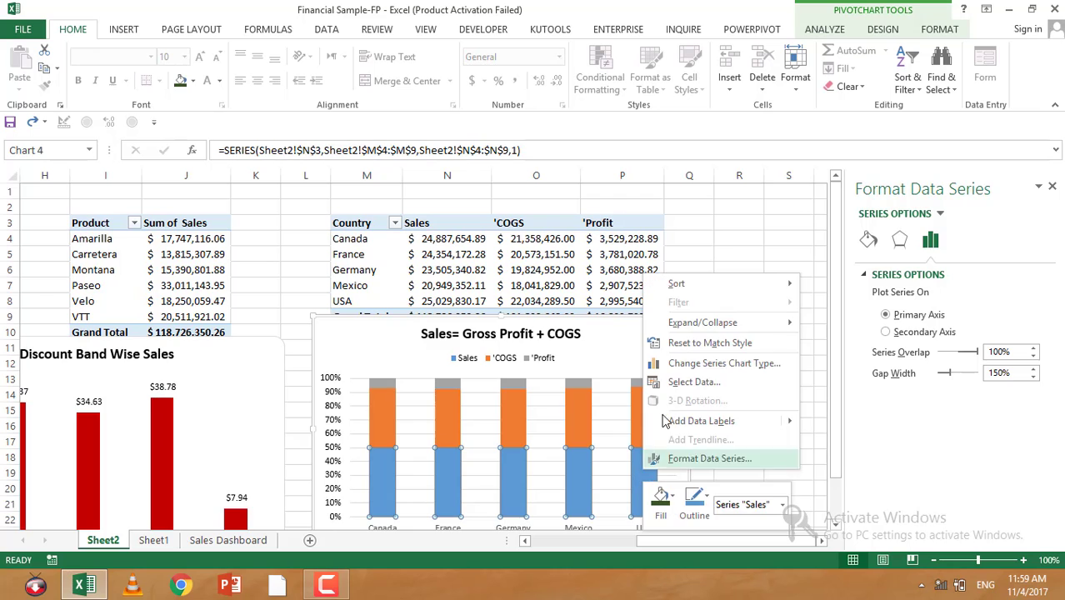
{"action": "left_click", "coordinate": [685, 367]}
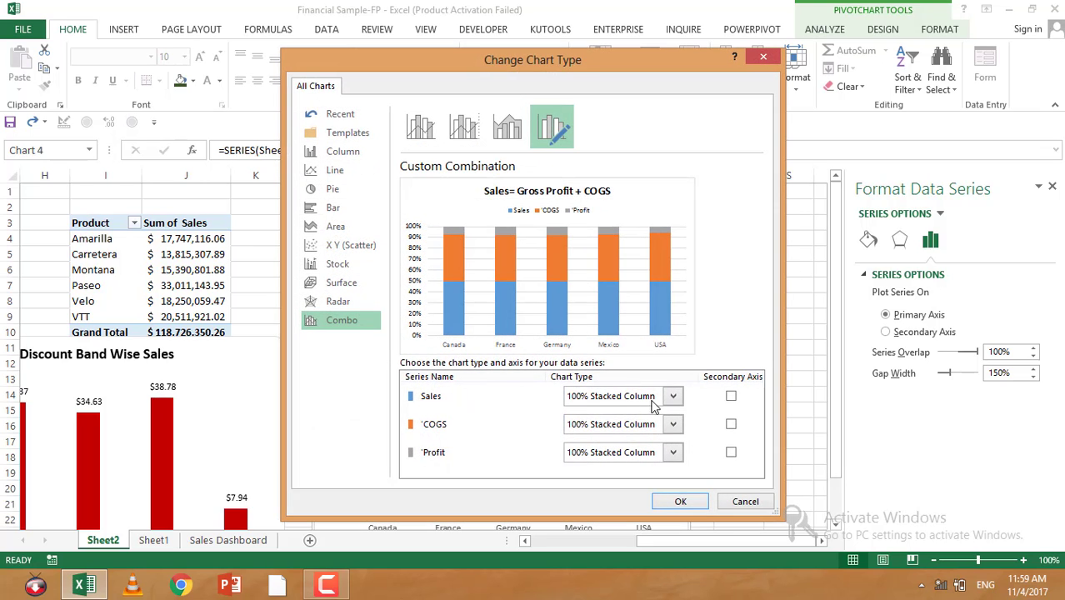
{"action": "left_click", "coordinate": [673, 396]}
{"action": "left_click", "coordinate": [596, 259]}
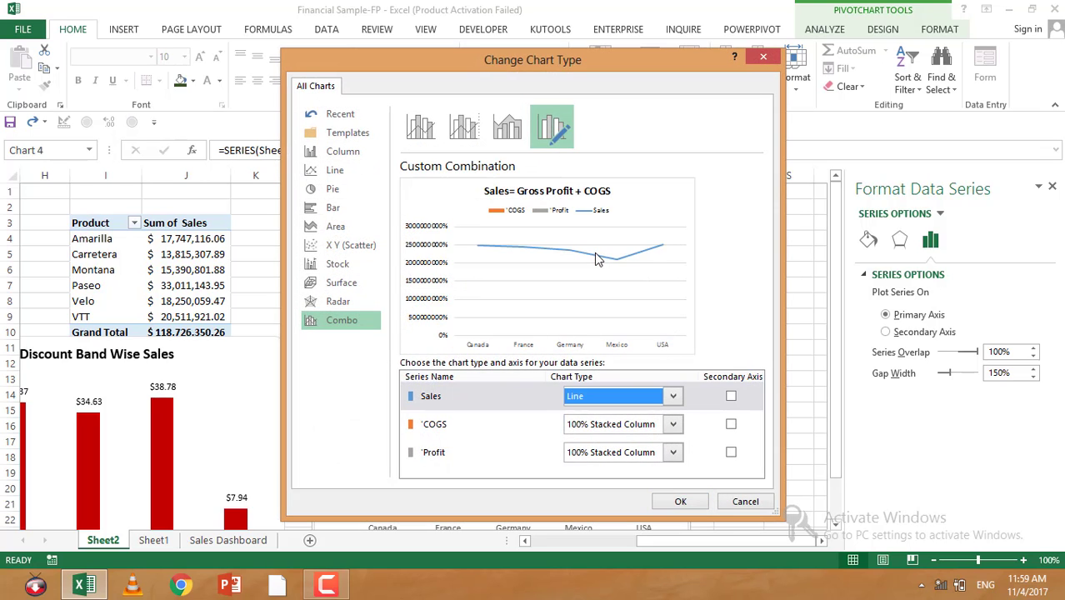
{"action": "left_click", "coordinate": [673, 424]}
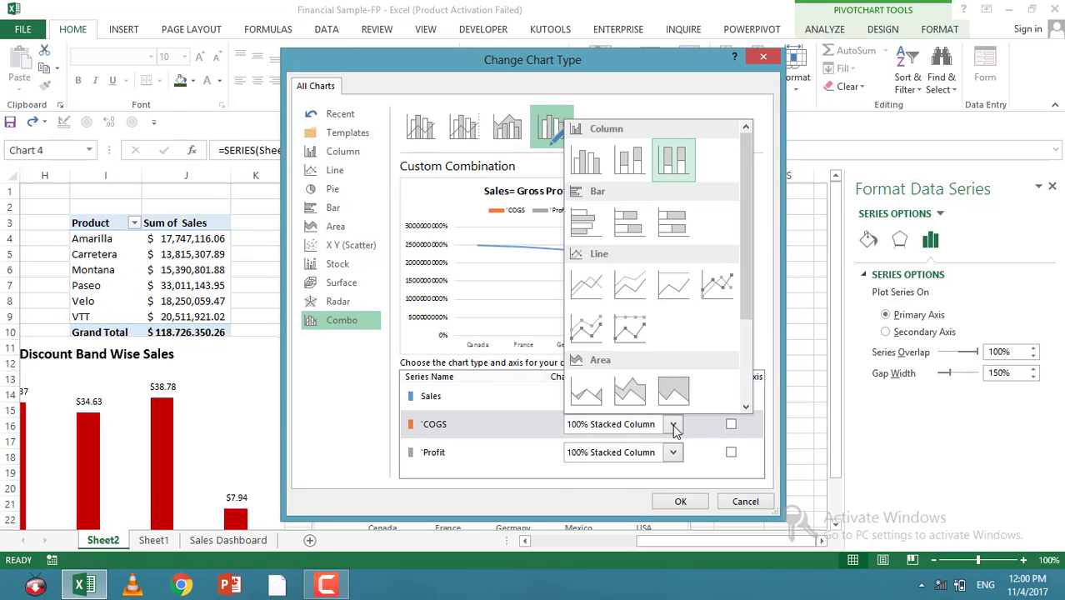
{"action": "left_click", "coordinate": [676, 152]}
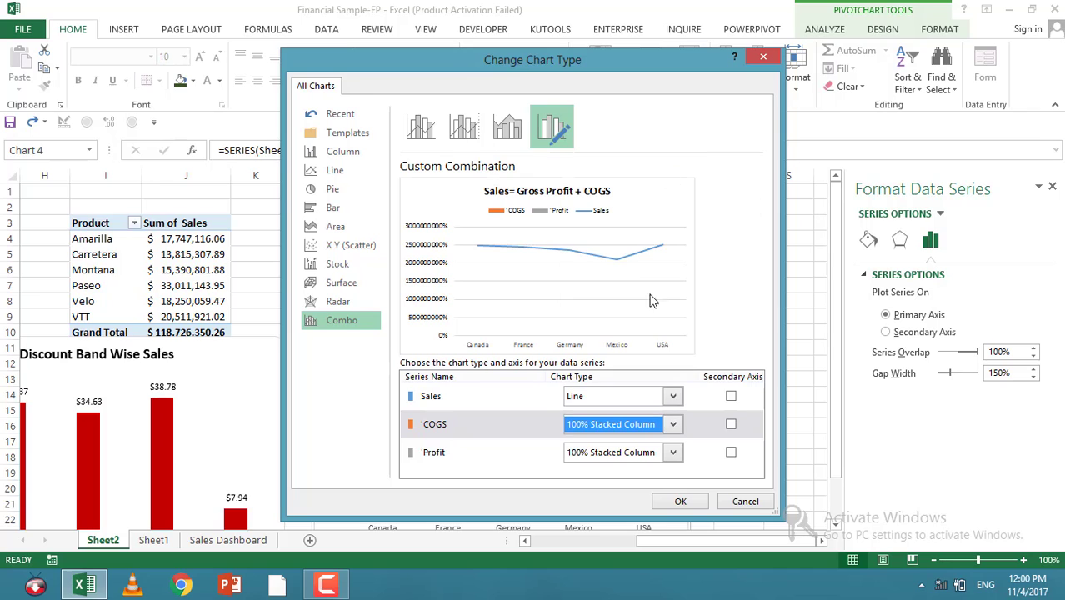
{"action": "left_click", "coordinate": [680, 501]}
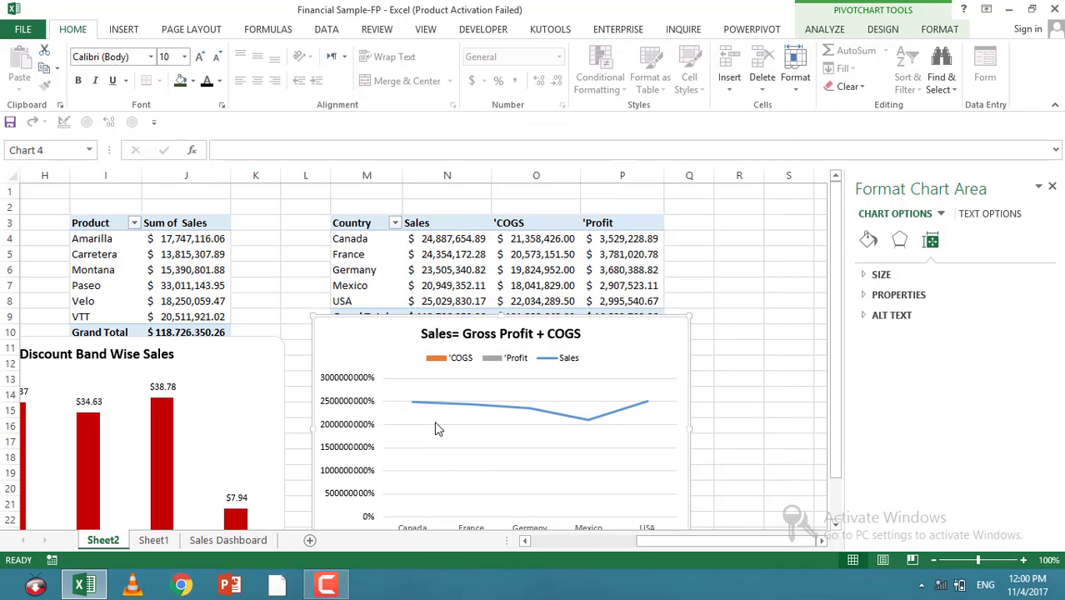
Step: Switch rows and columns twice in the chart's data source and confirm
{"action": "scroll", "coordinate": [435, 422], "scroll_direction": "down", "scroll_amount": 2}
{"action": "scroll", "coordinate": [439, 408], "scroll_direction": "up", "scroll_amount": 1}
{"action": "right_click", "coordinate": [441, 399]}
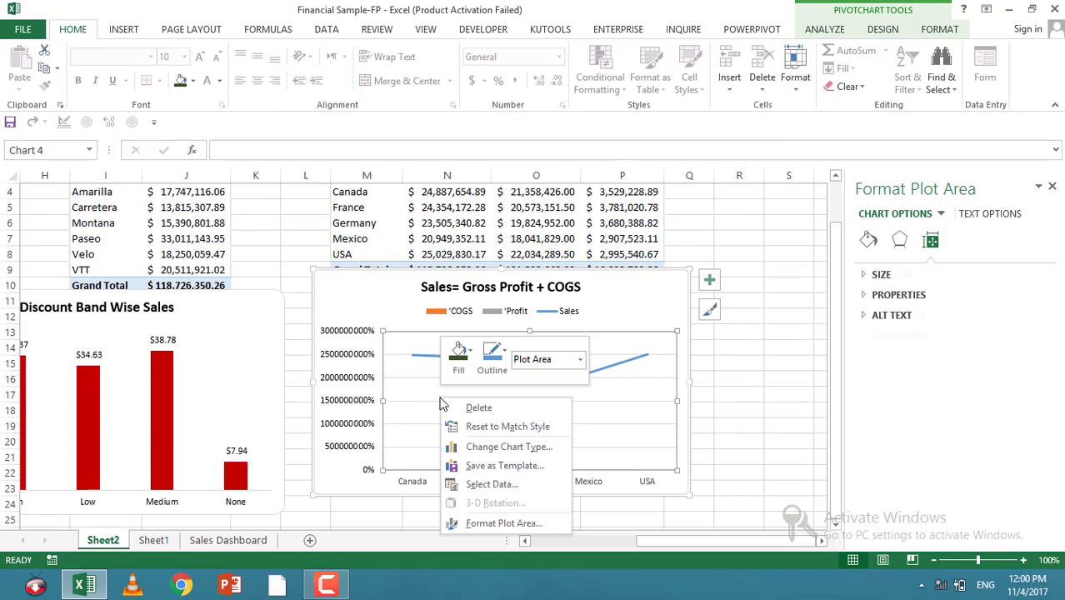
{"action": "left_click", "coordinate": [492, 485]}
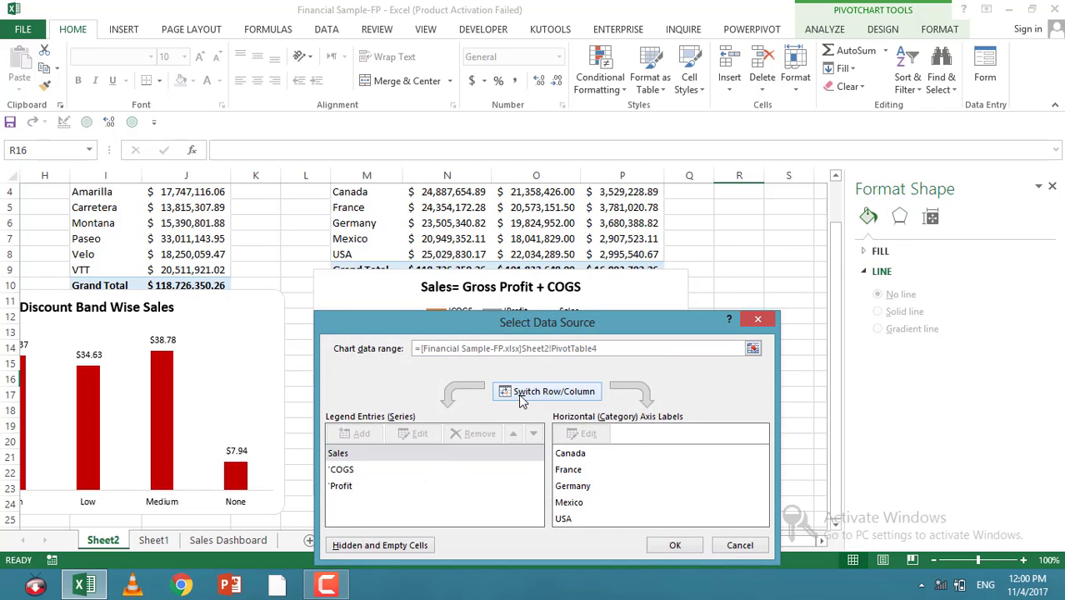
{"action": "left_click", "coordinate": [523, 395]}
{"action": "left_click_drag", "start_coordinate": [530, 327], "coordinate": [605, 313]}
{"action": "left_click", "coordinate": [595, 378]}
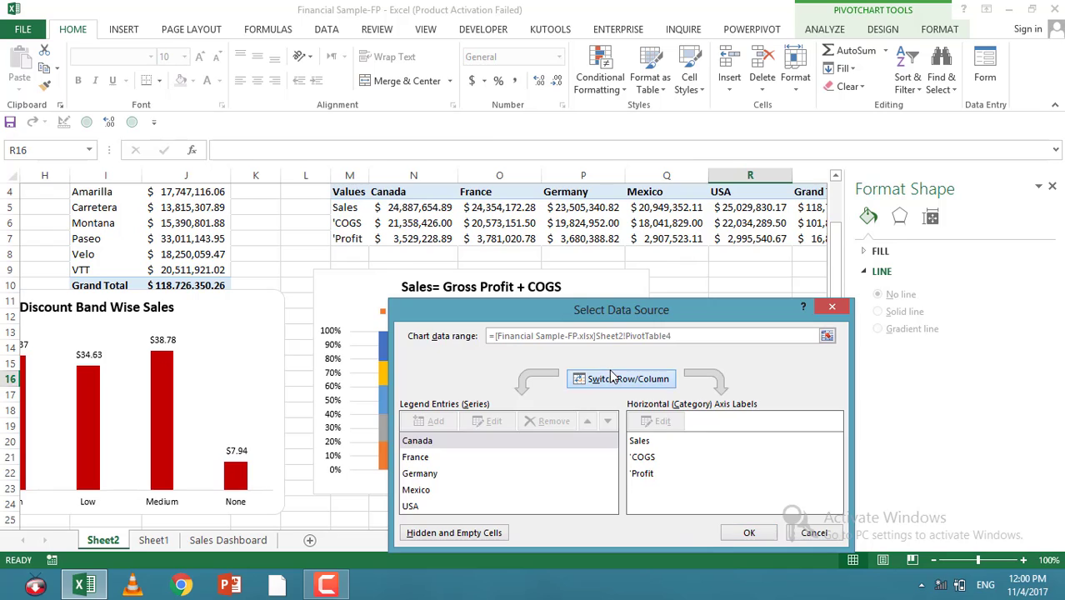
{"action": "left_click", "coordinate": [731, 538]}
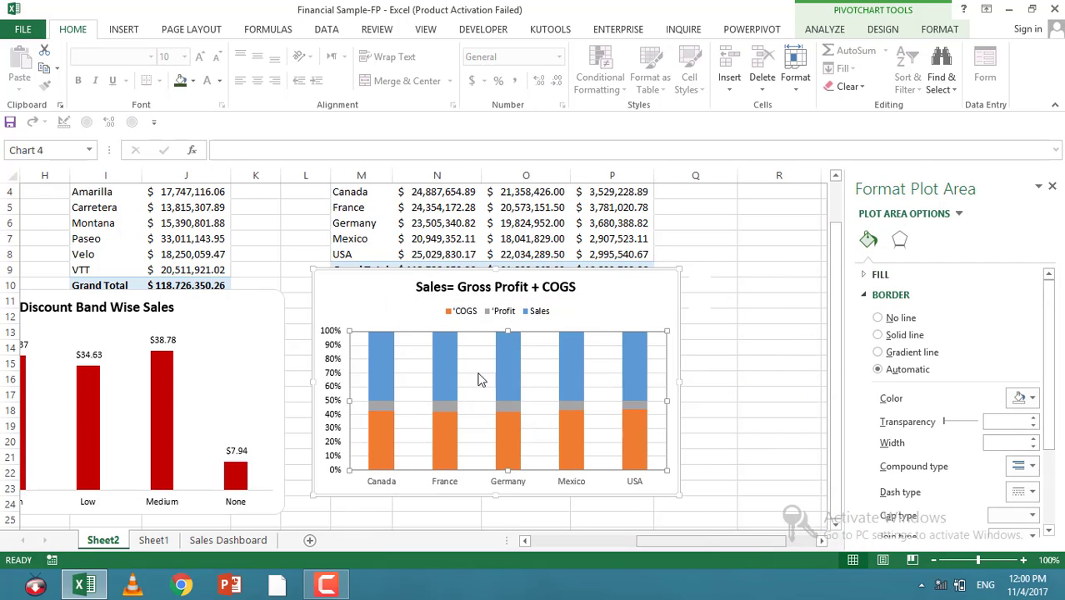
{"action": "right_click", "coordinate": [508, 359]}
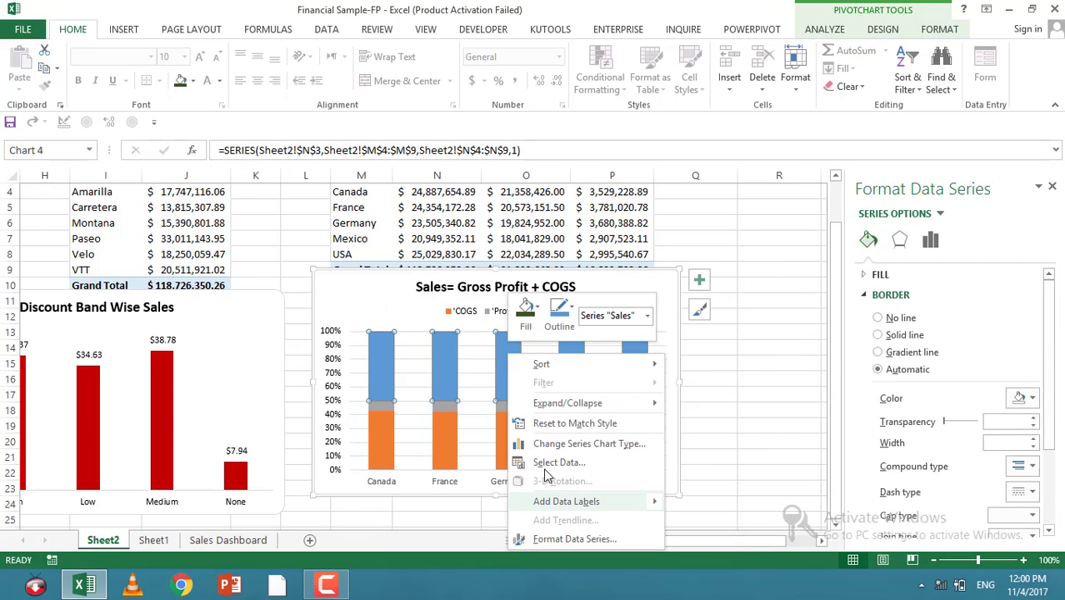
{"action": "mouse_move", "coordinate": [555, 508]}
{"action": "left_click", "coordinate": [554, 443]}
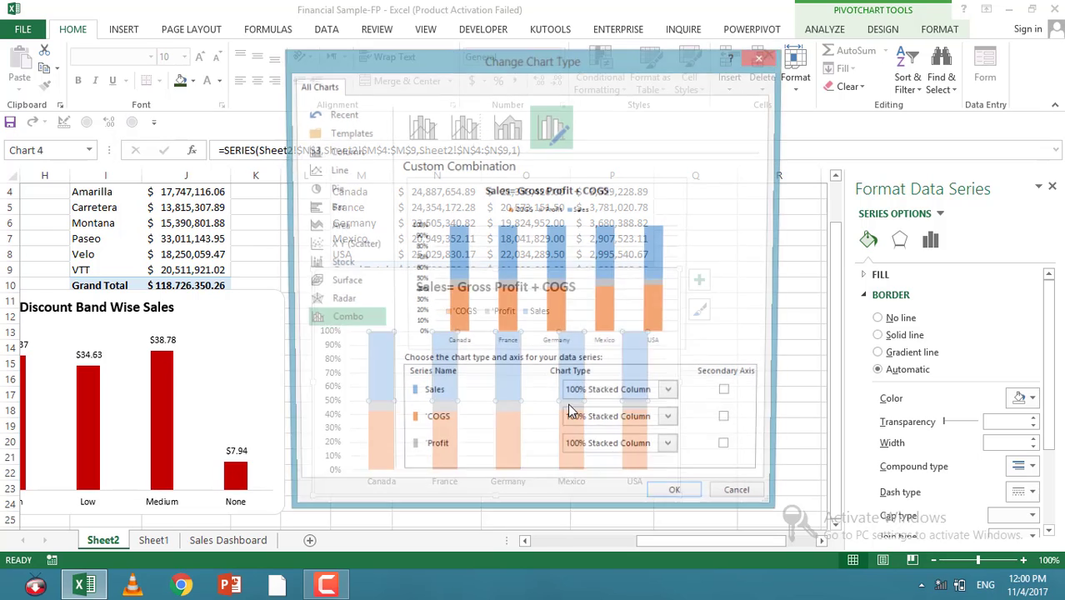
{"action": "left_click", "coordinate": [674, 397]}
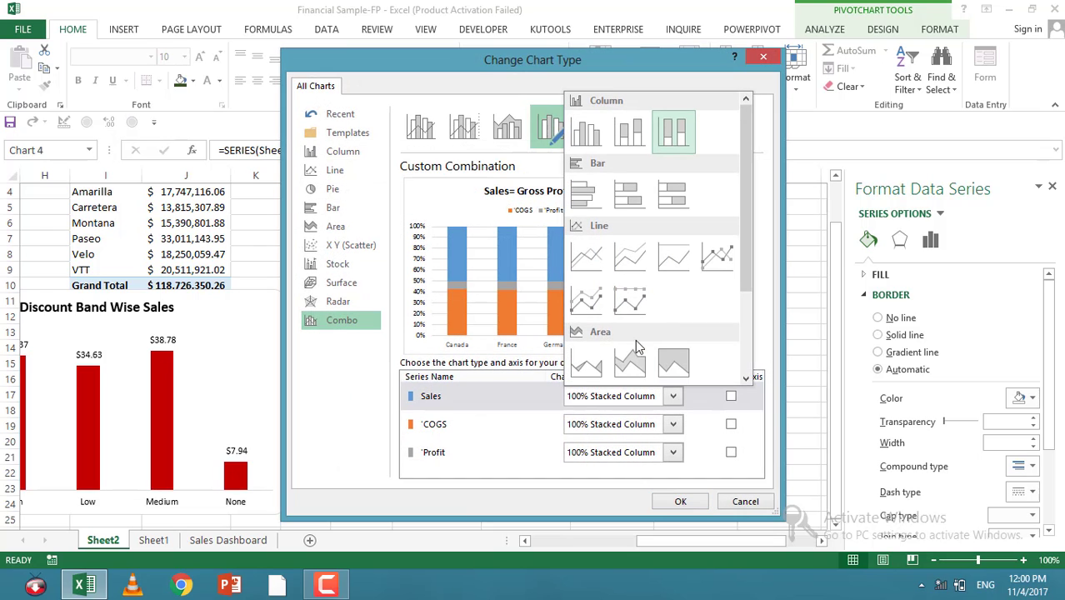
{"action": "left_click", "coordinate": [569, 289]}
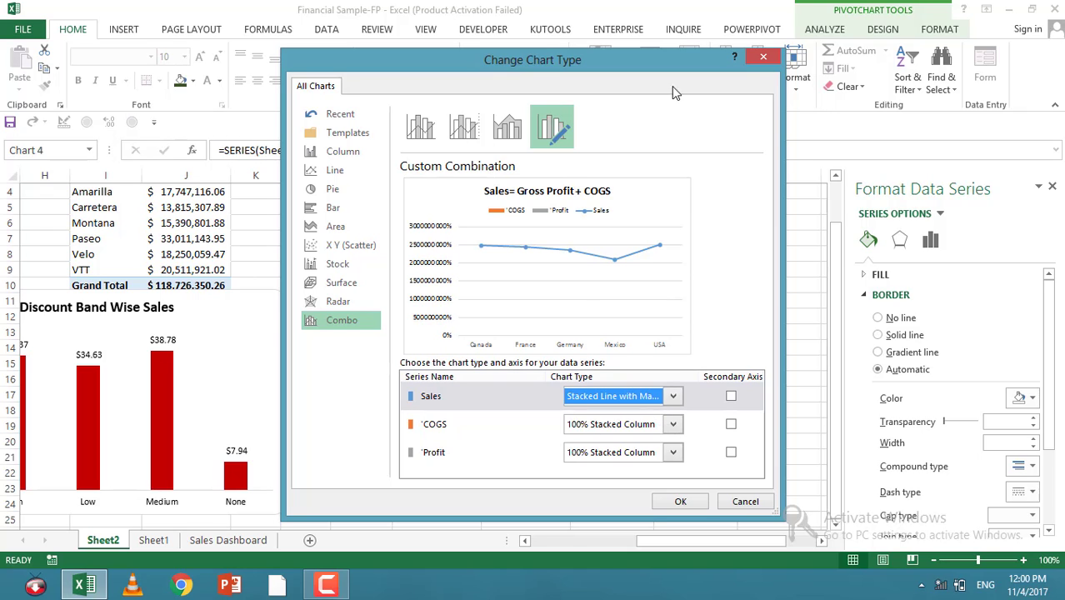
{"action": "left_click", "coordinate": [764, 57]}
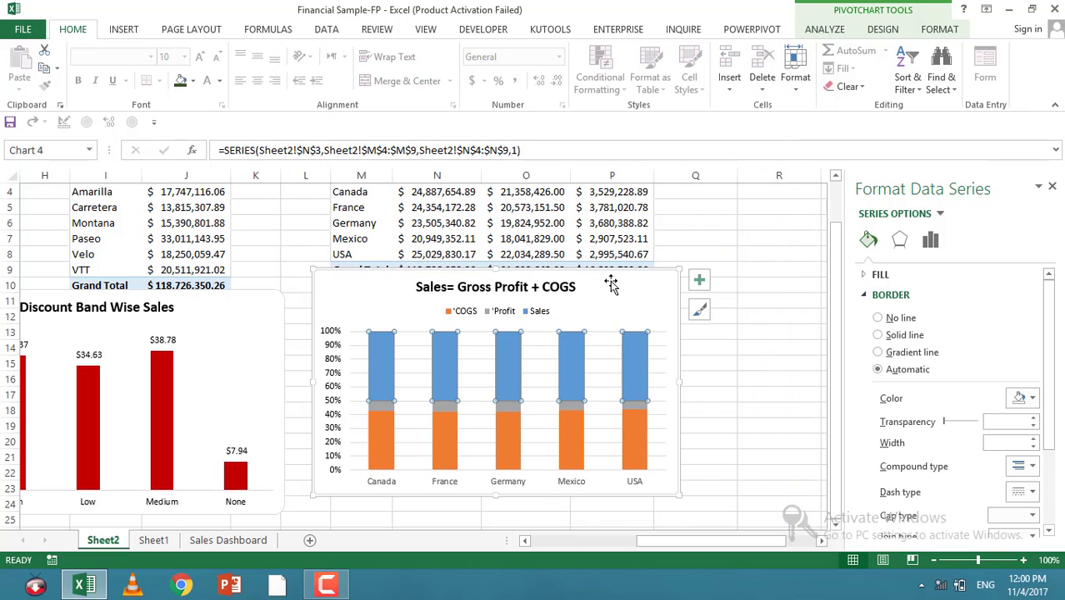
Step: Delete the Sales= Gross Profit + COGS chart
{"action": "left_click", "coordinate": [663, 291]}
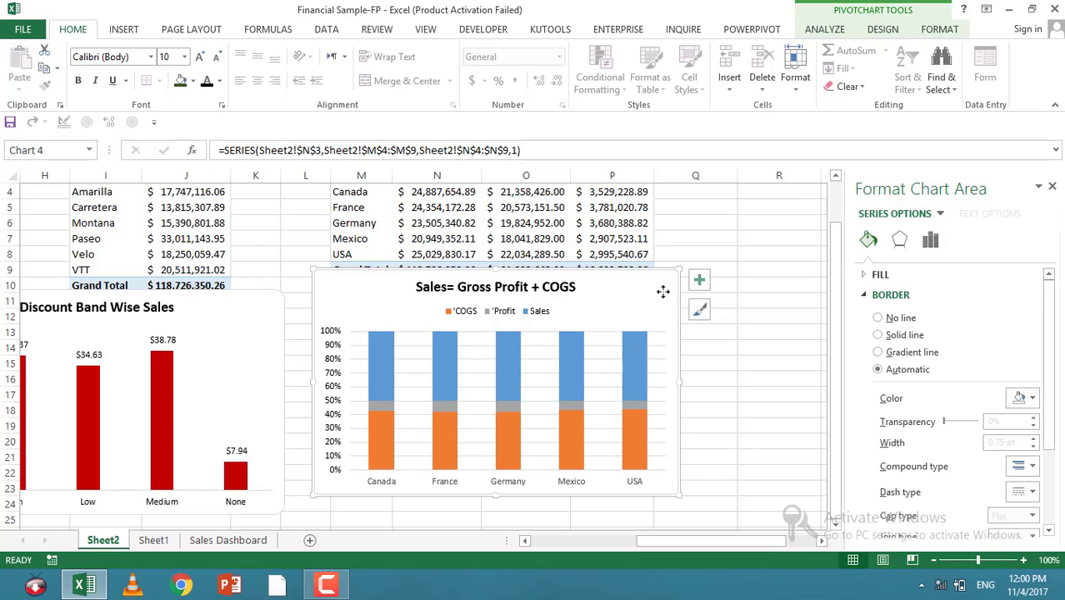
{"action": "key", "text": "Delete"}
{"action": "right_click", "coordinate": [663, 302]}
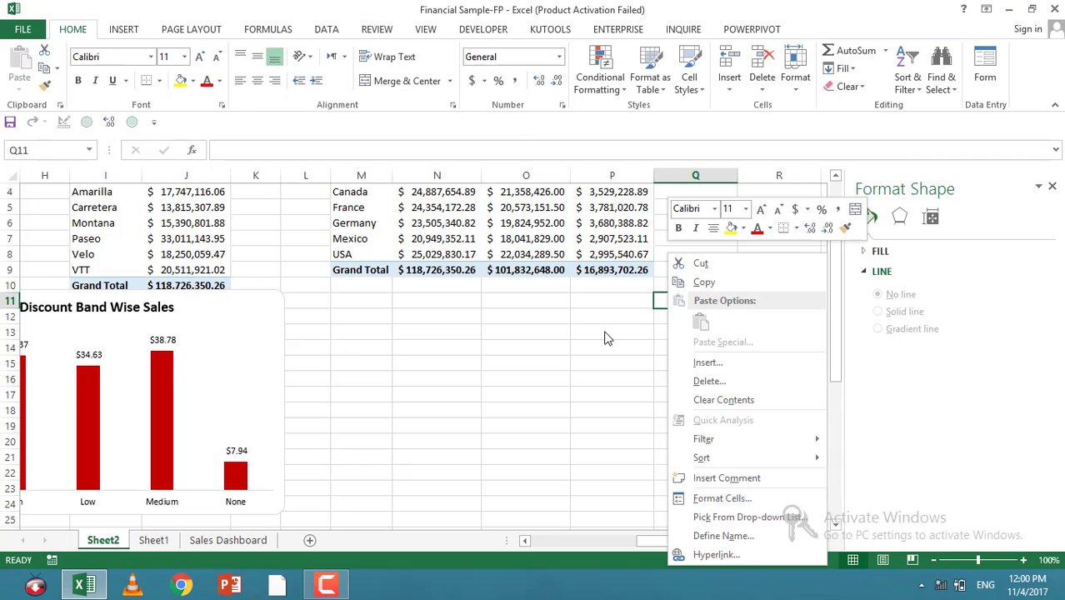
Step: Select the country PivotTable's data and insert a stacked column PivotChart from it
{"action": "scroll", "coordinate": [500, 350], "scroll_direction": "up", "scroll_amount": 1}
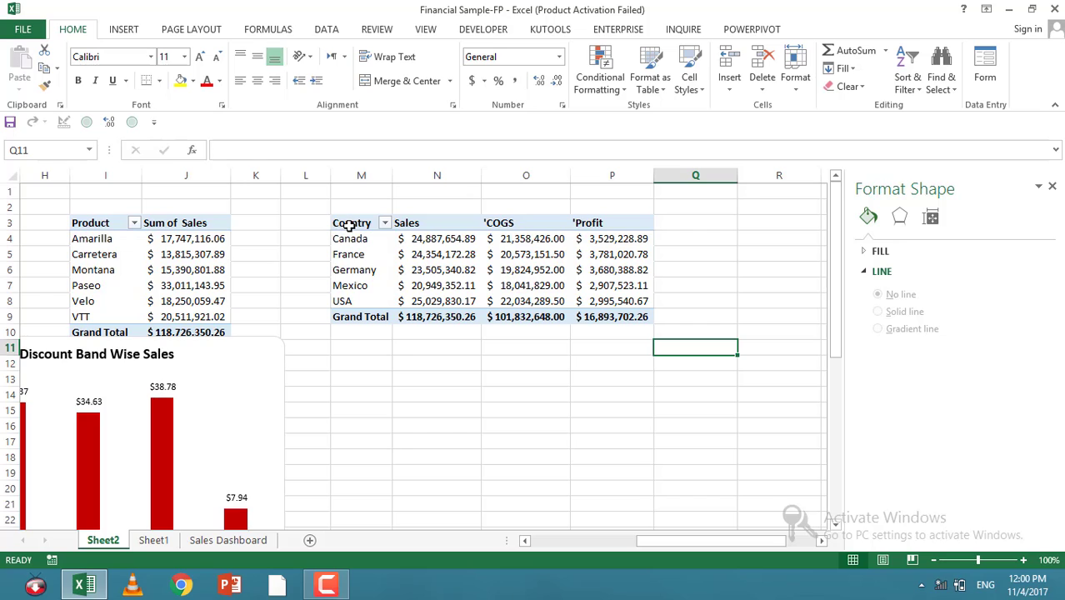
{"action": "left_click_drag", "start_coordinate": [348, 225], "coordinate": [611, 307]}
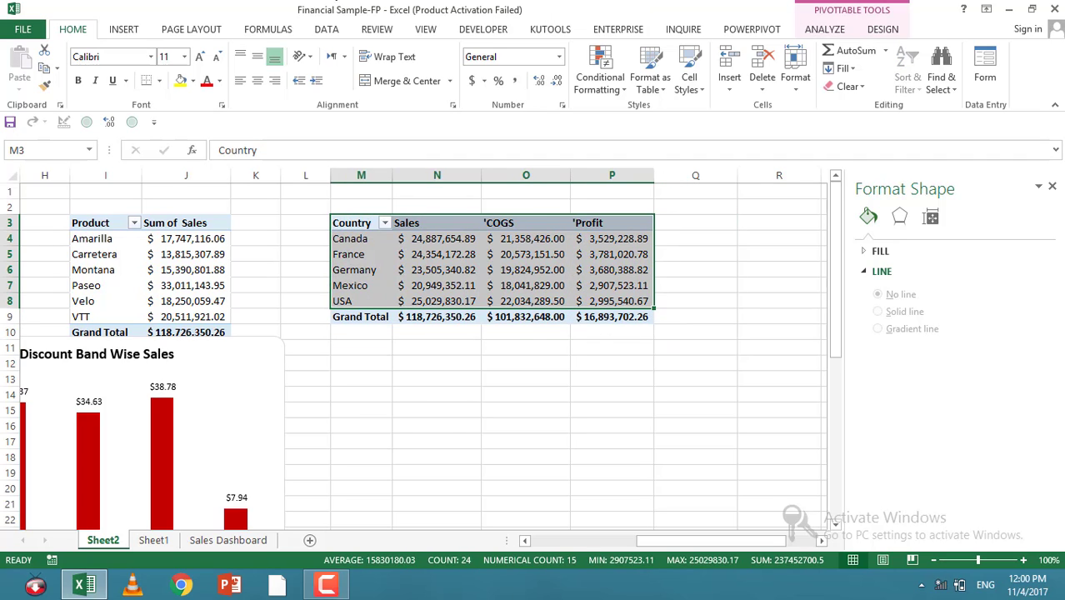
{"action": "left_click", "coordinate": [122, 29]}
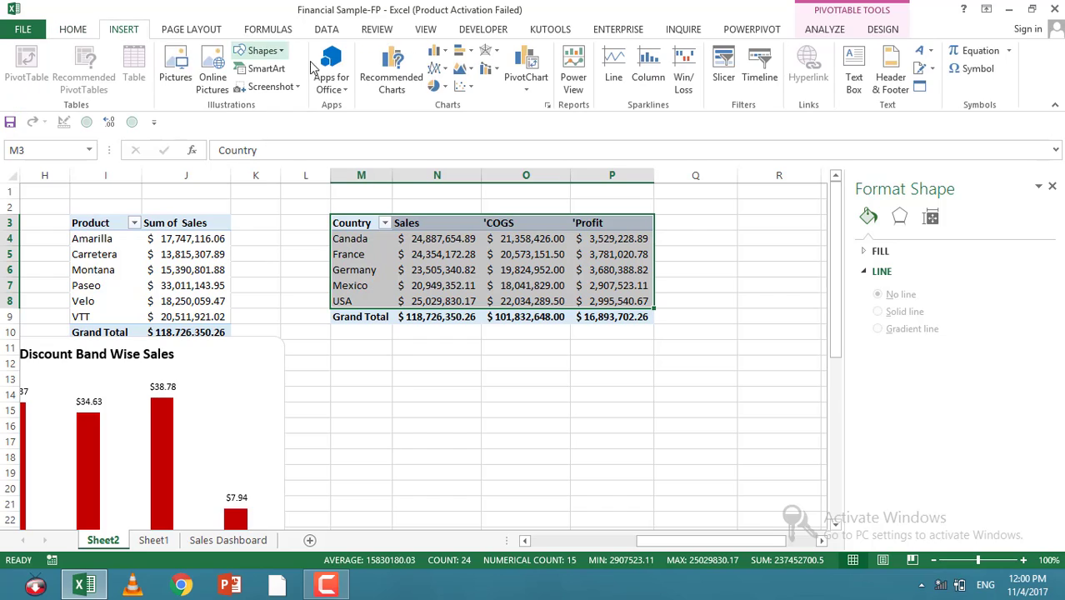
{"action": "left_click", "coordinate": [469, 53]}
{"action": "left_click", "coordinate": [470, 55]}
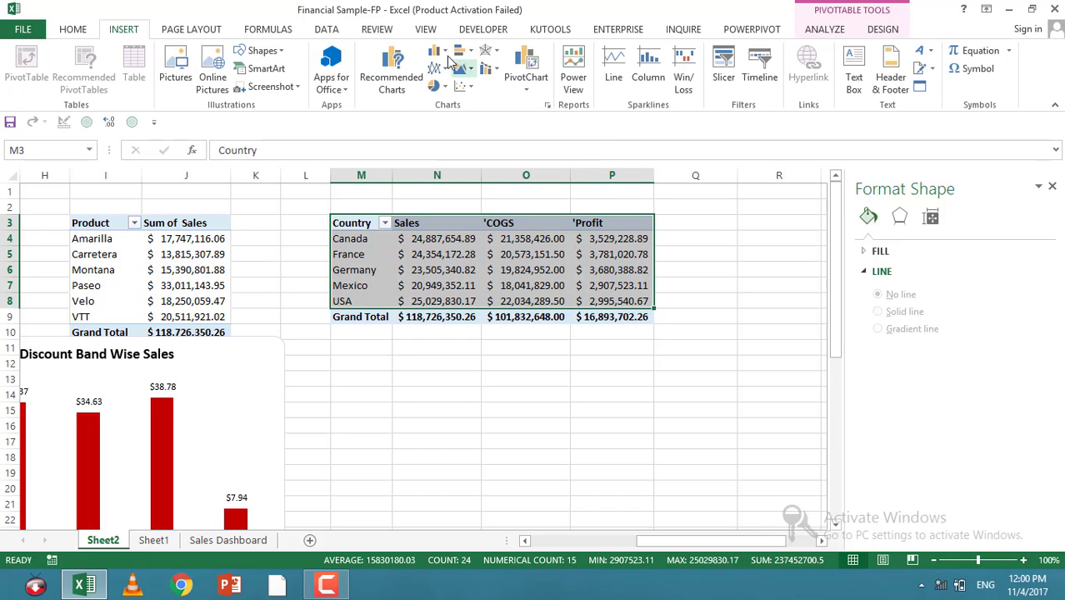
{"action": "left_click", "coordinate": [435, 51]}
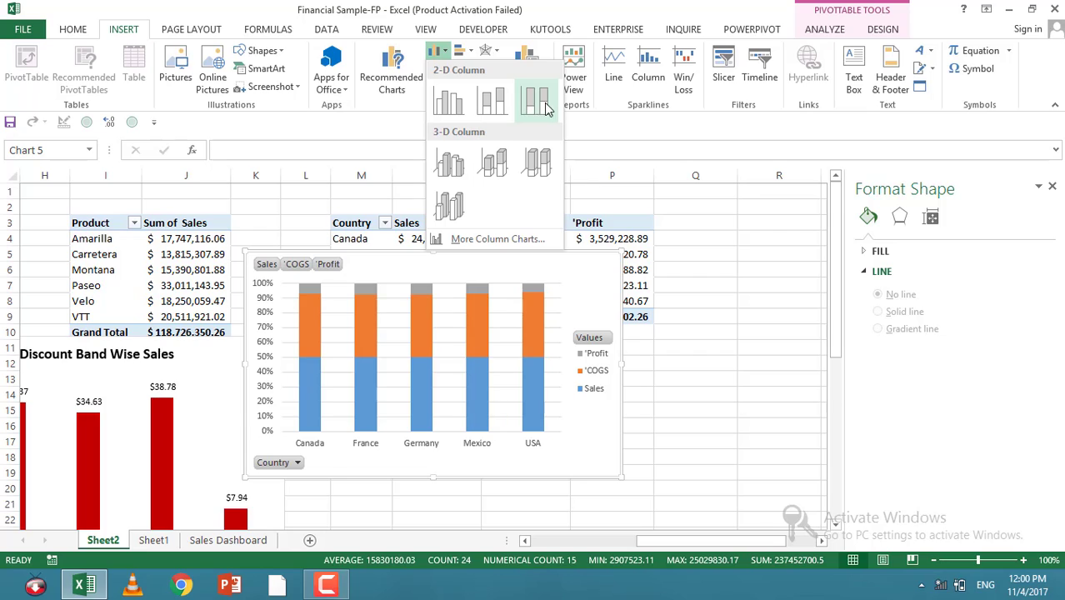
{"action": "left_click", "coordinate": [510, 105]}
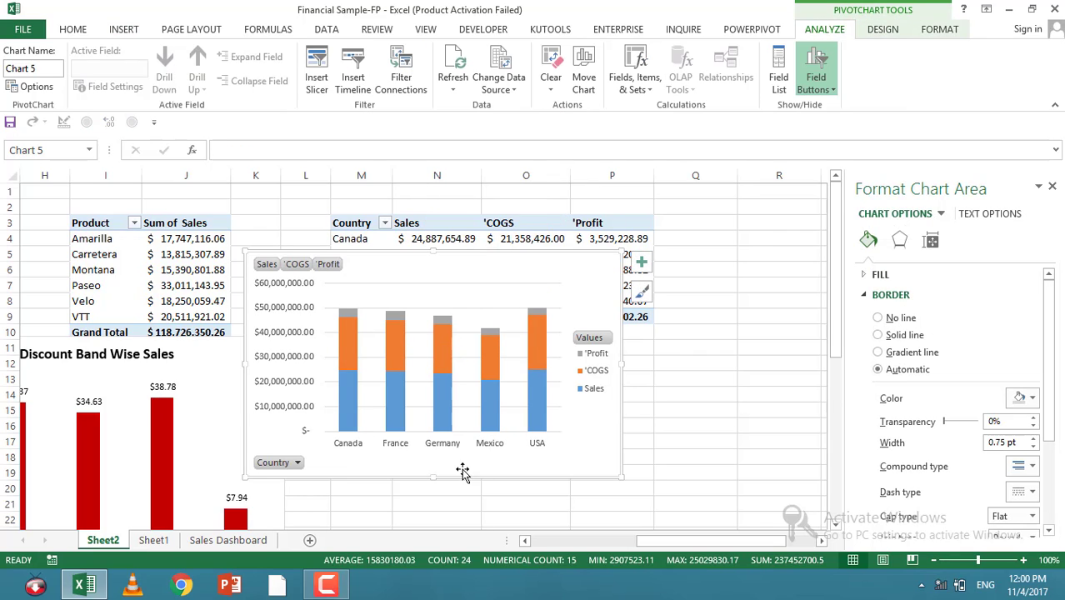
Step: Change the Sales series' chart type to Stacked Line with Markers in the custom combination
{"action": "right_click", "coordinate": [536, 415]}
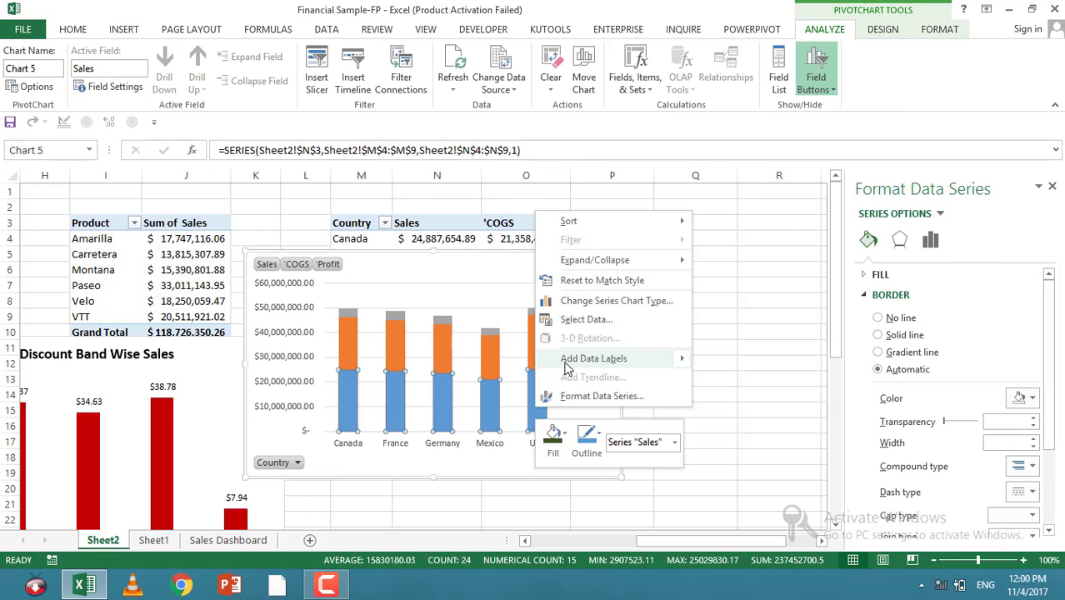
{"action": "left_click", "coordinate": [573, 302]}
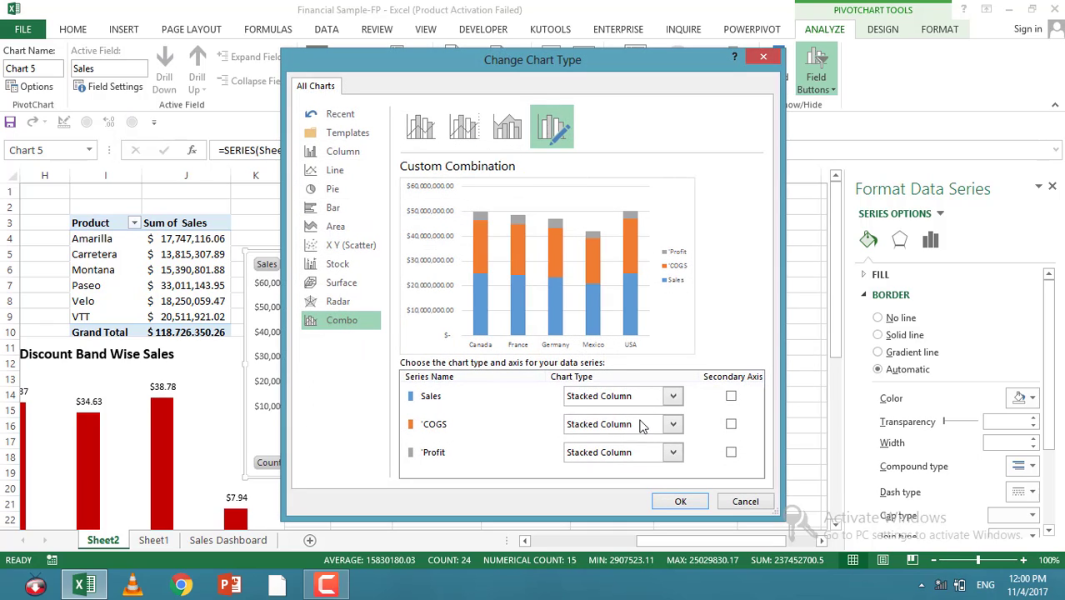
{"action": "left_click", "coordinate": [656, 395]}
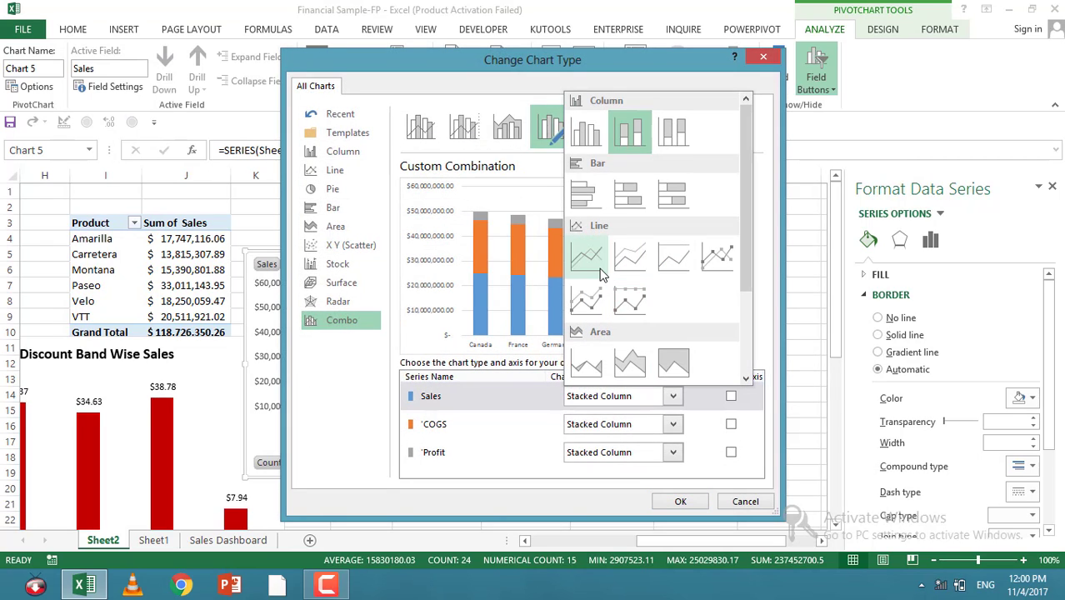
{"action": "left_click", "coordinate": [591, 302]}
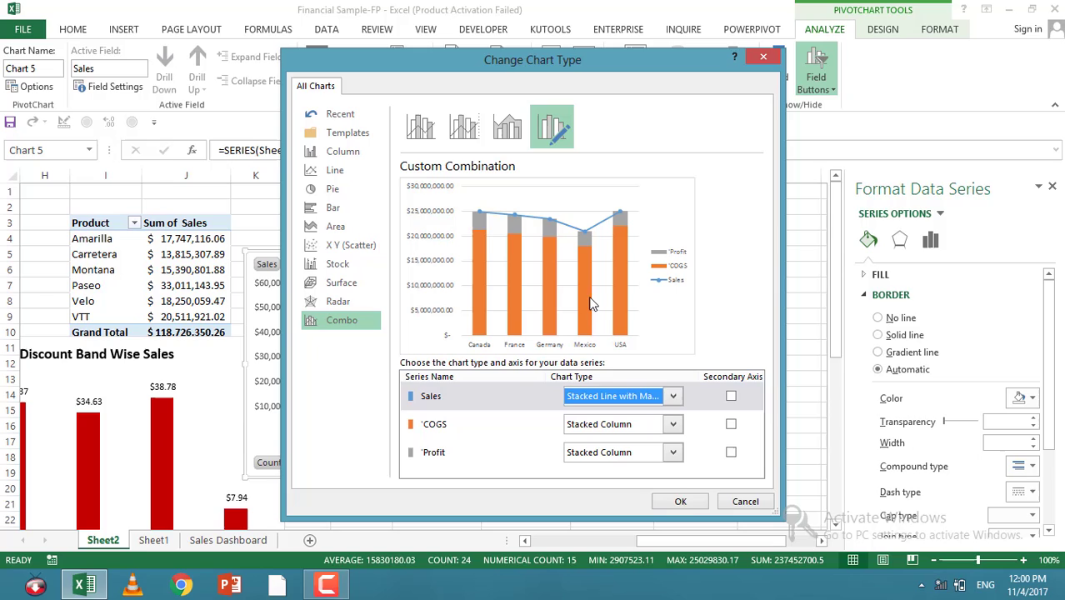
{"action": "left_click", "coordinate": [680, 500]}
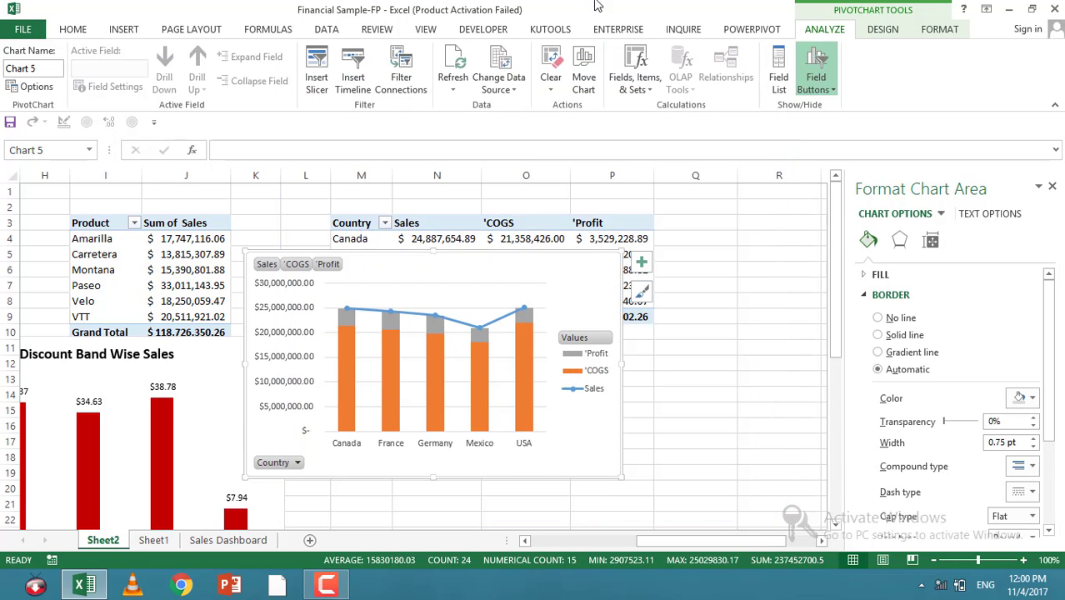
Step: Color the Sales line solid red
{"action": "left_click", "coordinate": [458, 324]}
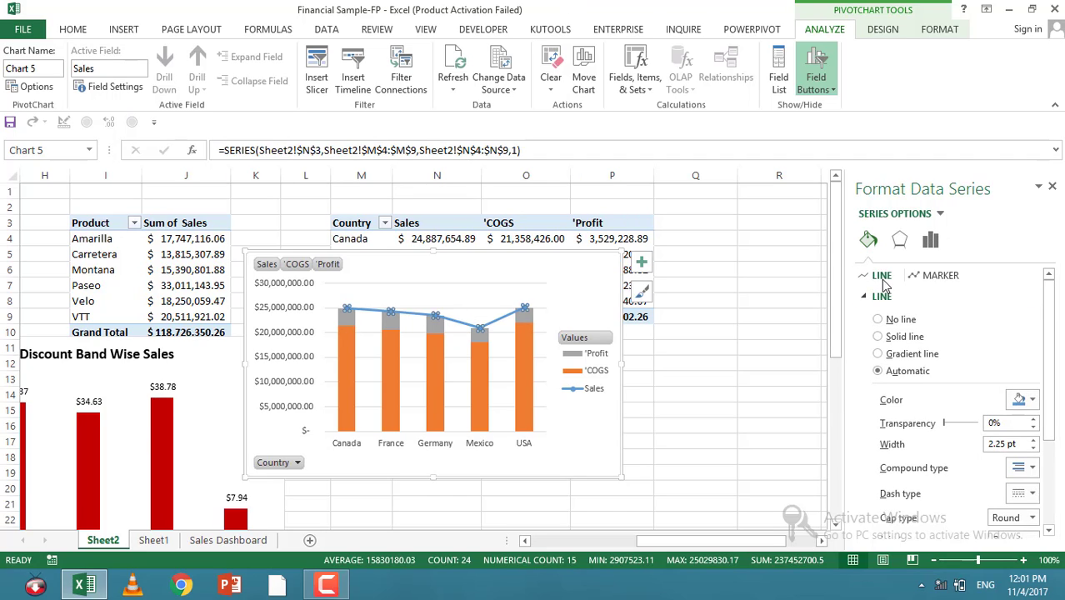
{"action": "left_click", "coordinate": [1024, 400]}
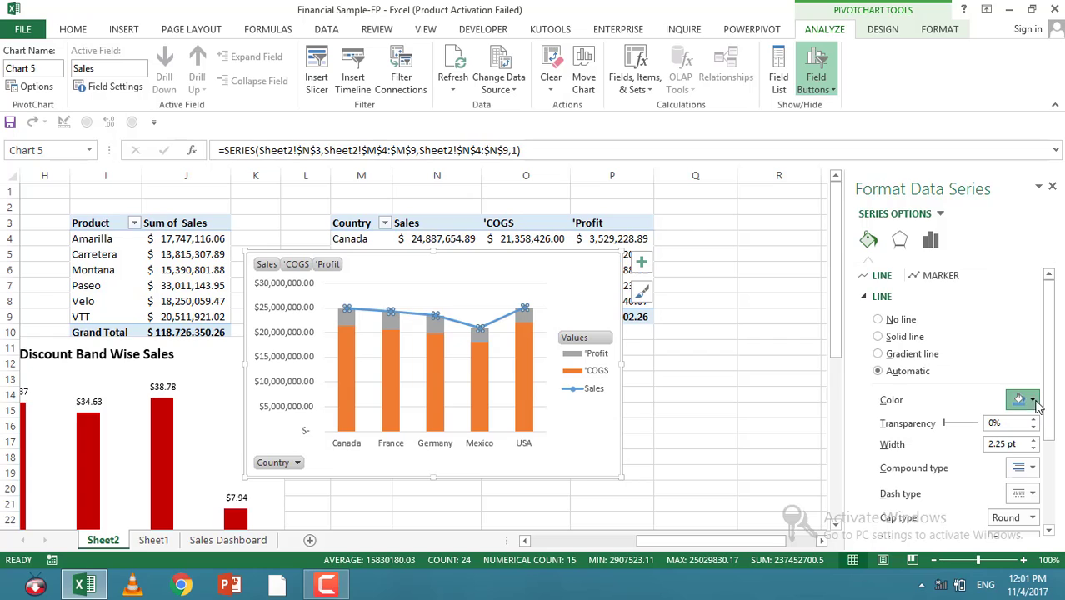
{"action": "left_click", "coordinate": [950, 335]}
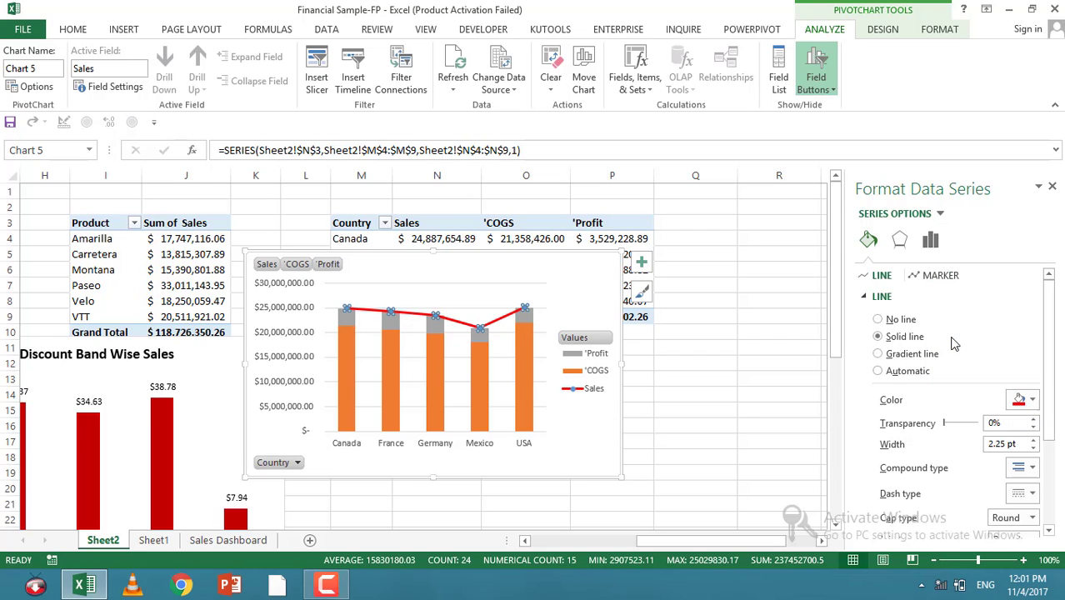
{"action": "left_click", "coordinate": [694, 374]}
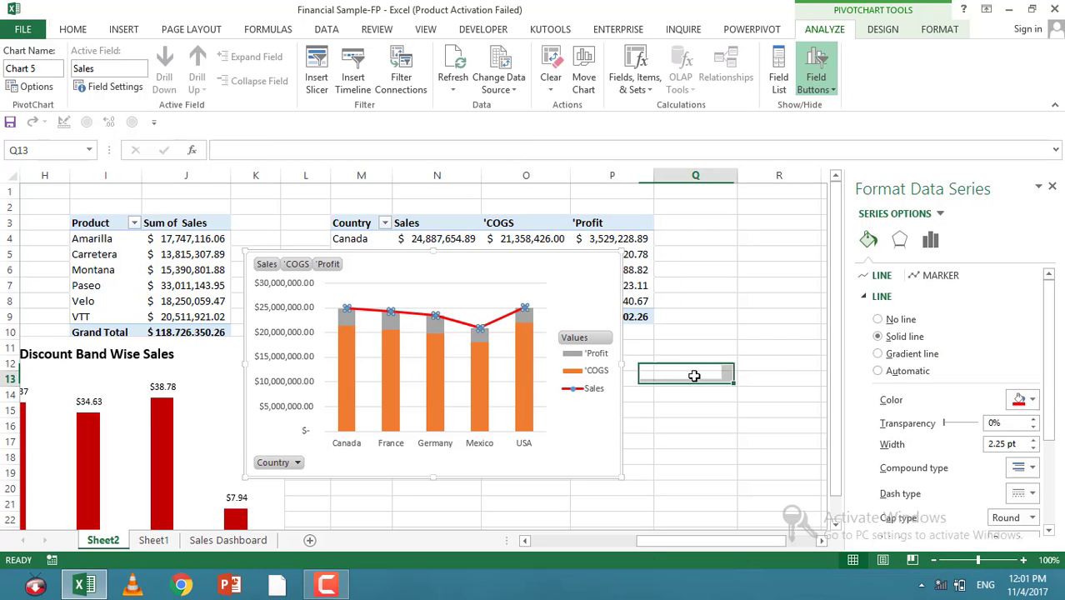
Step: Reduce the COGS columns' gap width to about 101%
{"action": "left_click", "coordinate": [541, 300]}
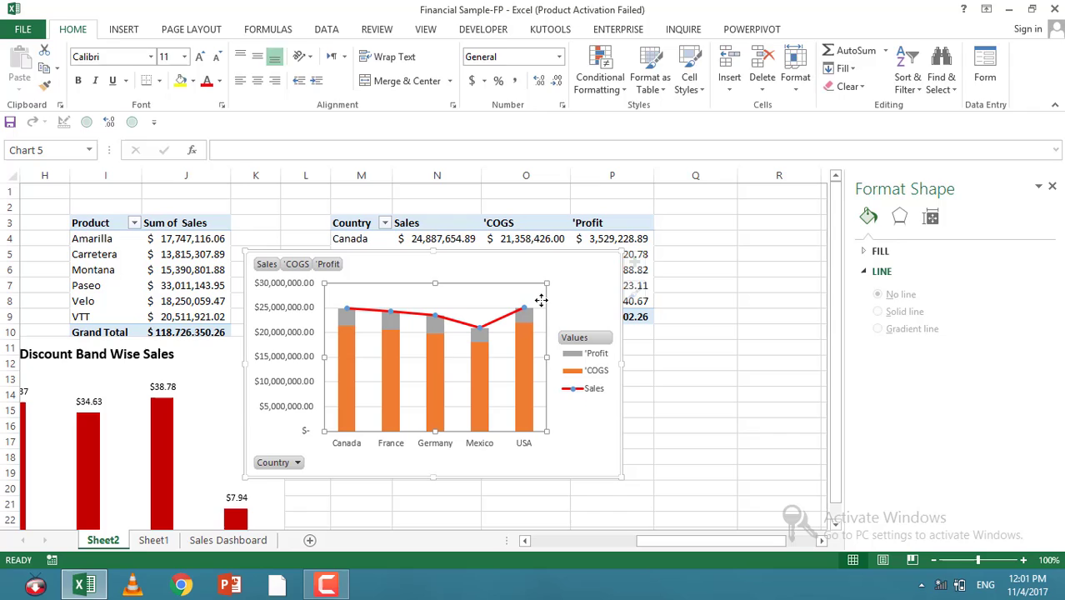
{"action": "left_click", "coordinate": [490, 312]}
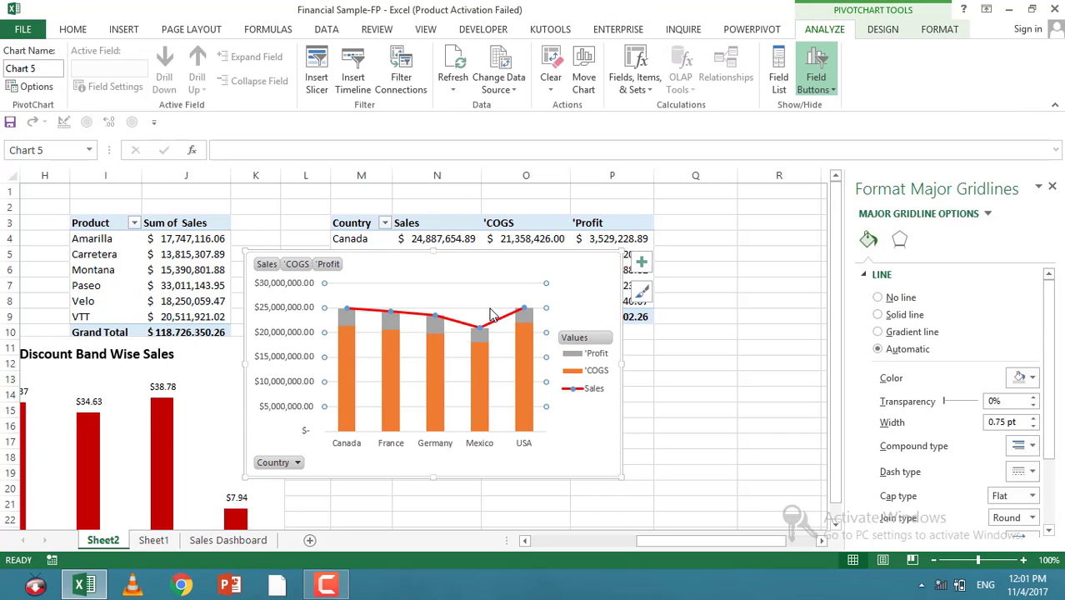
{"action": "left_click", "coordinate": [497, 454]}
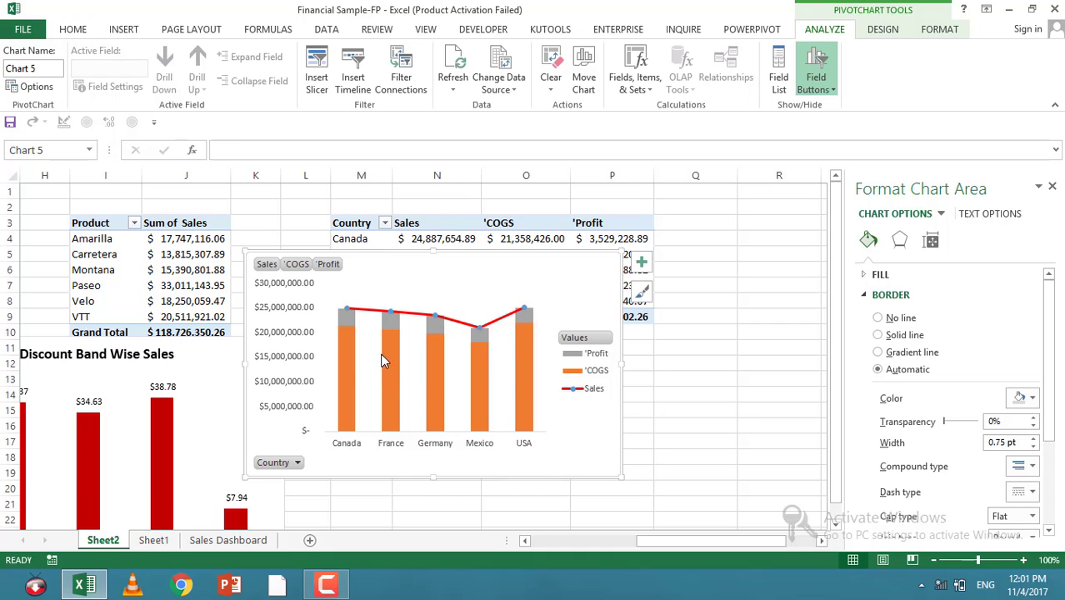
{"action": "left_click", "coordinate": [356, 371]}
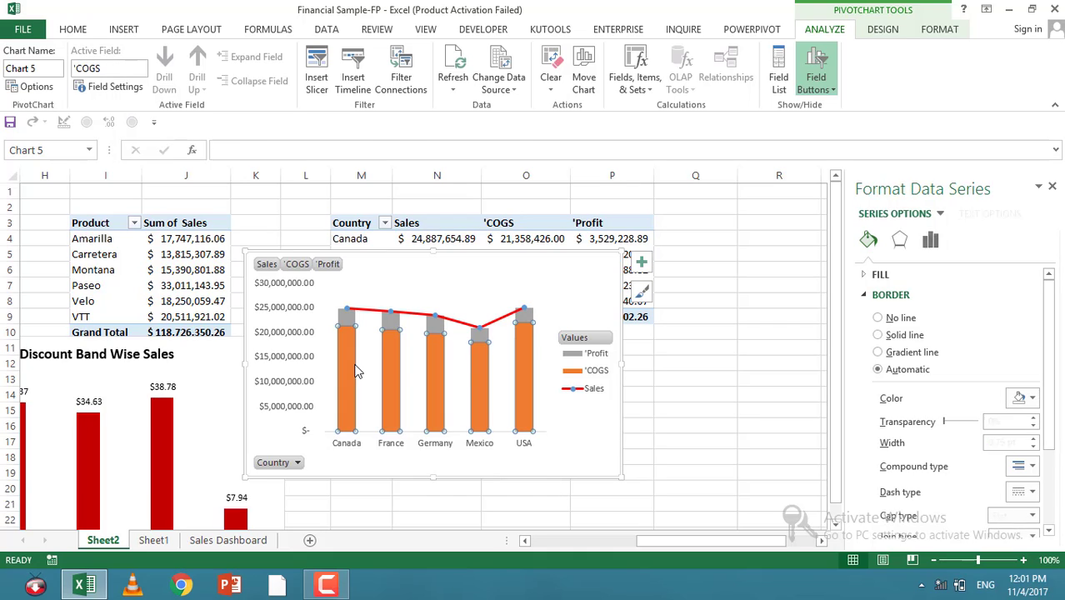
{"action": "left_click", "coordinate": [930, 240]}
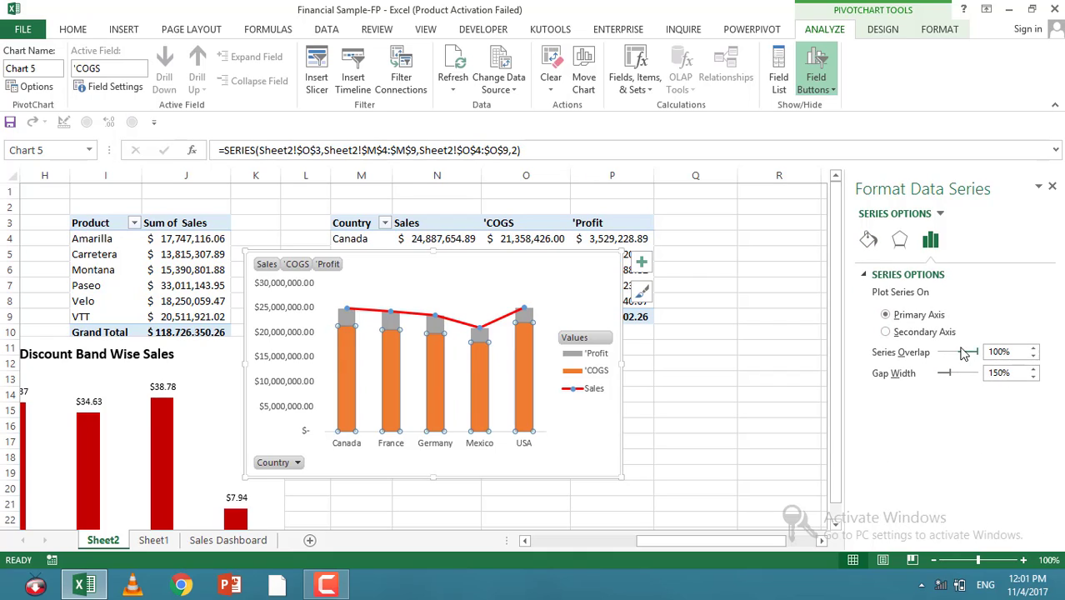
{"action": "left_click_drag", "start_coordinate": [979, 351], "coordinate": [951, 376]}
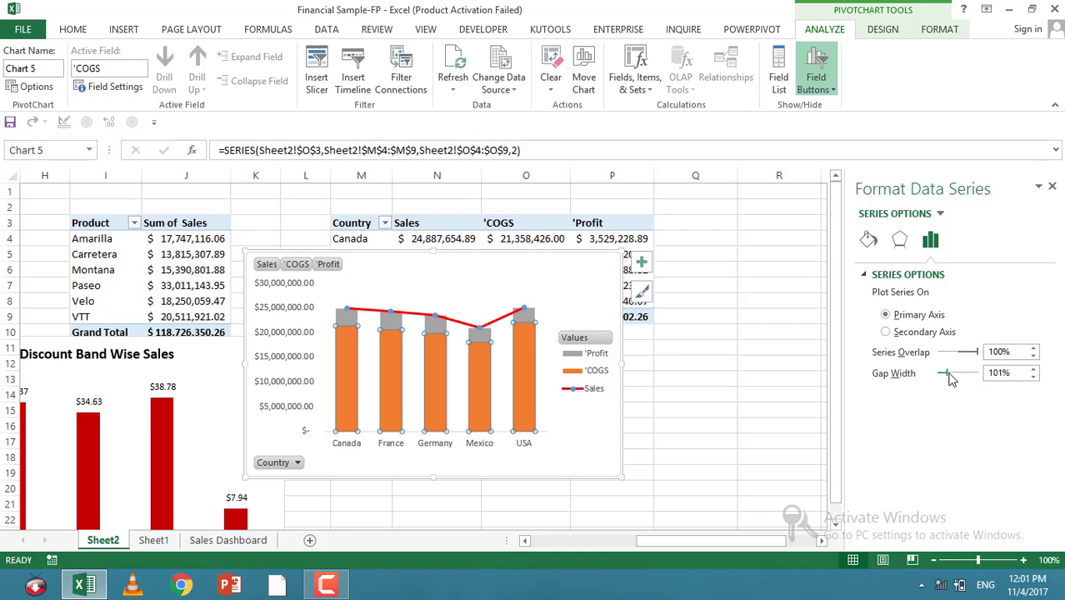
Step: Compare the series options of the Profit and COGS series
{"action": "left_click", "coordinate": [806, 342]}
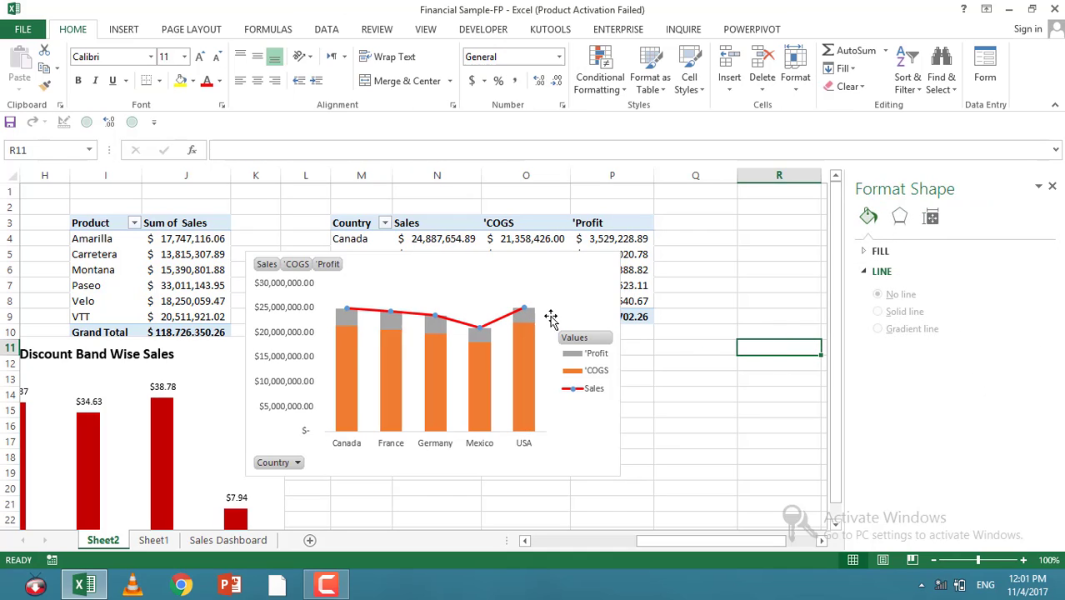
{"action": "left_click", "coordinate": [525, 315]}
{"action": "left_click", "coordinate": [931, 217]}
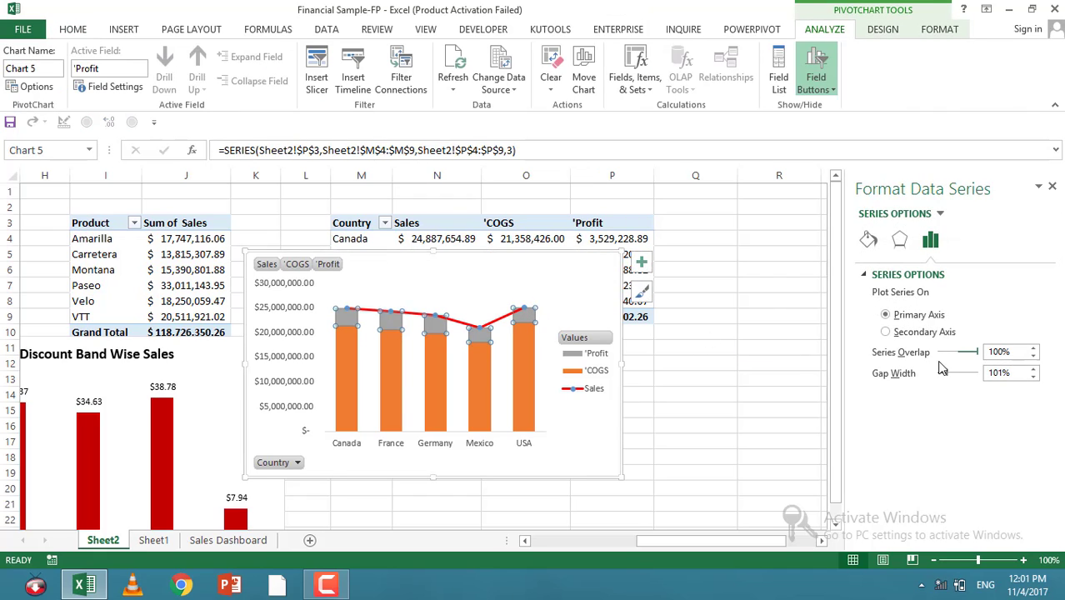
{"action": "left_click", "coordinate": [528, 344]}
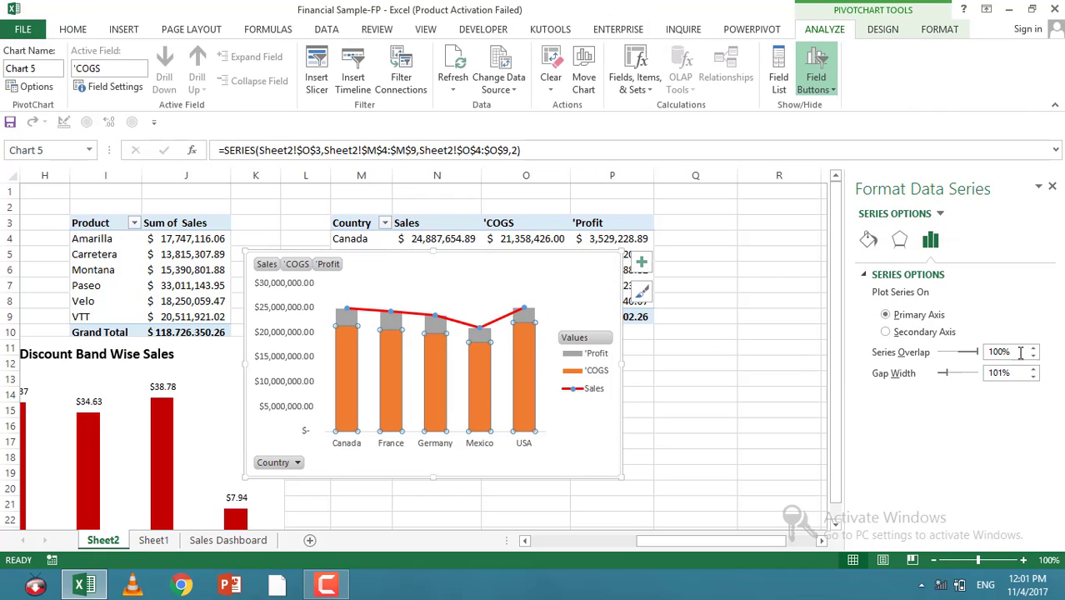
{"action": "left_click", "coordinate": [531, 318]}
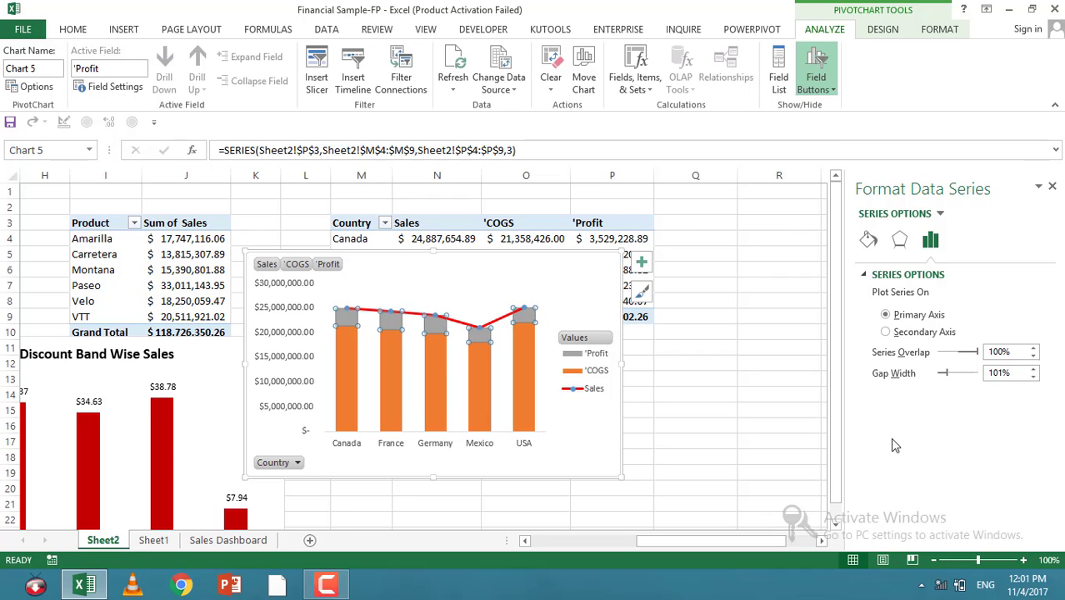
{"action": "left_click", "coordinate": [703, 354]}
{"action": "left_click", "coordinate": [566, 344]}
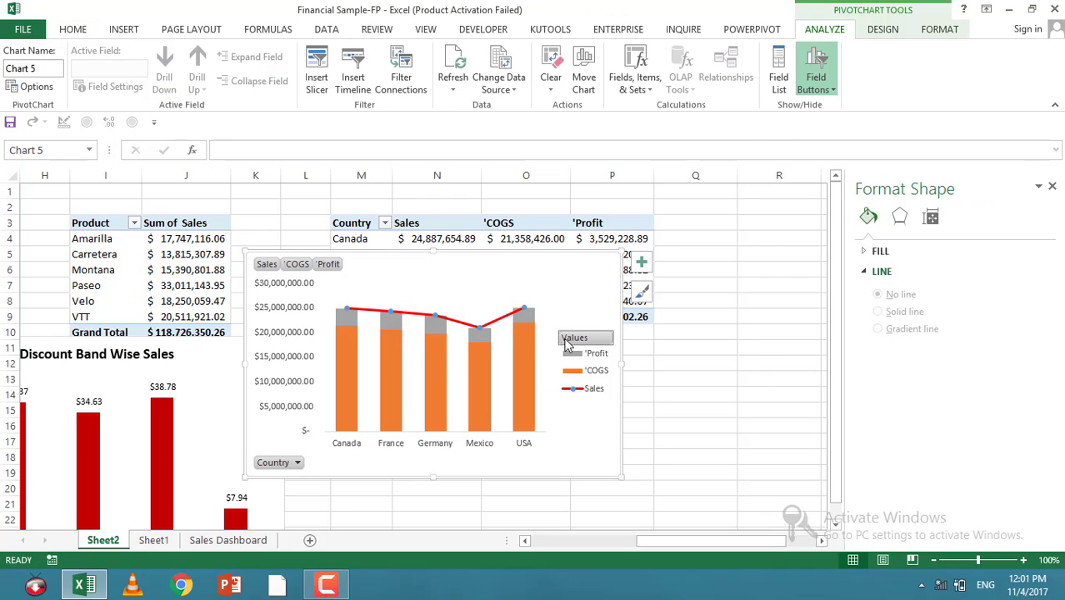
Step: Hide all field buttons on the PivotChart
{"action": "right_click", "coordinate": [266, 463]}
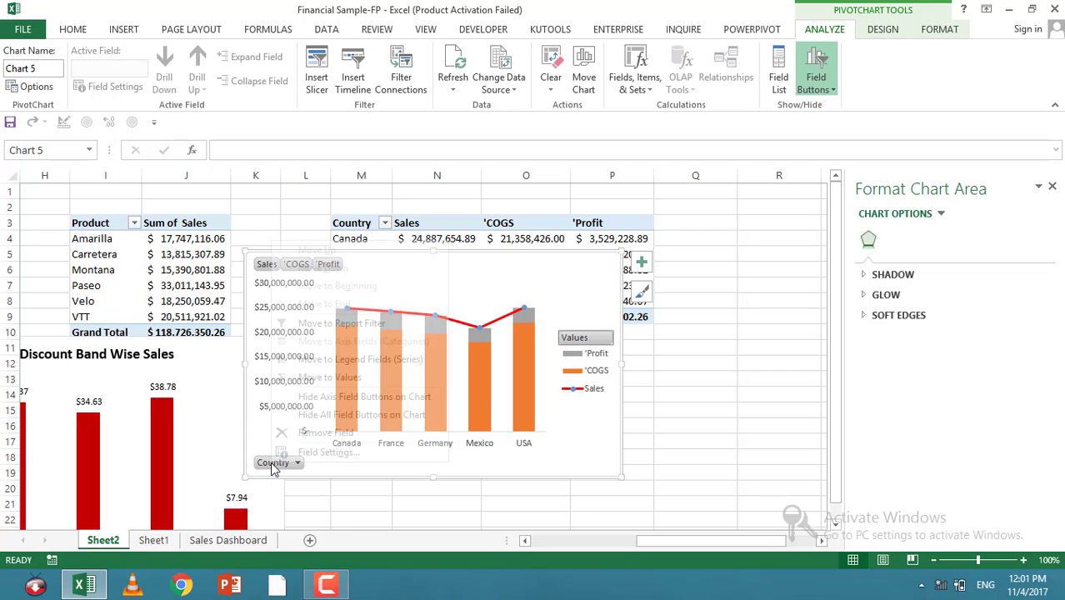
{"action": "left_click", "coordinate": [312, 414]}
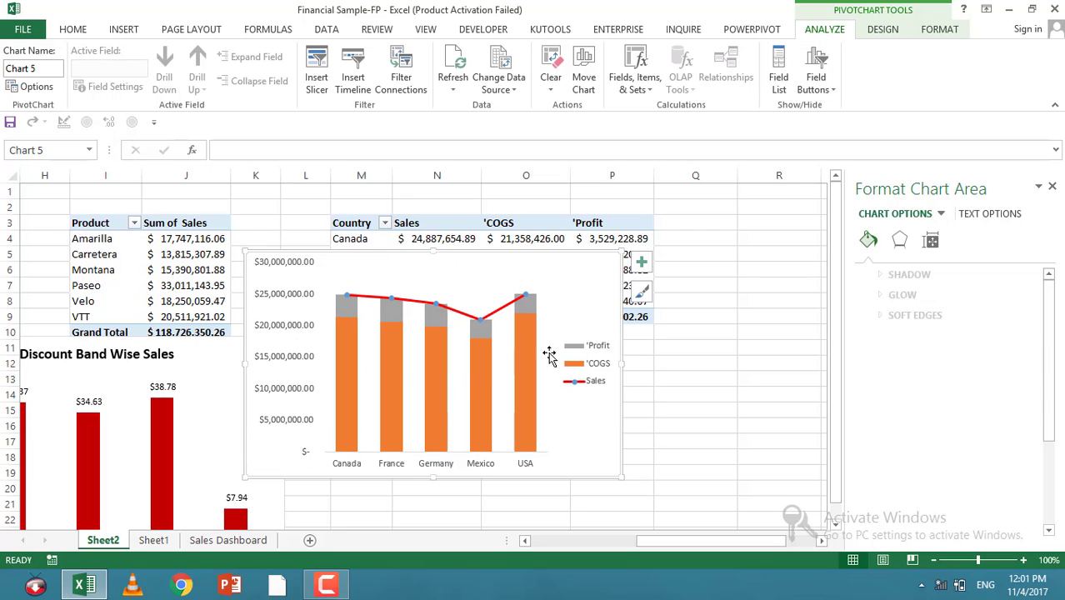
{"action": "left_click", "coordinate": [600, 355]}
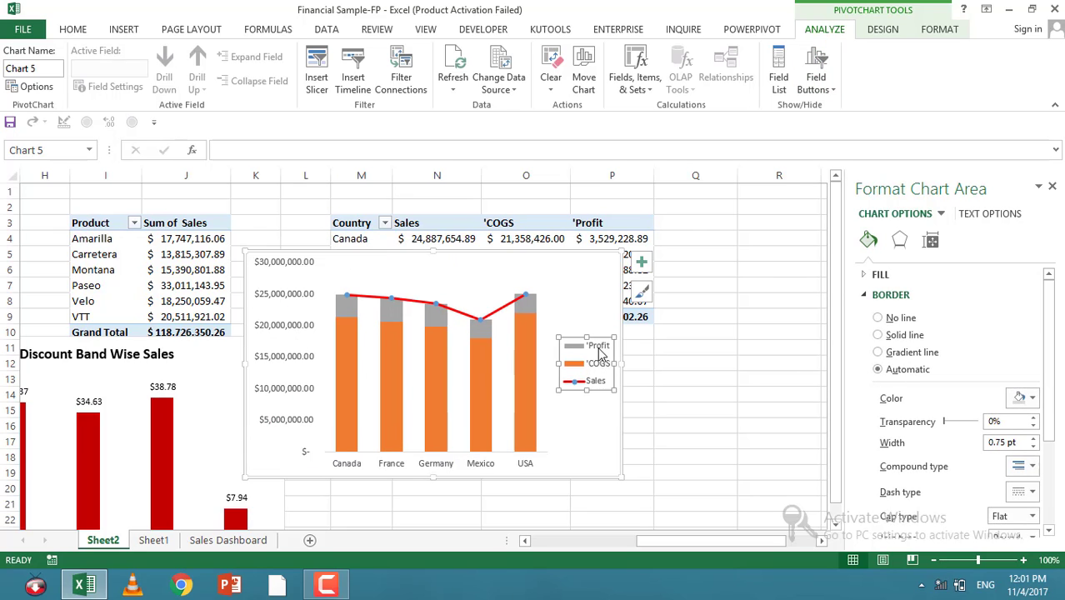
Step: Fill the Profit series with a gold colour
{"action": "left_click", "coordinate": [478, 321]}
{"action": "left_click", "coordinate": [479, 322]}
{"action": "left_click", "coordinate": [479, 333]}
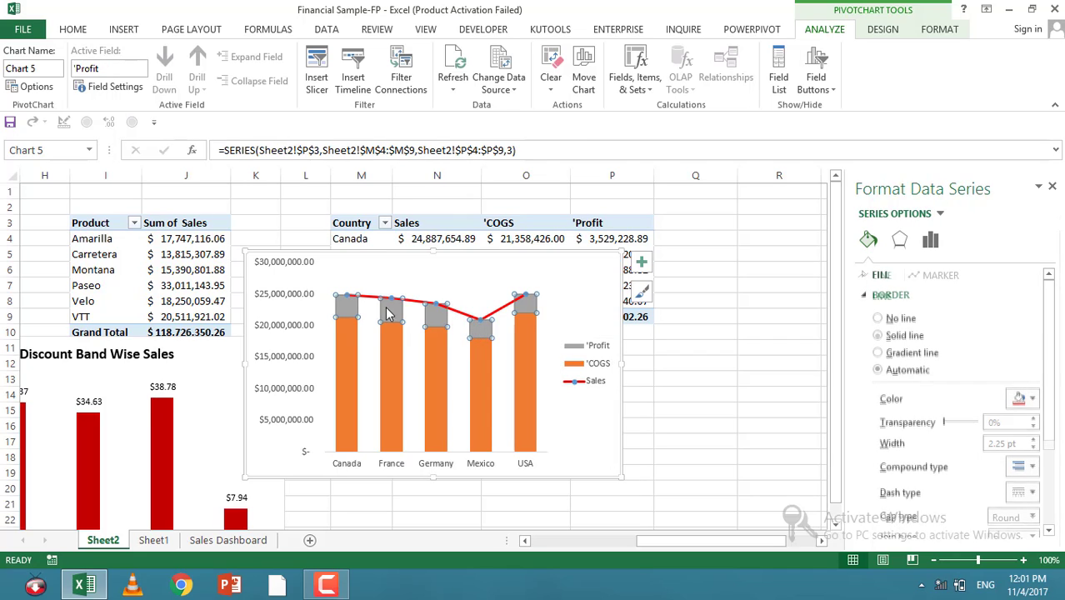
{"action": "right_click", "coordinate": [437, 315]}
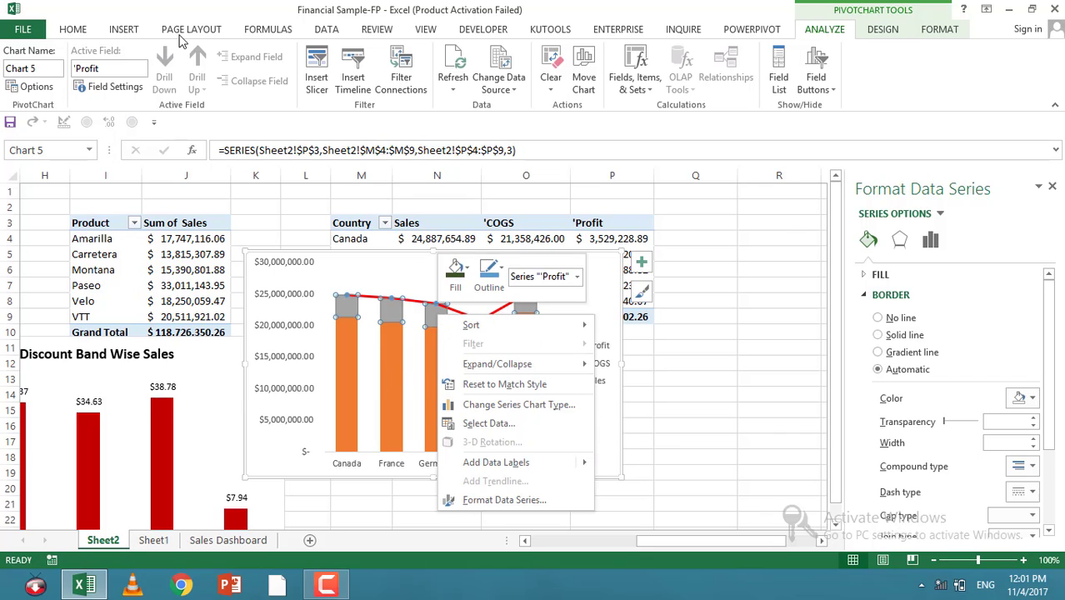
{"action": "left_click", "coordinate": [72, 29]}
{"action": "left_click", "coordinate": [192, 81]}
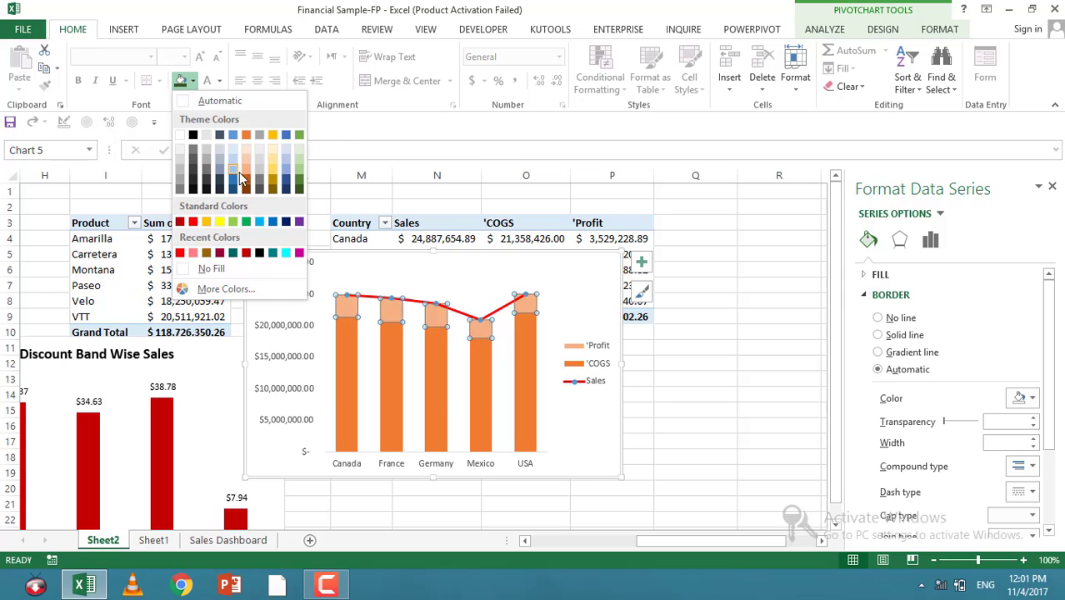
{"action": "left_click", "coordinate": [273, 177]}
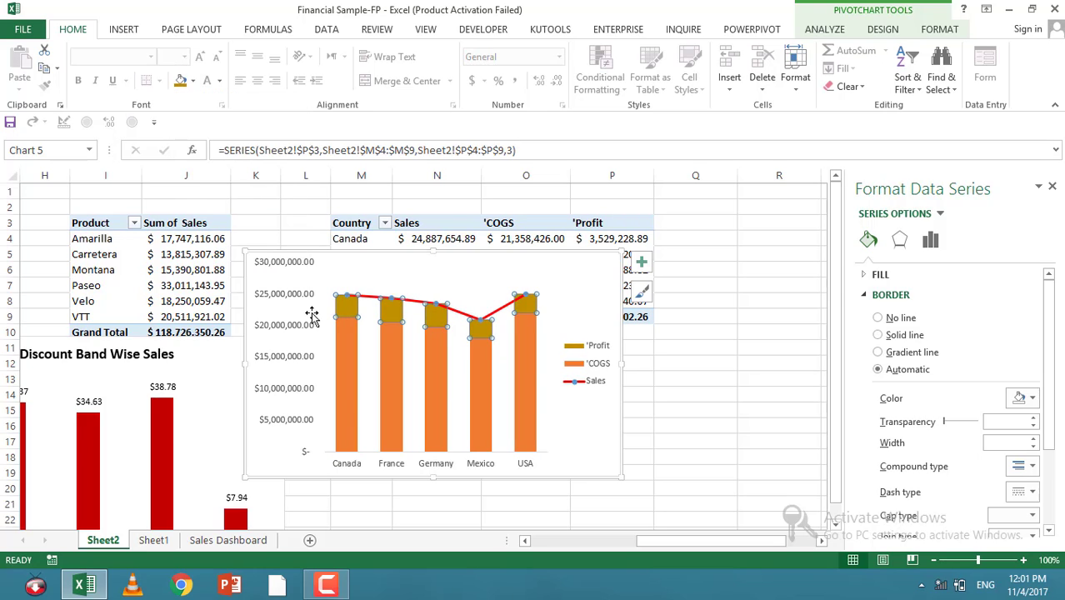
Step: Fill the COGS series with dark blue
{"action": "left_click", "coordinate": [349, 389]}
{"action": "left_click", "coordinate": [193, 80]}
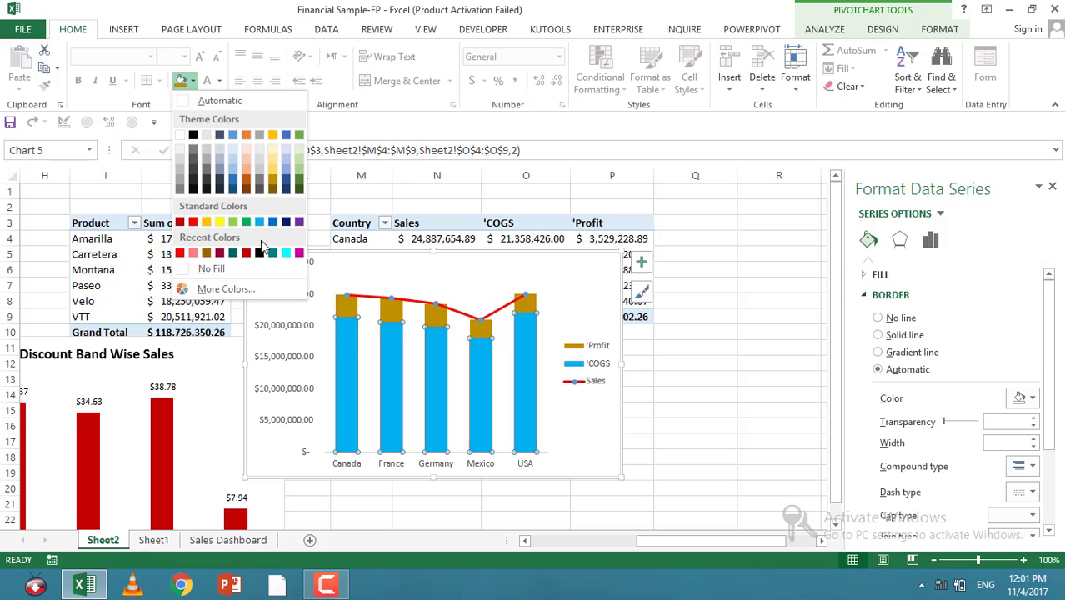
{"action": "left_click", "coordinate": [287, 221]}
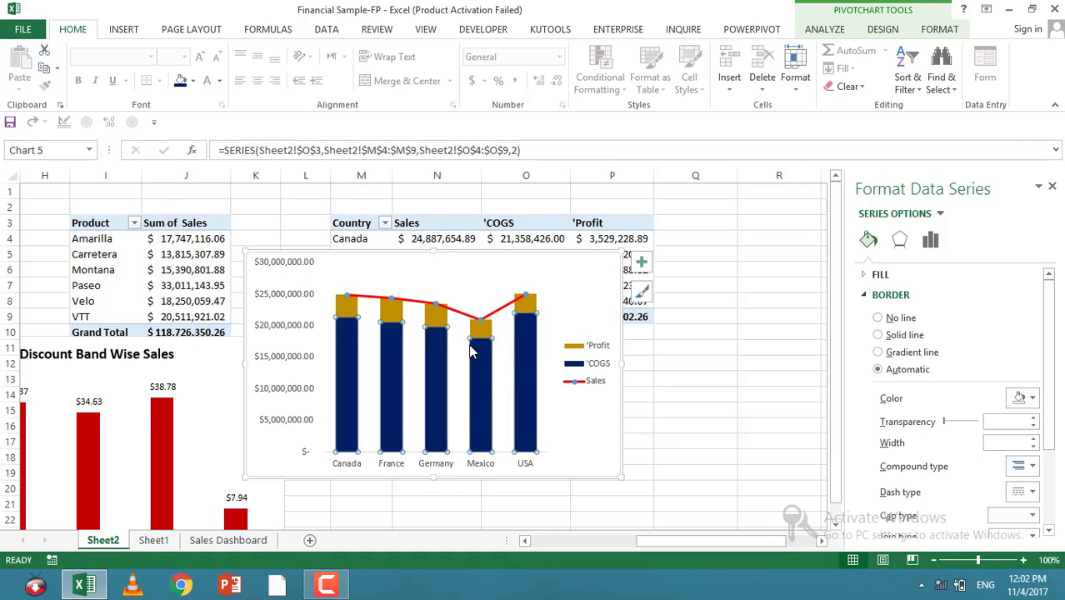
Step: Move the chart legend to the top position
{"action": "left_click", "coordinate": [595, 376]}
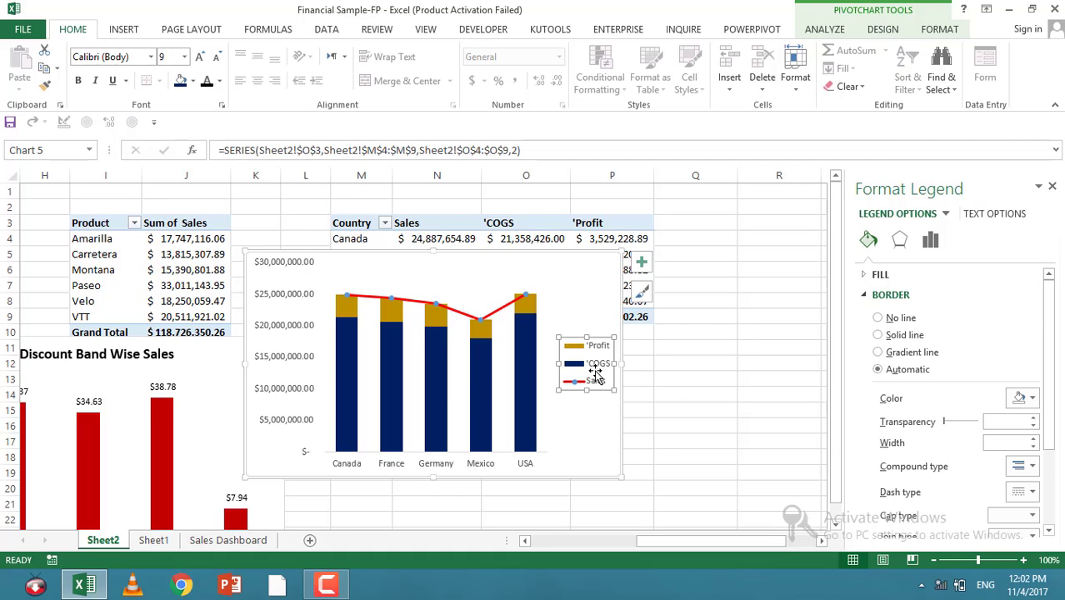
{"action": "right_click", "coordinate": [595, 375]}
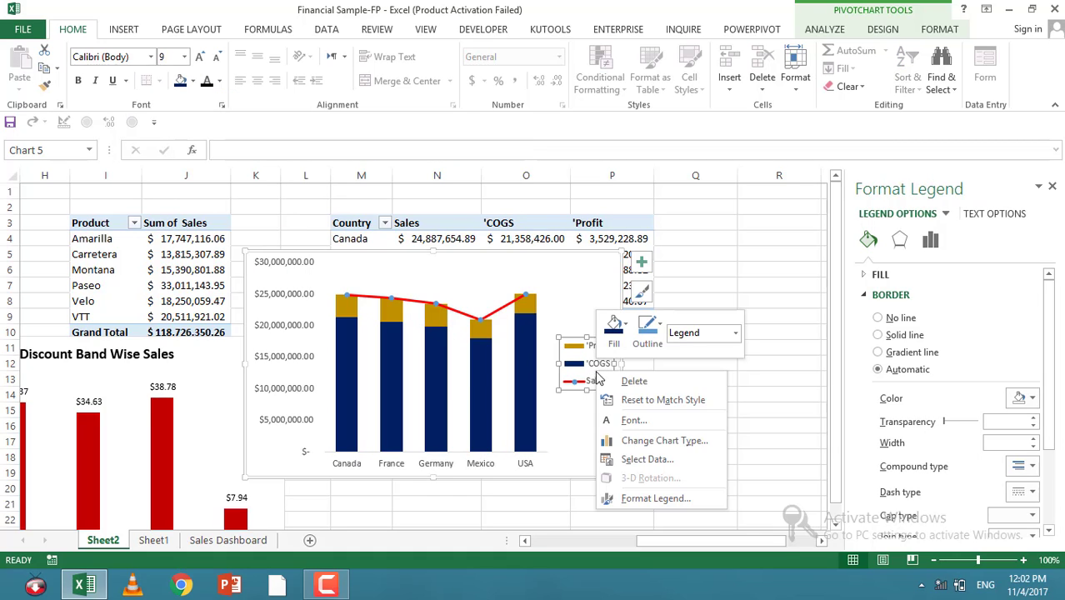
{"action": "left_click", "coordinate": [629, 498]}
{"action": "left_click", "coordinate": [885, 315]}
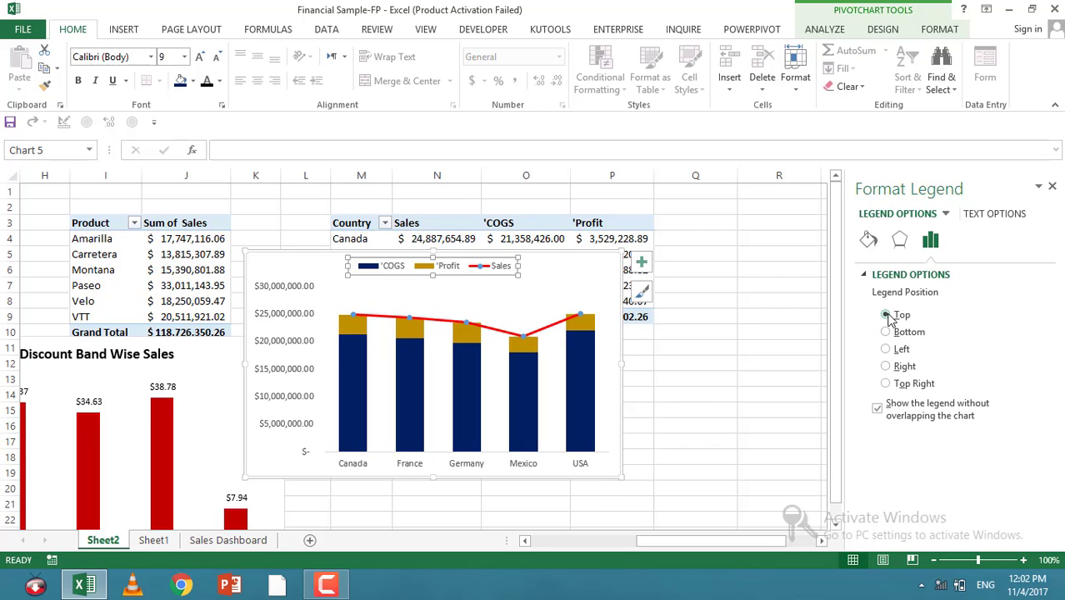
Step: Add a chart title to the PivotChart and set its text to "Sales = Profit + COGS"
{"action": "left_click", "coordinate": [641, 261]}
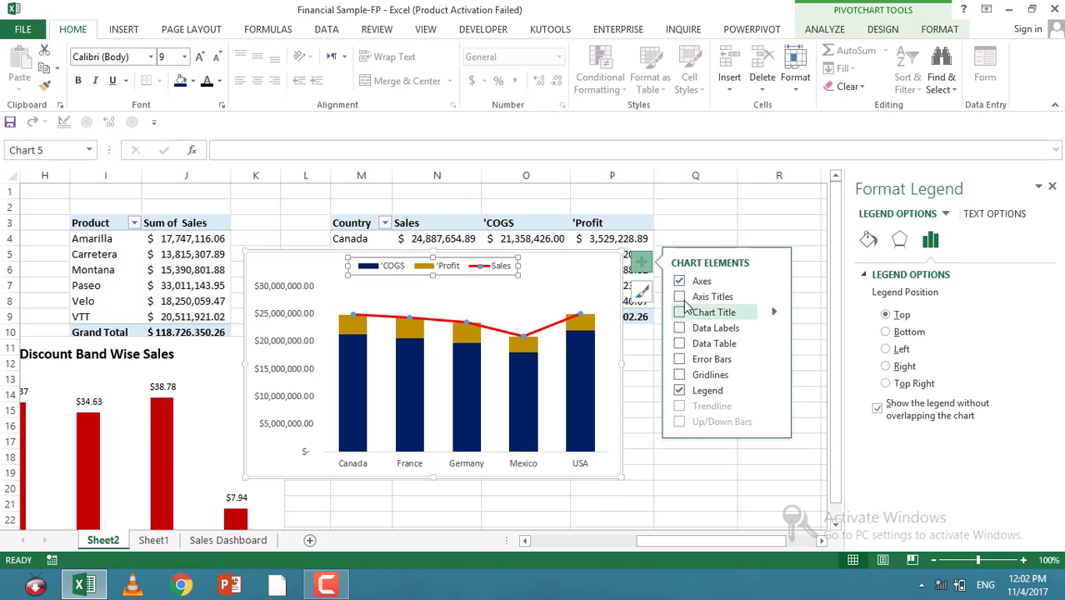
{"action": "left_click", "coordinate": [679, 312]}
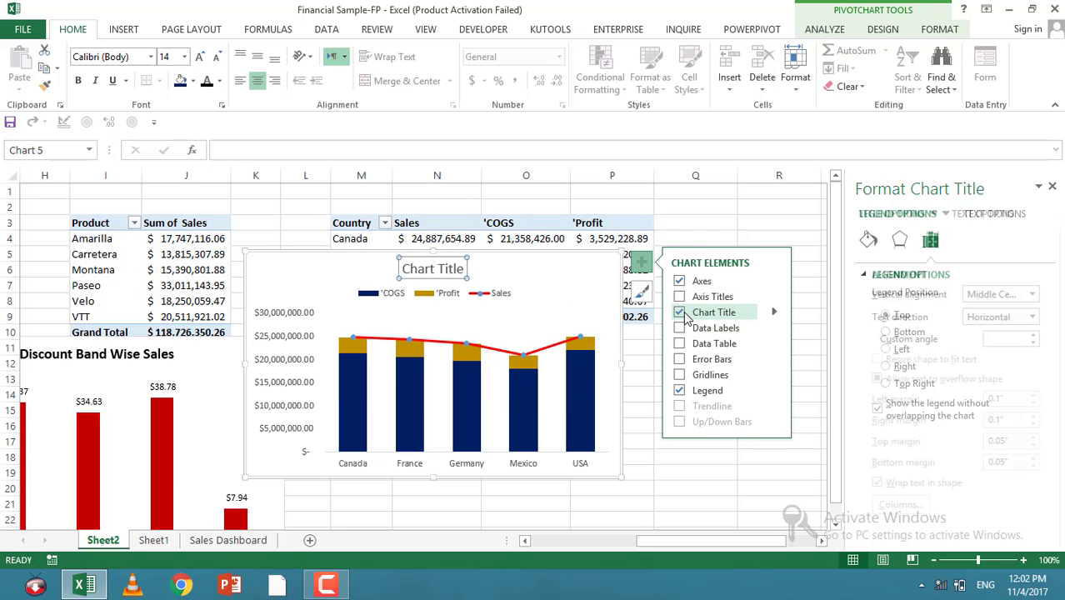
{"action": "triple_click", "coordinate": [406, 268]}
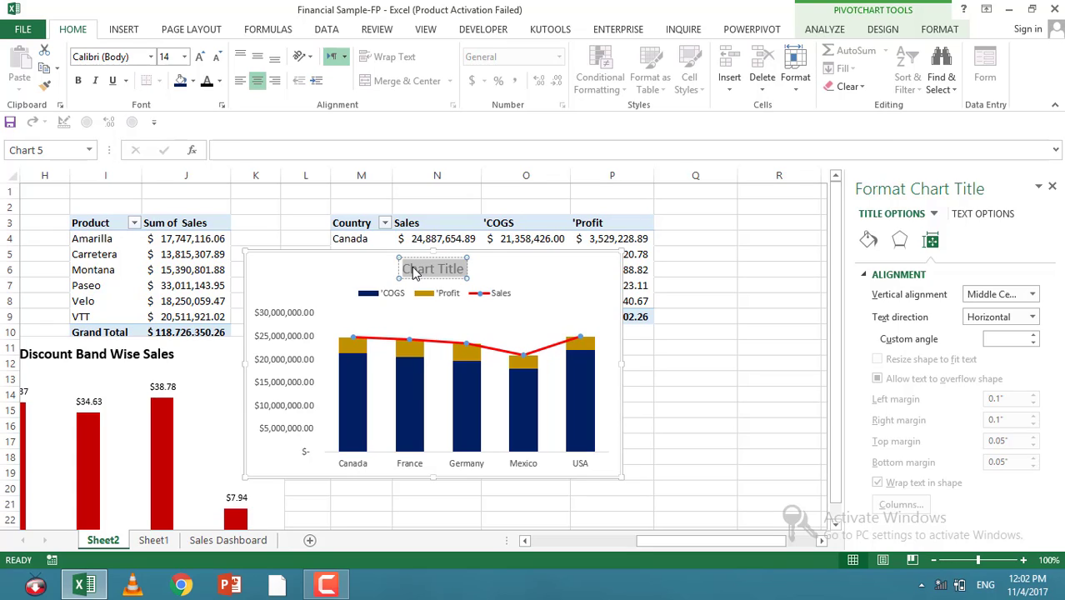
{"action": "key", "text": "BackSpace"}
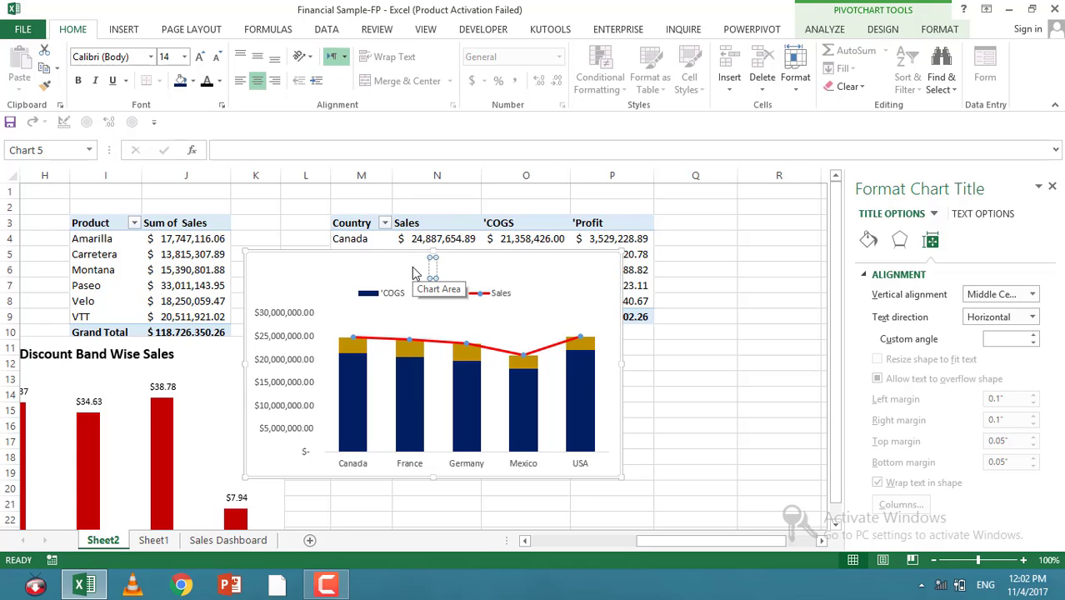
{"action": "type", "text": "Salers"}
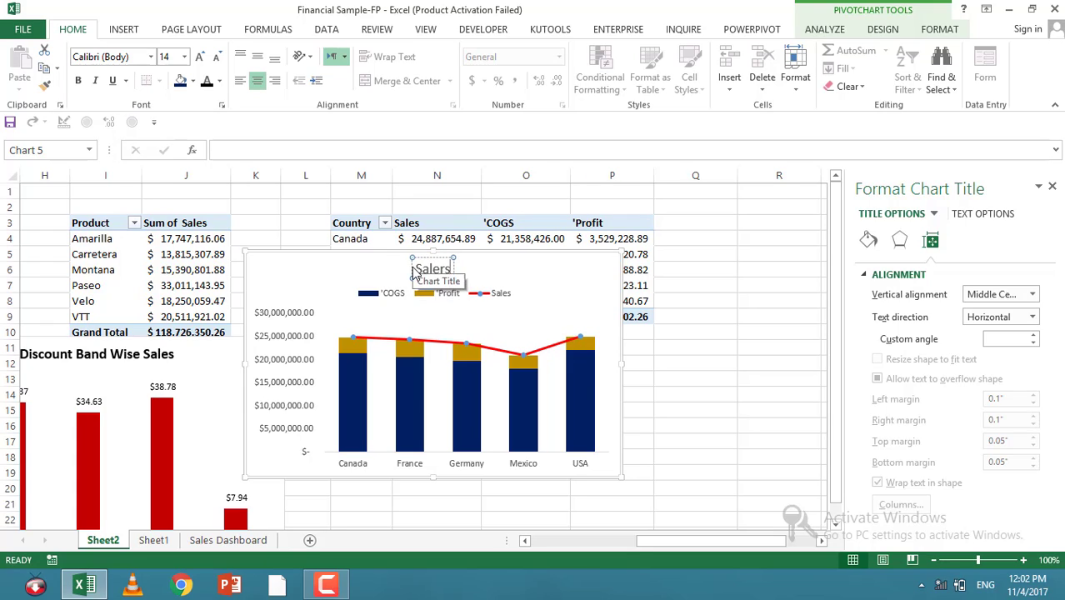
{"action": "key", "text": "BackSpace"}
{"action": "key", "text": "BackSpace"}
{"action": "type", "text": "s ="}
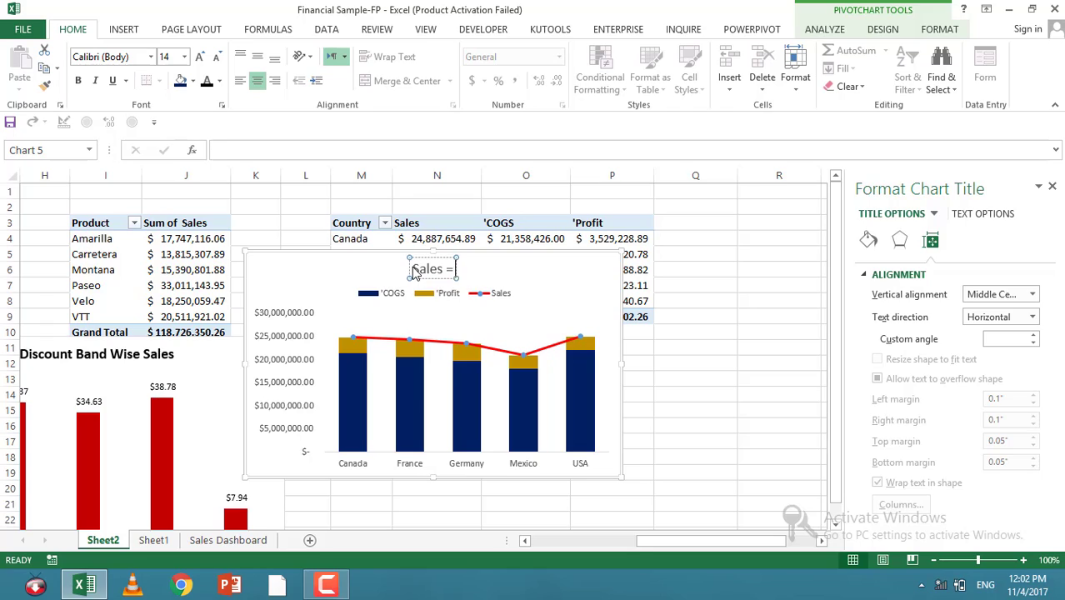
{"action": "type", "text": " Profit"}
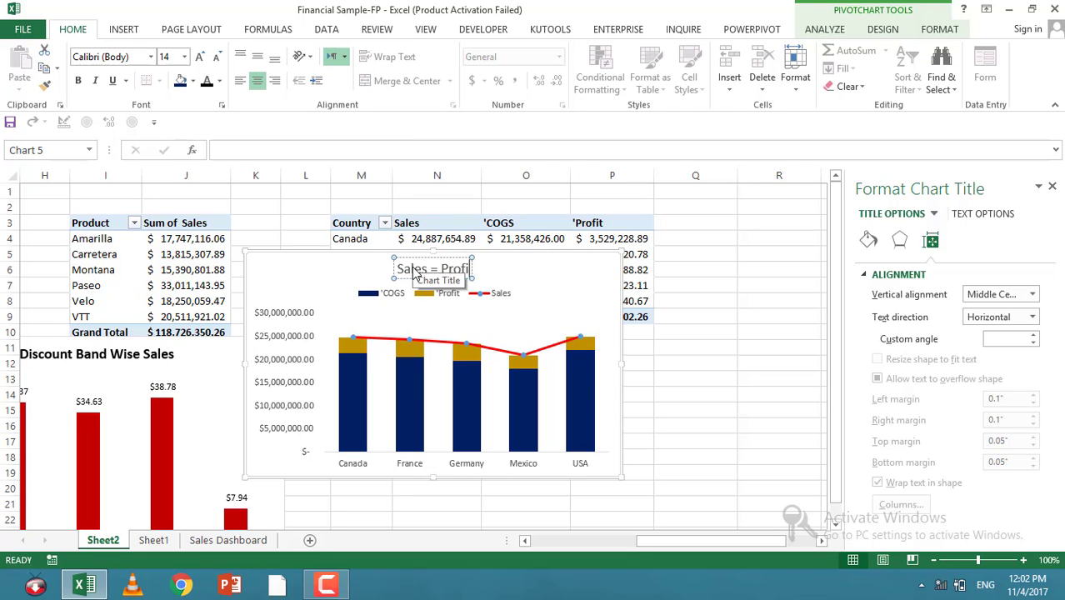
{"action": "type", "text": " +"}
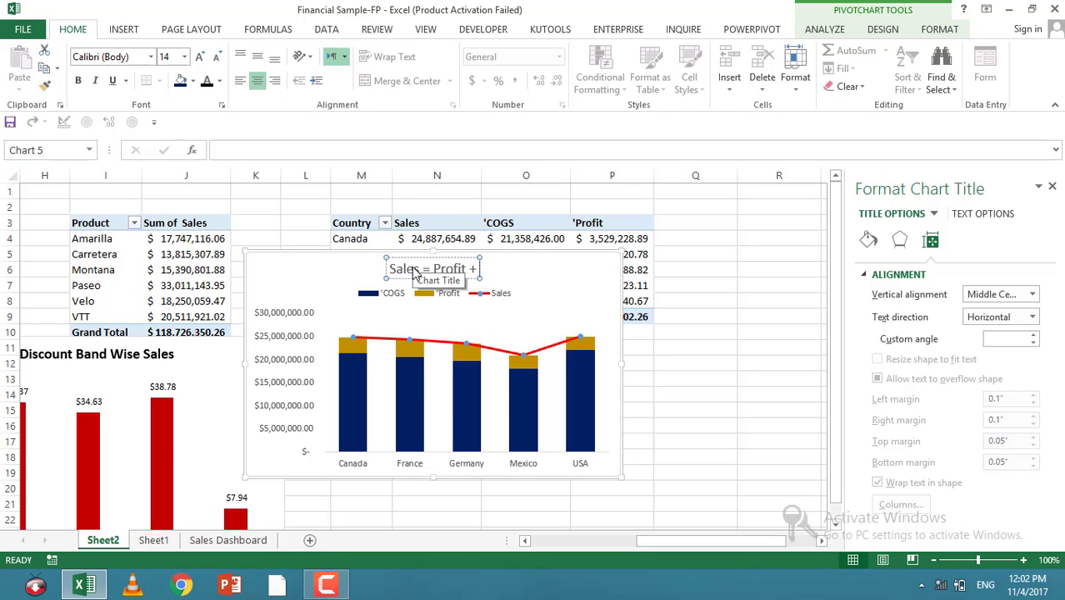
{"action": "type", "text": " COGS"}
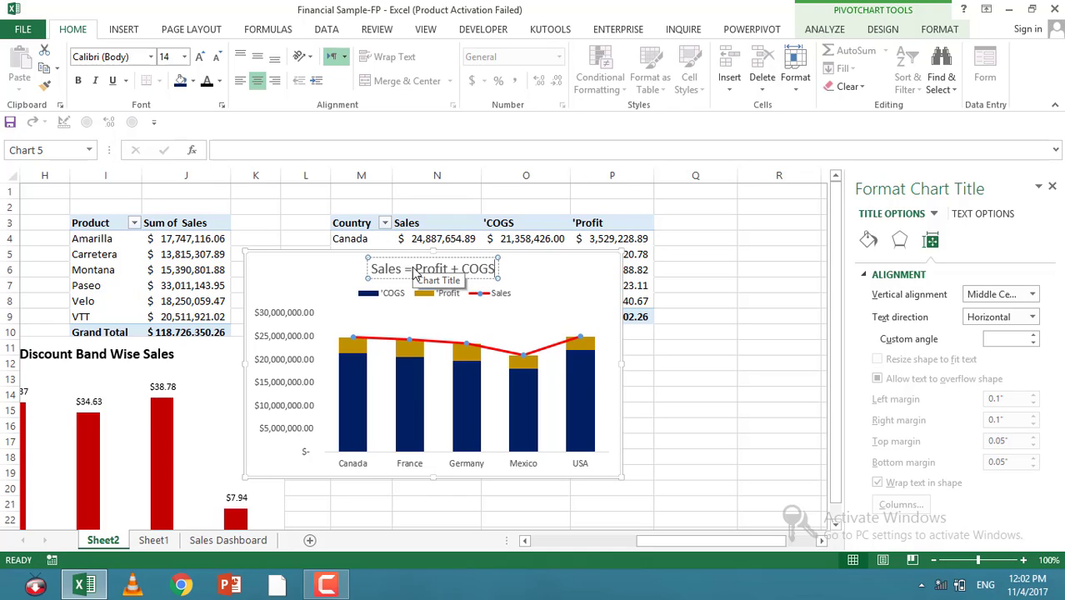
{"action": "key", "text": "Return"}
{"action": "key", "text": "BackSpace"}
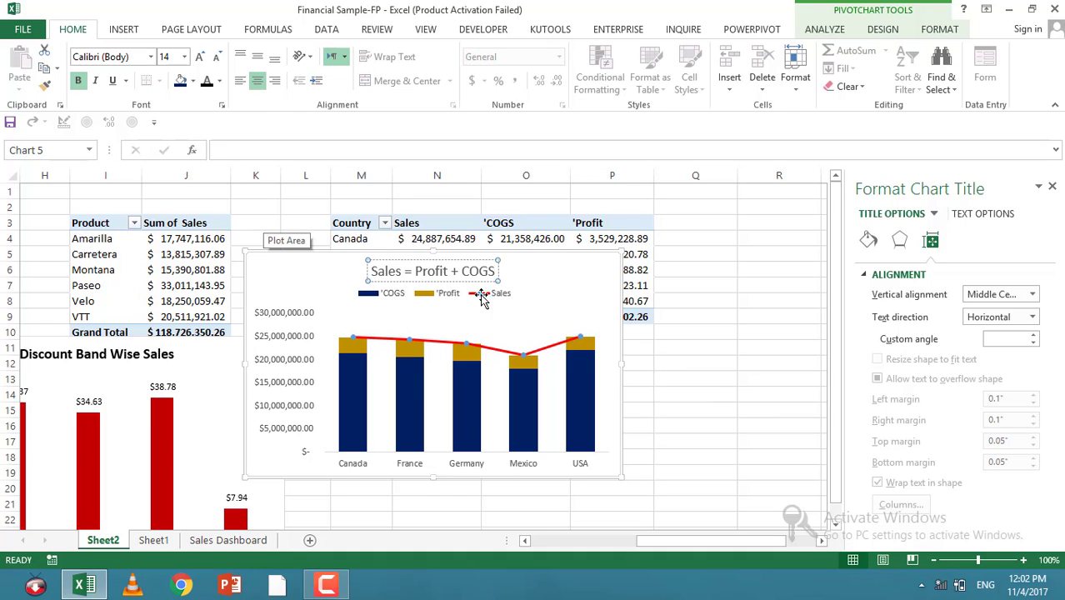
Step: Make the chart title text bold
{"action": "left_click", "coordinate": [457, 273]}
{"action": "triple_click", "coordinate": [457, 273]}
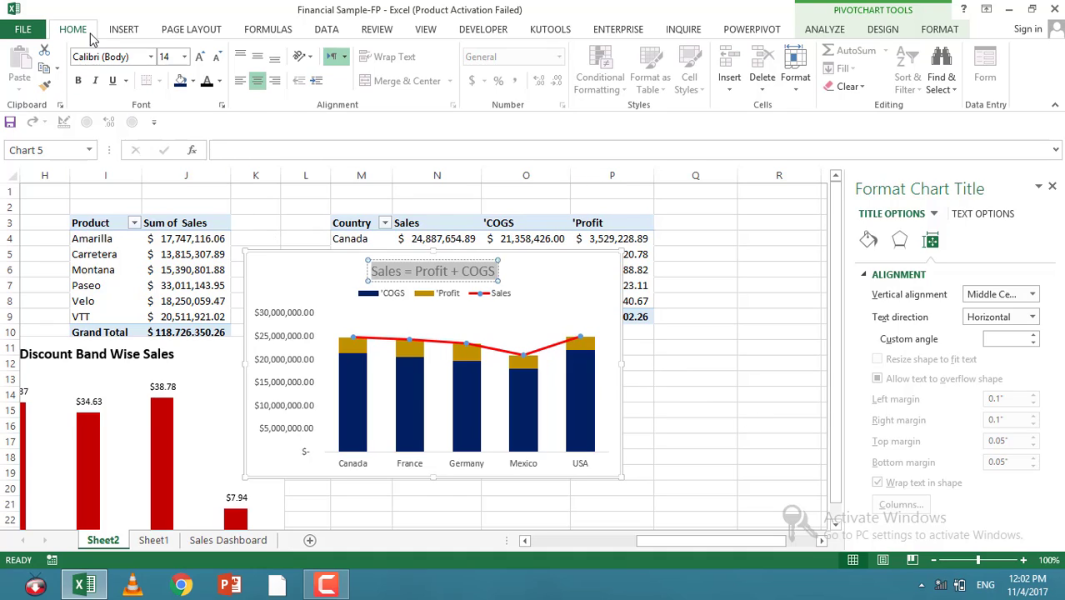
{"action": "left_click", "coordinate": [77, 80]}
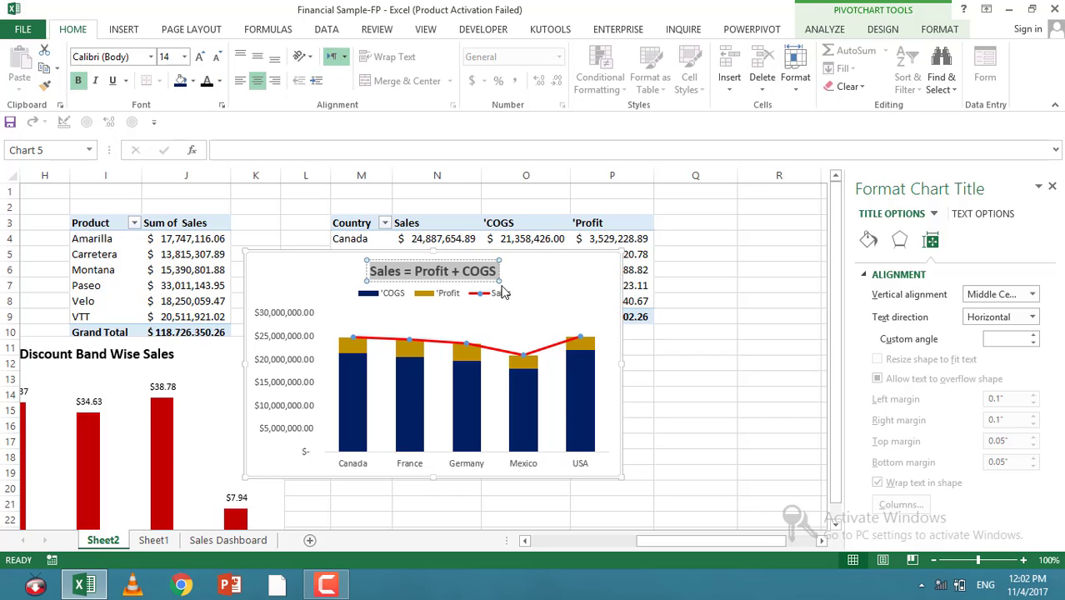
Step: Set the vertical axis display units to Millions
{"action": "left_click", "coordinate": [284, 350]}
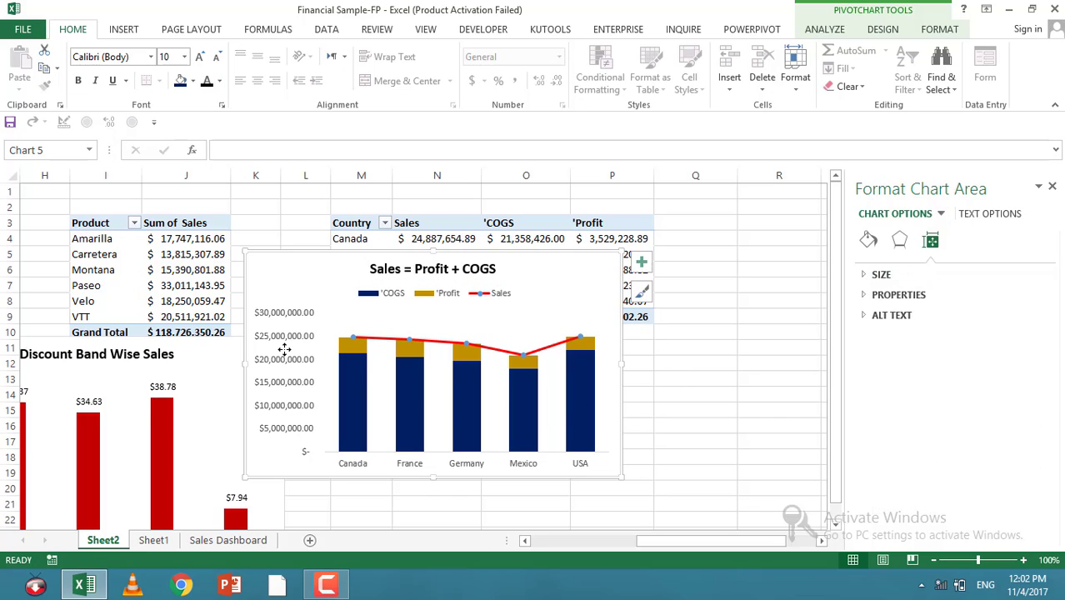
{"action": "left_click", "coordinate": [284, 342]}
{"action": "right_click", "coordinate": [285, 337]}
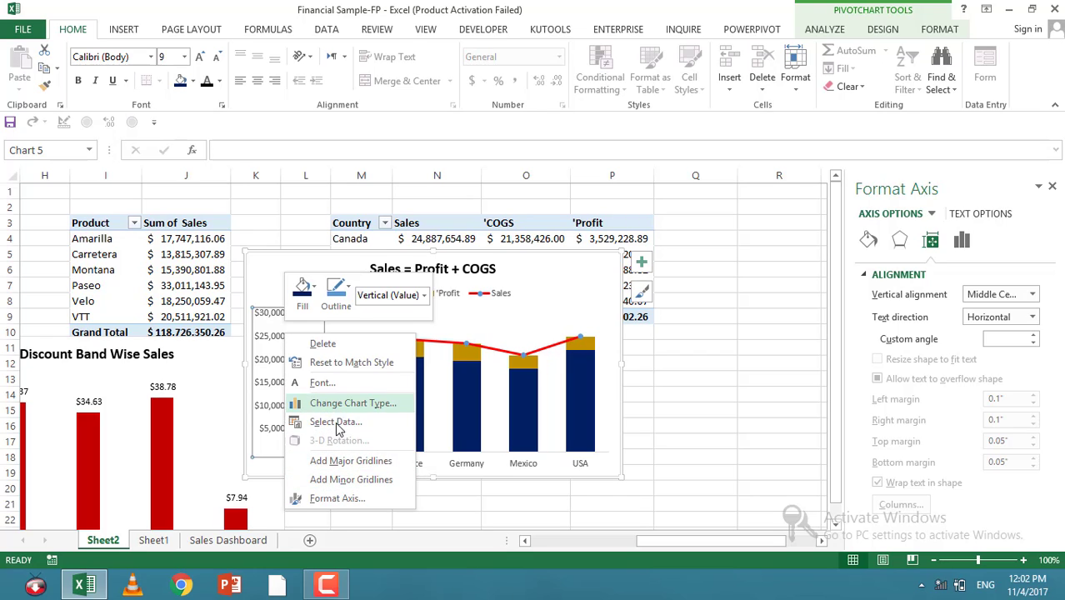
{"action": "left_click", "coordinate": [301, 498]}
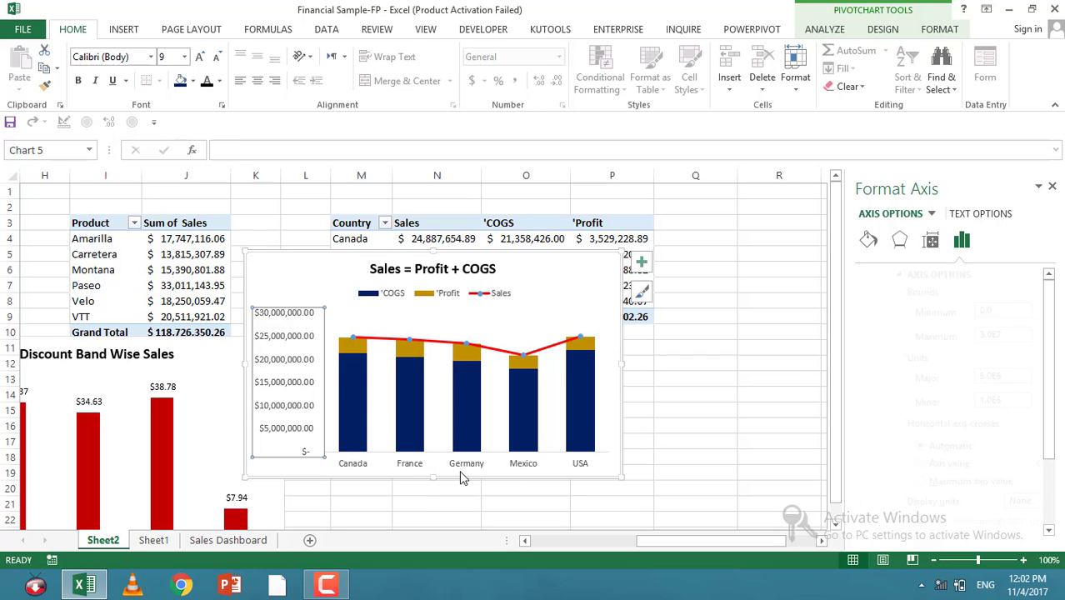
{"action": "scroll", "coordinate": [1000, 439], "scroll_direction": "down", "scroll_amount": 2}
{"action": "scroll", "coordinate": [999, 439], "scroll_direction": "down", "scroll_amount": 2}
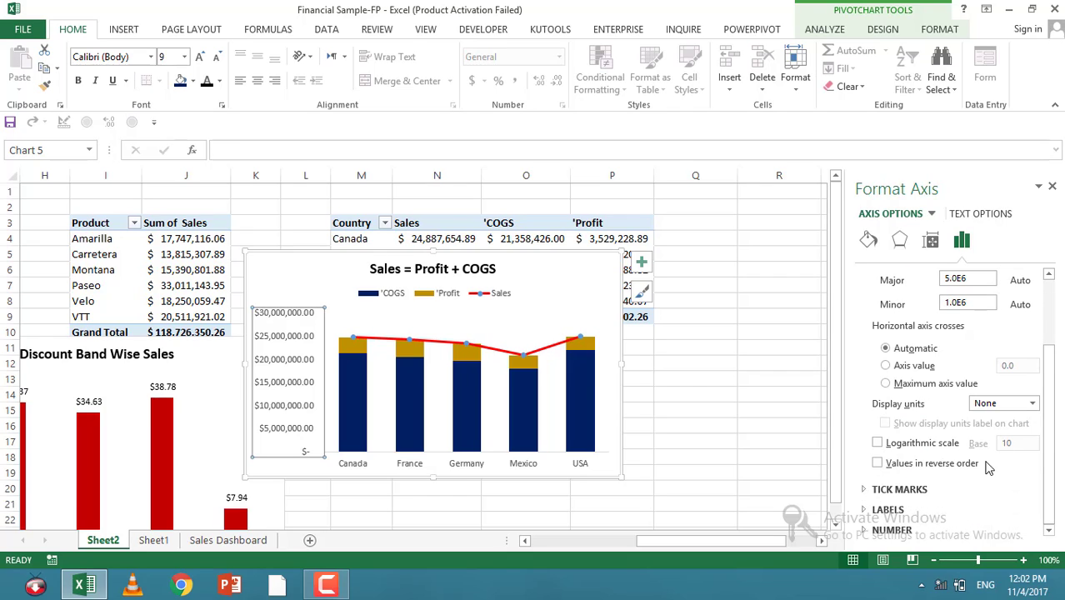
{"action": "left_click", "coordinate": [915, 445]}
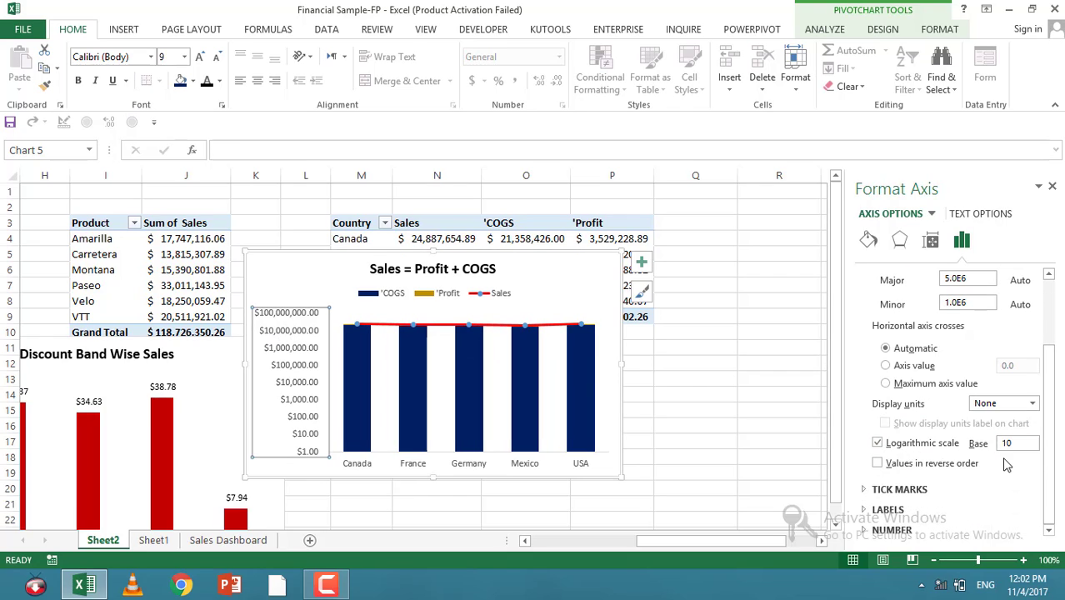
{"action": "left_click", "coordinate": [878, 447]}
{"action": "left_click", "coordinate": [1032, 404]}
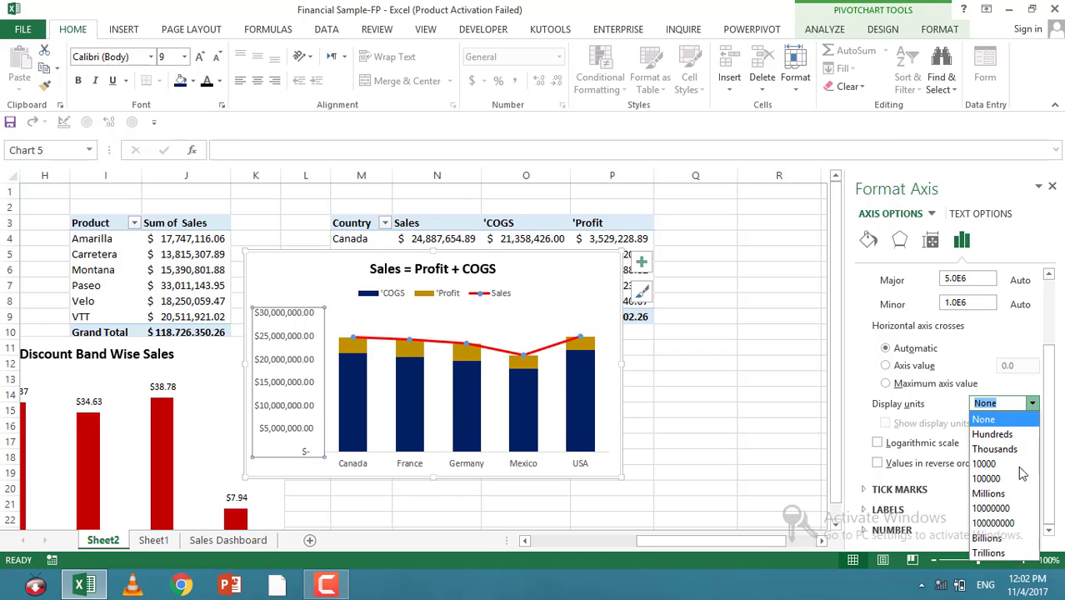
{"action": "left_click", "coordinate": [995, 492]}
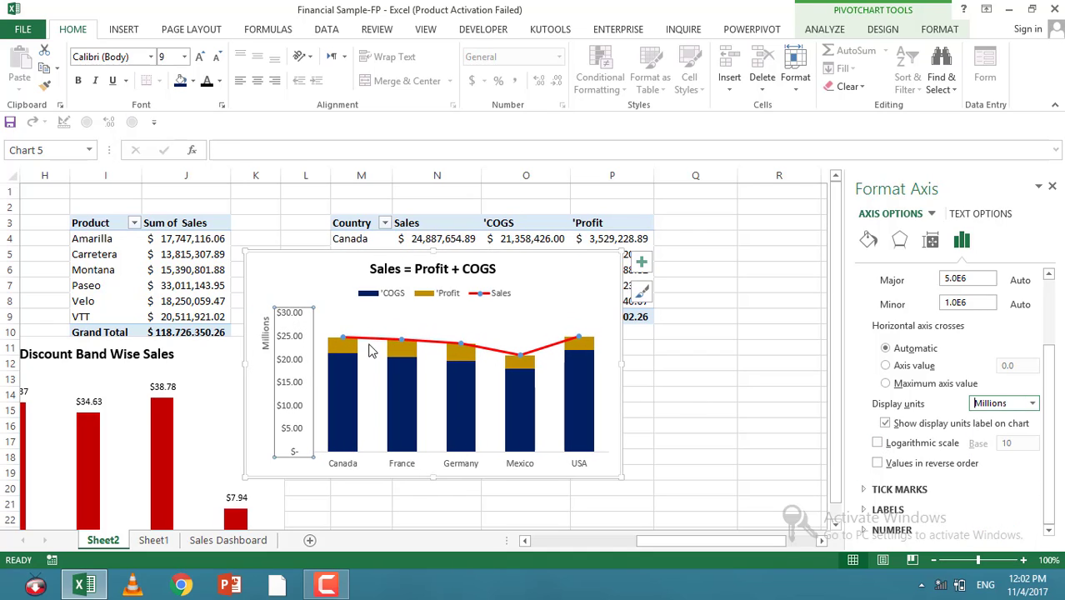
{"action": "left_click", "coordinate": [265, 335]}
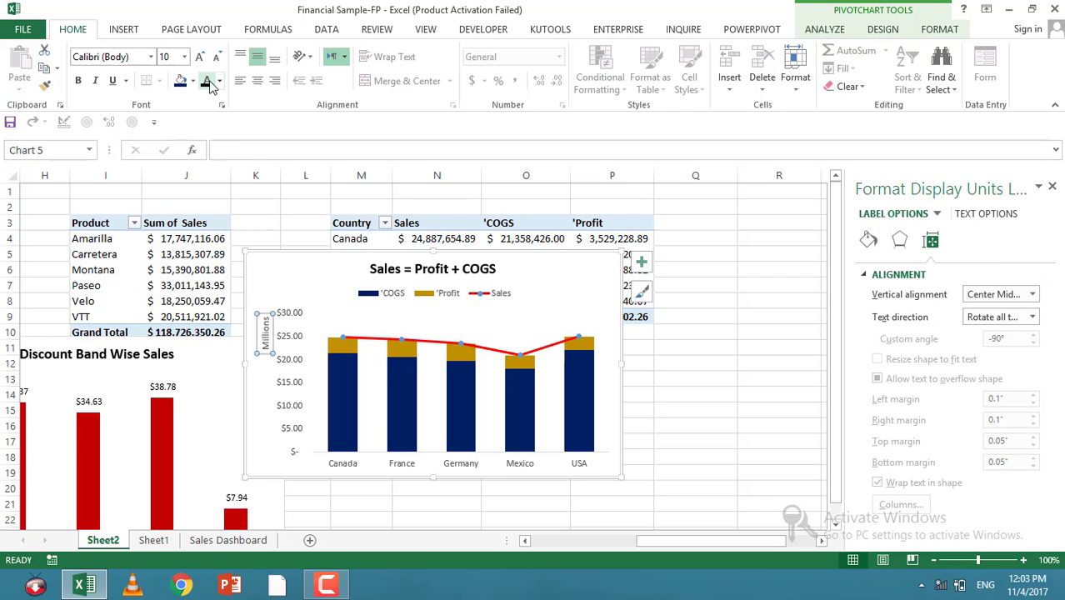
{"action": "left_click", "coordinate": [288, 371]}
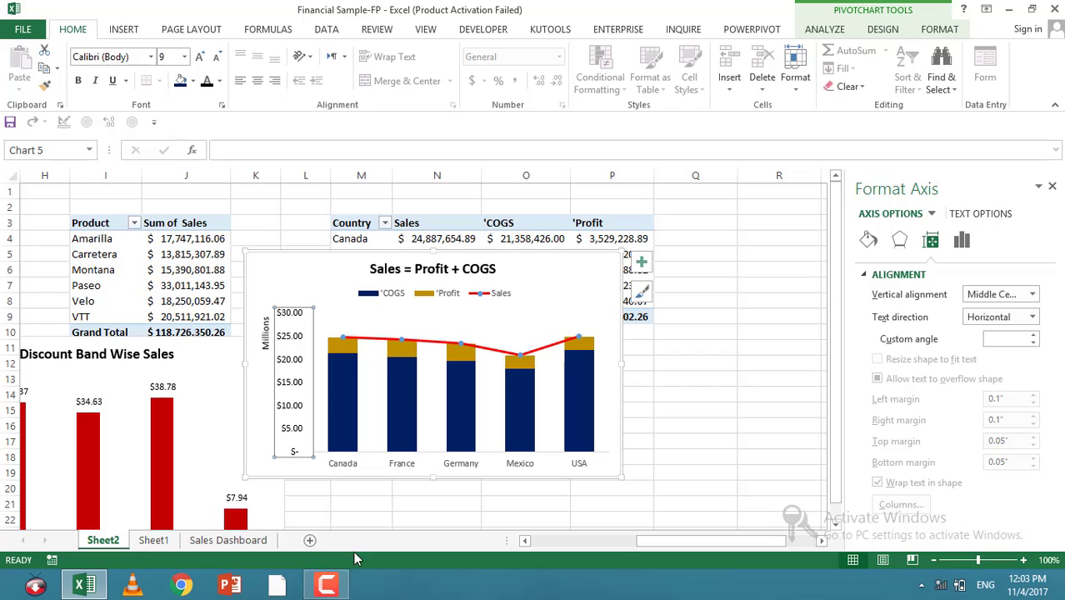
{"action": "left_click", "coordinate": [332, 464]}
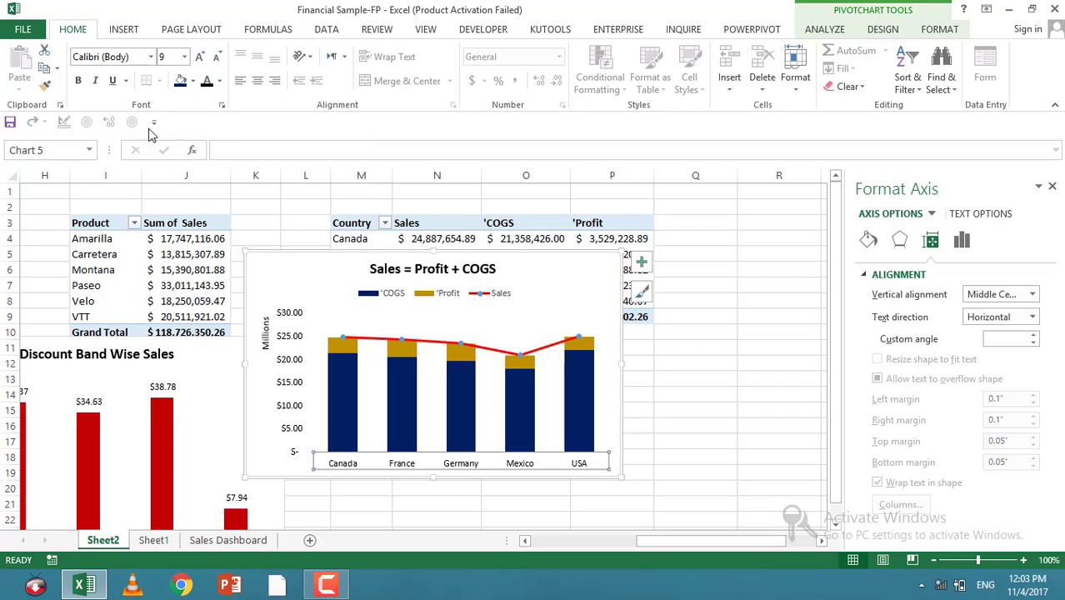
Step: Add data labels to the COGS series
{"action": "right_click", "coordinate": [581, 371]}
{"action": "key", "text": "Escape"}
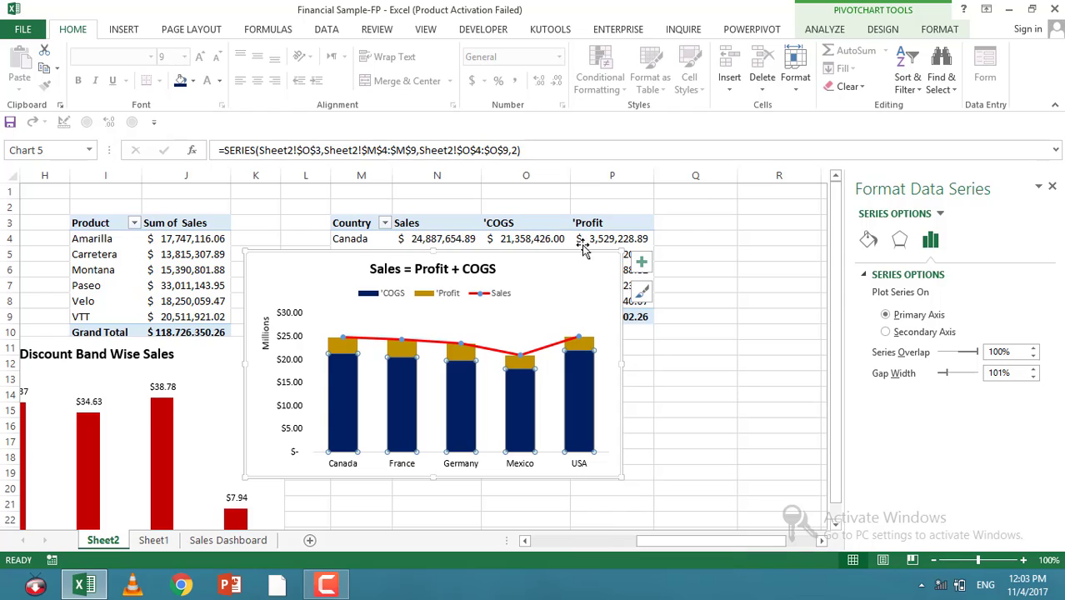
{"action": "left_click", "coordinate": [640, 263]}
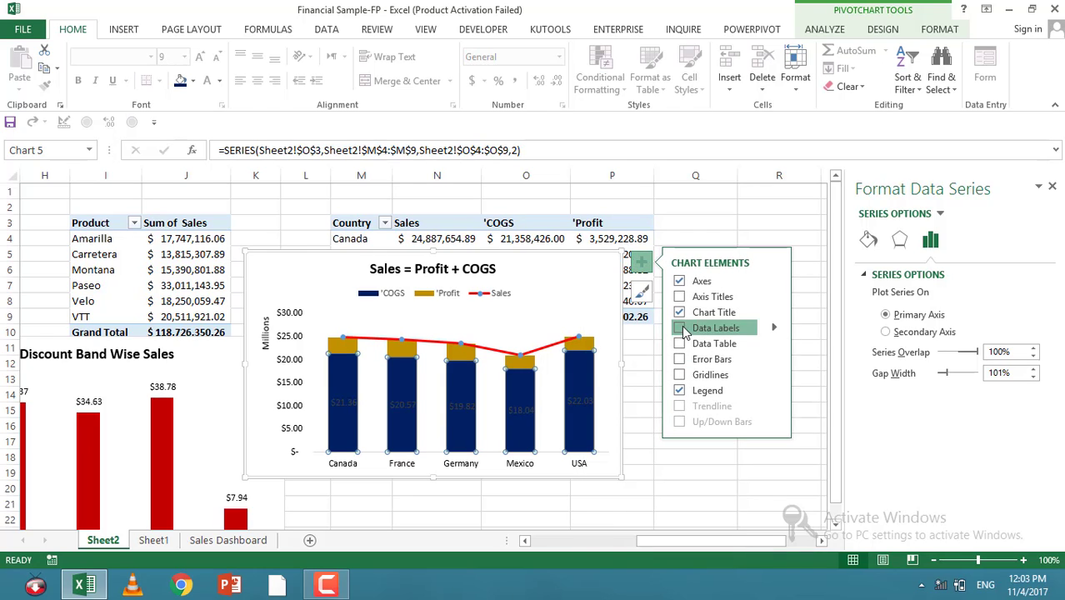
{"action": "left_click", "coordinate": [679, 328]}
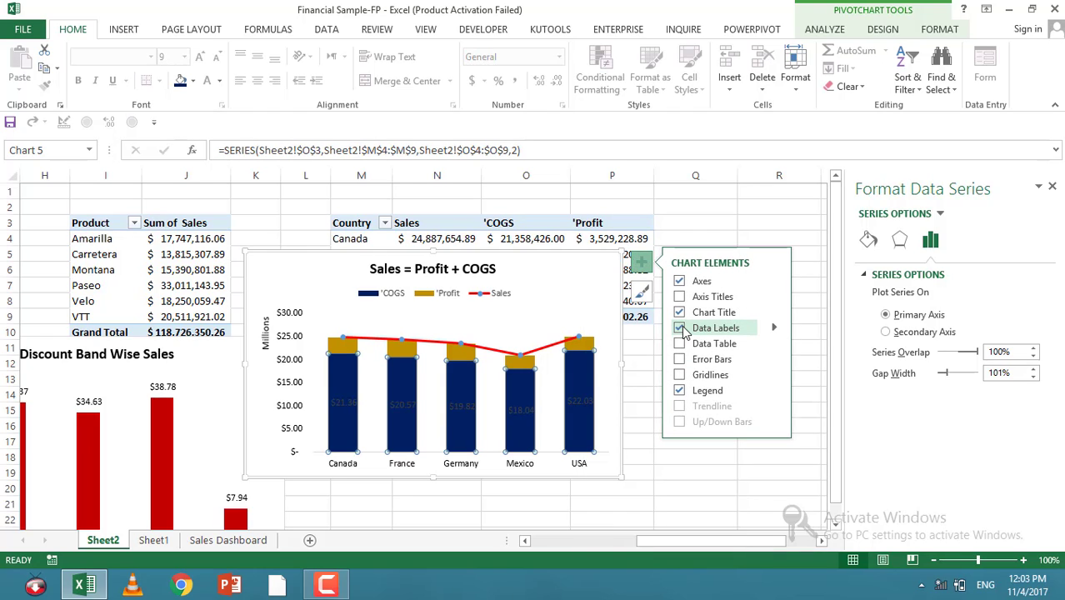
Step: Change the COGS data labels' font colour to white
{"action": "left_click", "coordinate": [409, 404]}
{"action": "left_click", "coordinate": [219, 81]}
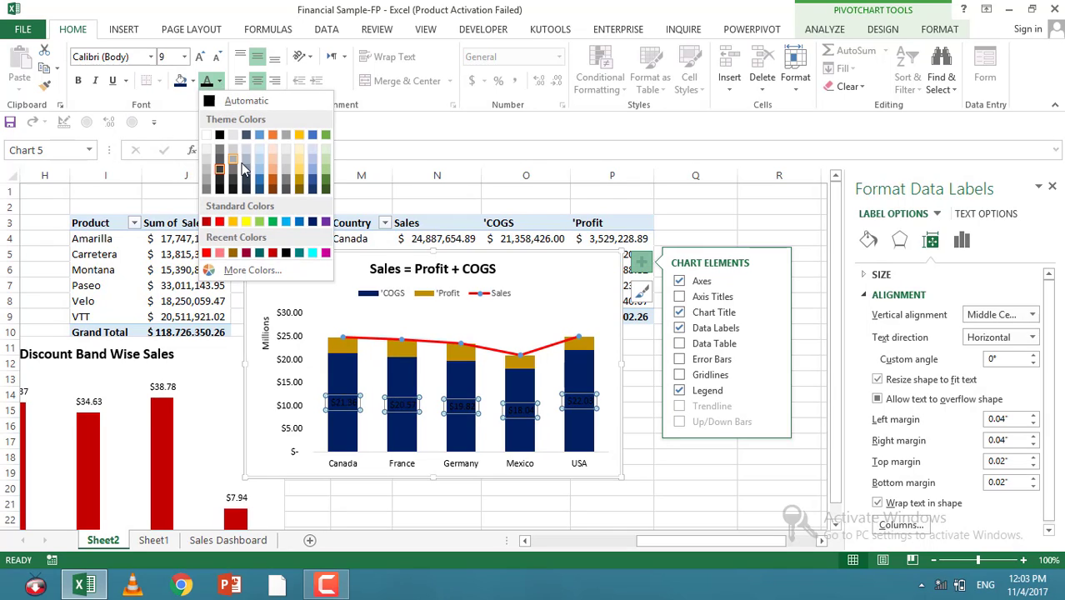
{"action": "left_click", "coordinate": [207, 135]}
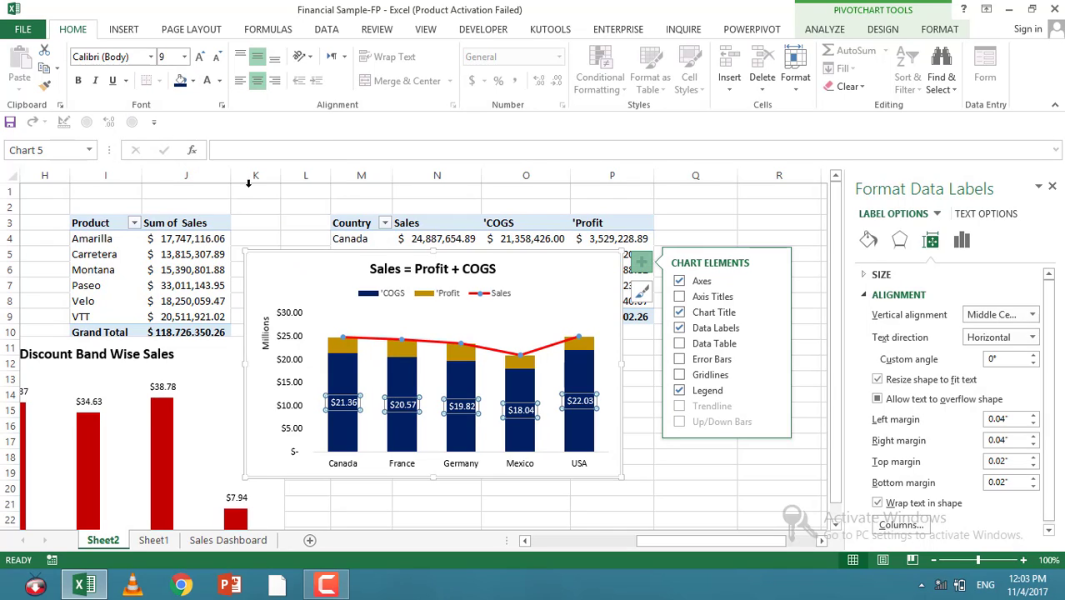
Step: Add data labels to the Profit series
{"action": "left_click", "coordinate": [583, 344]}
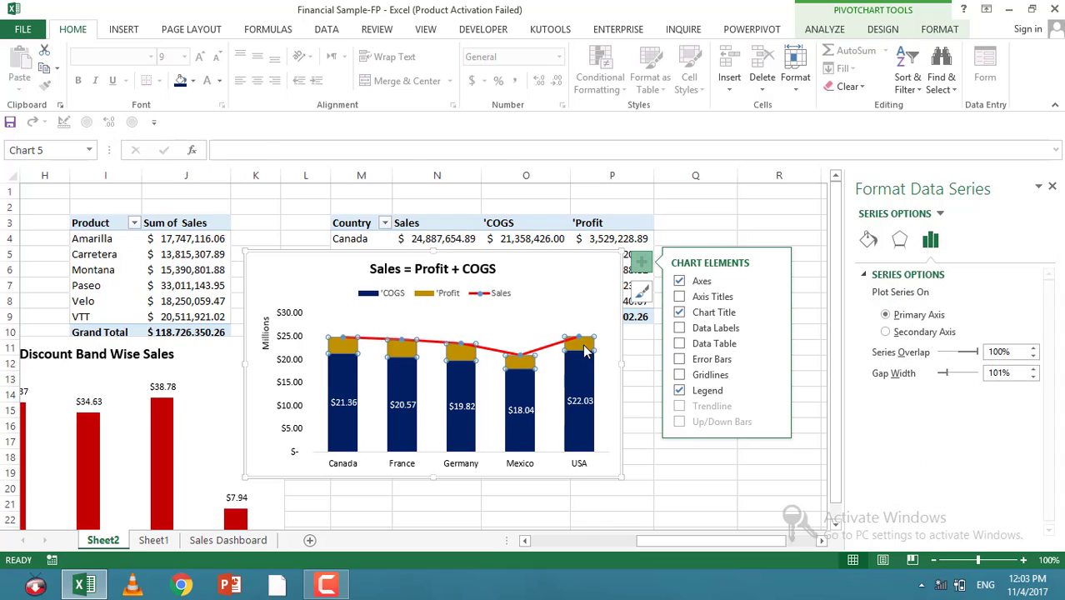
{"action": "right_click", "coordinate": [584, 343]}
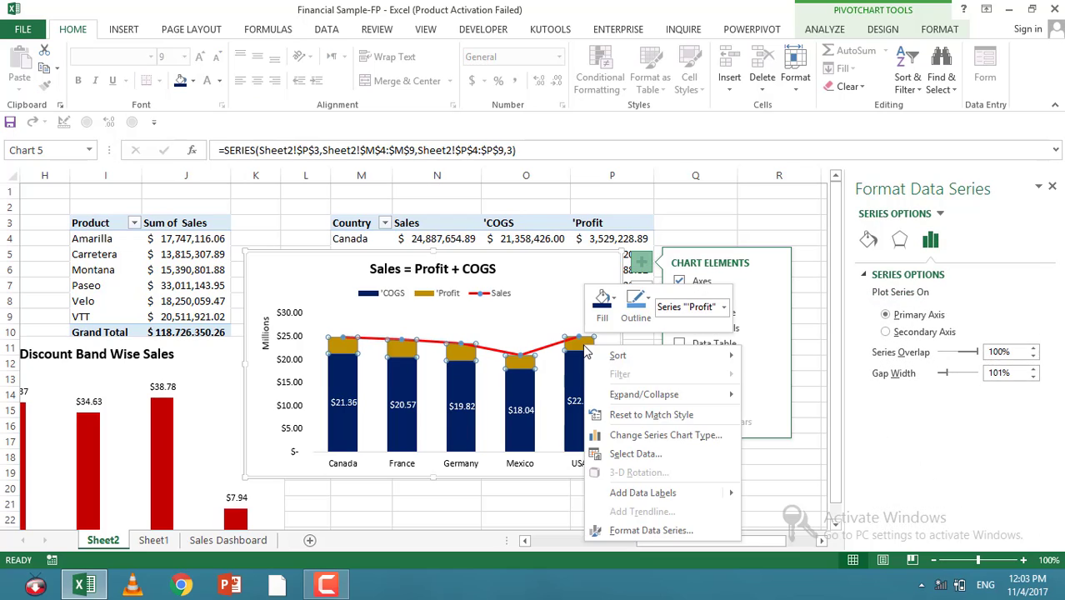
{"action": "left_click", "coordinate": [643, 492]}
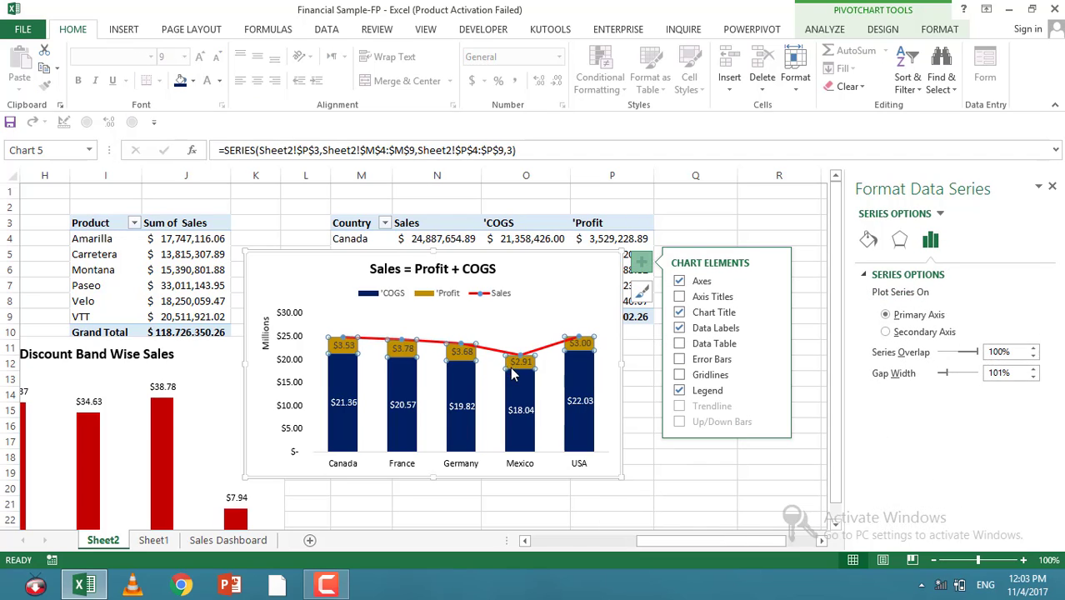
{"action": "left_click", "coordinate": [520, 360]}
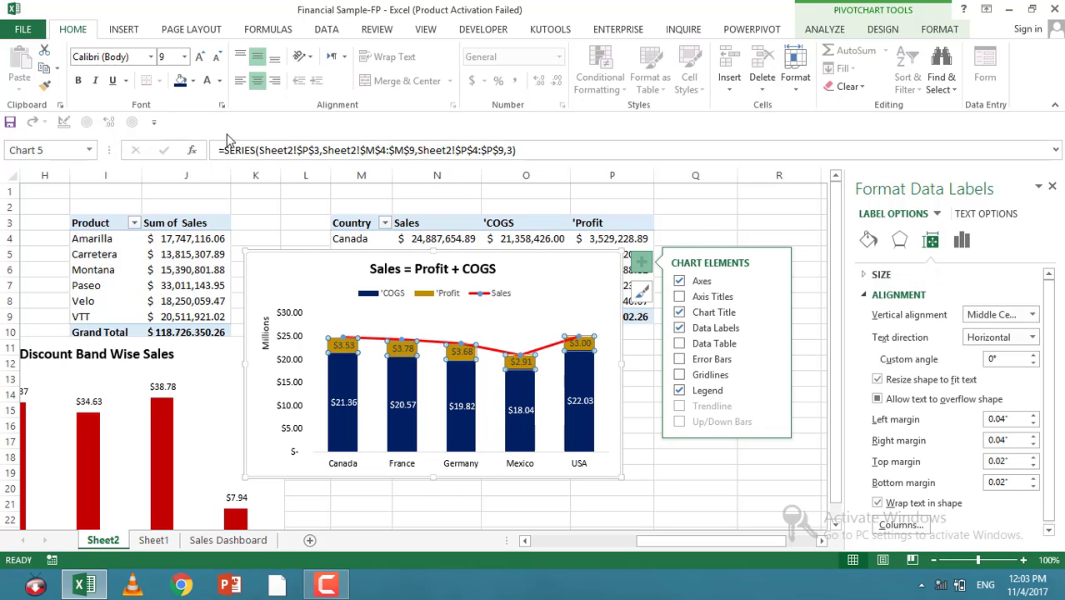
Step: Format the Sales line's markers as built-in squares with a dark blue solid border and fill
{"action": "left_click", "coordinate": [446, 343]}
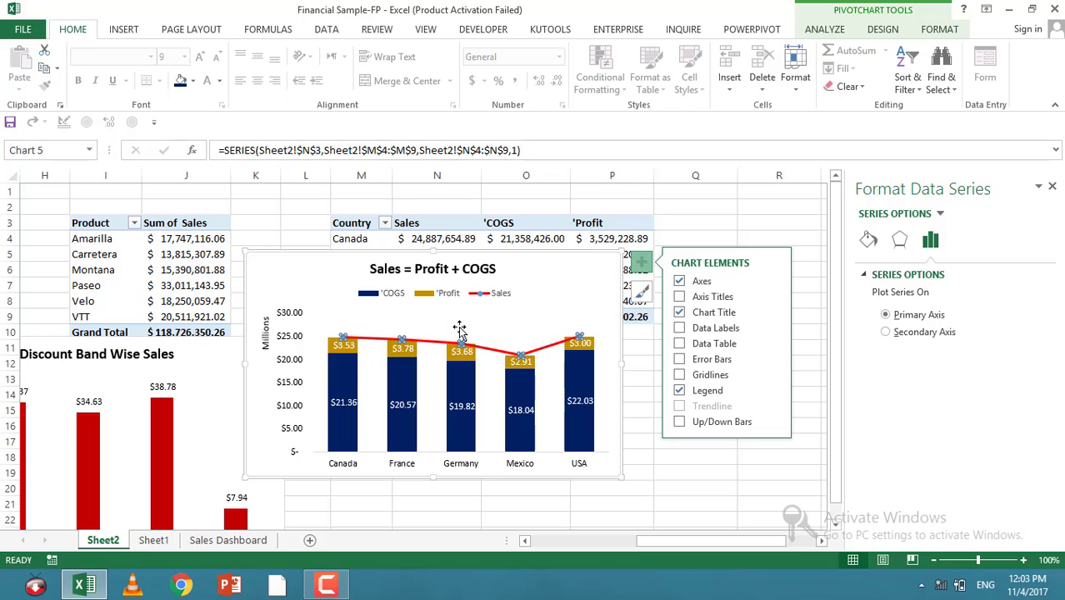
{"action": "right_click", "coordinate": [503, 358]}
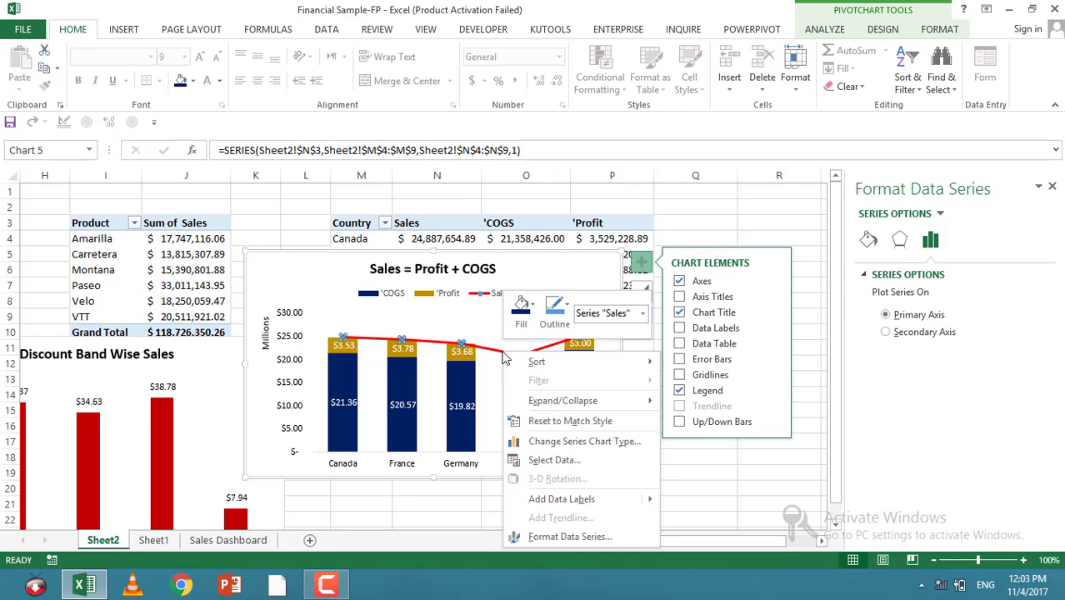
{"action": "left_click", "coordinate": [557, 538]}
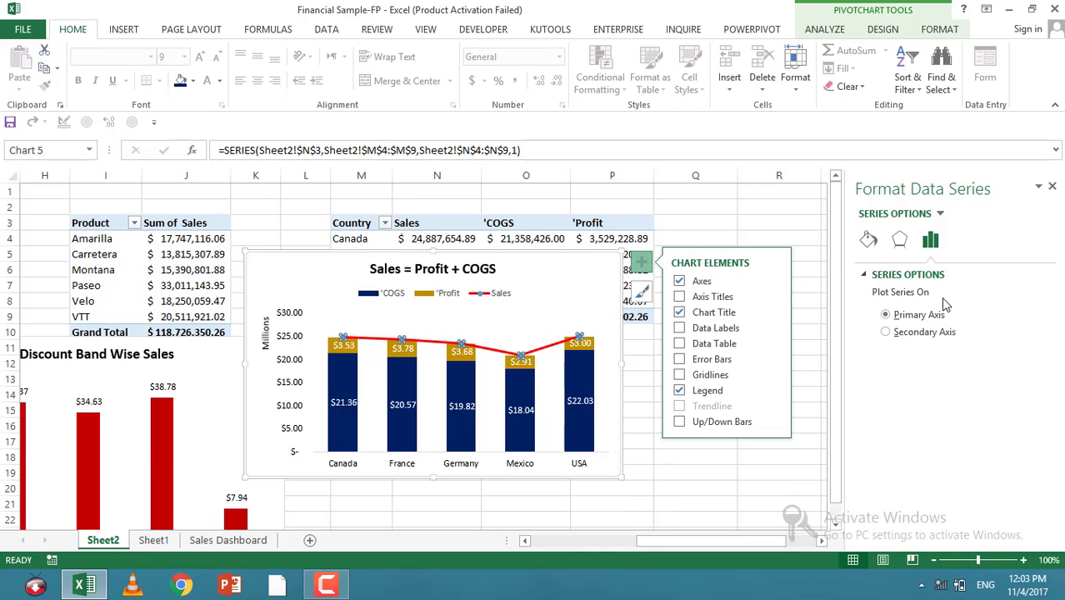
{"action": "left_click", "coordinate": [647, 271]}
{"action": "left_click", "coordinate": [900, 242]}
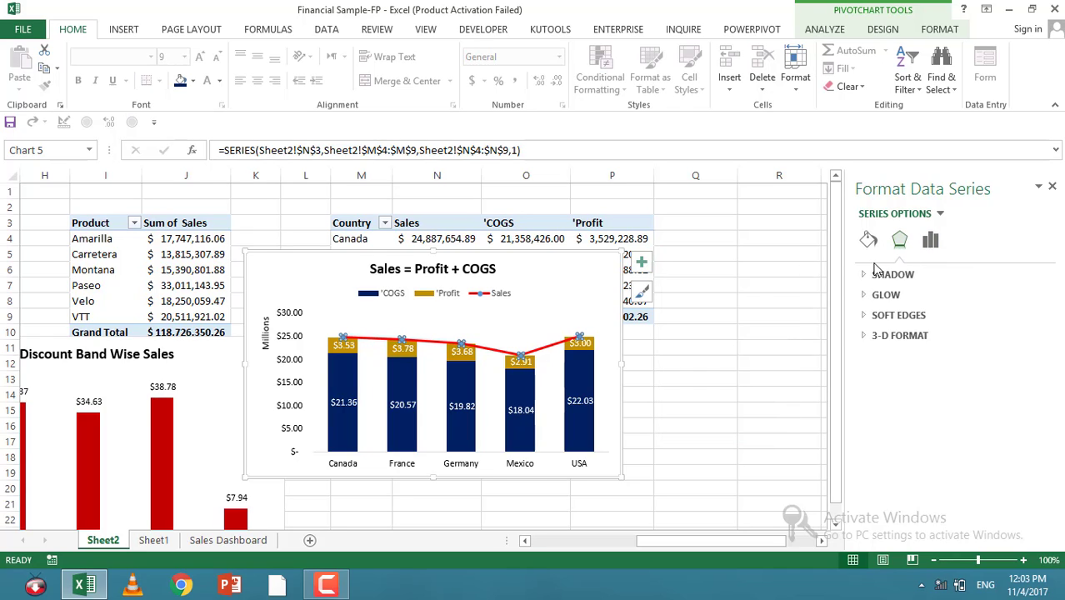
{"action": "left_click", "coordinate": [868, 240]}
{"action": "left_click", "coordinate": [926, 276]}
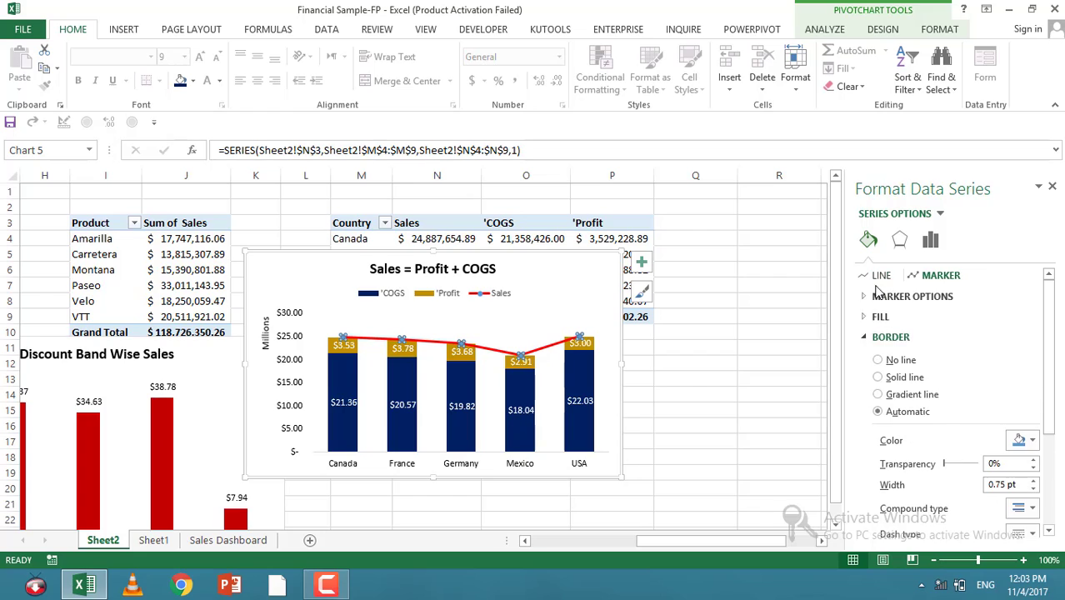
{"action": "left_click", "coordinate": [900, 296]}
{"action": "scroll", "coordinate": [933, 328], "scroll_direction": "down", "scroll_amount": 3}
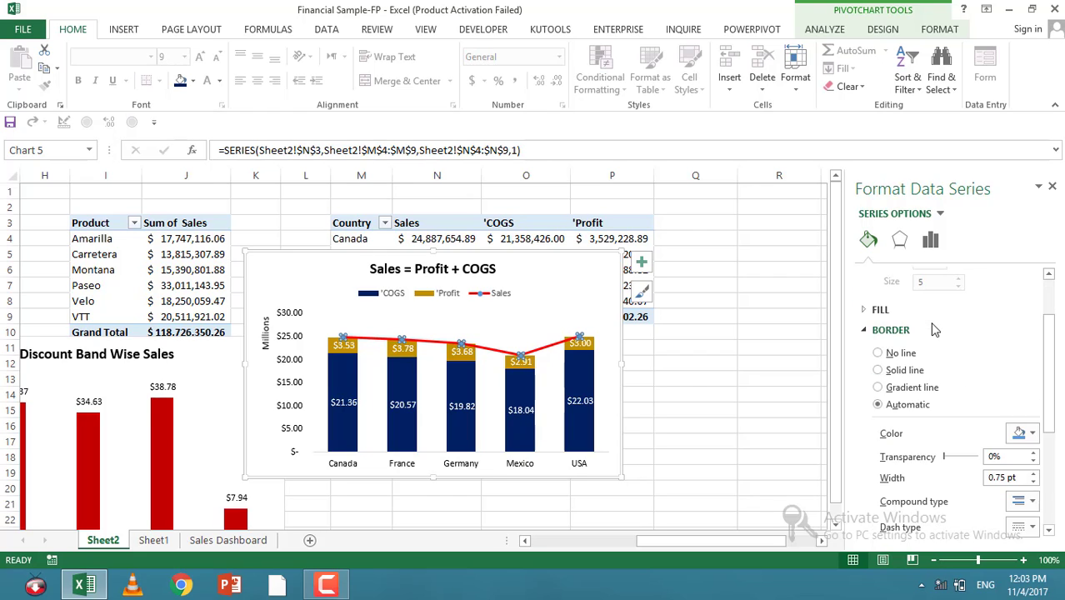
{"action": "scroll", "coordinate": [935, 313], "scroll_direction": "up", "scroll_amount": 2}
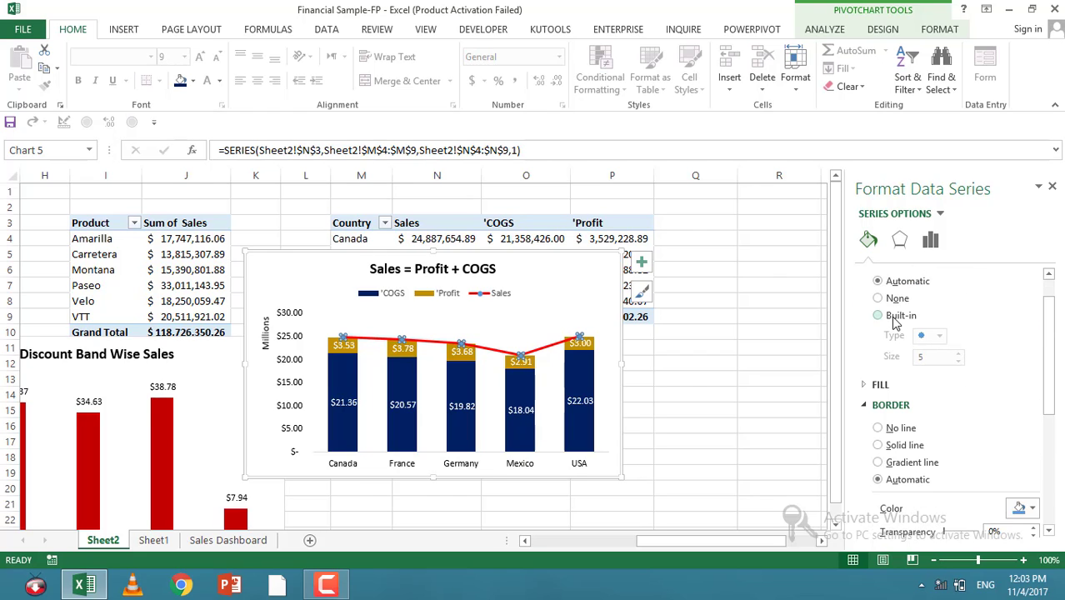
{"action": "left_click", "coordinate": [893, 318]}
{"action": "left_click", "coordinate": [940, 335]}
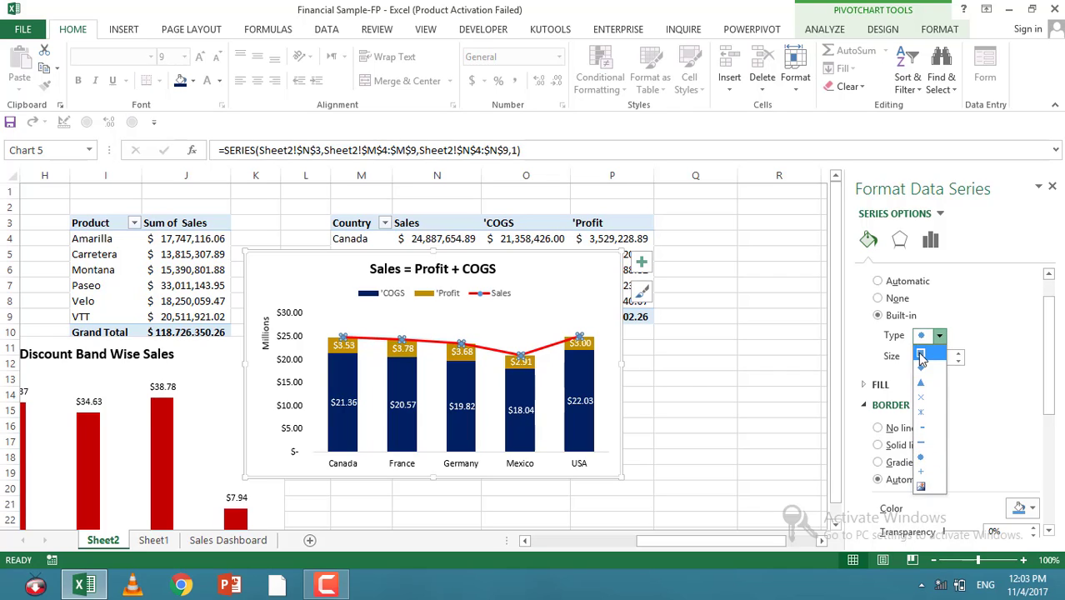
{"action": "left_click", "coordinate": [921, 356]}
{"action": "scroll", "coordinate": [951, 380], "scroll_direction": "down", "scroll_amount": 2}
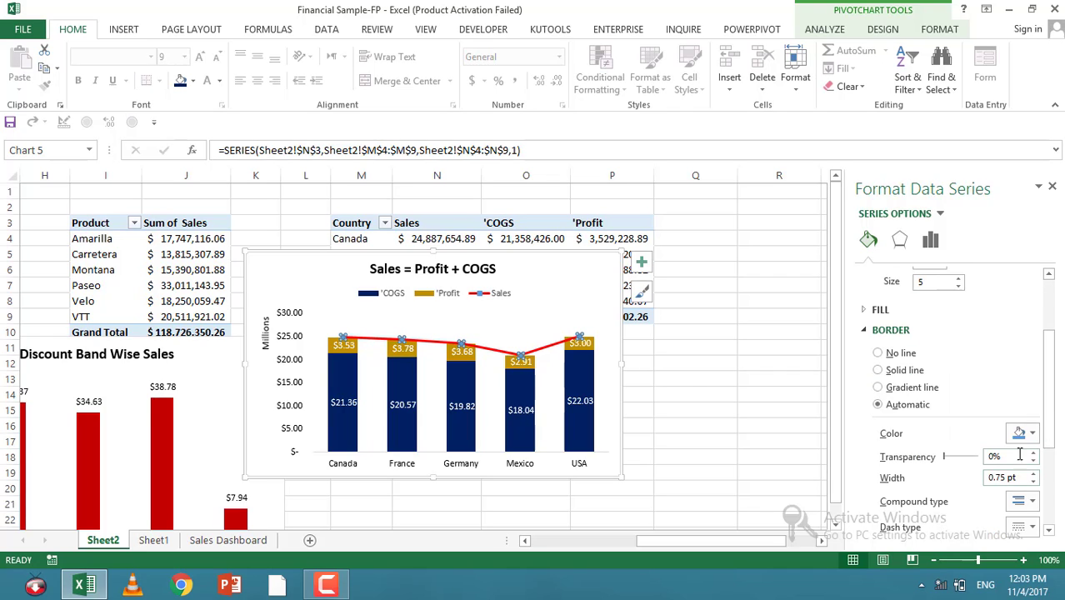
{"action": "left_click", "coordinate": [1030, 435]}
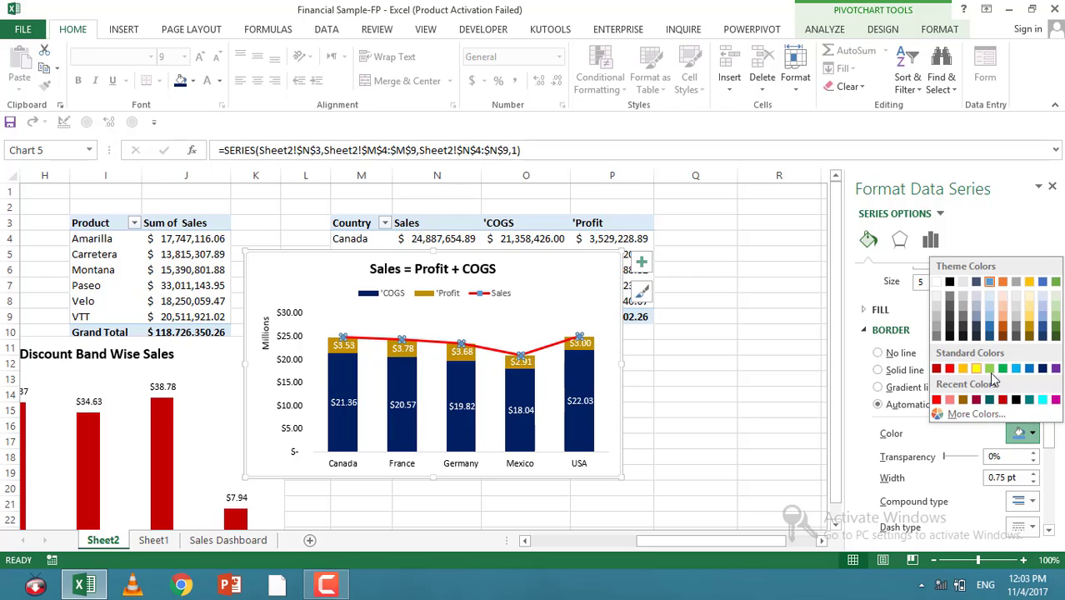
{"action": "left_click", "coordinate": [1043, 368]}
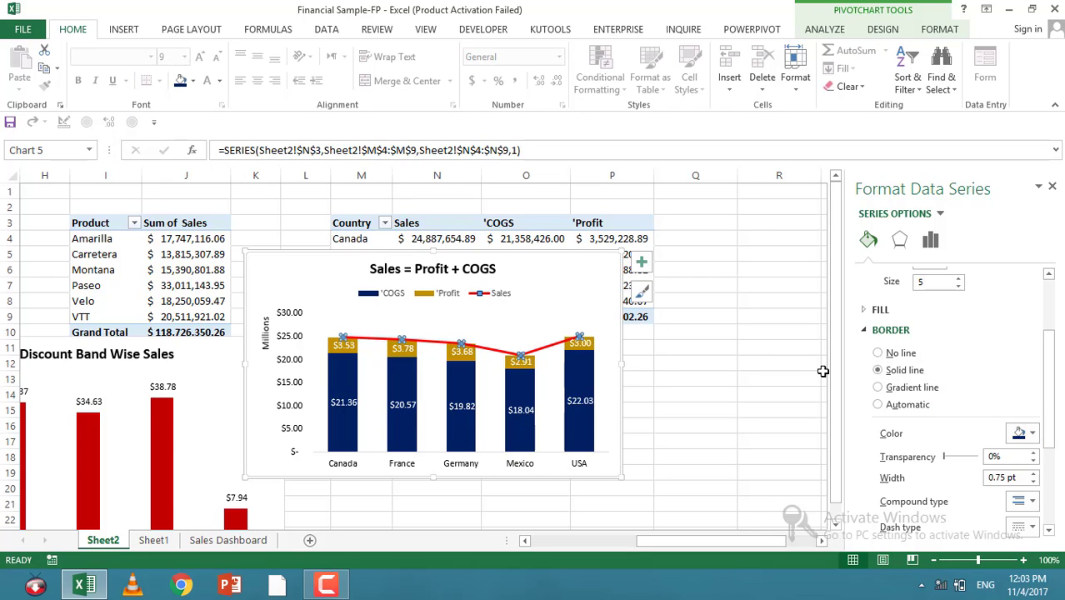
{"action": "left_click", "coordinate": [877, 309]}
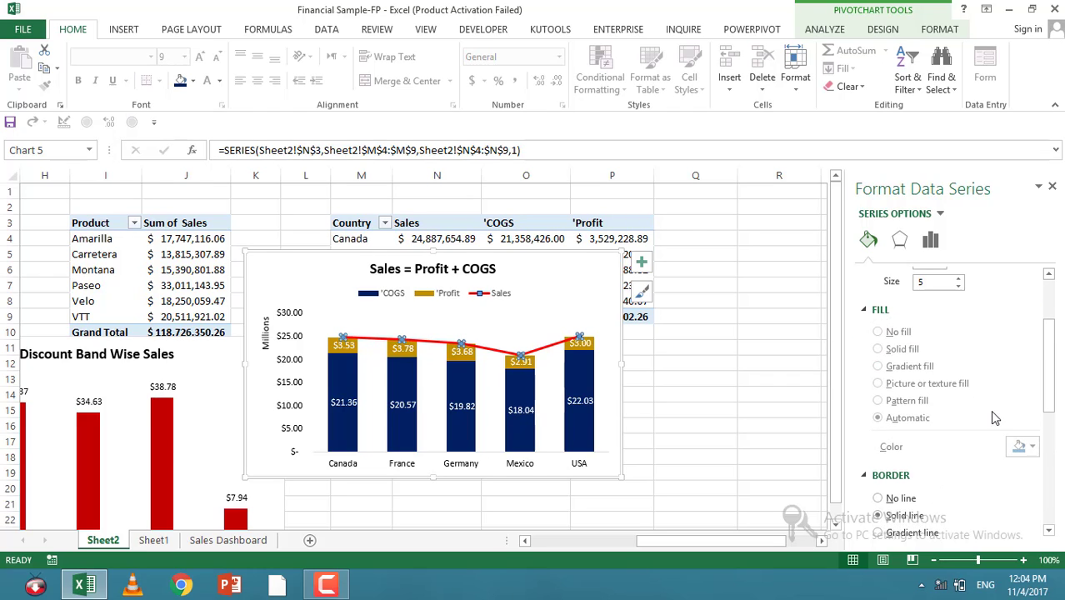
{"action": "left_click", "coordinate": [1029, 452]}
{"action": "left_click", "coordinate": [1040, 388]}
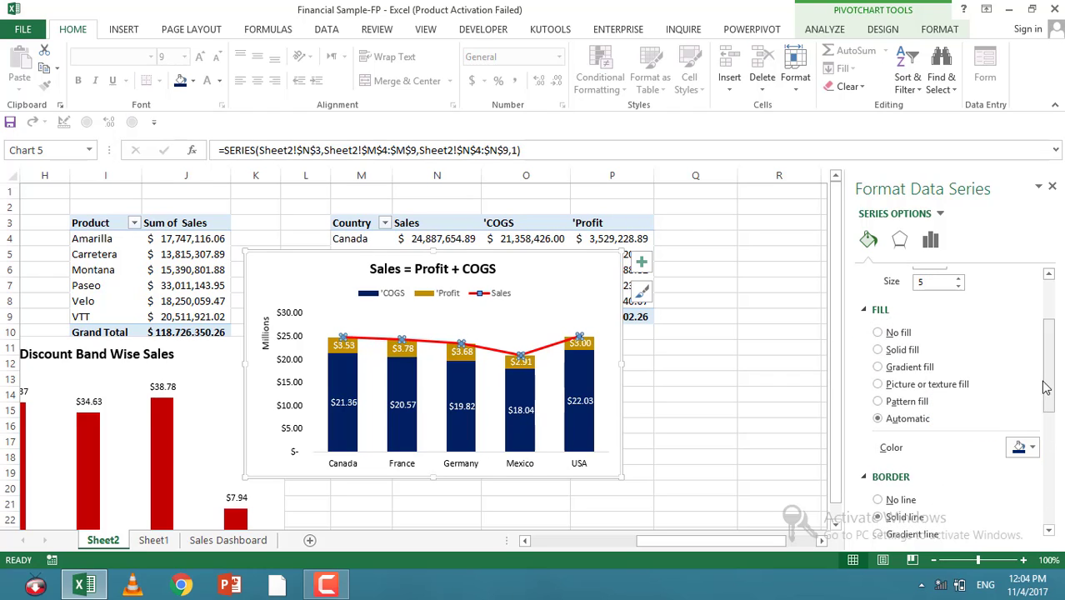
{"action": "left_click", "coordinate": [780, 333]}
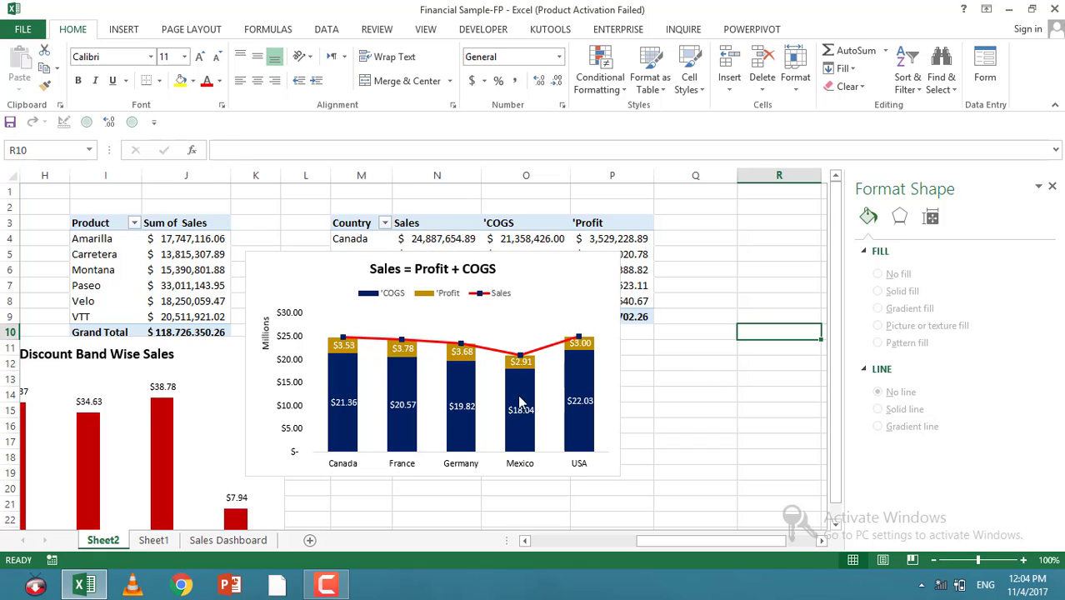
Step: Fill the Profit data labels with red
{"action": "left_click", "coordinate": [406, 350]}
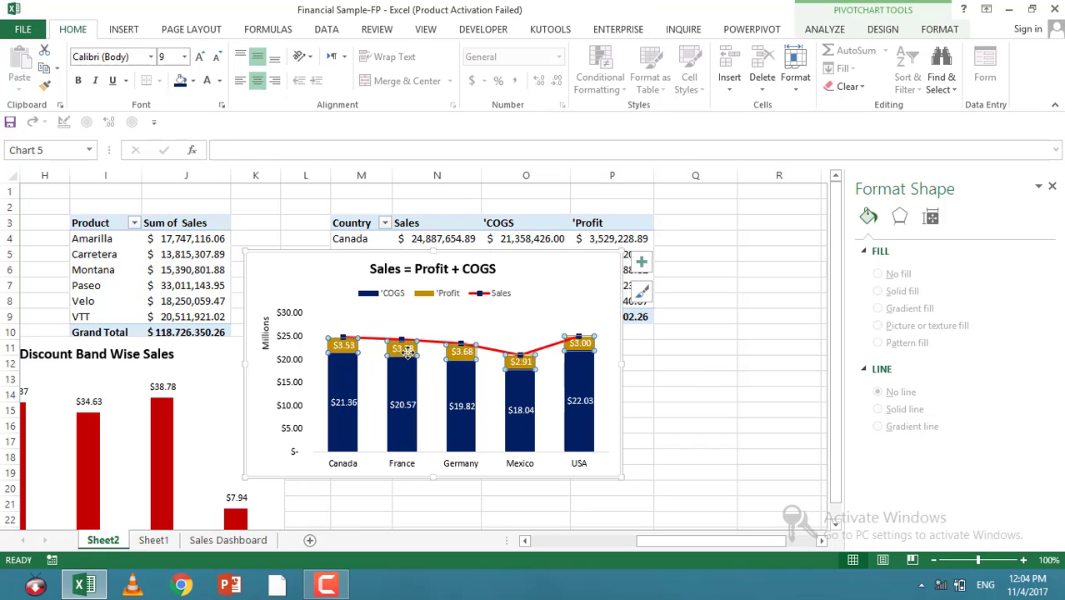
{"action": "left_click", "coordinate": [192, 81]}
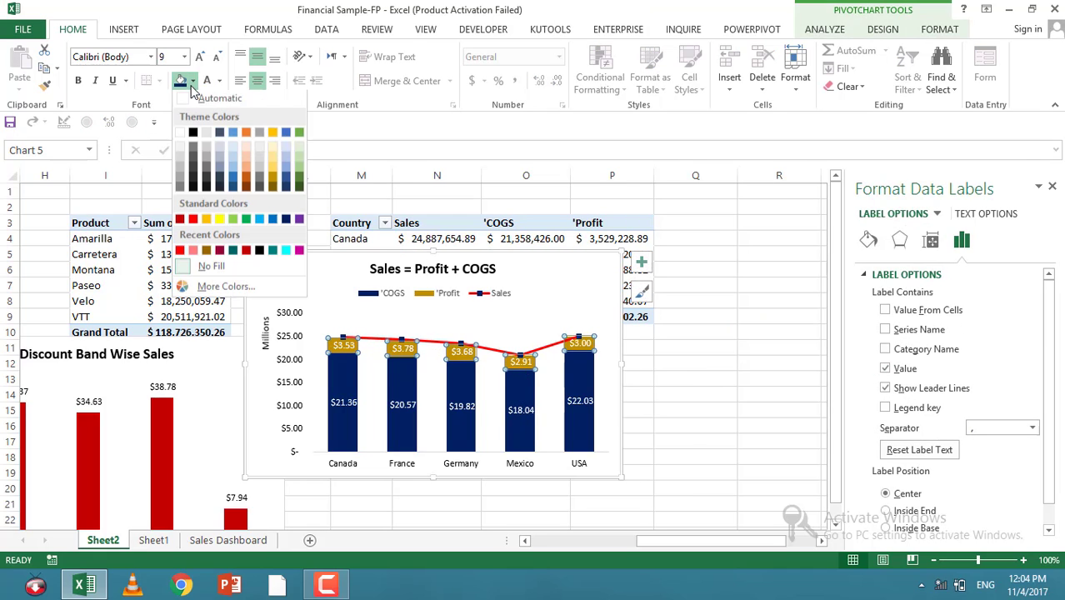
{"action": "left_click", "coordinate": [246, 253]}
{"action": "left_click", "coordinate": [791, 443]}
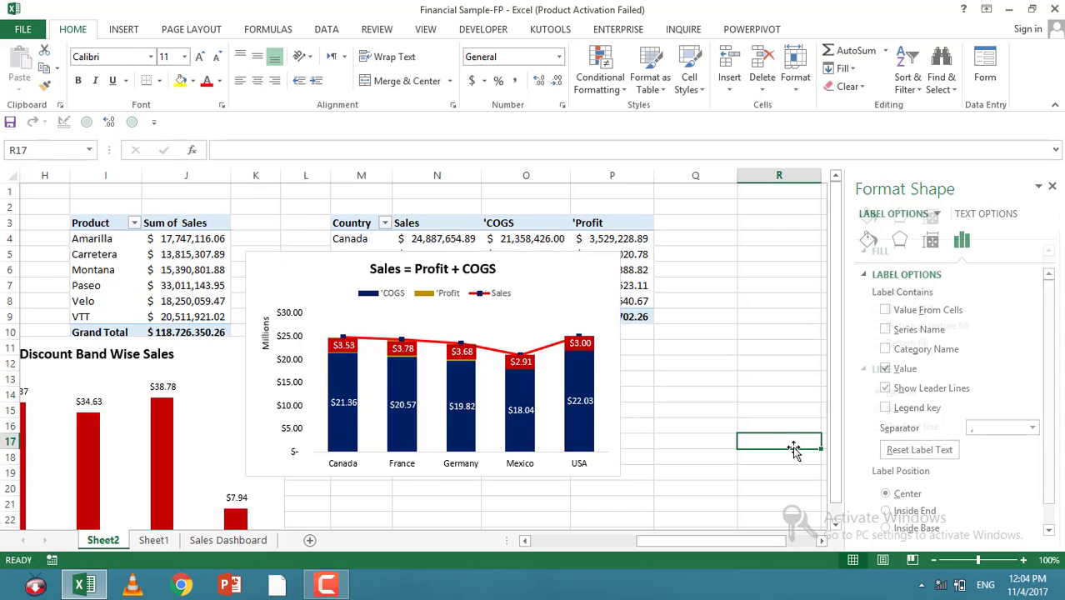
Step: Add data labels to the Sales line and position them above the points
{"action": "left_click", "coordinate": [491, 348]}
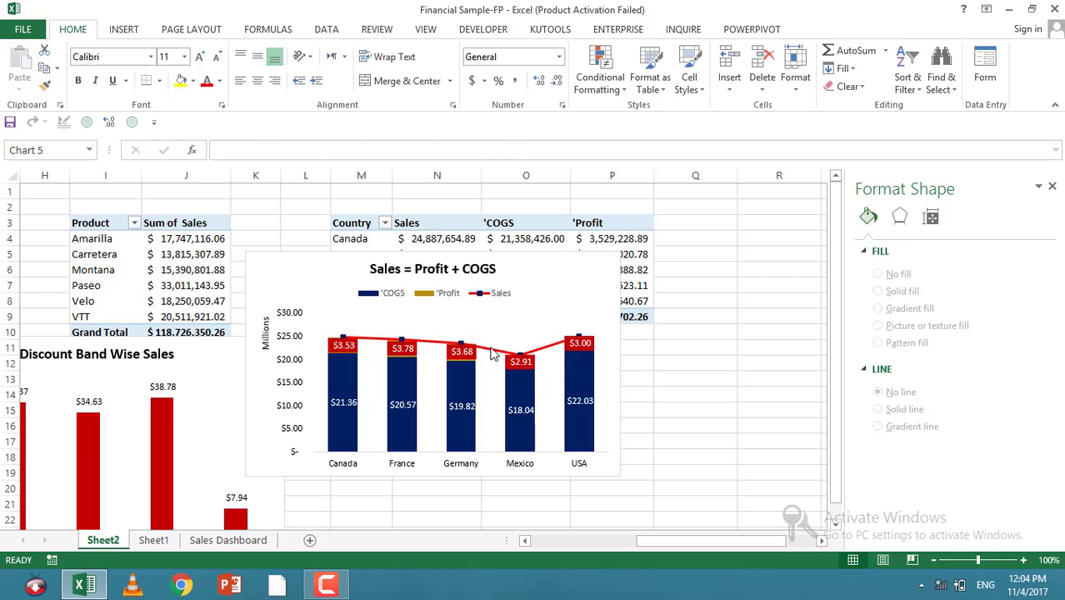
{"action": "left_click", "coordinate": [493, 350]}
{"action": "right_click", "coordinate": [492, 354]}
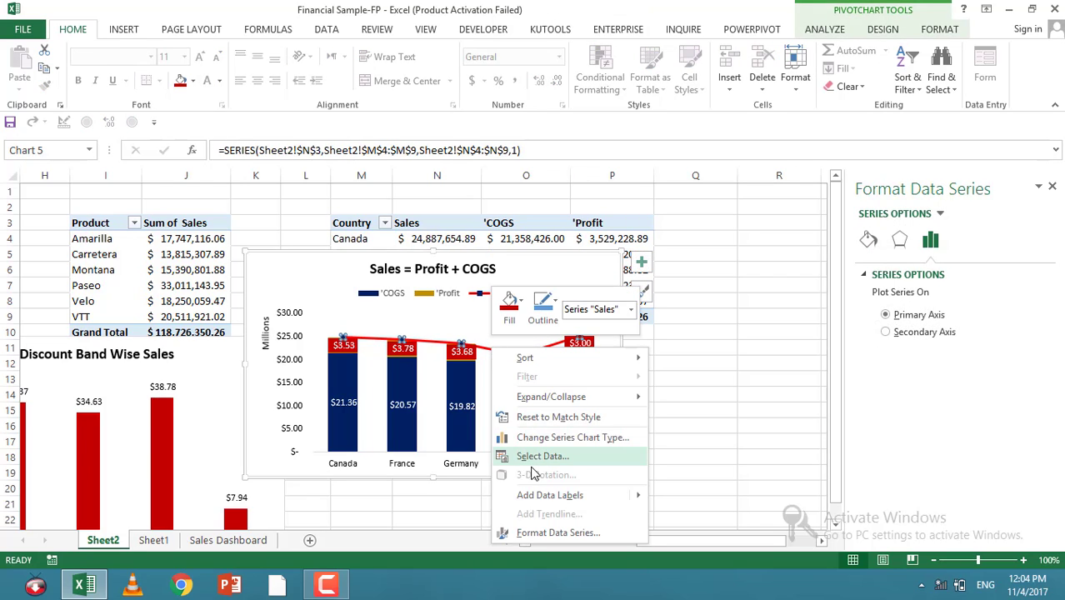
{"action": "left_click", "coordinate": [531, 493]}
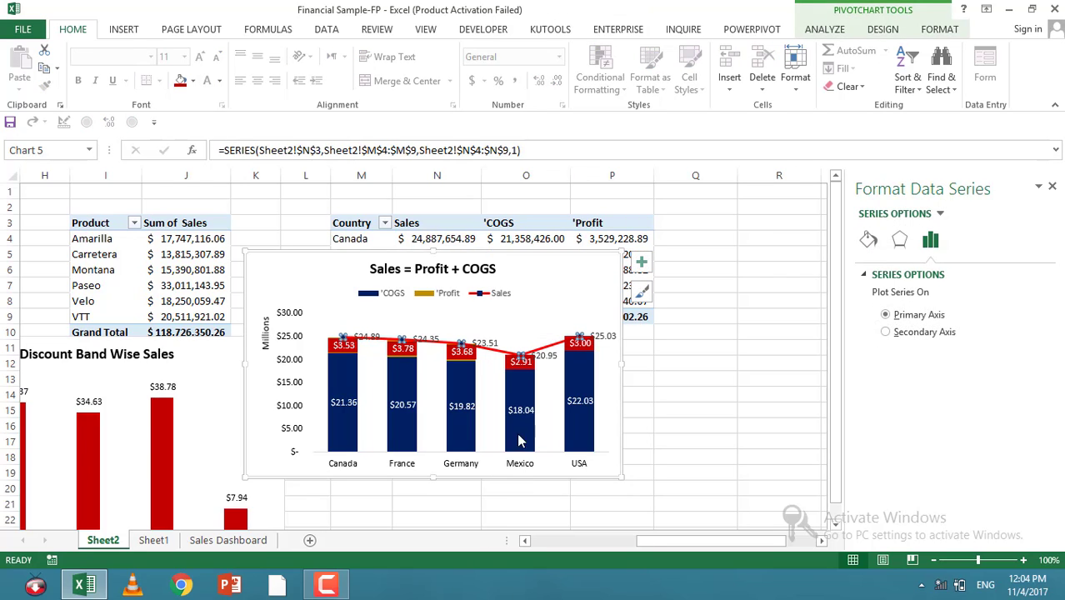
{"action": "left_click", "coordinate": [546, 358]}
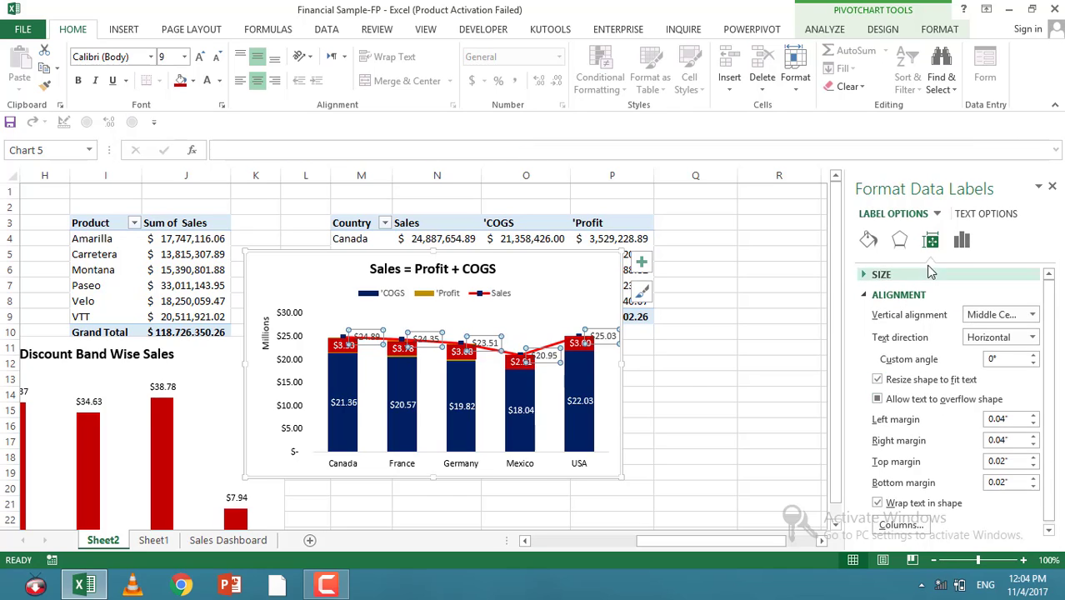
{"action": "left_click", "coordinate": [961, 240]}
{"action": "scroll", "coordinate": [914, 371], "scroll_direction": "down", "scroll_amount": 2}
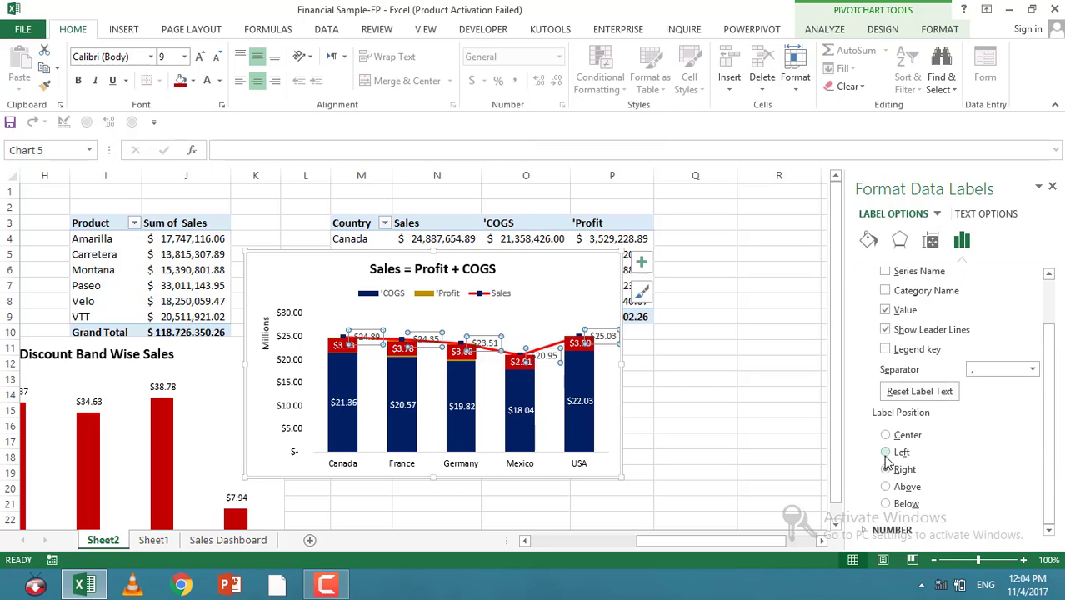
{"action": "left_click", "coordinate": [886, 487]}
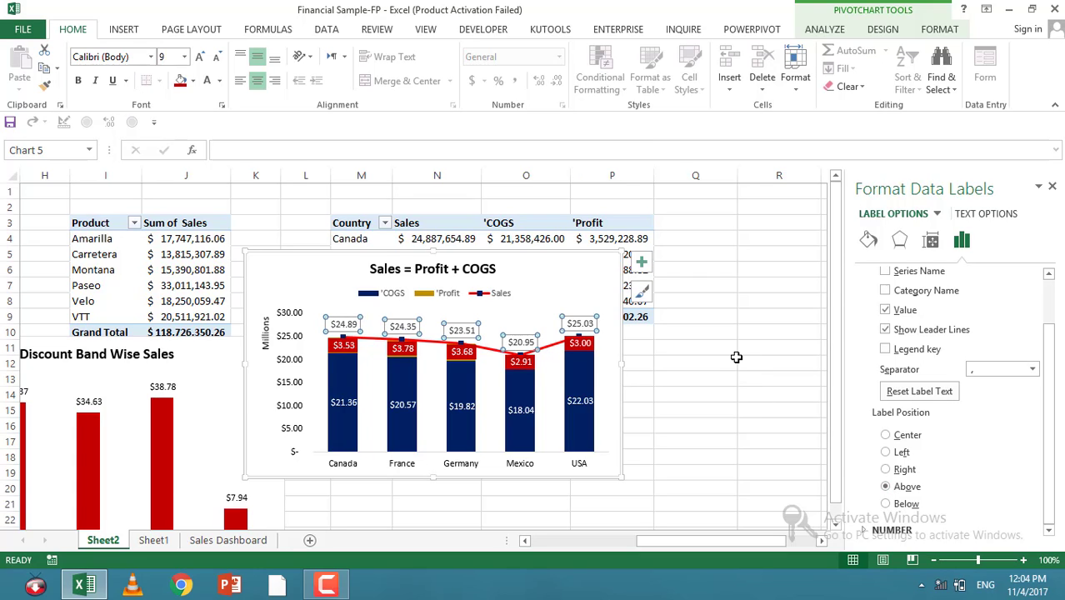
{"action": "left_click", "coordinate": [708, 367]}
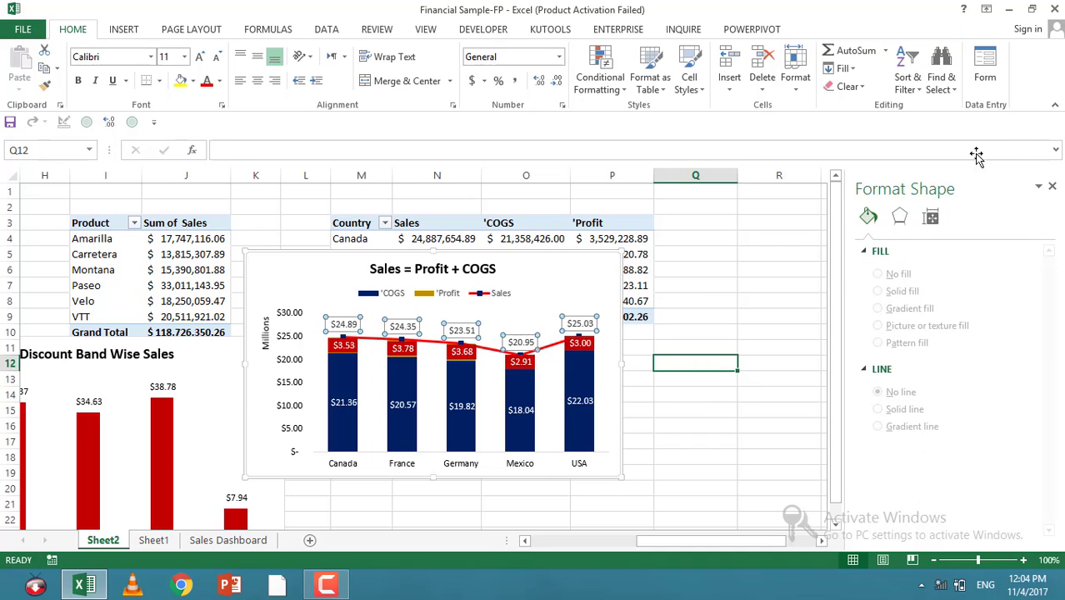
{"action": "left_click", "coordinate": [1051, 185]}
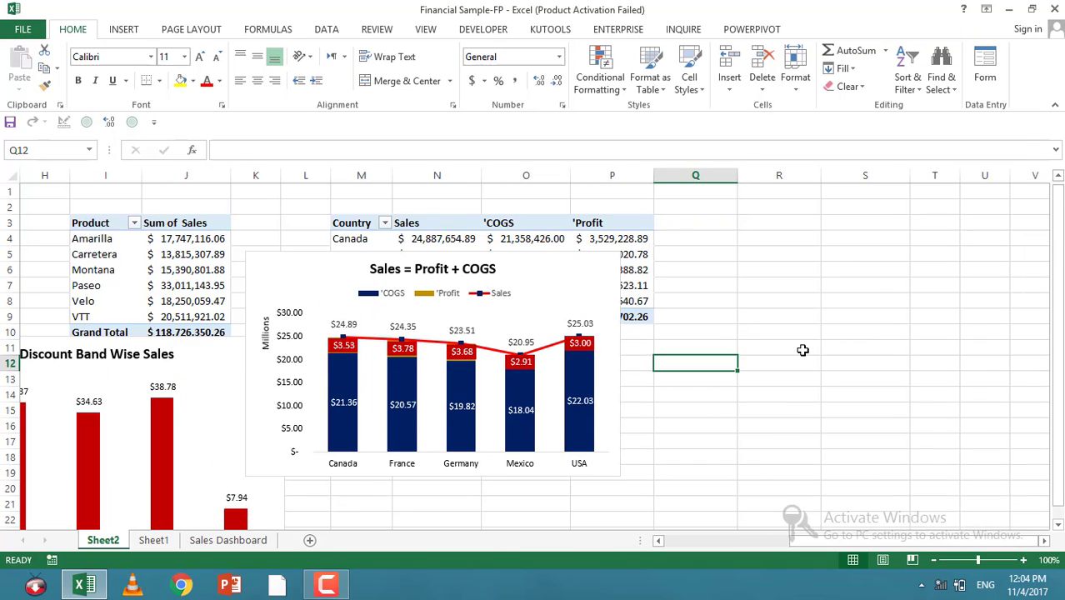
Step: Give the Sales = Profit + COGS chart area rounded corners
{"action": "left_click", "coordinate": [607, 475]}
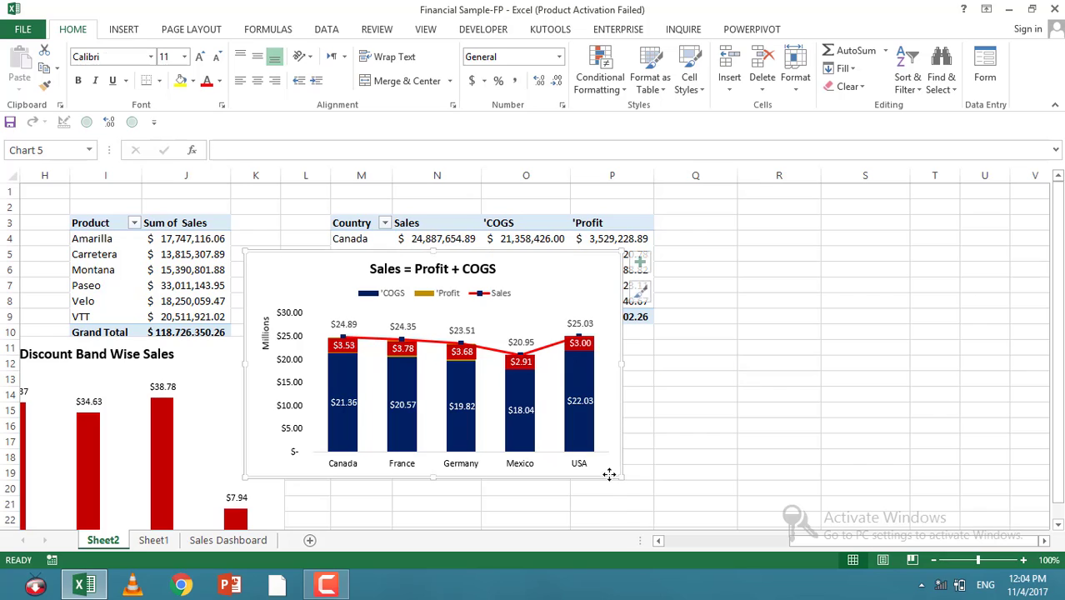
{"action": "right_click", "coordinate": [583, 264]}
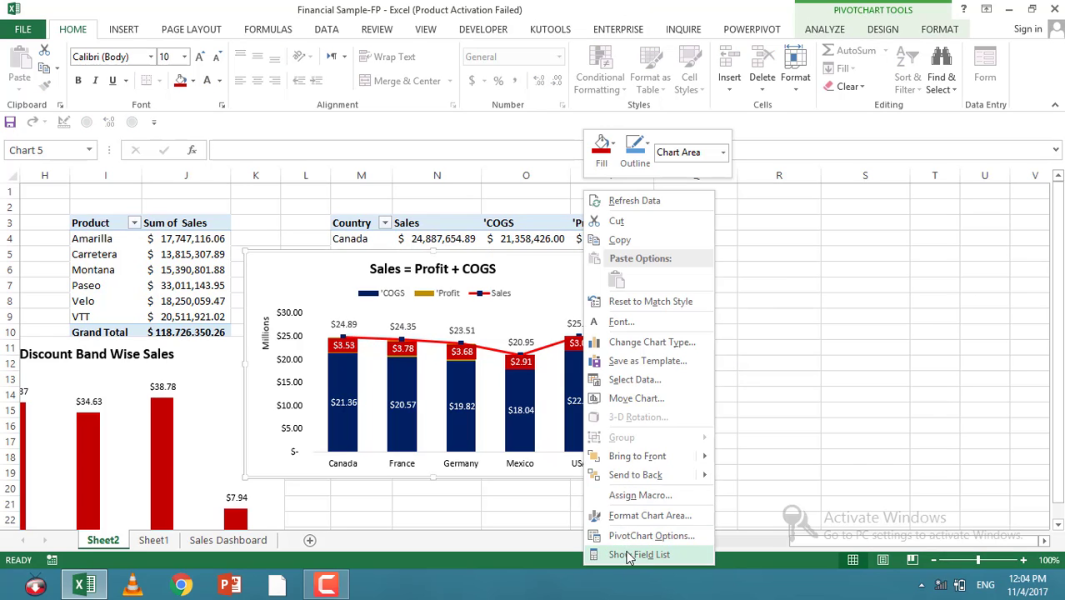
{"action": "left_click", "coordinate": [630, 515]}
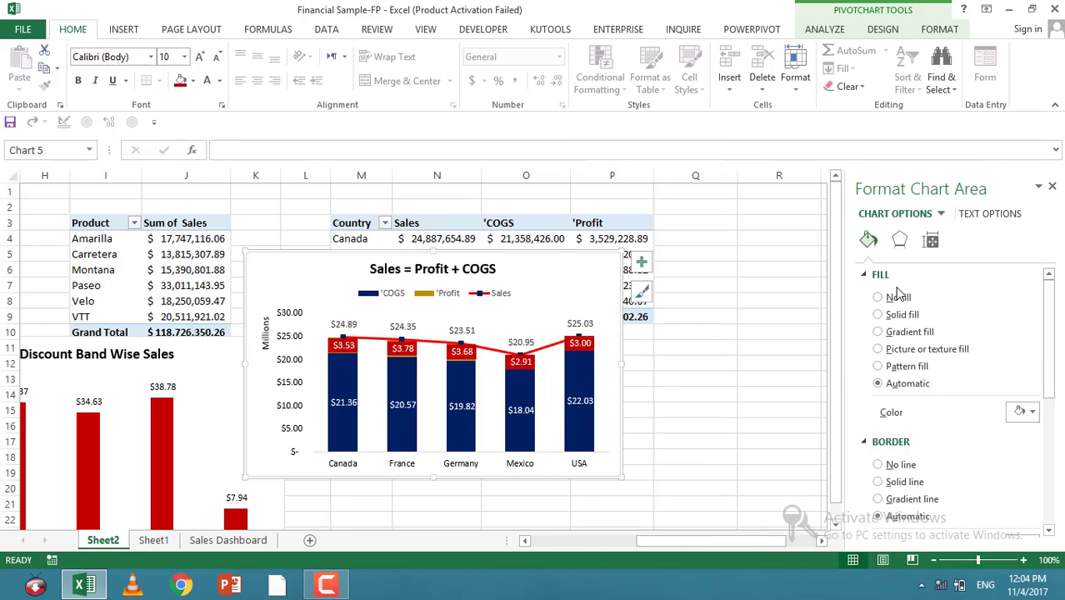
{"action": "scroll", "coordinate": [898, 290], "scroll_direction": "down", "scroll_amount": 8}
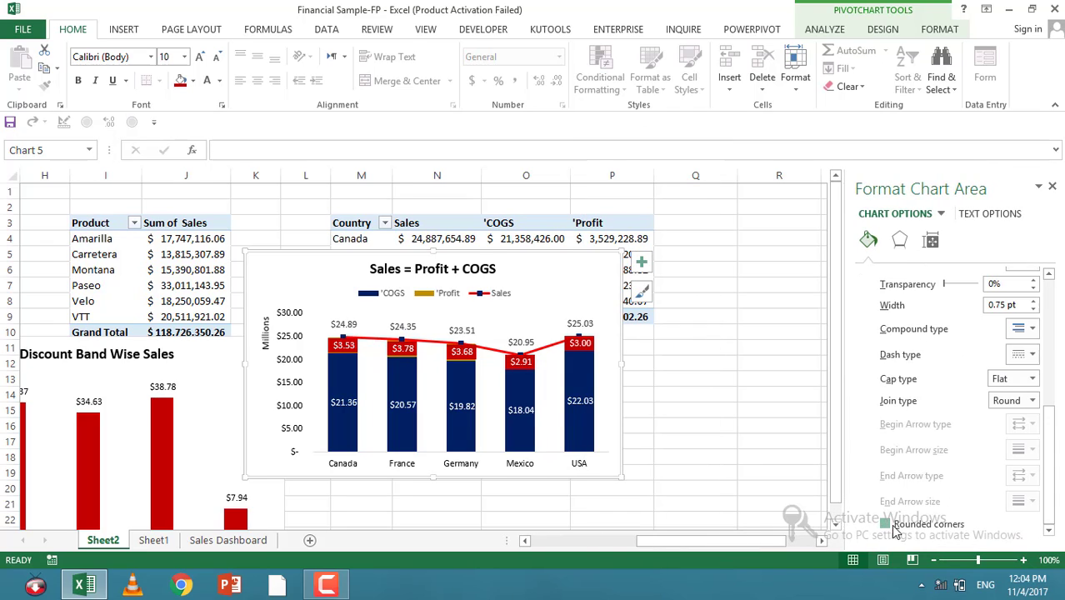
{"action": "left_click", "coordinate": [758, 473]}
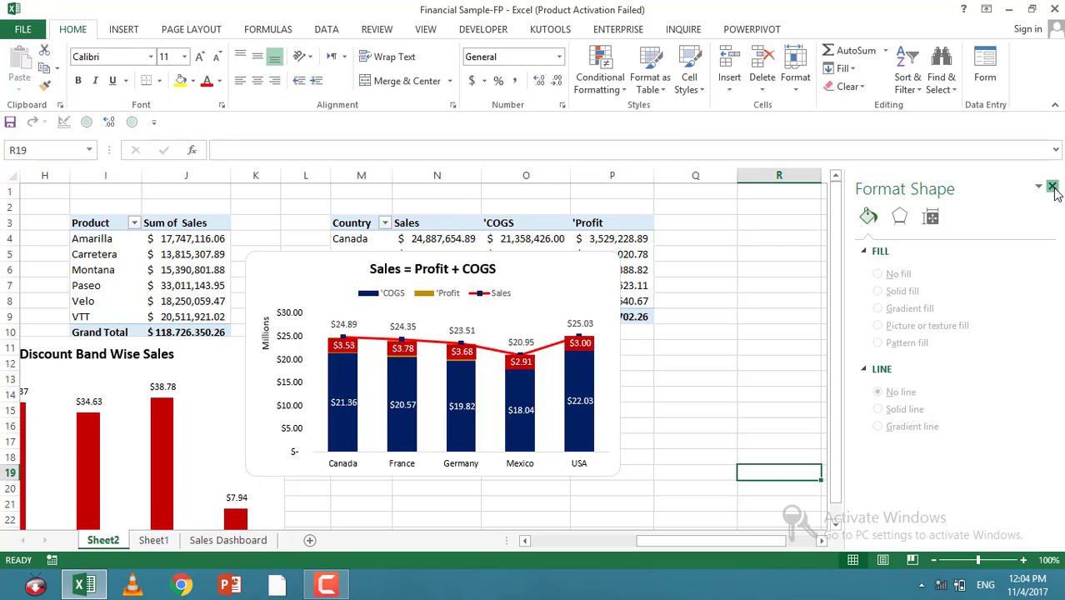
{"action": "left_click", "coordinate": [1052, 186]}
{"action": "left_click", "coordinate": [773, 541]}
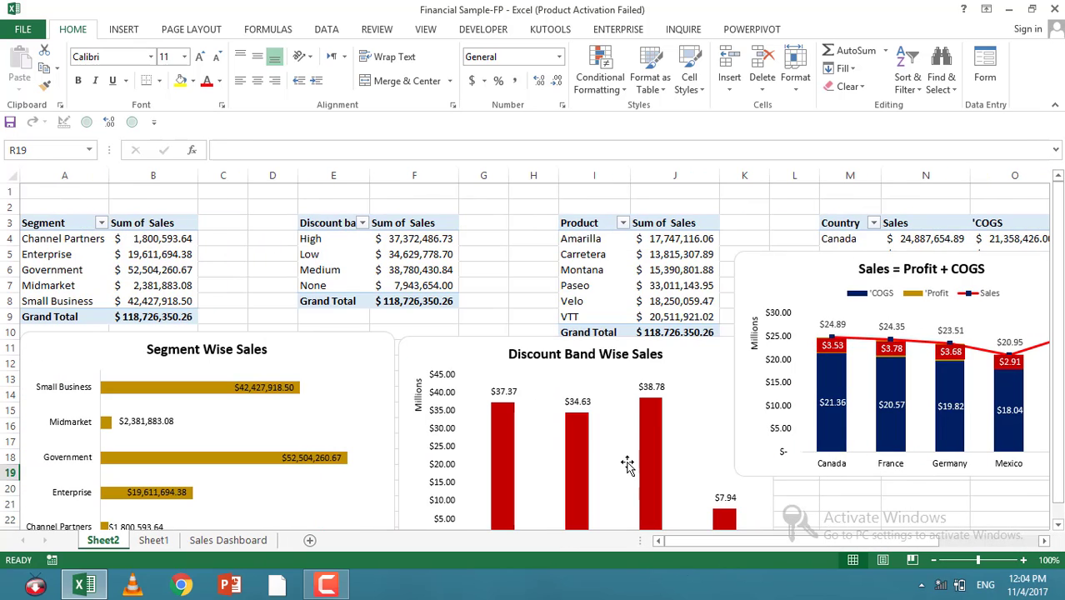
Step: Move the Sales = Profit + COGS chart below the Discount Band Wise Sales chart
{"action": "scroll", "coordinate": [729, 364], "scroll_direction": "down", "scroll_amount": 5}
{"action": "scroll", "coordinate": [733, 333], "scroll_direction": "up", "scroll_amount": 3}
{"action": "left_click", "coordinate": [740, 243]}
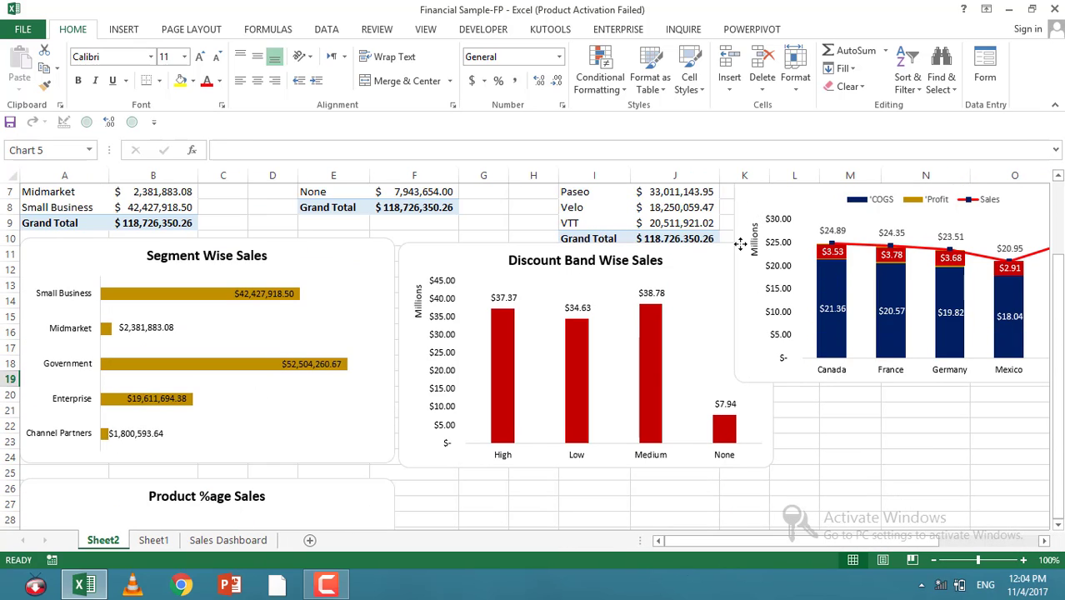
{"action": "mouse_move", "coordinate": [739, 243]}
{"action": "left_mouse_down"}
{"action": "mouse_move", "coordinate": [650, 512]}
{"action": "mouse_move", "coordinate": [447, 436]}
{"action": "mouse_move", "coordinate": [415, 452]}
{"action": "mouse_move", "coordinate": [430, 457]}
{"action": "left_mouse_up"}
{"action": "left_click", "coordinate": [427, 383], "text": "ctrl"}
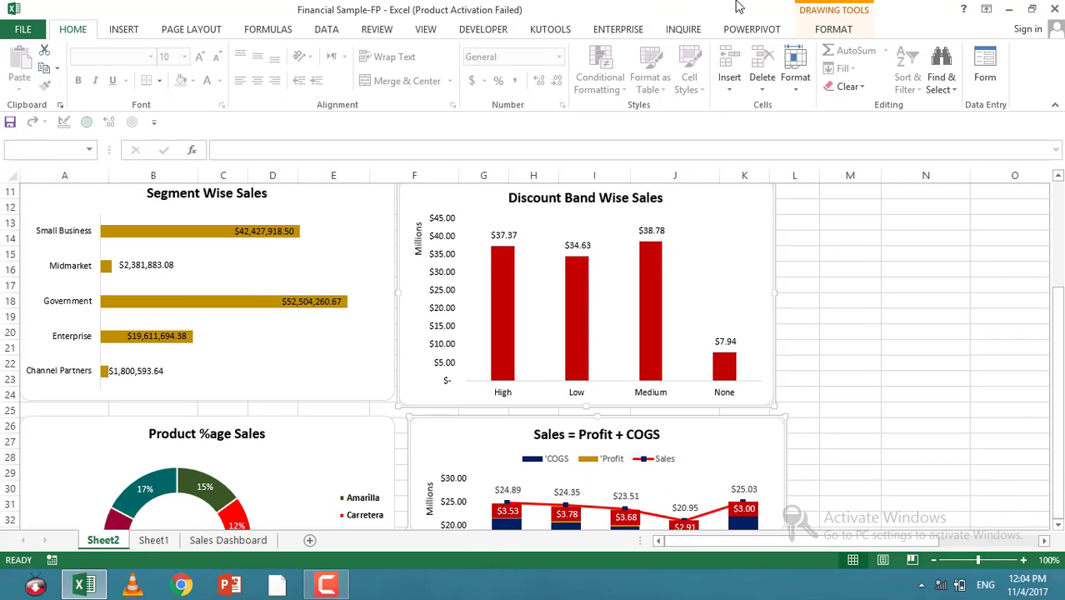
{"action": "left_click", "coordinate": [834, 30]}
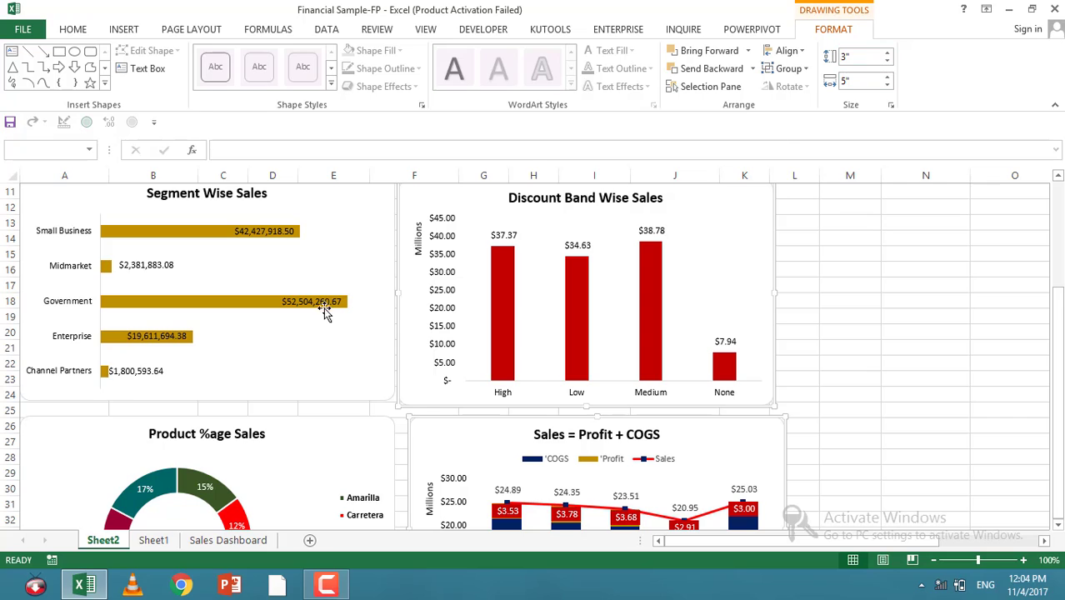
{"action": "left_click", "coordinate": [344, 387]}
{"action": "left_click", "coordinate": [359, 433]}
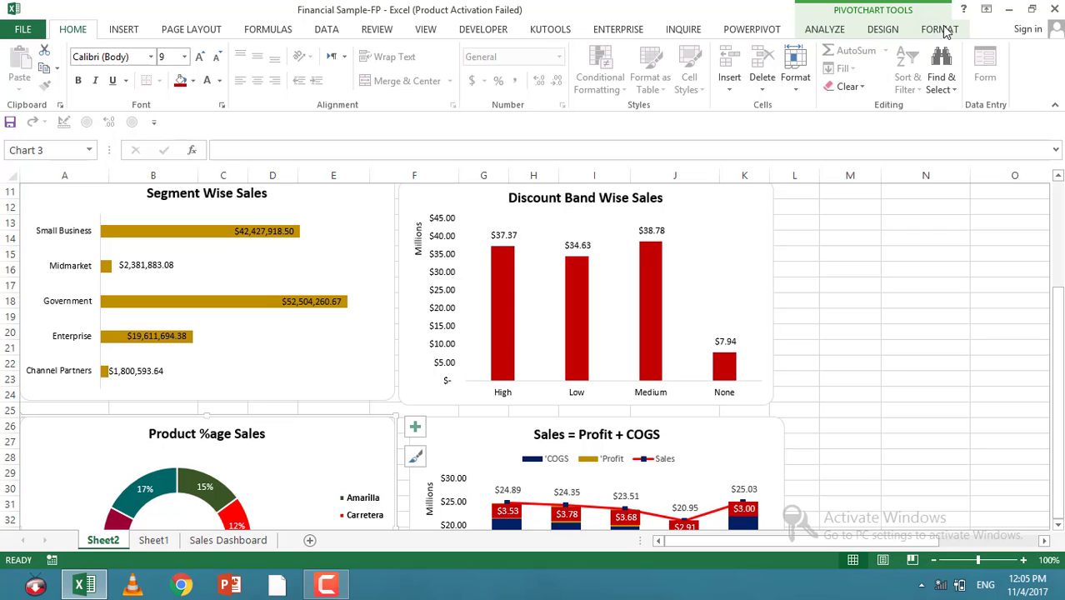
{"action": "left_click", "coordinate": [939, 29]}
{"action": "left_click", "coordinate": [290, 375]}
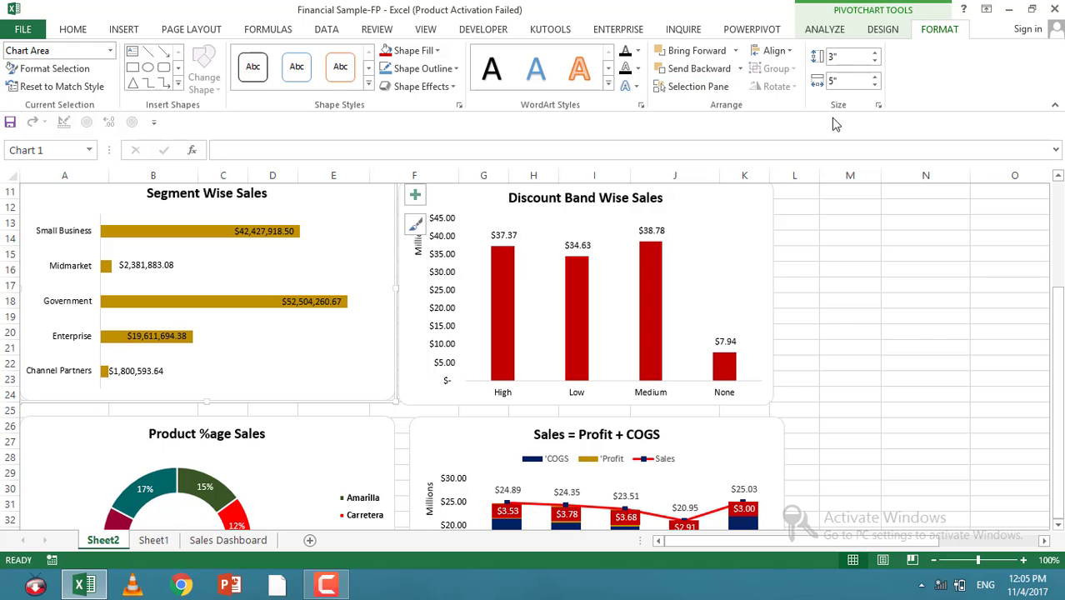
Step: Shift the Sales = Profit + COGS chart left to align it under the Discount Band Wise Sales chart
{"action": "left_click", "coordinate": [907, 322]}
{"action": "scroll", "coordinate": [849, 340], "scroll_direction": "down", "scroll_amount": 2}
{"action": "left_click_drag", "start_coordinate": [429, 326], "coordinate": [409, 325]}
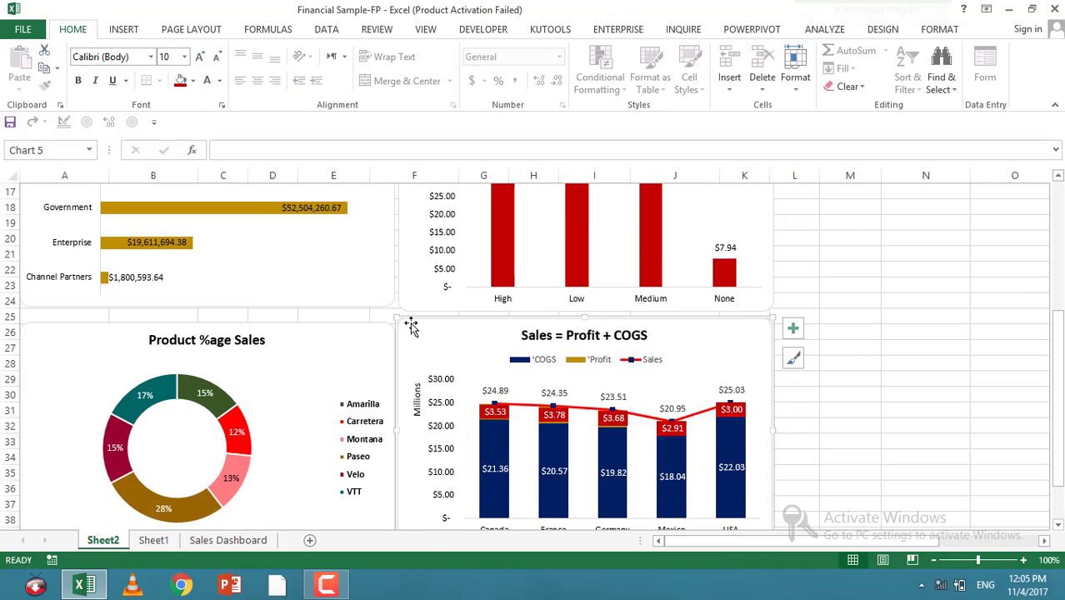
{"action": "left_click", "coordinate": [765, 307], "text": "ctrl"}
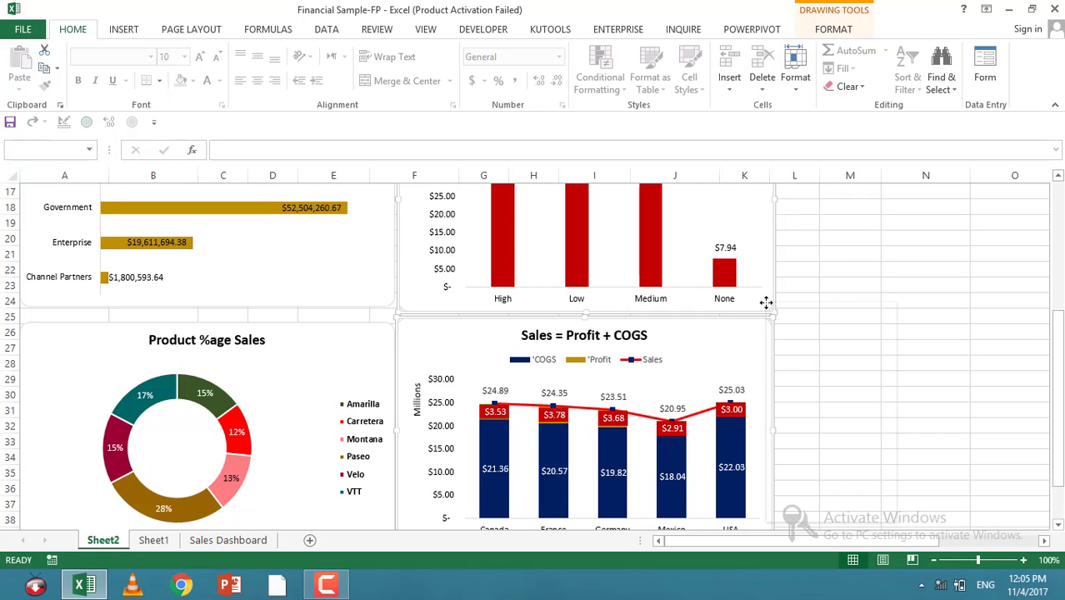
{"action": "right_click", "coordinate": [766, 304]}
{"action": "left_click", "coordinate": [822, 510]}
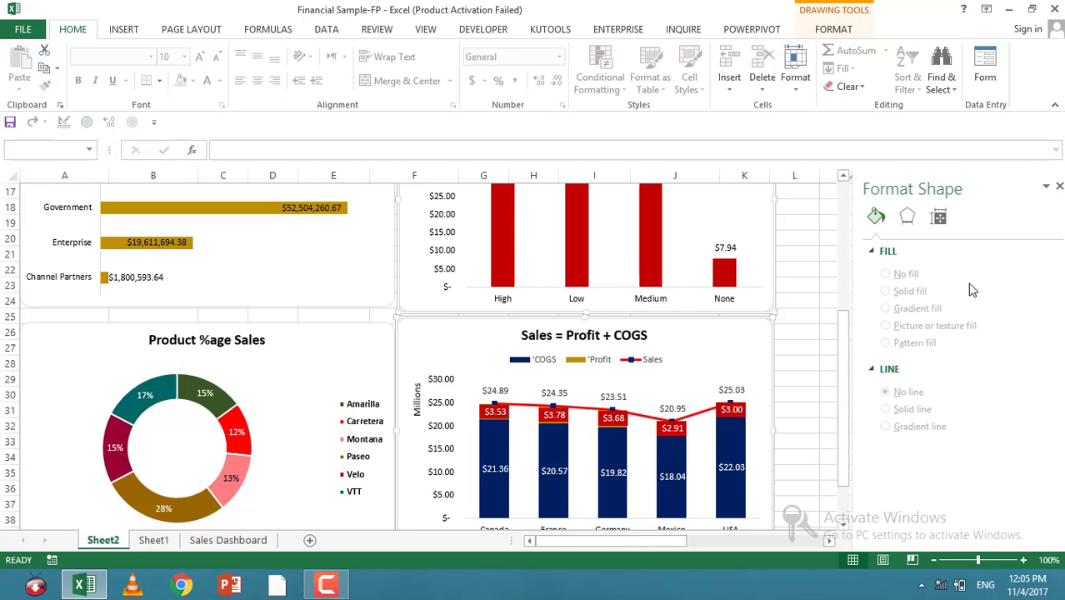
{"action": "left_click", "coordinate": [930, 216]}
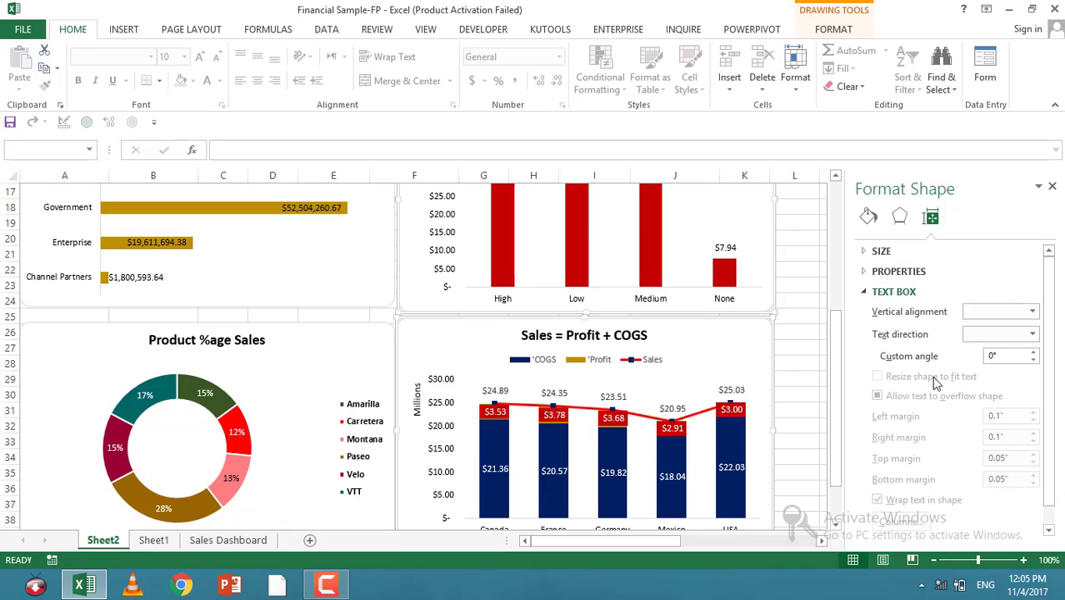
{"action": "scroll", "coordinate": [914, 385], "scroll_direction": "down", "scroll_amount": 1}
{"action": "scroll", "coordinate": [914, 380], "scroll_direction": "up", "scroll_amount": 1}
{"action": "left_click", "coordinate": [899, 216]}
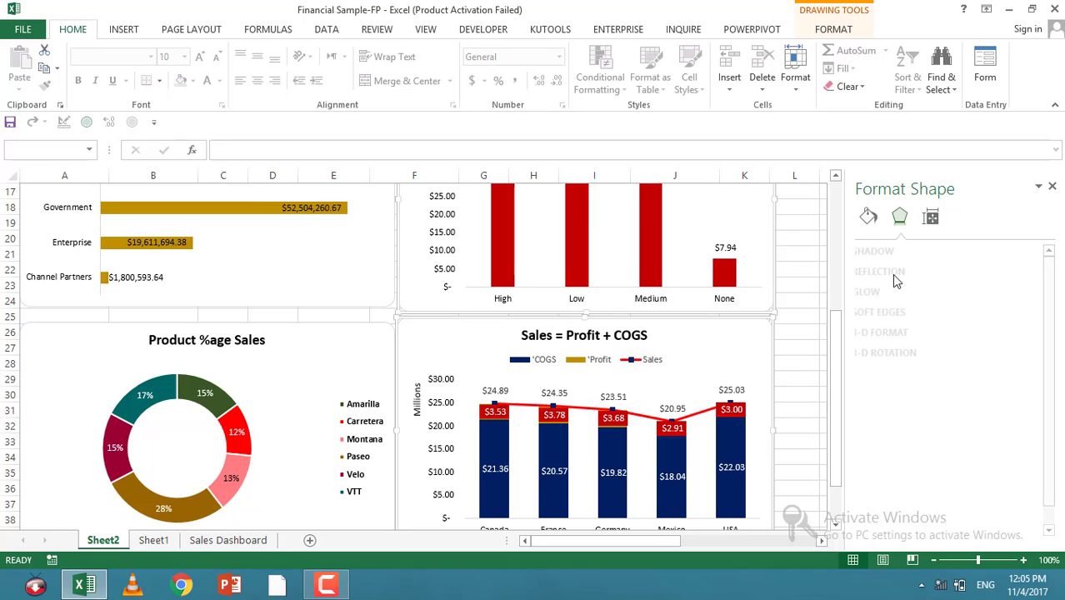
{"action": "left_click", "coordinate": [868, 217]}
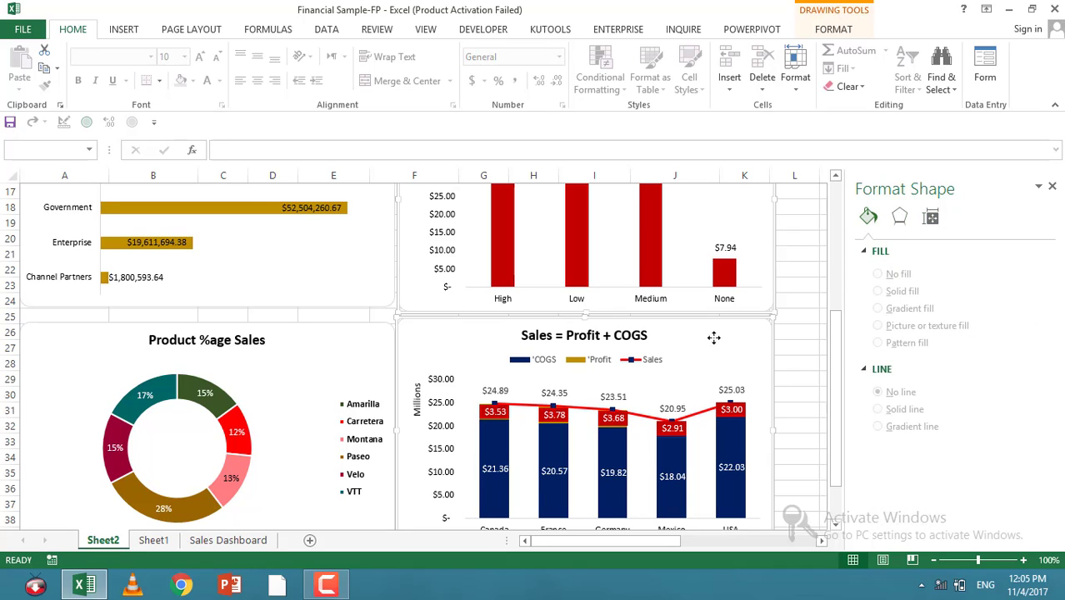
{"action": "right_click", "coordinate": [752, 335]}
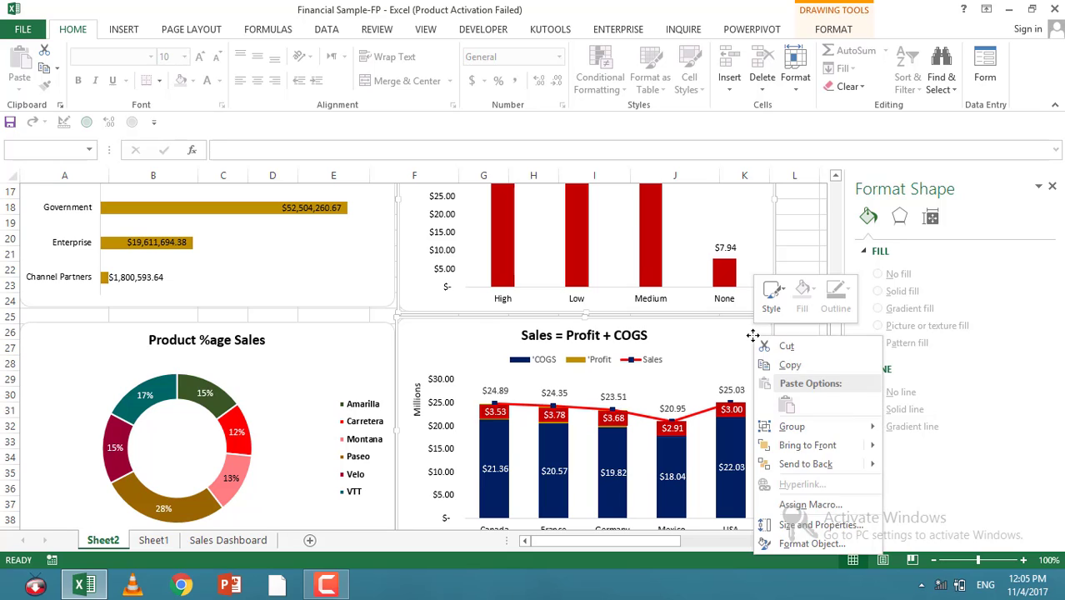
{"action": "left_click", "coordinate": [808, 245]}
Step: Examine the Sales = Profit + COGS PivotChart's field list and PivotTable options
{"action": "right_click", "coordinate": [748, 351]}
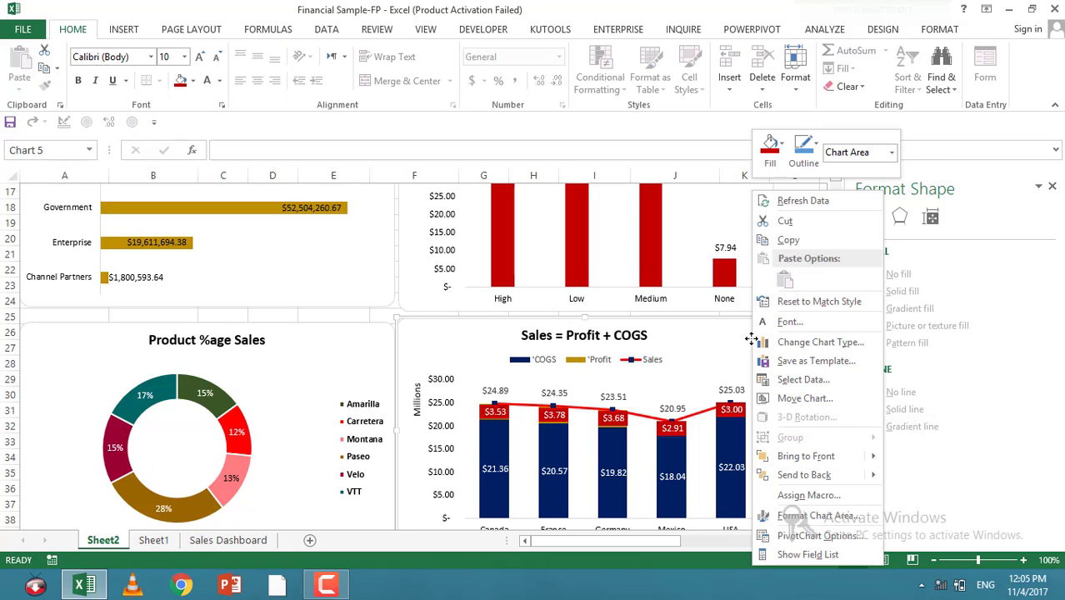
{"action": "left_click", "coordinate": [780, 555]}
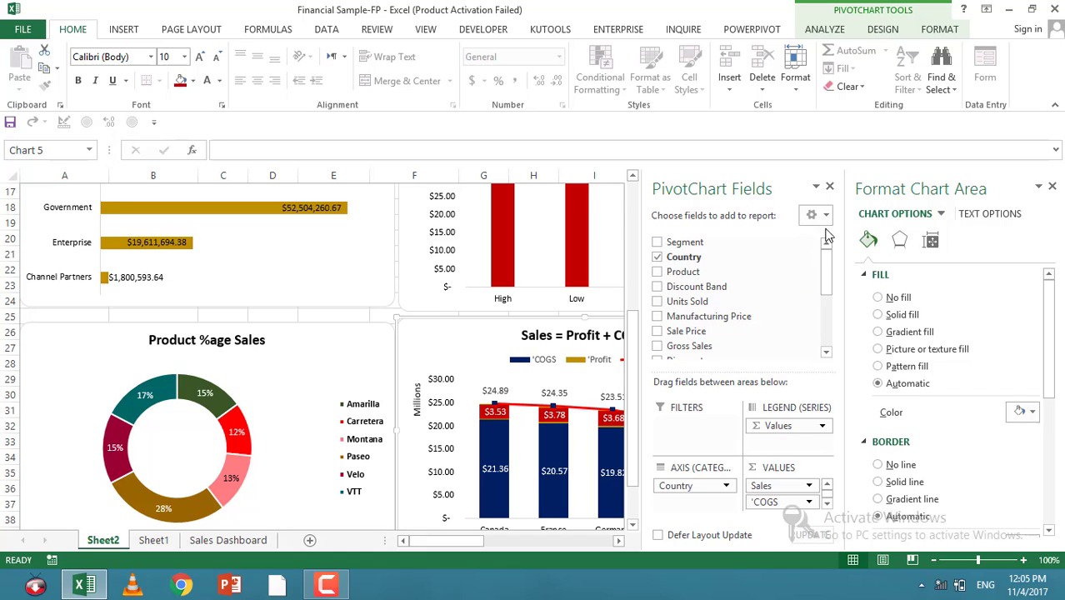
{"action": "left_click", "coordinate": [829, 186]}
{"action": "right_click", "coordinate": [716, 350]}
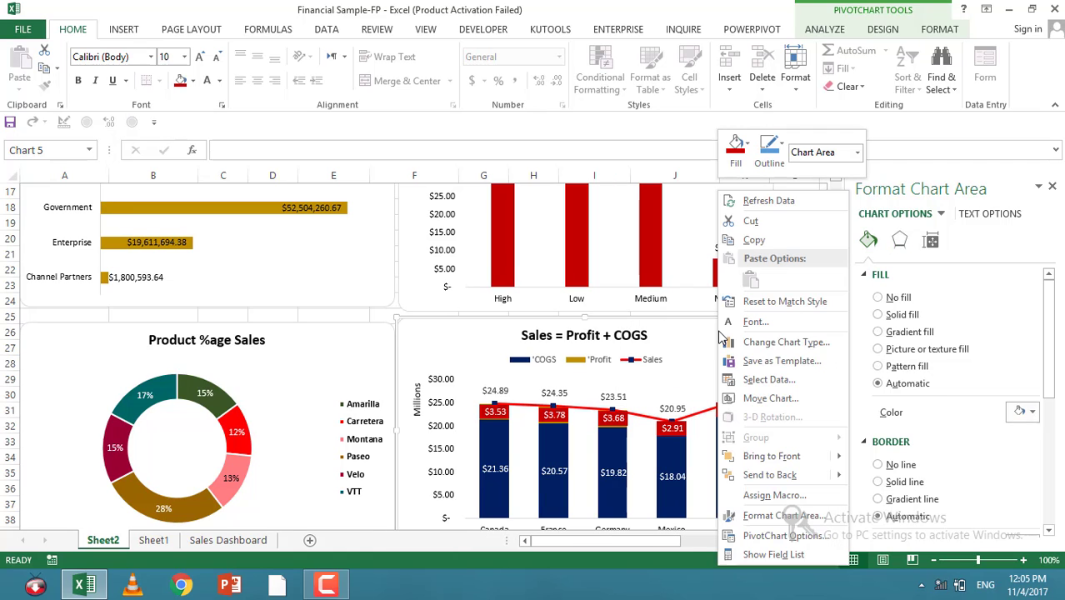
{"action": "left_click", "coordinate": [762, 537]}
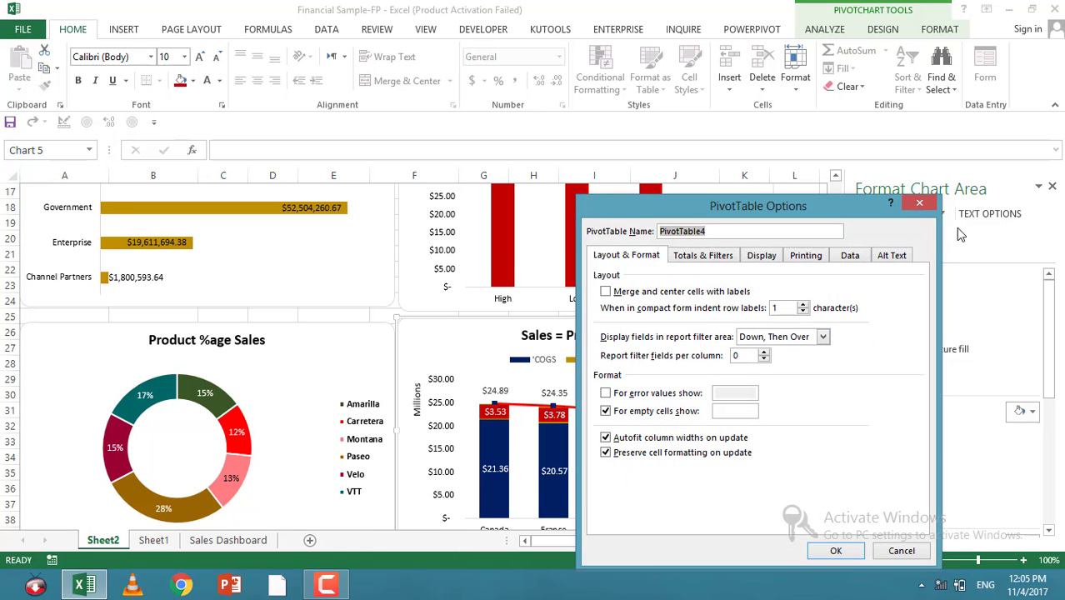
{"action": "left_click", "coordinate": [920, 204]}
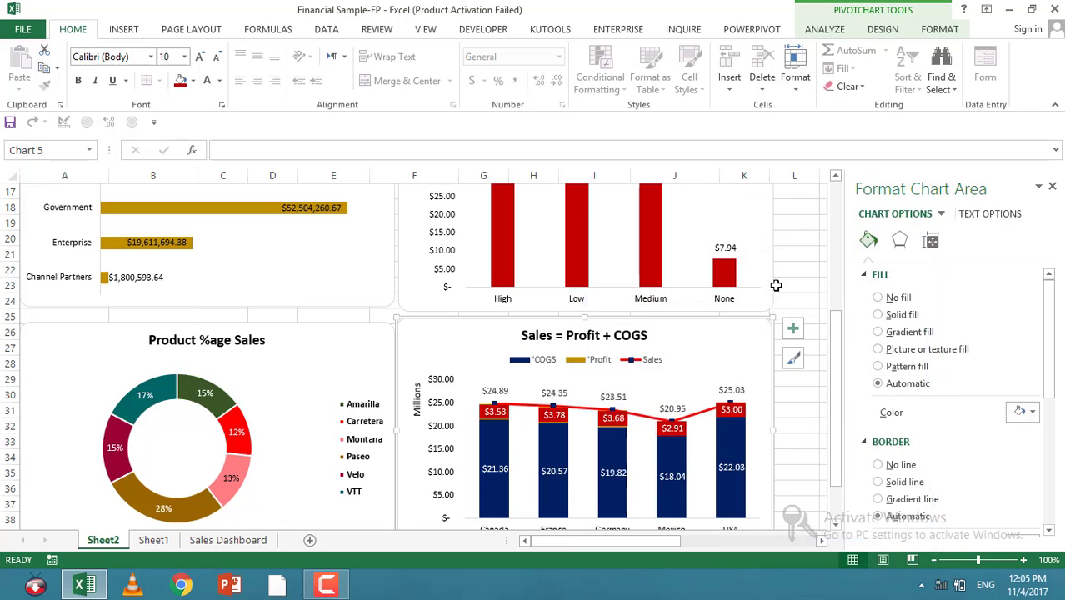
Step: Set the Sales = Profit + COGS chart's properties to don't move or size with cells
{"action": "right_click", "coordinate": [757, 341]}
{"action": "left_click", "coordinate": [811, 519]}
{"action": "scroll", "coordinate": [877, 375], "scroll_direction": "down", "scroll_amount": 5}
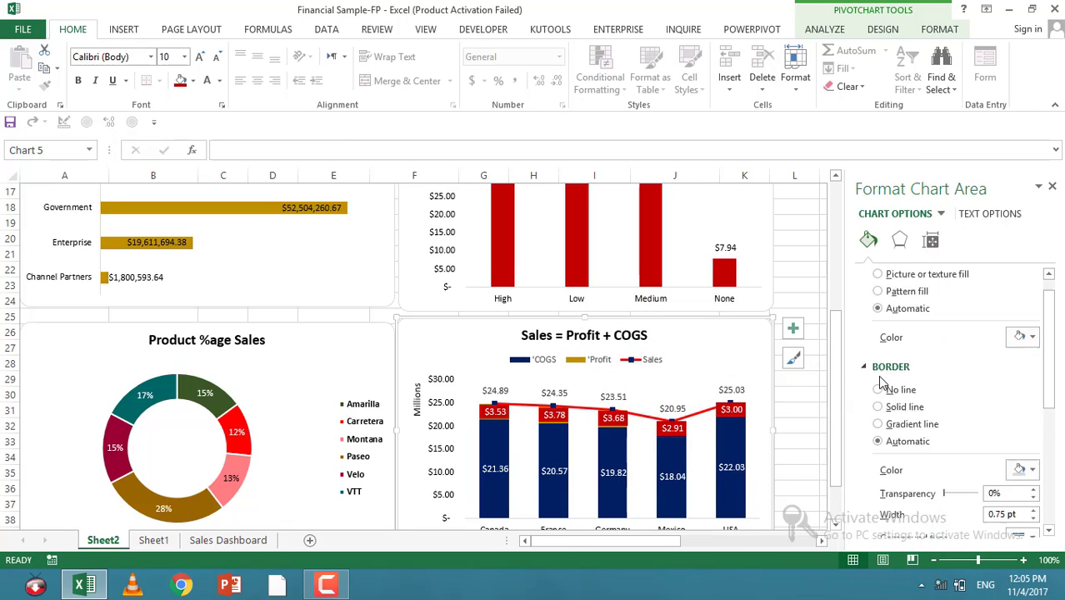
{"action": "left_click", "coordinate": [932, 243]}
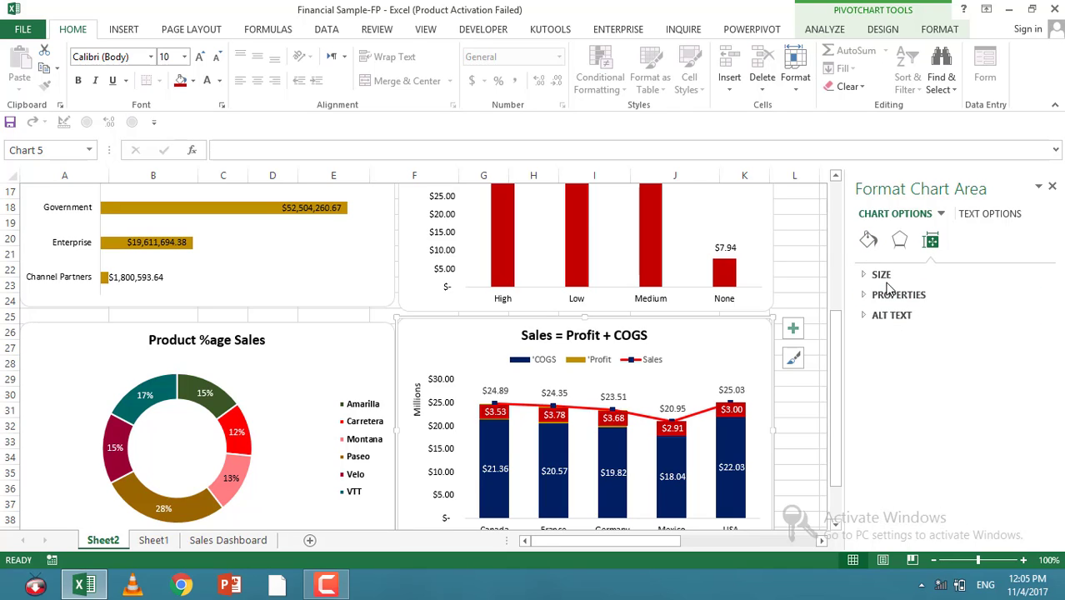
{"action": "left_click", "coordinate": [890, 296]}
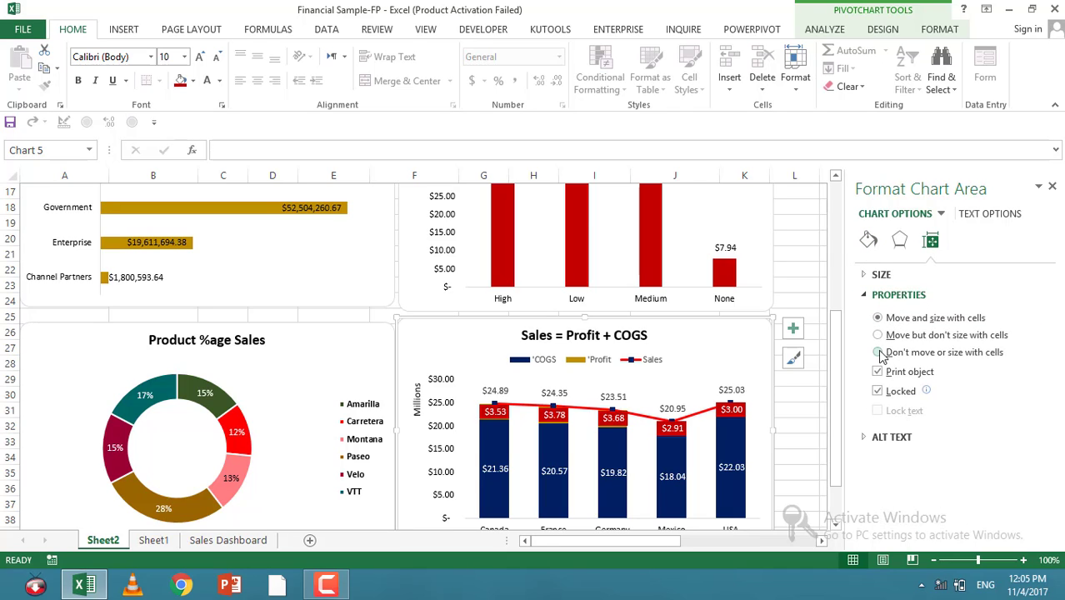
{"action": "left_click", "coordinate": [808, 302]}
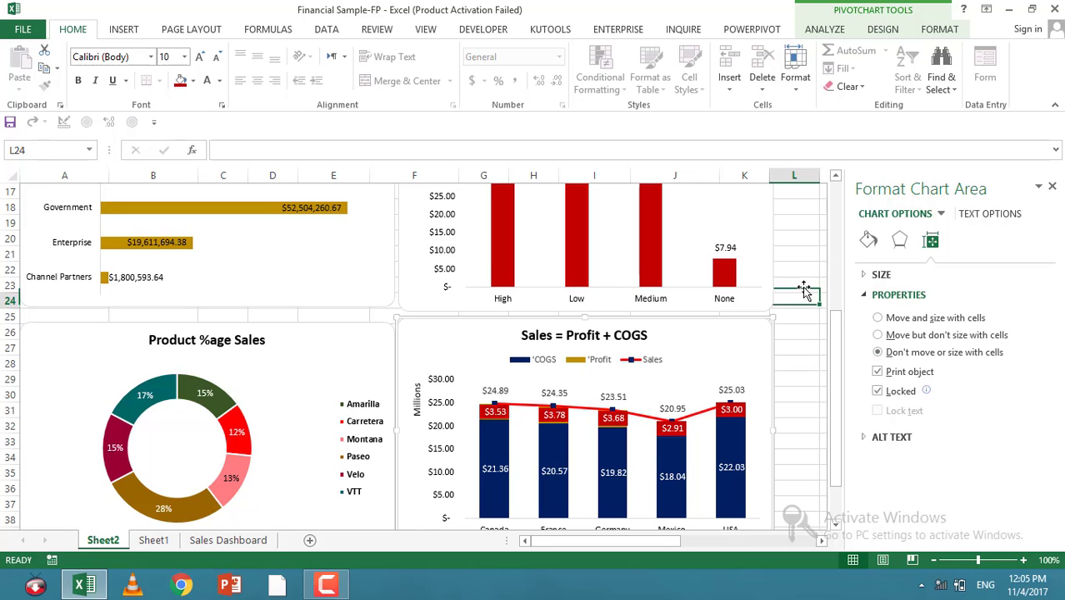
Step: Set the Discount Band Wise Sales chart's properties to don't move or size with cells
{"action": "left_click", "coordinate": [768, 248]}
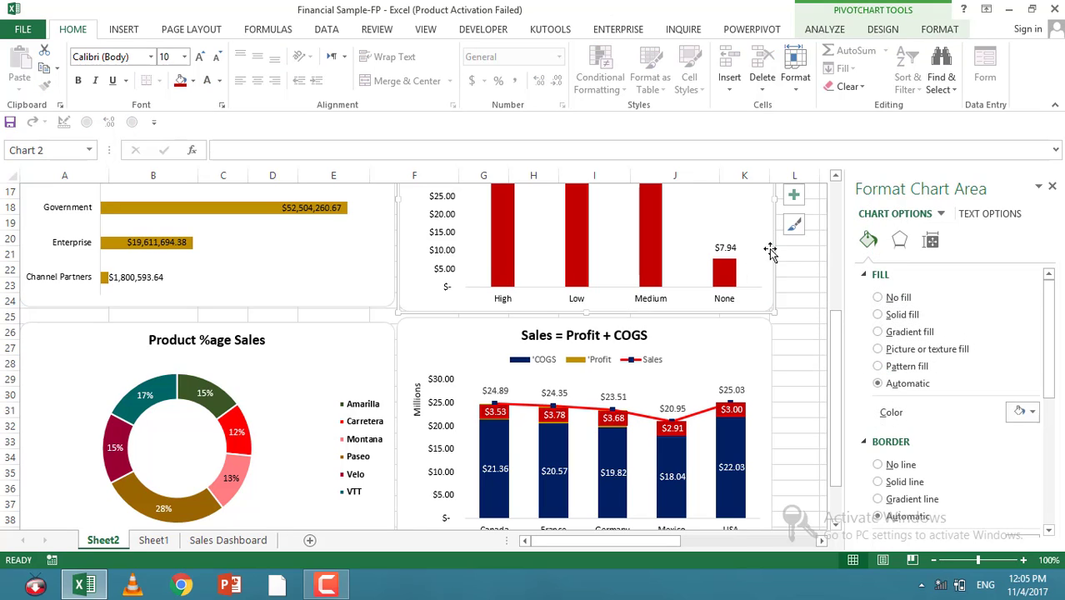
{"action": "right_click", "coordinate": [768, 248]}
{"action": "left_click", "coordinate": [825, 516]}
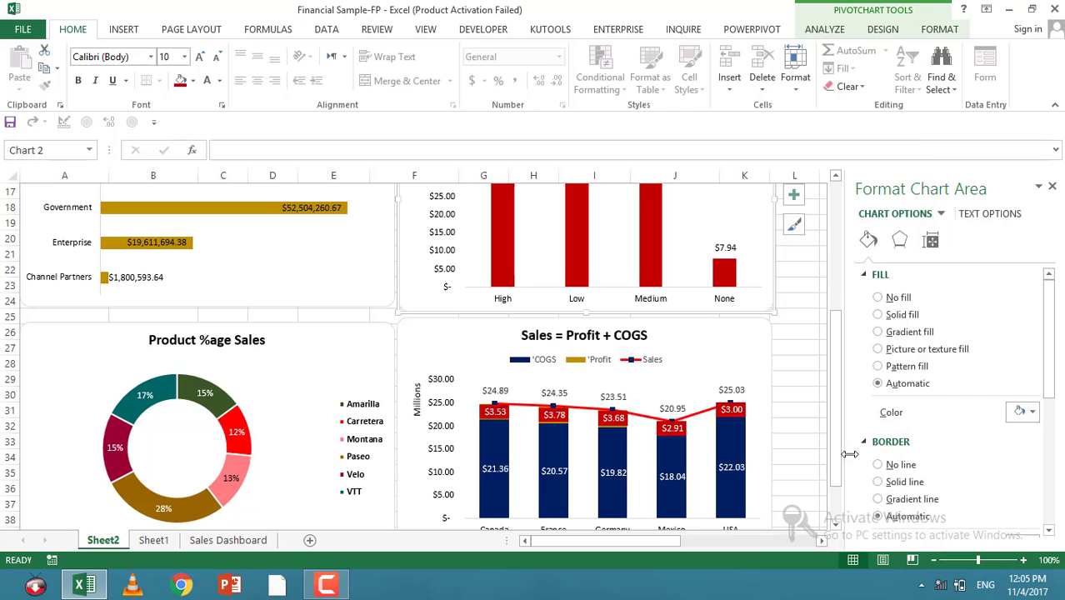
{"action": "left_click", "coordinate": [932, 240]}
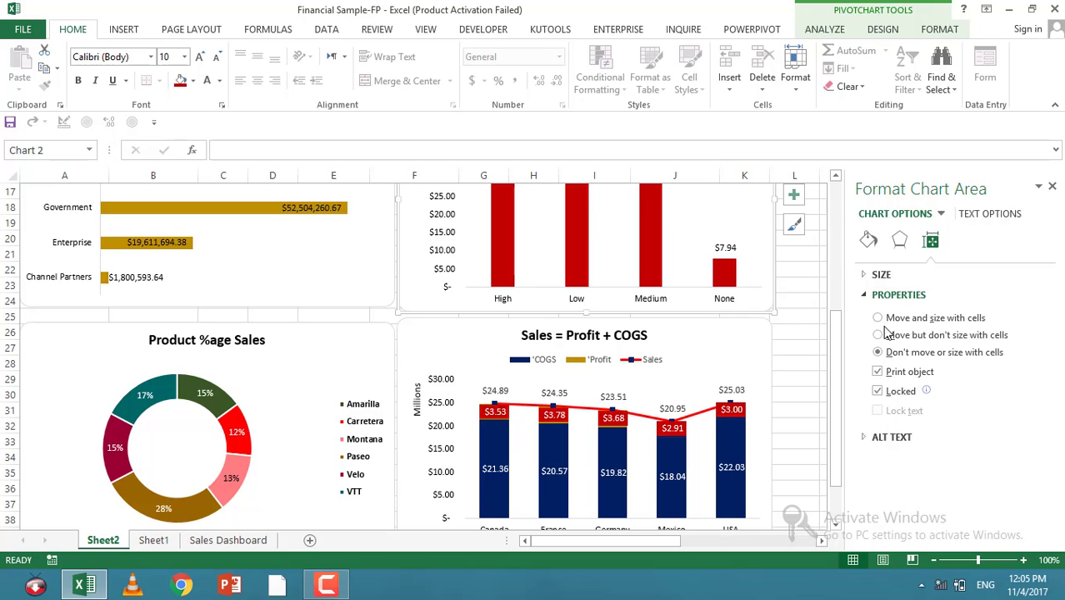
Step: Set the Segment Wise Sales chart's properties to don't move or size with cells
{"action": "left_click", "coordinate": [349, 303]}
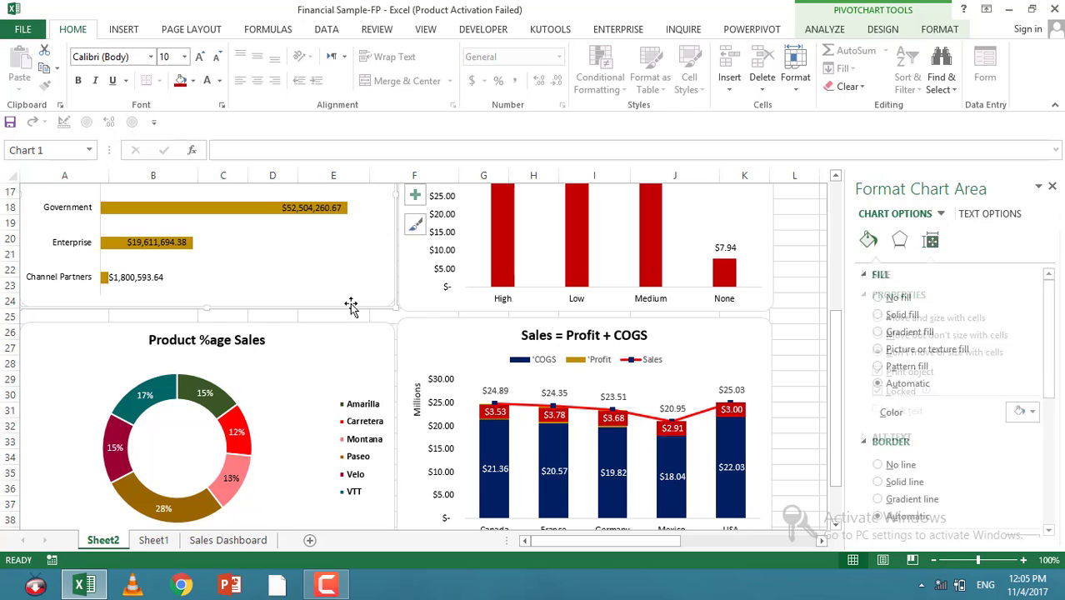
{"action": "right_click", "coordinate": [349, 303]}
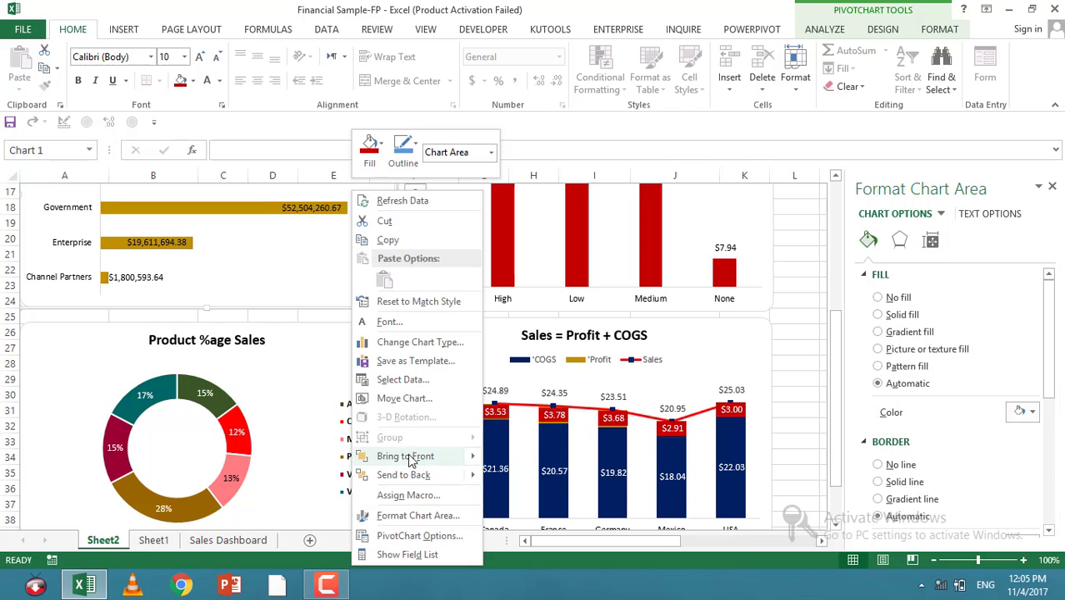
{"action": "left_click", "coordinate": [400, 516]}
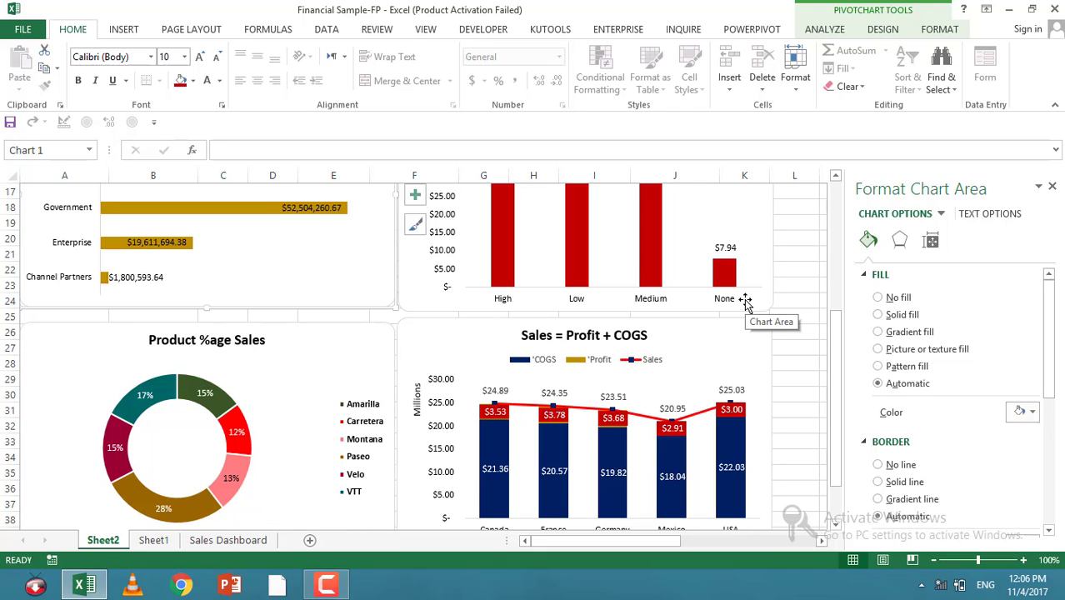
{"action": "left_click", "coordinate": [930, 241]}
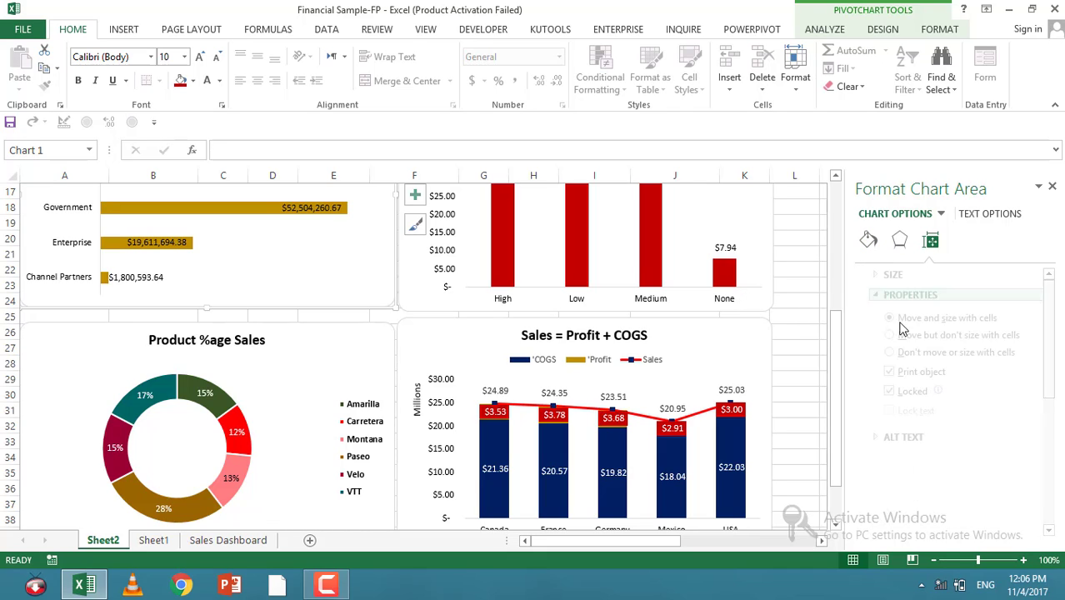
{"action": "left_click", "coordinate": [778, 317]}
Step: Set the Product %age Sales chart's properties to don't move or size with cells
{"action": "left_click", "coordinate": [356, 341]}
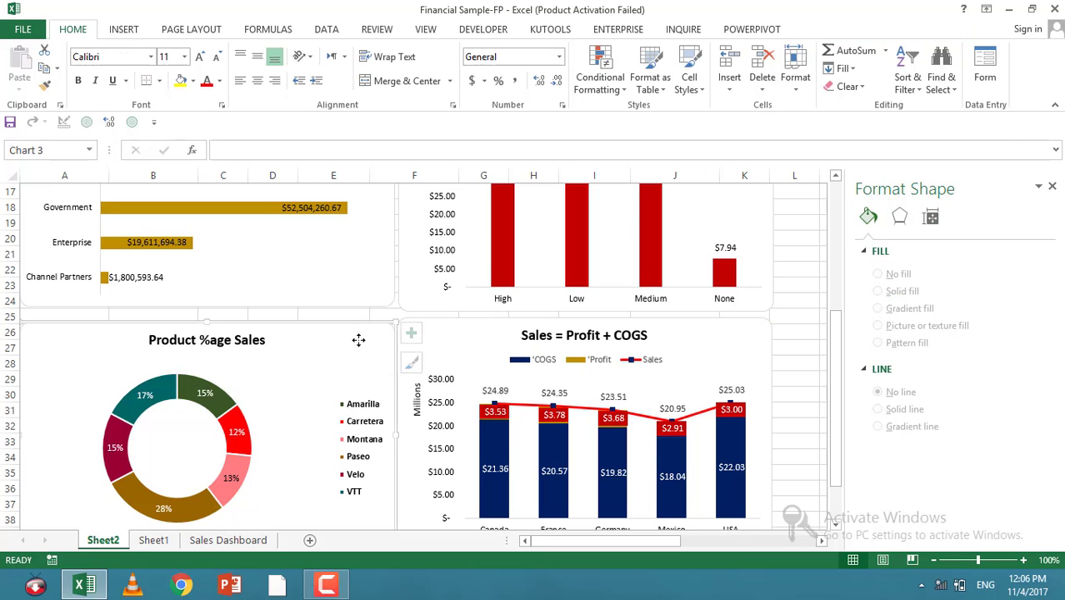
{"action": "right_click", "coordinate": [366, 402]}
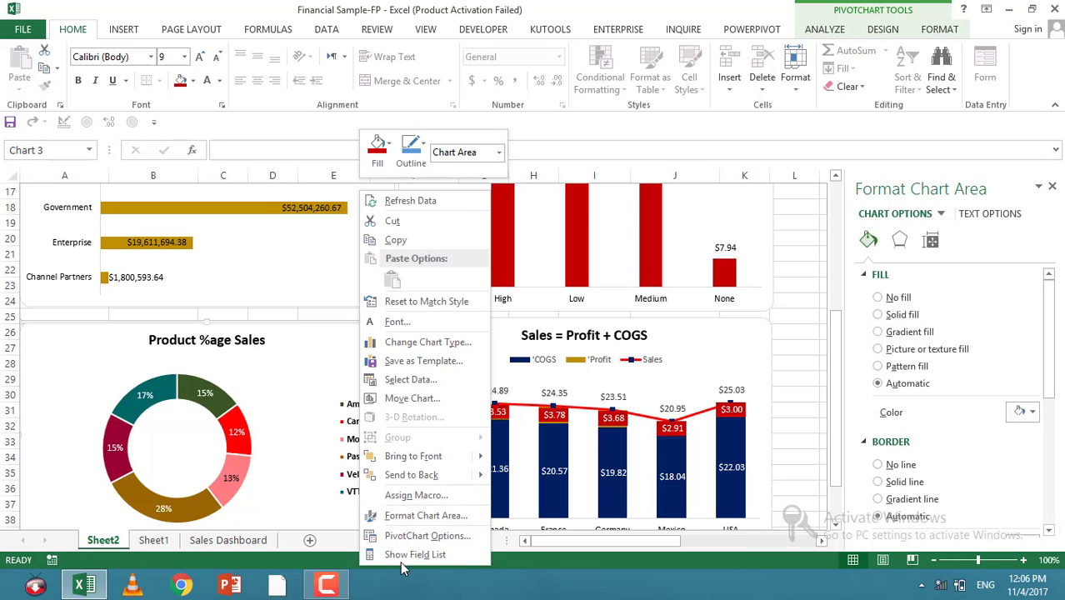
{"action": "left_click", "coordinate": [424, 516]}
{"action": "left_click", "coordinate": [930, 240]}
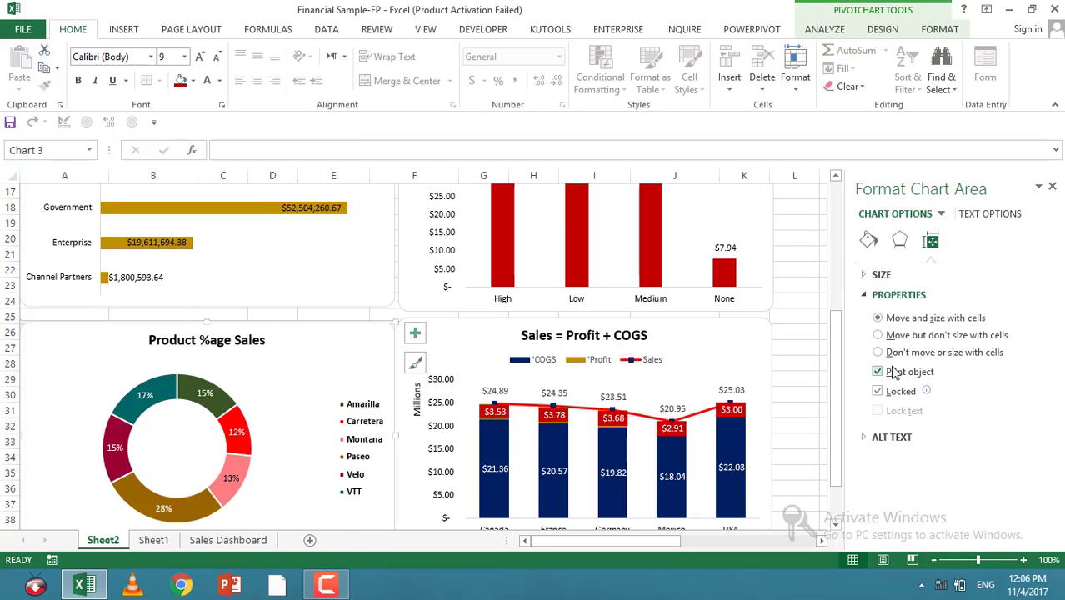
{"action": "left_click", "coordinate": [799, 375]}
Step: Insert 15 blank columns before column A, shifting the PivotTables to the right of the charts
{"action": "scroll", "coordinate": [398, 430], "scroll_direction": "up", "scroll_amount": 5}
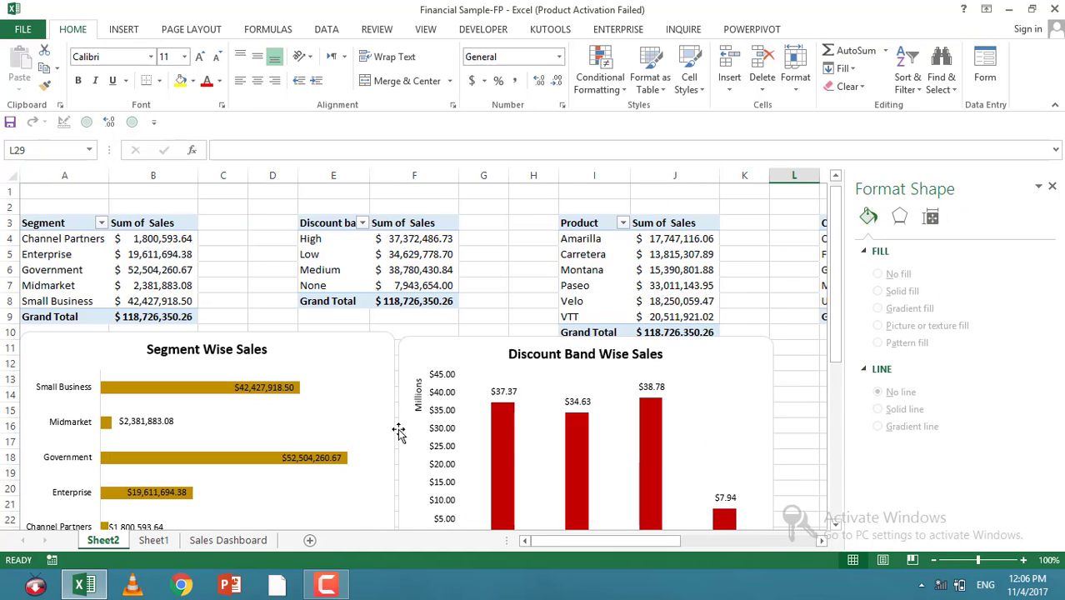
{"action": "left_click", "coordinate": [51, 173]}
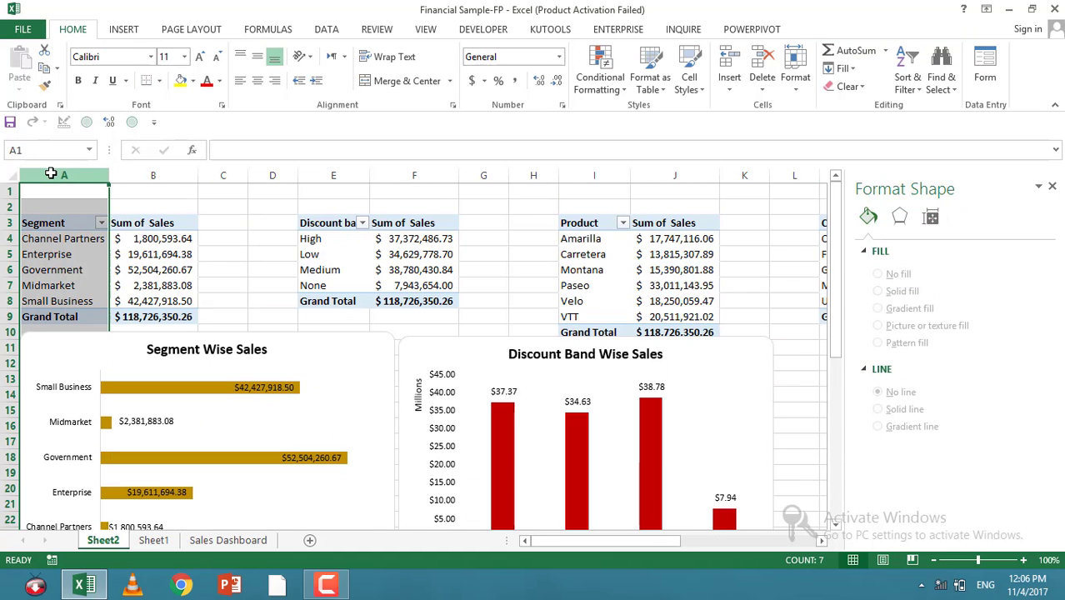
{"action": "left_click_drag", "start_coordinate": [55, 173], "coordinate": [402, 173]}
{"action": "right_click", "coordinate": [402, 173]}
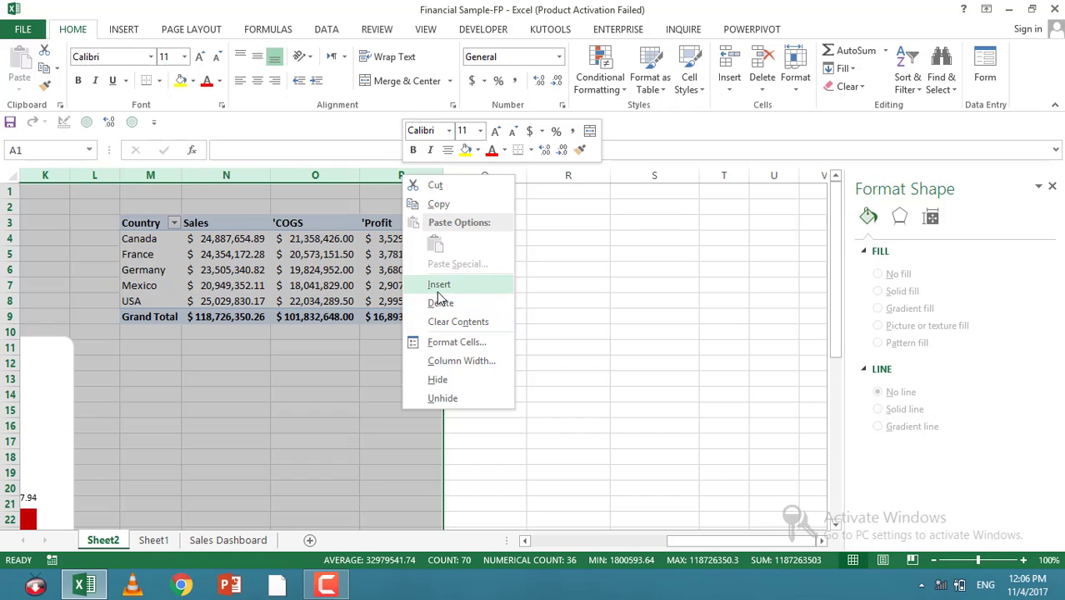
{"action": "left_click", "coordinate": [436, 288]}
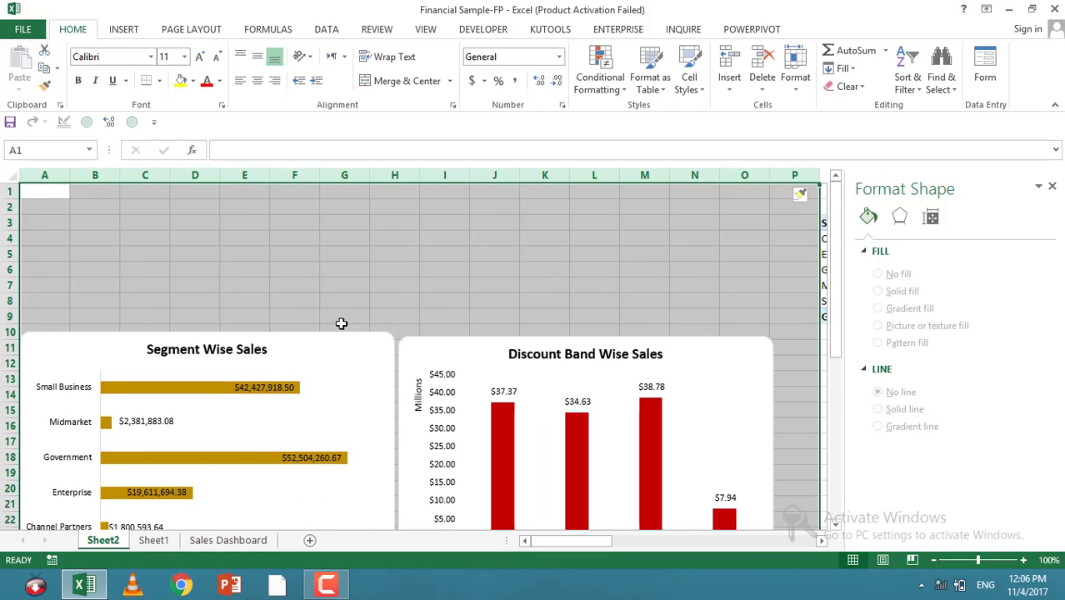
Step: Try to repeat the column insertion from cell G9
{"action": "left_click", "coordinate": [342, 314]}
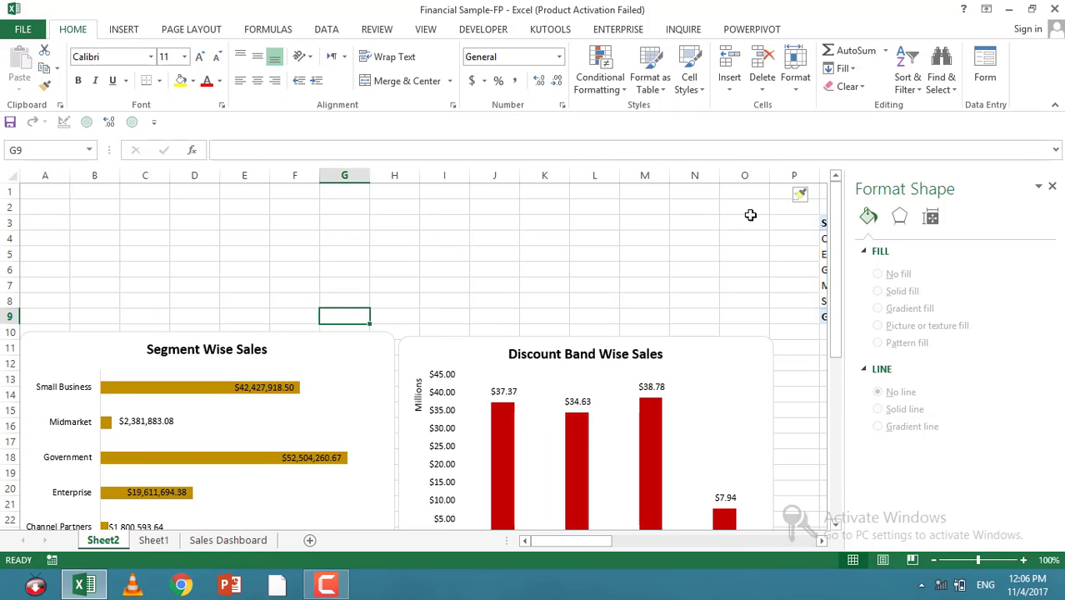
{"action": "key", "text": "F4"}
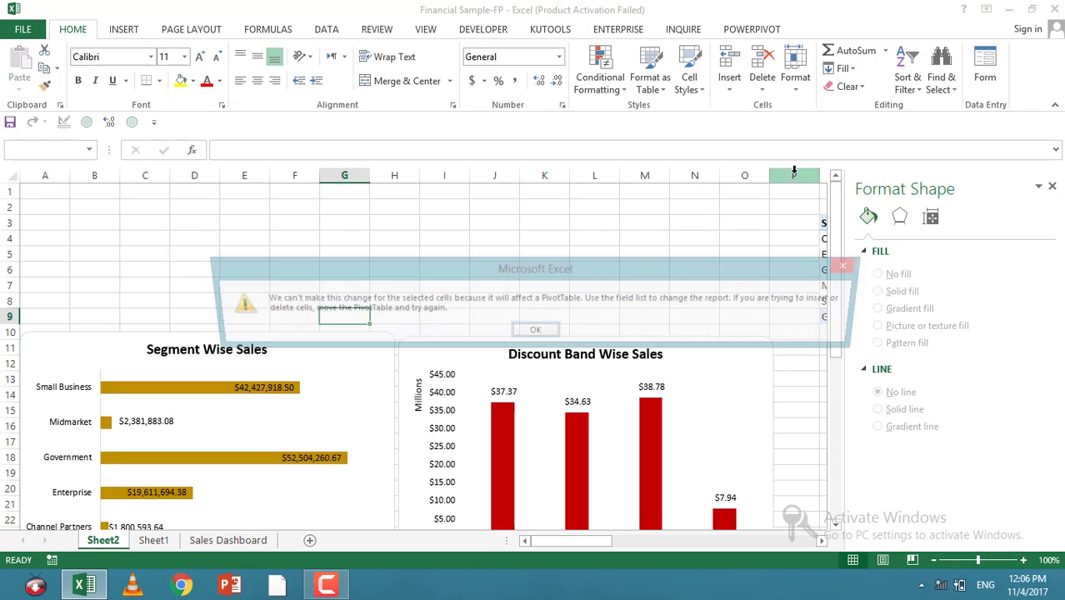
Step: Dismiss the warning and retry repeating the column insertion from cell G9
{"action": "left_click", "coordinate": [537, 333]}
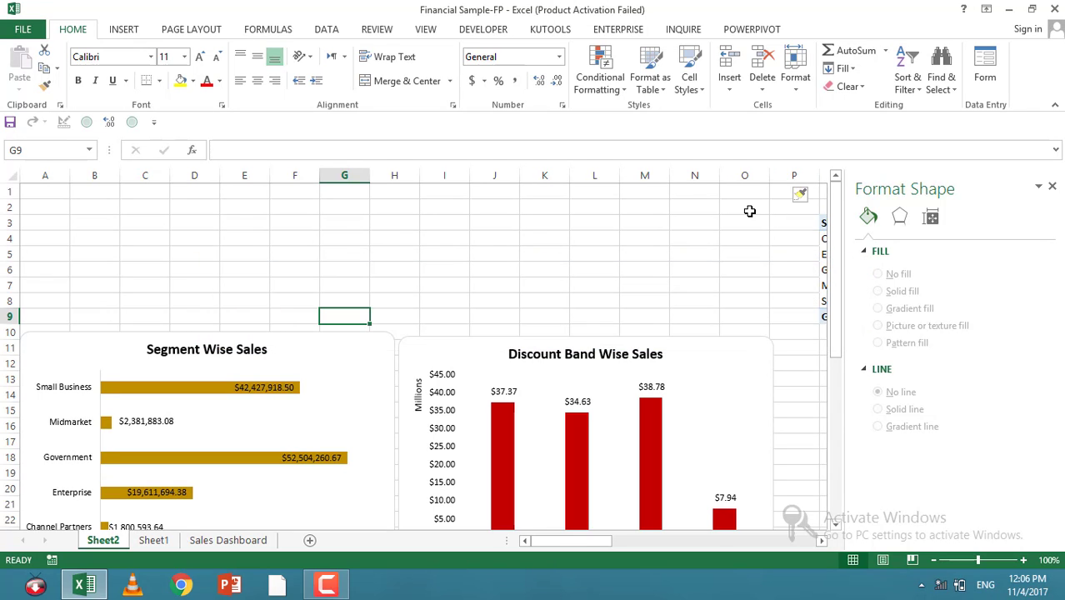
{"action": "key", "text": "F4"}
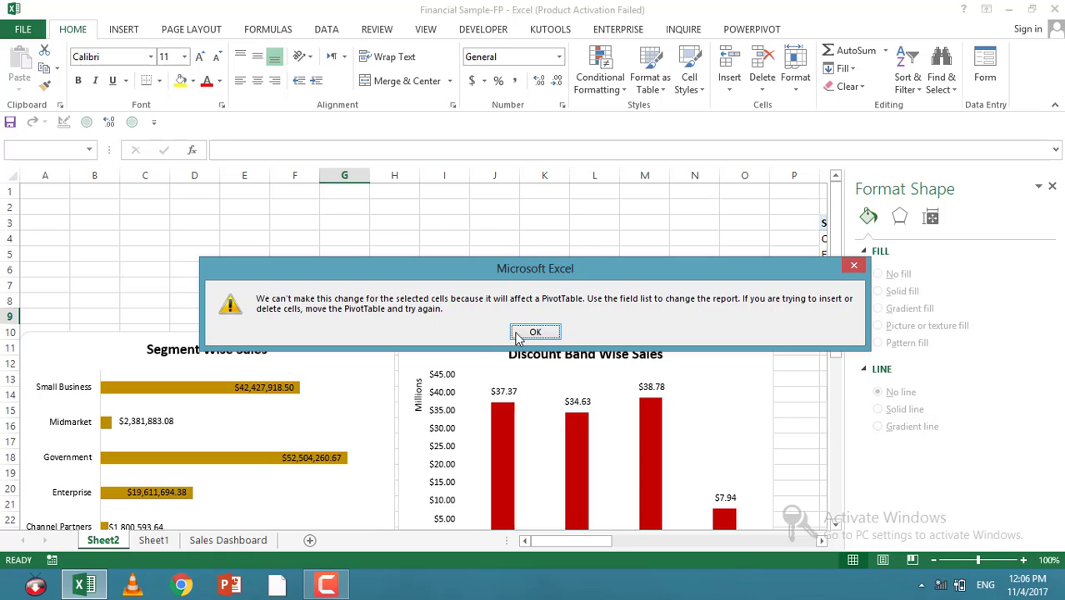
{"action": "left_click", "coordinate": [533, 333]}
Step: Insert five blank columns at columns L to P, pushing the PivotTables further right
{"action": "left_click_drag", "start_coordinate": [796, 175], "coordinate": [589, 175]}
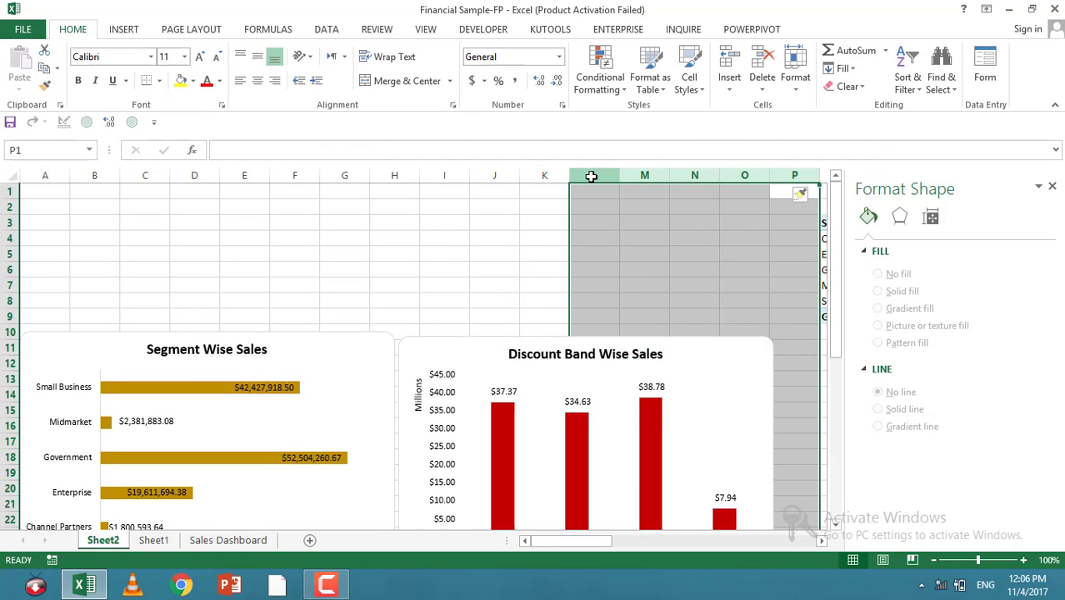
{"action": "right_click", "coordinate": [593, 178]}
{"action": "left_click", "coordinate": [631, 285]}
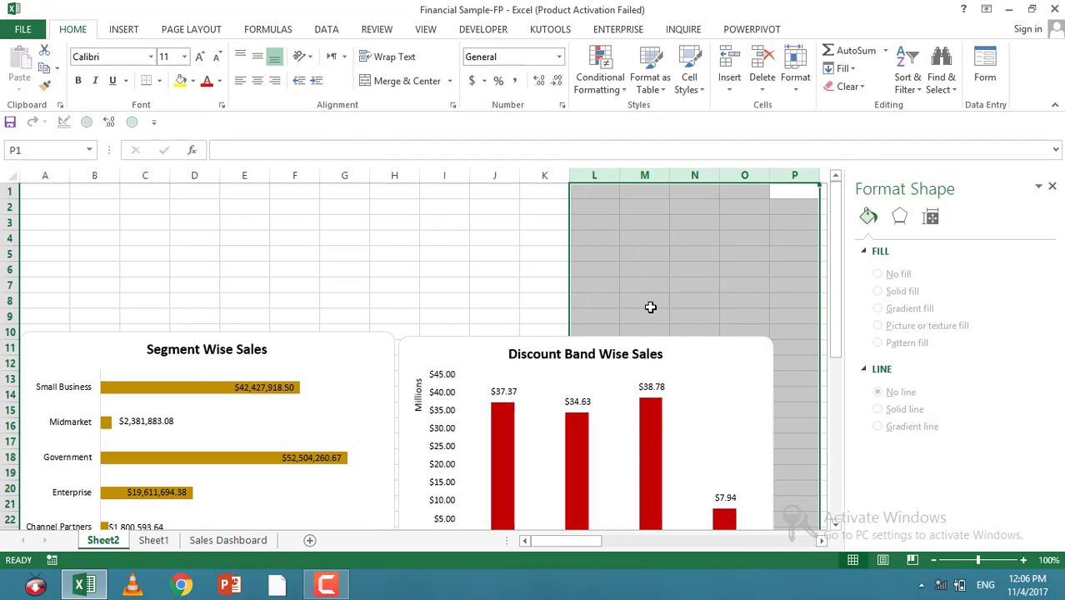
Step: Move the Discount Band Wise Sales chart up and to the right, near the top of the sheet
{"action": "left_click", "coordinate": [691, 269]}
{"action": "scroll", "coordinate": [691, 416], "scroll_direction": "down", "scroll_amount": 1}
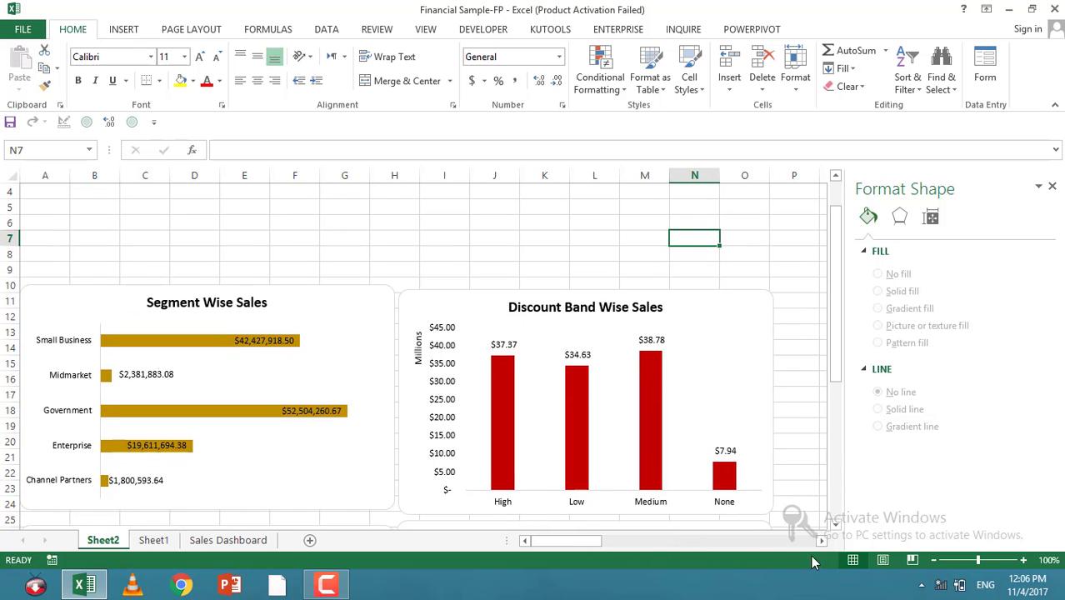
{"action": "left_click", "coordinate": [822, 541]}
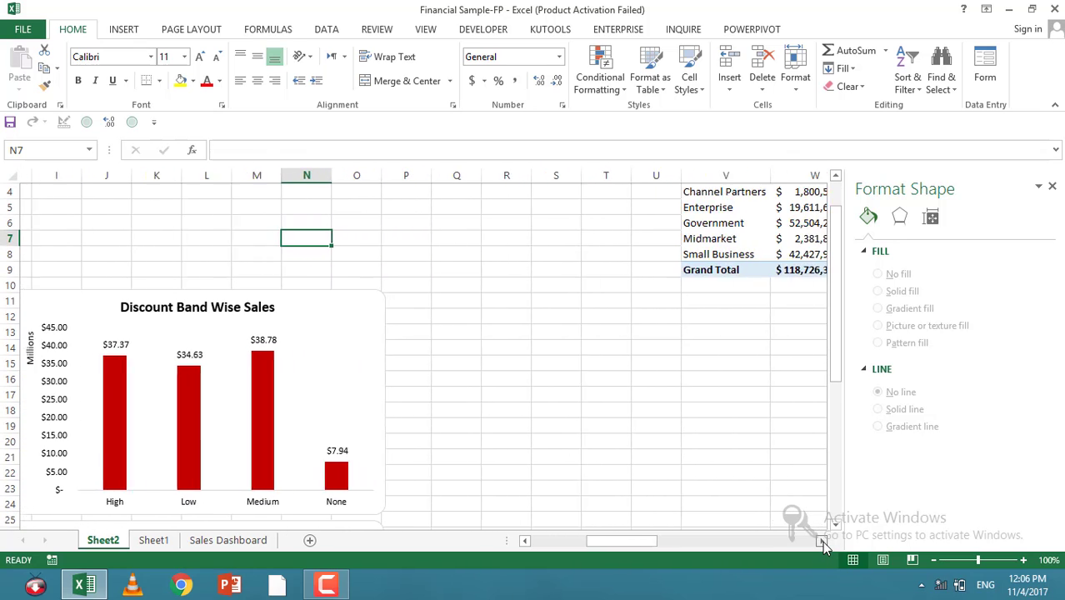
{"action": "scroll", "coordinate": [535, 506], "scroll_direction": "up", "scroll_amount": 1}
{"action": "left_click_drag", "start_coordinate": [610, 545], "coordinate": [561, 546]}
{"action": "left_click_drag", "start_coordinate": [331, 349], "coordinate": [433, 297]}
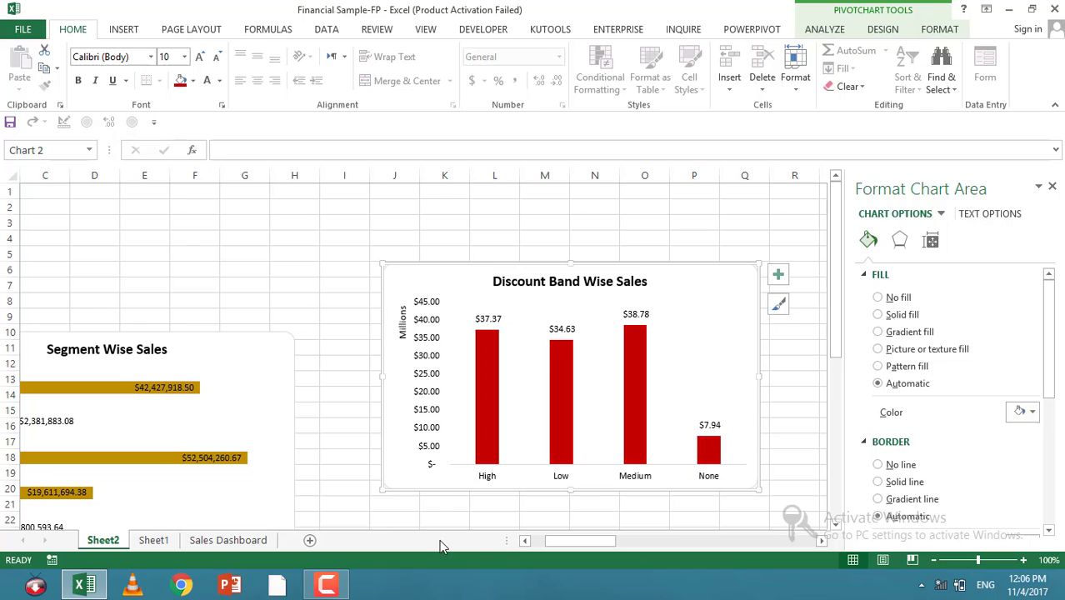
Step: Move the Segment Wise Sales chart up beside the Discount Band Wise Sales chart
{"action": "left_click", "coordinate": [524, 542]}
{"action": "left_click", "coordinate": [524, 542]}
{"action": "left_click_drag", "start_coordinate": [79, 369], "coordinate": [156, 298]}
Step: Move the Product %age Sales chart up directly below the Segment Wise Sales chart
{"action": "scroll", "coordinate": [159, 292], "scroll_direction": "down", "scroll_amount": 8}
{"action": "scroll", "coordinate": [173, 314], "scroll_direction": "up", "scroll_amount": 2}
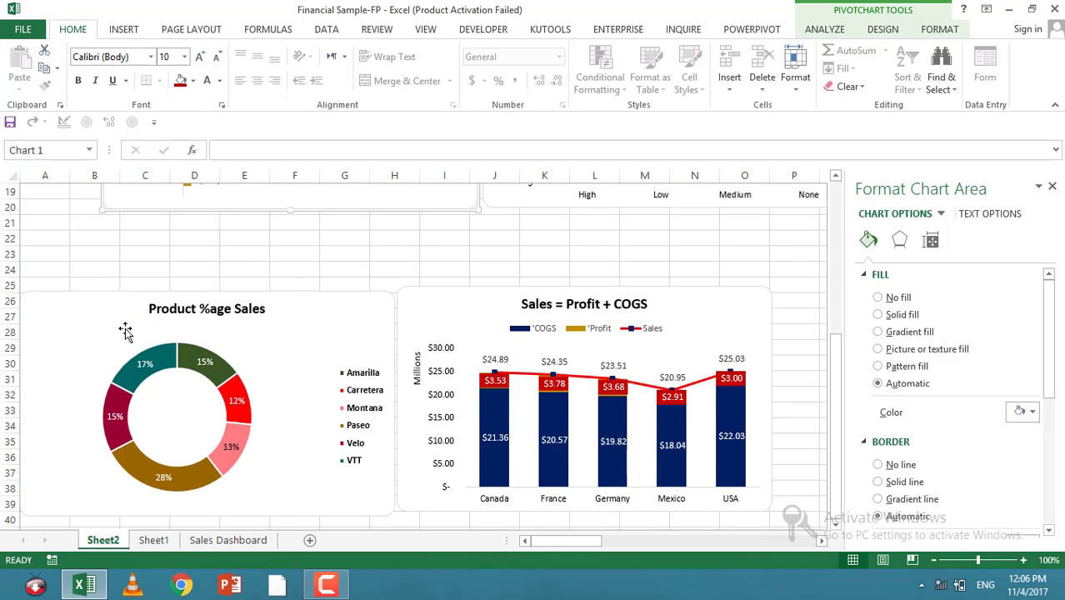
{"action": "mouse_move", "coordinate": [72, 314]}
{"action": "left_mouse_down"}
{"action": "mouse_move", "coordinate": [157, 258]}
{"action": "mouse_move", "coordinate": [61, 233]}
{"action": "mouse_move", "coordinate": [140, 247]}
{"action": "left_mouse_up"}
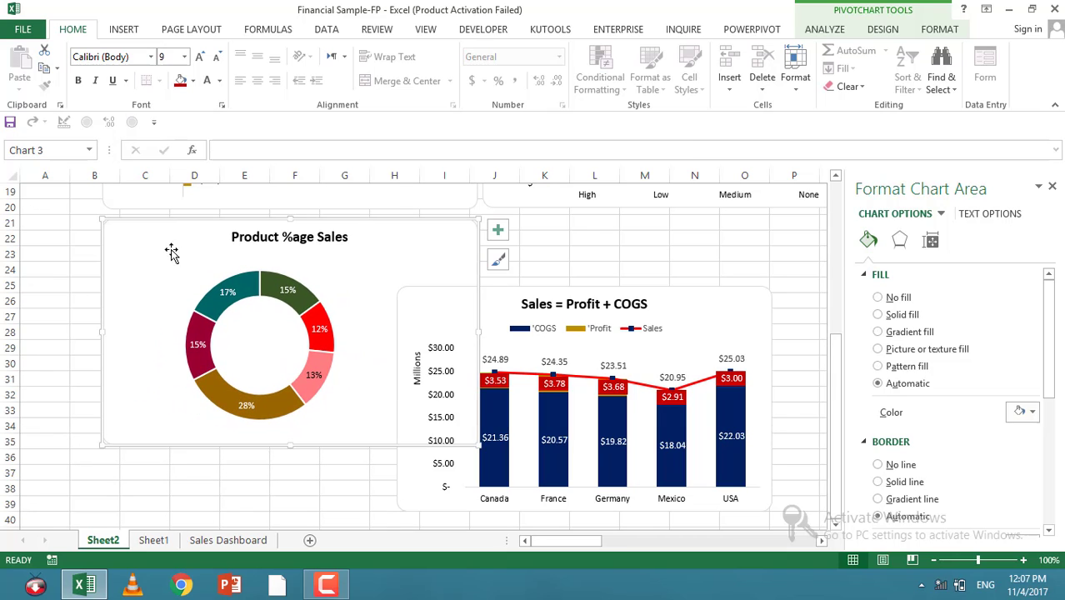
Step: Move the Sales = Profit + COGS chart up beside the Product %age Sales chart and close the formatting pane
{"action": "left_click", "coordinate": [435, 316]}
{"action": "left_click_drag", "start_coordinate": [487, 304], "coordinate": [577, 240]}
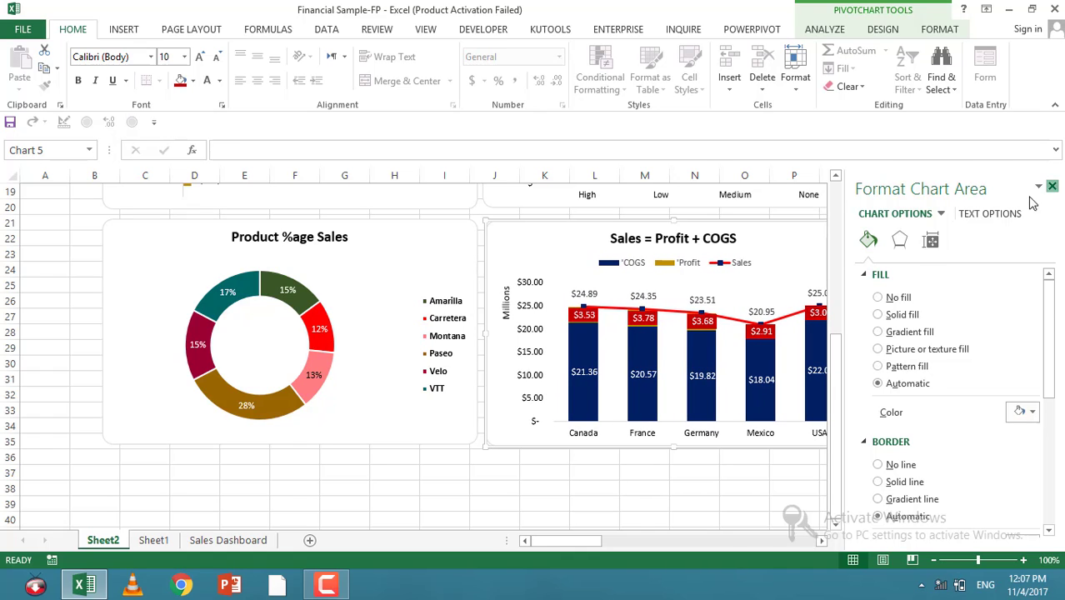
{"action": "left_click", "coordinate": [1052, 186]}
Step: Select a cell in the Segment PivotTable and start inserting a slicer for it
{"action": "scroll", "coordinate": [452, 392], "scroll_direction": "up", "scroll_amount": 6}
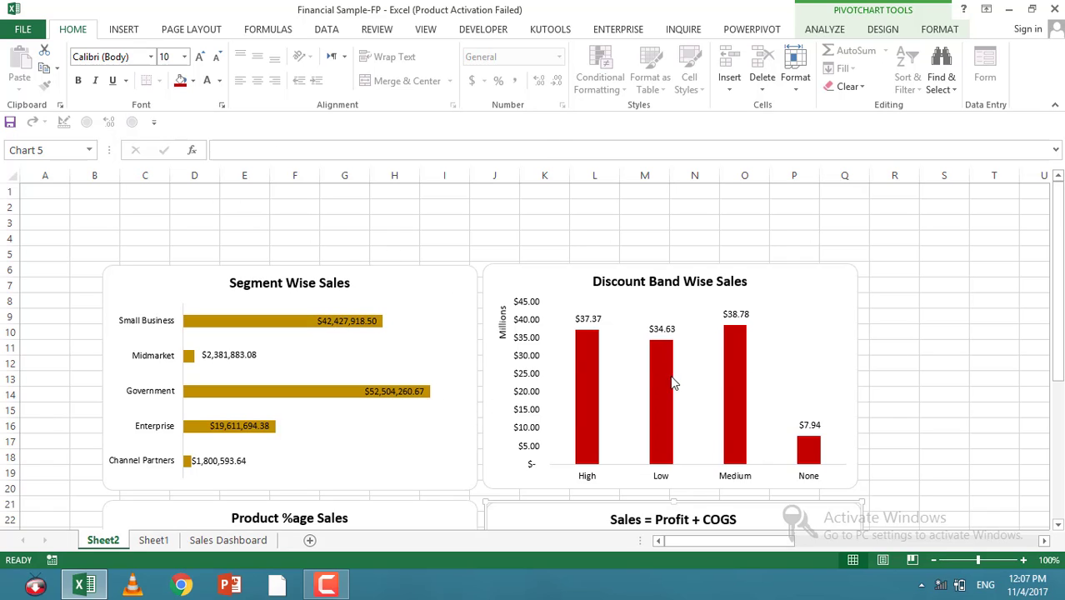
{"action": "scroll", "coordinate": [973, 305], "scroll_direction": "right", "scroll_amount": 4}
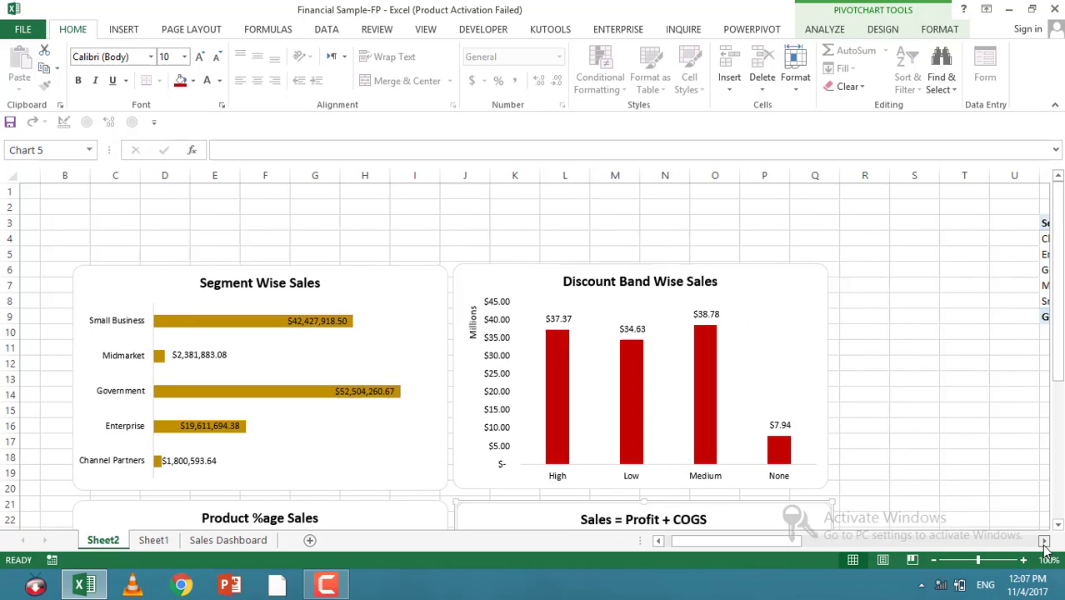
{"action": "left_click", "coordinate": [986, 272]}
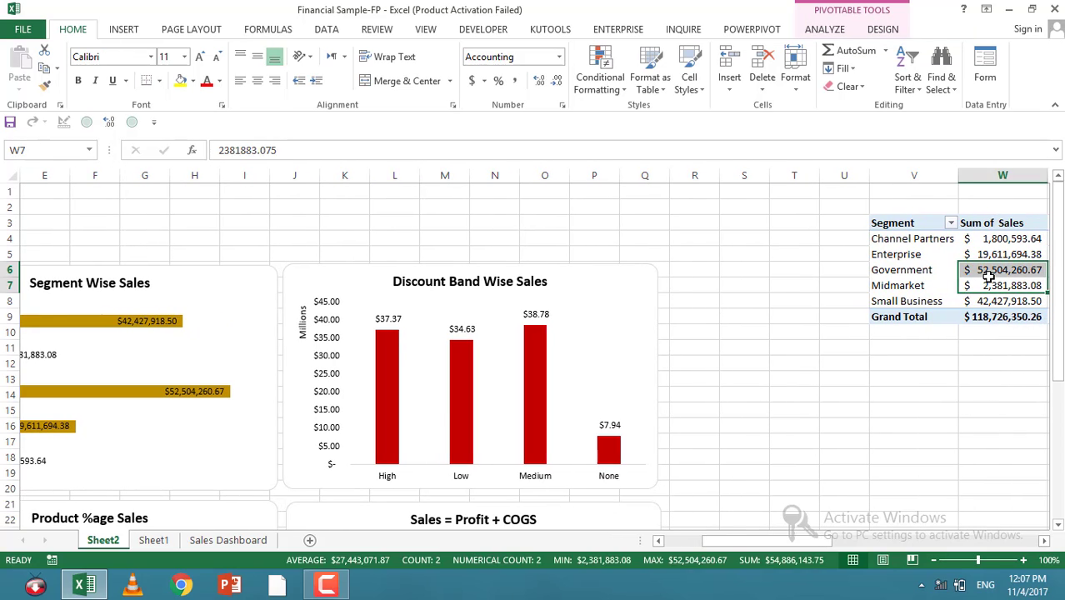
{"action": "left_click", "coordinate": [121, 30]}
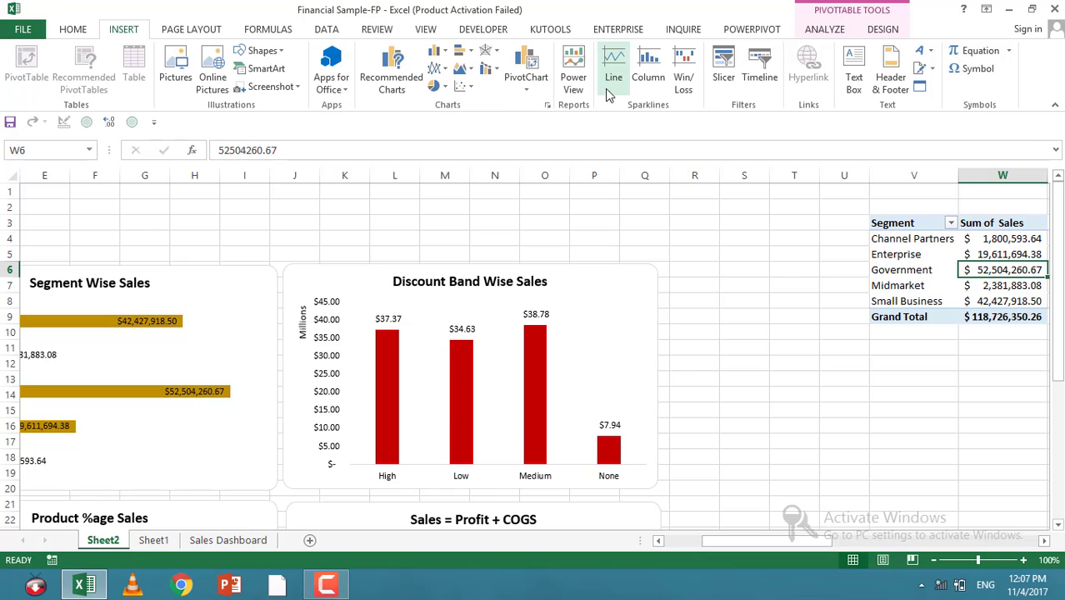
{"action": "left_click", "coordinate": [723, 73]}
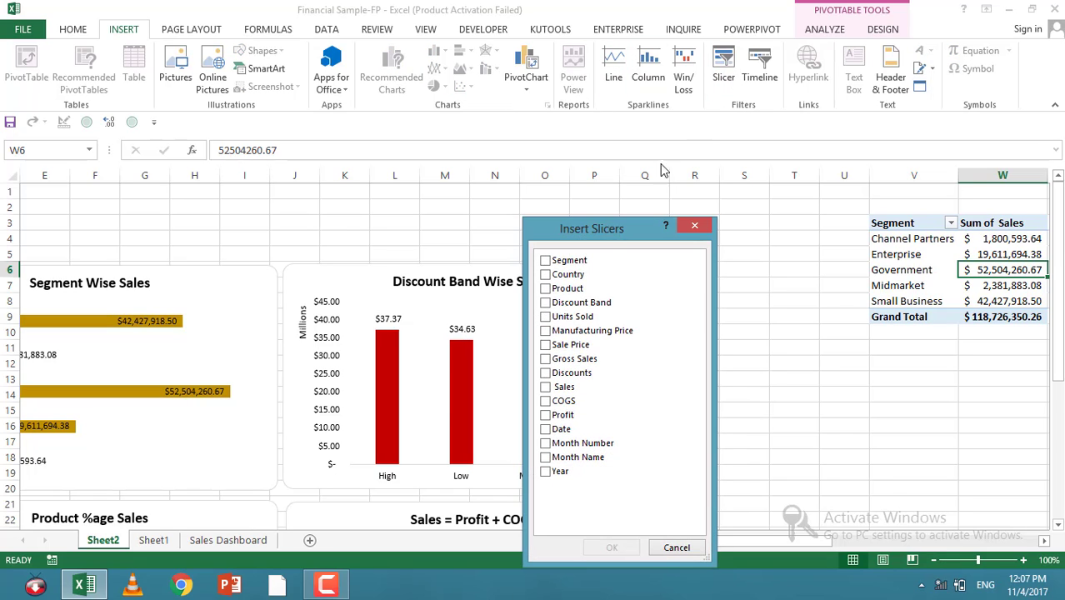
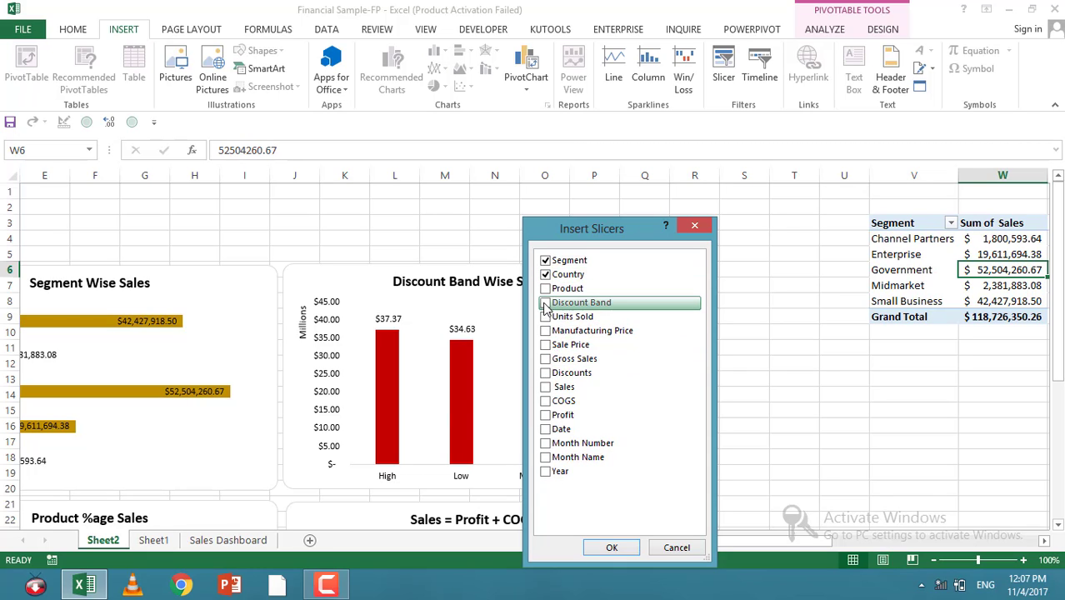
Step: Insert slicers for Segment, Country, Product and Discount Band
{"action": "left_click", "coordinate": [545, 289]}
{"action": "left_click", "coordinate": [545, 304]}
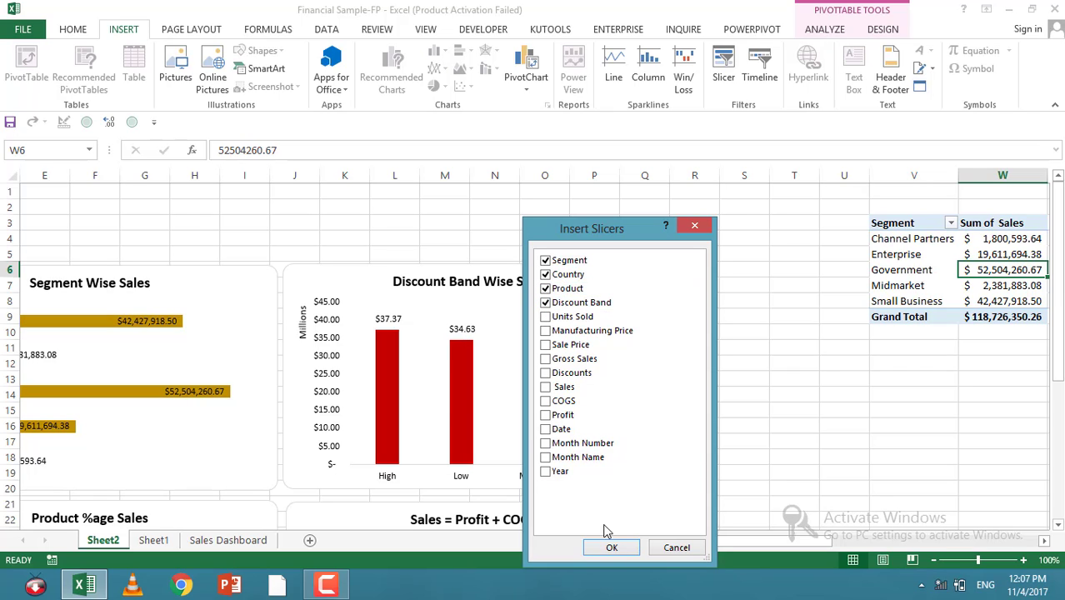
{"action": "left_click", "coordinate": [612, 548]}
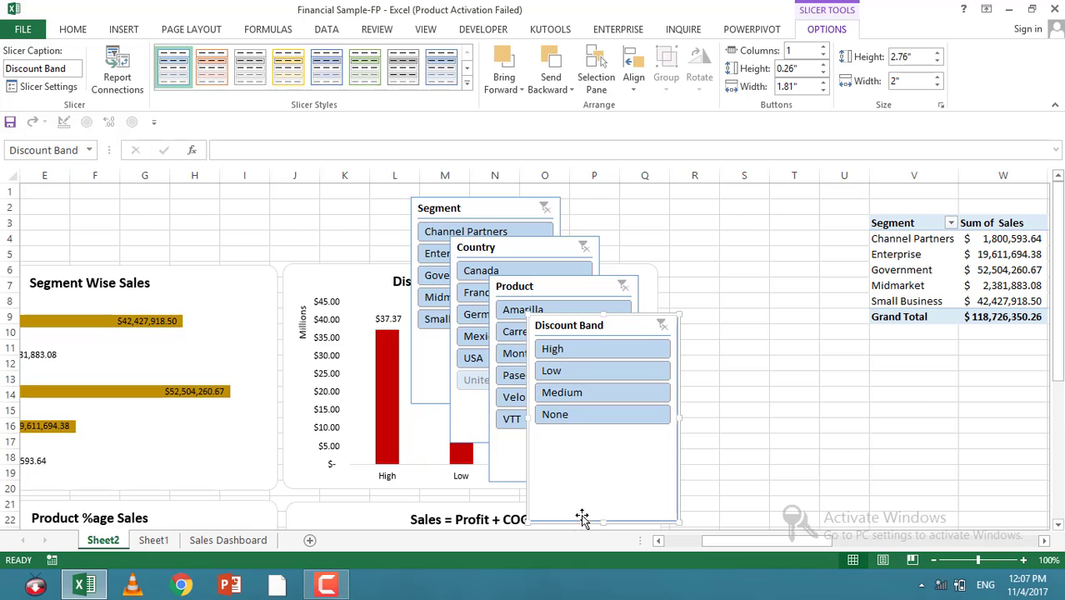
Step: Shorten the Discount Band slicer to about 1.57 in and create a new custom slicer style with default elements
{"action": "left_click_drag", "start_coordinate": [604, 521], "coordinate": [613, 431]}
{"action": "left_click", "coordinate": [467, 83]}
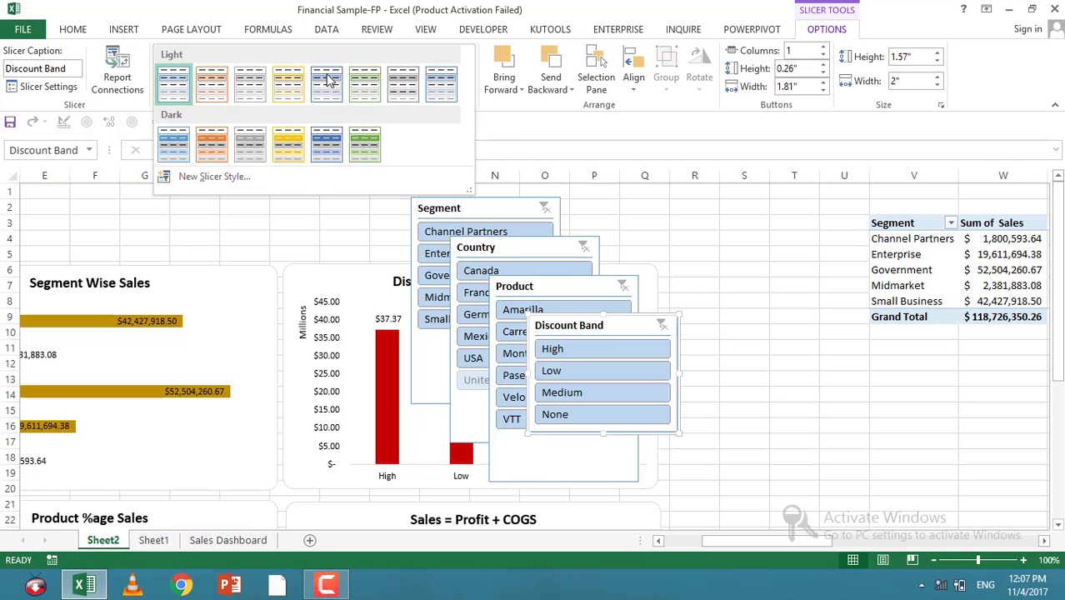
{"action": "left_click", "coordinate": [208, 182]}
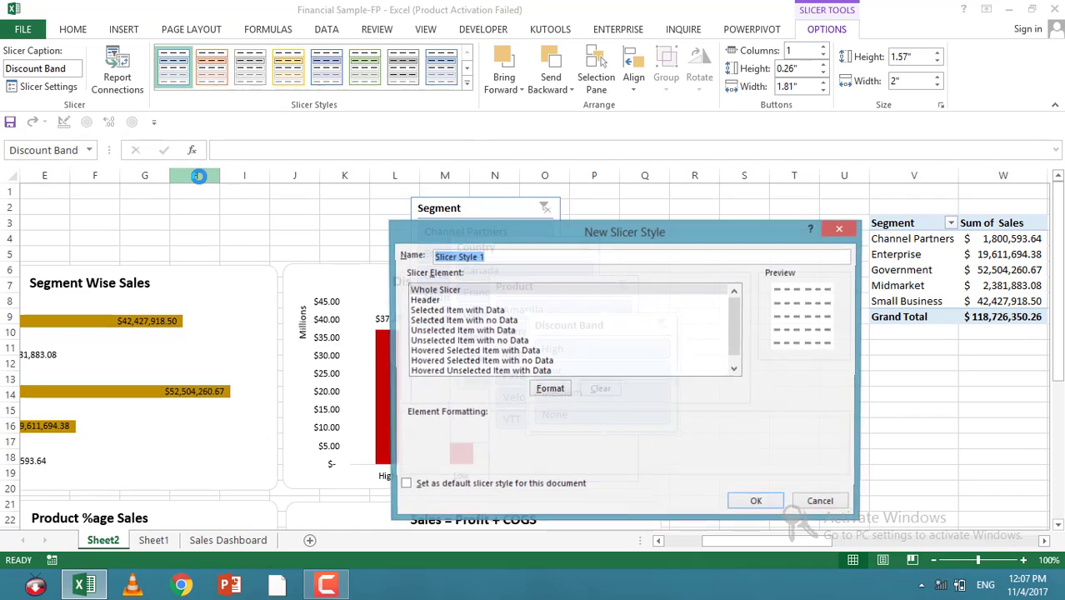
{"action": "left_click", "coordinate": [460, 300]}
{"action": "left_click", "coordinate": [463, 350]}
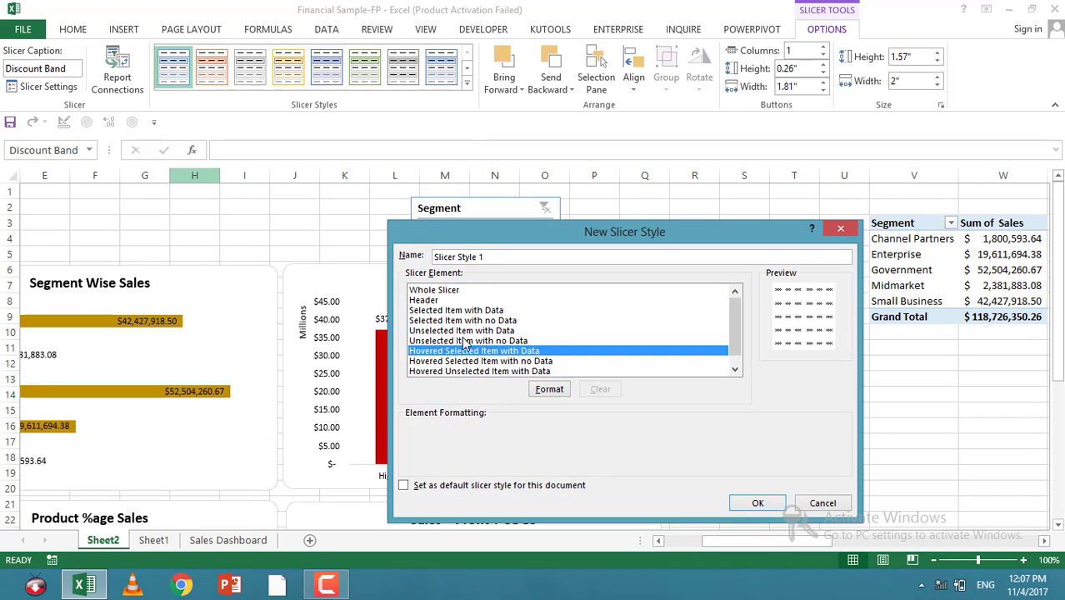
{"action": "left_click", "coordinate": [463, 332]}
{"action": "left_click", "coordinate": [464, 351]}
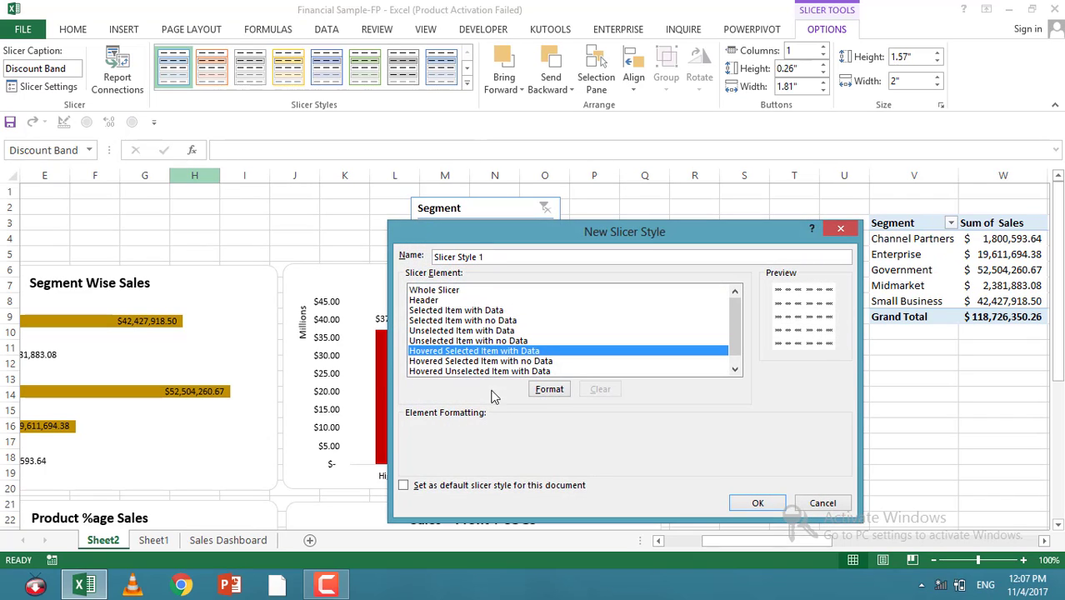
{"action": "left_click", "coordinate": [754, 503]}
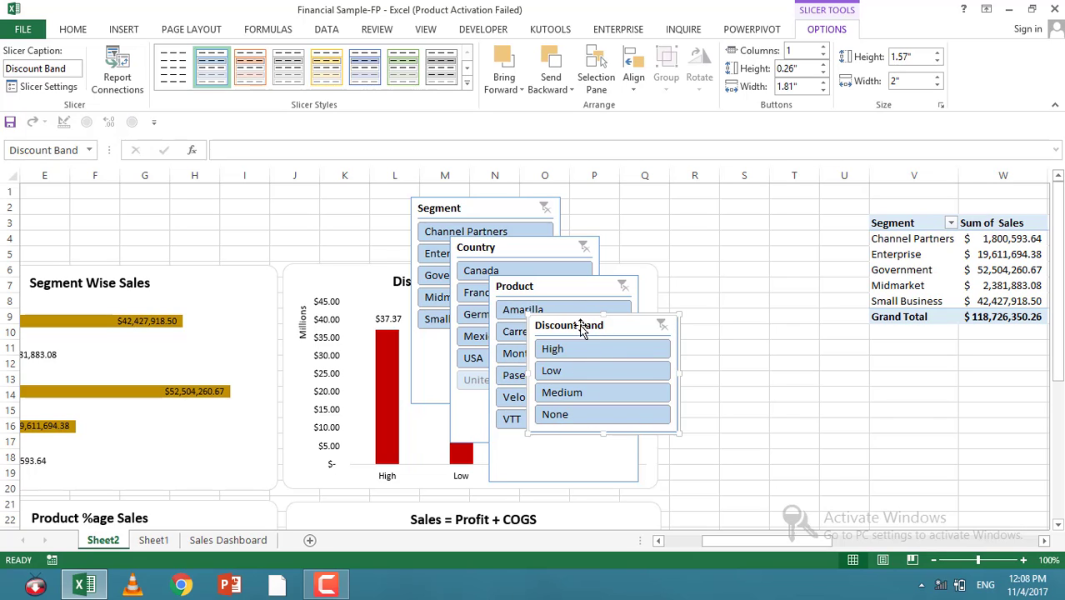
Step: Move the Discount Band slicer to the right side and the Product slicer below it
{"action": "left_click_drag", "start_coordinate": [579, 327], "coordinate": [676, 306]}
{"action": "left_click_drag", "start_coordinate": [531, 279], "coordinate": [716, 443]}
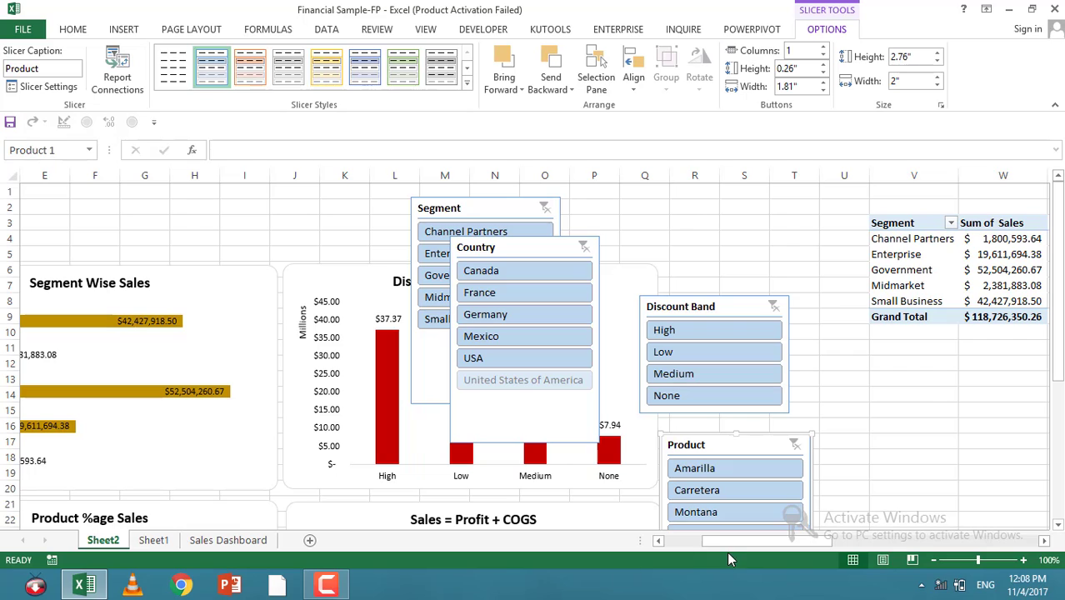
Step: Move the Segment slicer to the top-left above the Segment Wise Sales chart
{"action": "left_click_drag", "start_coordinate": [711, 543], "coordinate": [649, 544]}
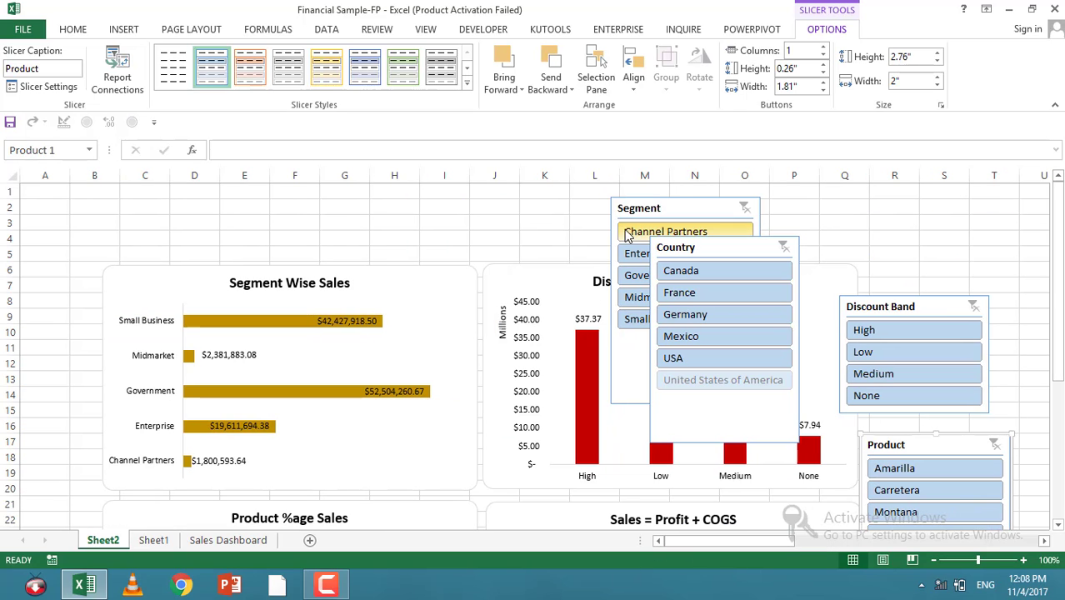
{"action": "left_click_drag", "start_coordinate": [623, 211], "coordinate": [144, 210]}
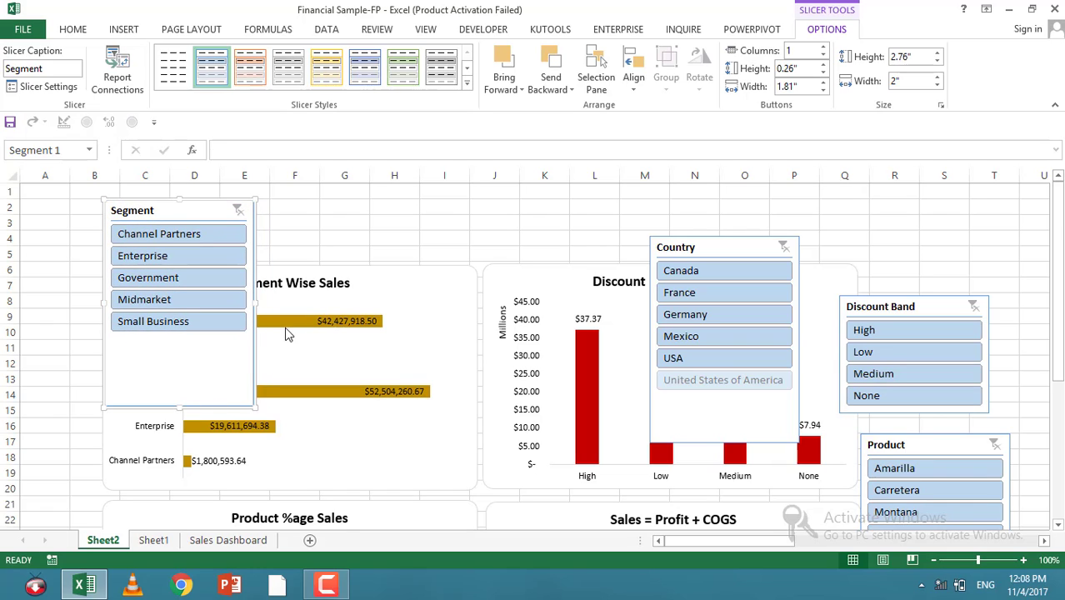
Step: Set the Segment slicer to 5 columns
{"action": "left_click", "coordinate": [823, 47]}
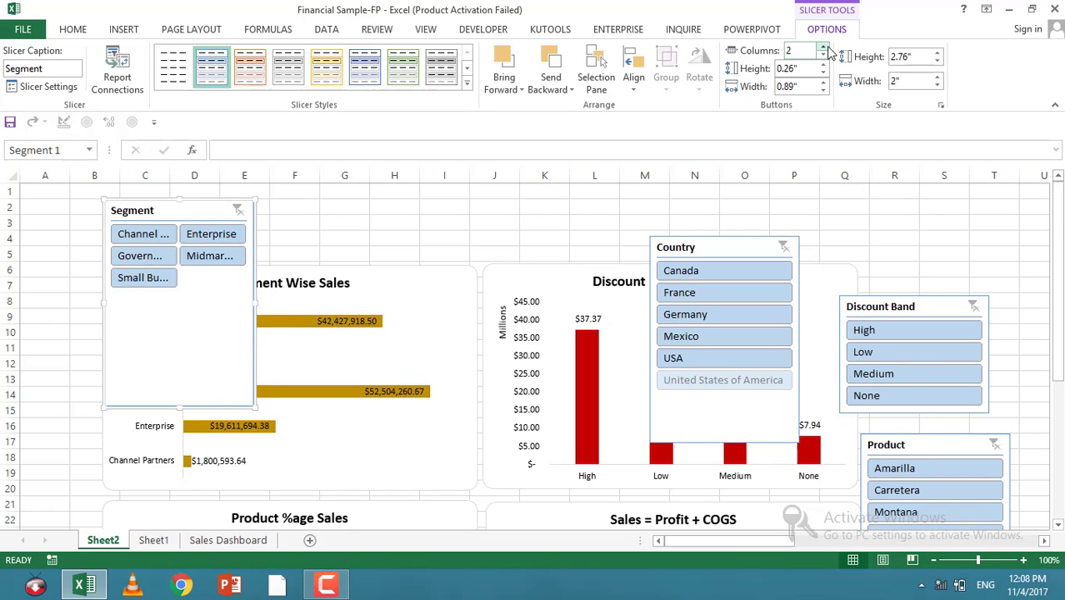
{"action": "left_click", "coordinate": [823, 46]}
{"action": "left_click", "coordinate": [823, 46]}
{"action": "left_click", "coordinate": [823, 46]}
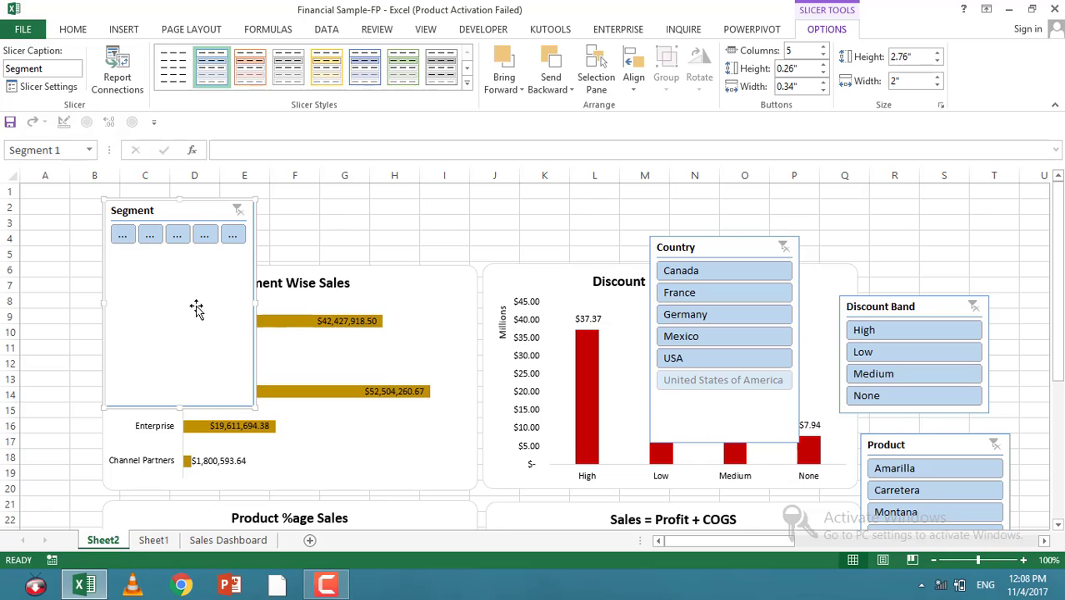
Step: Resize the Segment slicer to about 7.06 in wide and 0.74 in high as a single row
{"action": "left_click_drag", "start_coordinate": [250, 304], "coordinate": [634, 302]}
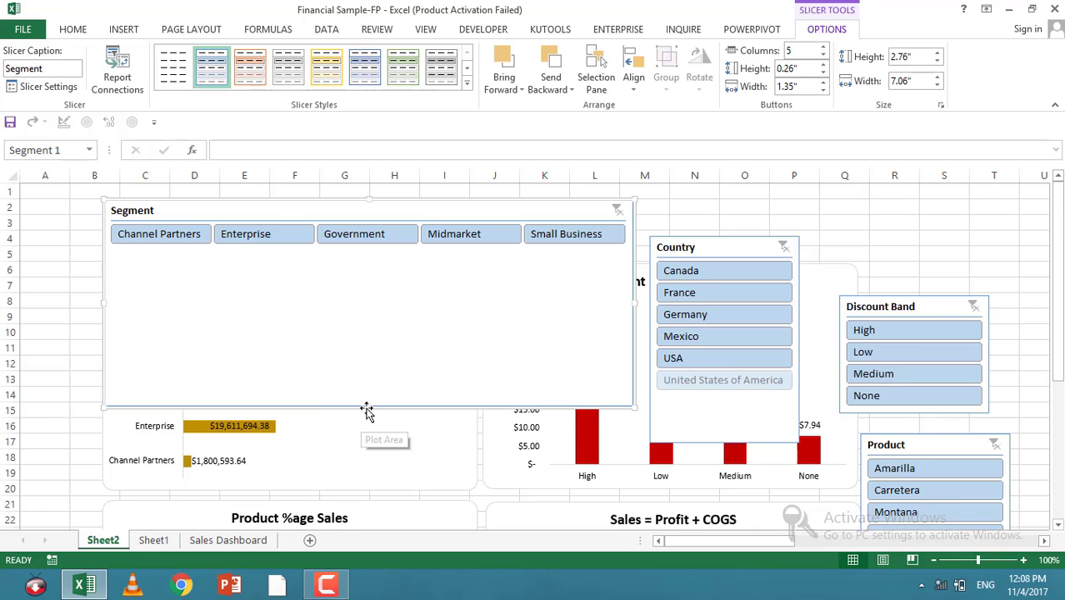
{"action": "left_click_drag", "start_coordinate": [366, 408], "coordinate": [365, 292]}
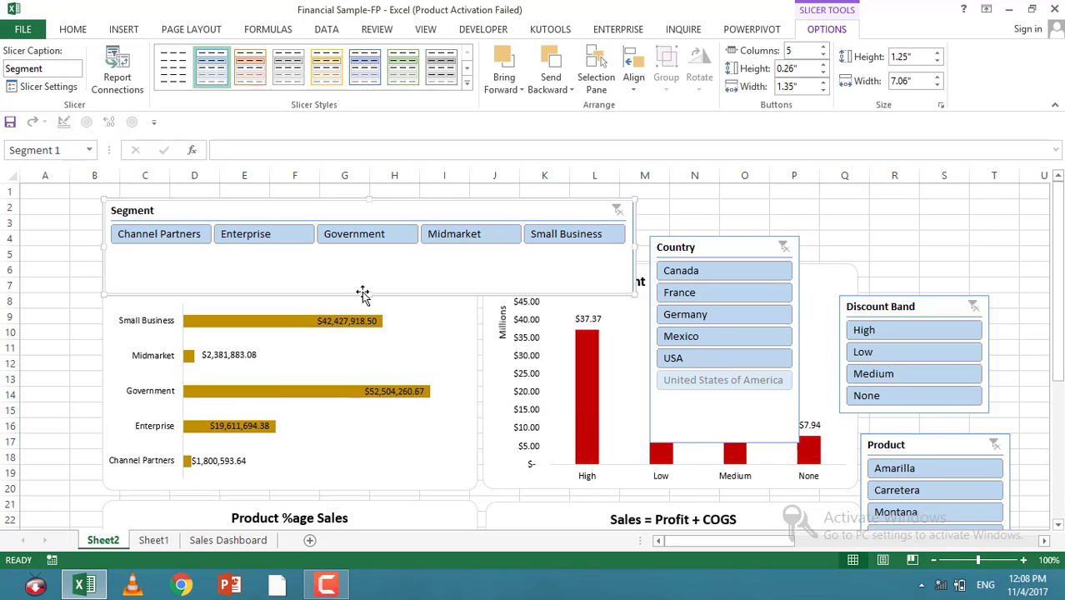
{"action": "left_click_drag", "start_coordinate": [368, 295], "coordinate": [365, 277]}
{"action": "left_click_drag", "start_coordinate": [365, 276], "coordinate": [366, 277]}
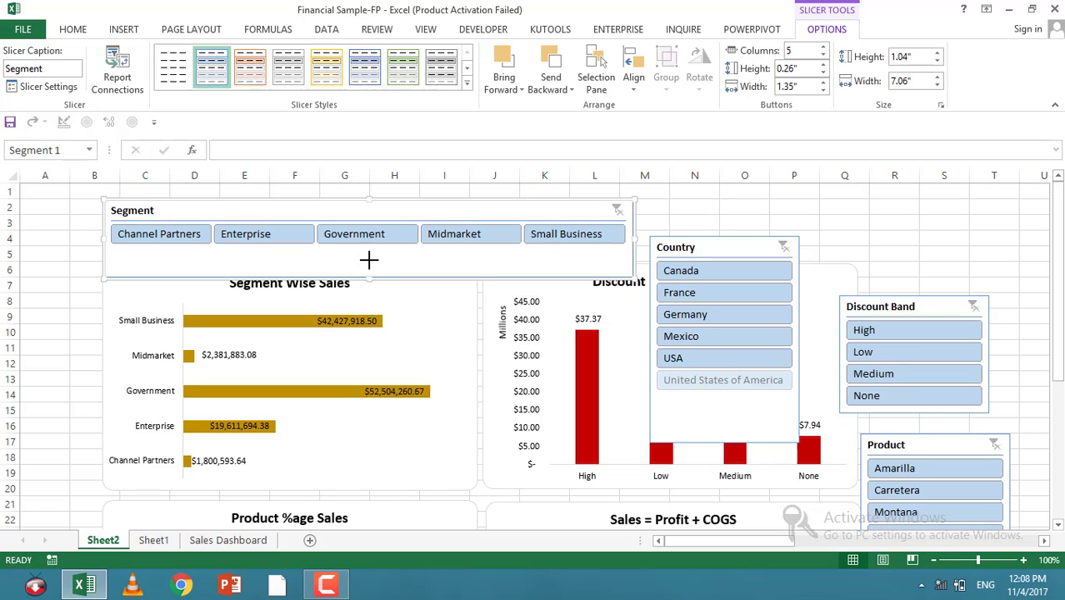
{"action": "left_click_drag", "start_coordinate": [368, 260], "coordinate": [369, 256]}
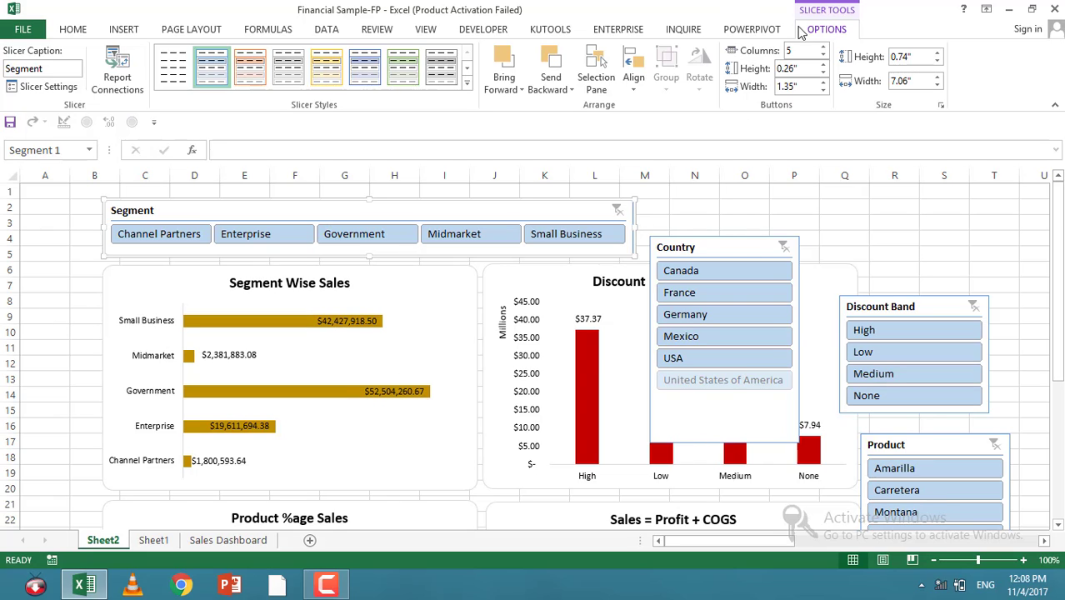
Step: Set the Country slicer to 2 columns and shorten it to about 1.39 in high
{"action": "left_click", "coordinate": [683, 260]}
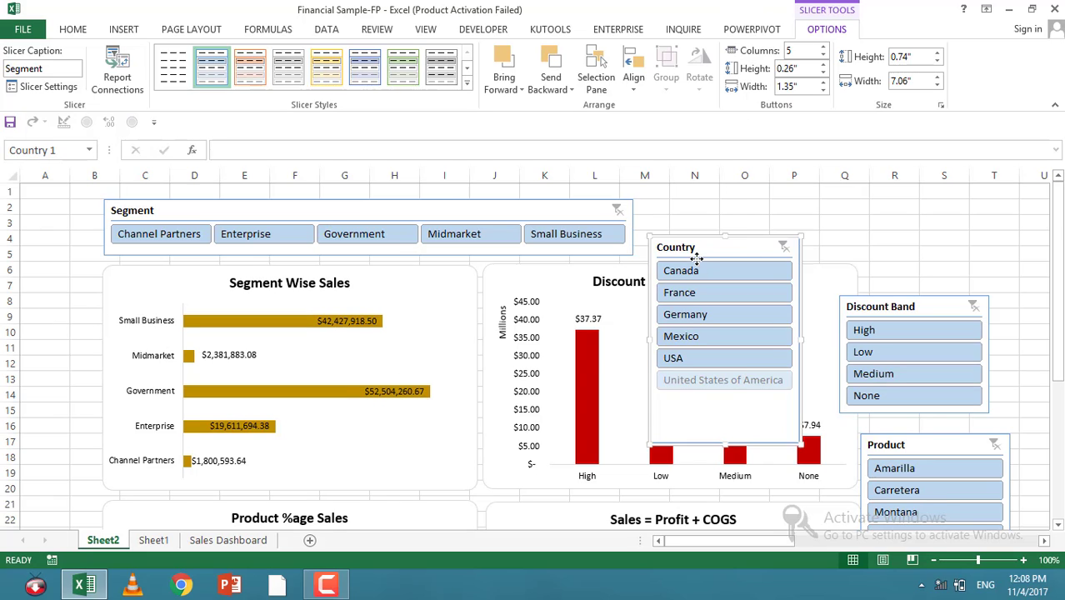
{"action": "left_click", "coordinate": [823, 47]}
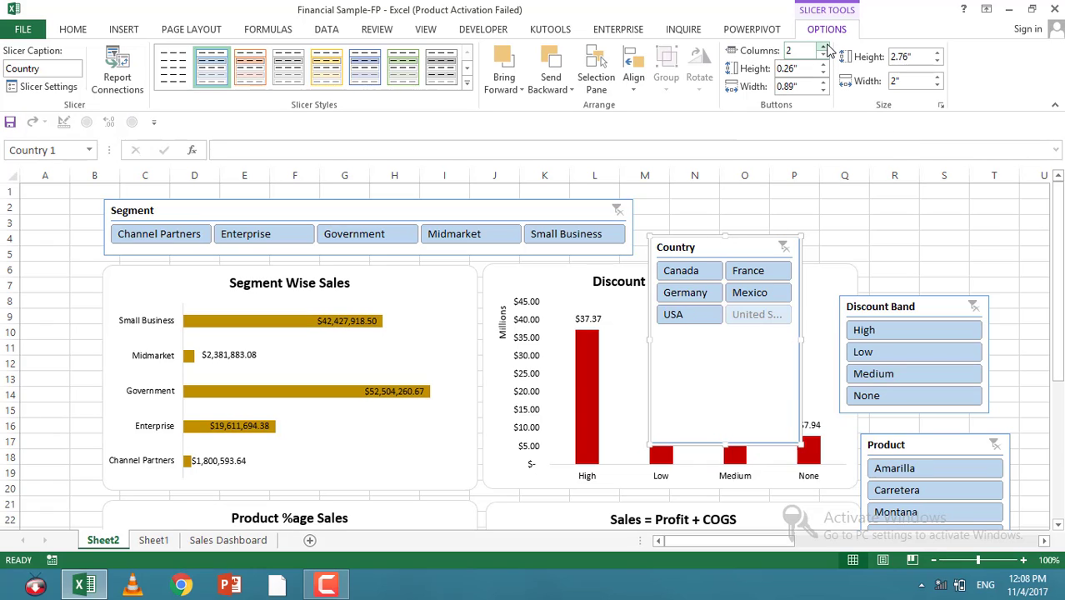
{"action": "left_click", "coordinate": [824, 47]}
{"action": "left_click", "coordinate": [823, 55]}
{"action": "left_click_drag", "start_coordinate": [732, 423], "coordinate": [742, 340]}
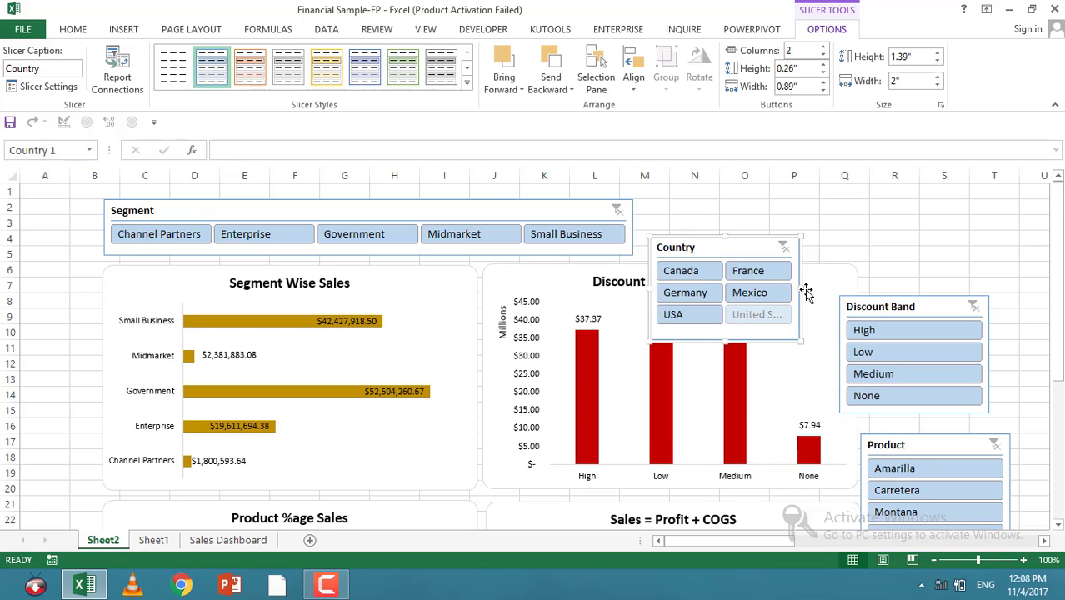
Step: Widen the Country slicer to about 2.76 in and move it onto the Segment Wise Sales chart area
{"action": "left_click_drag", "start_coordinate": [802, 289], "coordinate": [853, 292]}
{"action": "left_click_drag", "start_coordinate": [749, 254], "coordinate": [120, 350]}
{"action": "left_click_drag", "start_coordinate": [2, 300], "coordinate": [299, 318]}
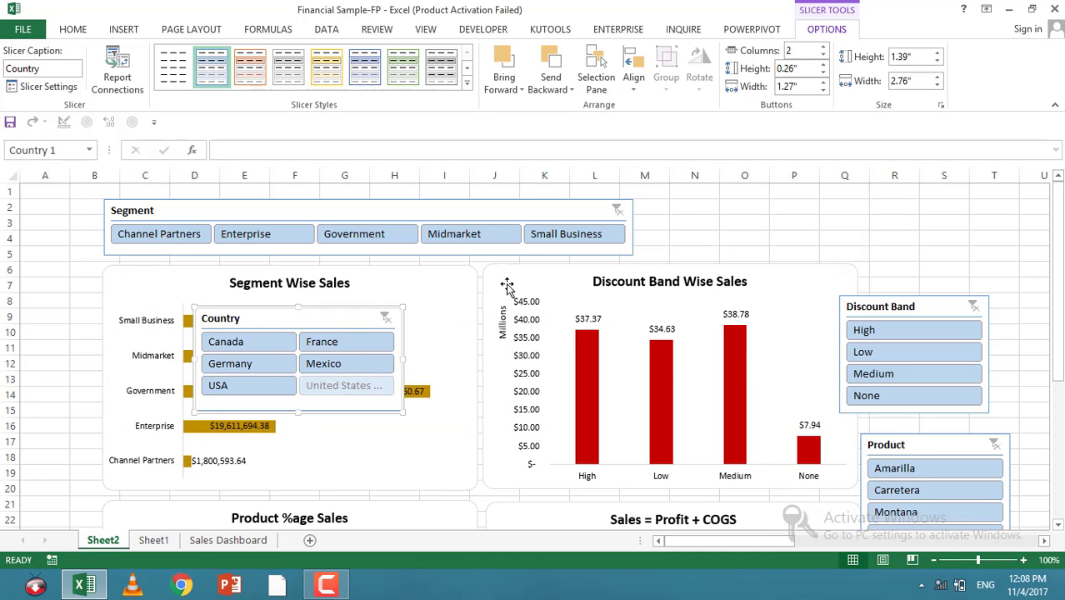
Step: Shift the four charts slightly right and place the Country slicer at the sheet's left edge
{"action": "left_click_drag", "start_coordinate": [503, 284], "coordinate": [525, 276]}
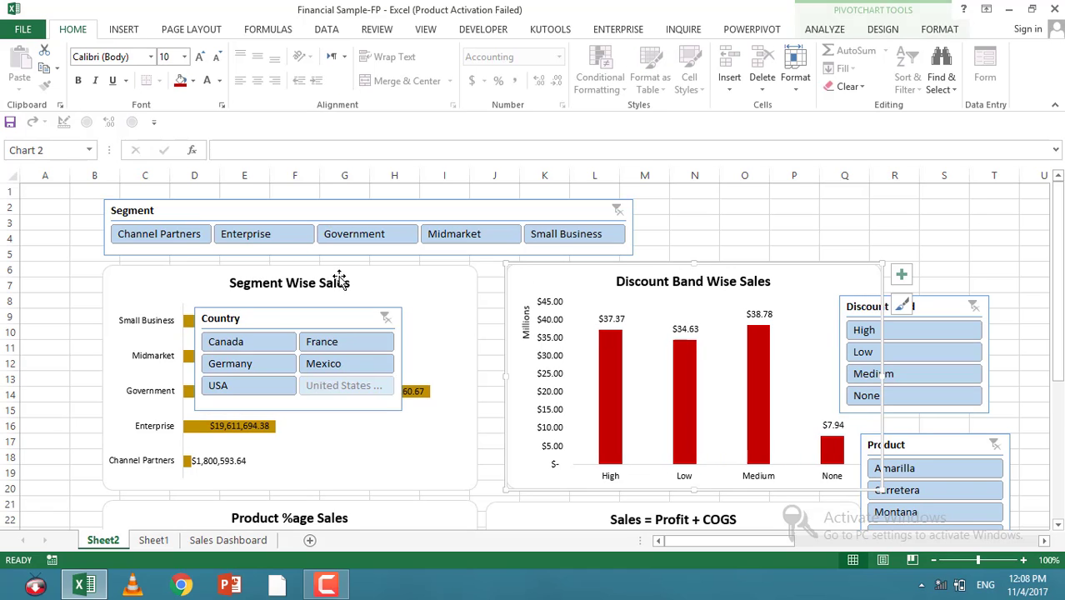
{"action": "left_click_drag", "start_coordinate": [459, 285], "coordinate": [483, 278]}
{"action": "scroll", "coordinate": [512, 419], "scroll_direction": "down", "scroll_amount": 1}
{"action": "mouse_move", "coordinate": [504, 468]}
{"action": "left_mouse_down"}
{"action": "mouse_move", "coordinate": [527, 459]}
{"action": "mouse_move", "coordinate": [523, 476]}
{"action": "left_mouse_up"}
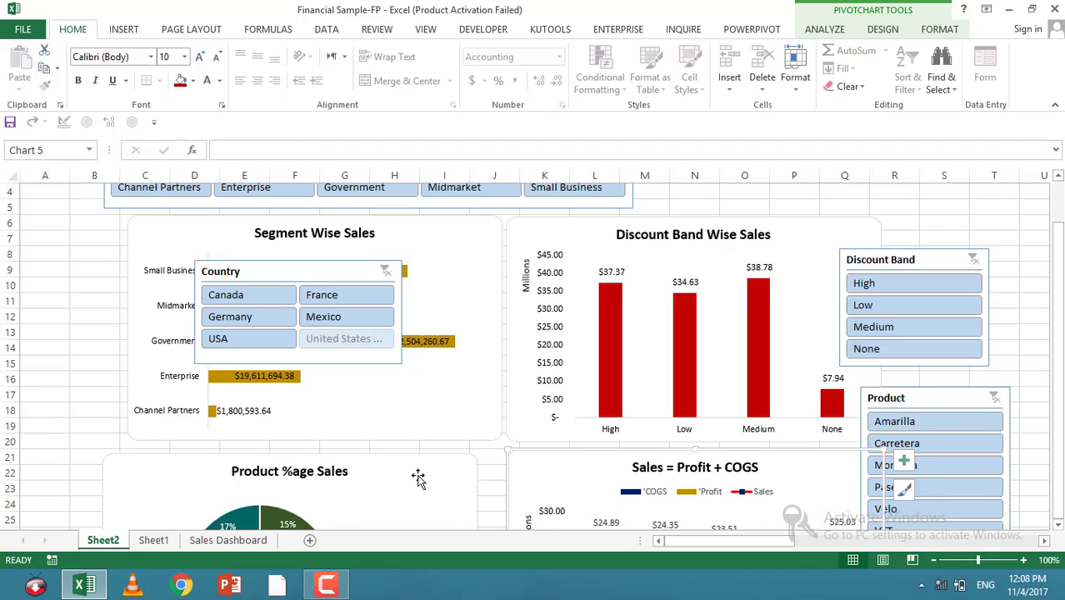
{"action": "left_click_drag", "start_coordinate": [416, 476], "coordinate": [454, 468]}
{"action": "left_click_drag", "start_coordinate": [236, 275], "coordinate": [55, 239]}
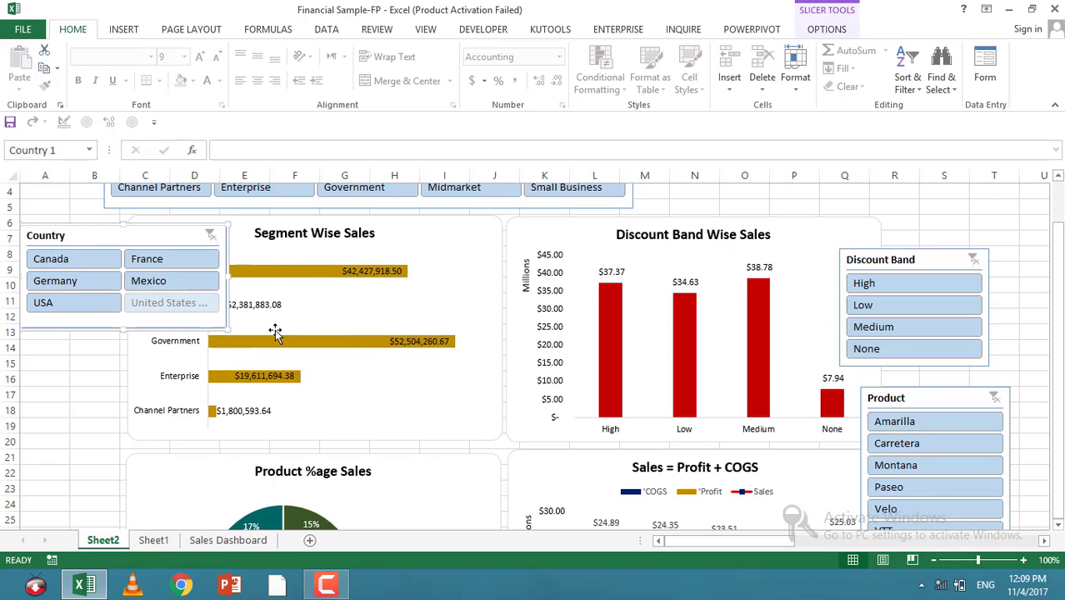
Step: Select the Segment Wise Sales and Discount Band Wise Sales charts together and nudge them right
{"action": "left_click", "coordinate": [553, 216]}
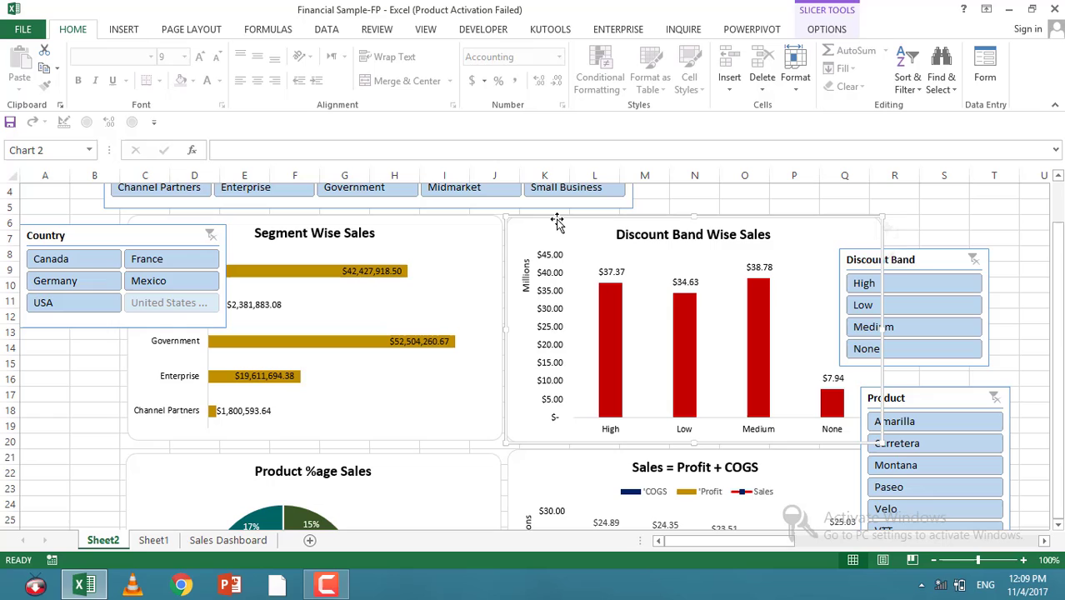
{"action": "left_click", "coordinate": [487, 225]}
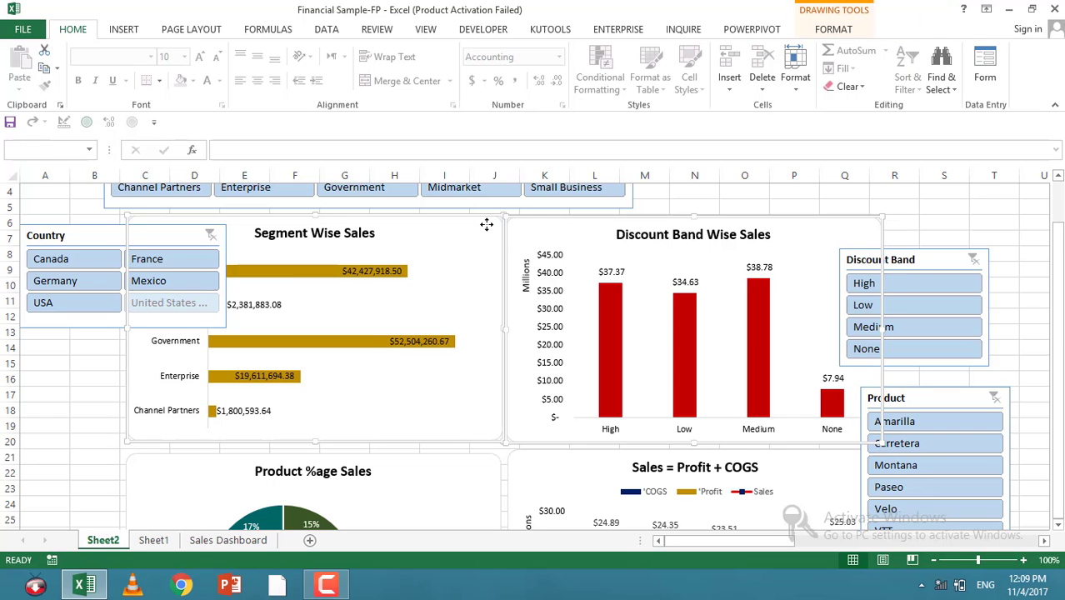
{"action": "key", "text": "Right"}
{"action": "key", "text": "Right"}
{"action": "key", "text": "Right"}
{"action": "key", "text": "Right"}
{"action": "key", "text": "Right"}
{"action": "key", "text": "Right"}
{"action": "key", "text": "Right"}
{"action": "key", "text": "Right"}
{"action": "key", "text": "Right"}
{"action": "key", "text": "Right"}
{"action": "key", "text": "Right"}
{"action": "key", "text": "Right"}
{"action": "key", "text": "Right"}
{"action": "key", "text": "Right"}
{"action": "key", "text": "Right"}
{"action": "key", "text": "Right"}
{"action": "key", "text": "Right"}
{"action": "key", "text": "Right"}
{"action": "key", "text": "Right"}
{"action": "key", "text": "Right"}
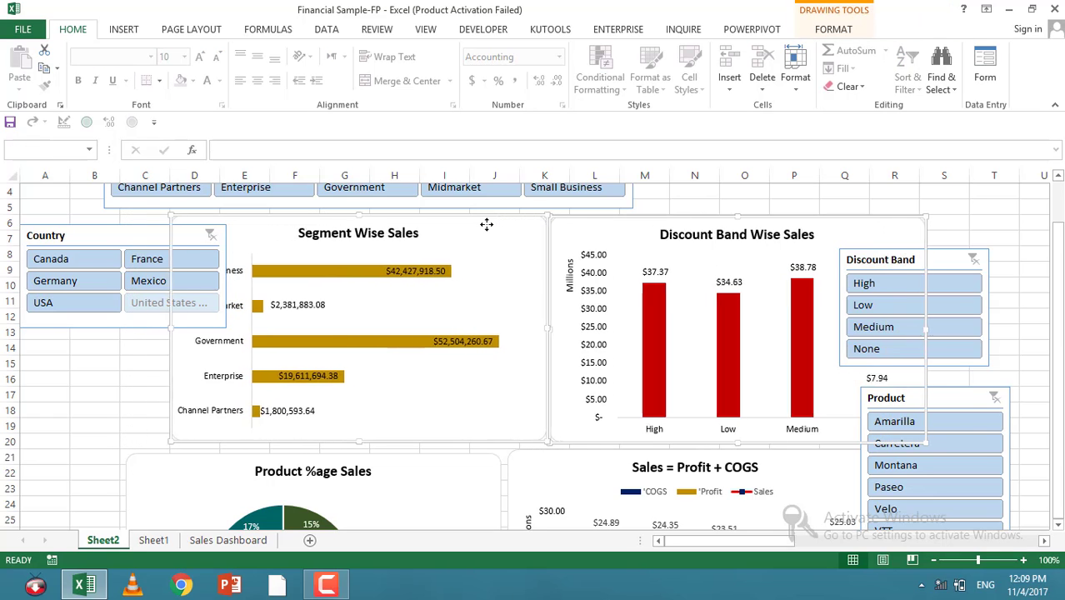
{"action": "key", "text": "Right"}
{"action": "key", "text": "Right"}
{"action": "key", "text": "Right"}
{"action": "key", "text": "Right"}
{"action": "key", "text": "Right"}
{"action": "key", "text": "Right"}
{"action": "key", "text": "Right"}
{"action": "key", "text": "Right"}
{"action": "key", "text": "Right"}
{"action": "key", "text": "Right"}
{"action": "key", "text": "Right"}
{"action": "key", "text": "Right"}
{"action": "key", "text": "Right"}
{"action": "key", "text": "Right"}
{"action": "key", "text": "Right"}
{"action": "key", "text": "Right"}
{"action": "key", "text": "Right"}
{"action": "key", "text": "Right"}
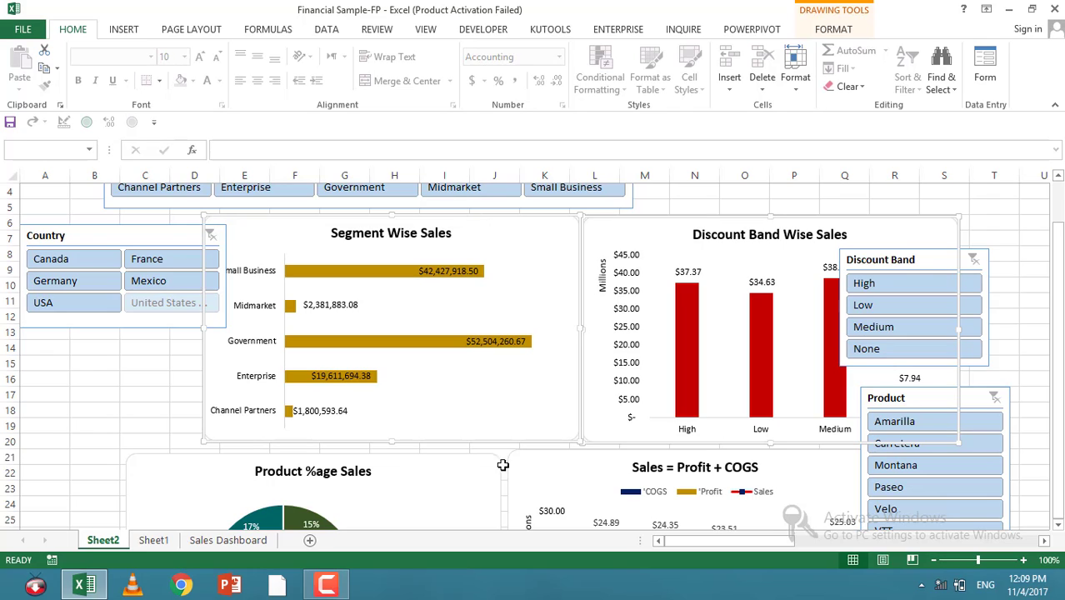
Step: Select the Product %age Sales and Sales = Profit + COGS charts together and nudge them right
{"action": "left_click", "coordinate": [475, 472], "text": "ctrl"}
{"action": "left_click", "coordinate": [544, 470], "text": "ctrl"}
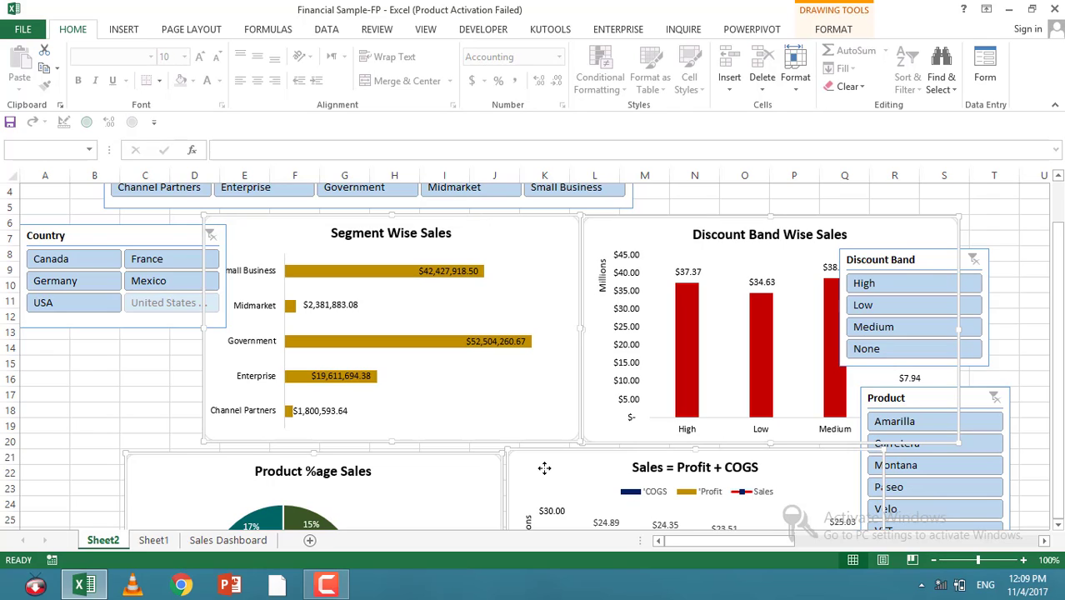
{"action": "key", "text": "Right"}
{"action": "key", "text": "Right"}
{"action": "key", "text": "Right"}
{"action": "key", "text": "Right"}
{"action": "key", "text": "Right"}
{"action": "key", "text": "Right"}
{"action": "key", "text": "Right"}
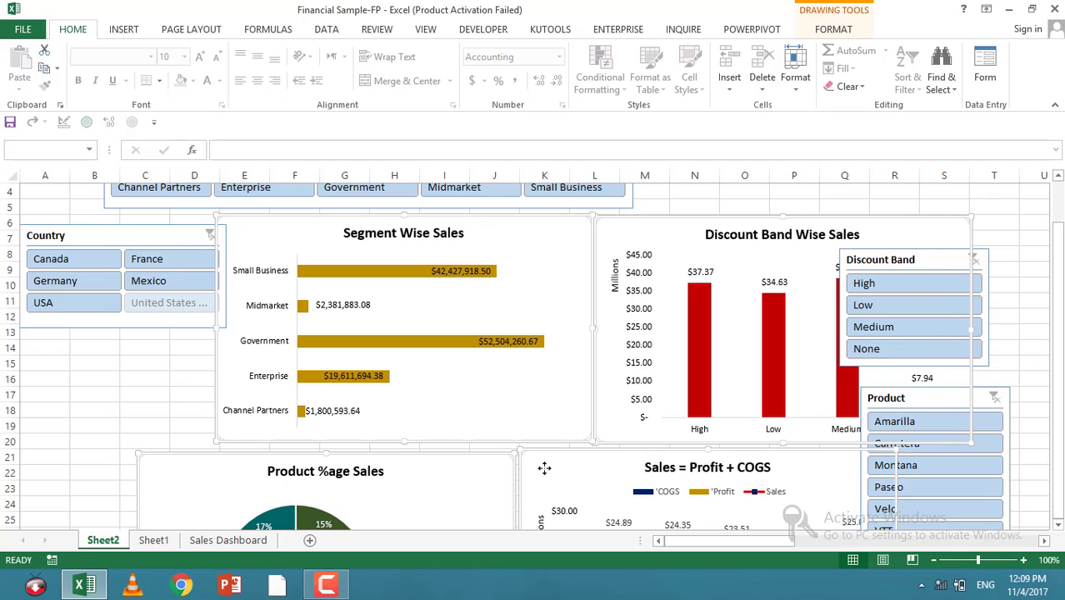
{"action": "left_click", "coordinate": [508, 418], "text": "ctrl"}
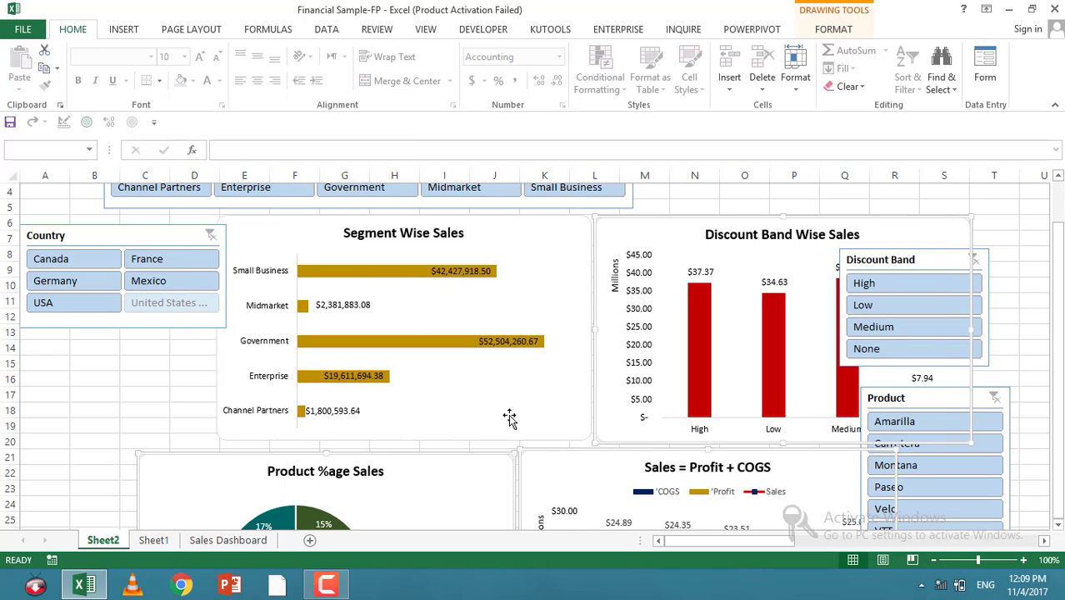
{"action": "left_click", "coordinate": [681, 402], "text": "ctrl"}
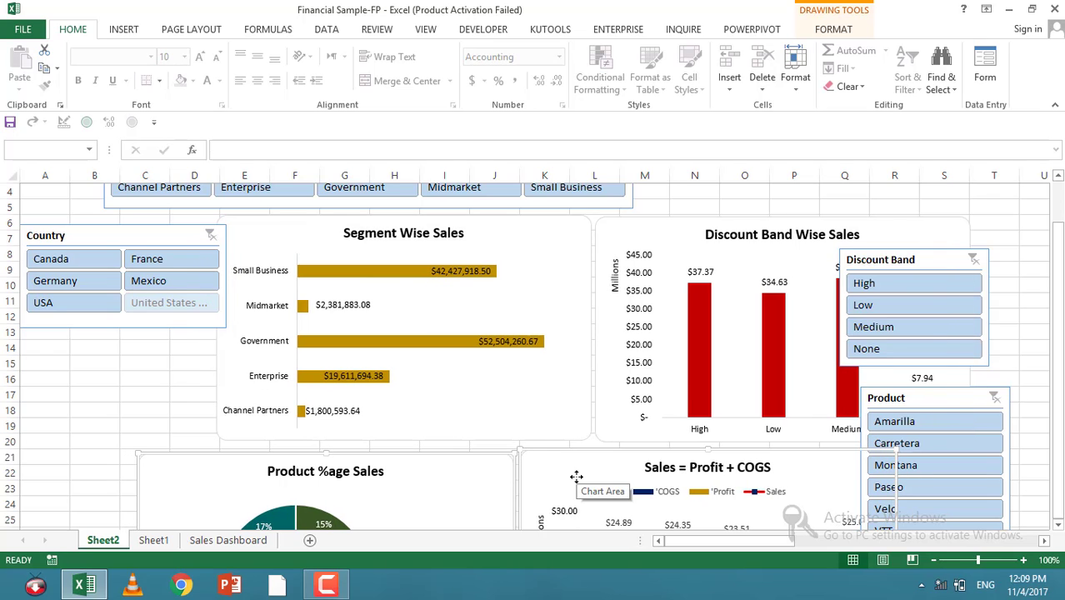
{"action": "key", "text": "Right"}
{"action": "key", "text": "Right"}
{"action": "key", "text": "Right"}
{"action": "key", "text": "Right"}
{"action": "key", "text": "Right"}
{"action": "key", "text": "Right"}
{"action": "key", "text": "Right"}
{"action": "key", "text": "Right"}
{"action": "key", "text": "Right"}
{"action": "key", "text": "Right"}
{"action": "key", "text": "Right"}
{"action": "key", "text": "Right"}
{"action": "key", "text": "Right"}
{"action": "key", "text": "Right"}
{"action": "key", "text": "Right"}
{"action": "key", "text": "Right"}
{"action": "key", "text": "Right"}
{"action": "key", "text": "Right"}
{"action": "key", "text": "Right"}
{"action": "key", "text": "Right"}
{"action": "key", "text": "Right"}
{"action": "key", "text": "Right"}
{"action": "key", "text": "Right"}
{"action": "key", "text": "Right"}
{"action": "key", "text": "Right"}
{"action": "key", "text": "Right"}
{"action": "key", "text": "Right"}
{"action": "key", "text": "Right"}
{"action": "key", "text": "Right"}
{"action": "key", "text": "Right"}
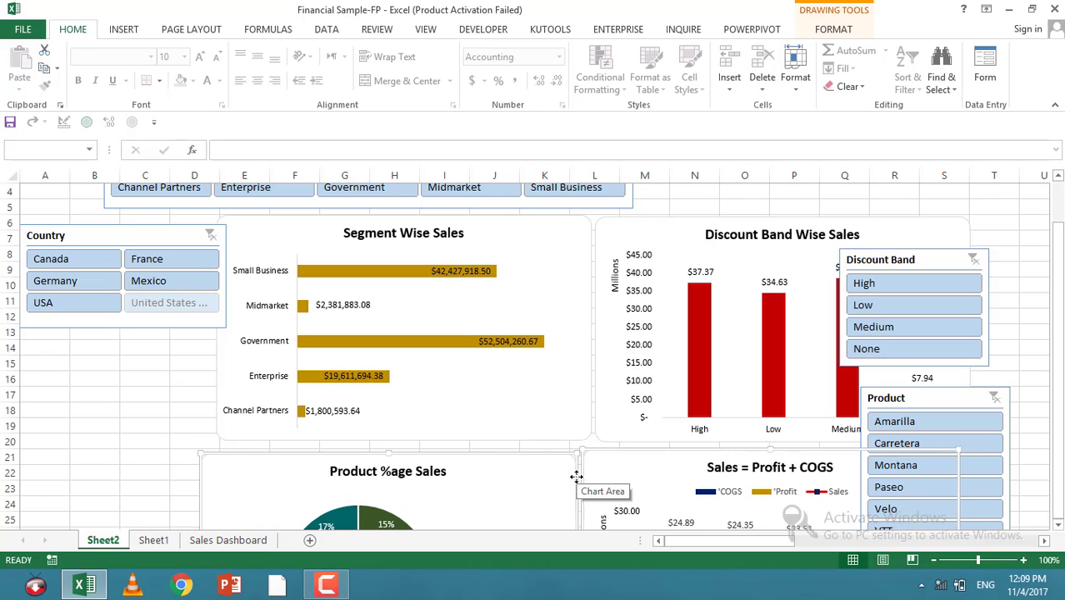
Step: Nudge the two bottom charts up and back left to align under the top charts, then deselect
{"action": "key", "text": "Left"}
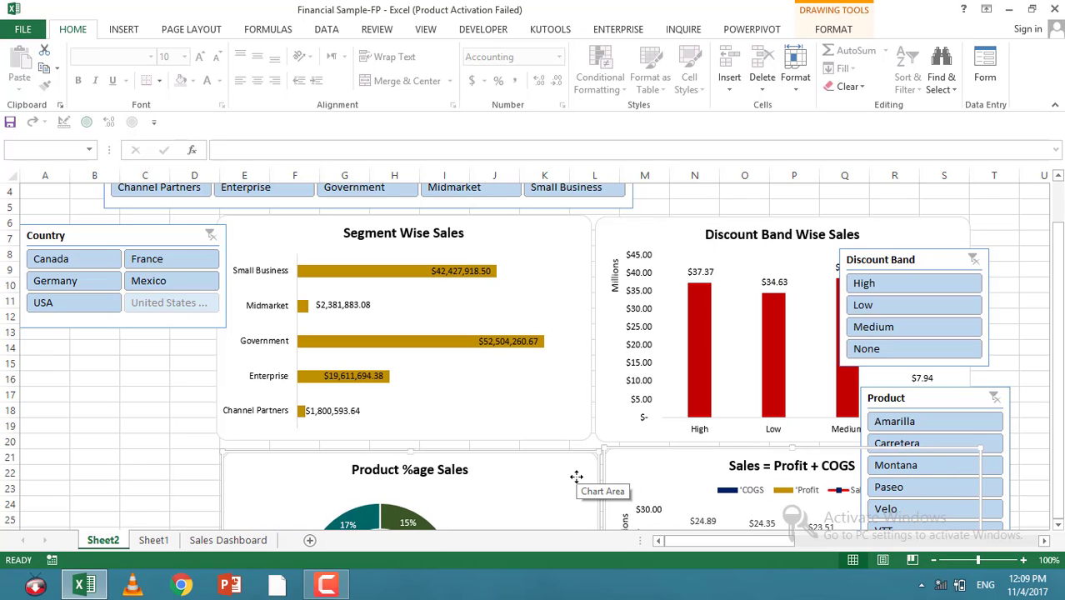
{"action": "key", "text": "Up"}
{"action": "key", "text": "Left"}
{"action": "key", "text": "Left"}
{"action": "key", "text": "Left"}
{"action": "key", "text": "Left"}
{"action": "key", "text": "Left"}
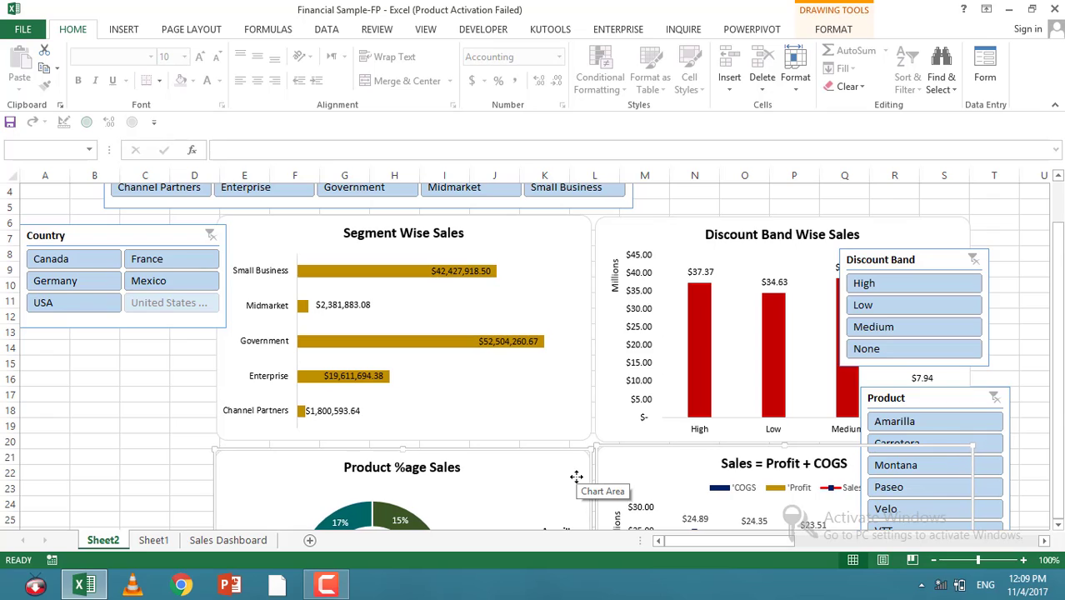
{"action": "left_click", "coordinate": [994, 223]}
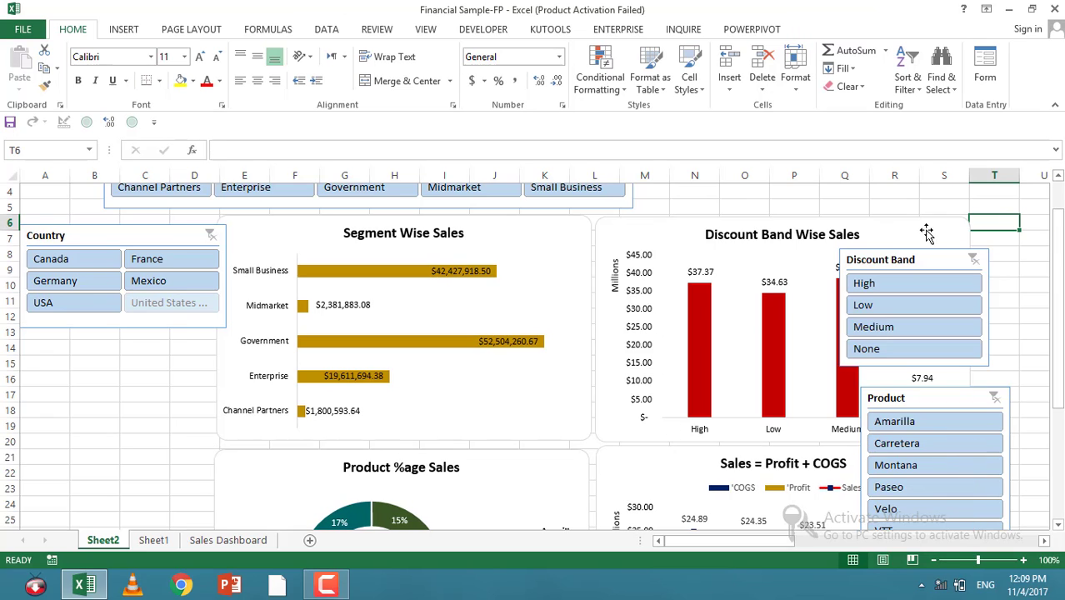
Step: Narrow the Country slicer and nudge it slightly right at the sheet's left edge
{"action": "left_click", "coordinate": [227, 287]}
{"action": "left_click", "coordinate": [185, 311]}
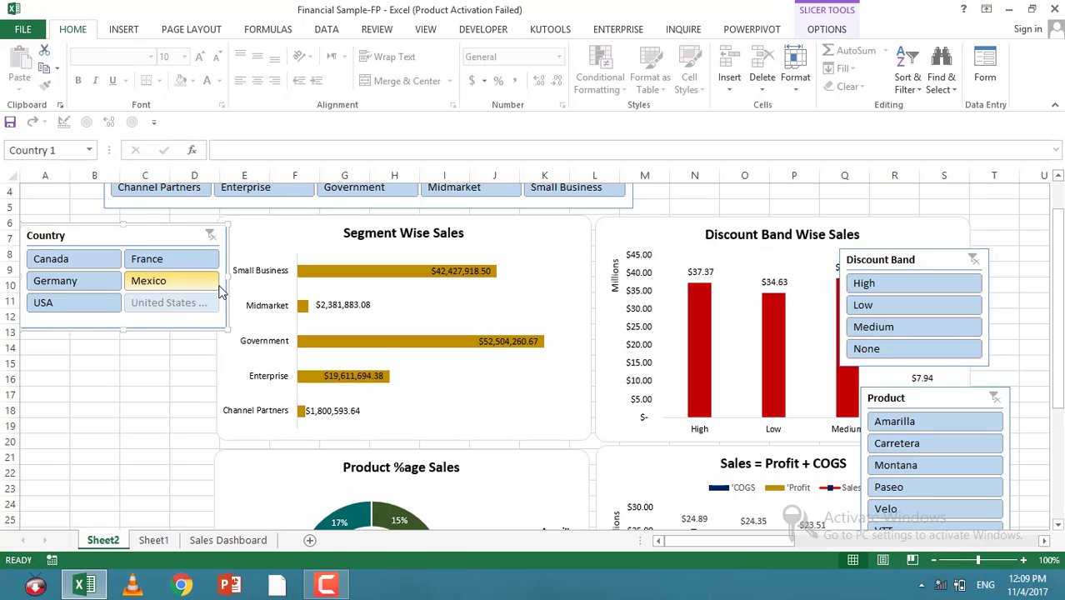
{"action": "left_click_drag", "start_coordinate": [226, 278], "coordinate": [204, 278]}
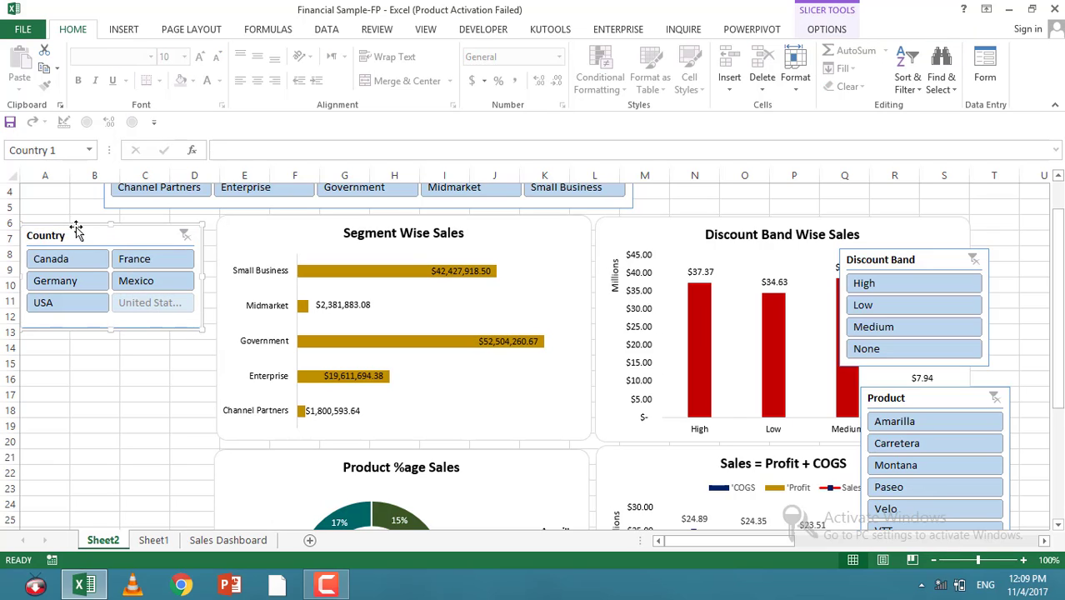
{"action": "mouse_move", "coordinate": [76, 230]}
{"action": "left_mouse_down"}
{"action": "mouse_move", "coordinate": [105, 240]}
{"action": "mouse_move", "coordinate": [89, 230]}
{"action": "left_mouse_up"}
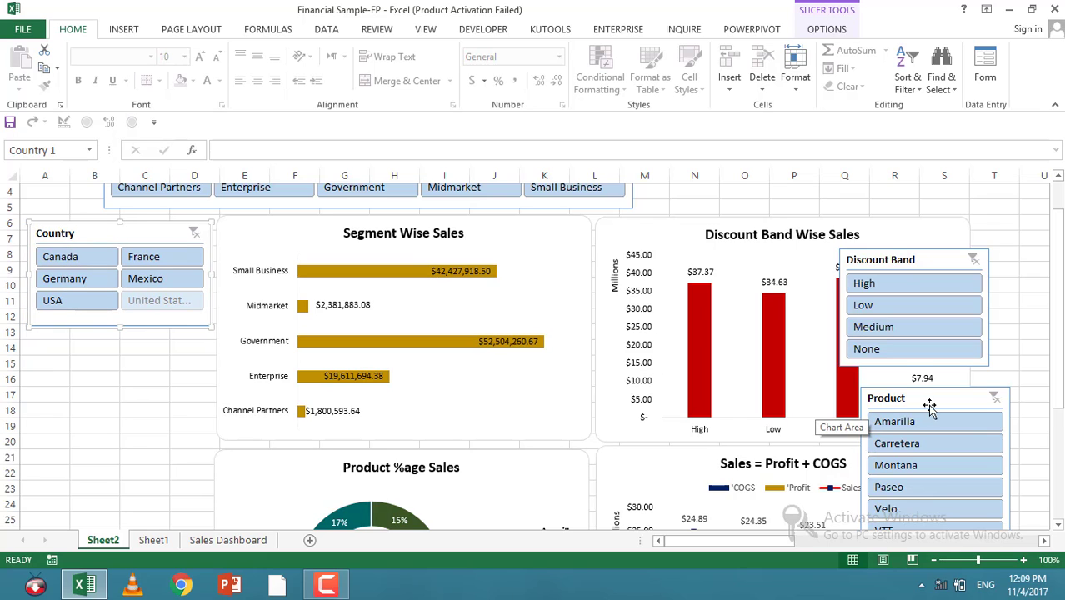
Step: Move the Product slicer below the Country slicer and widen it to match
{"action": "left_click_drag", "start_coordinate": [930, 406], "coordinate": [98, 354]}
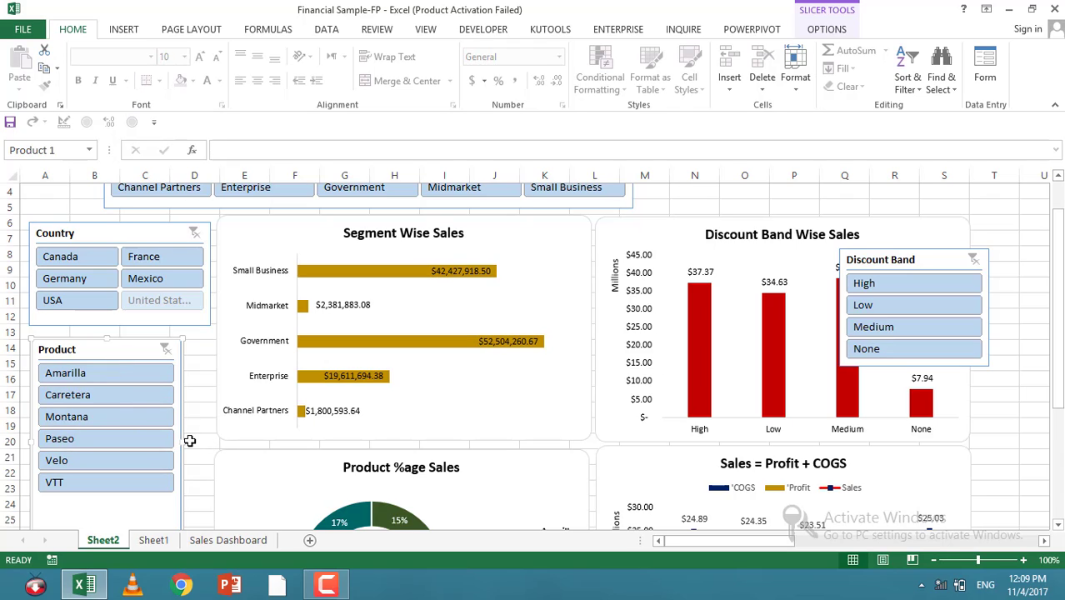
{"action": "left_click_drag", "start_coordinate": [180, 441], "coordinate": [205, 443]}
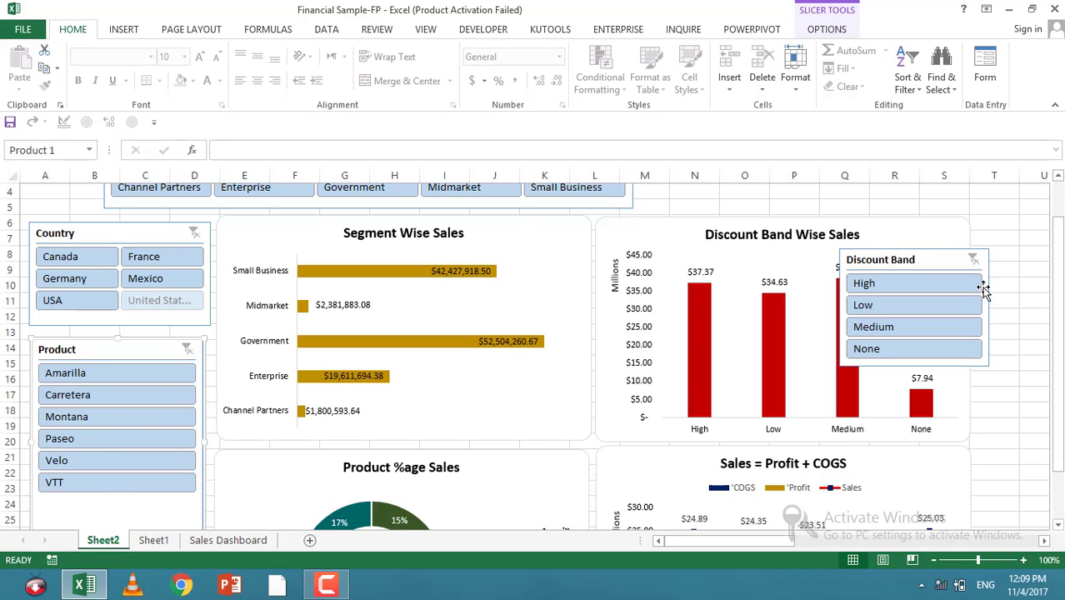
Step: Delete the Discount Band slicer
{"action": "left_click", "coordinate": [946, 255]}
{"action": "key", "text": "Delete"}
{"action": "scroll", "coordinate": [552, 171], "scroll_direction": "up", "scroll_amount": 1}
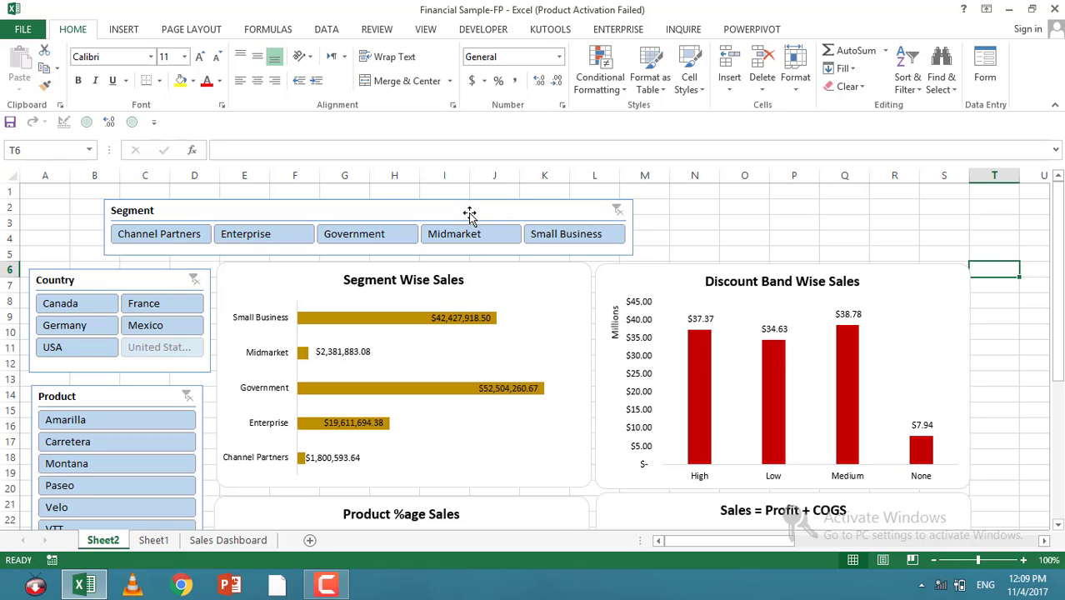
{"action": "right_click", "coordinate": [469, 215]}
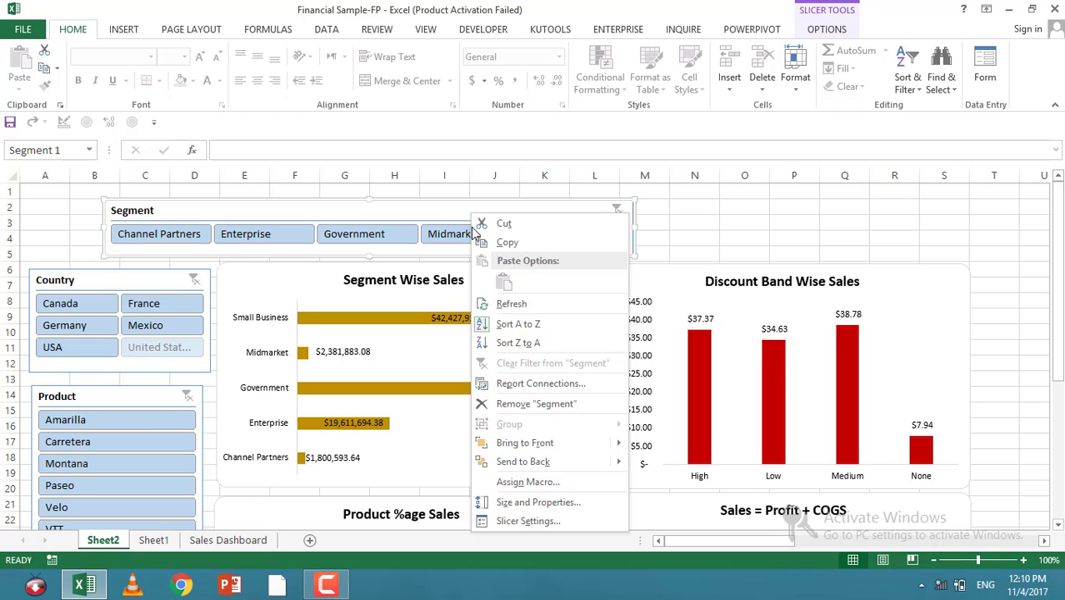
{"action": "left_click", "coordinate": [517, 384]}
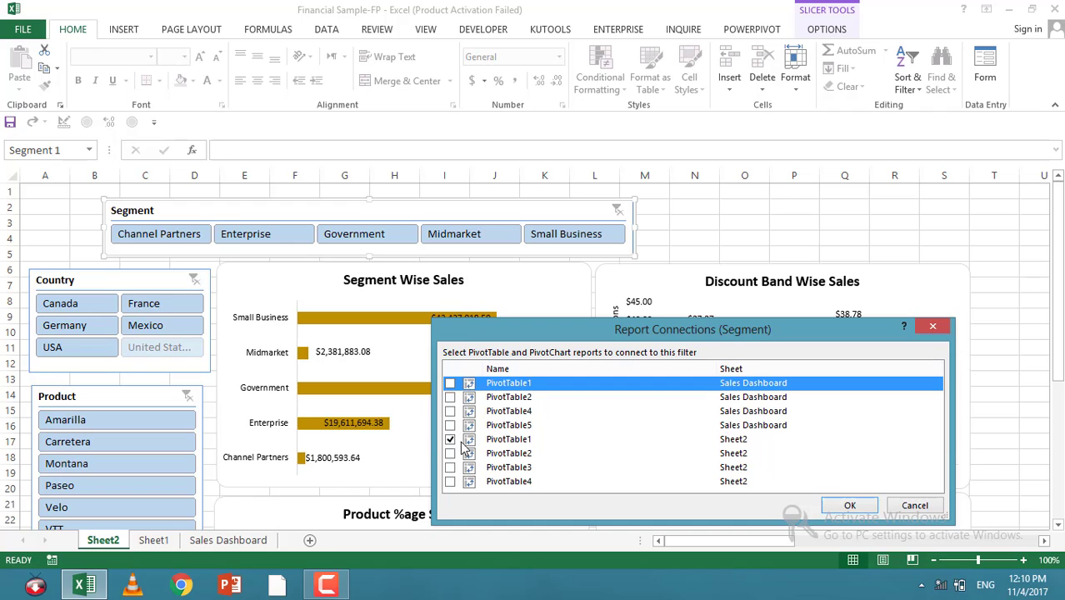
{"action": "left_click", "coordinate": [917, 329]}
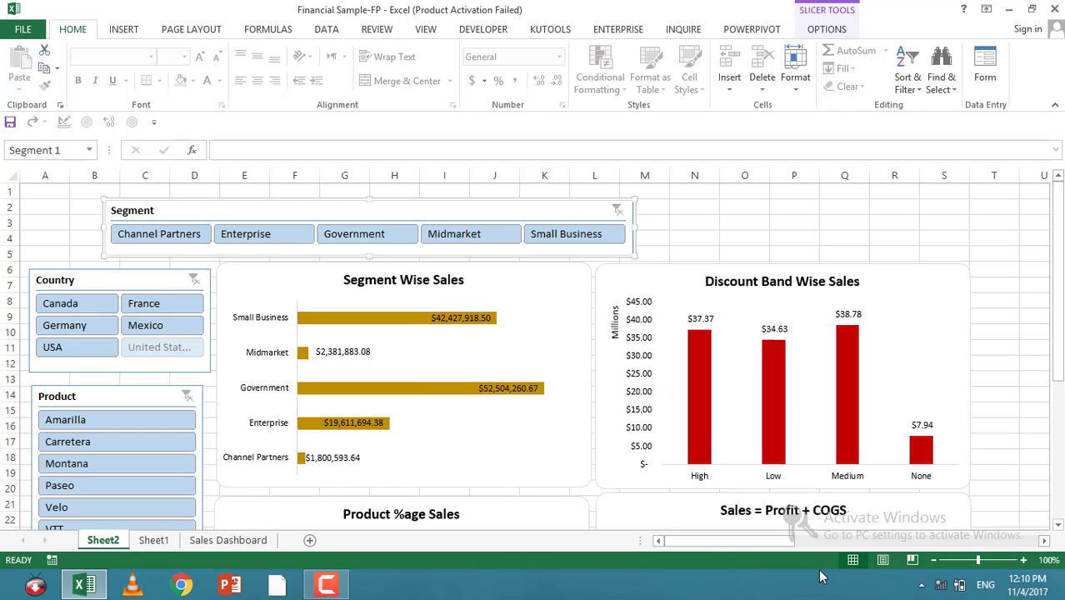
Step: Rename the Segment PivotTable as Pivot1
{"action": "left_click_drag", "start_coordinate": [714, 542], "coordinate": [807, 537]}
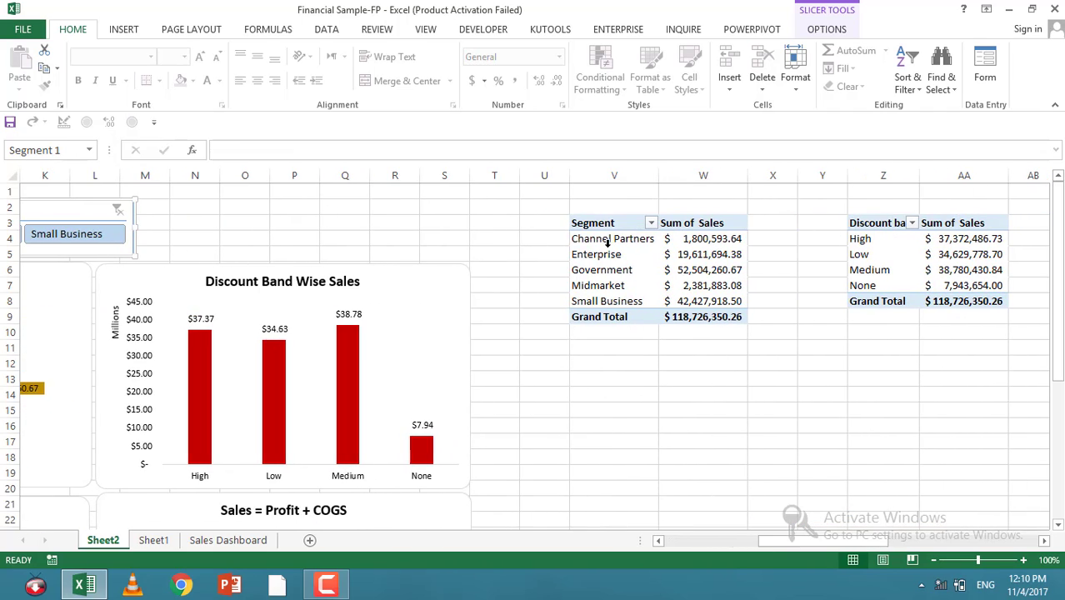
{"action": "left_click_drag", "start_coordinate": [607, 225], "coordinate": [697, 322]}
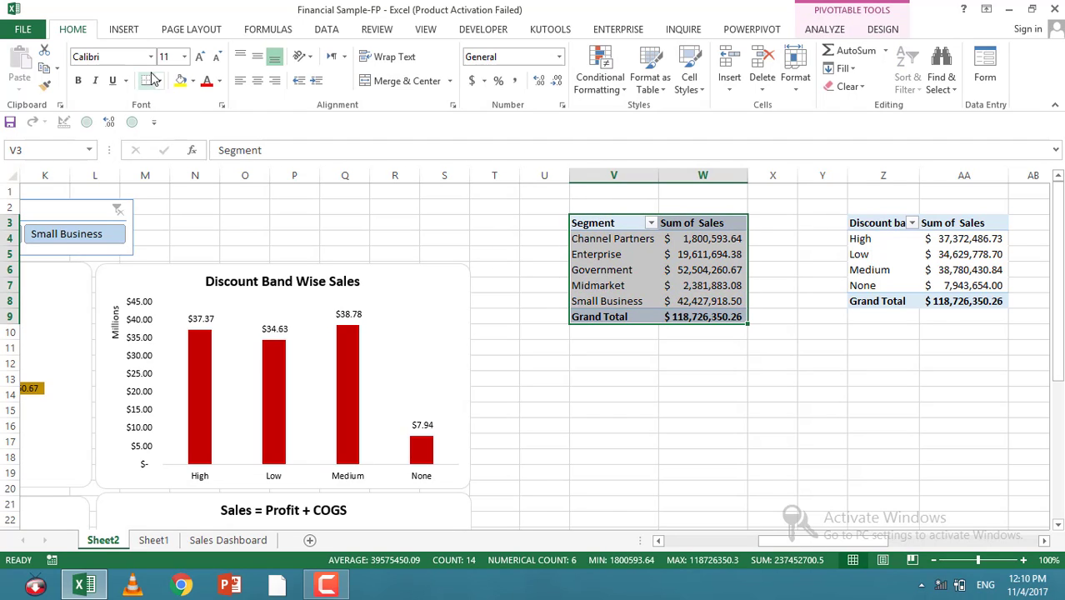
{"action": "right_click", "coordinate": [642, 233]}
{"action": "left_click", "coordinate": [841, 37]}
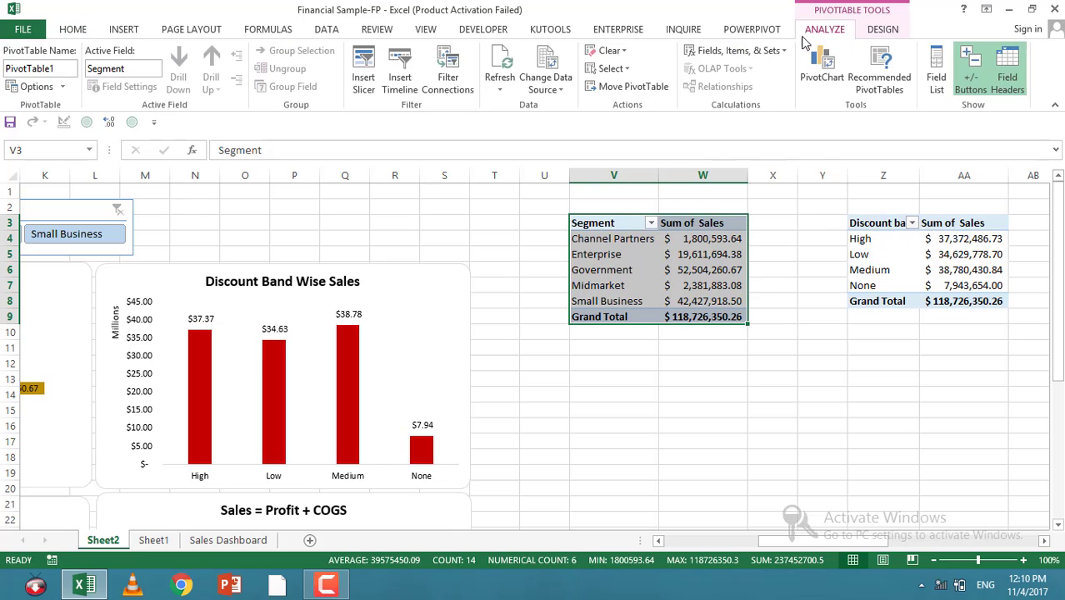
{"action": "left_click", "coordinate": [882, 30]}
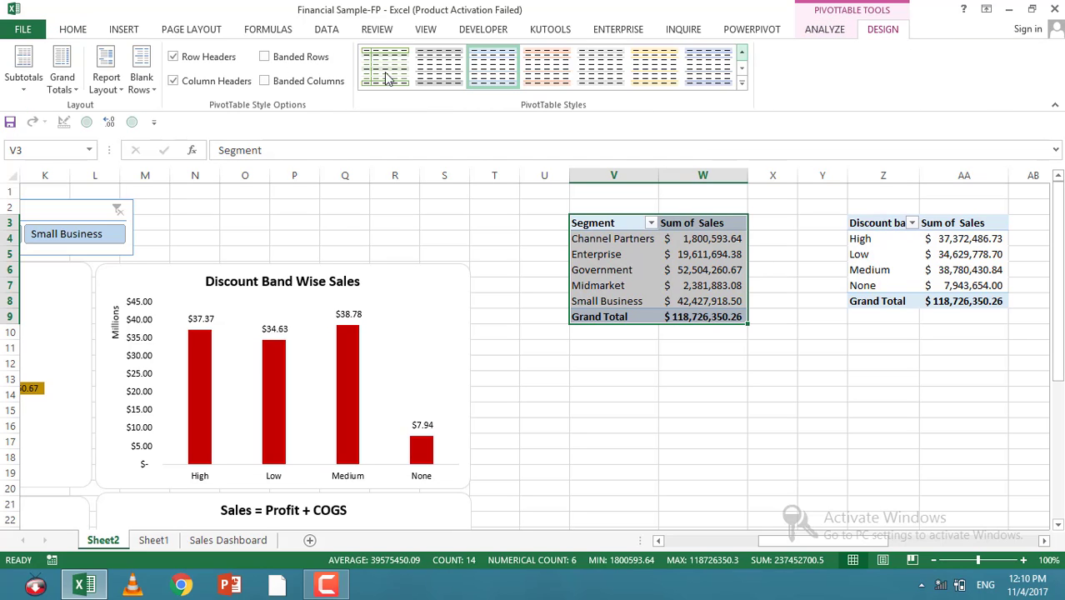
{"action": "left_click", "coordinate": [822, 31]}
{"action": "left_click", "coordinate": [55, 70]}
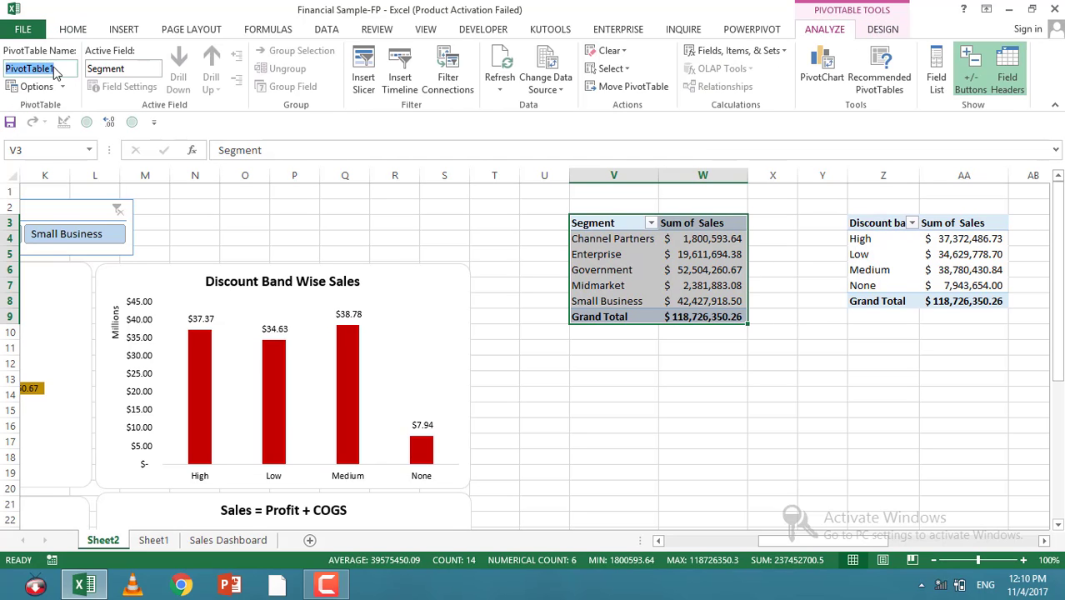
{"action": "type", "text": "P"}
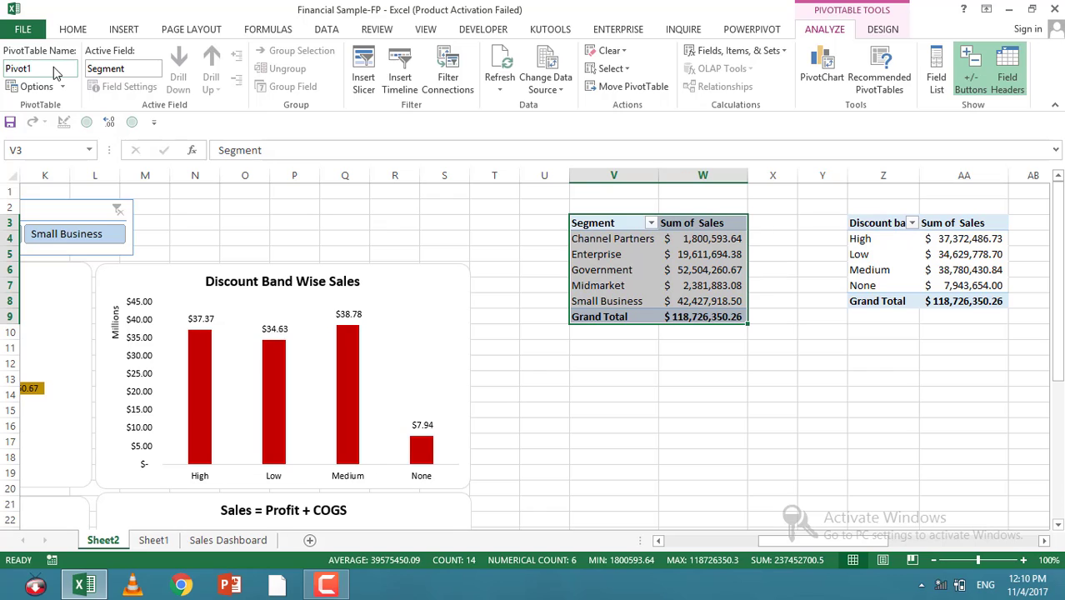
Step: Rename the Discount Band PivotTable as Pivot2
{"action": "left_click", "coordinate": [710, 374]}
{"action": "left_click", "coordinate": [881, 223]}
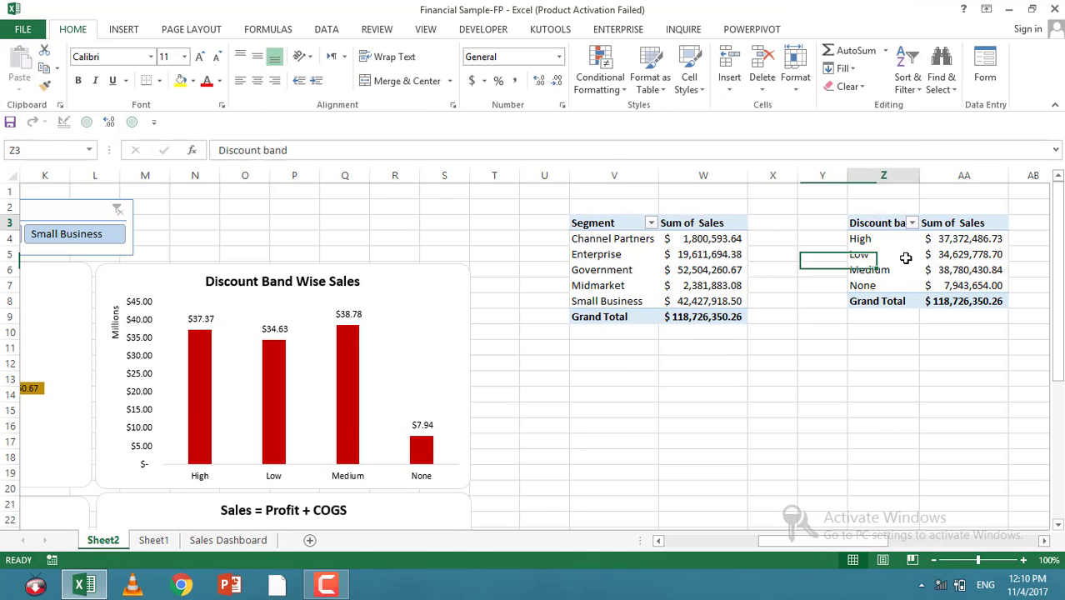
{"action": "left_click_drag", "start_coordinate": [905, 258], "coordinate": [962, 297]}
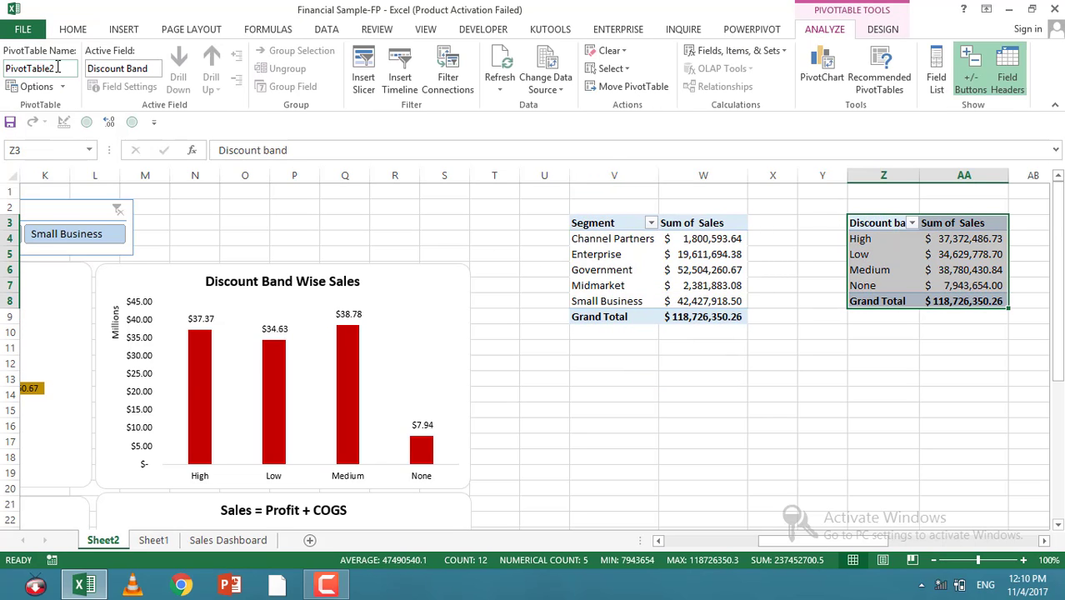
{"action": "left_click", "coordinate": [57, 68]}
{"action": "type", "text": "Pivot2"}
{"action": "key", "text": "Return"}
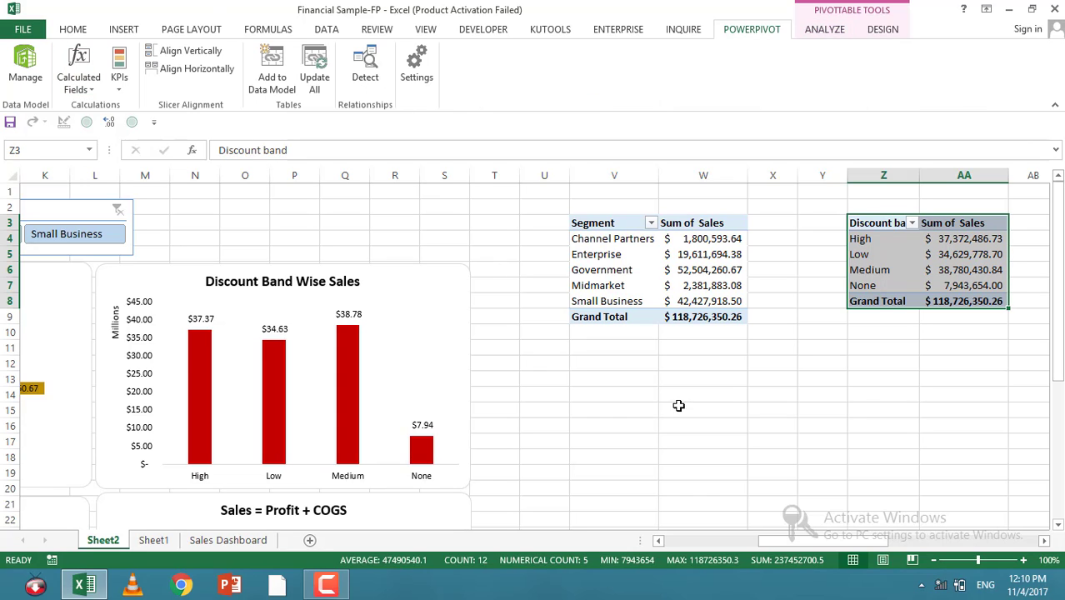
Step: Rename the Product PivotTable as Pivot3
{"action": "left_click", "coordinate": [722, 409]}
{"action": "key", "text": "Right"}
{"action": "key", "text": "Right"}
{"action": "key", "text": "Right"}
{"action": "key", "text": "Right"}
{"action": "key", "text": "Right"}
{"action": "key", "text": "Right"}
{"action": "key", "text": "Right"}
{"action": "key", "text": "Right"}
{"action": "key", "text": "Right"}
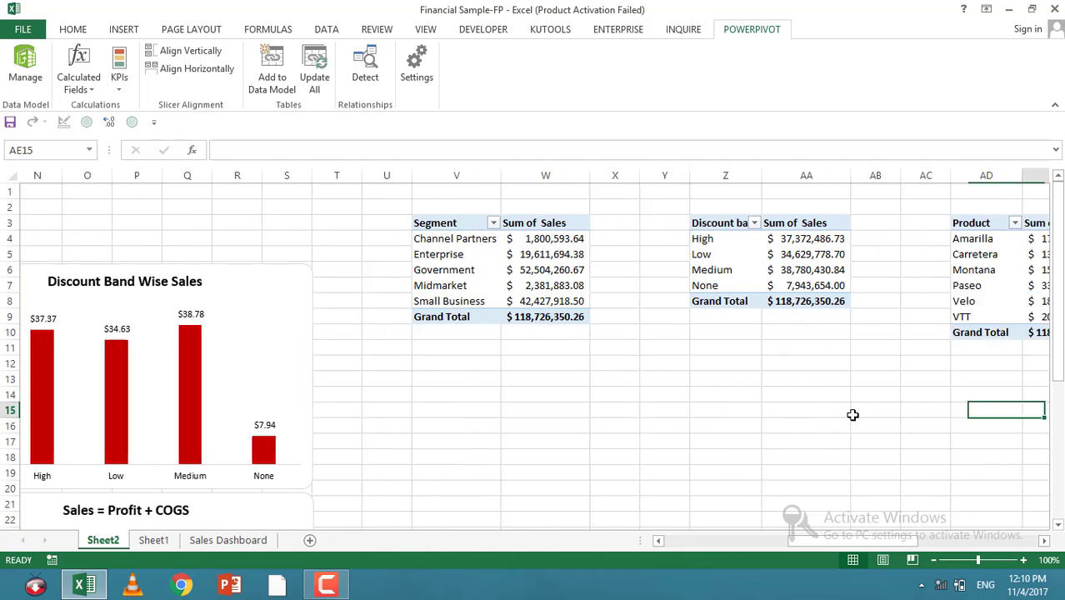
{"action": "left_click_drag", "start_coordinate": [823, 223], "coordinate": [940, 331]}
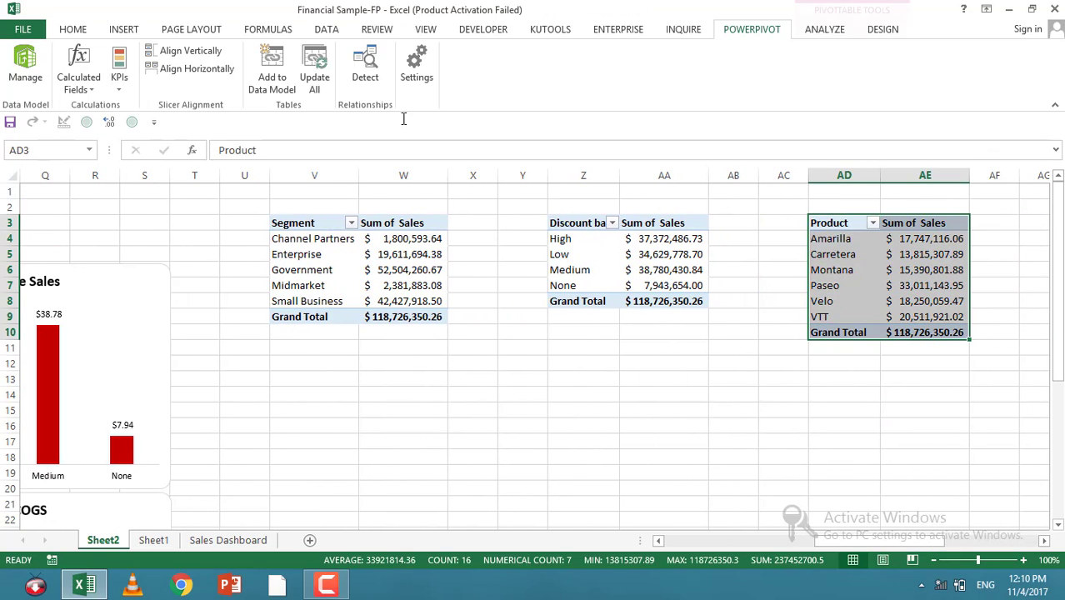
{"action": "left_click", "coordinate": [820, 34]}
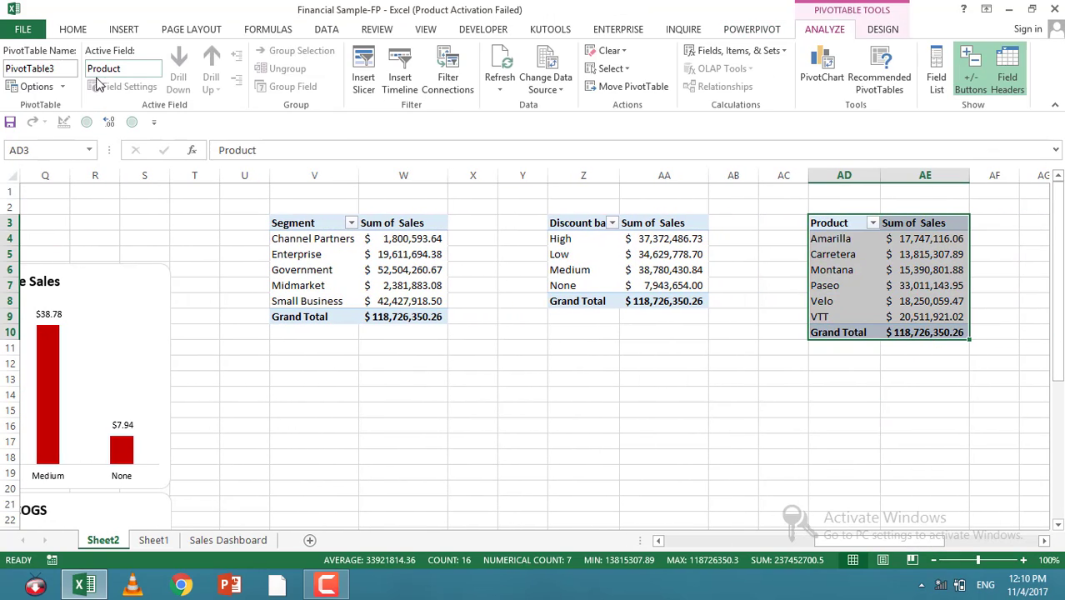
{"action": "left_click", "coordinate": [68, 68]}
{"action": "left_click", "coordinate": [68, 68]}
{"action": "left_click_drag", "start_coordinate": [67, 70], "coordinate": [11, 70]}
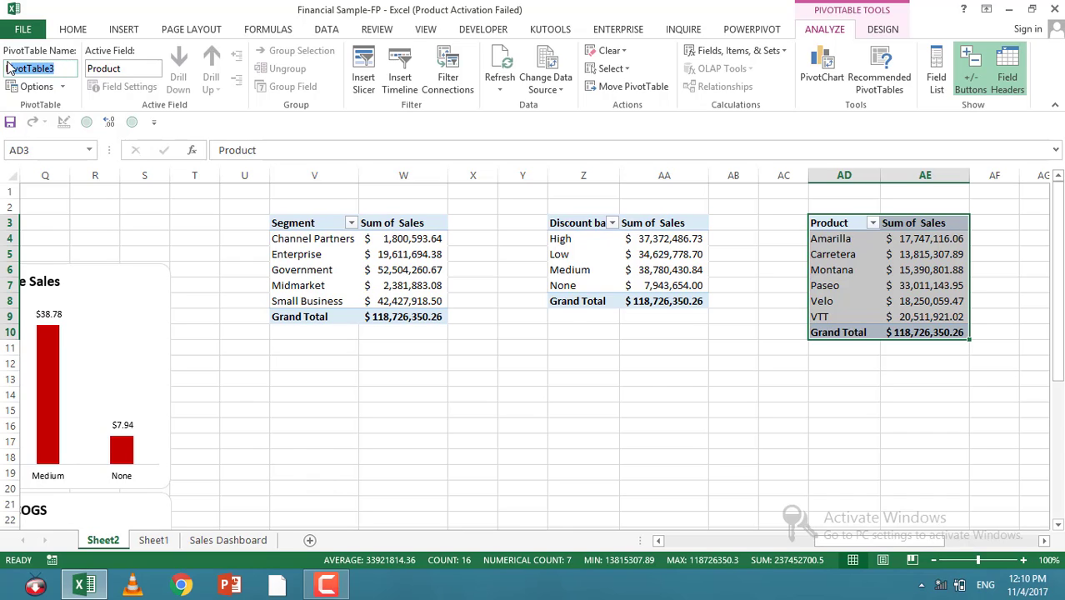
{"action": "key", "text": "BackSpace"}
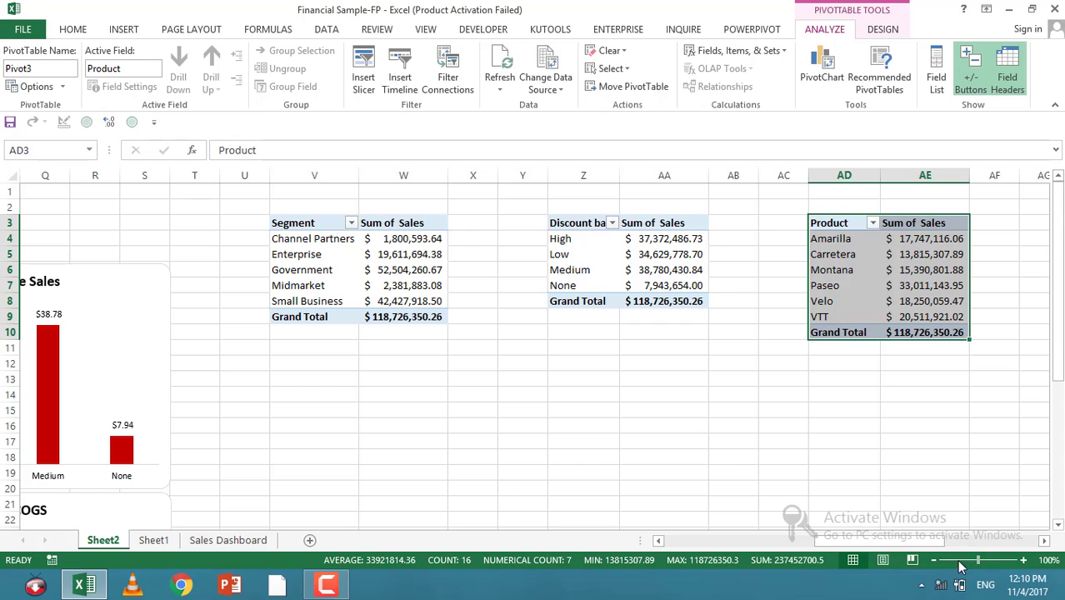
Step: Rename the Country PivotTable as Pivot4
{"action": "left_click", "coordinate": [1043, 542]}
{"action": "left_click", "coordinate": [1043, 543]}
{"action": "left_click", "coordinate": [1043, 543]}
{"action": "left_click", "coordinate": [1043, 542]}
{"action": "left_click", "coordinate": [1044, 543]}
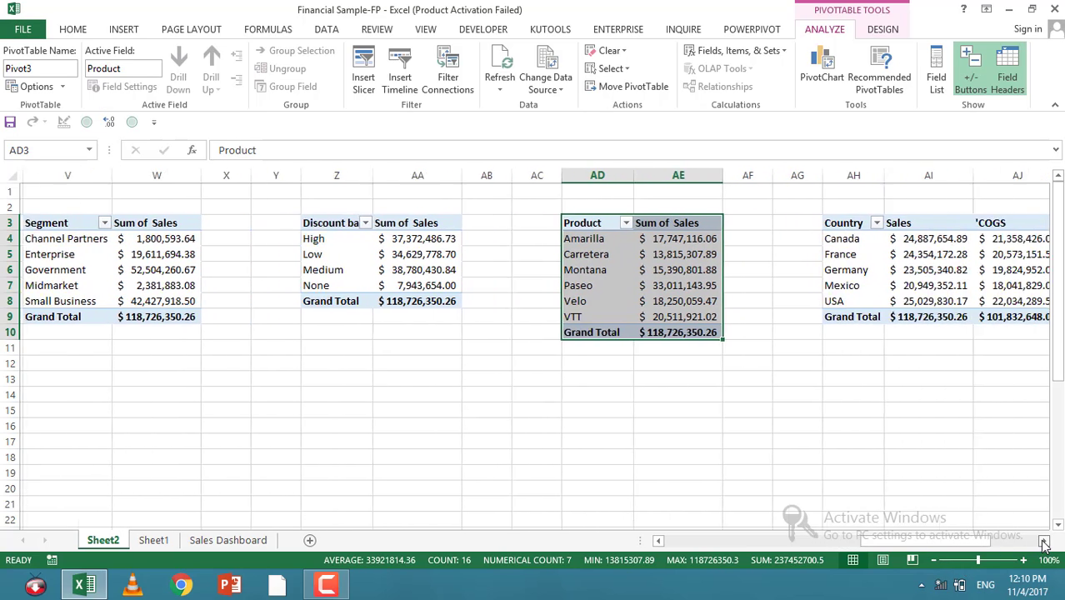
{"action": "left_click", "coordinate": [1044, 542]}
{"action": "left_click_drag", "start_coordinate": [752, 227], "coordinate": [1022, 318]}
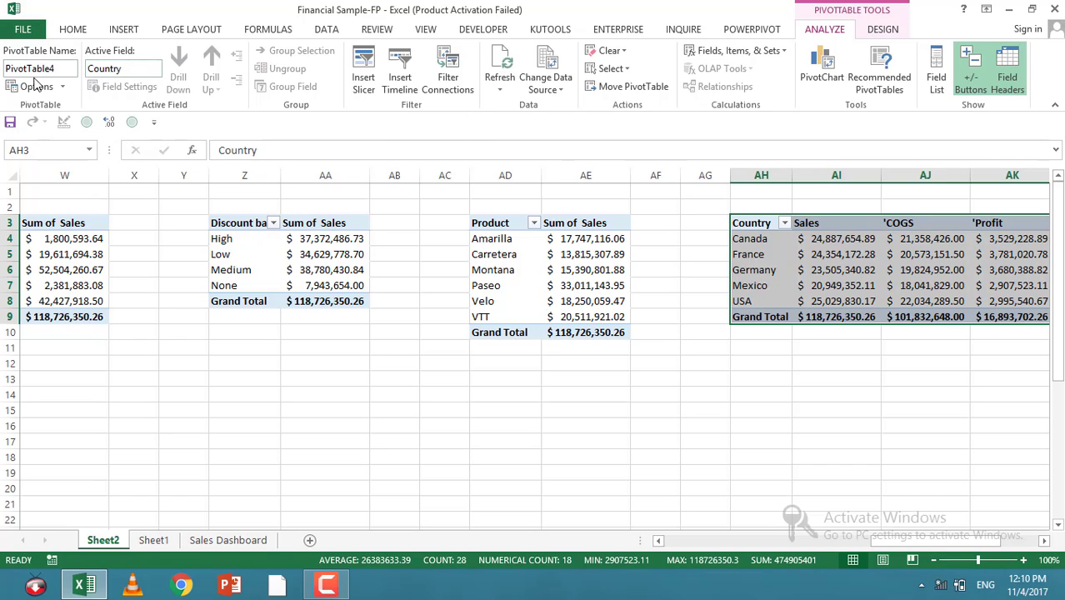
{"action": "left_click", "coordinate": [64, 69]}
{"action": "type", "text": "P"}
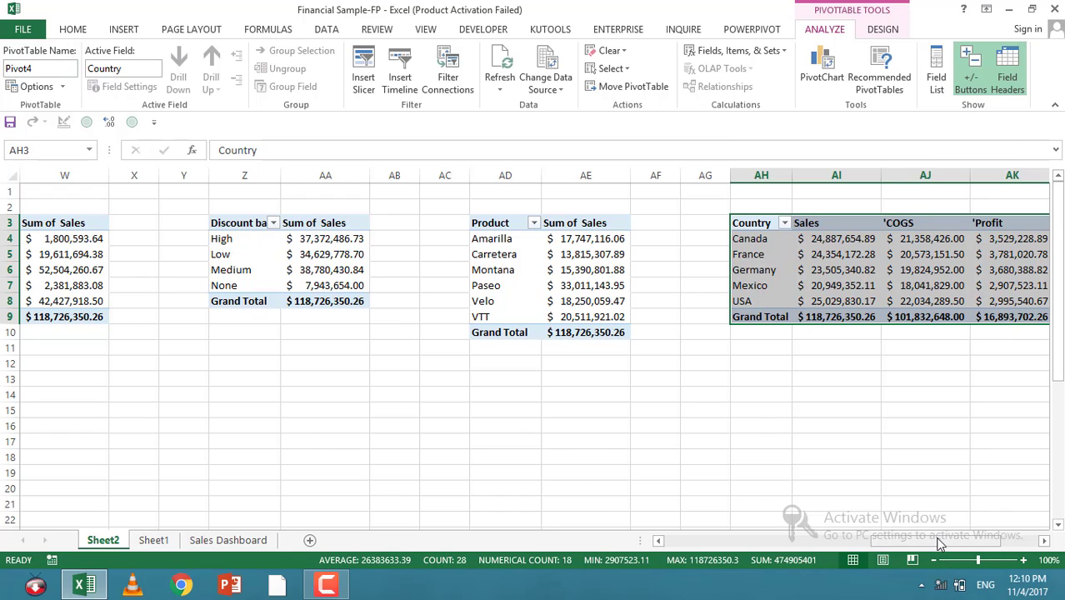
Step: Connect the Segment slicer to Pivot2, Pivot3 and Pivot4 in addition to Pivot1
{"action": "left_click_drag", "start_coordinate": [934, 542], "coordinate": [675, 543]}
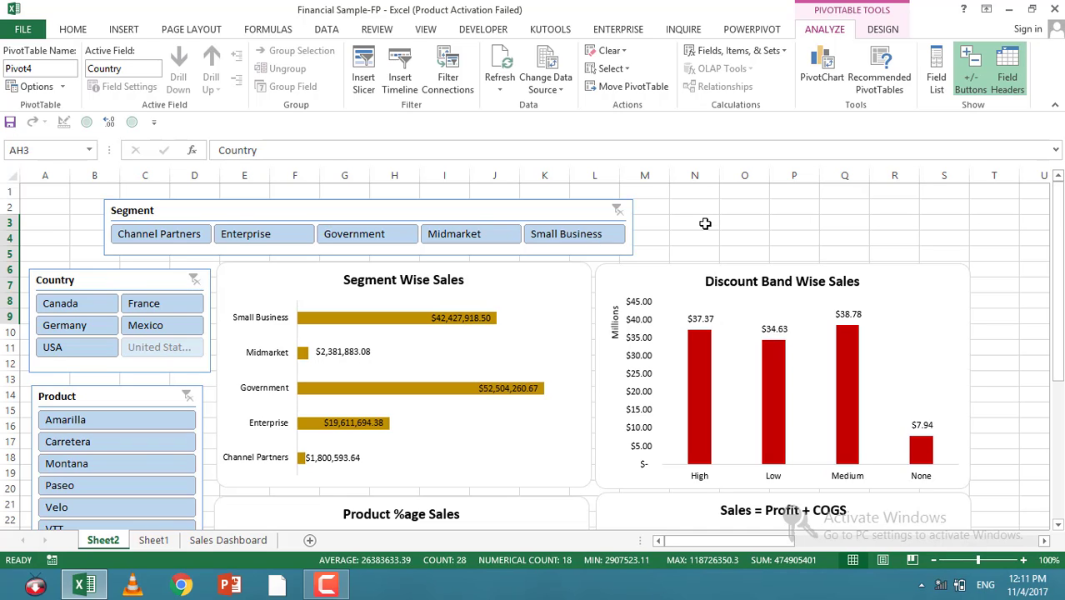
{"action": "left_click", "coordinate": [468, 214]}
{"action": "right_click", "coordinate": [468, 214]}
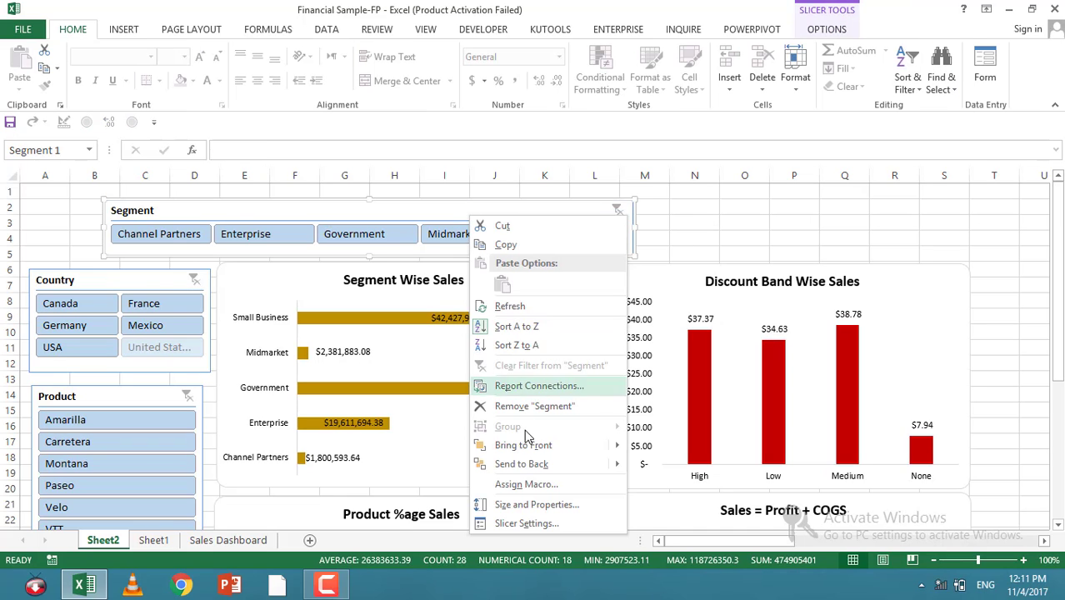
{"action": "left_click", "coordinate": [533, 386]}
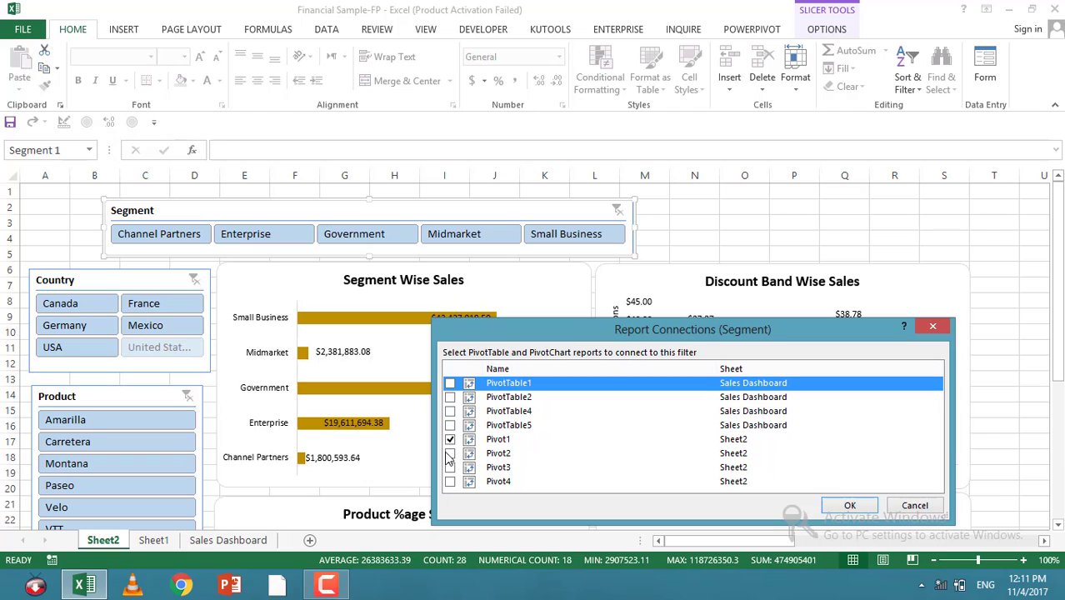
{"action": "left_click", "coordinate": [450, 453]}
{"action": "left_click", "coordinate": [450, 467]}
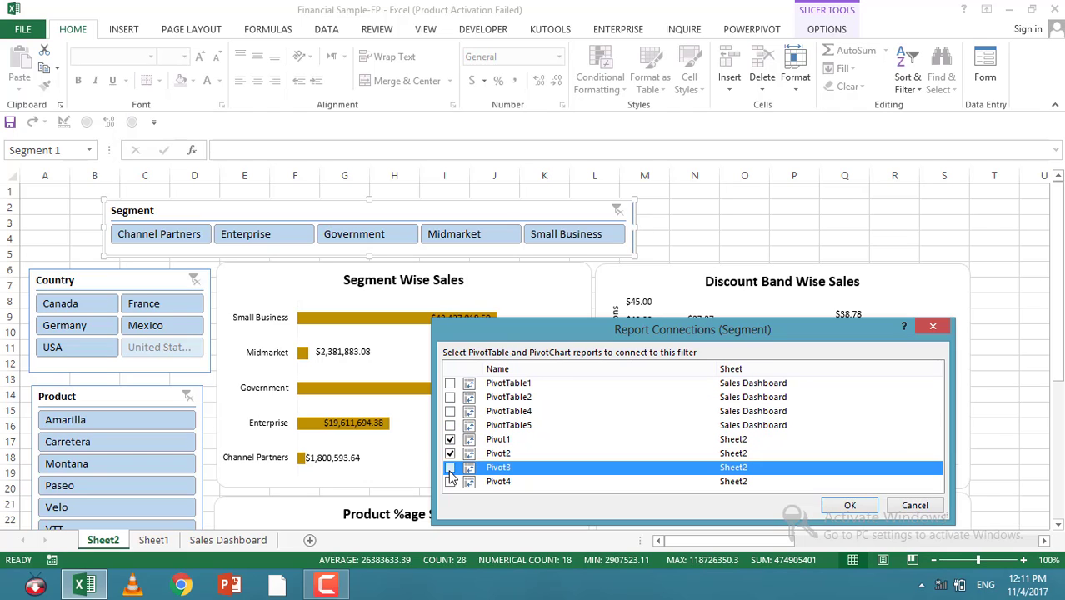
{"action": "left_click", "coordinate": [450, 481]}
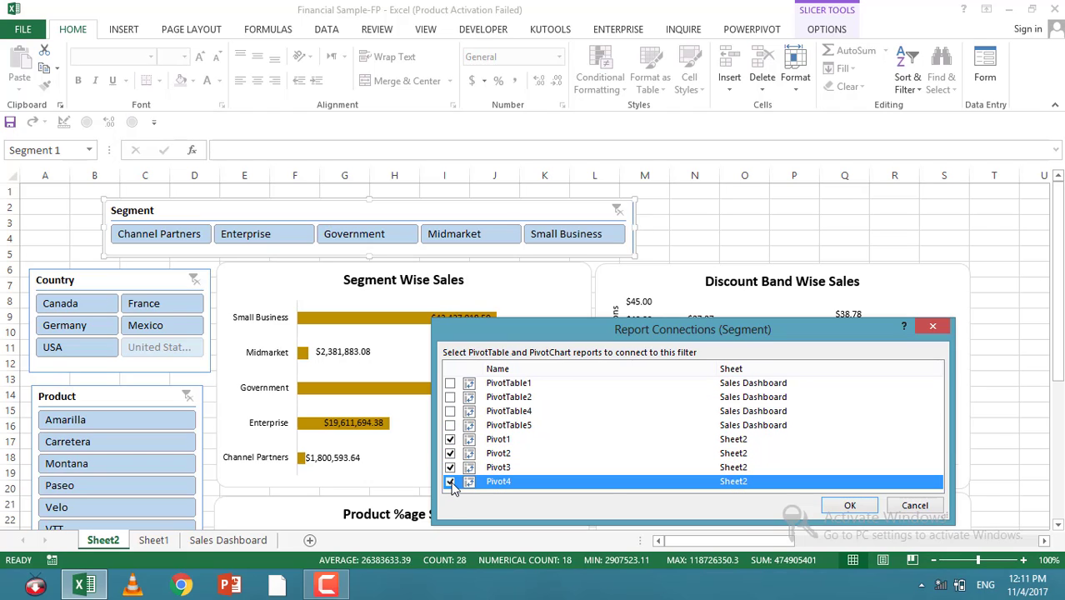
{"action": "left_click", "coordinate": [839, 505]}
Step: Connect the Country slicer to Pivot1, Pivot2, Pivot3 and Pivot4 on Sheet2
{"action": "left_click", "coordinate": [727, 221]}
{"action": "right_click", "coordinate": [161, 275]}
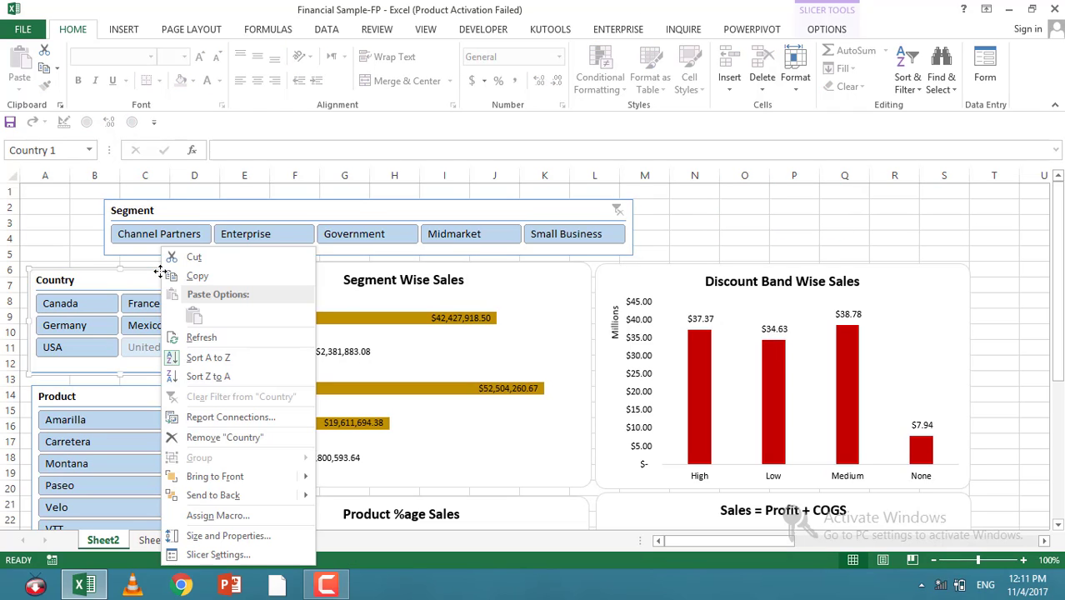
{"action": "left_click", "coordinate": [204, 417]}
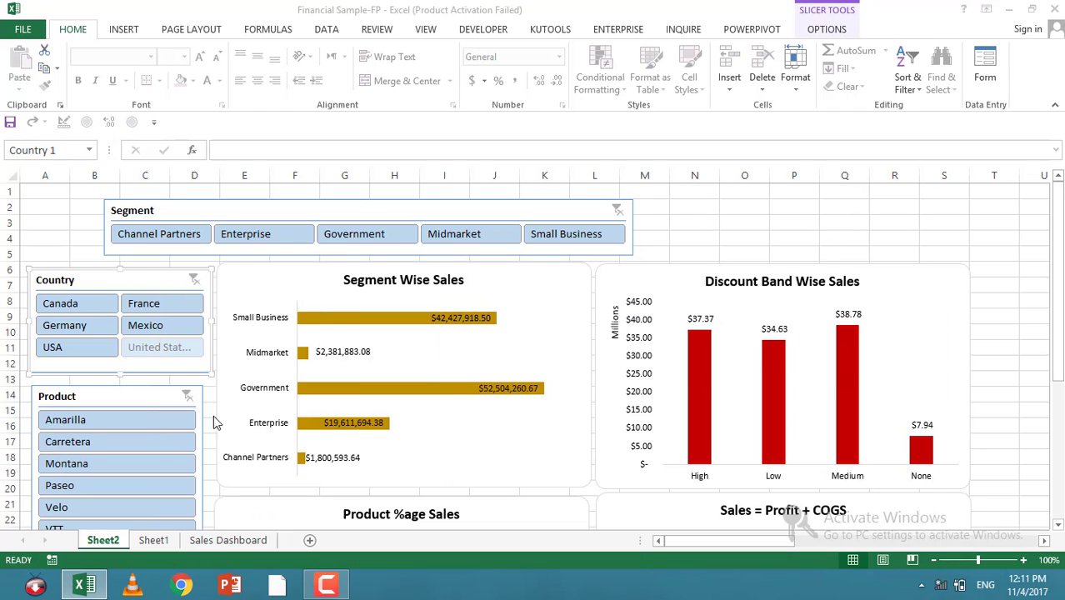
{"action": "left_click", "coordinate": [450, 453]}
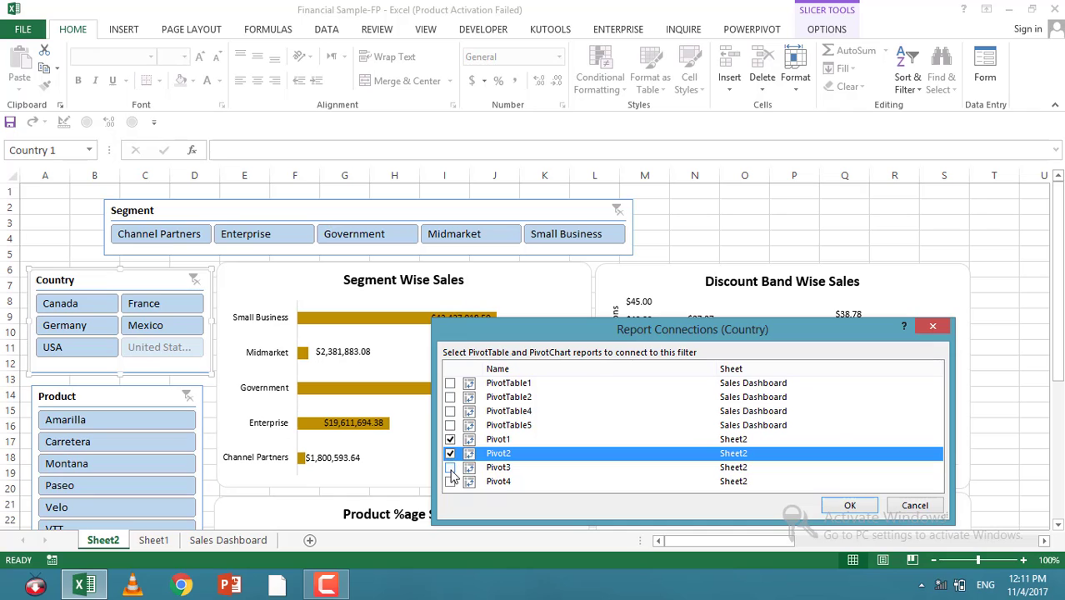
{"action": "left_click", "coordinate": [450, 467]}
{"action": "left_click", "coordinate": [450, 482]}
{"action": "left_click", "coordinate": [843, 506]}
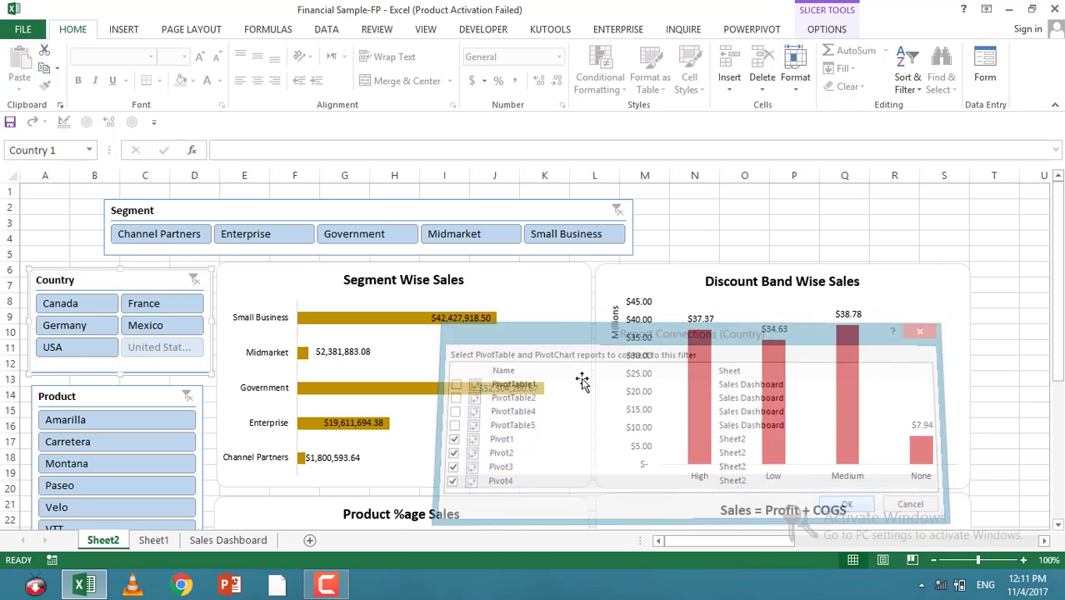
Step: Connect the Product slicer to Pivot2, Pivot3 and Pivot4 in addition to Pivot1
{"action": "scroll", "coordinate": [59, 405], "scroll_direction": "down", "scroll_amount": 3}
{"action": "right_click", "coordinate": [109, 255]}
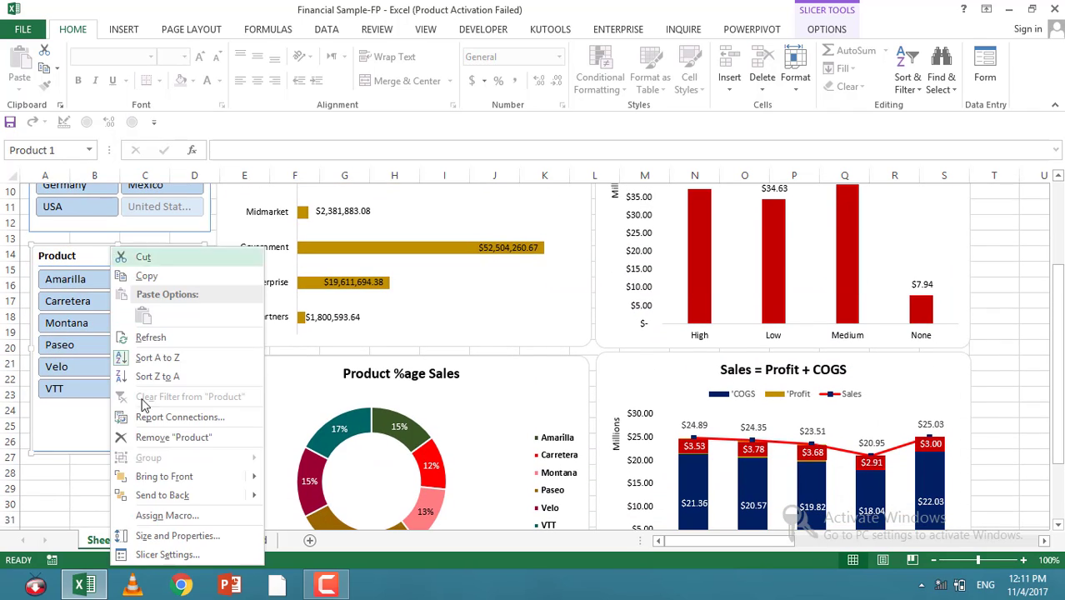
{"action": "left_click", "coordinate": [160, 418]}
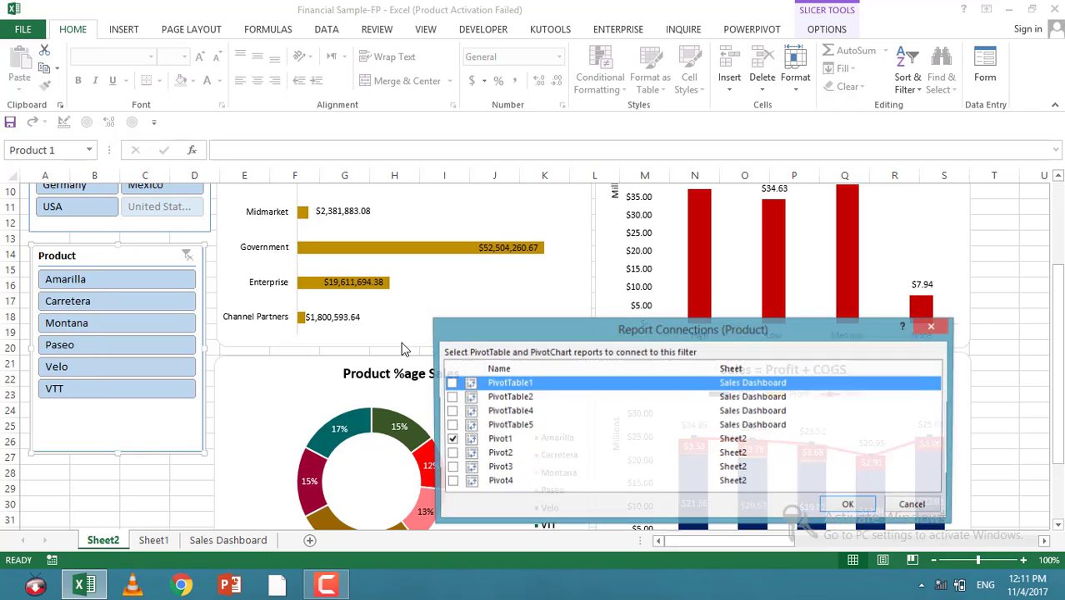
{"action": "left_click", "coordinate": [450, 453]}
{"action": "left_click", "coordinate": [450, 467]}
{"action": "left_click", "coordinate": [450, 482]}
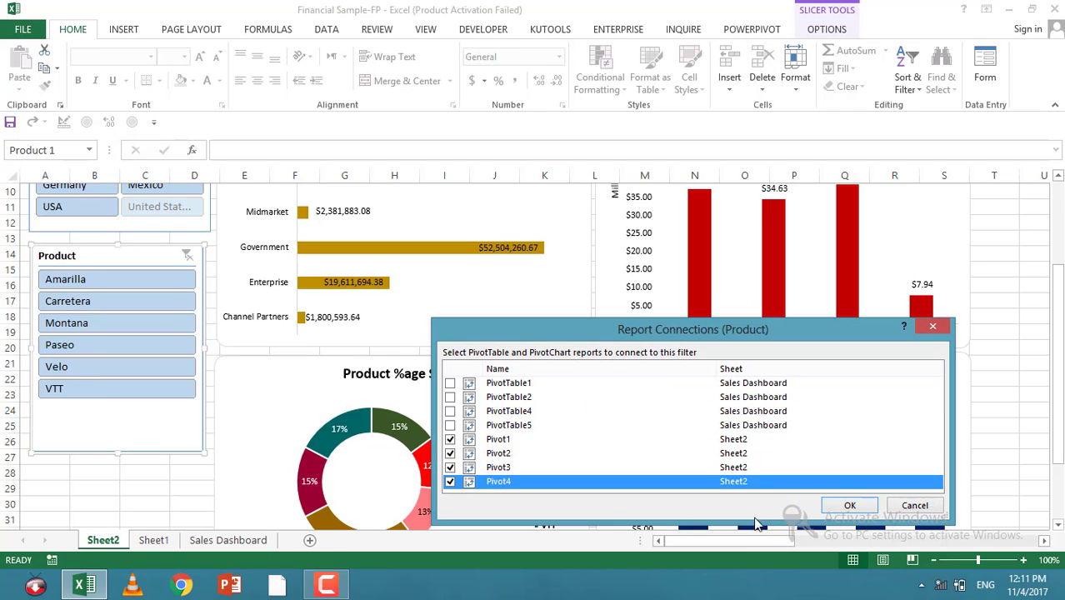
{"action": "left_click", "coordinate": [846, 507]}
Step: Shorten the Product slicer so its box ends just below the VTT item
{"action": "scroll", "coordinate": [112, 367], "scroll_direction": "down", "scroll_amount": 2}
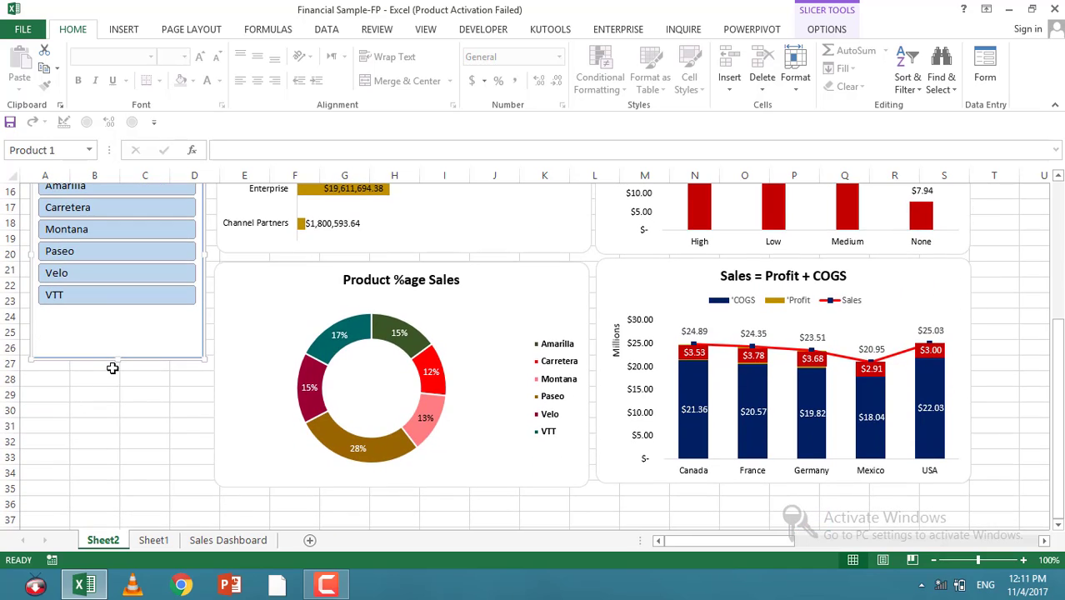
{"action": "left_click_drag", "start_coordinate": [117, 359], "coordinate": [116, 314]}
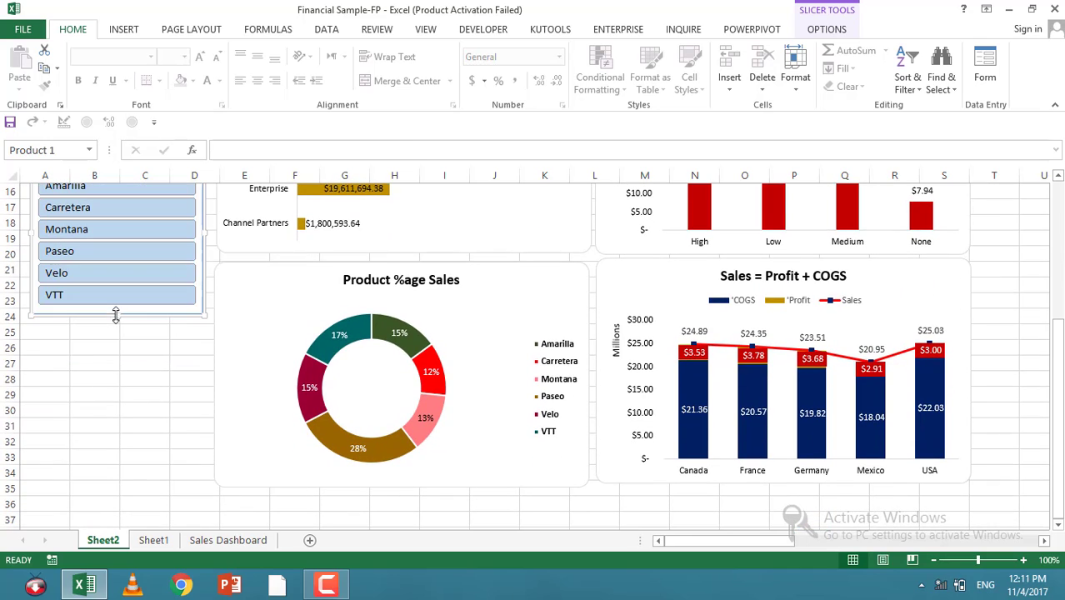
{"action": "left_click", "coordinate": [1019, 350]}
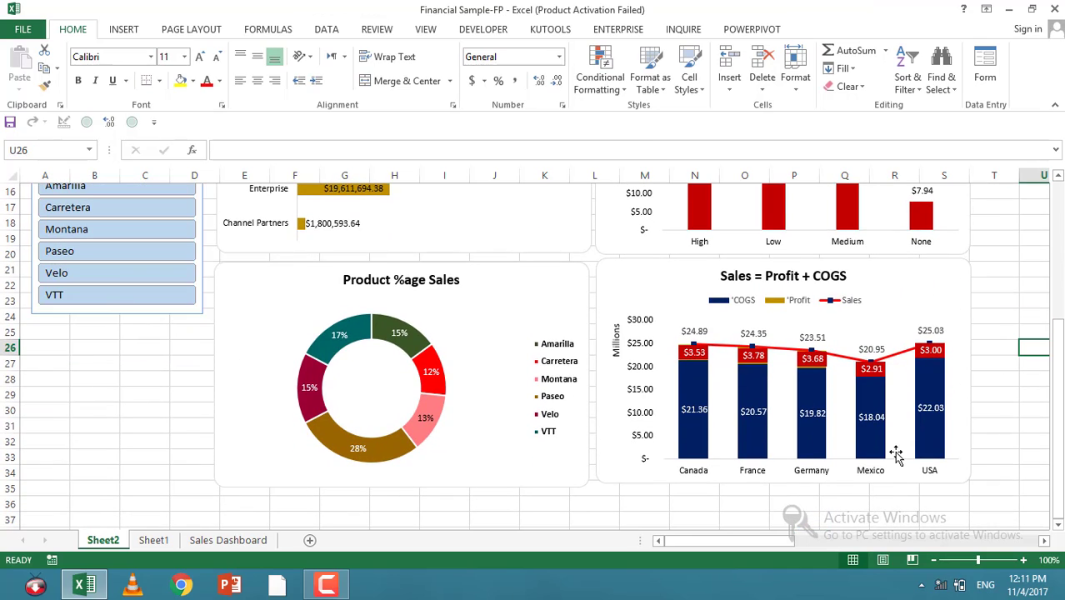
Step: Insert a Date timeline for the Segment PivotTable on Sheet2
{"action": "key", "text": "Right"}
{"action": "key", "text": "Right"}
{"action": "key", "text": "Right"}
{"action": "key", "text": "Right"}
{"action": "key", "text": "Right"}
{"action": "key", "text": "Up"}
{"action": "key", "text": "Up"}
{"action": "key", "text": "Up"}
{"action": "key", "text": "Up"}
{"action": "key", "text": "Up"}
{"action": "key", "text": "Up"}
{"action": "key", "text": "Up"}
{"action": "key", "text": "Up"}
{"action": "key", "text": "Up"}
{"action": "key", "text": "Up"}
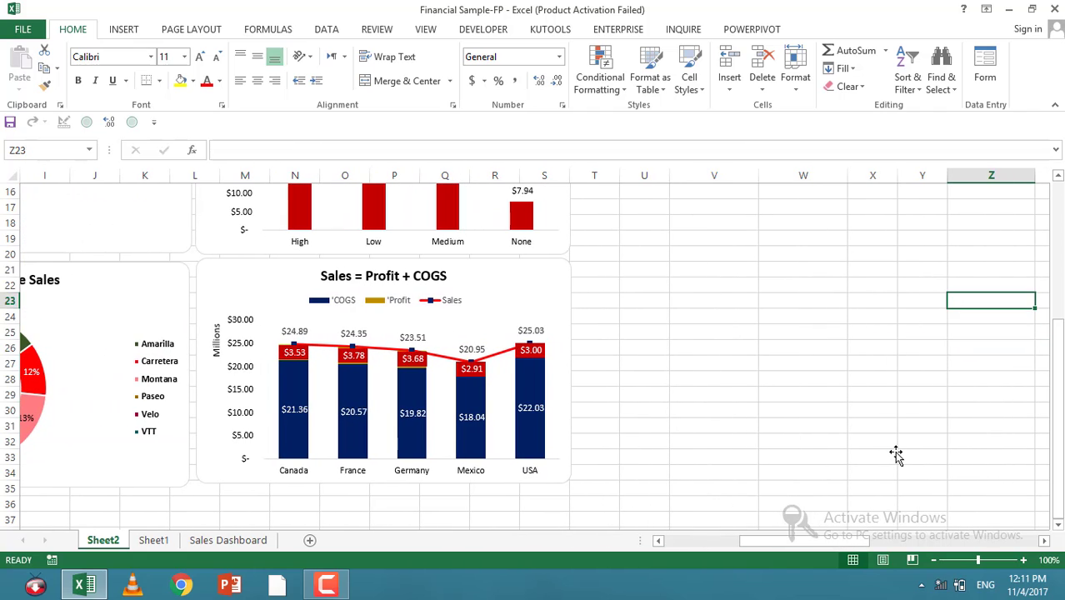
{"action": "key", "text": "Up"}
{"action": "key", "text": "Up"}
{"action": "key", "text": "Up"}
{"action": "key", "text": "Up"}
{"action": "key", "text": "Up"}
{"action": "key", "text": "Up"}
{"action": "key", "text": "Up"}
{"action": "key", "text": "Up"}
{"action": "key", "text": "Up"}
{"action": "key", "text": "Up"}
{"action": "key", "text": "Up"}
{"action": "key", "text": "Up"}
{"action": "key", "text": "Up"}
{"action": "key", "text": "Up"}
{"action": "left_click", "coordinate": [727, 278]}
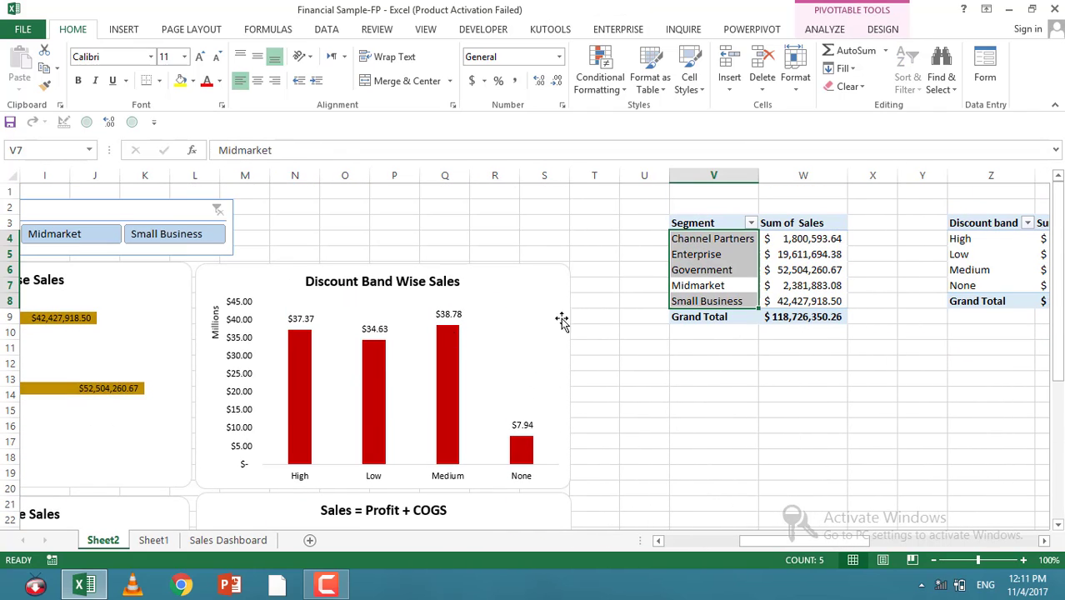
{"action": "left_click", "coordinate": [721, 275]}
{"action": "left_click", "coordinate": [125, 30]}
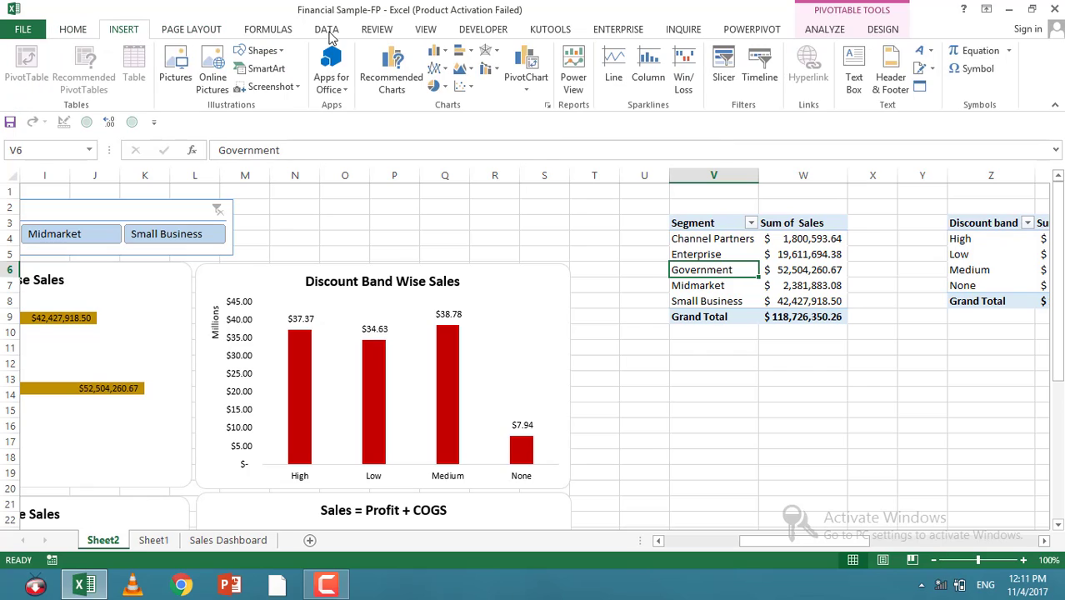
{"action": "left_click", "coordinate": [759, 66]}
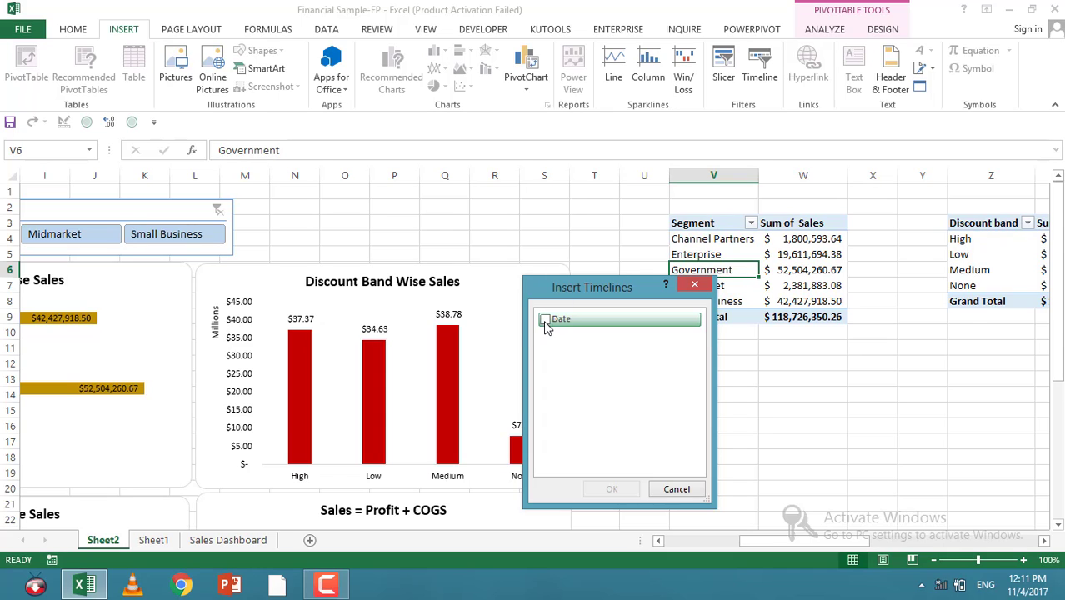
{"action": "left_click", "coordinate": [548, 323]}
{"action": "left_click", "coordinate": [609, 489]}
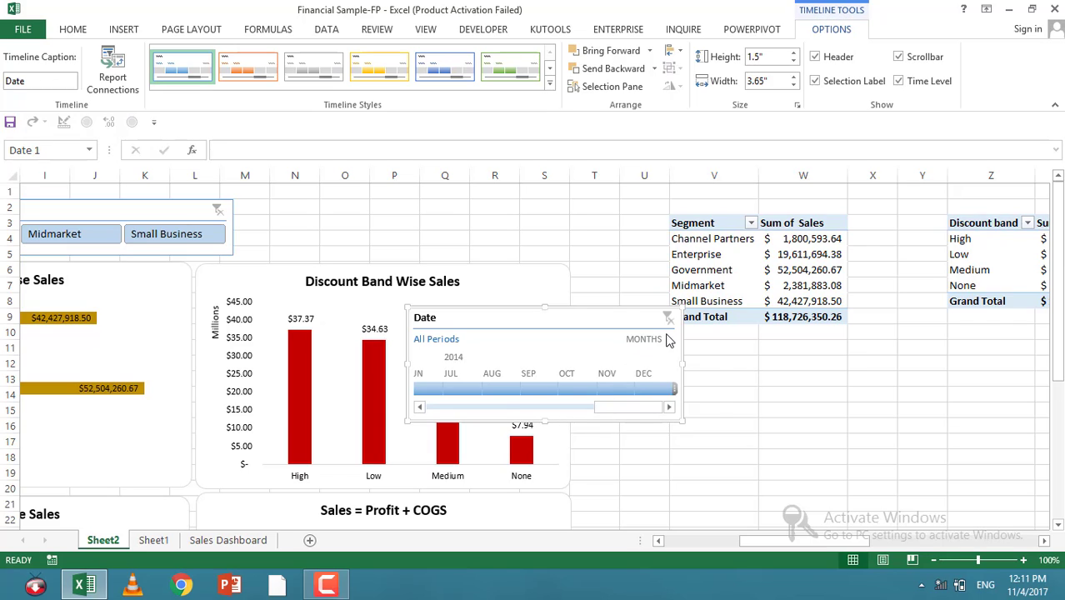
Step: Set the timeline's time level to Years and apply the dark orange timeline style
{"action": "left_click", "coordinate": [666, 339]}
{"action": "left_click", "coordinate": [664, 360]}
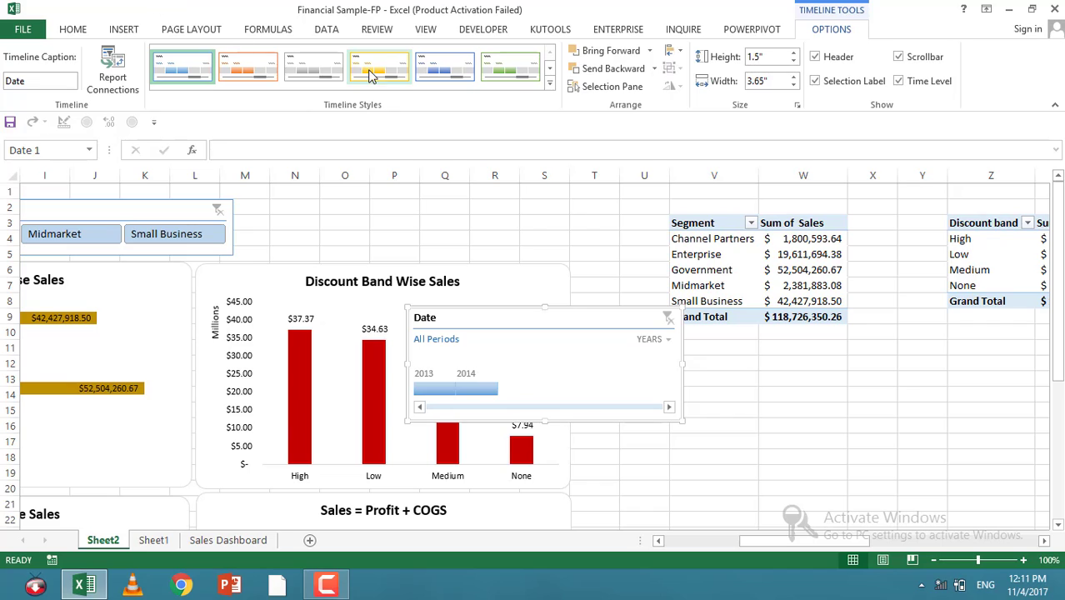
{"action": "left_click", "coordinate": [549, 83]}
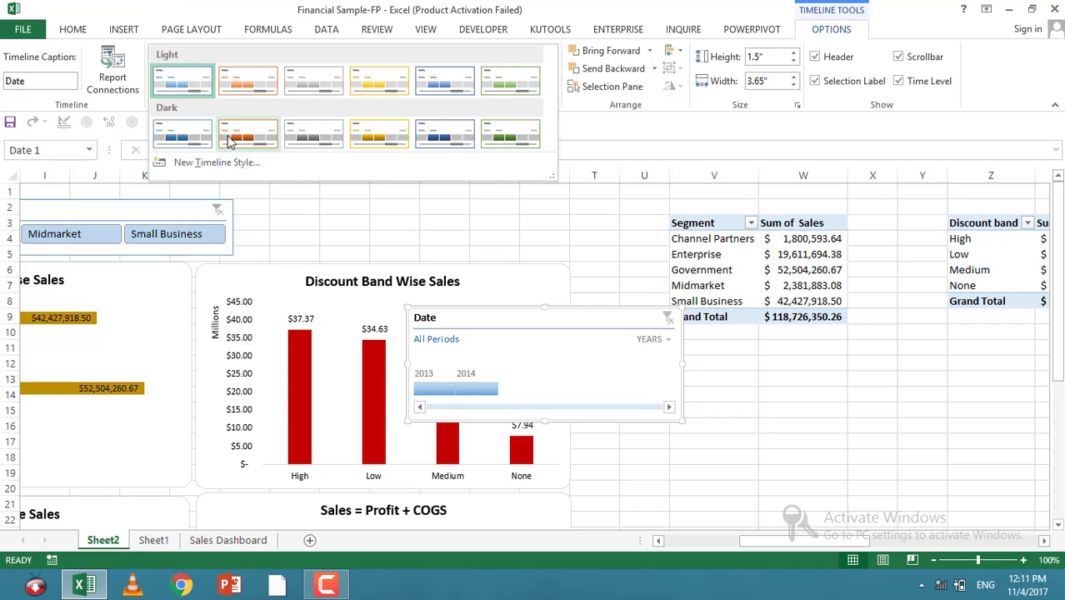
{"action": "left_click", "coordinate": [230, 140]}
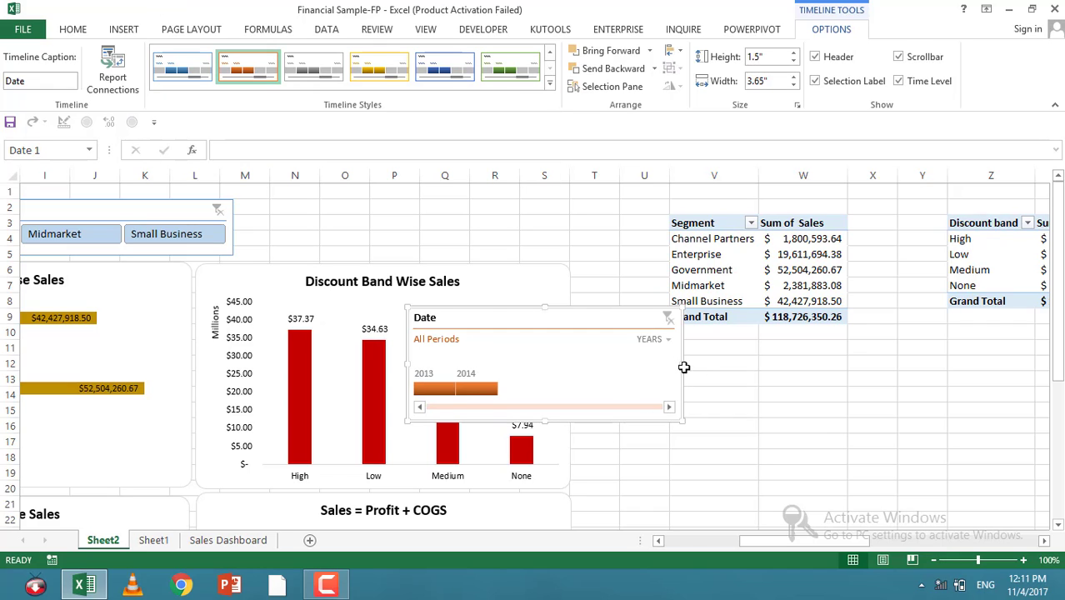
Step: Narrow the timeline to about 2.04 inches wide and move it below the Product slicer
{"action": "left_click_drag", "start_coordinate": [683, 364], "coordinate": [560, 368]}
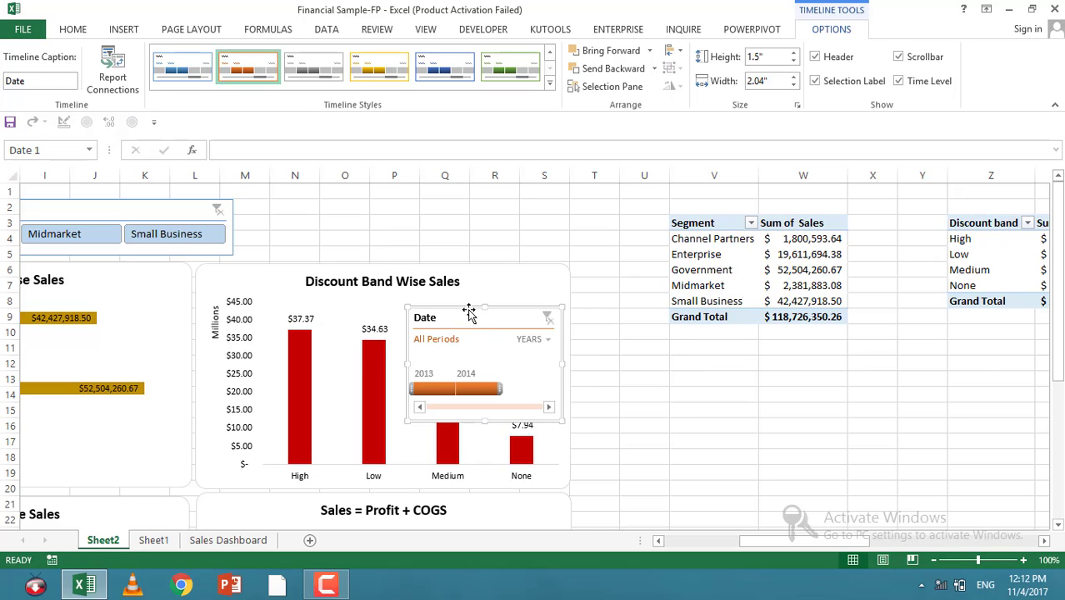
{"action": "left_click_drag", "start_coordinate": [743, 541], "coordinate": [664, 542]}
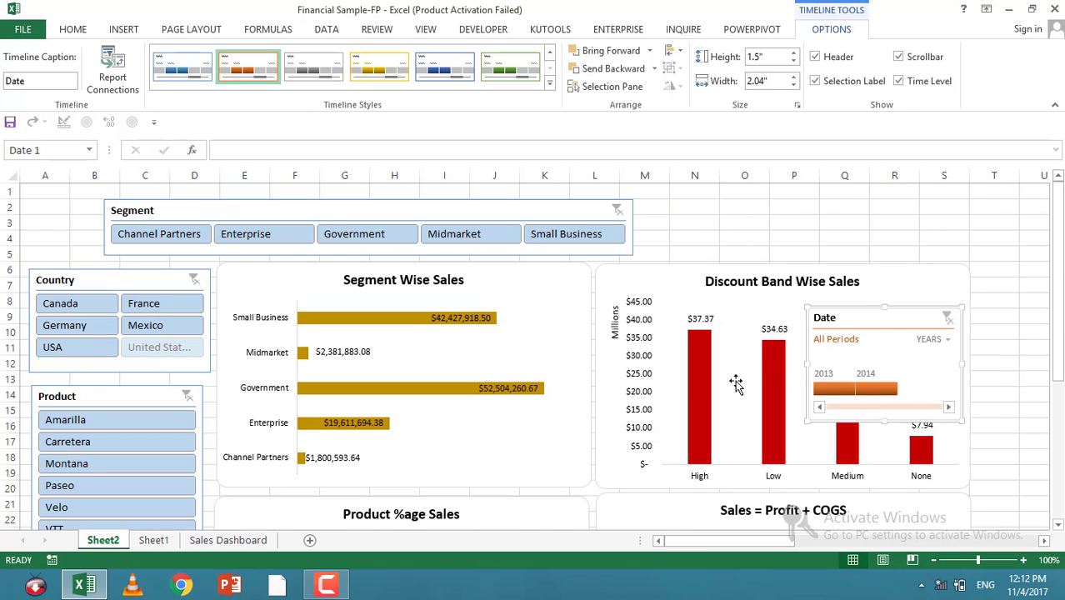
{"action": "left_click_drag", "start_coordinate": [845, 319], "coordinate": [39, 294]}
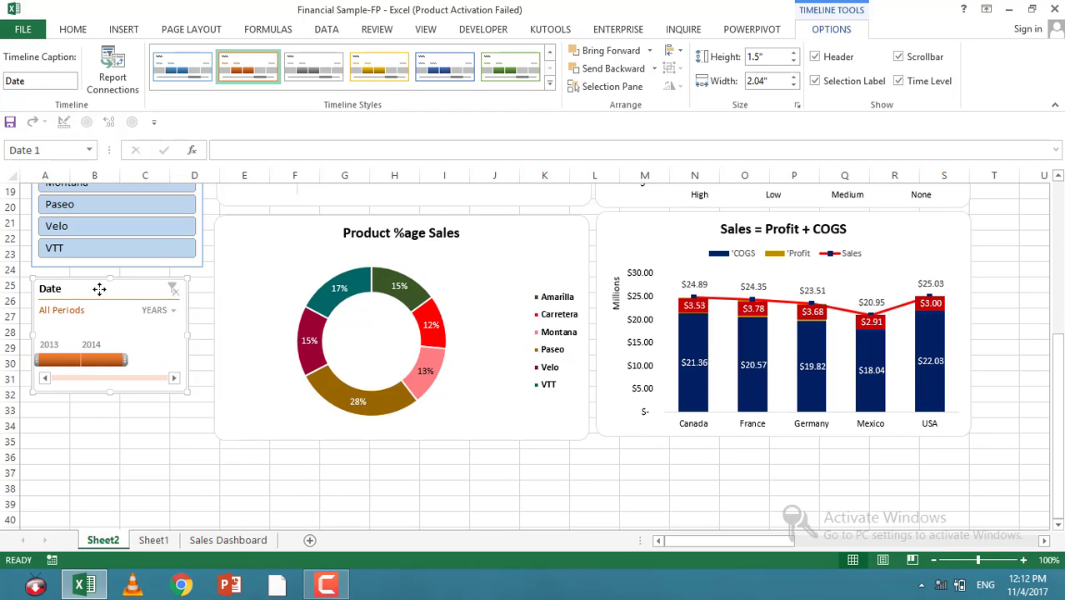
Step: Open the timeline's size and properties pane to review it, then close it
{"action": "right_click", "coordinate": [101, 291]}
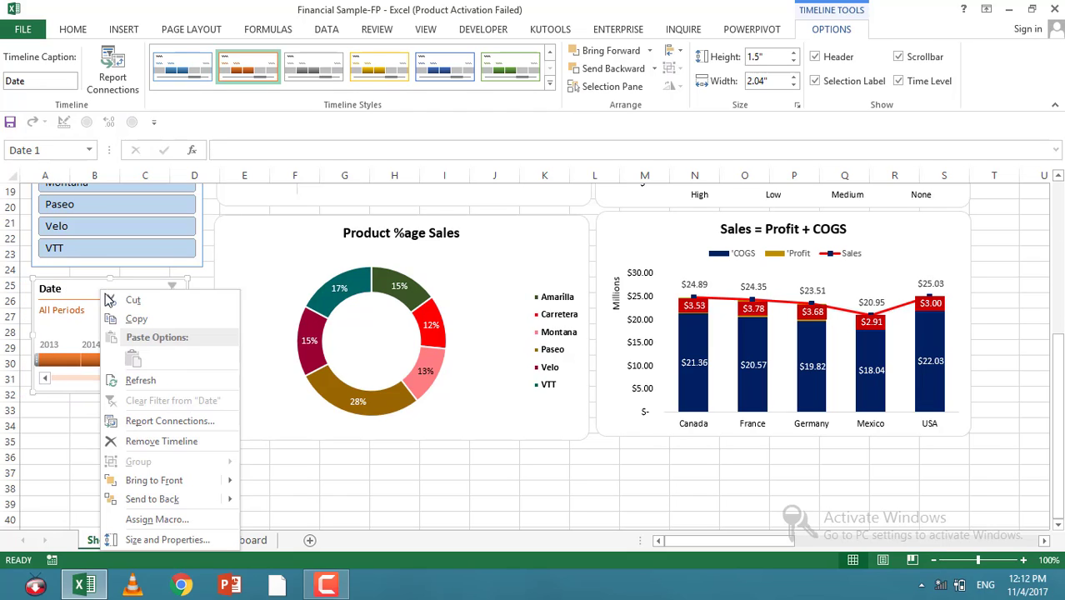
{"action": "left_click", "coordinate": [138, 543]}
{"action": "scroll", "coordinate": [235, 431], "scroll_direction": "down", "scroll_amount": 2}
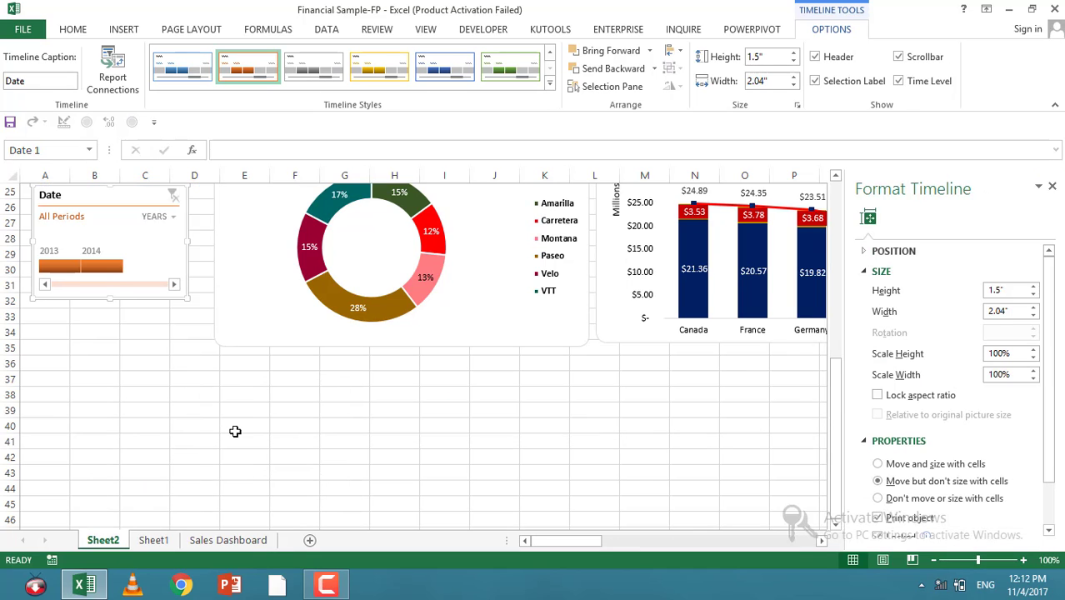
{"action": "scroll", "coordinate": [322, 428], "scroll_direction": "up", "scroll_amount": 4}
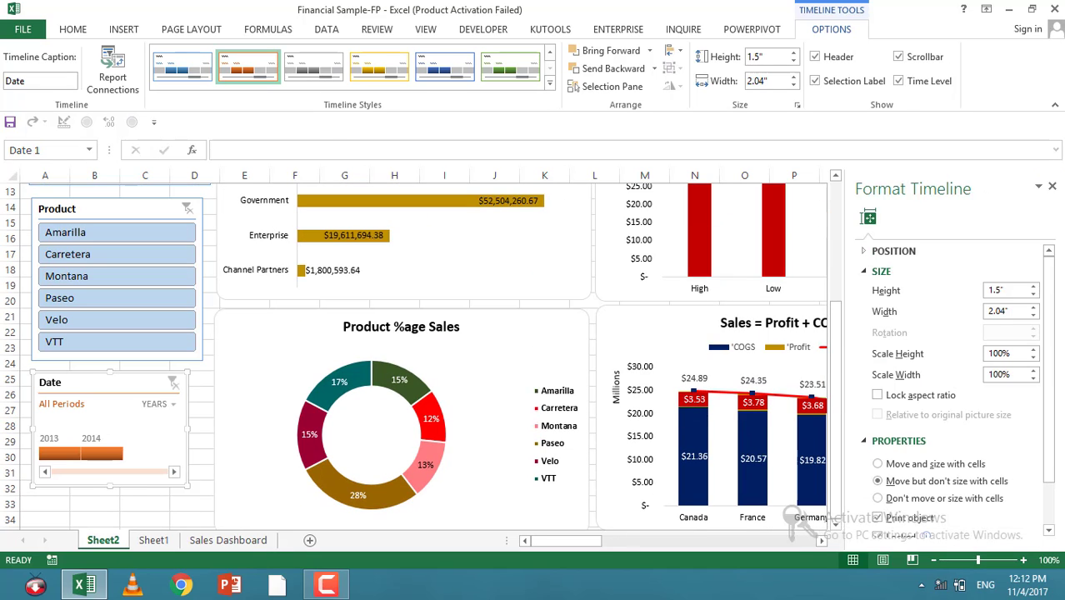
{"action": "left_click", "coordinate": [1052, 185]}
Step: Connect the Date timeline to Pivot2, Pivot3 and Pivot4 in addition to Pivot1
{"action": "right_click", "coordinate": [108, 381]}
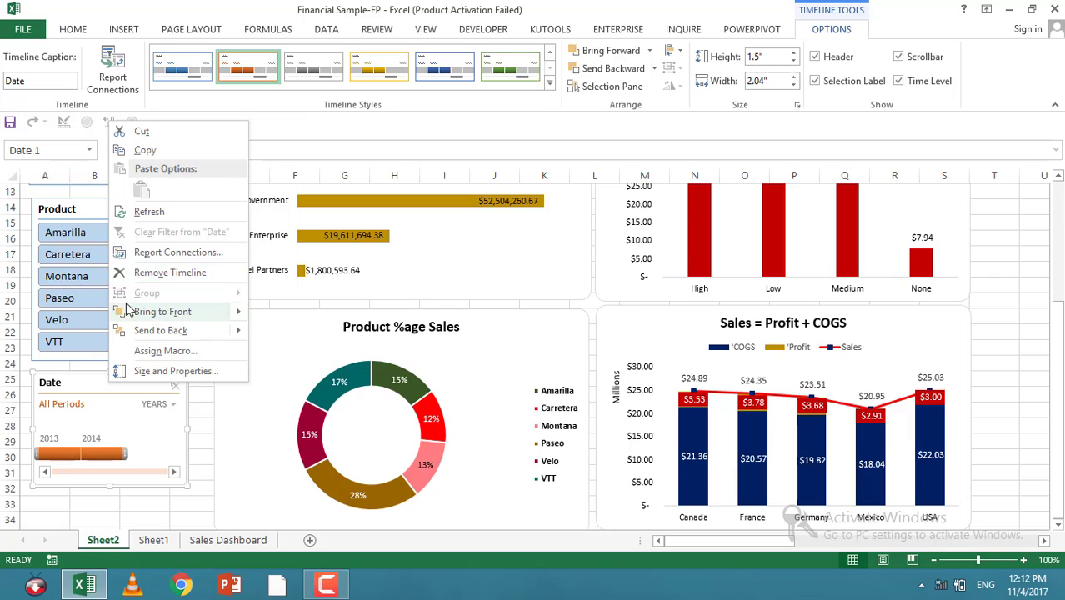
{"action": "left_click", "coordinate": [167, 252]}
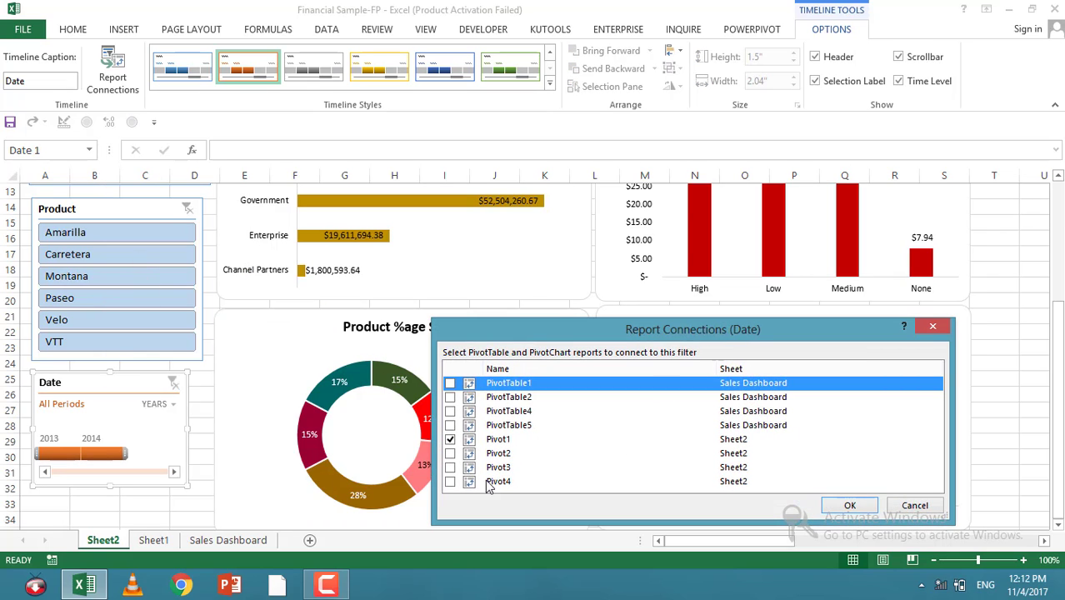
{"action": "left_click", "coordinate": [449, 454]}
{"action": "left_click", "coordinate": [450, 468]}
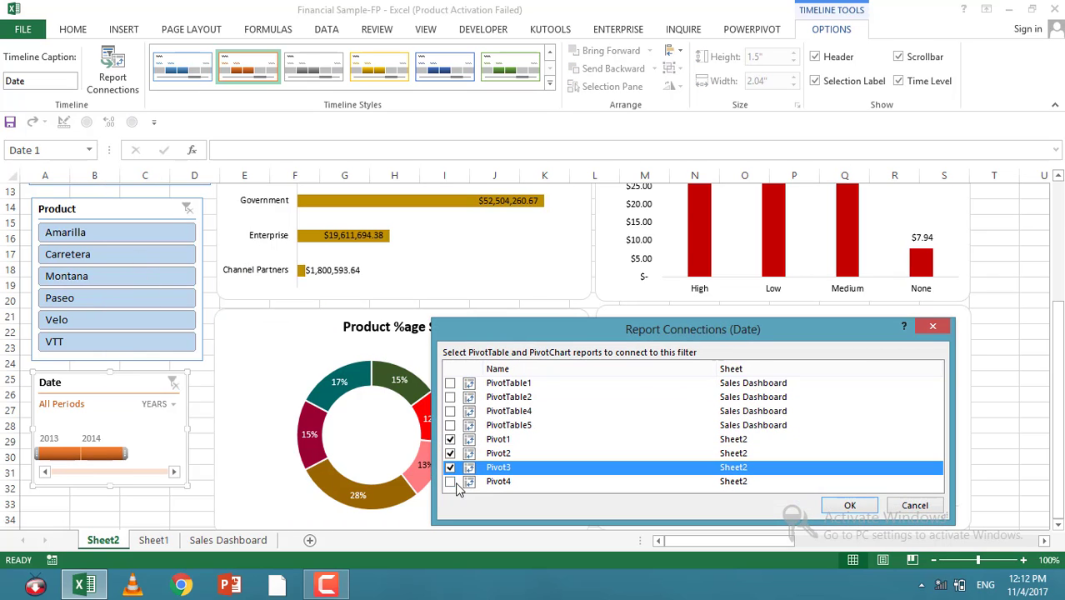
{"action": "left_click", "coordinate": [454, 483]}
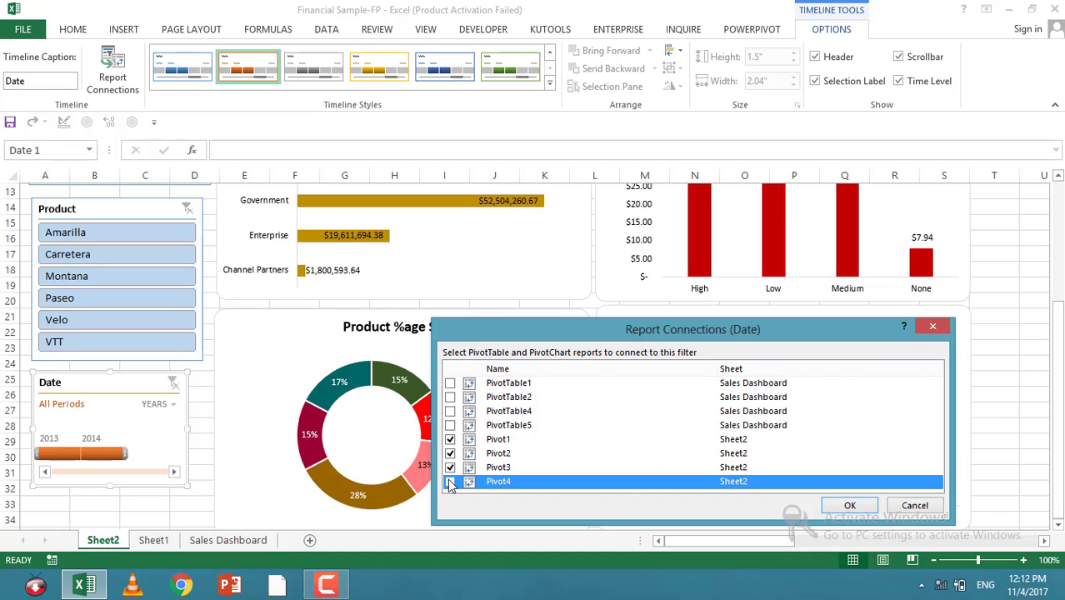
{"action": "left_click", "coordinate": [824, 507]}
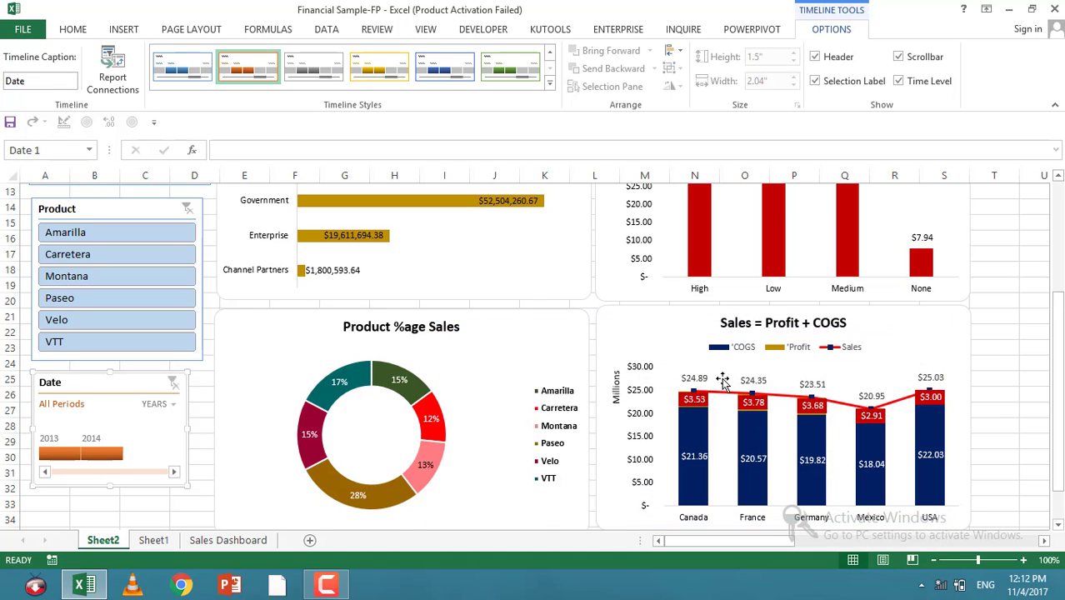
Step: Move the Segment slicer right so it sits centred above the charts
{"action": "scroll", "coordinate": [725, 376], "scroll_direction": "up", "scroll_amount": 3}
{"action": "scroll", "coordinate": [387, 29], "scroll_direction": "up", "scroll_amount": 4}
{"action": "scroll", "coordinate": [388, 28], "scroll_direction": "up", "scroll_amount": 3}
{"action": "scroll", "coordinate": [263, 168], "scroll_direction": "up", "scroll_amount": 1}
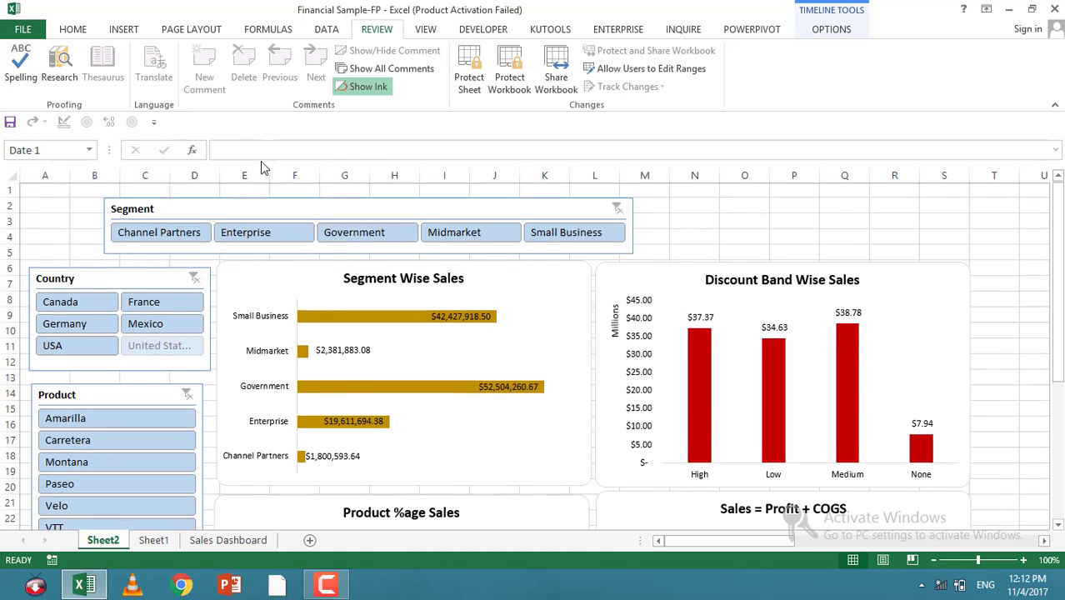
{"action": "left_click_drag", "start_coordinate": [169, 211], "coordinate": [177, 210]}
{"action": "key", "text": "Right"}
{"action": "key", "text": "Right"}
{"action": "key", "text": "Right"}
{"action": "key", "text": "Right"}
{"action": "key", "text": "Right"}
{"action": "key", "text": "Right"}
{"action": "key", "text": "Right"}
{"action": "key", "text": "Right"}
{"action": "key", "text": "Right"}
{"action": "key", "text": "Right"}
{"action": "key", "text": "Right"}
{"action": "key", "text": "Right"}
{"action": "key", "text": "Right"}
{"action": "key", "text": "Right"}
{"action": "key", "text": "Right"}
{"action": "key", "text": "Right"}
{"action": "key", "text": "Right"}
{"action": "key", "text": "Right"}
{"action": "key", "text": "Right"}
{"action": "key", "text": "Right"}
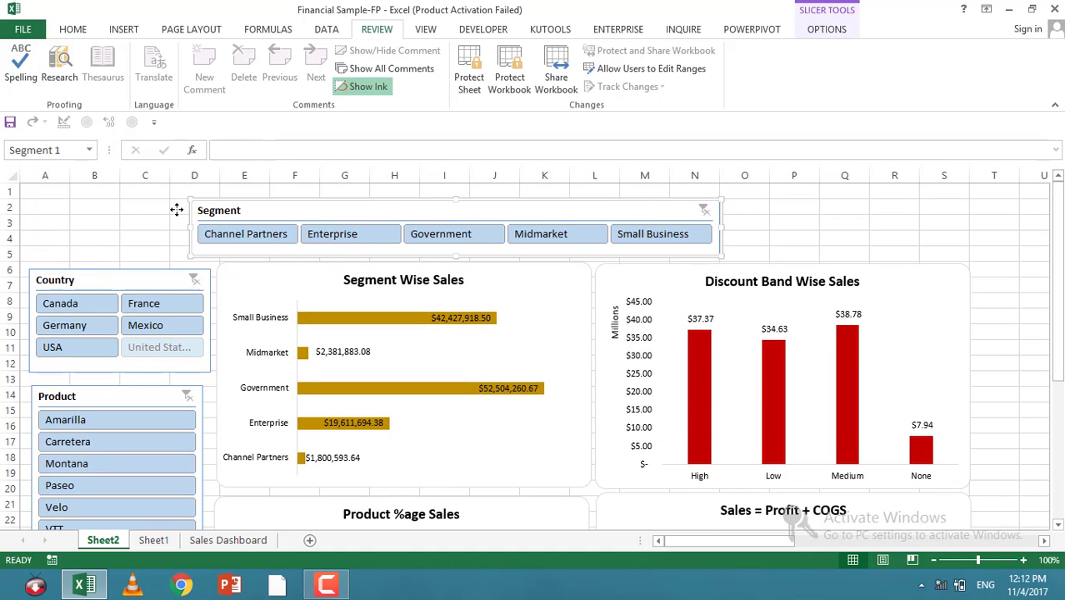
{"action": "key", "text": "Right"}
{"action": "key", "text": "Right"}
{"action": "key", "text": "Right"}
{"action": "key", "text": "Right"}
{"action": "key", "text": "Right"}
{"action": "key", "text": "Right"}
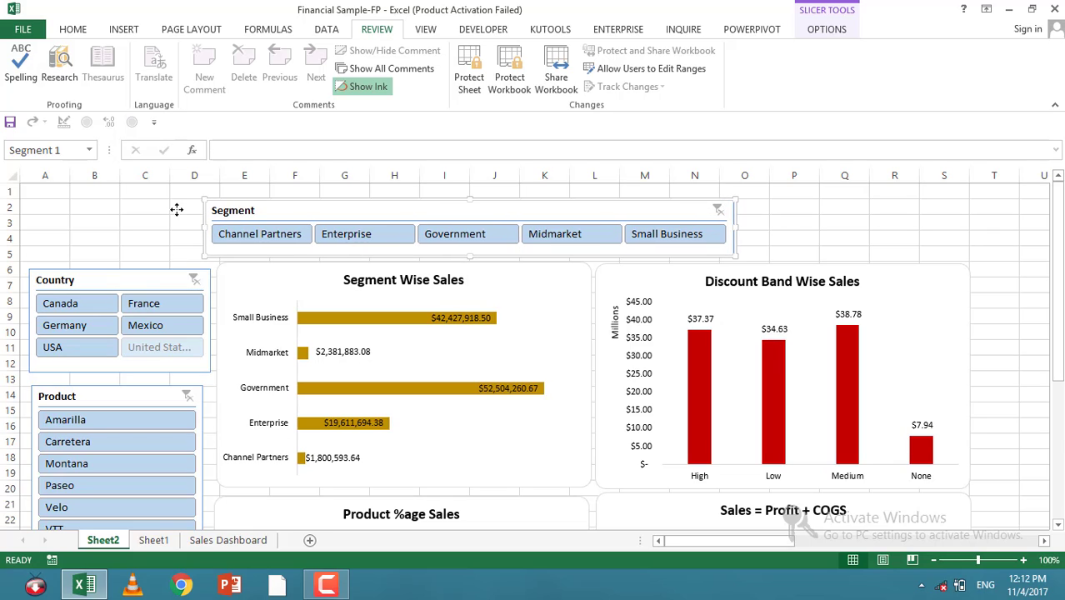
{"action": "key", "text": "Right"}
{"action": "key", "text": "Right"}
{"action": "key", "text": "Right"}
{"action": "key", "text": "Right"}
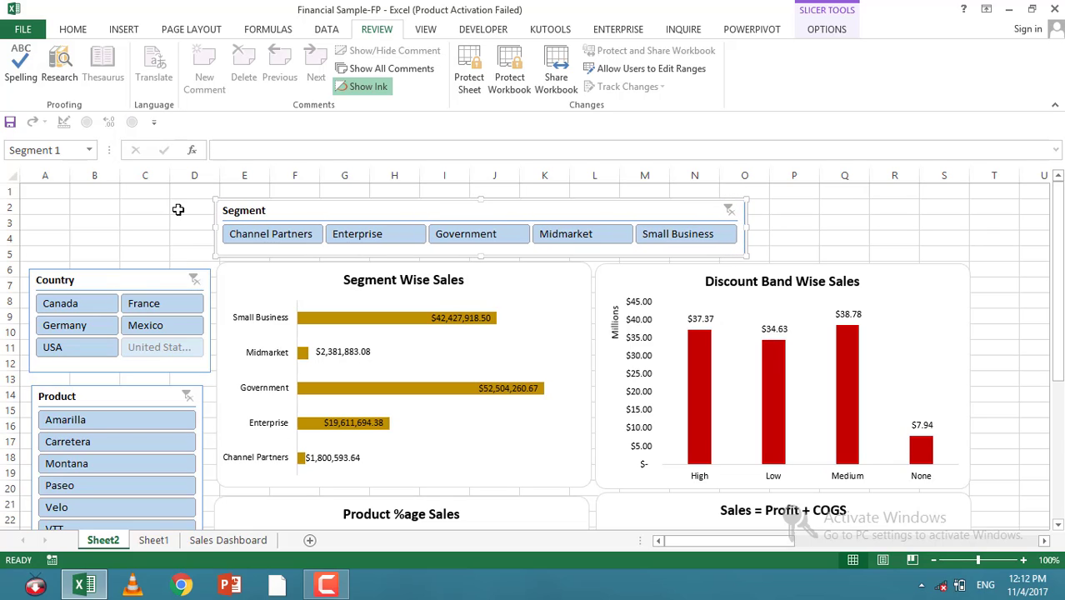
Step: Hide the sheet's gridlines, headings and formula bar
{"action": "left_click", "coordinate": [425, 29]}
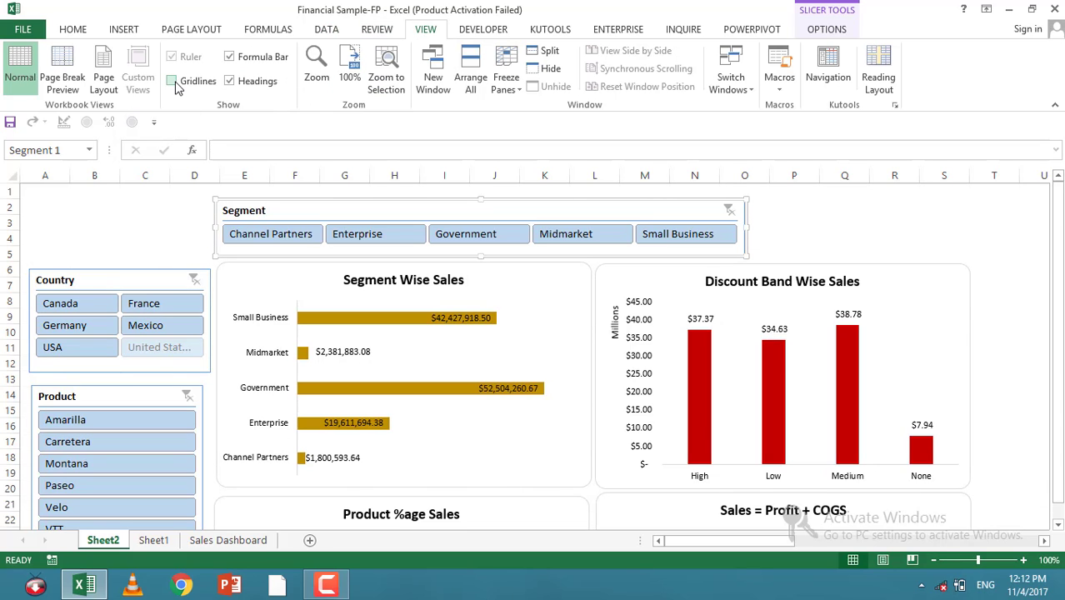
{"action": "left_click", "coordinate": [228, 82]}
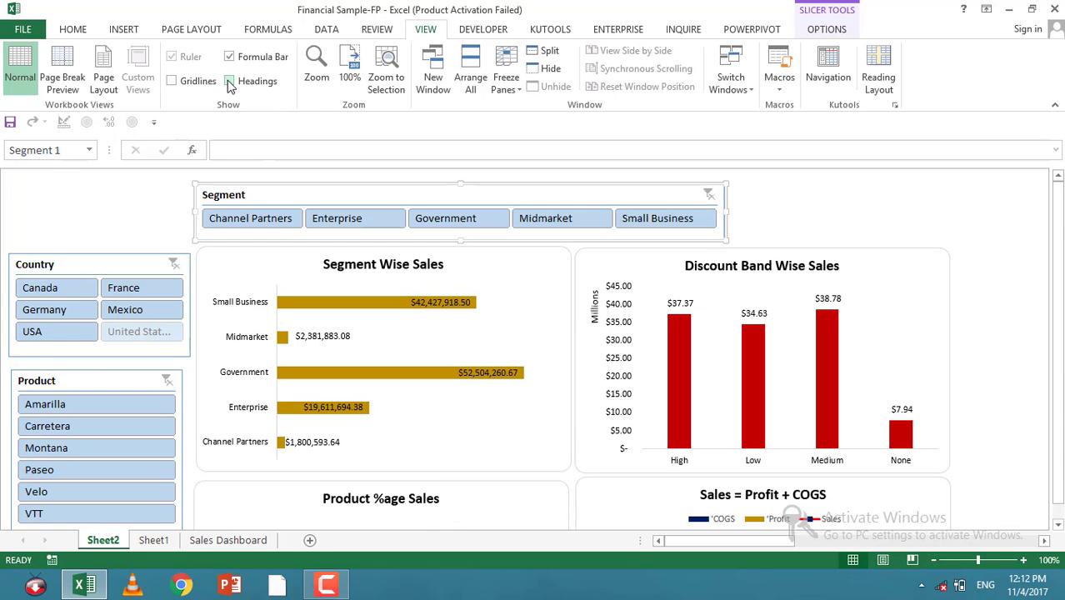
{"action": "left_click", "coordinate": [228, 57]}
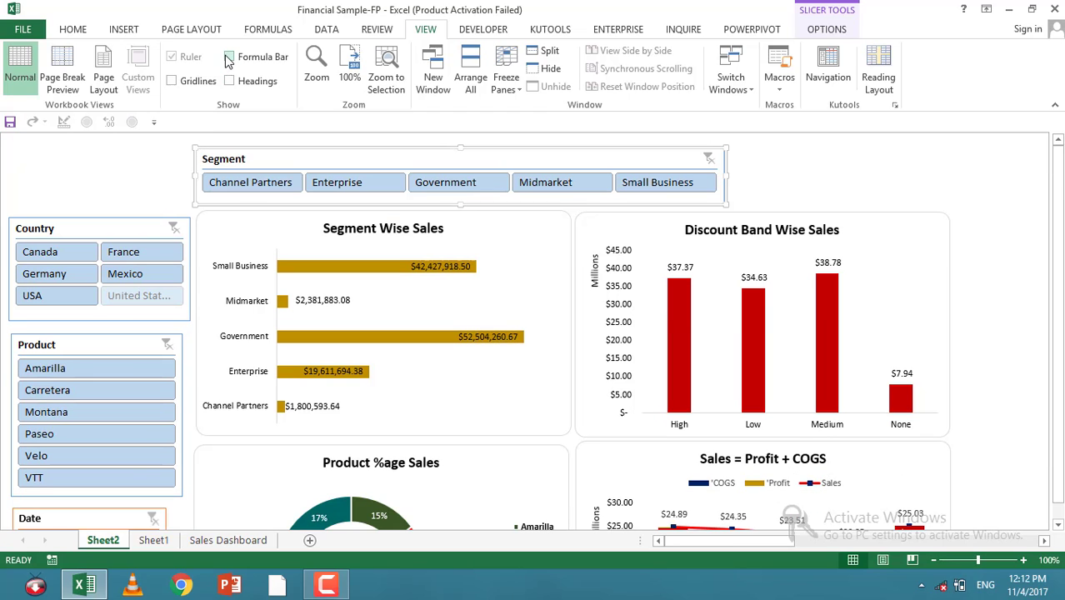
{"action": "left_click_drag", "start_coordinate": [244, 156], "coordinate": [250, 148]}
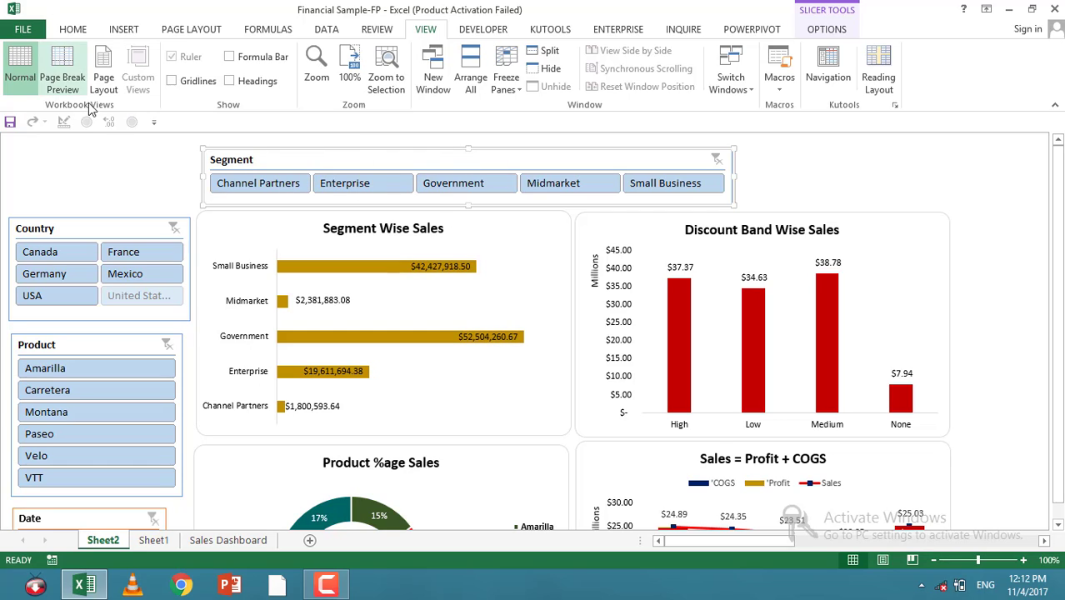
Step: Insert a text box at the top right of the sheet and enter the title "Sales Inter Active Dashboard"
{"action": "left_click", "coordinate": [122, 29]}
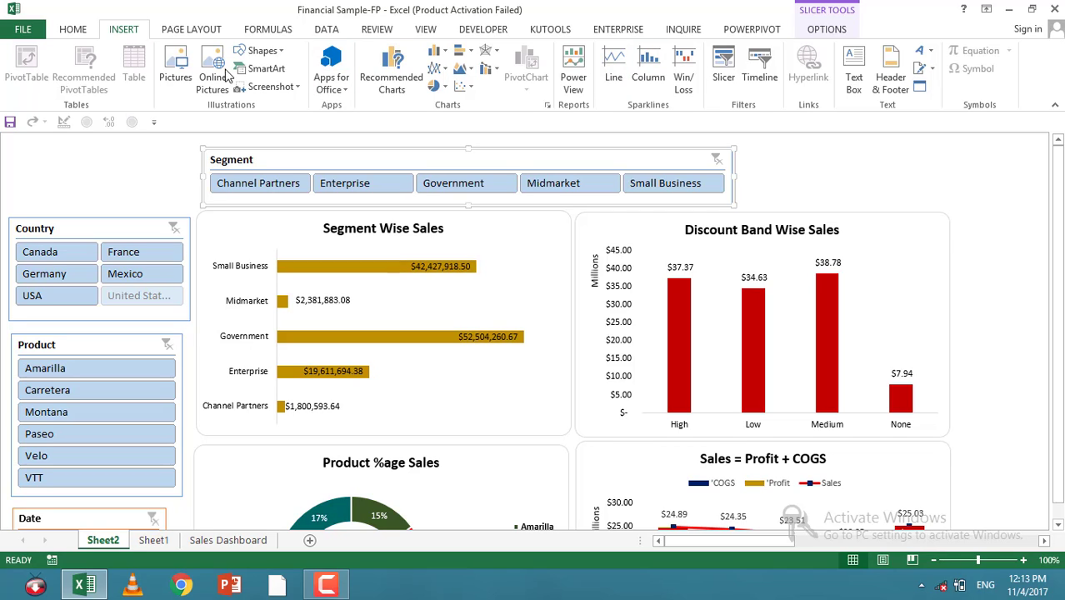
{"action": "left_click", "coordinate": [853, 71]}
{"action": "left_click_drag", "start_coordinate": [830, 143], "coordinate": [984, 190]}
{"action": "type", "text": "Sales In"}
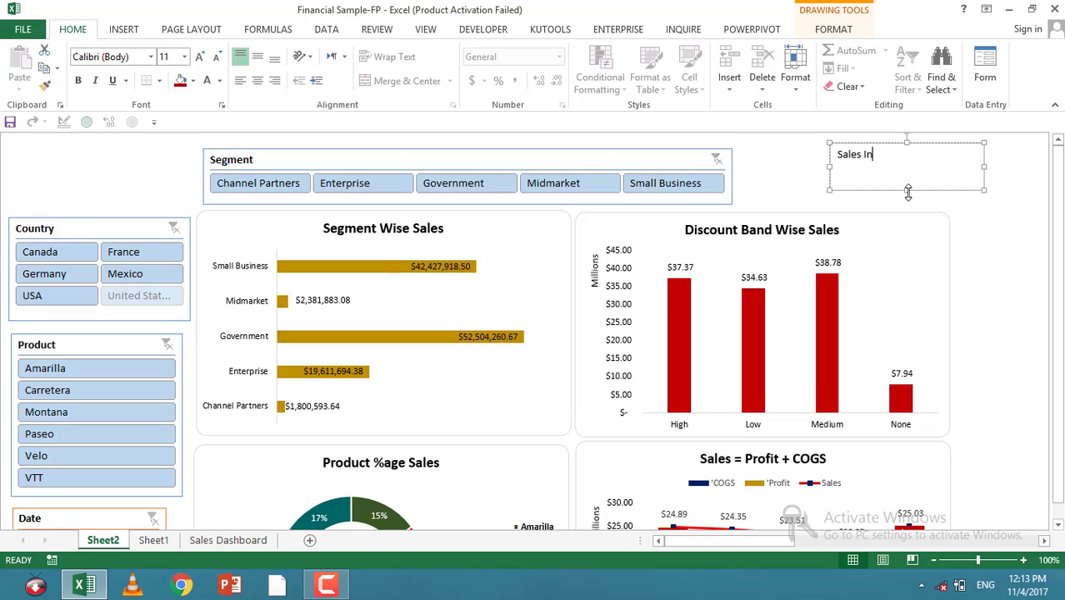
{"action": "type", "text": "ter Active Dashboard"}
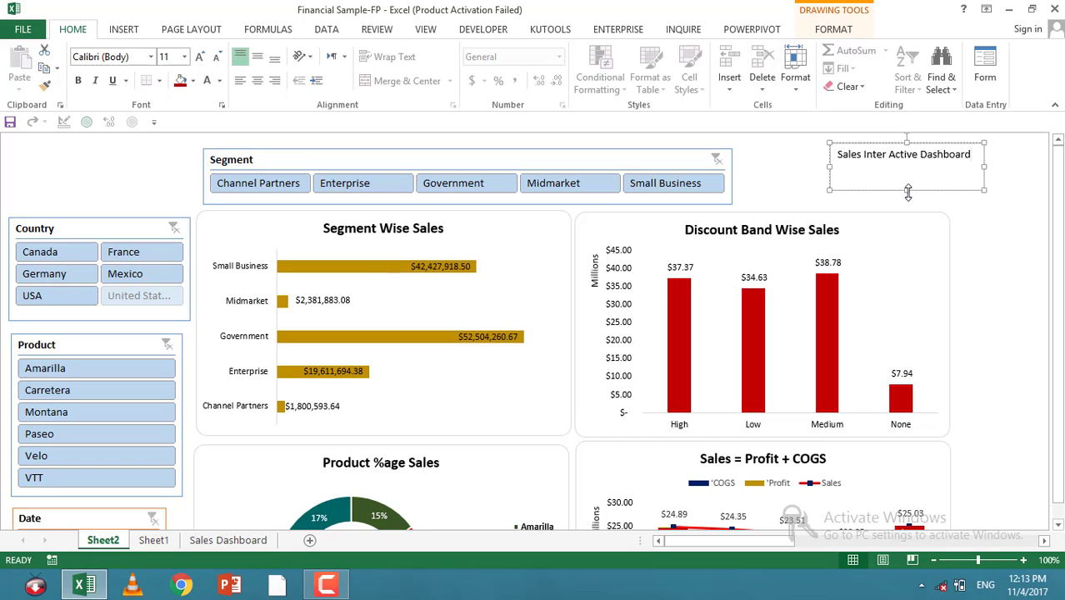
Step: Shrink the title box's height, select all its text and increase the font size to 16
{"action": "left_click_drag", "start_coordinate": [907, 192], "coordinate": [907, 164]}
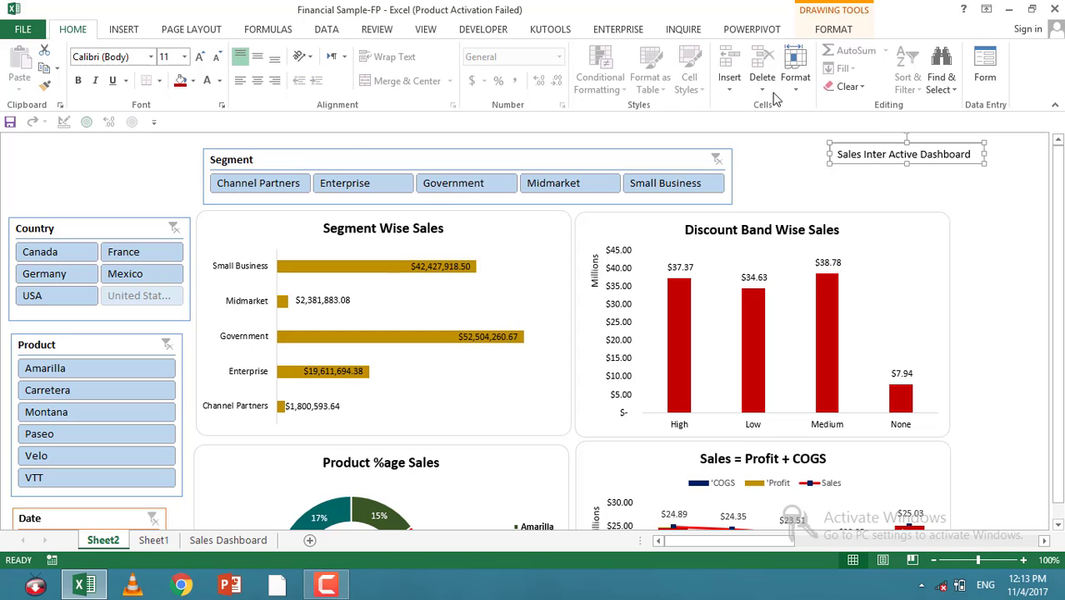
{"action": "left_click", "coordinate": [119, 30]}
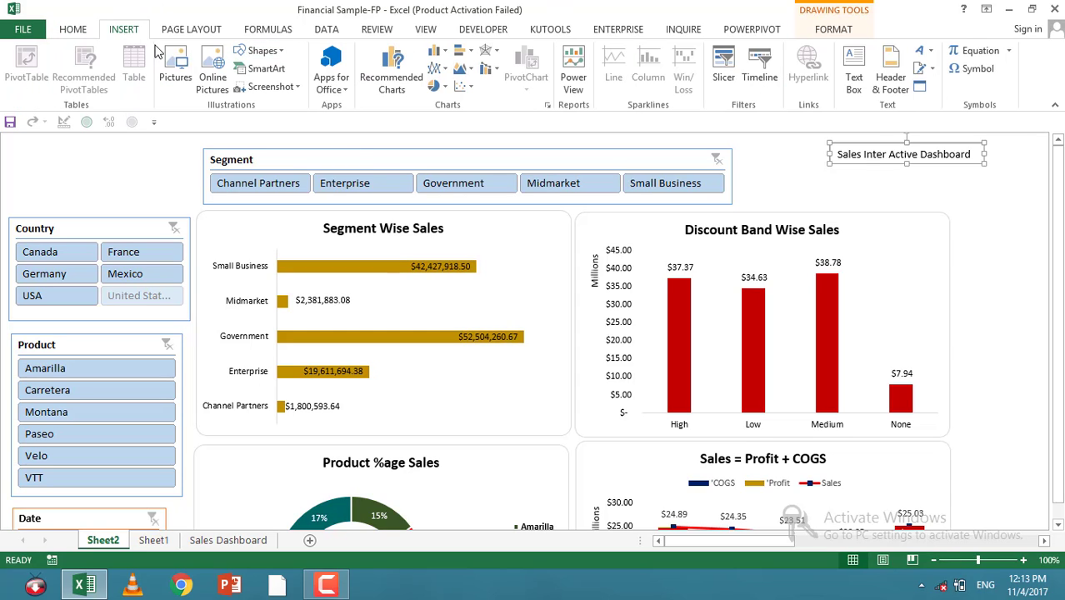
{"action": "left_click", "coordinate": [75, 31]}
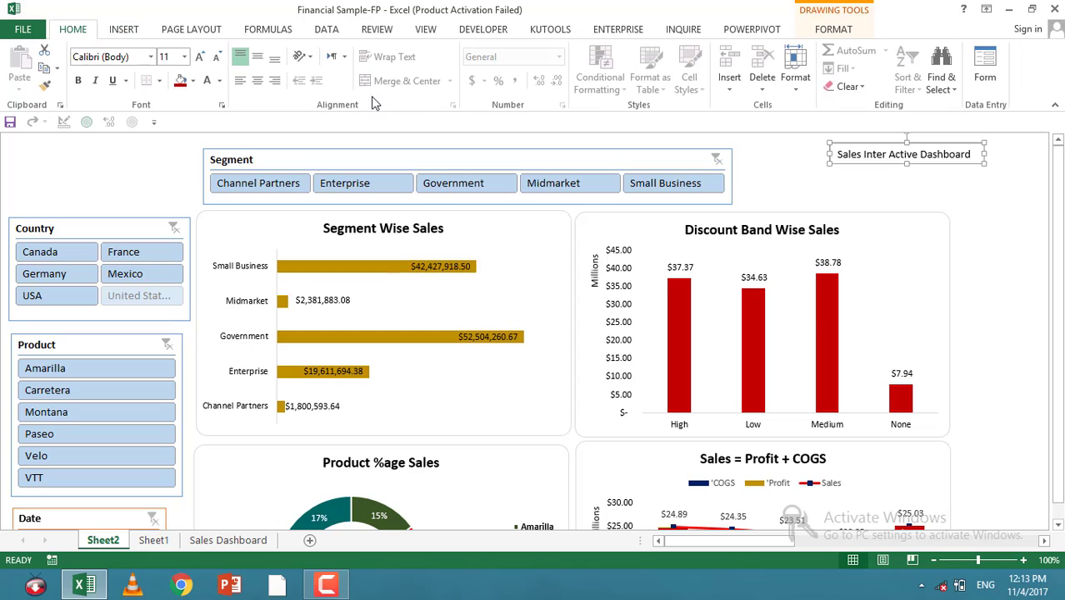
{"action": "double_click", "coordinate": [946, 154]}
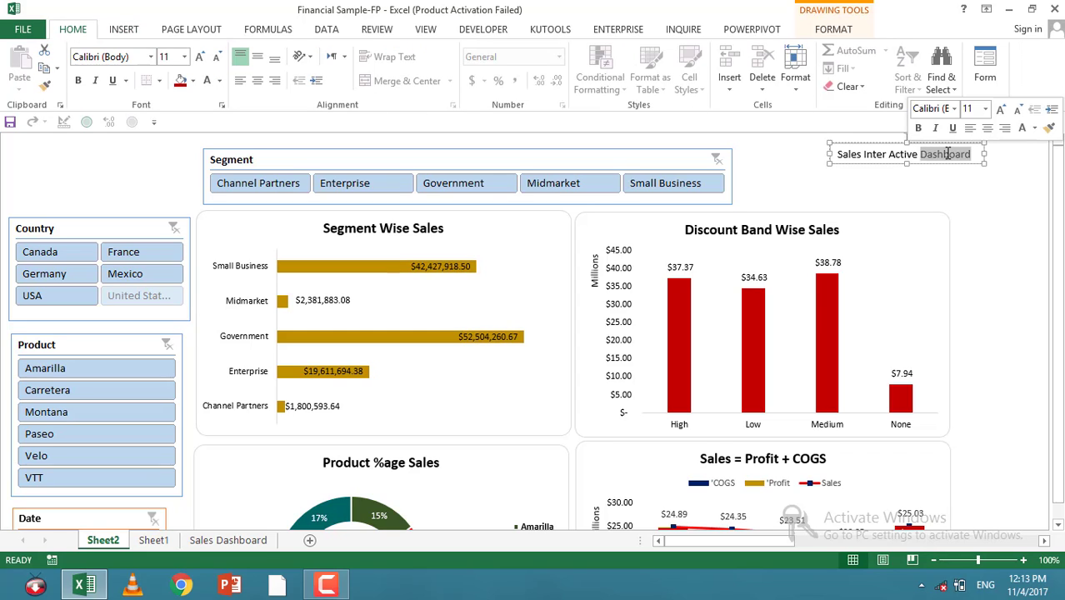
{"action": "key", "text": "ctrl+a"}
{"action": "left_click", "coordinate": [201, 56]}
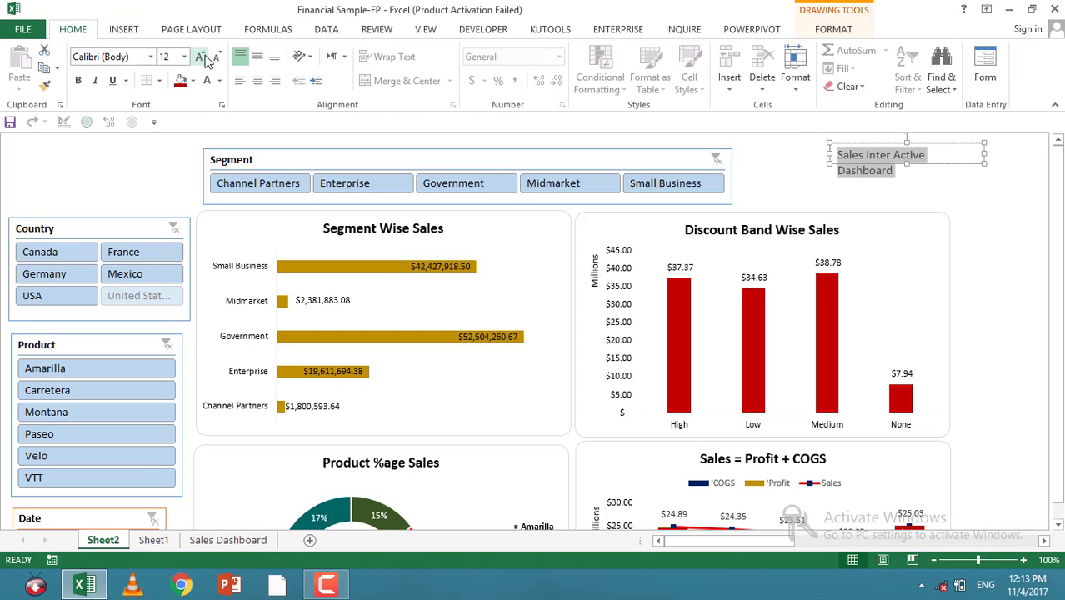
{"action": "left_click", "coordinate": [200, 57]}
{"action": "left_click", "coordinate": [201, 57]}
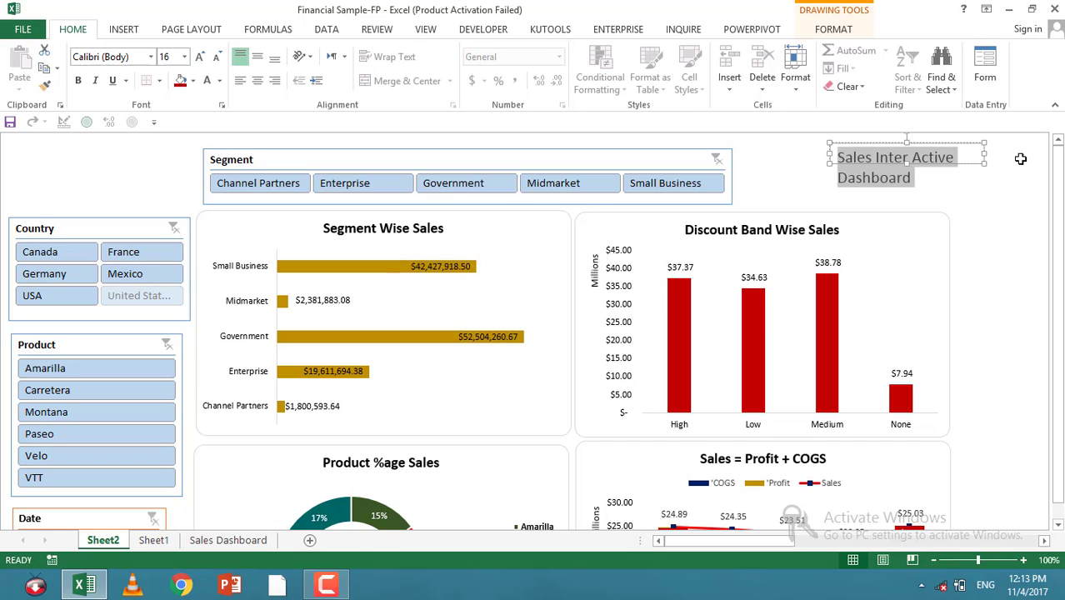
Step: Widen the title box so the title fits on one line and move it left above the Discount Band chart
{"action": "left_click_drag", "start_coordinate": [983, 154], "coordinate": [1042, 157]}
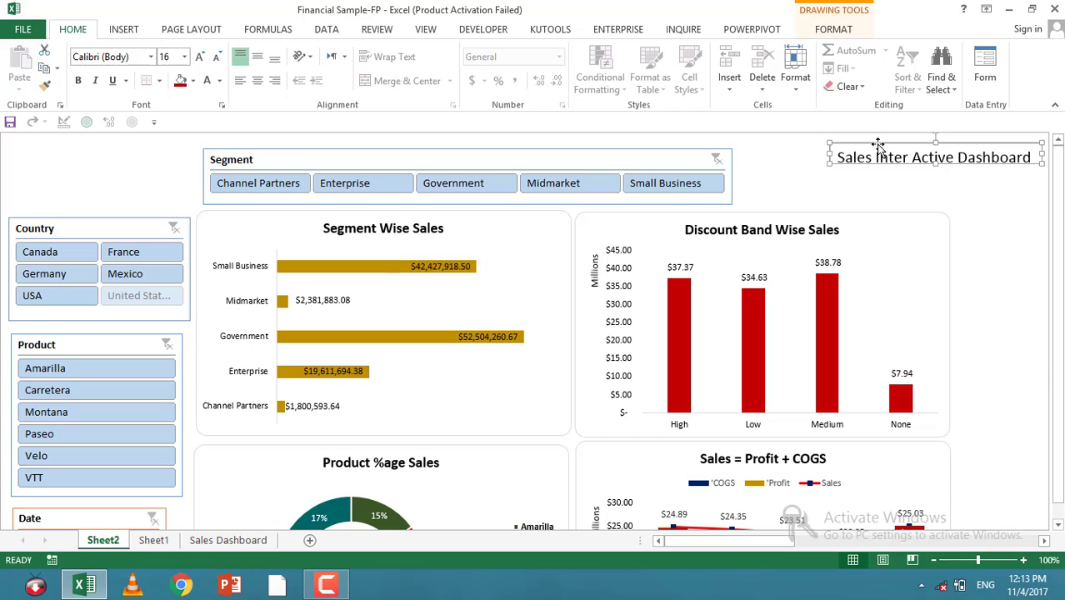
{"action": "left_click_drag", "start_coordinate": [881, 148], "coordinate": [818, 160]}
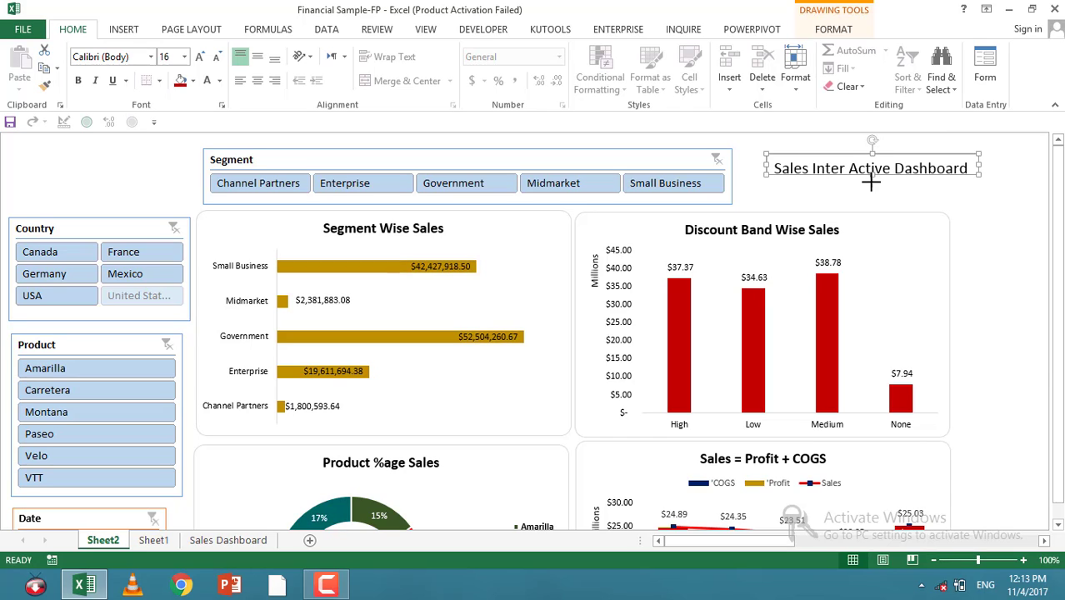
{"action": "left_click_drag", "start_coordinate": [871, 181], "coordinate": [869, 184]}
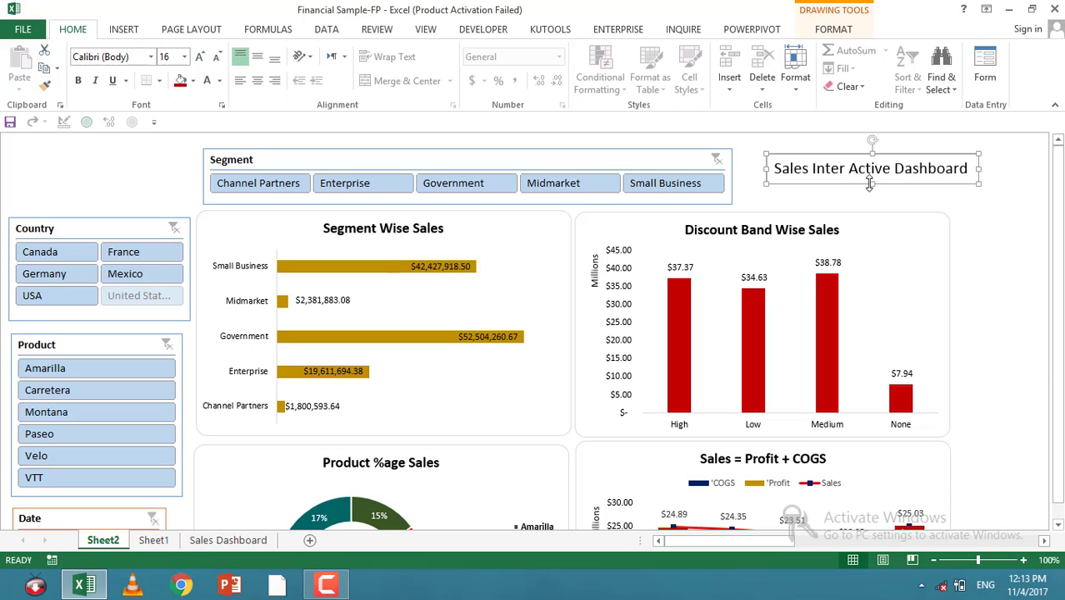
Step: Increase the title's font size to 18, widen the box to fit, and centre the text
{"action": "left_click", "coordinate": [199, 57]}
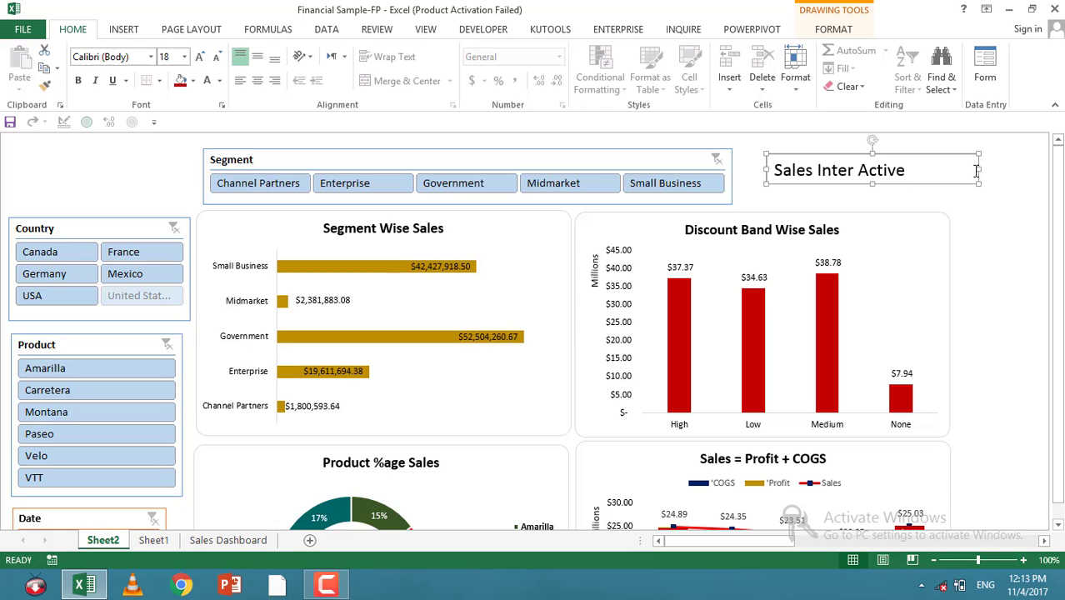
{"action": "left_click_drag", "start_coordinate": [977, 169], "coordinate": [1022, 170]}
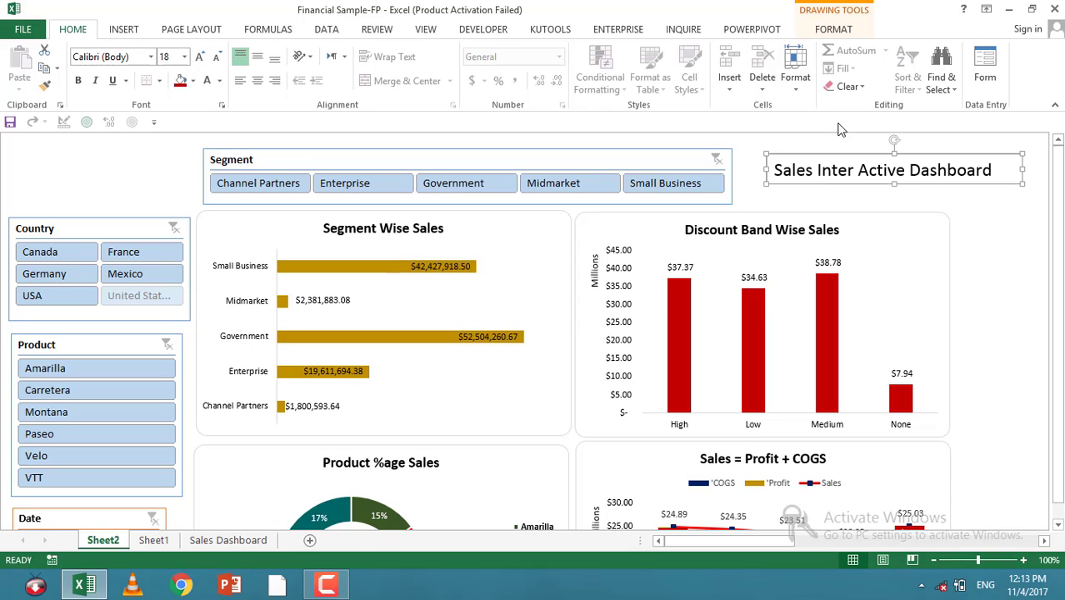
{"action": "left_click", "coordinate": [258, 80]}
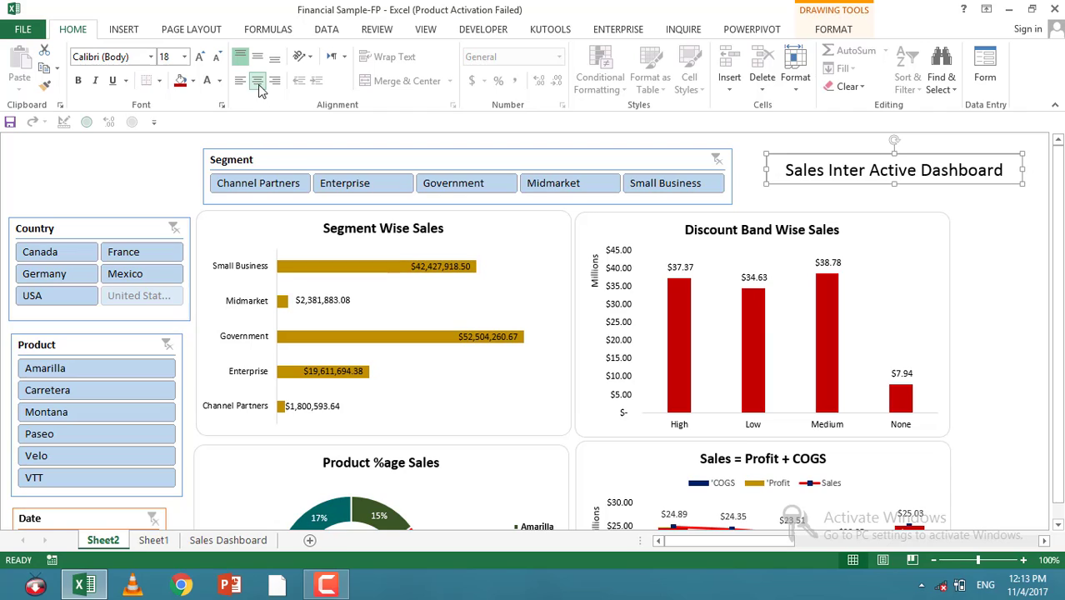
Step: Fill the title box with standard red and set its text colour to white
{"action": "left_click", "coordinate": [192, 82]}
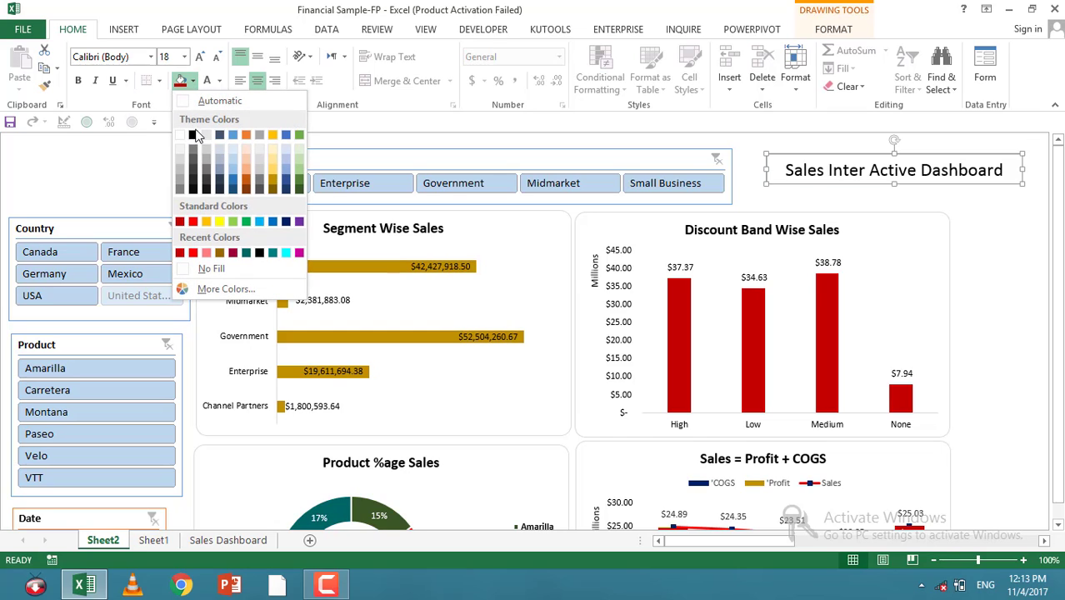
{"action": "left_click", "coordinate": [180, 221]}
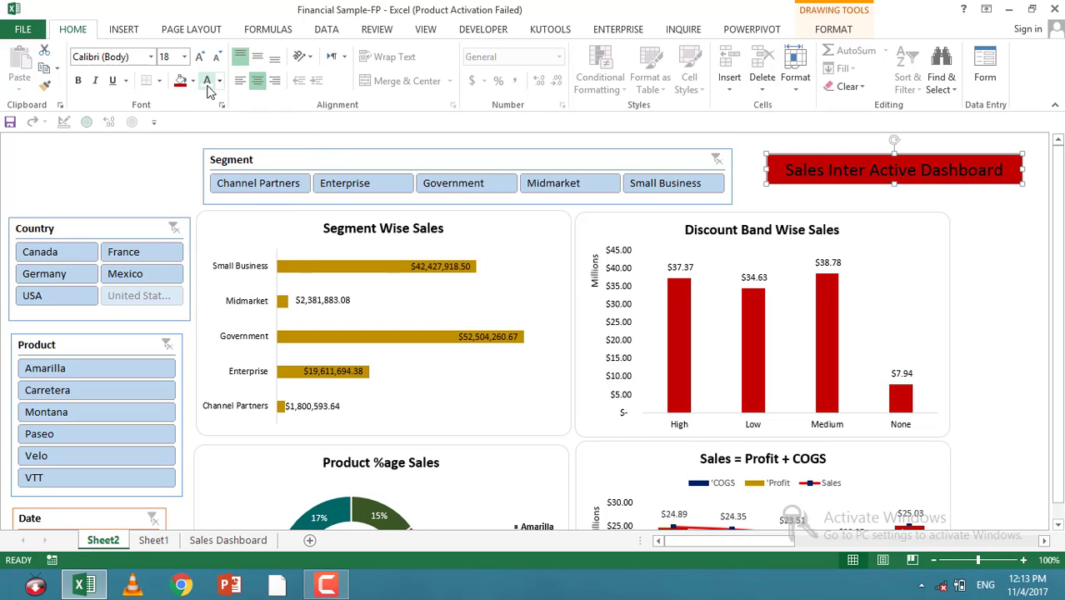
{"action": "left_click", "coordinate": [208, 87]}
{"action": "left_click", "coordinate": [1009, 248]}
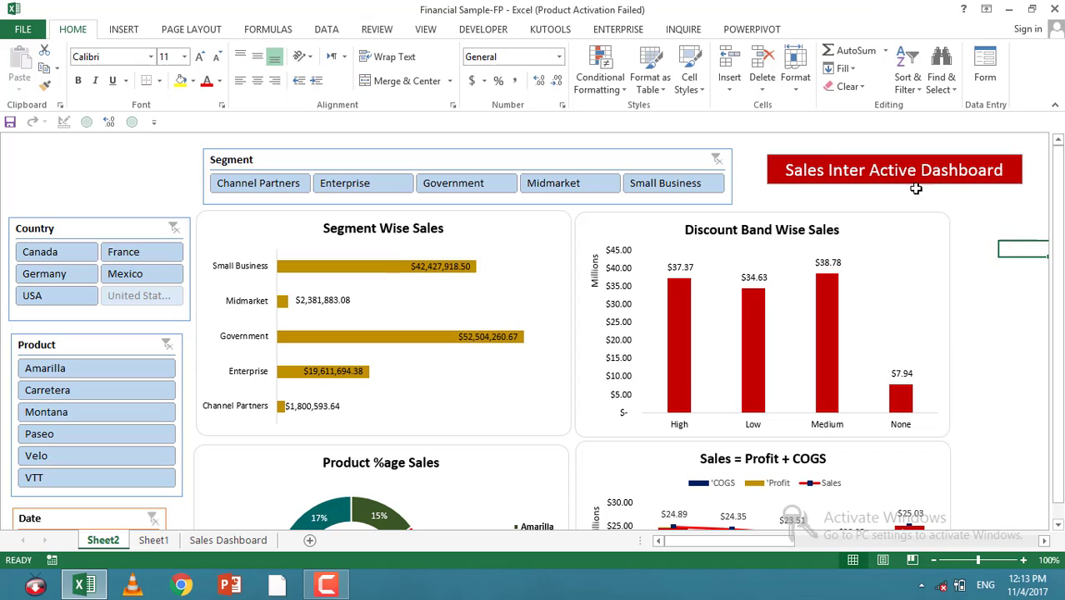
Step: Apply a 3-D Format top bevel to the title box through Format Shape, then close the pane
{"action": "right_click", "coordinate": [838, 162]}
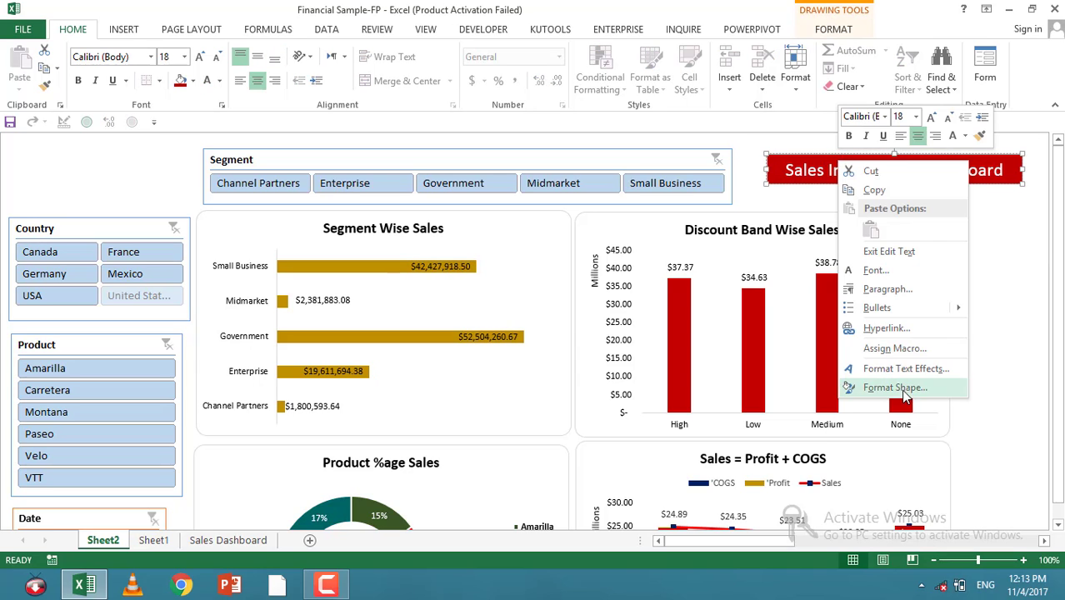
{"action": "left_click", "coordinate": [896, 388]}
{"action": "left_click", "coordinate": [899, 204]}
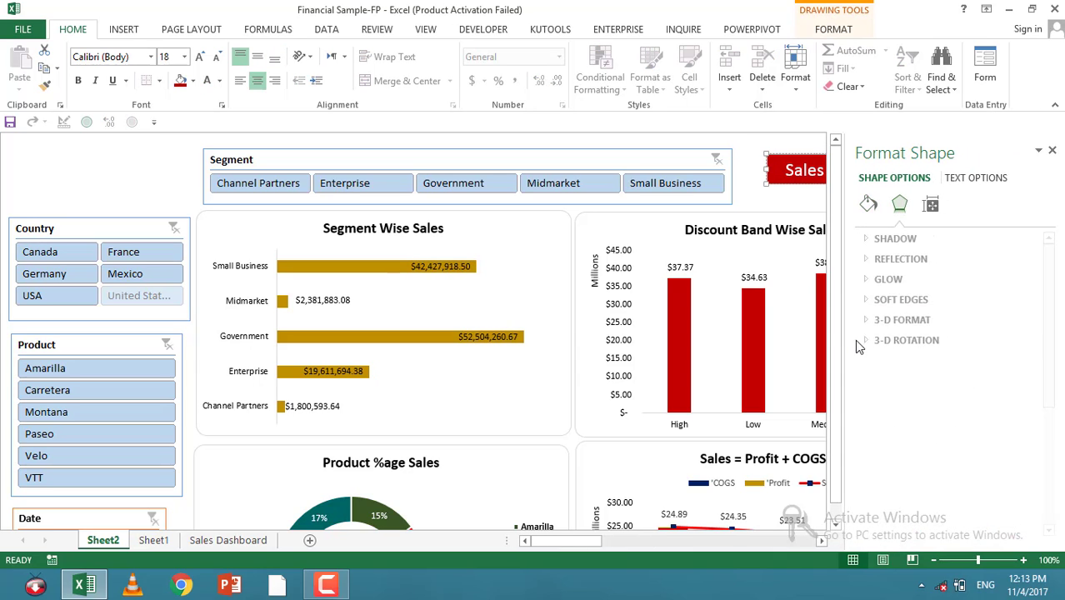
{"action": "left_click", "coordinate": [867, 323]}
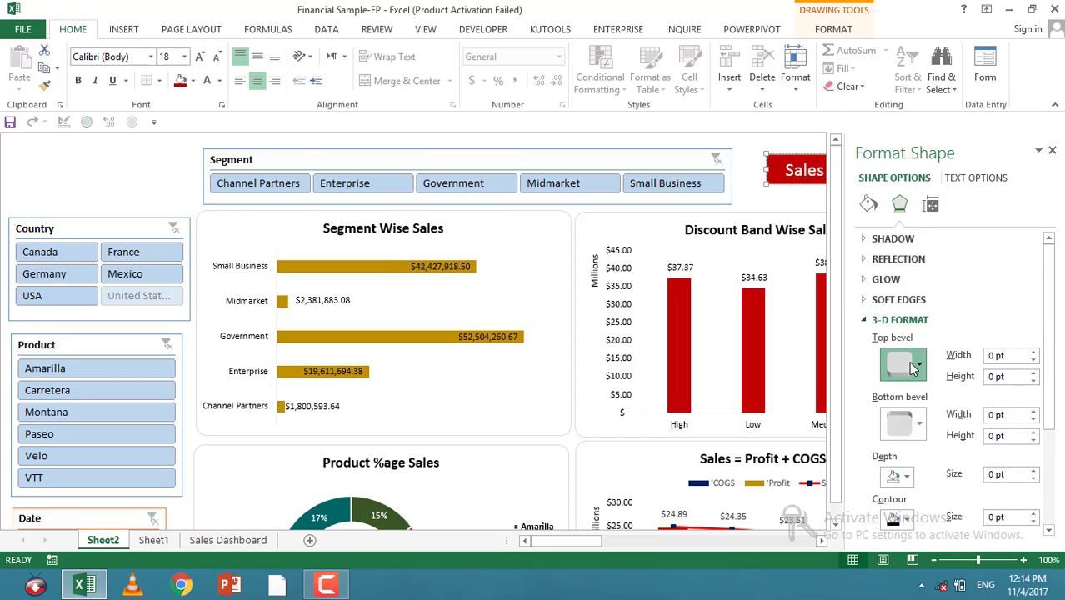
{"action": "left_click", "coordinate": [902, 363]}
{"action": "left_click", "coordinate": [903, 239]}
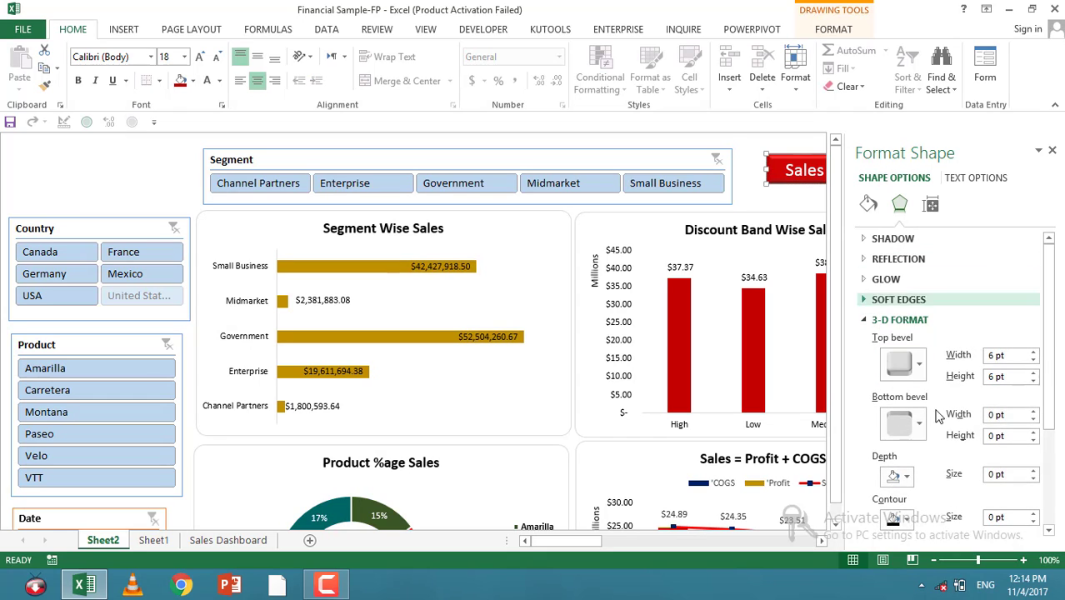
{"action": "left_click", "coordinate": [1052, 151]}
{"action": "left_click", "coordinate": [1009, 218]}
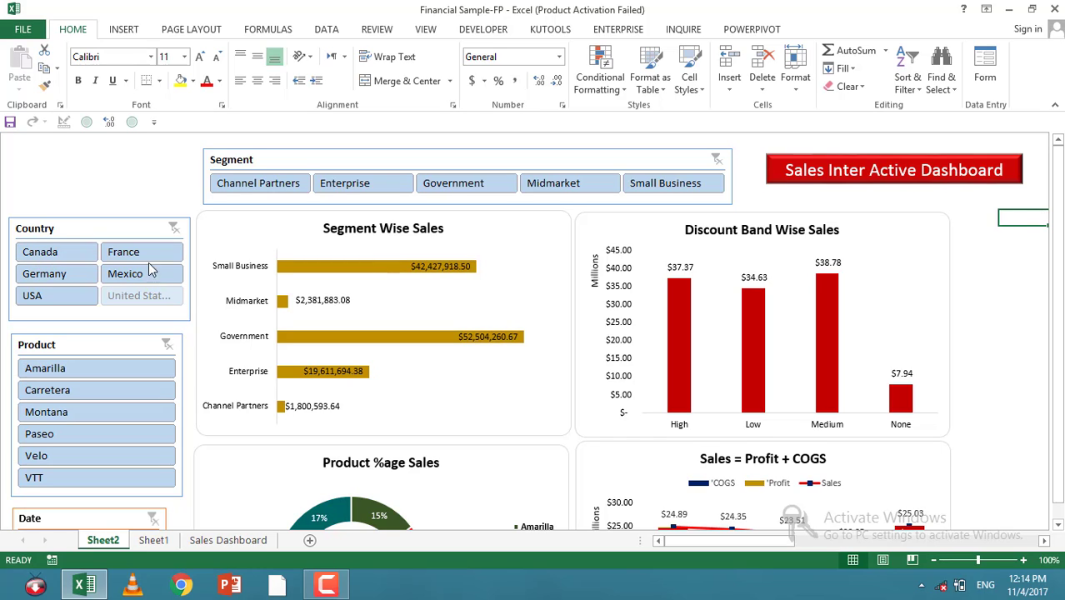
Step: Test the dashboard by selecting Canada in the Country slicer and Channel Partners in the Segment slicer, reviewing the charts
{"action": "left_click", "coordinate": [89, 251]}
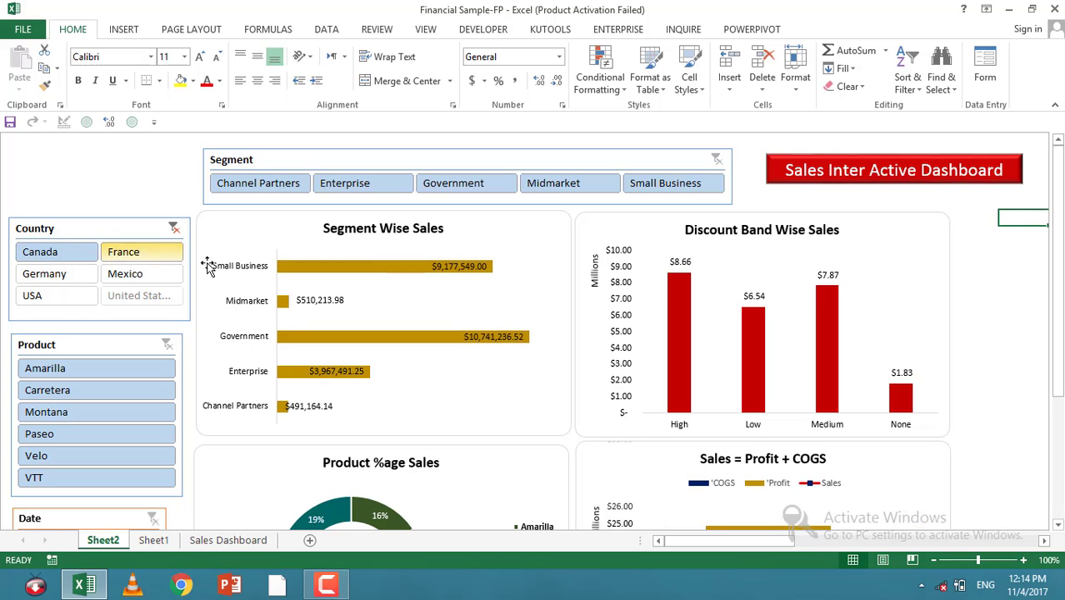
{"action": "scroll", "coordinate": [698, 262], "scroll_direction": "down", "scroll_amount": 1}
{"action": "scroll", "coordinate": [698, 262], "scroll_direction": "down", "scroll_amount": 2}
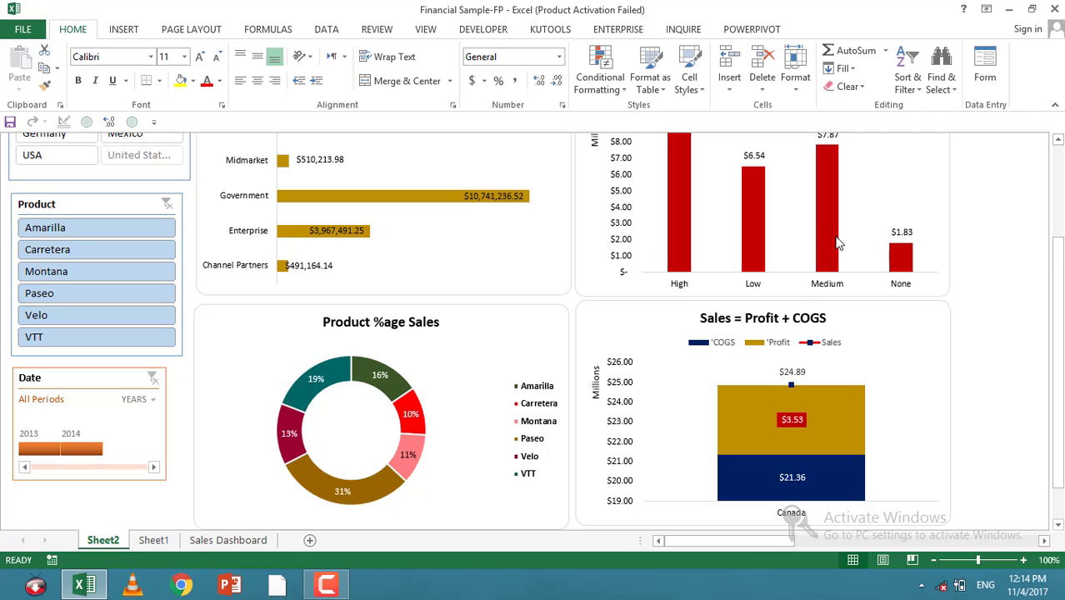
{"action": "scroll", "coordinate": [104, 235], "scroll_direction": "up", "scroll_amount": 3}
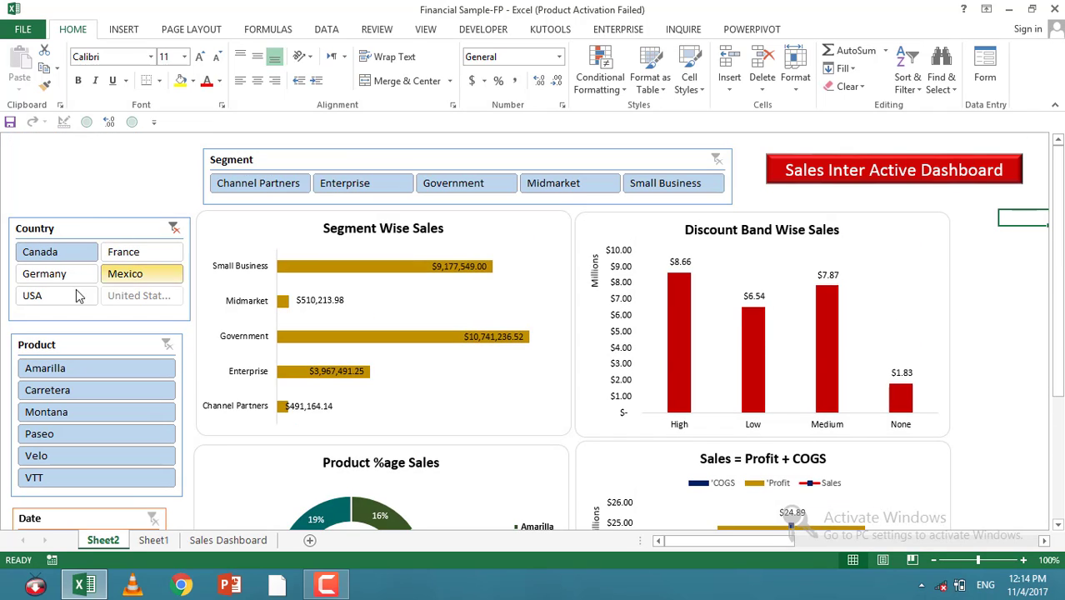
{"action": "left_click", "coordinate": [259, 187]}
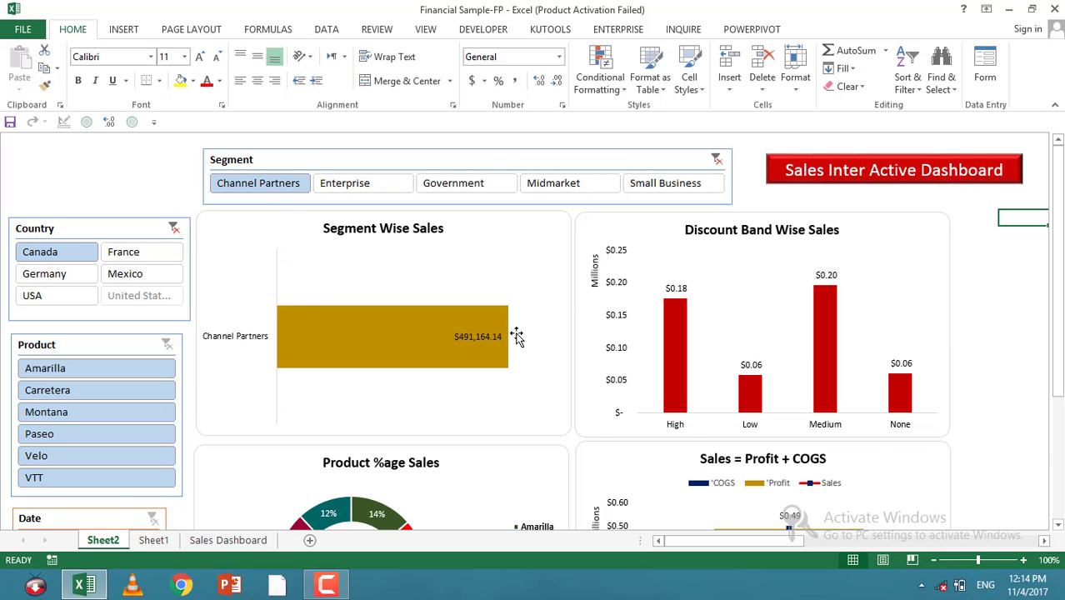
{"action": "scroll", "coordinate": [738, 416], "scroll_direction": "down", "scroll_amount": 2}
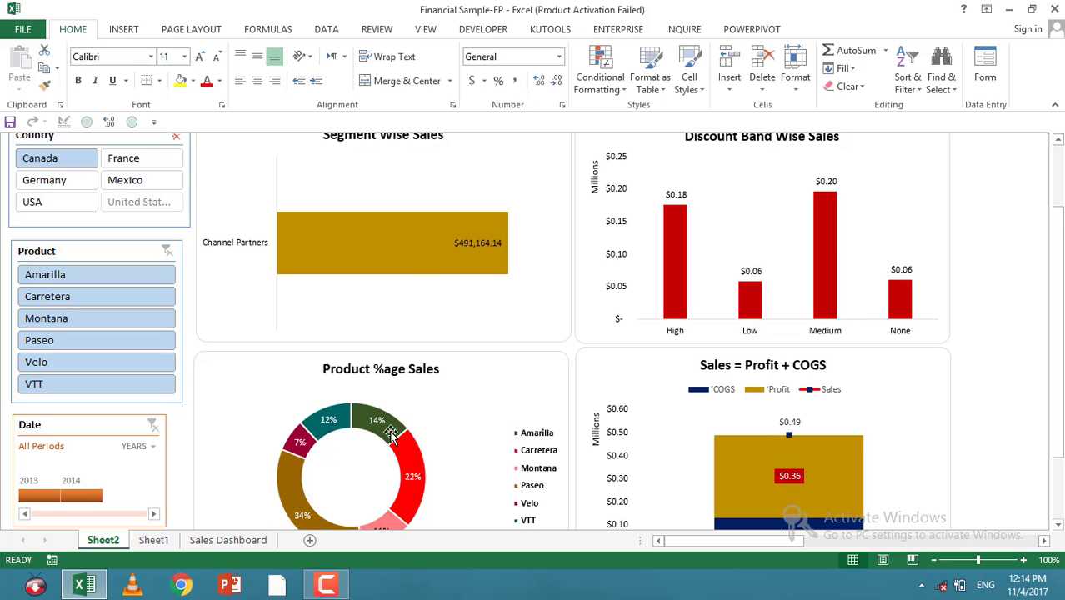